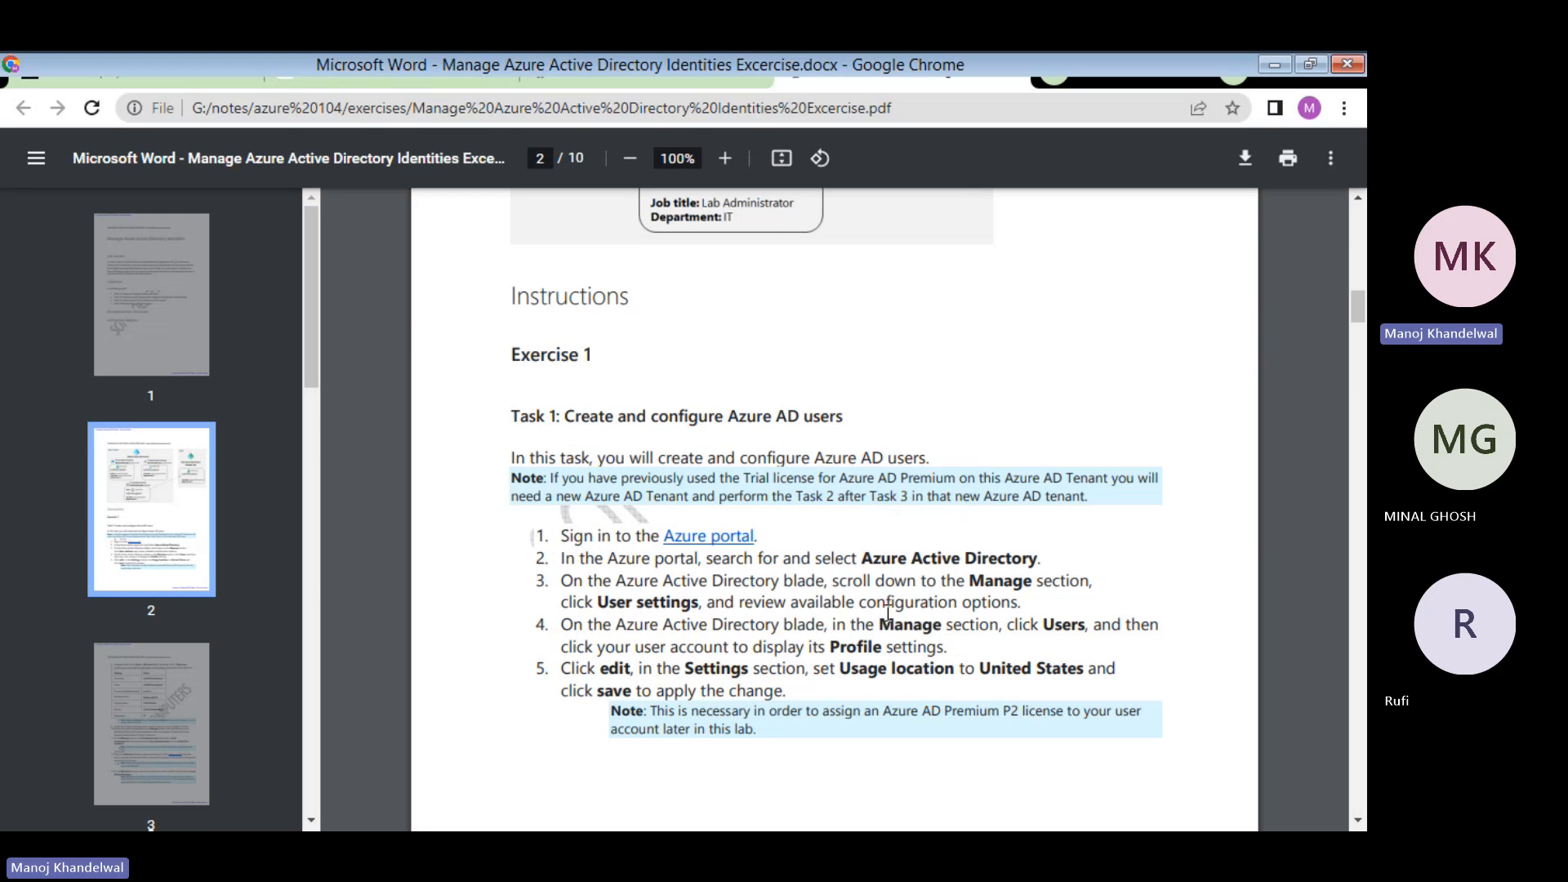
- Scroll the exercise PDF to page 2, Task 1: Create and configure Azure AD users
{"action": "scroll", "coordinate": [888, 613], "scroll_direction": "down", "scroll_amount": 4}
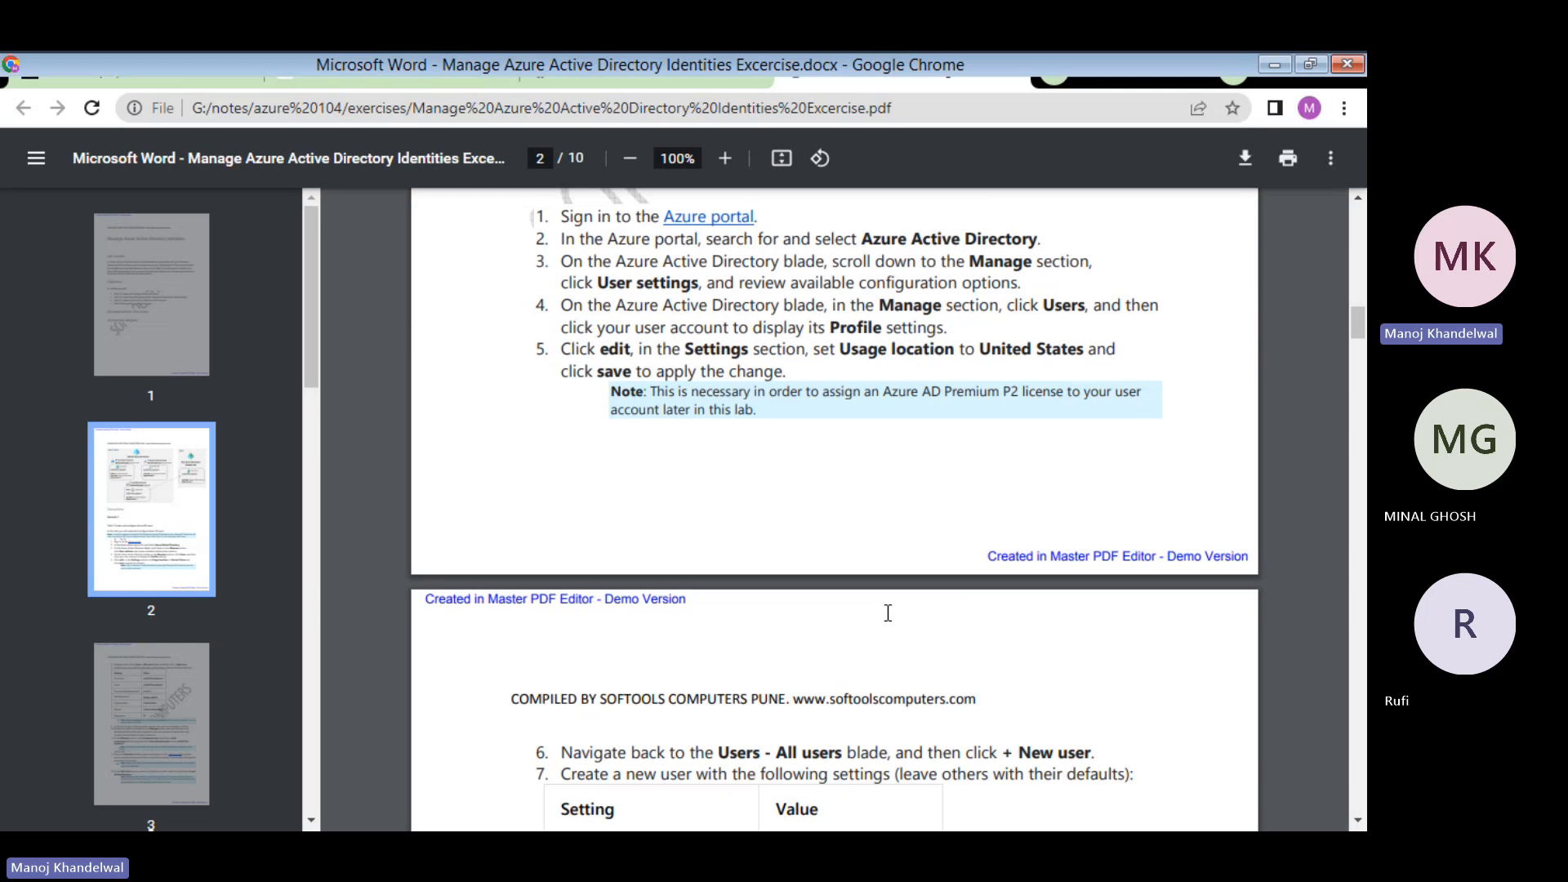
{"action": "scroll", "coordinate": [887, 612], "scroll_direction": "up", "scroll_amount": 4}
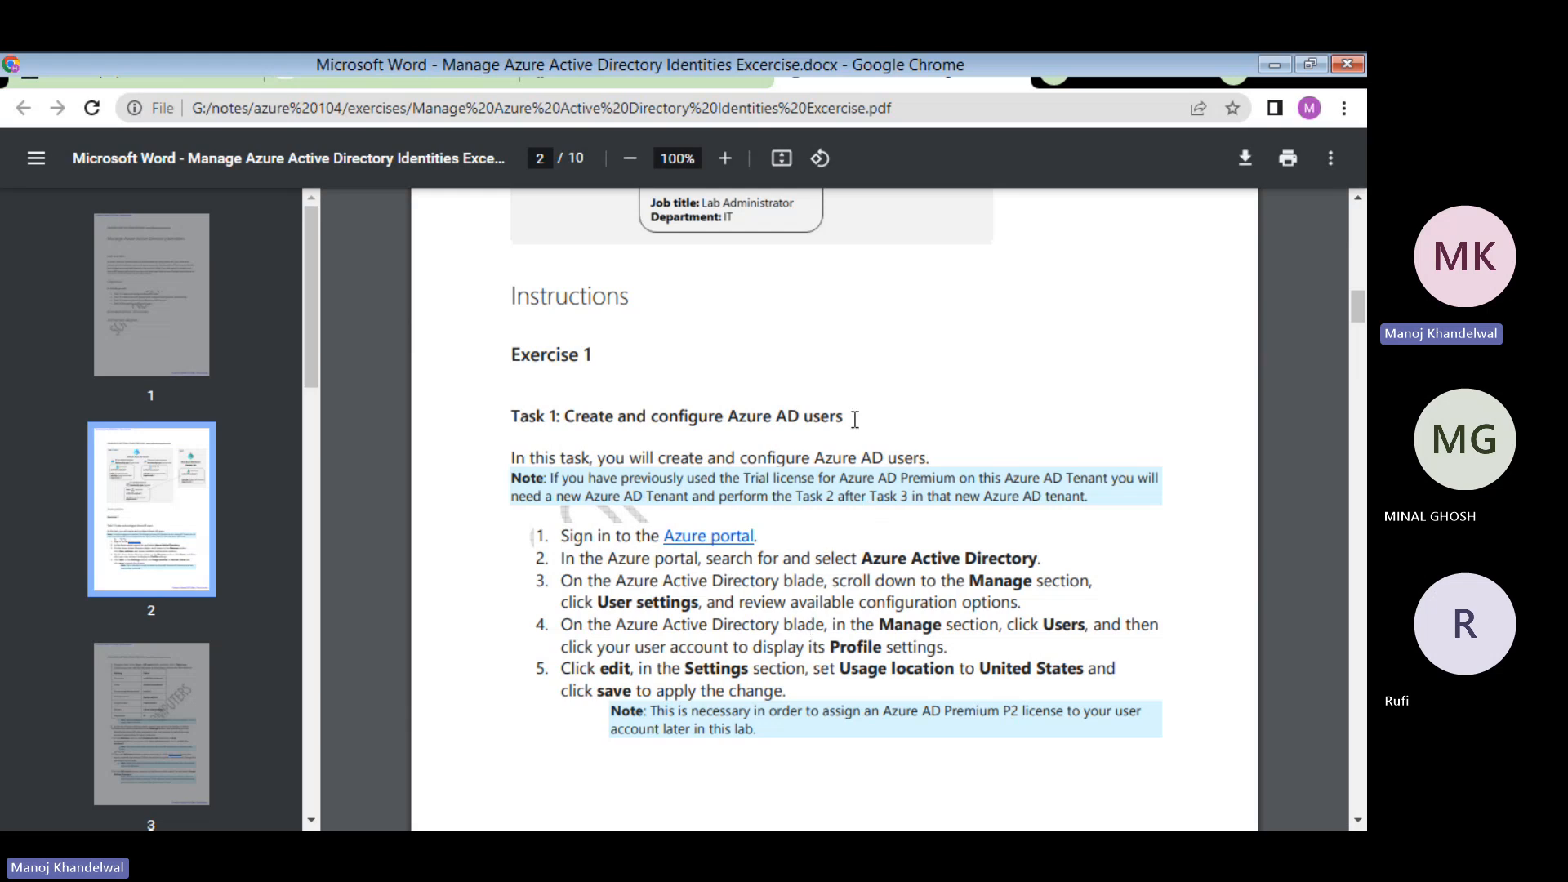
- In a new tab, search Google for 'azure portal login' and go to the Microsoft Azure sign-in
{"action": "key", "text": "ctrl+t"}
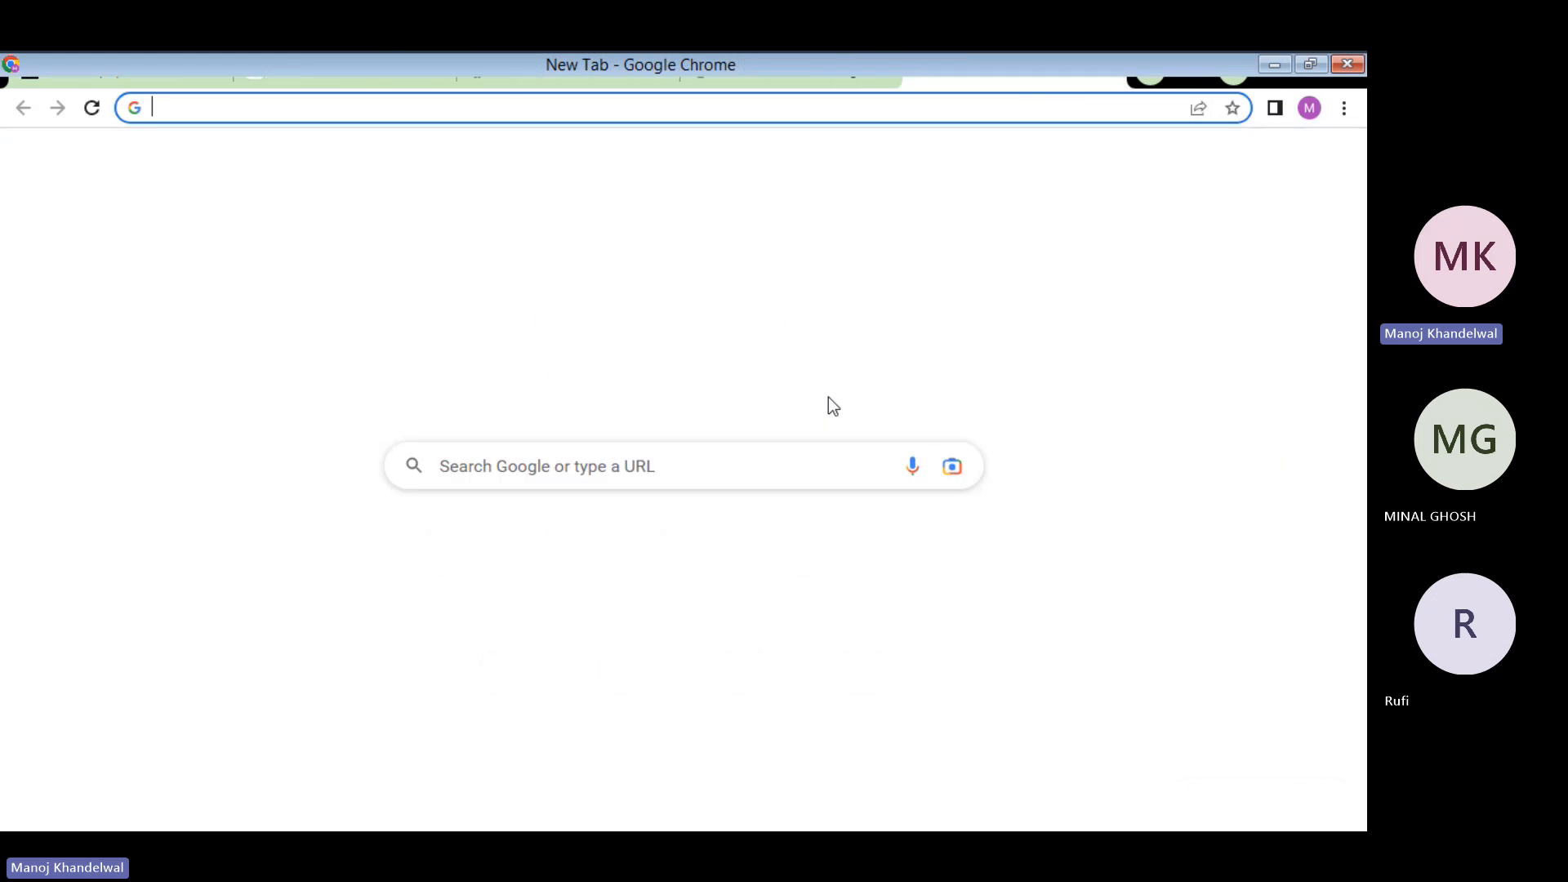
{"action": "left_click", "coordinate": [475, 476]}
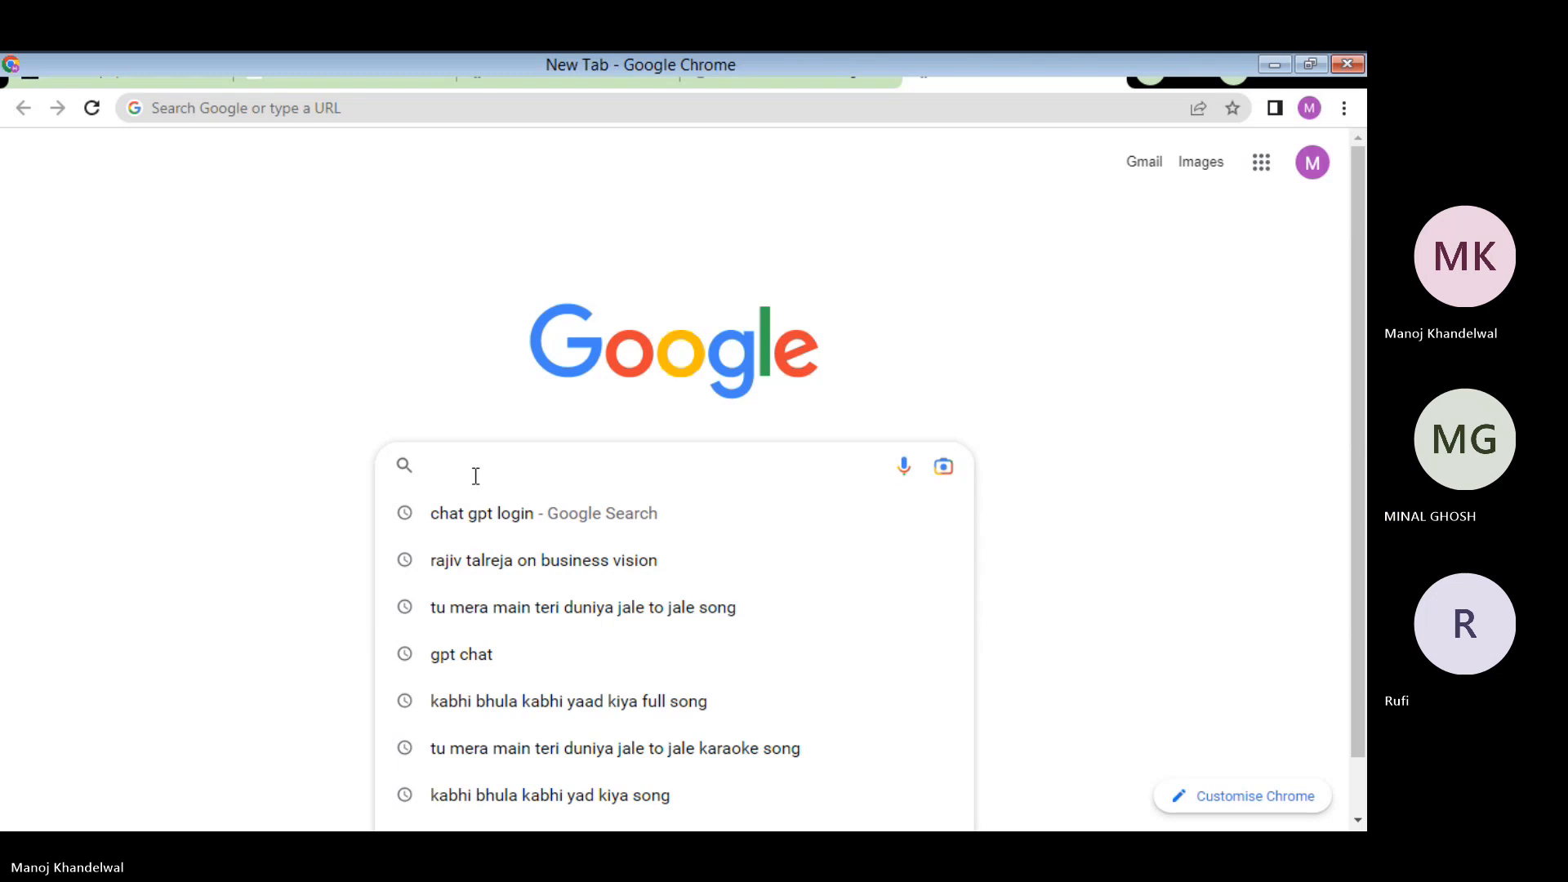
{"action": "type", "text": "azu"}
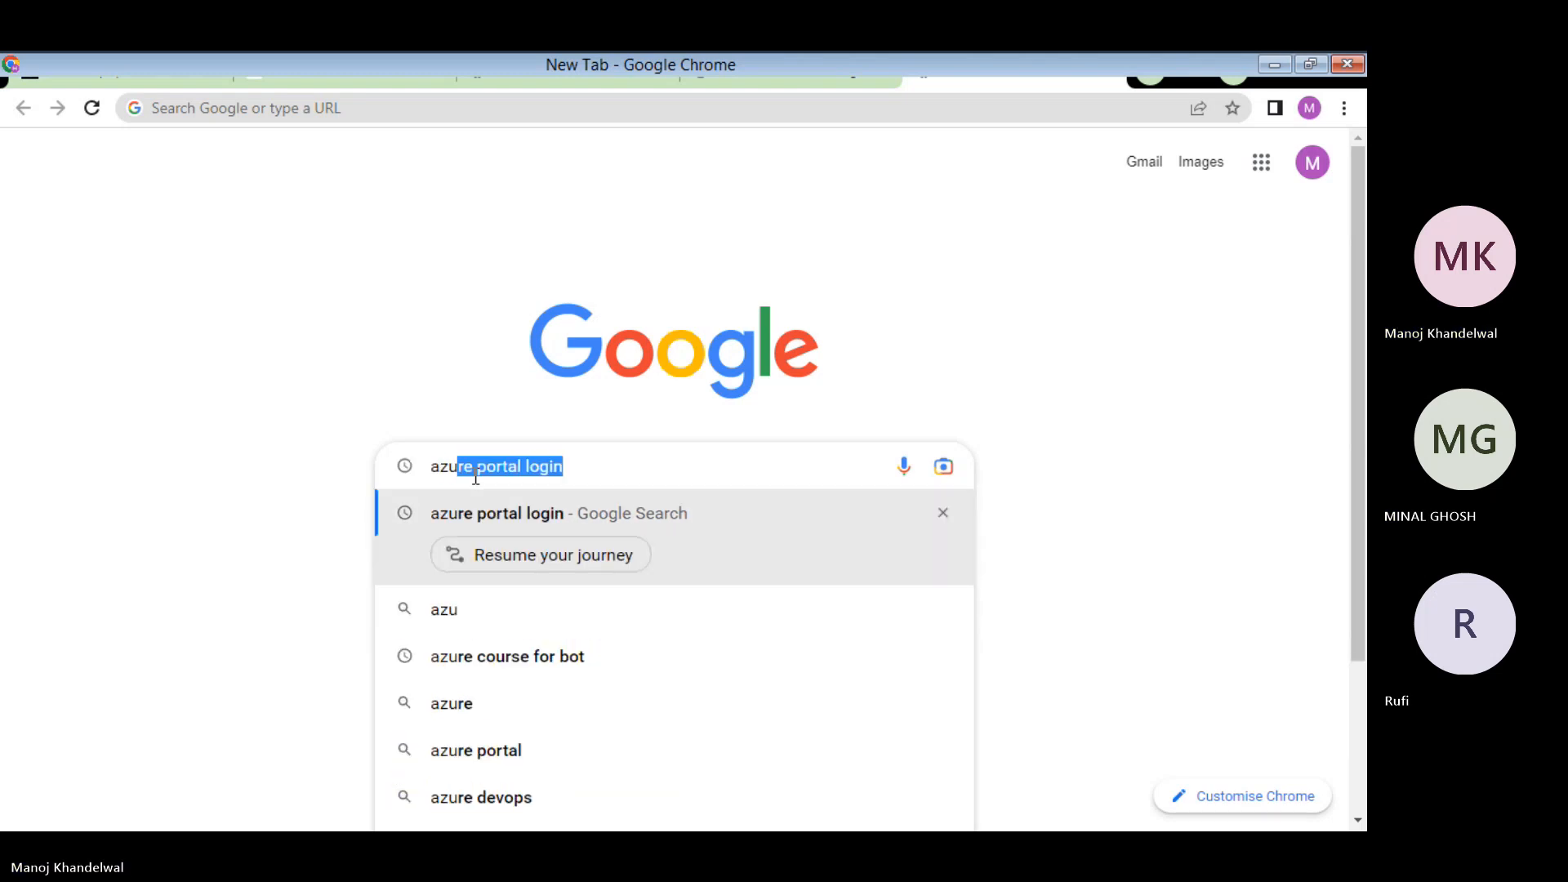
{"action": "key", "text": "Return"}
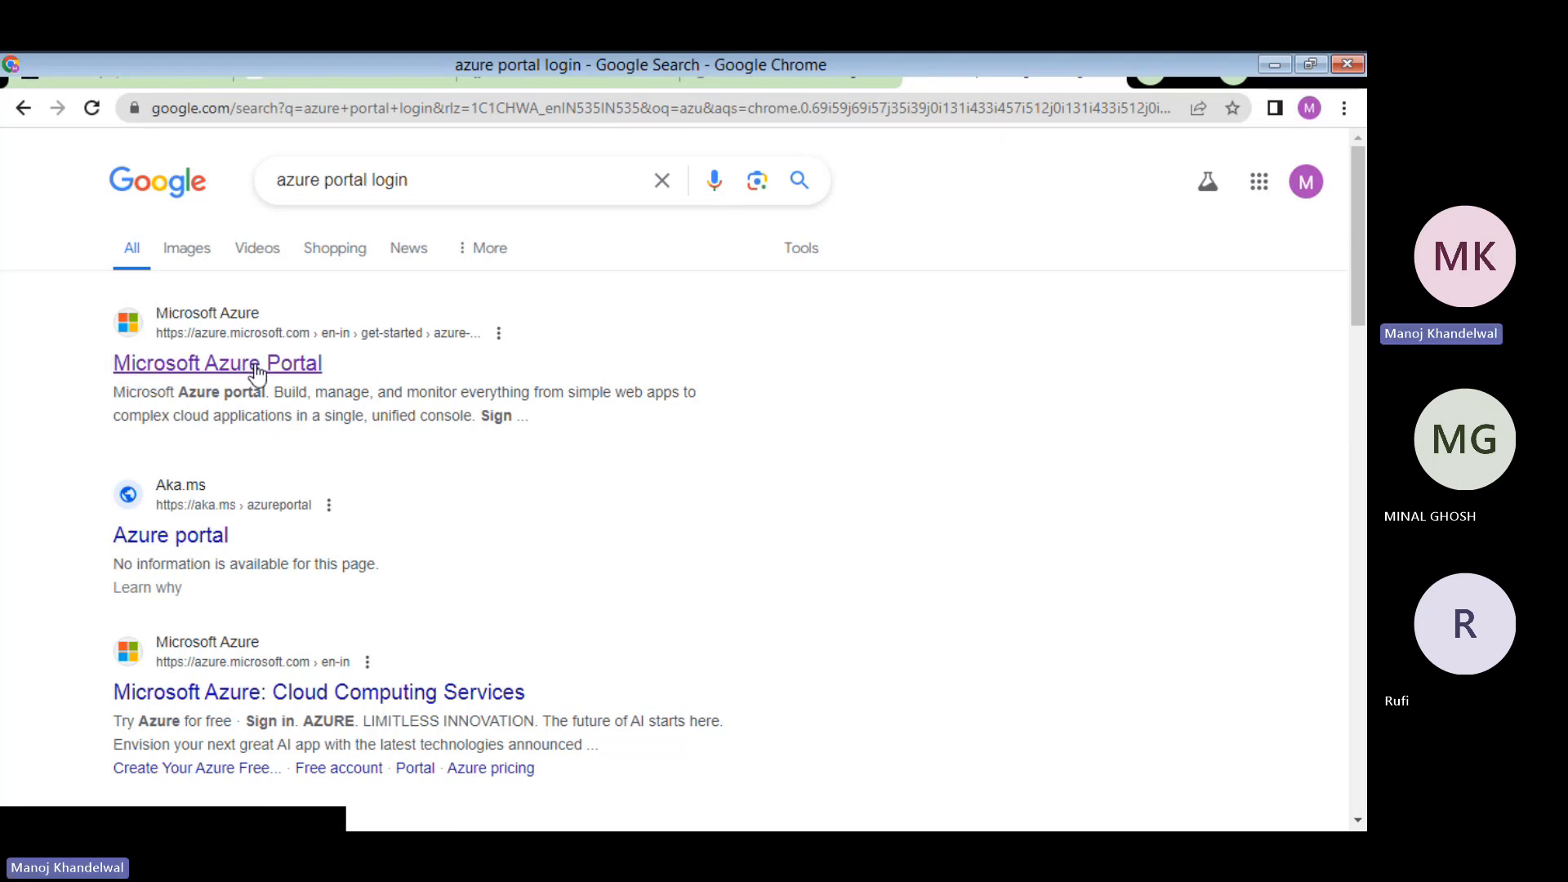
{"action": "left_click", "coordinate": [256, 369]}
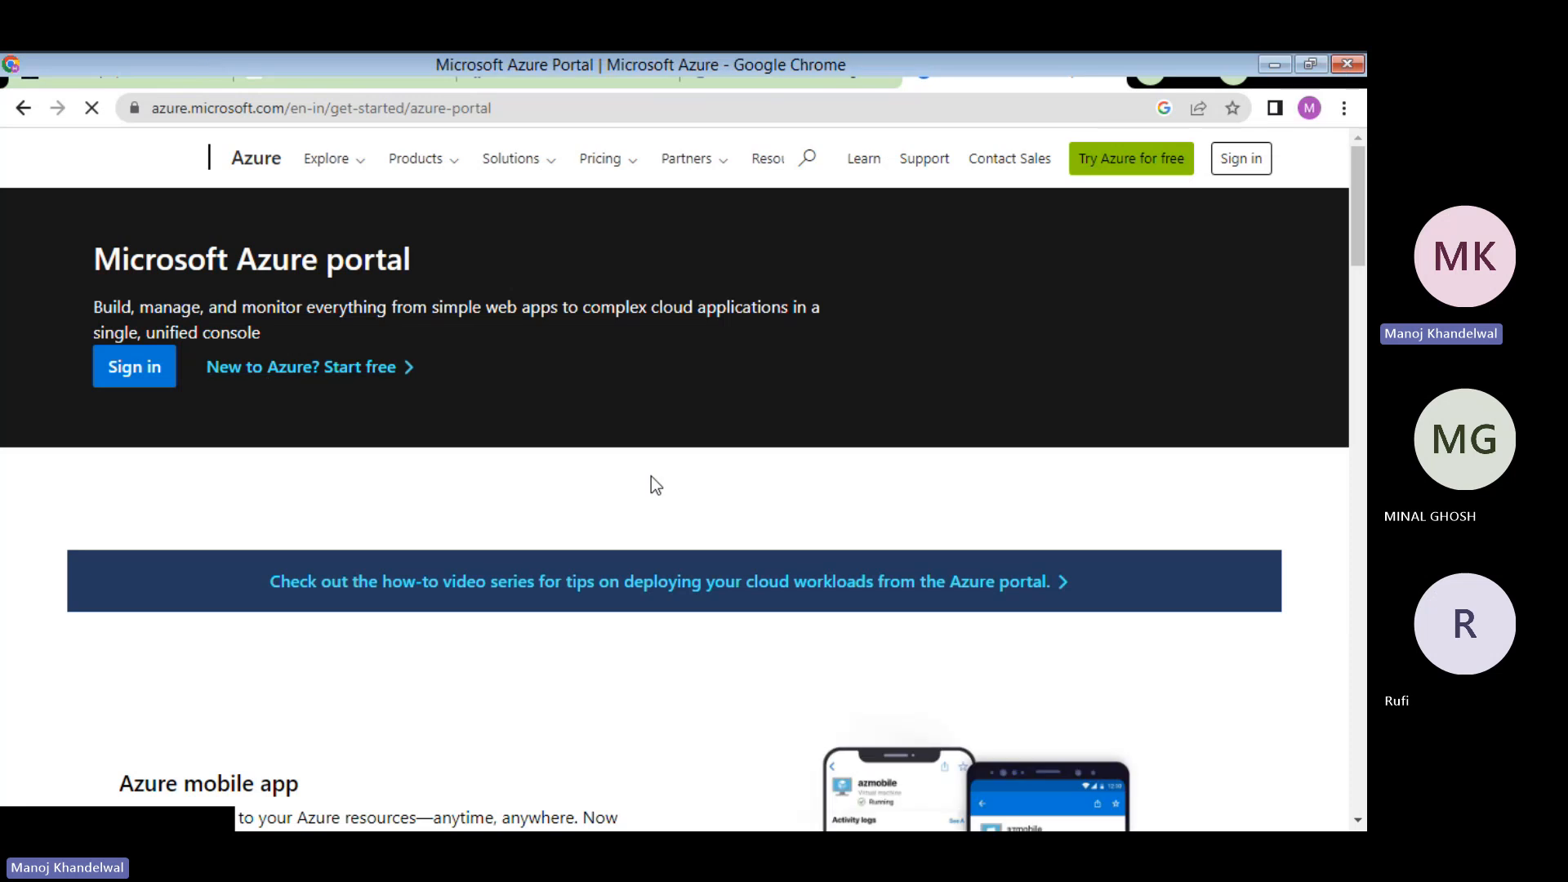
{"action": "left_click", "coordinate": [135, 371]}
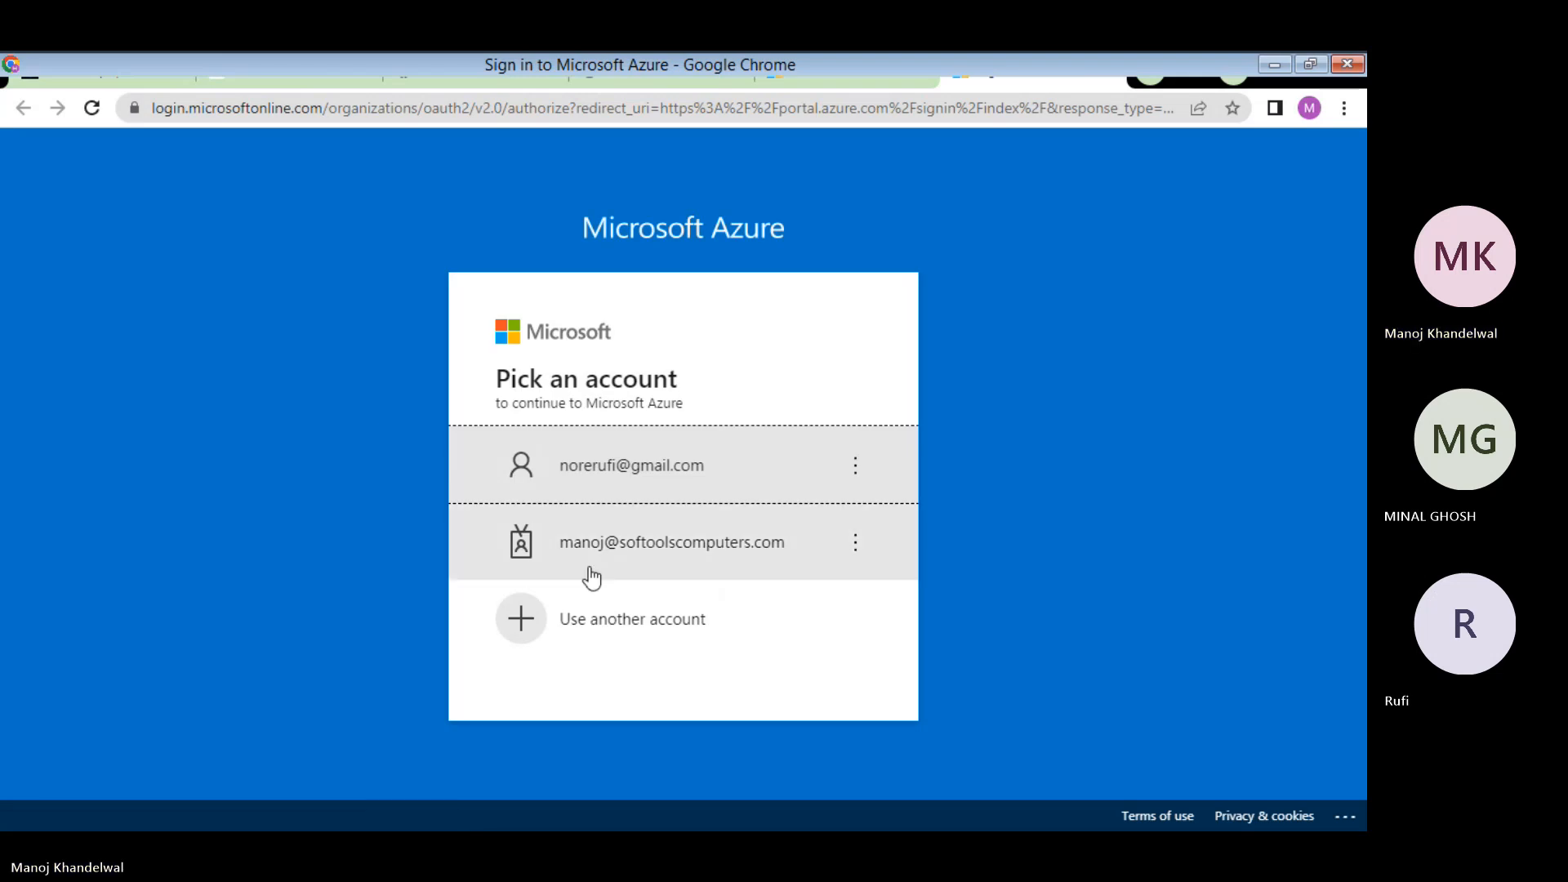
- Sign in with the personal account and its password, and answer the Stay signed in prompt
{"action": "left_click", "coordinate": [595, 478]}
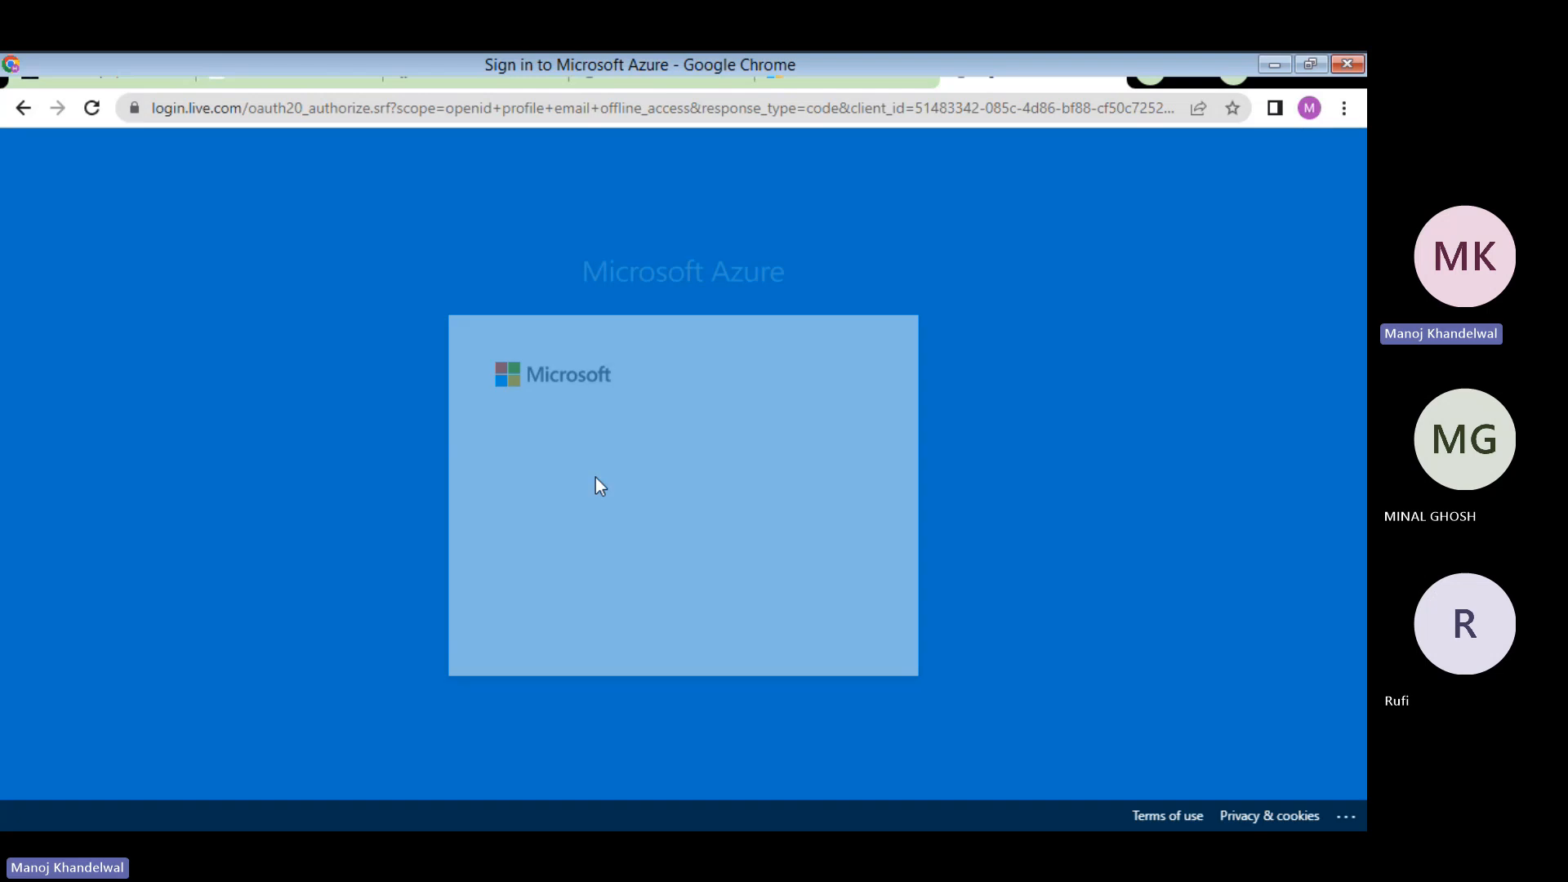
{"action": "left_click", "coordinate": [555, 496]}
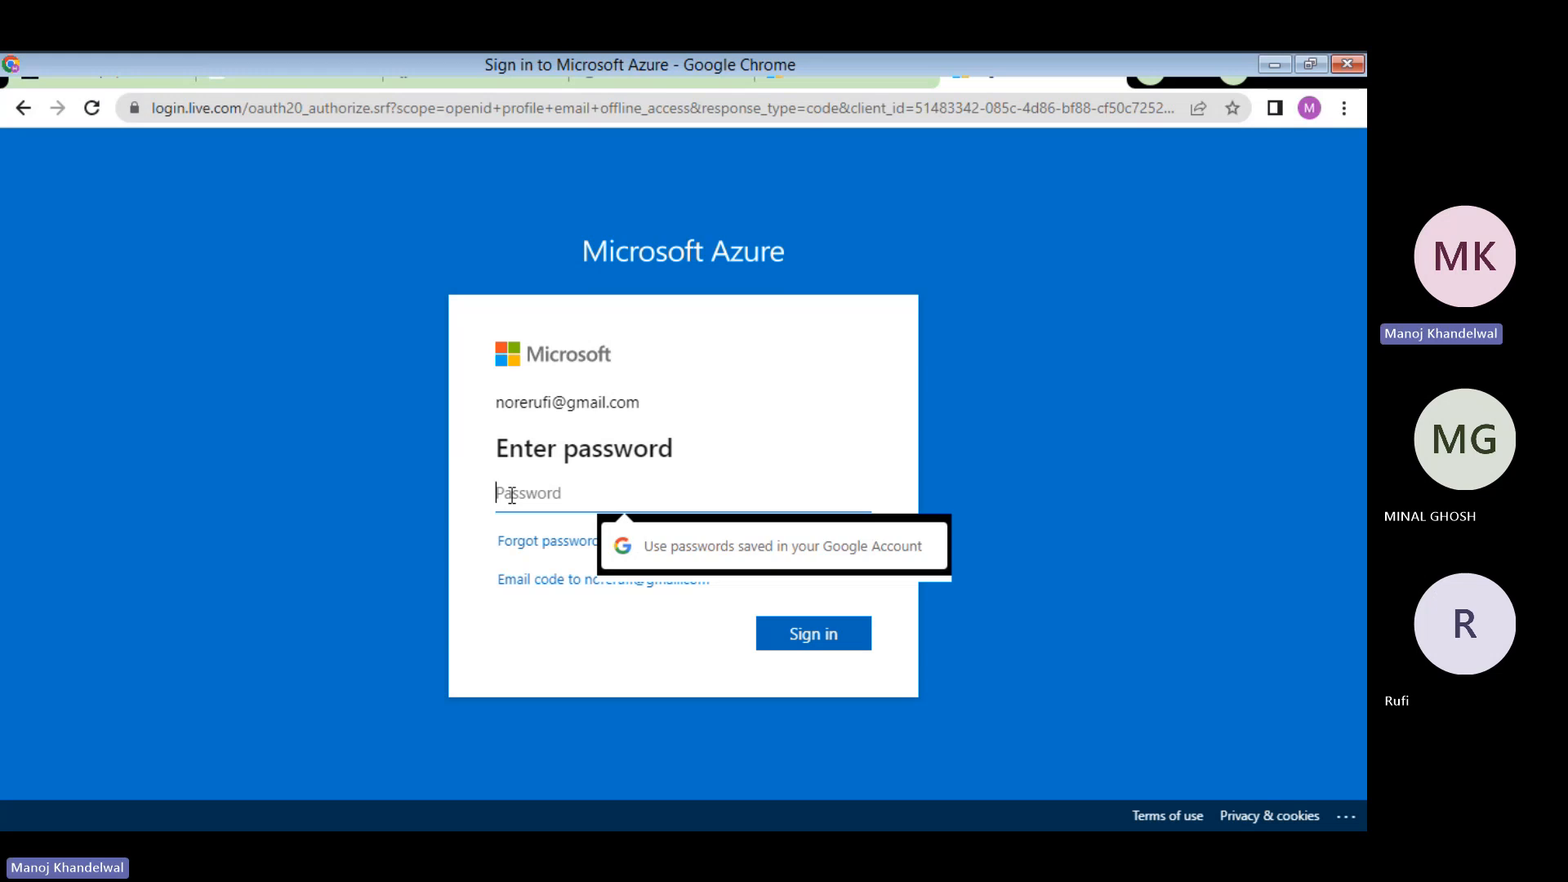
{"action": "type", "text": "••"}
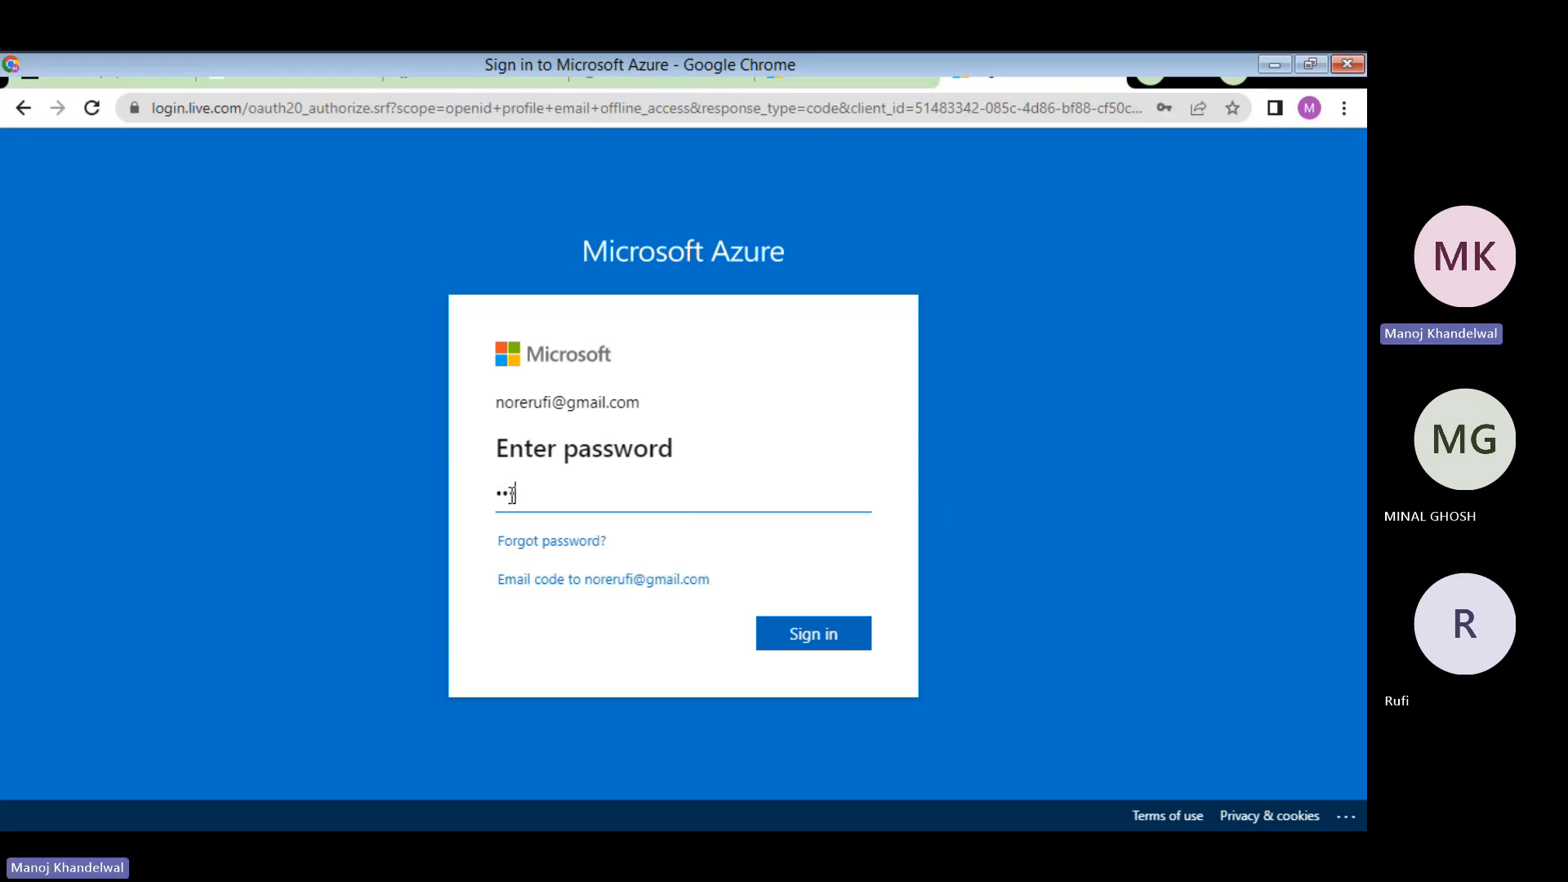
{"action": "type", "text": "••••••"}
{"action": "left_click", "coordinate": [841, 637]}
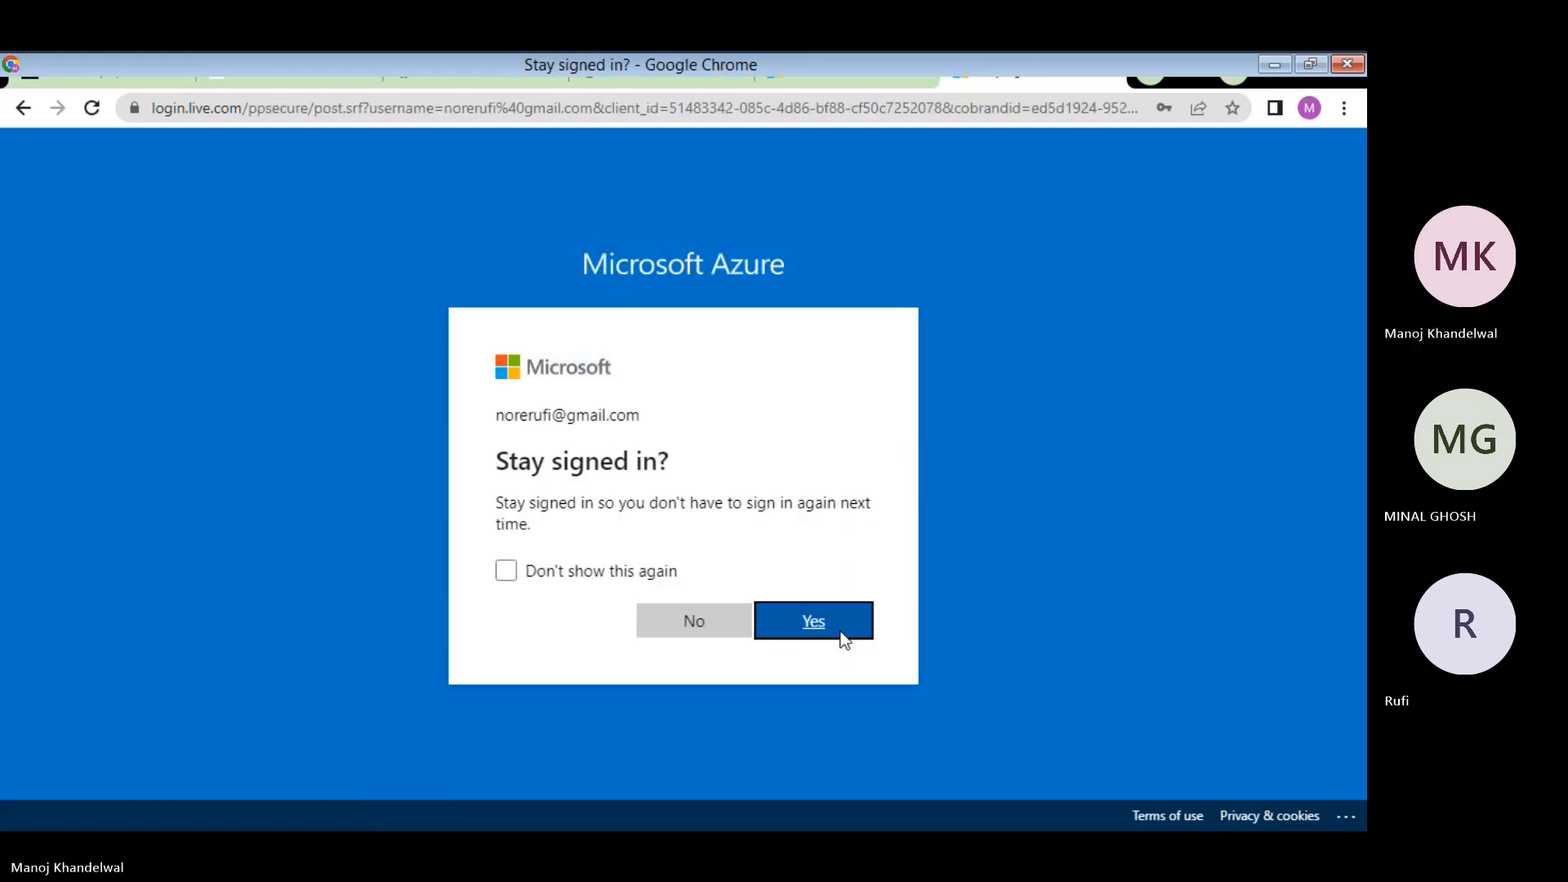
{"action": "left_click", "coordinate": [723, 620]}
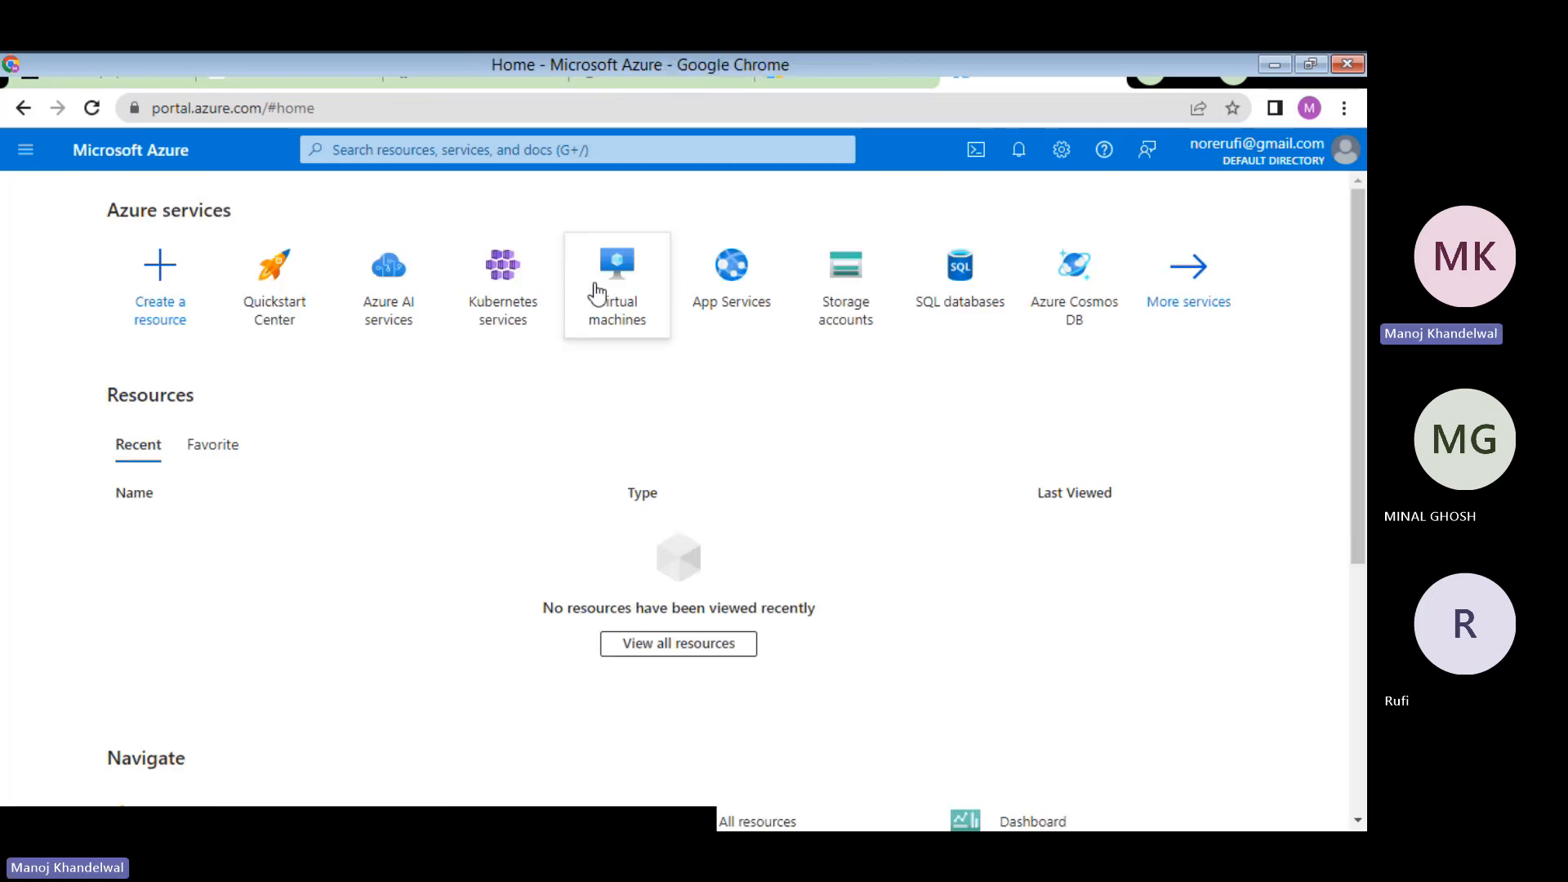
{"action": "mouse_move", "coordinate": [597, 291]}
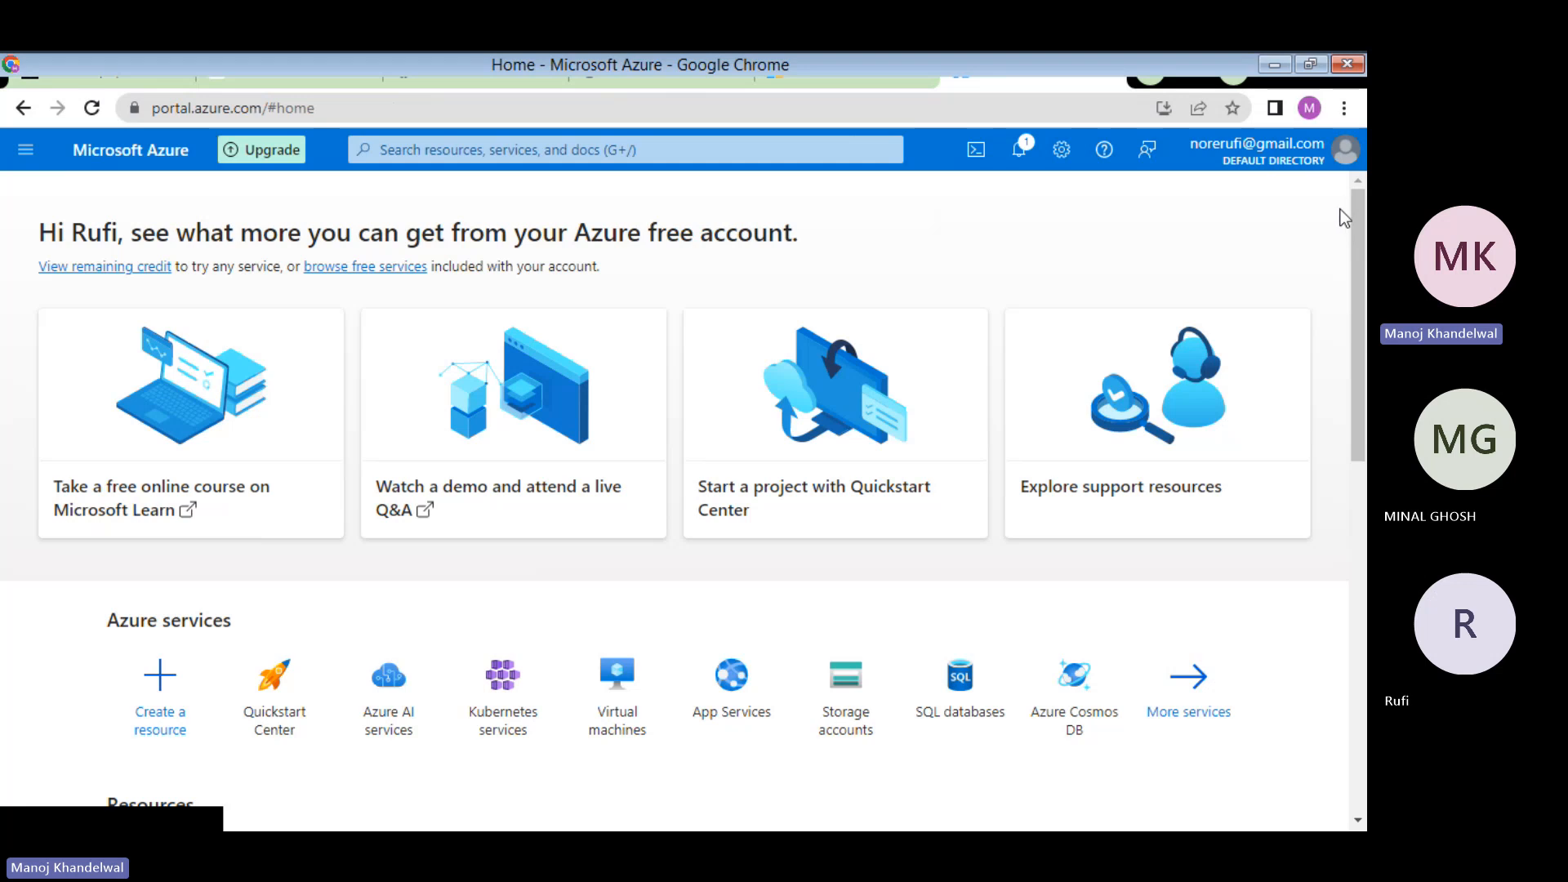
{"action": "scroll", "coordinate": [1307, 262], "scroll_direction": "down", "scroll_amount": 9}
{"action": "scroll", "coordinate": [1307, 266], "scroll_direction": "up", "scroll_amount": 6}
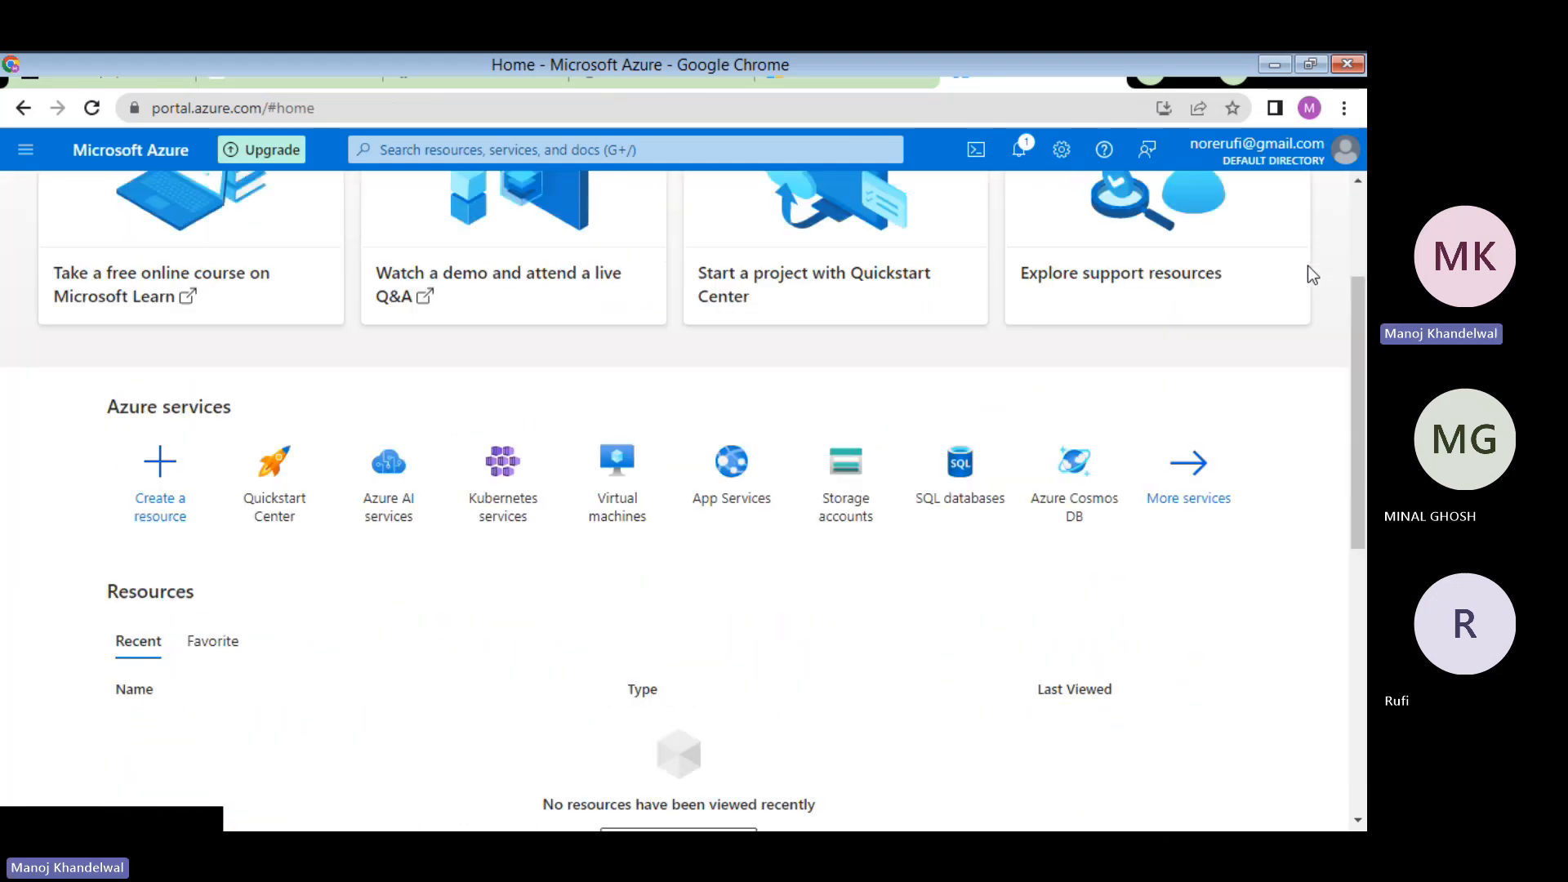
{"action": "scroll", "coordinate": [1307, 266], "scroll_direction": "up", "scroll_amount": 3}
{"action": "scroll", "coordinate": [1309, 273], "scroll_direction": "down", "scroll_amount": 3}
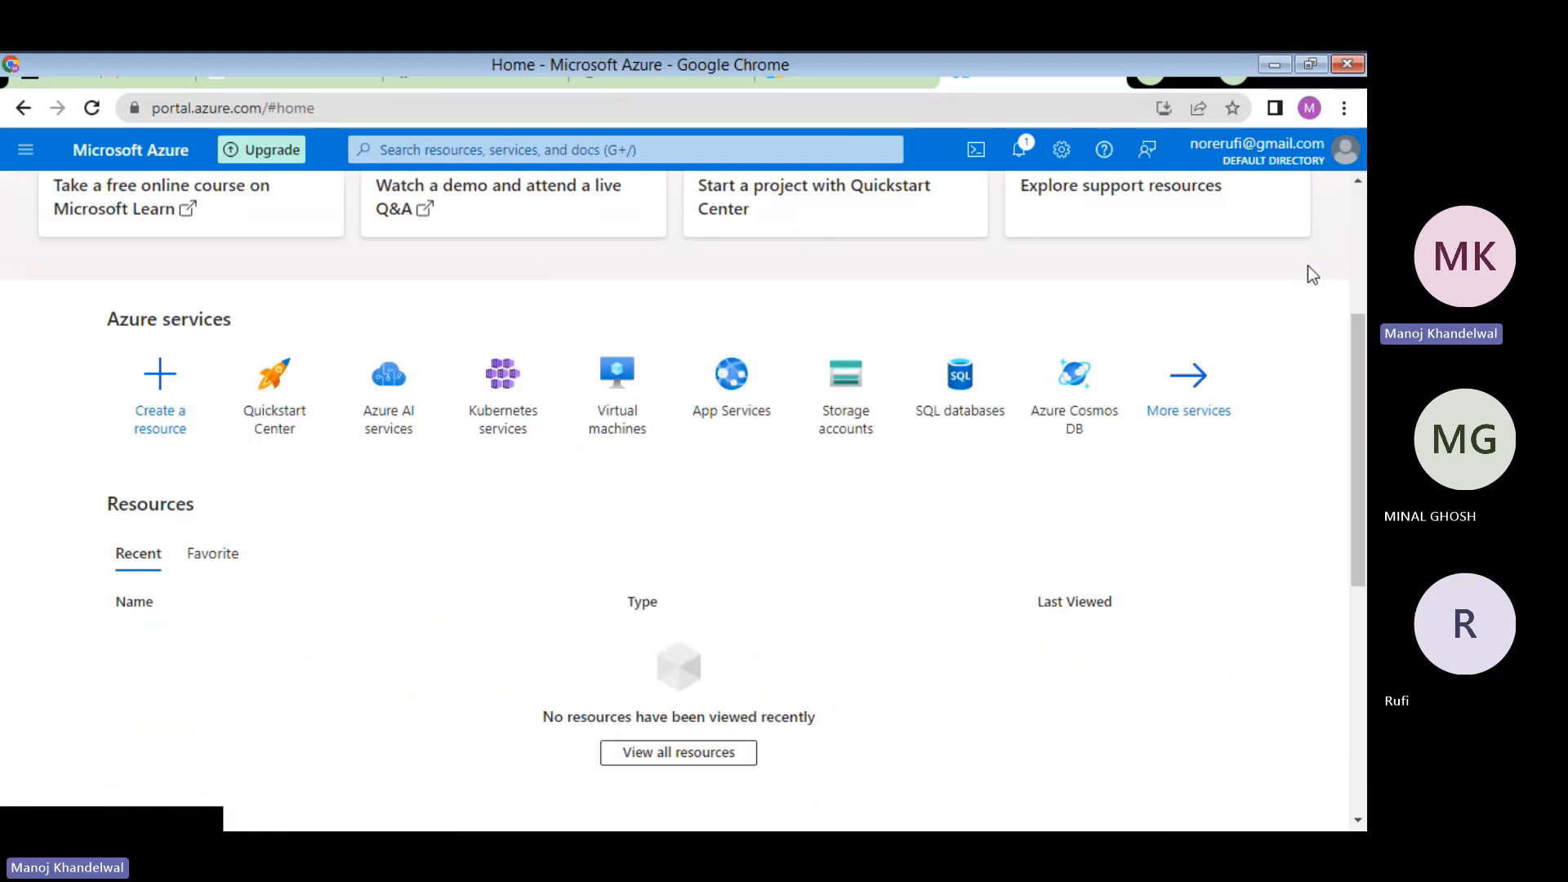
{"action": "scroll", "coordinate": [1309, 273], "scroll_direction": "up", "scroll_amount": 2}
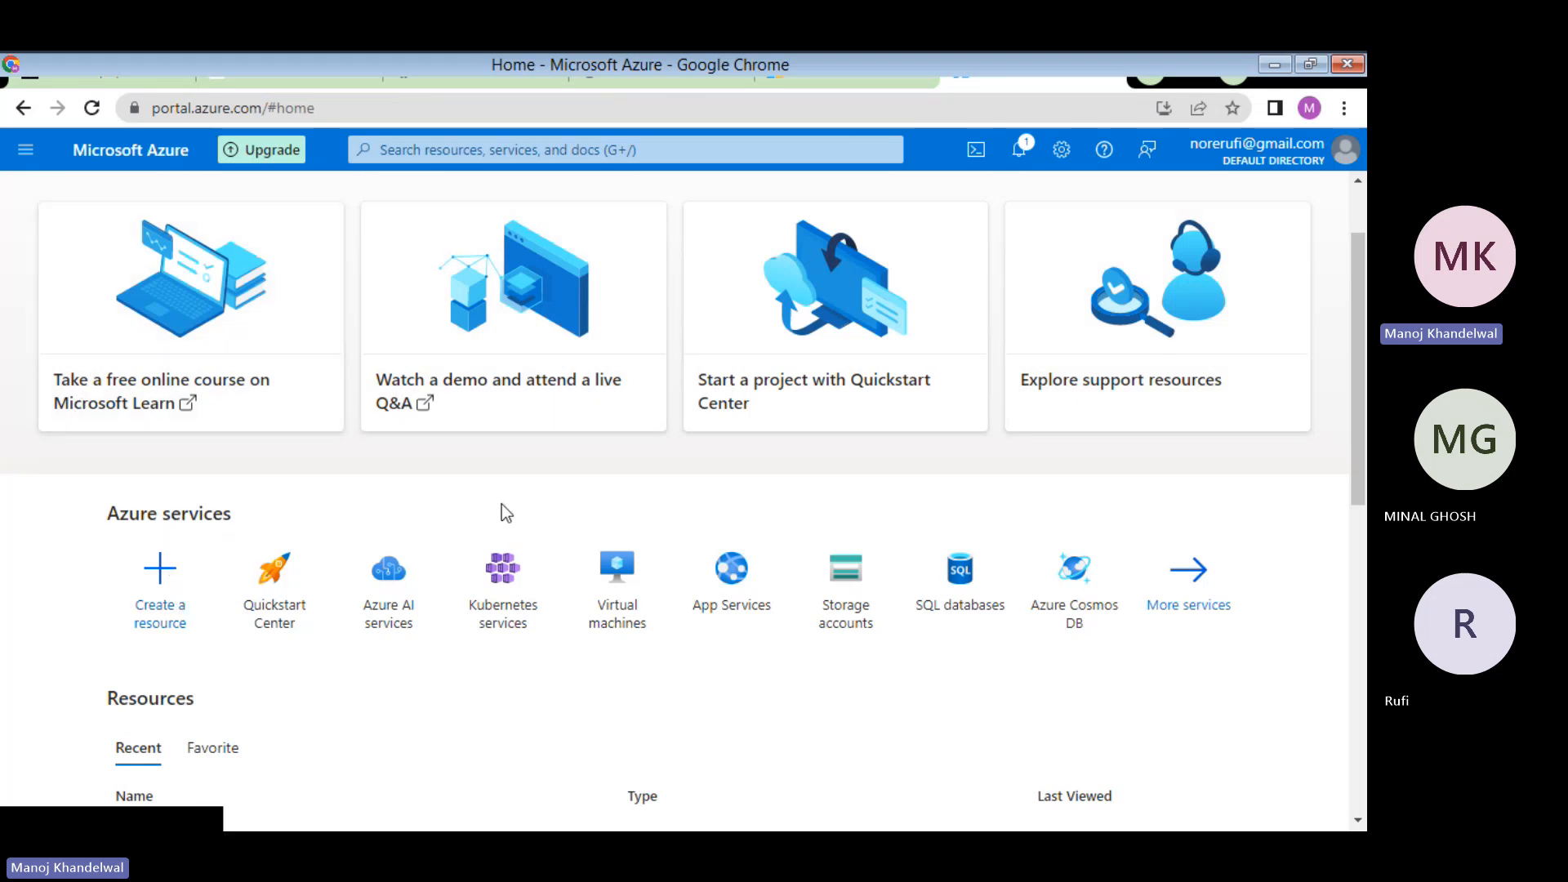
{"action": "left_click", "coordinate": [846, 68]}
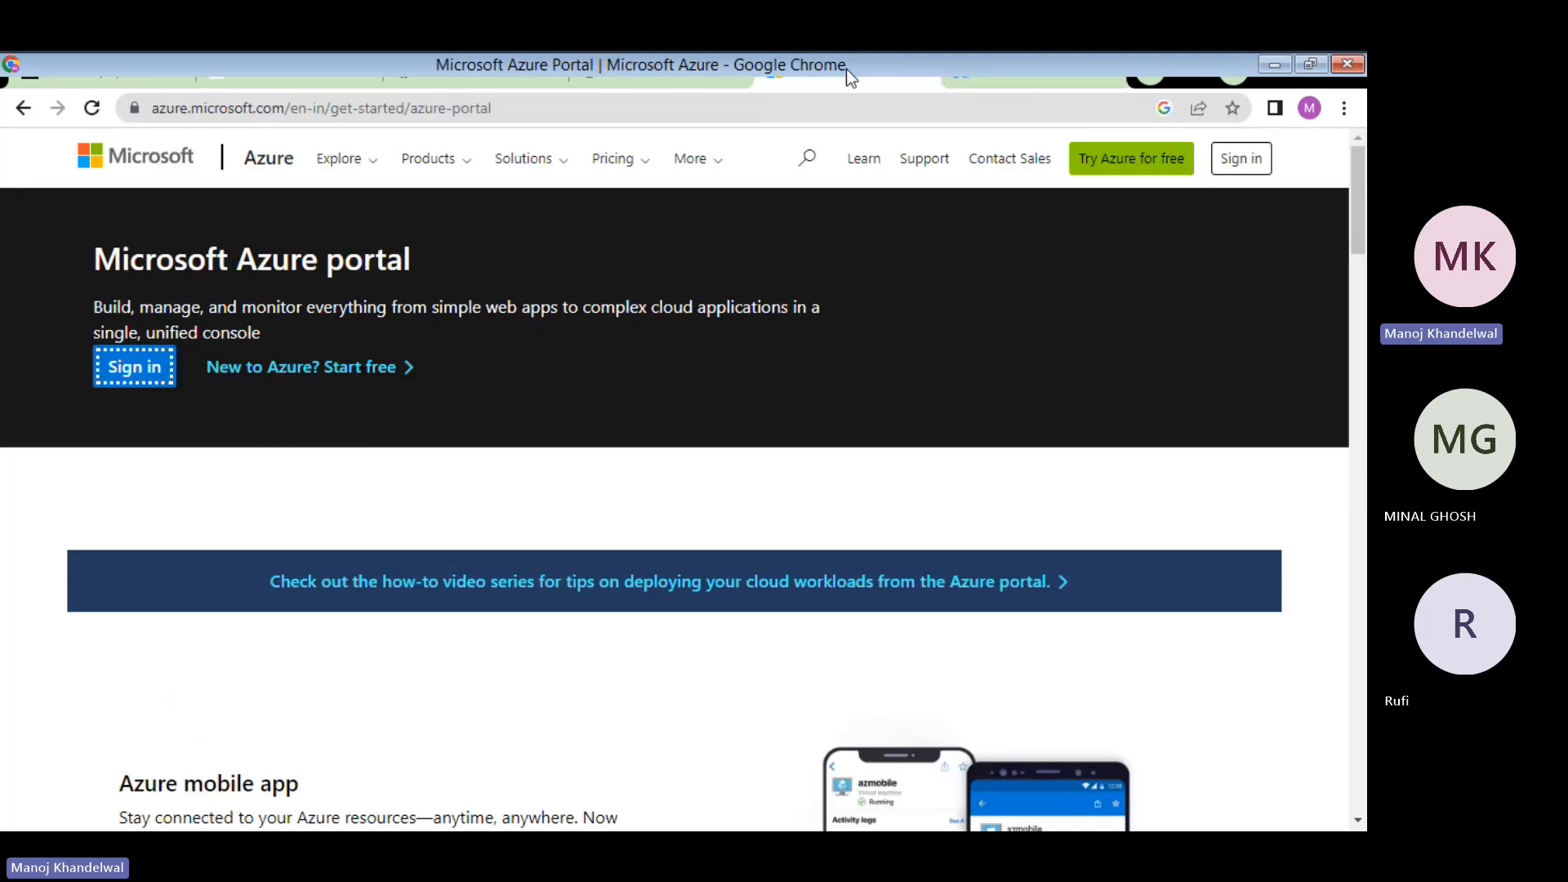
{"action": "left_click", "coordinate": [641, 75]}
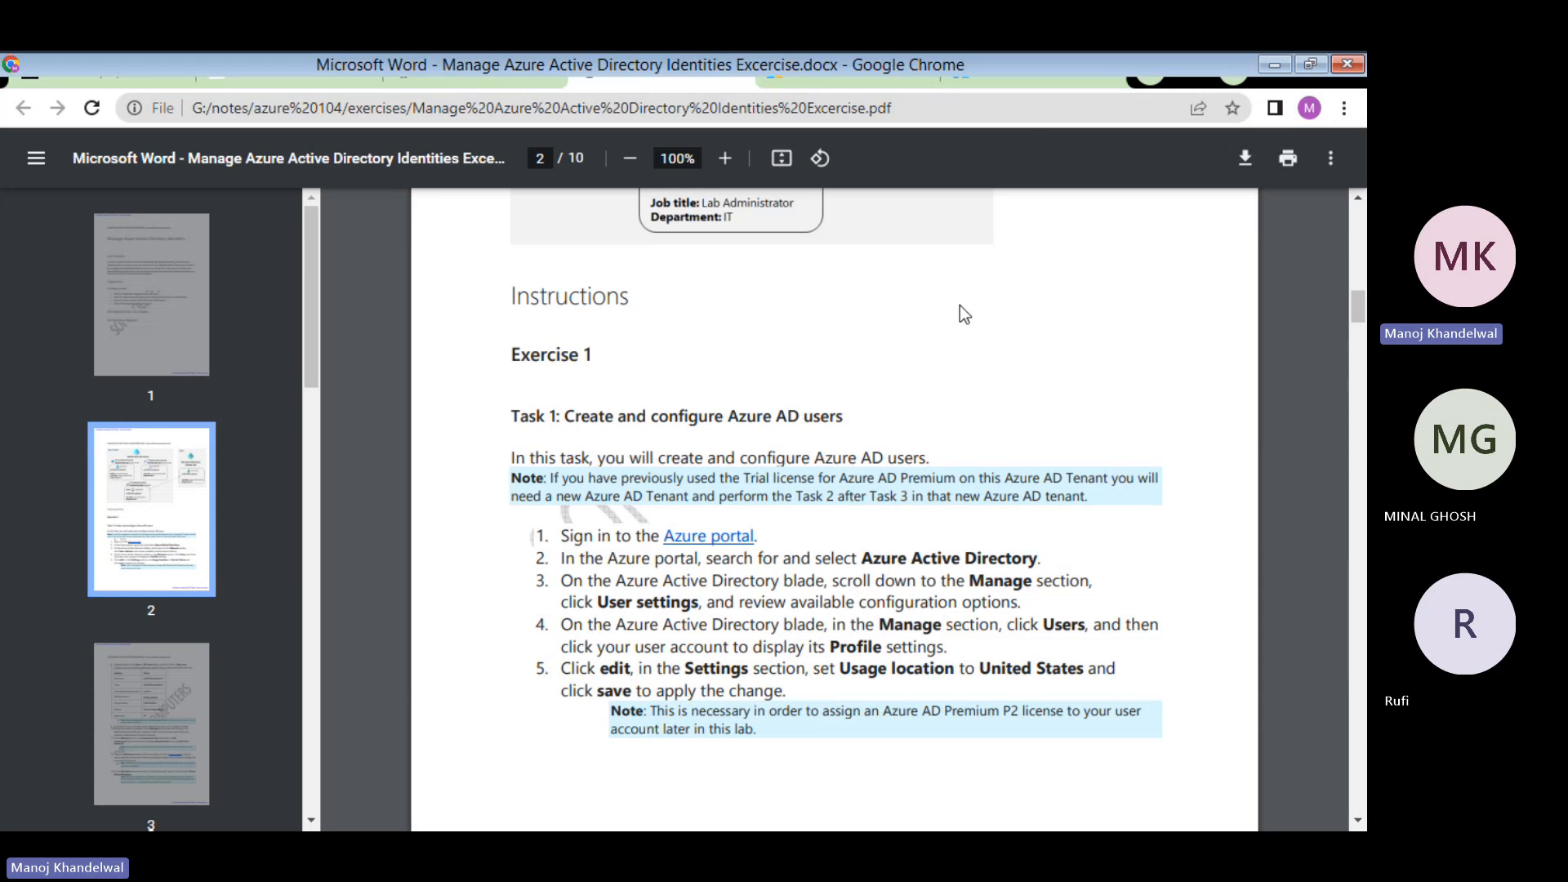
{"action": "left_click", "coordinate": [1032, 77]}
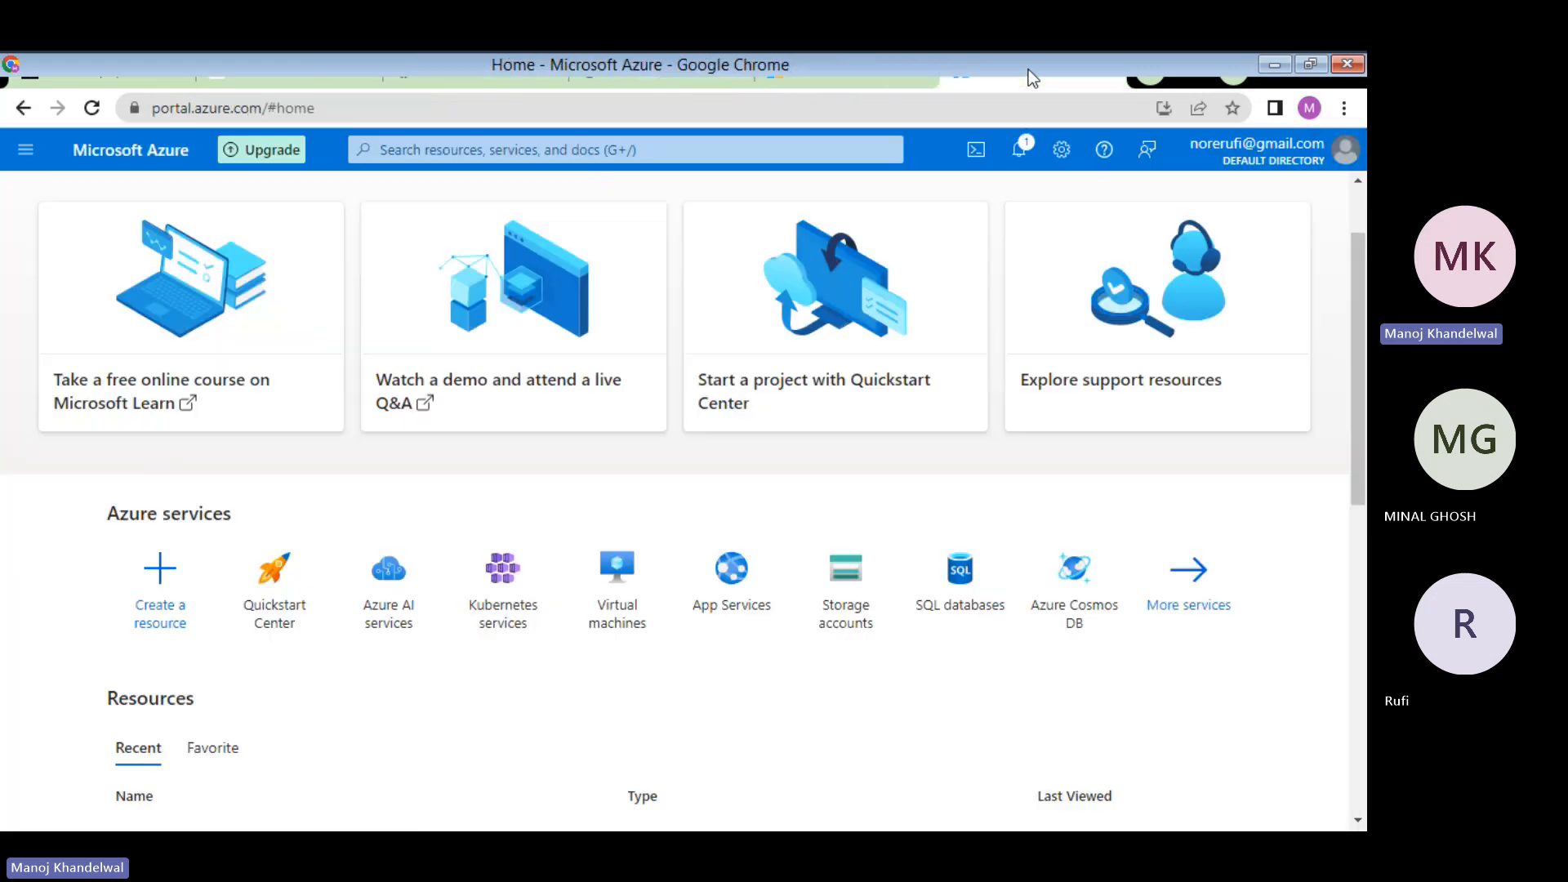
- Search the portal for 'azure ad' and open Azure AD B2C from the Services results
{"action": "left_click", "coordinate": [406, 147]}
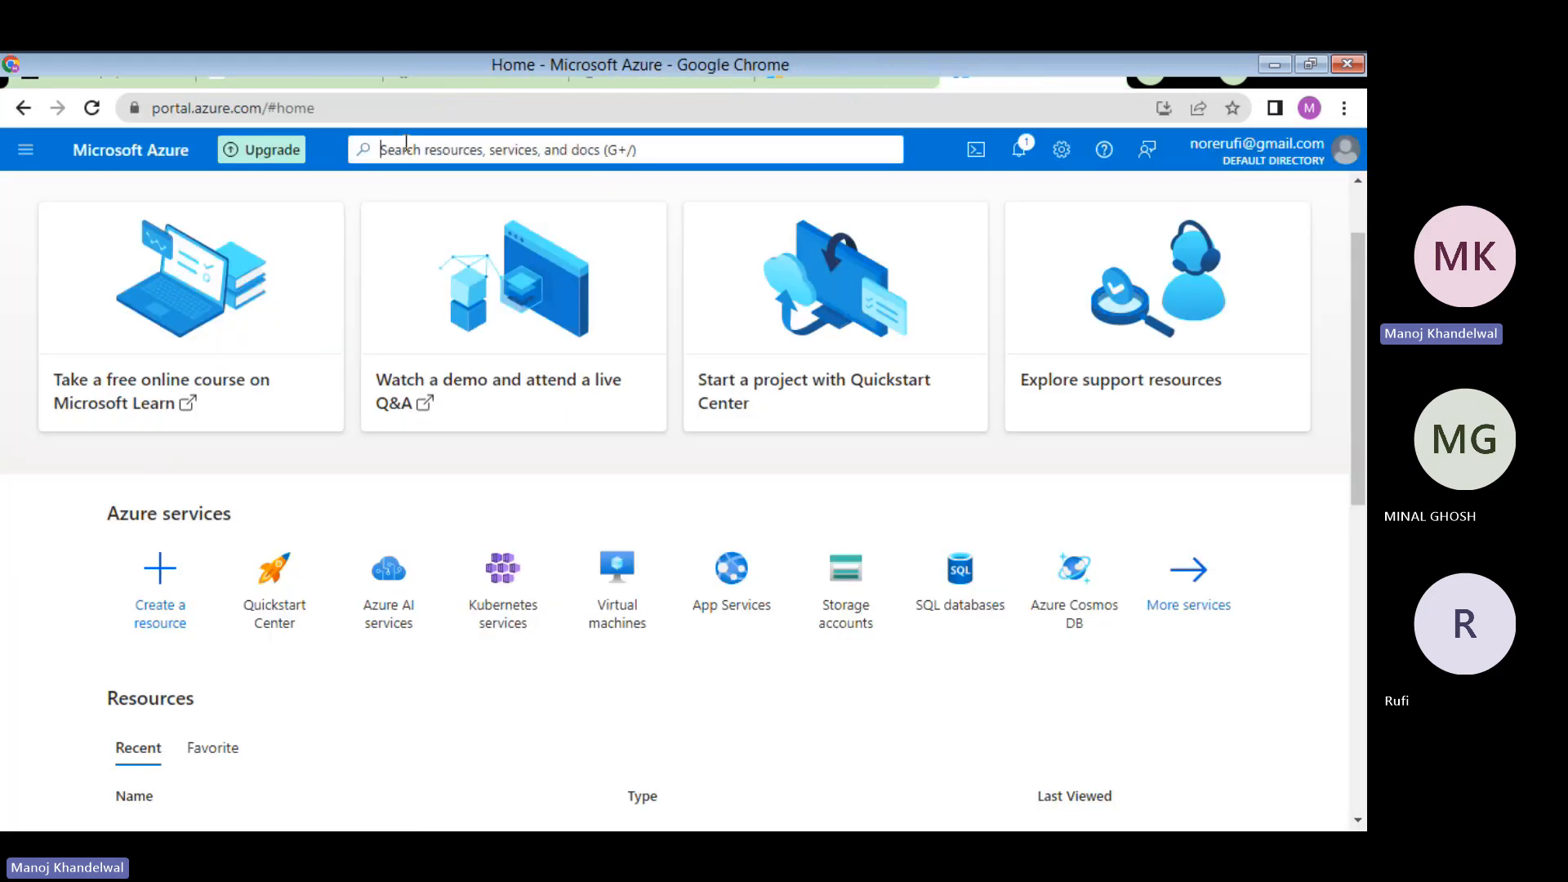
{"action": "type", "text": "azur"}
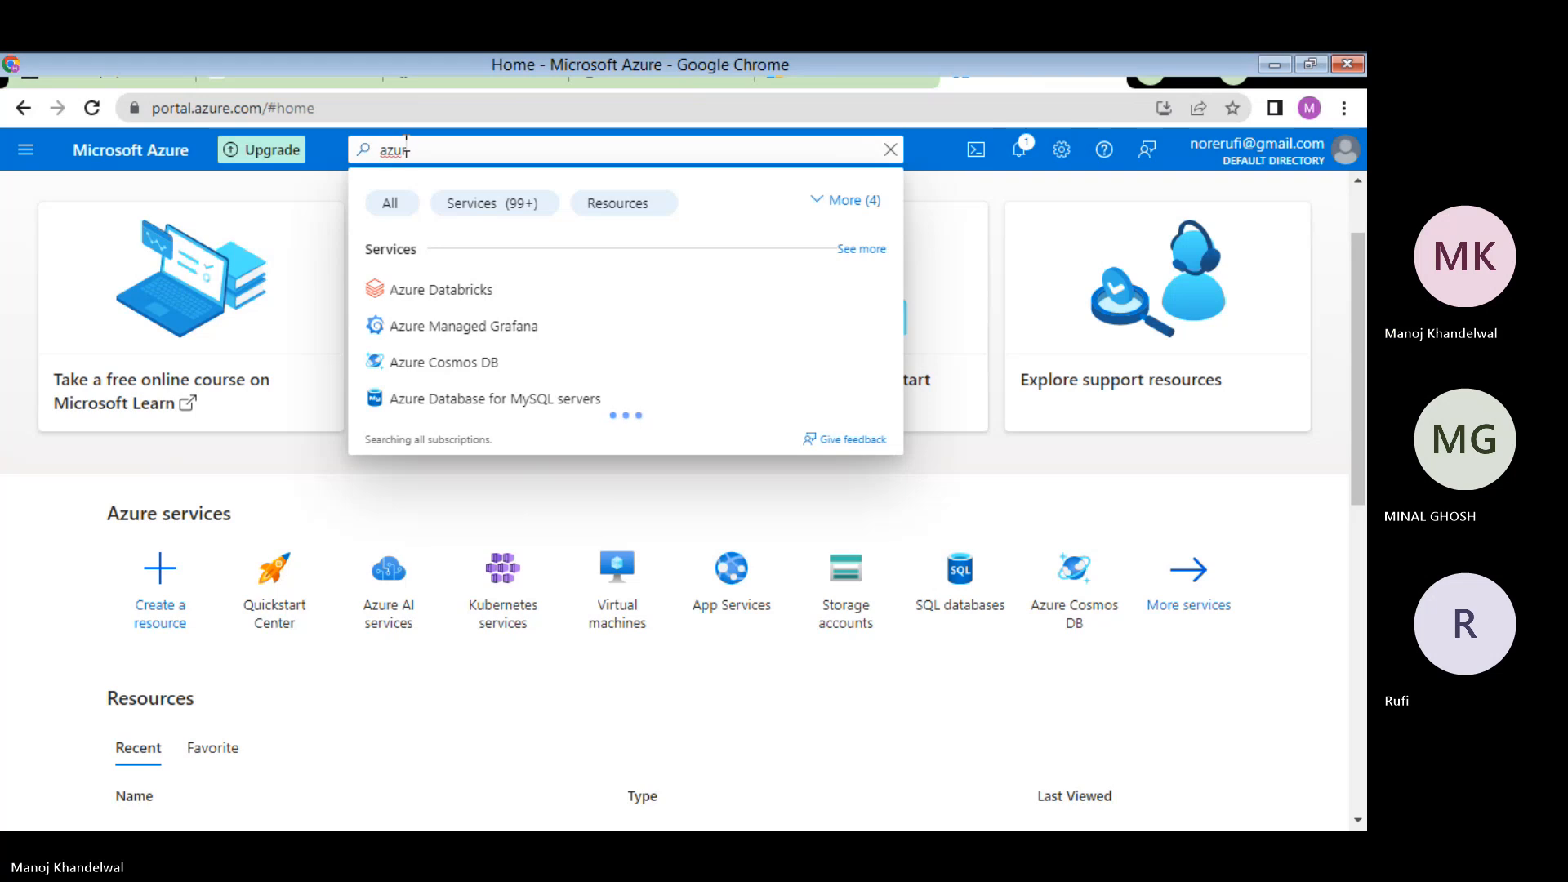
{"action": "type", "text": "e a"}
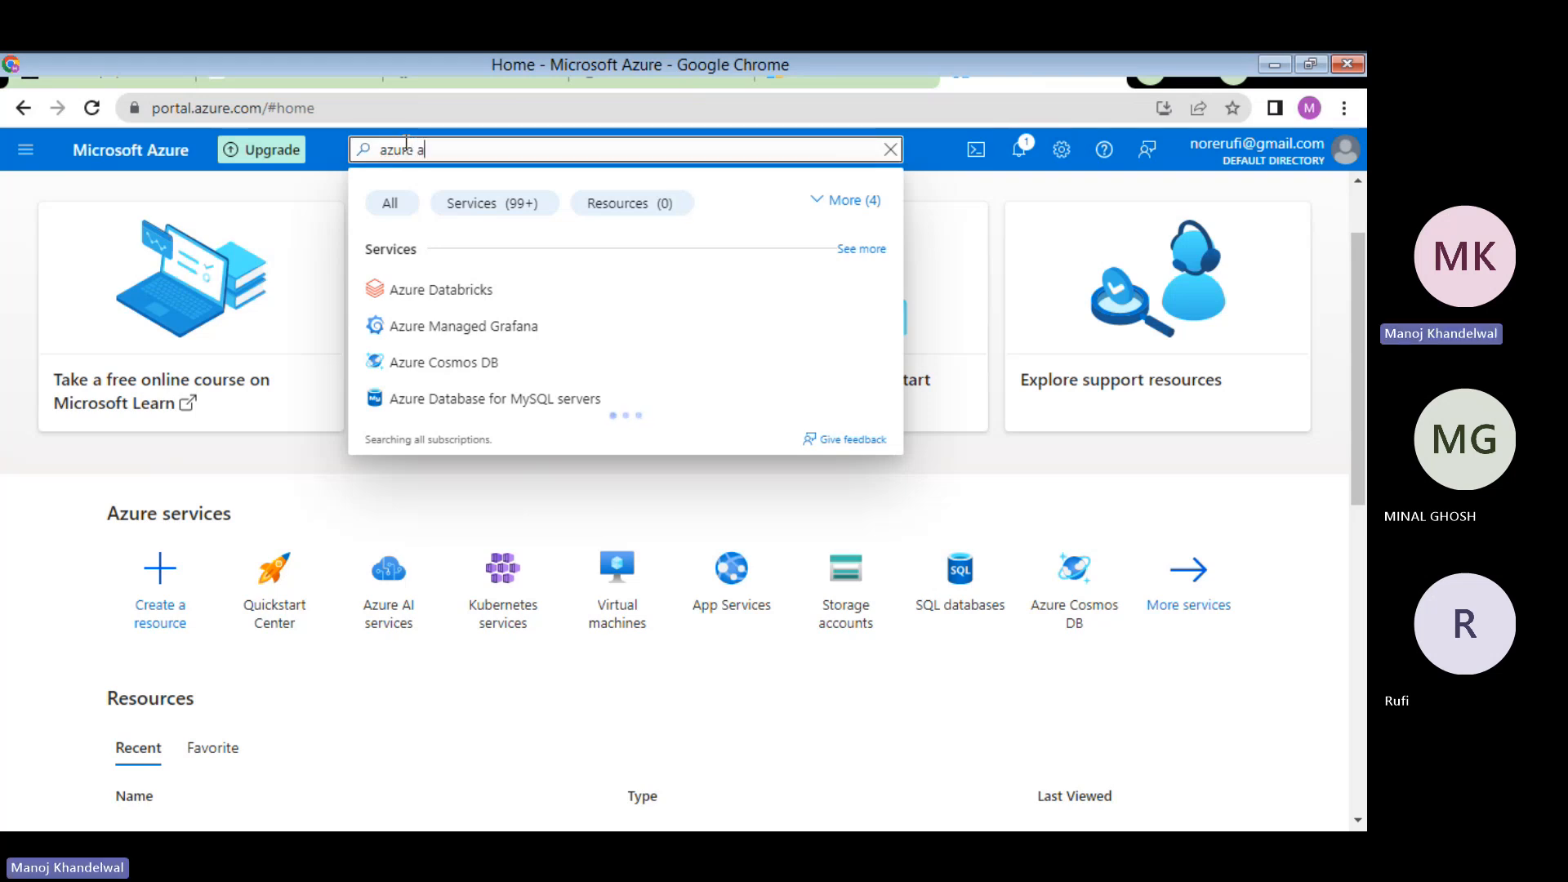
{"action": "type", "text": "c"}
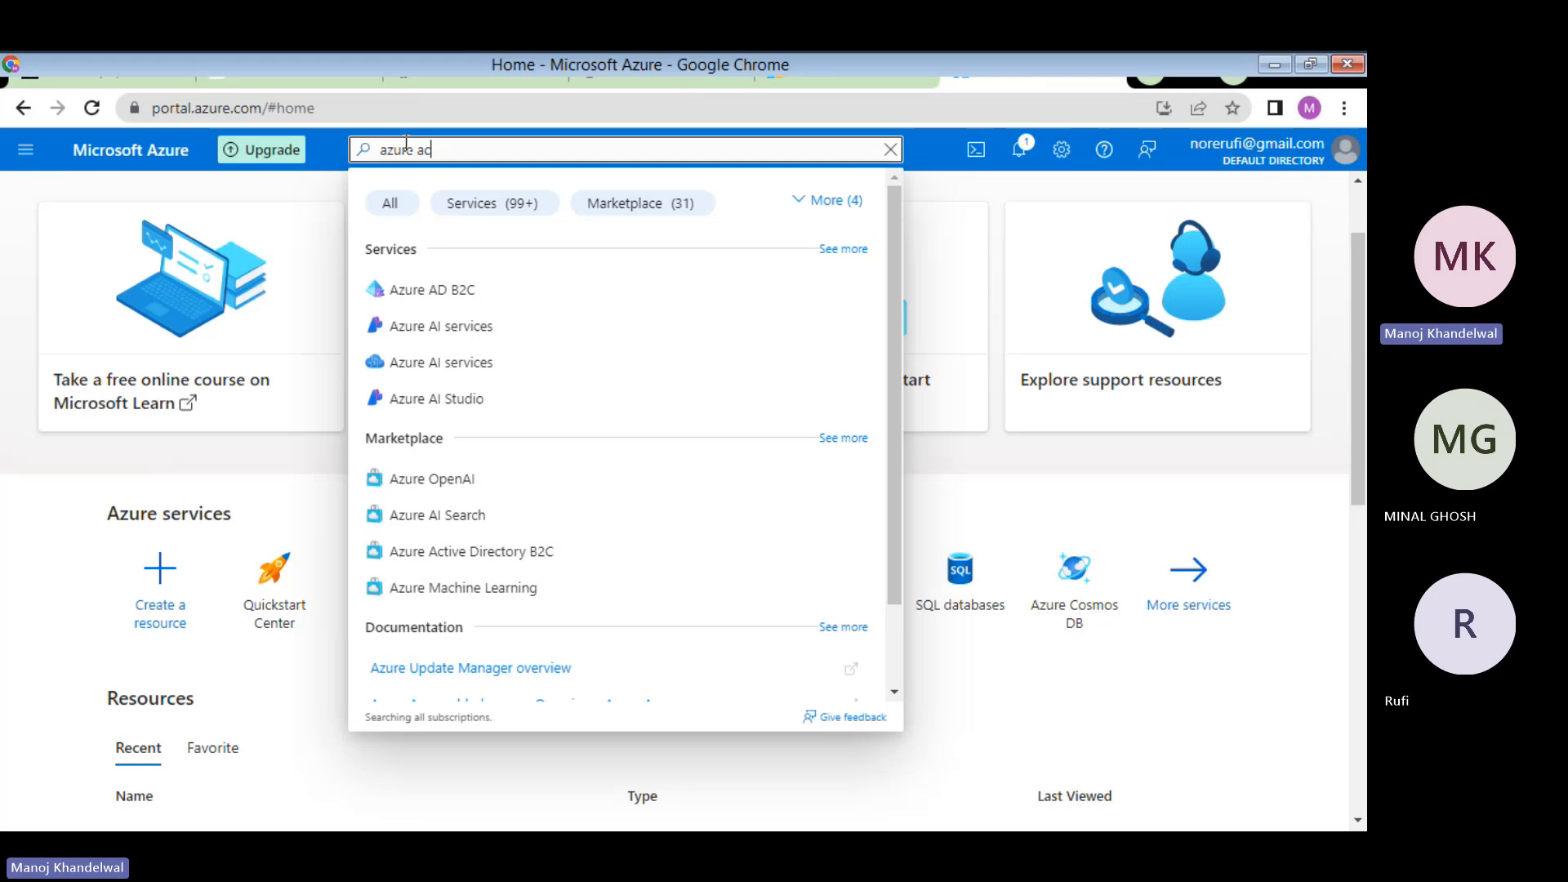
{"action": "type", "text": "t"}
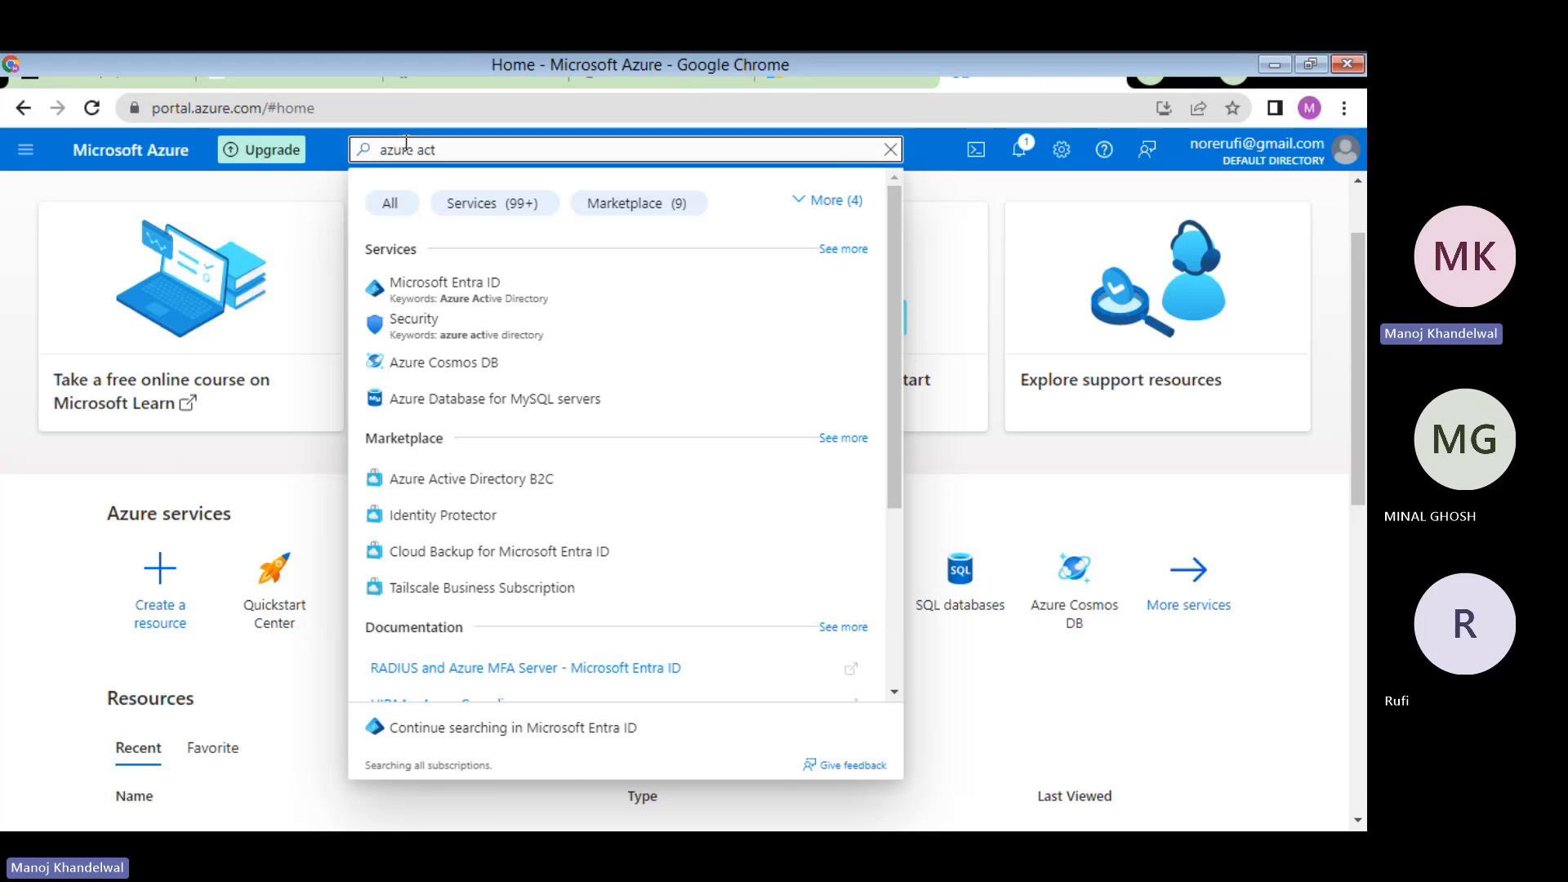
{"action": "key", "text": "BackSpace"}
{"action": "key", "text": "BackSpace"}
{"action": "key", "text": "BackSpace"}
{"action": "key", "text": "BackSpace"}
{"action": "key", "text": "BackSpace"}
{"action": "key", "text": "BackSpace"}
{"action": "key", "text": "BackSpace"}
{"action": "key", "text": "BackSpace"}
{"action": "key", "text": "BackSpace"}
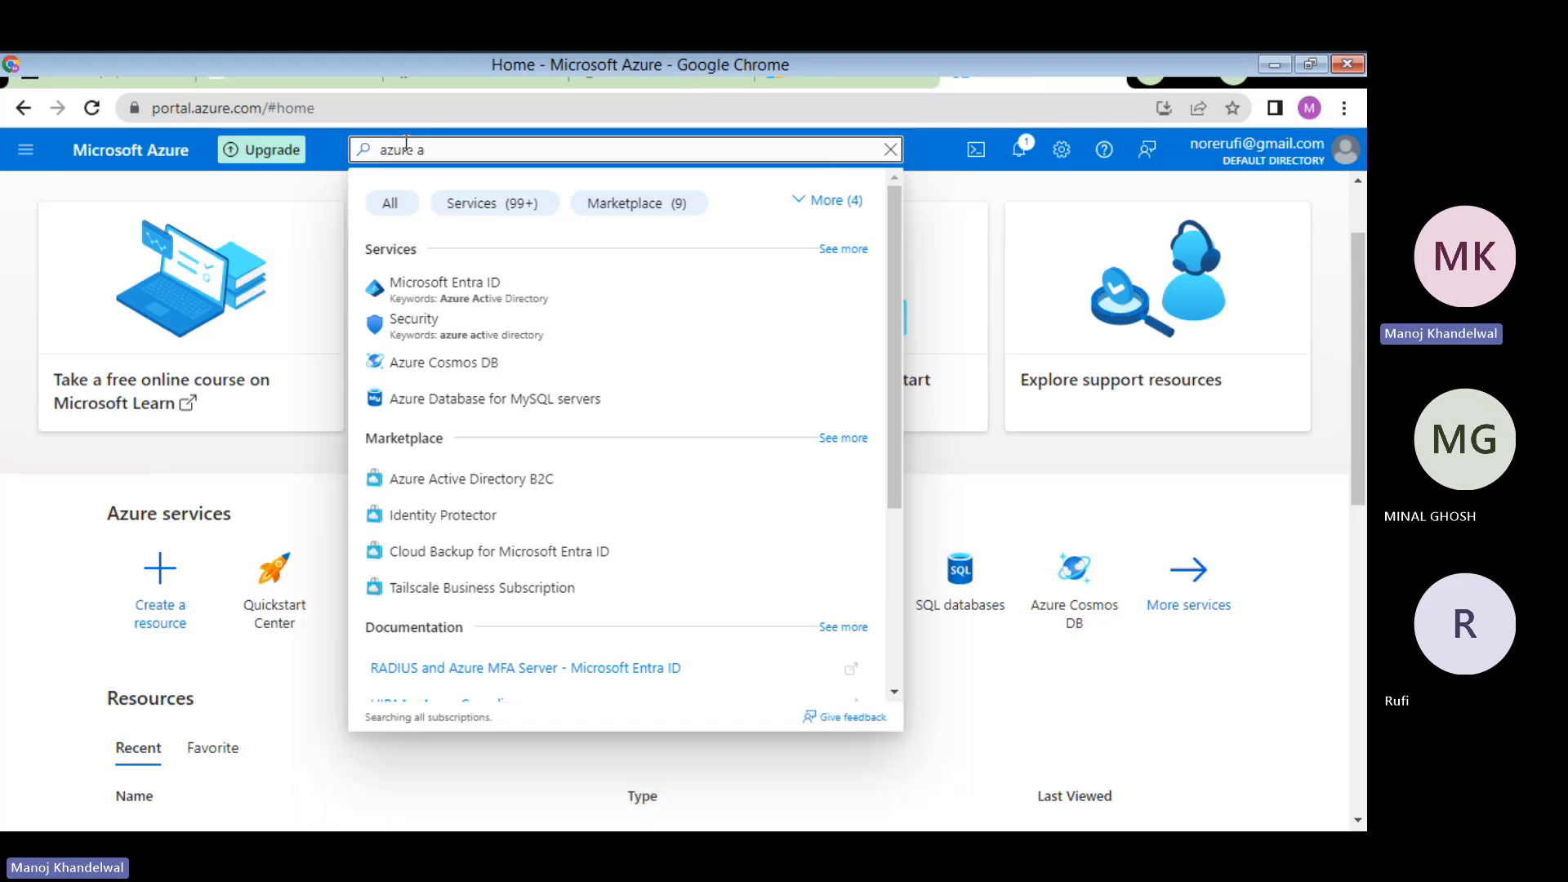
{"action": "type", "text": "a"}
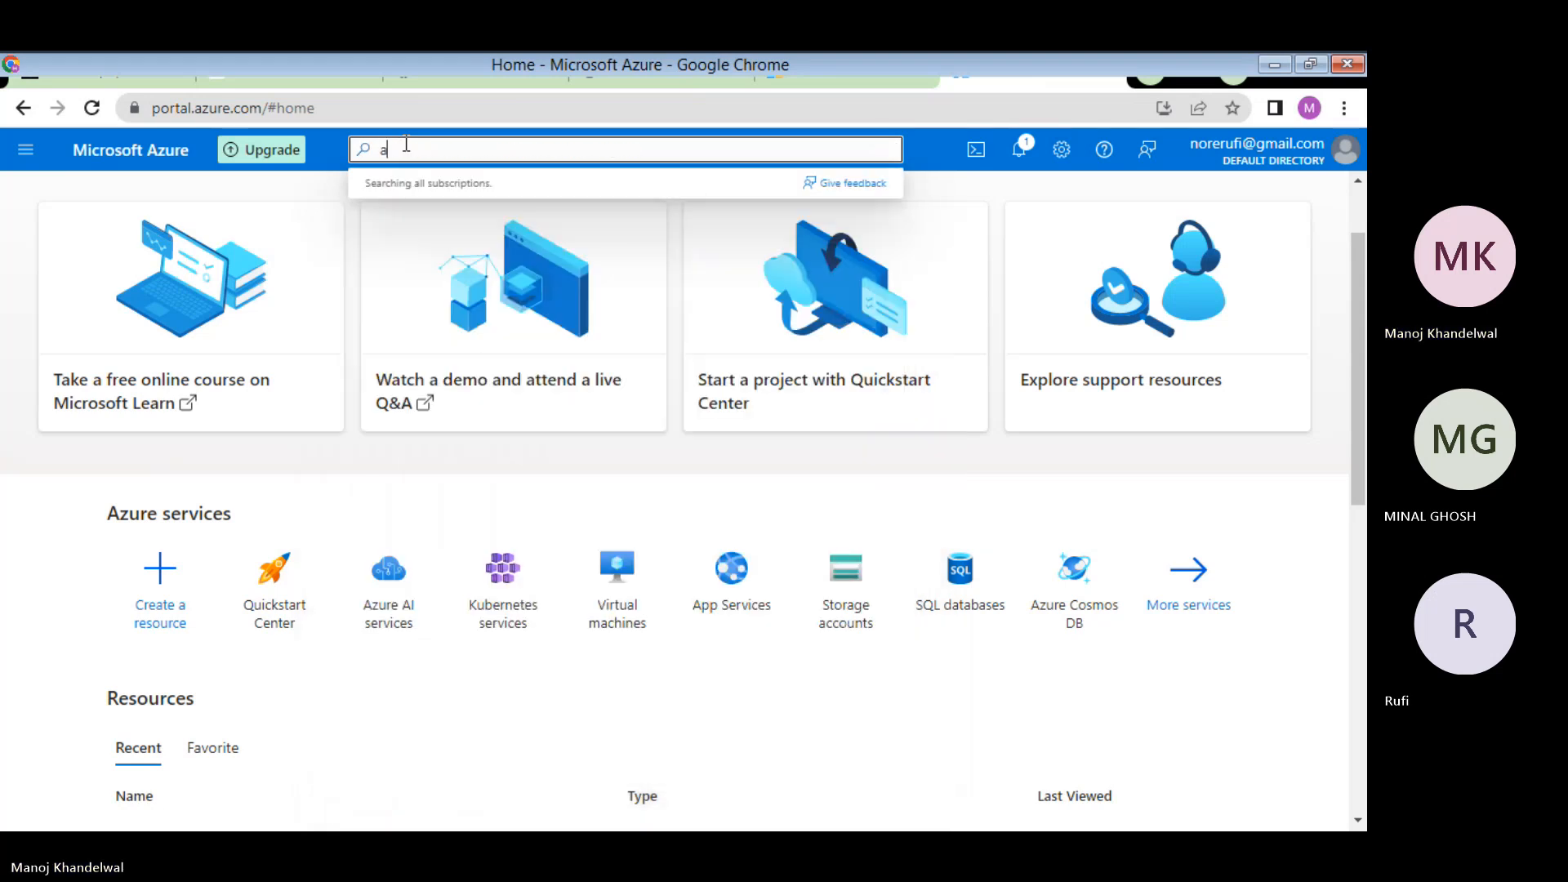
{"action": "type", "text": "zure a"}
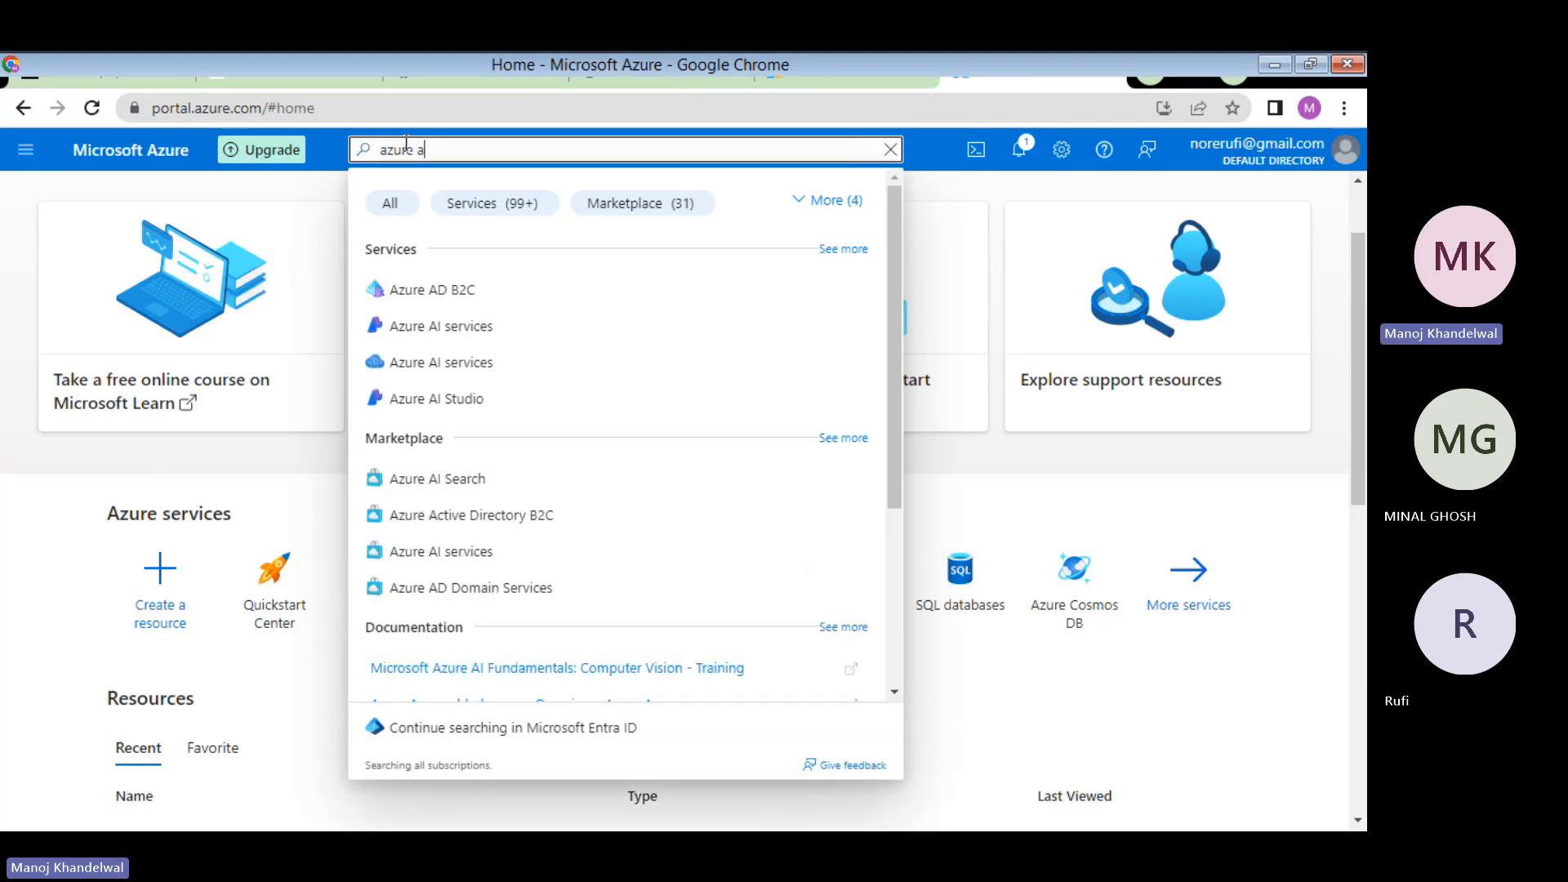
{"action": "type", "text": "d"}
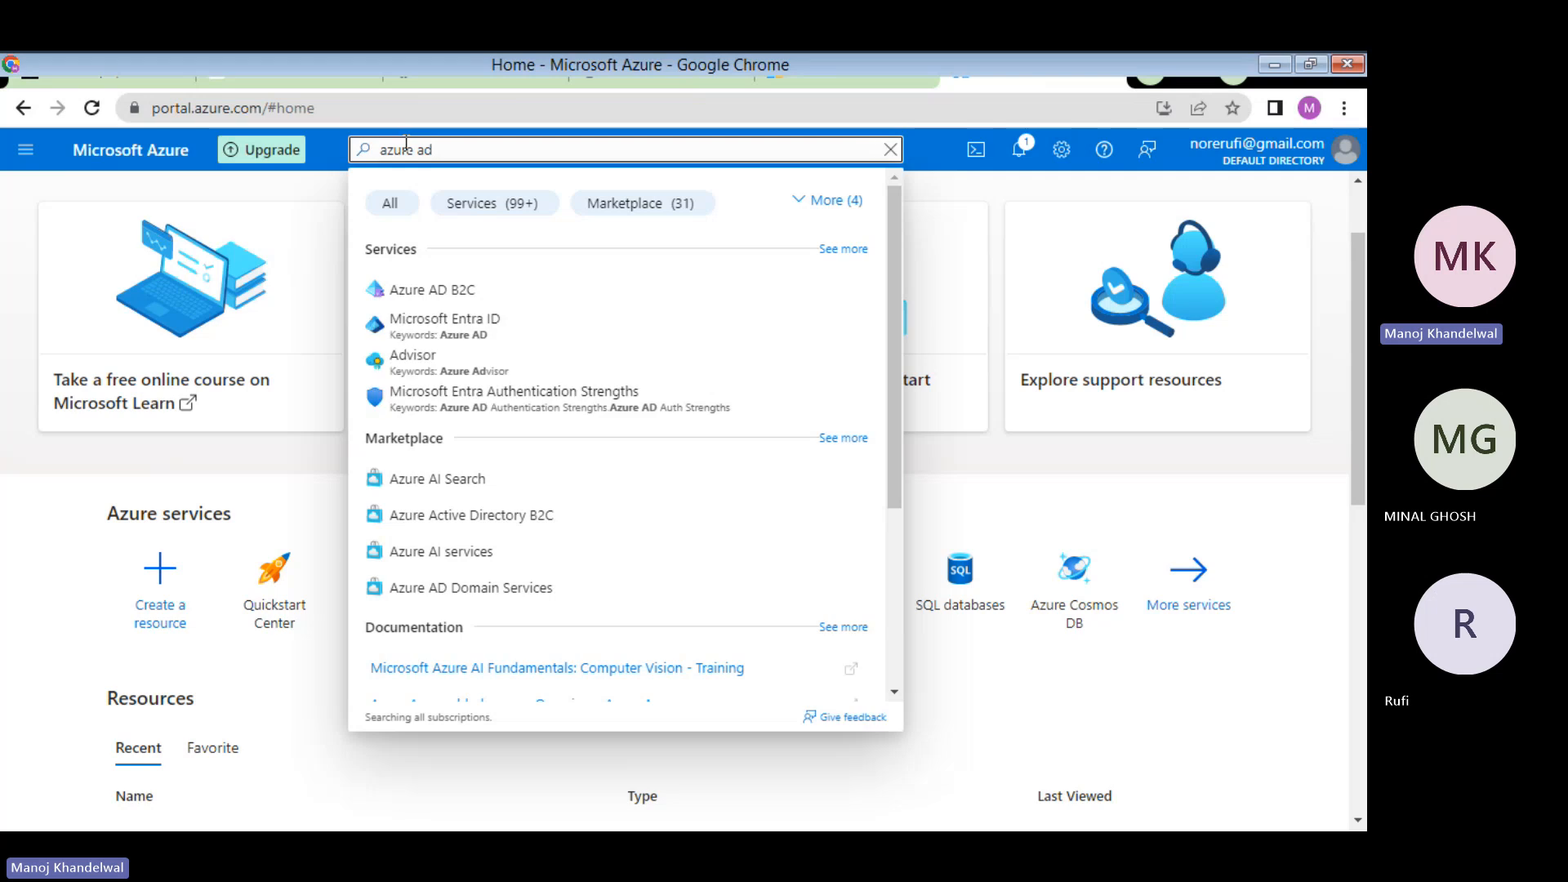
{"action": "left_click", "coordinate": [440, 296]}
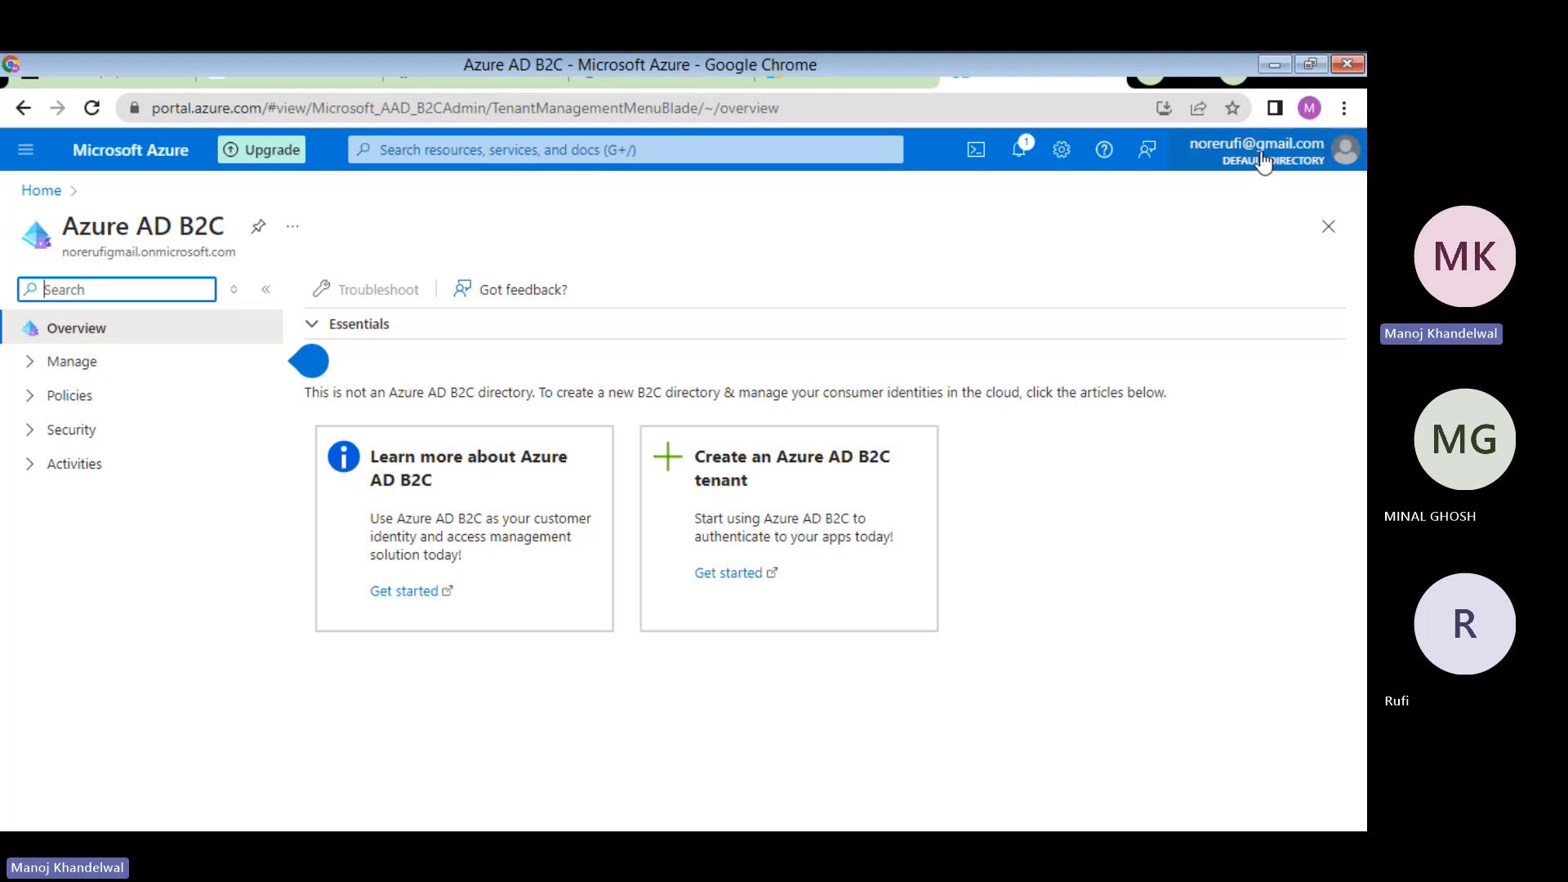
- Search 'active dir' and open Microsoft Entra ID for the Default Directory
{"action": "left_click", "coordinate": [554, 162]}
{"action": "type", "text": "a"}
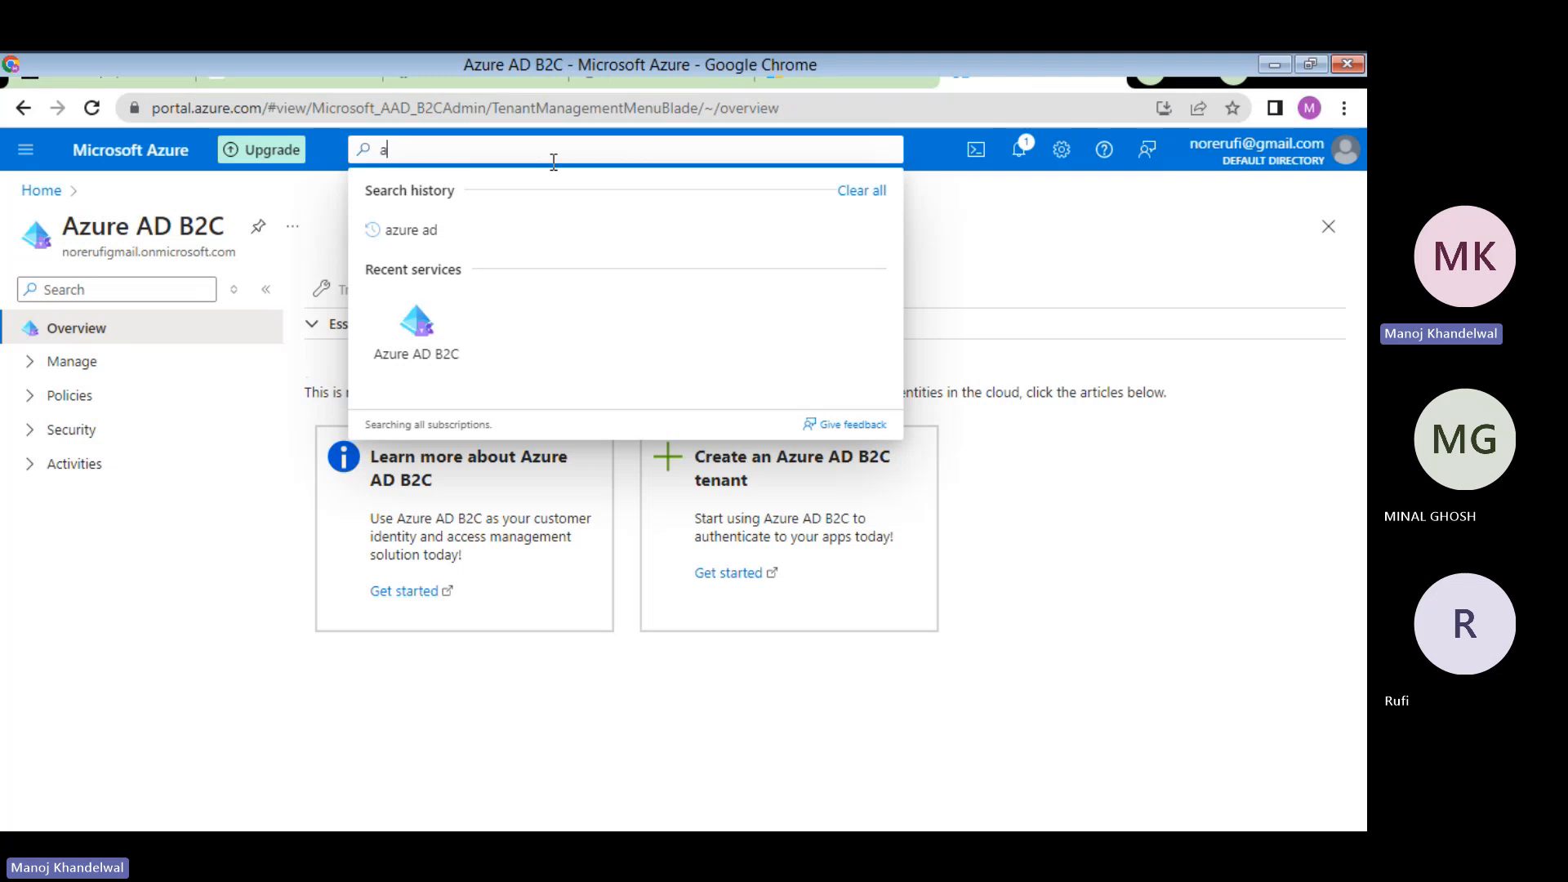
{"action": "type", "text": "ctive"}
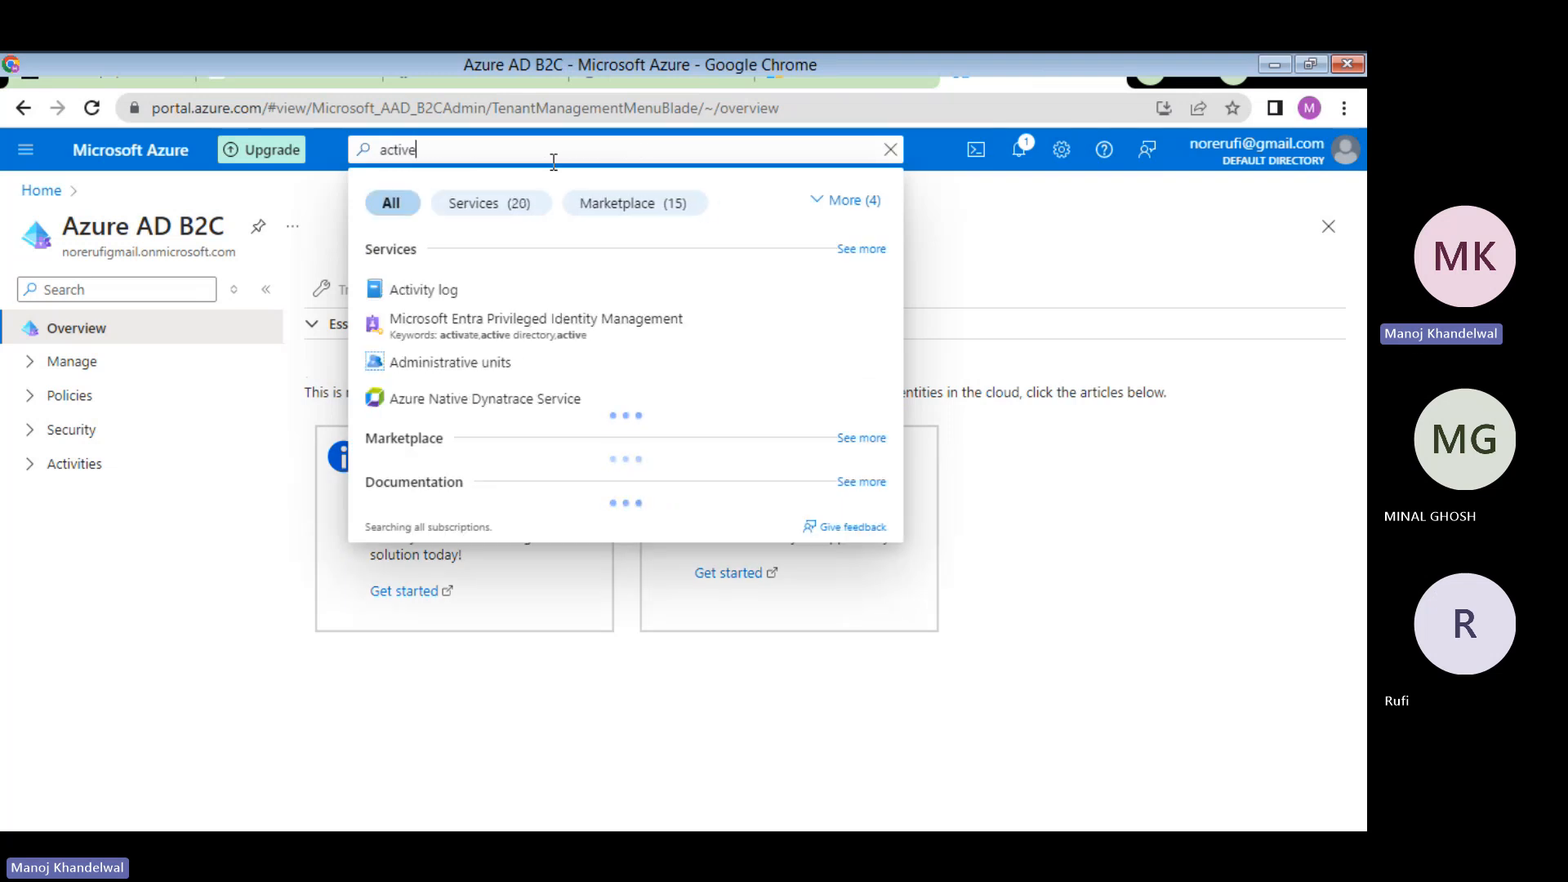
{"action": "type", "text": " dir"}
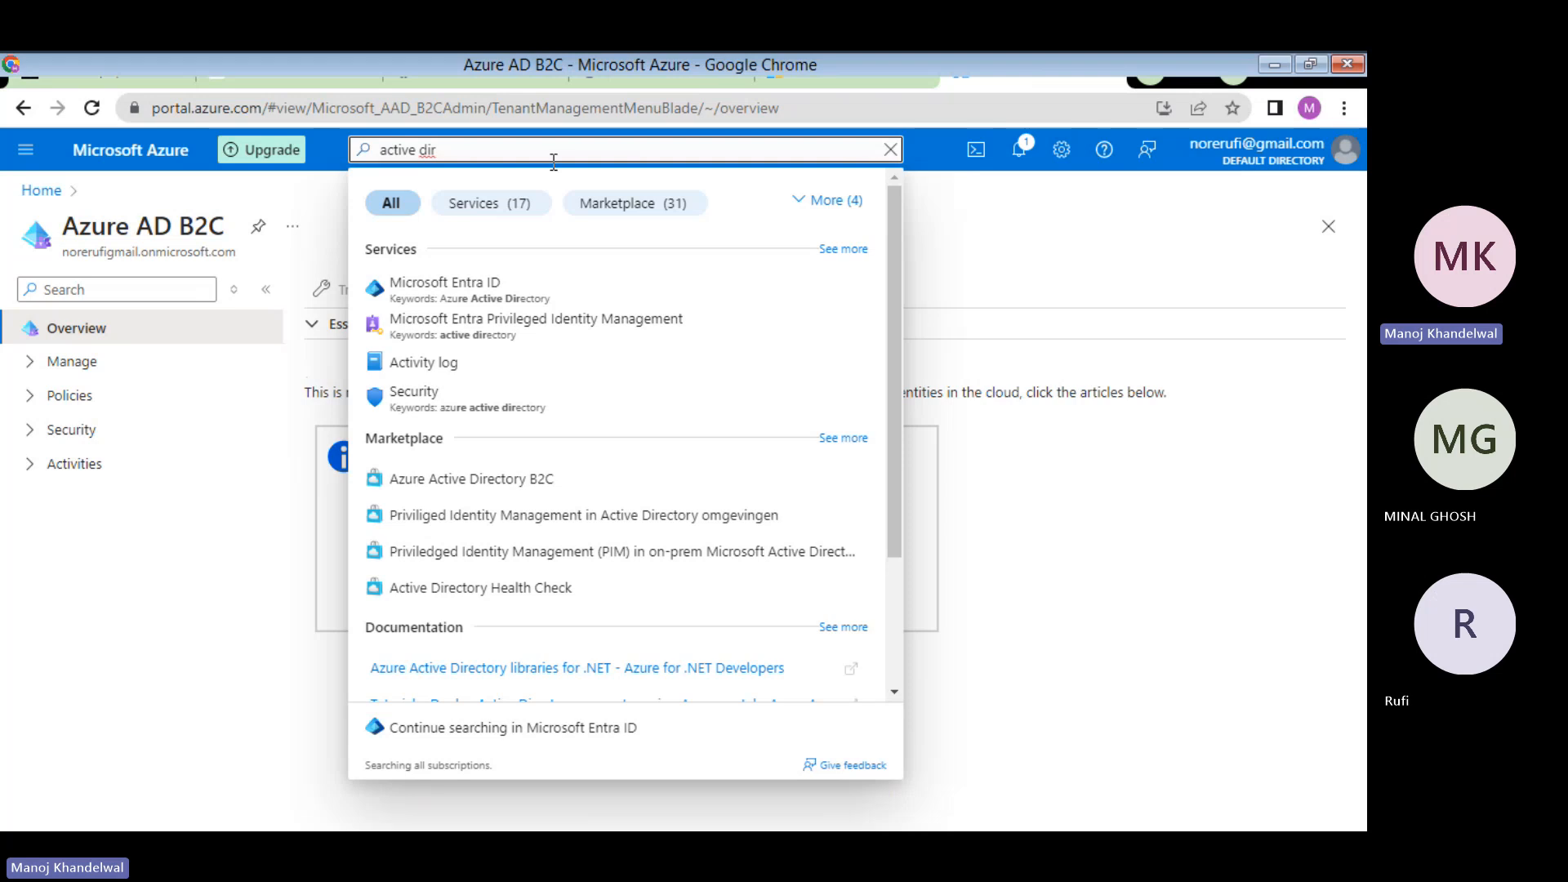
{"action": "left_click", "coordinate": [517, 292]}
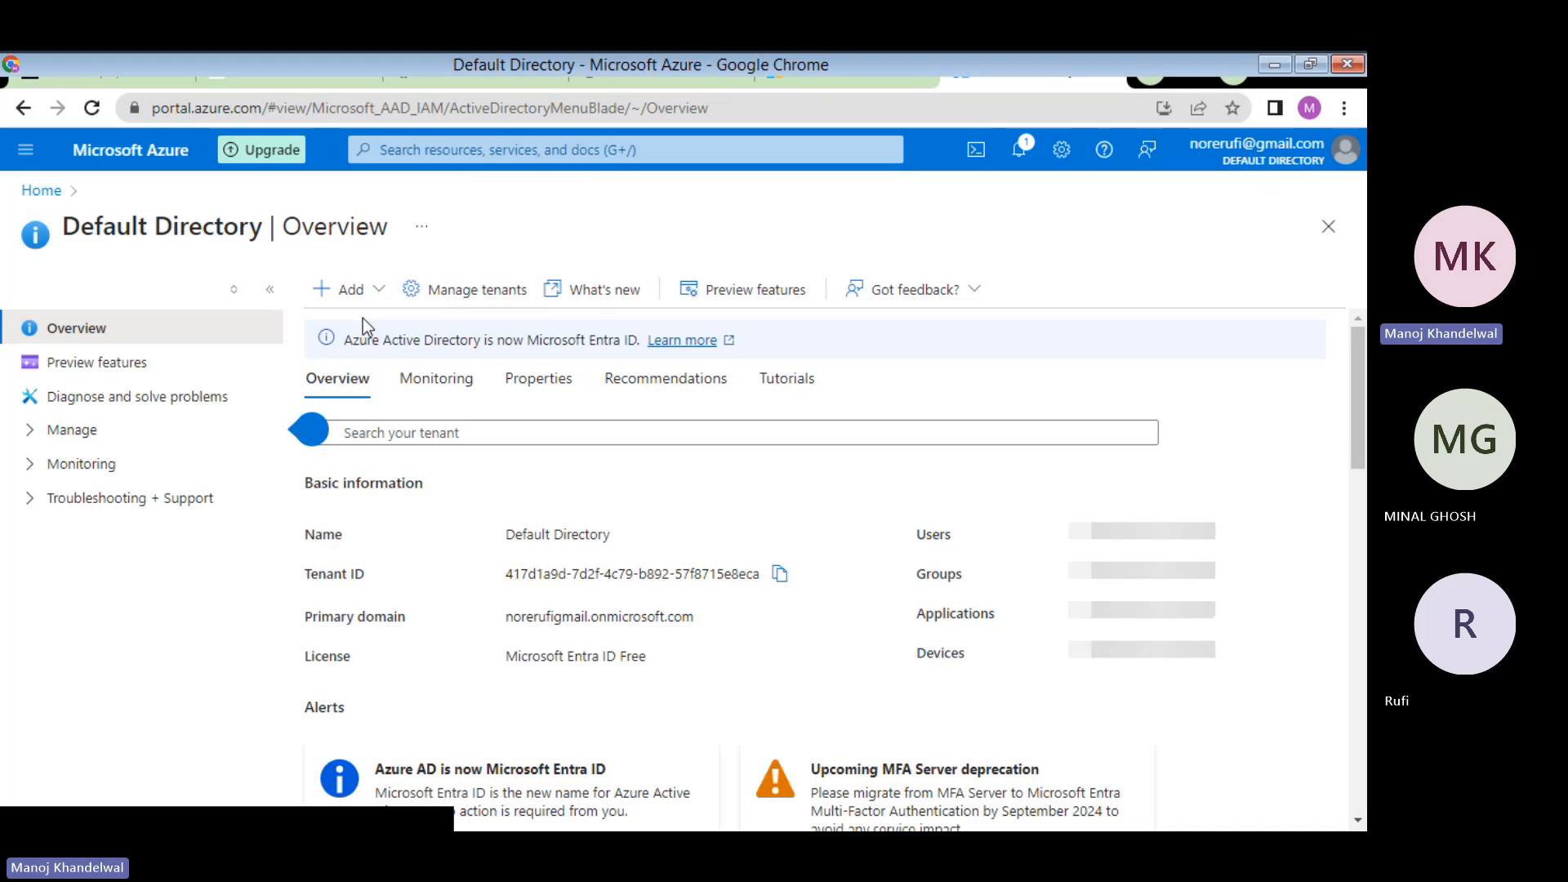
{"action": "left_click", "coordinate": [413, 152]}
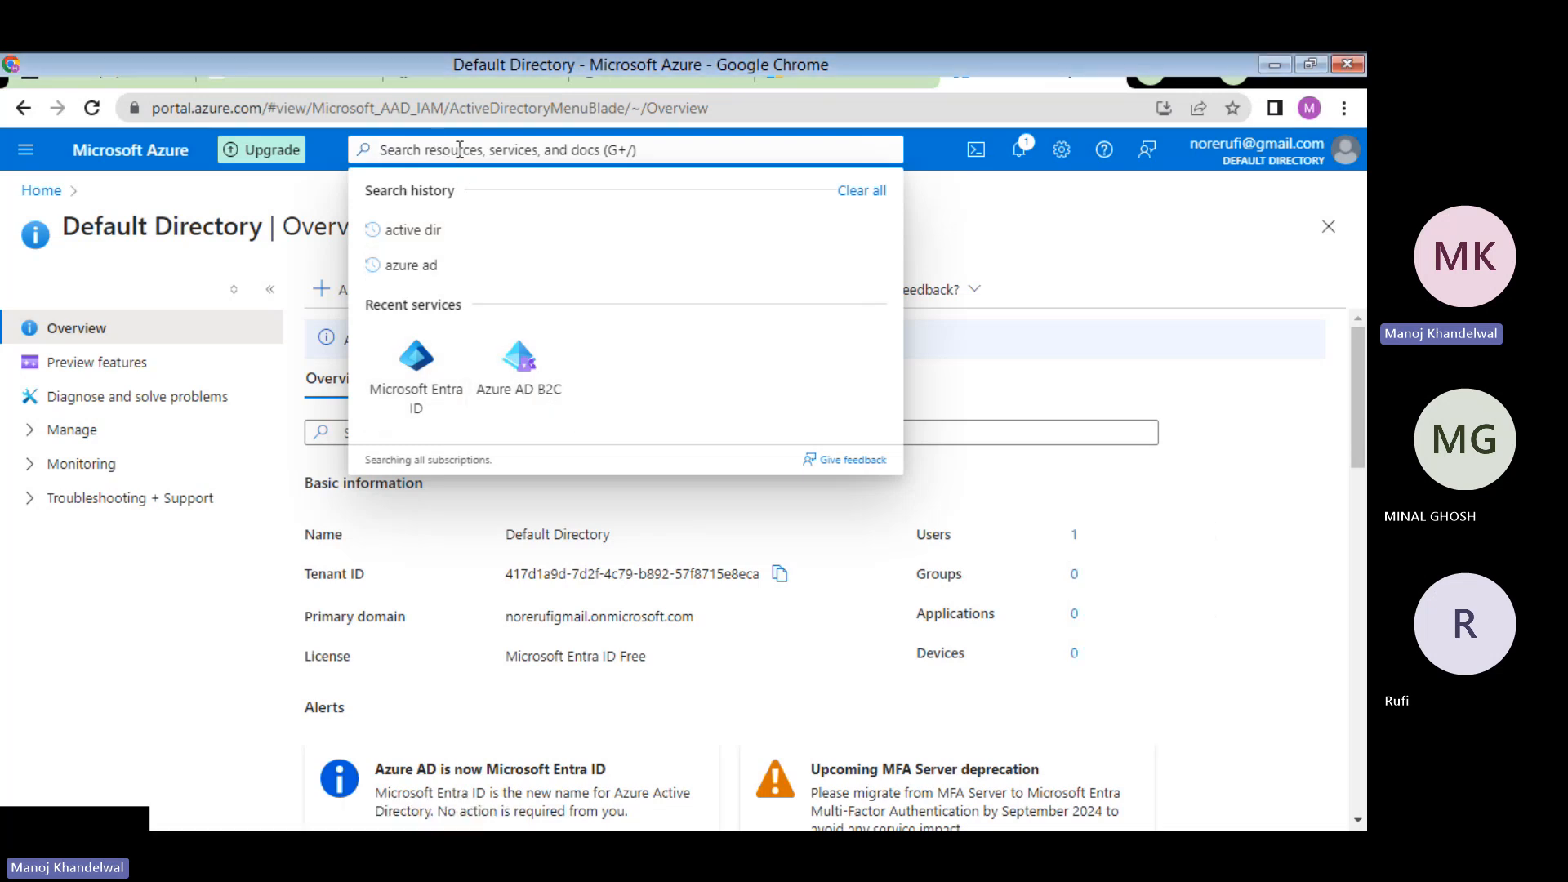
{"action": "type", "text": "a"}
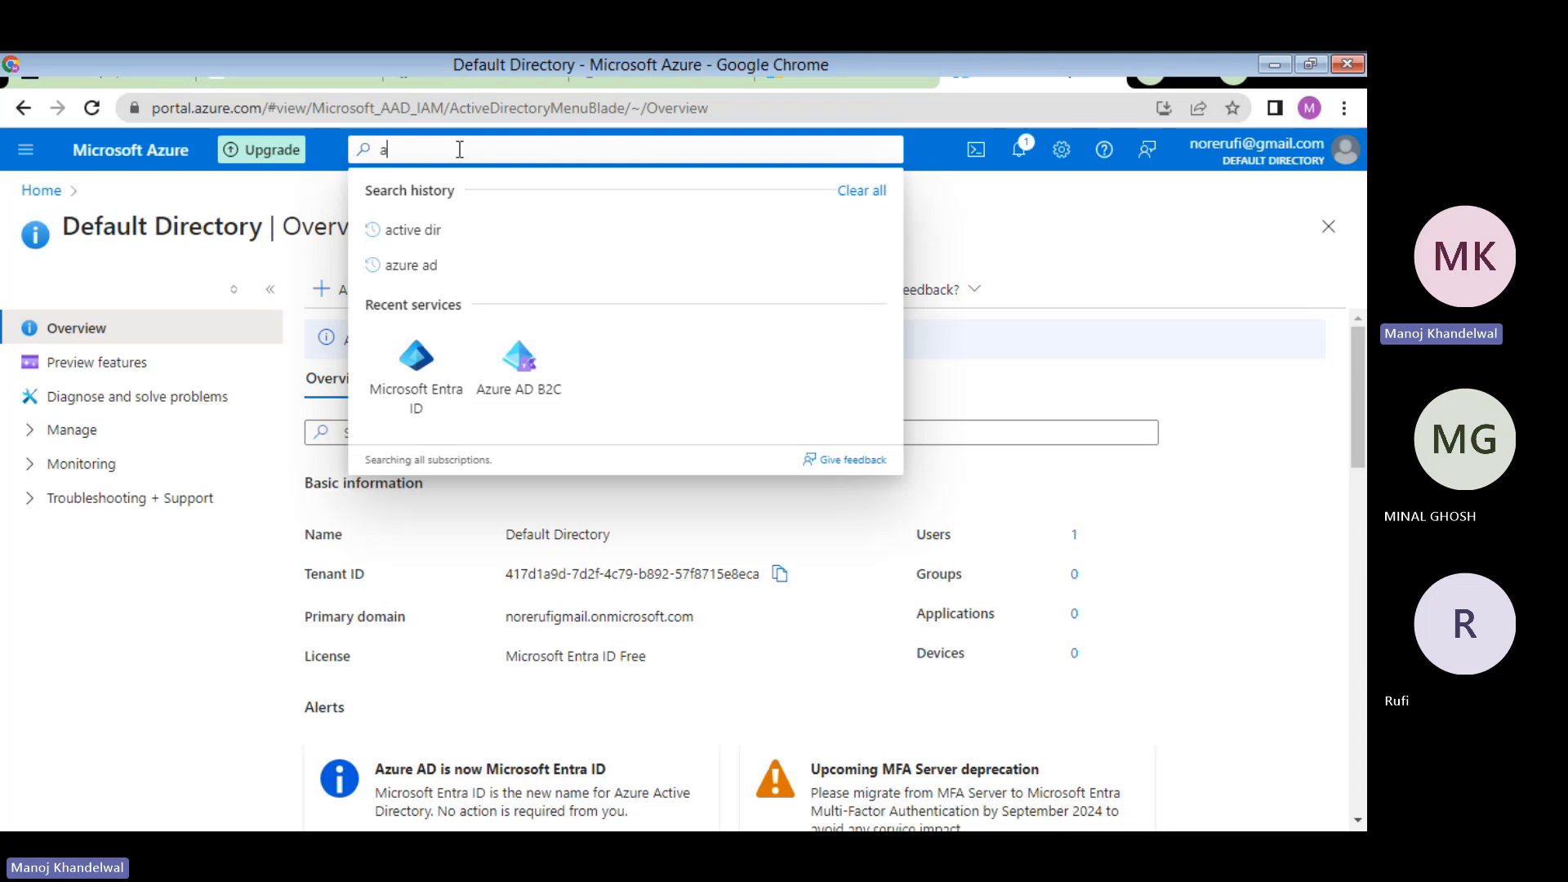
{"action": "type", "text": "z"}
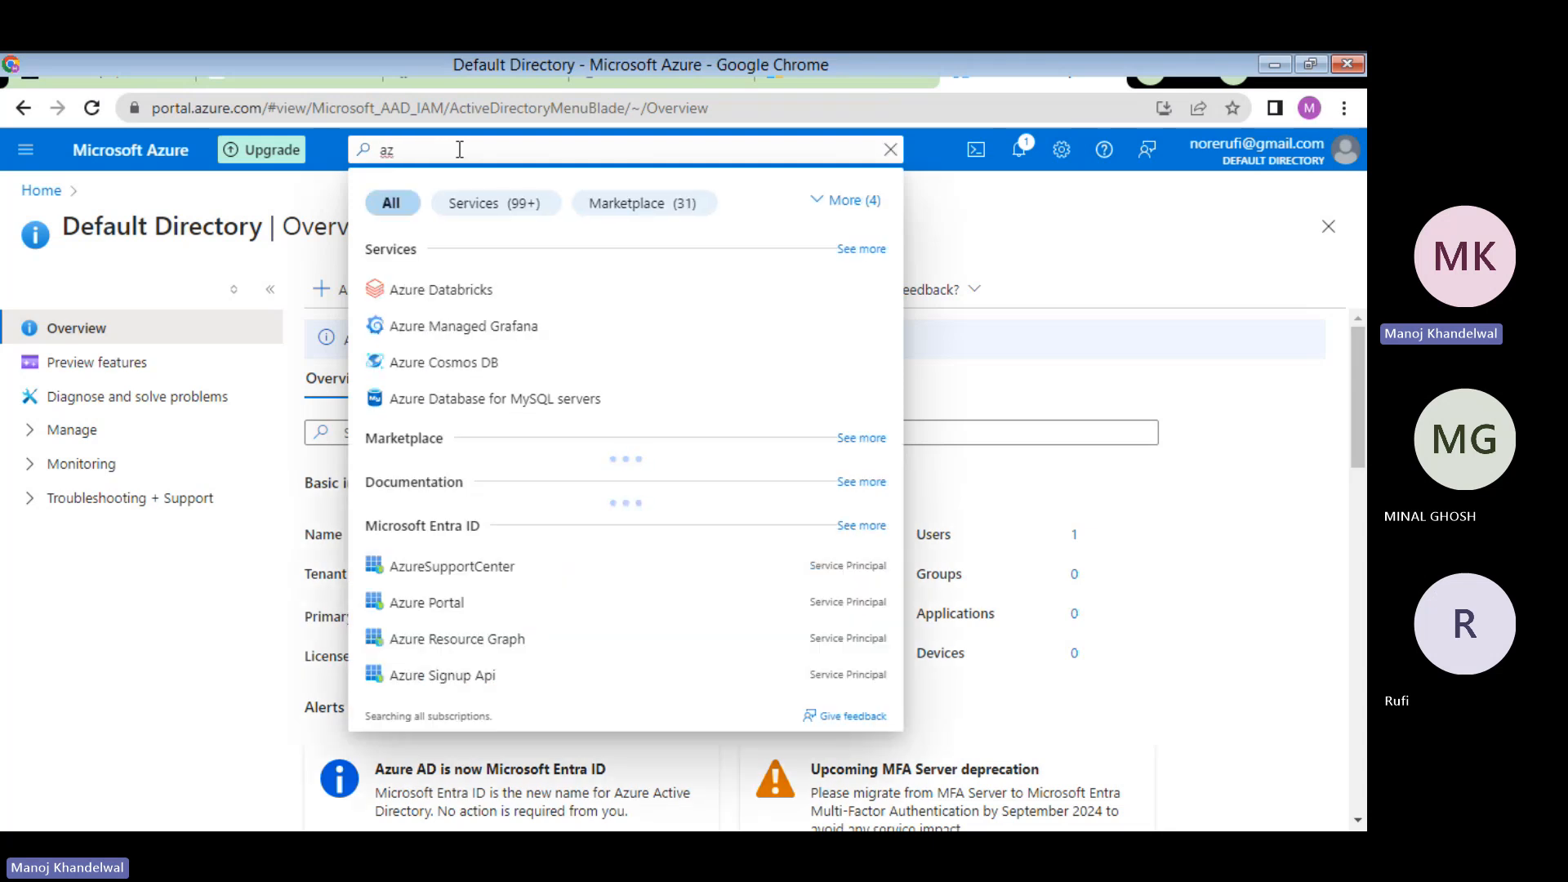
{"action": "type", "text": "ur"}
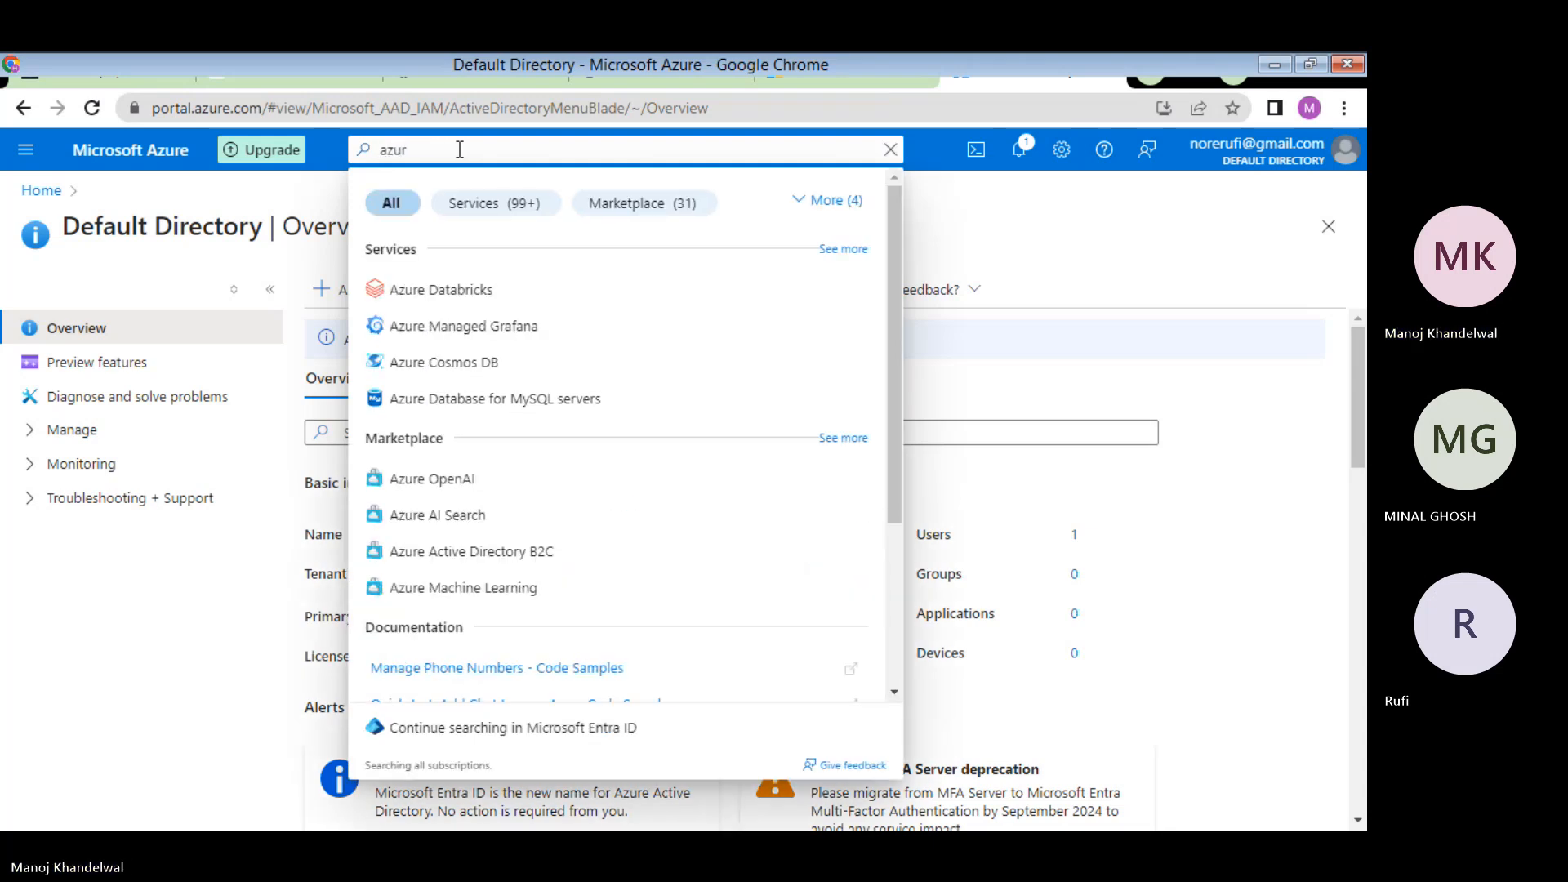
{"action": "type", "text": "e"}
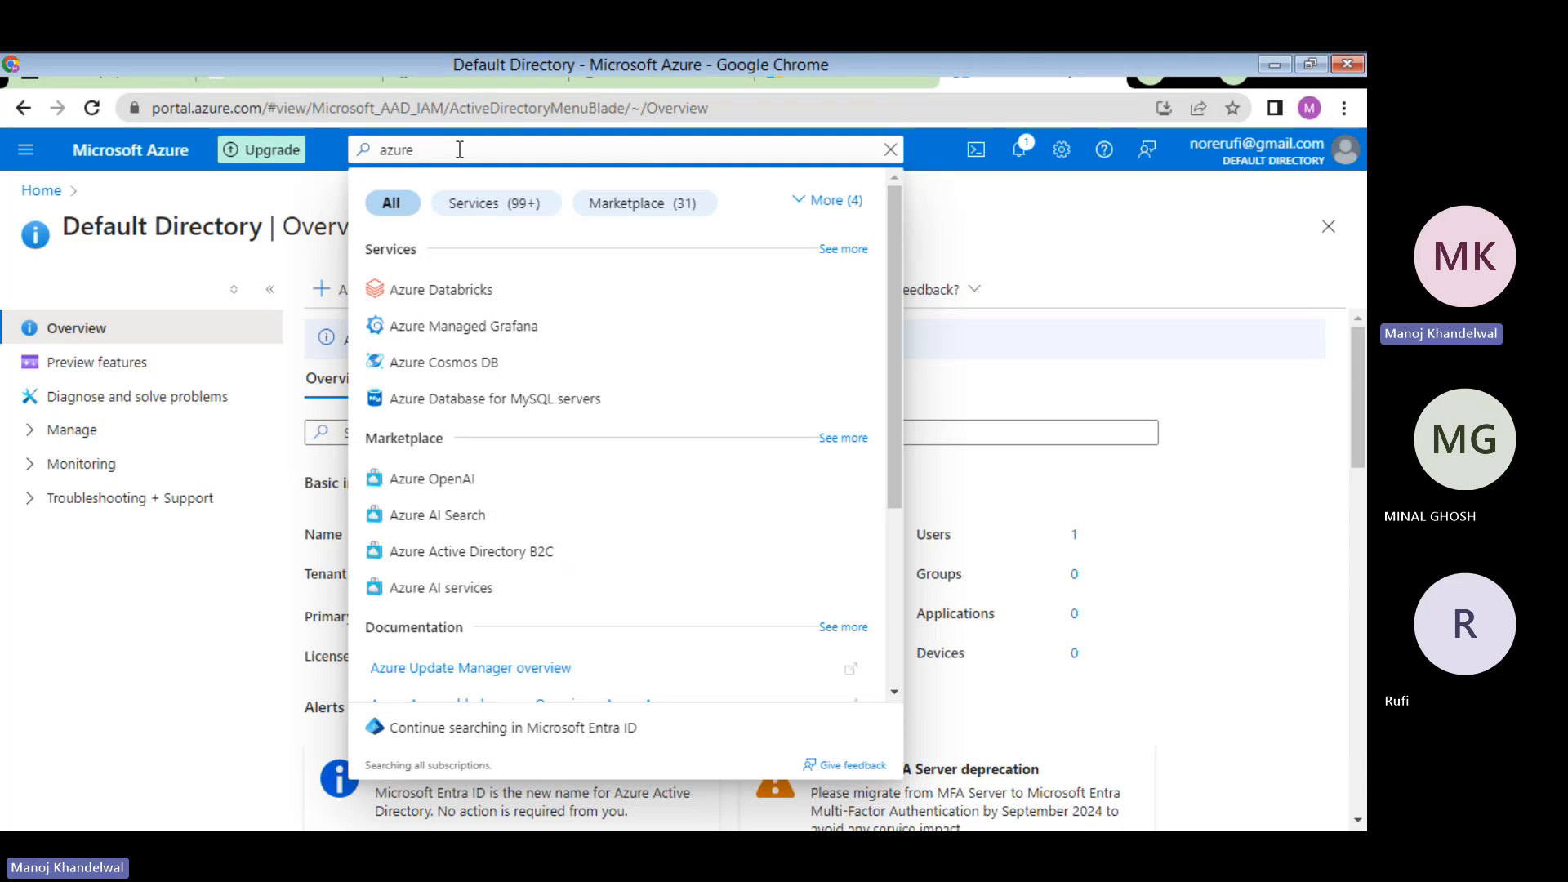
{"action": "type", "text": " act"}
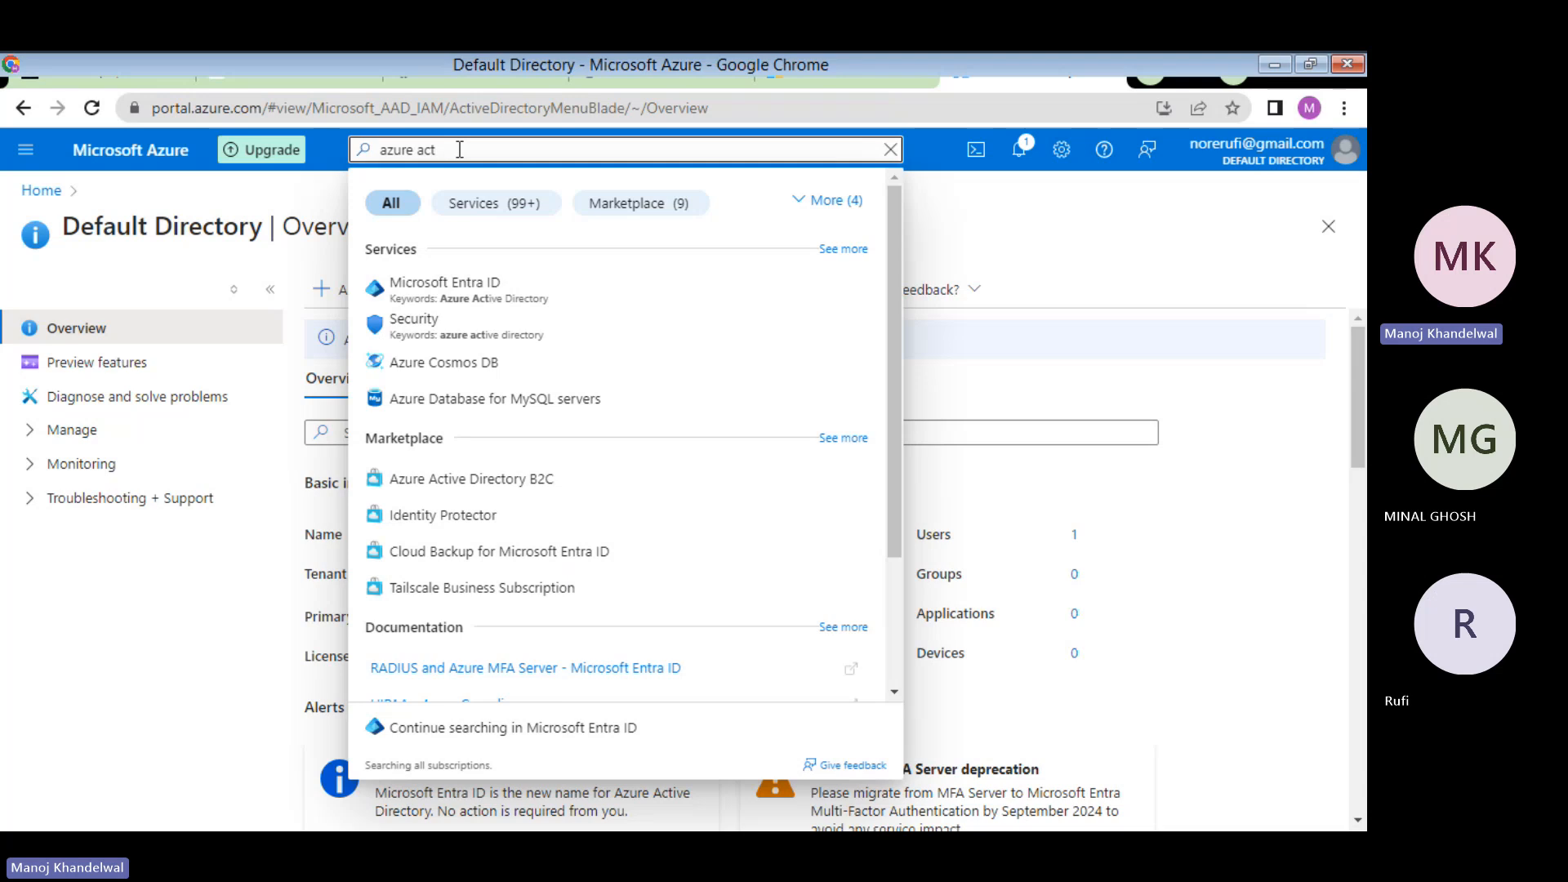
{"action": "left_click", "coordinate": [481, 299]}
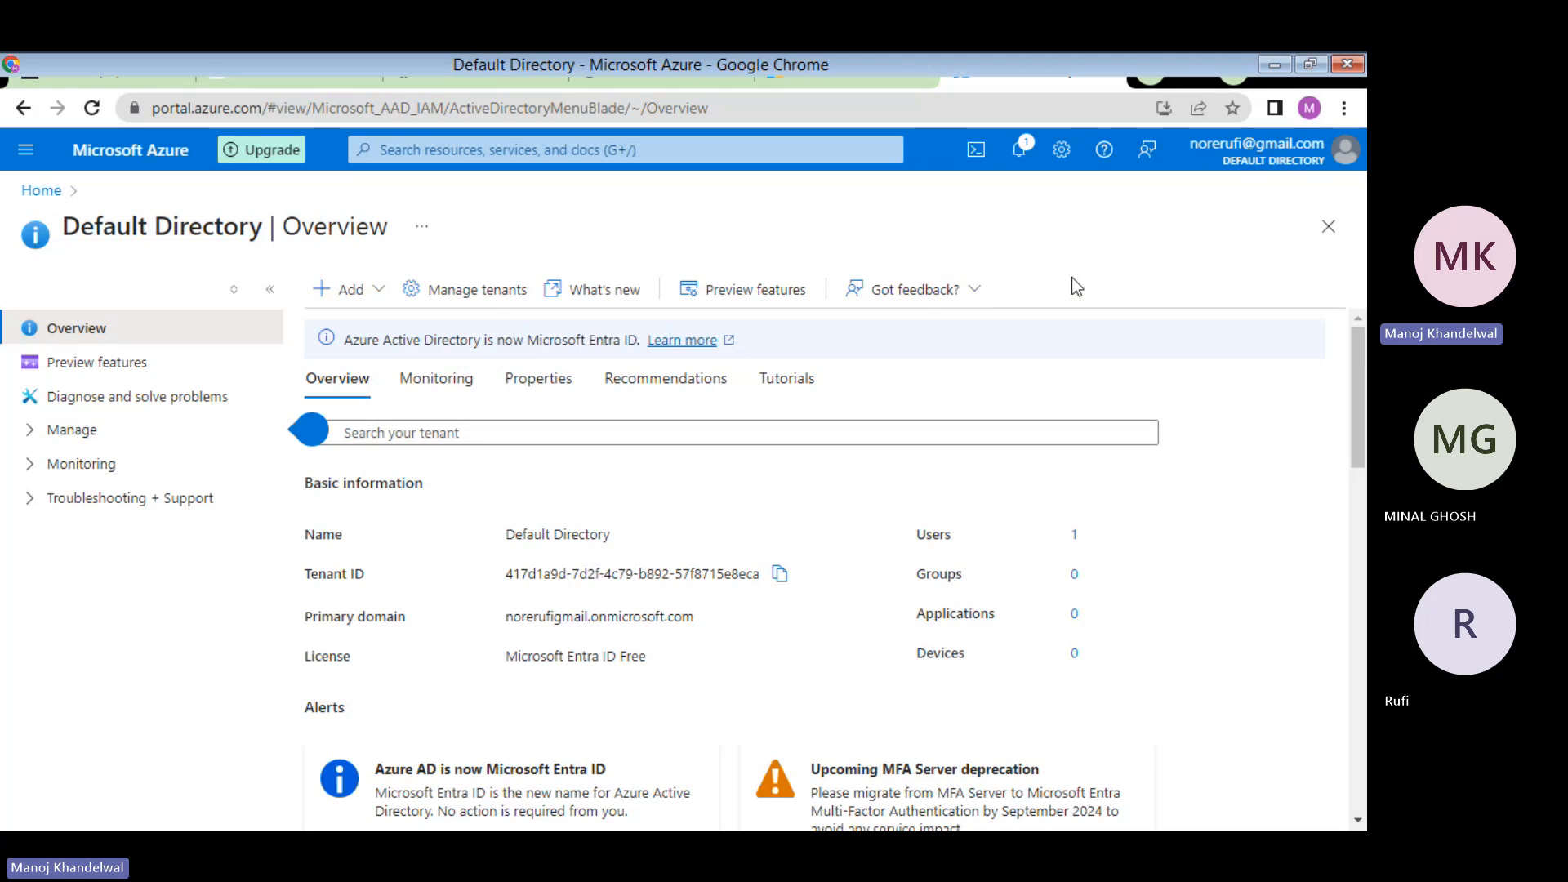
- Read Task 1 in the lab PDF, then return to Default Directory and expand Manage
{"action": "left_click", "coordinate": [841, 75]}
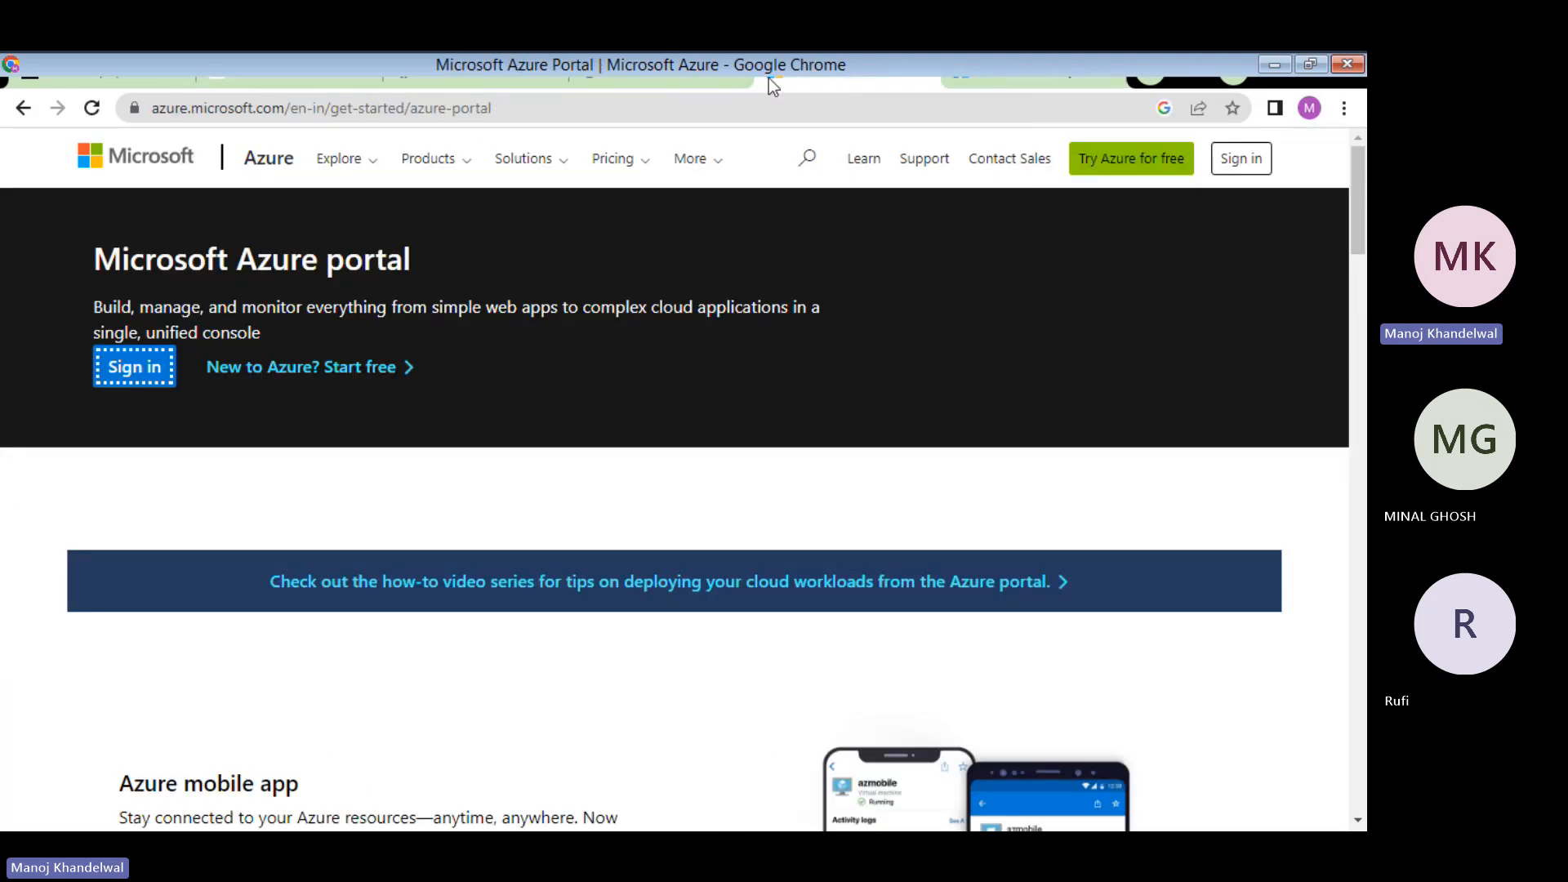
{"action": "left_click", "coordinate": [669, 75]}
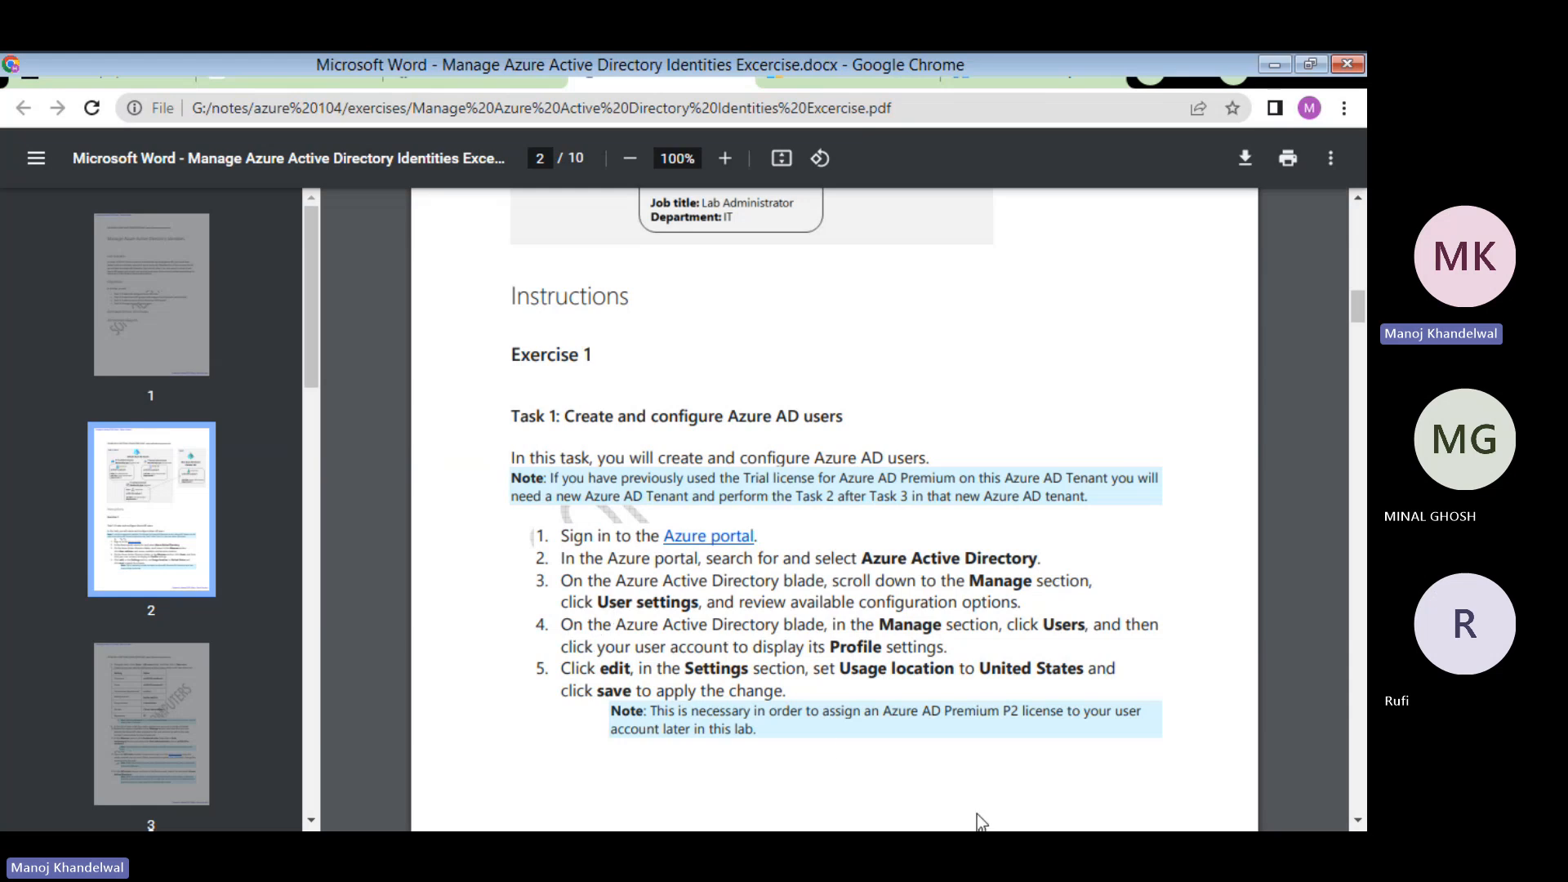
{"action": "left_click", "coordinate": [1051, 67]}
{"action": "left_click", "coordinate": [71, 433]}
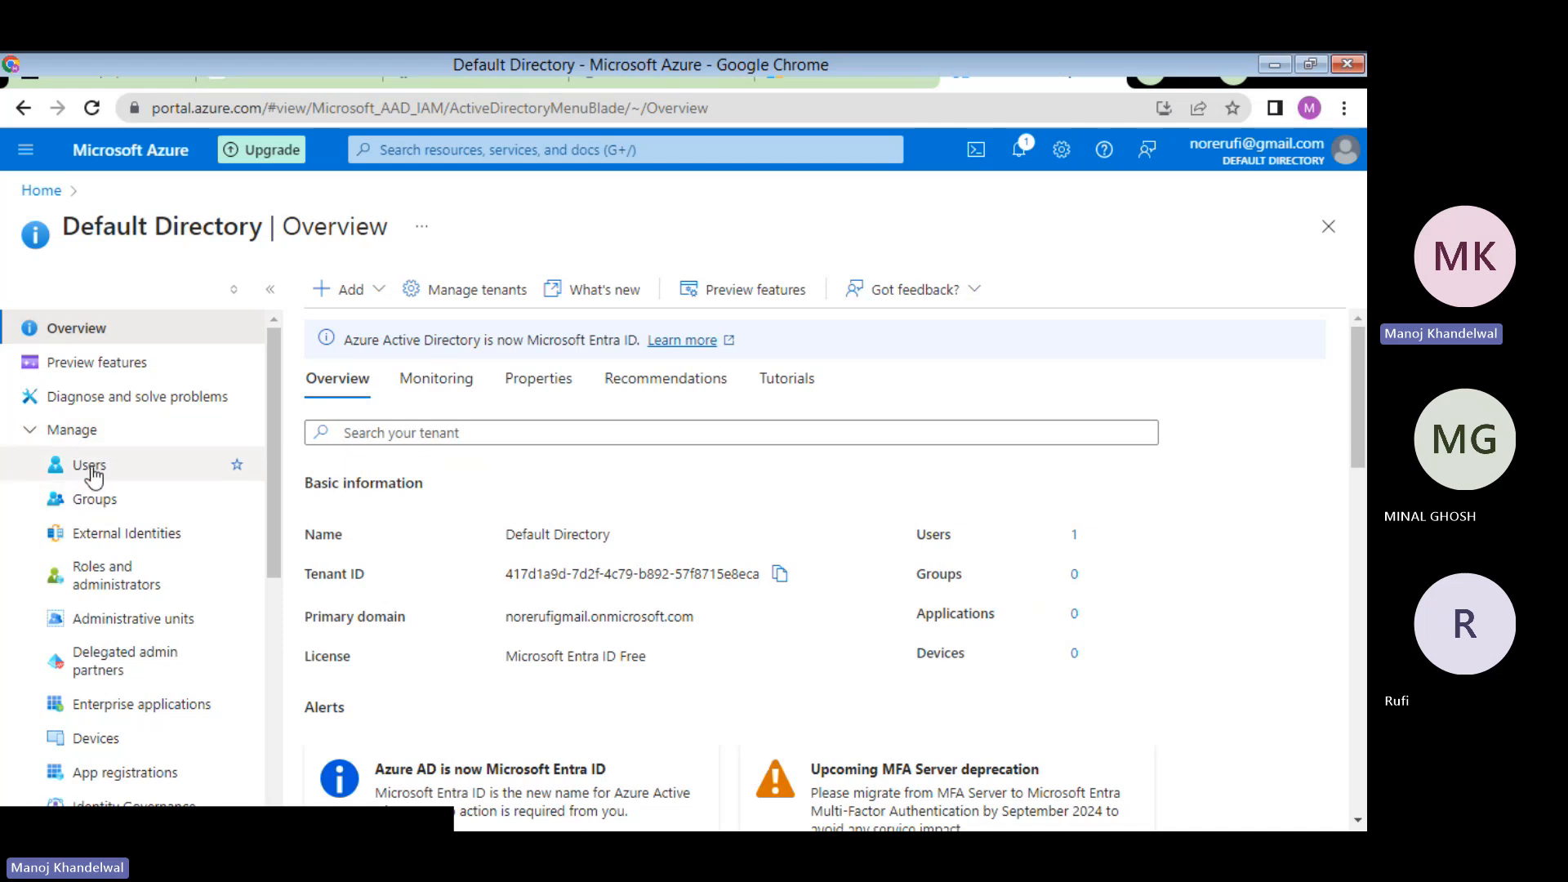
{"action": "left_click", "coordinate": [90, 465]}
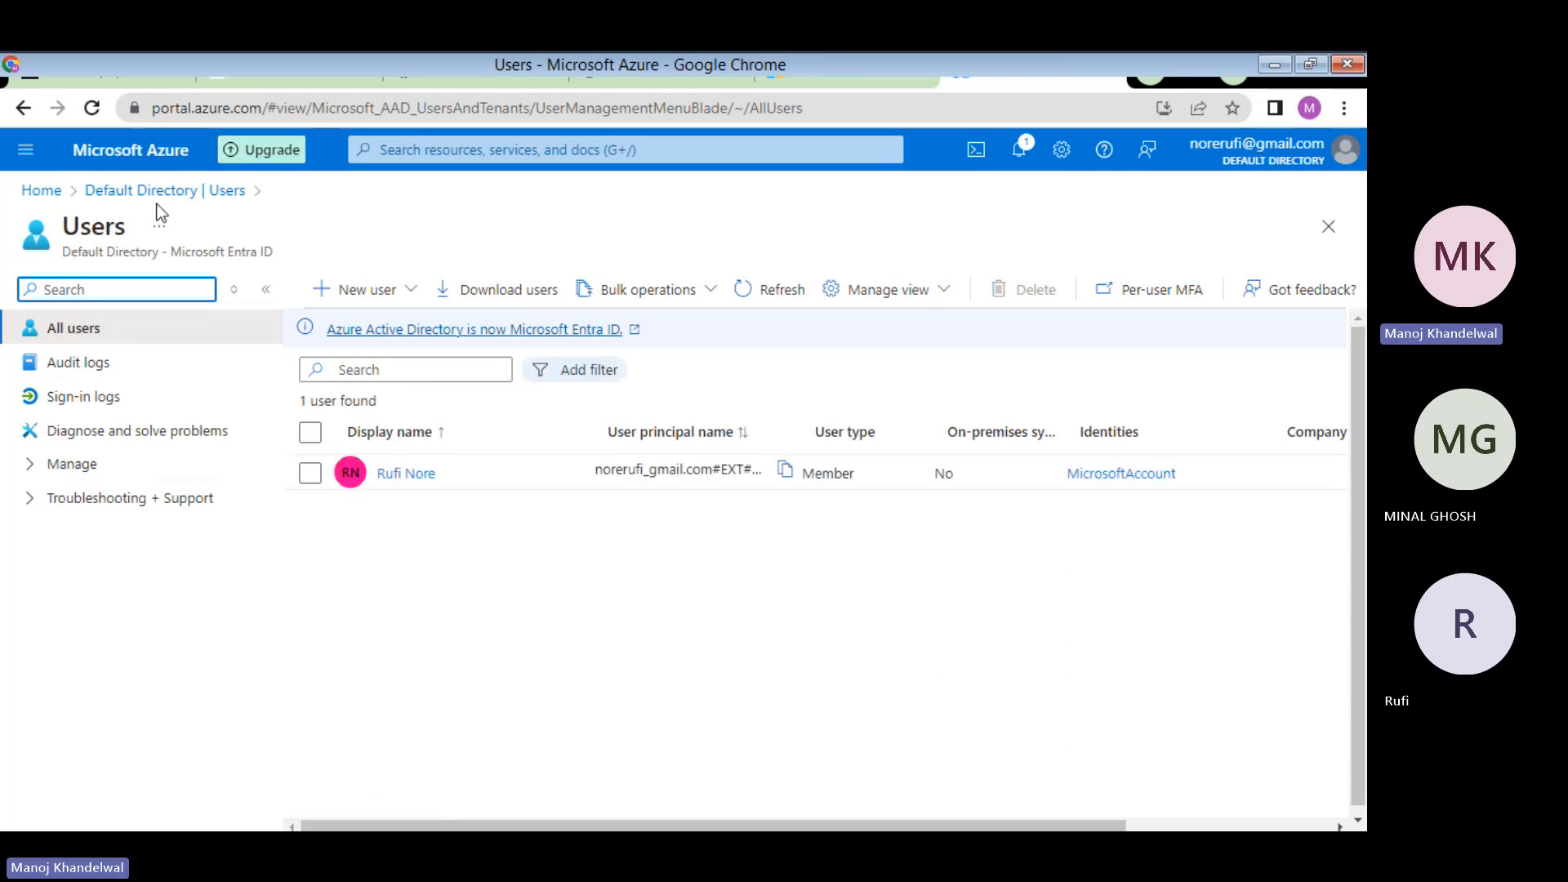
{"action": "left_click", "coordinate": [124, 191]}
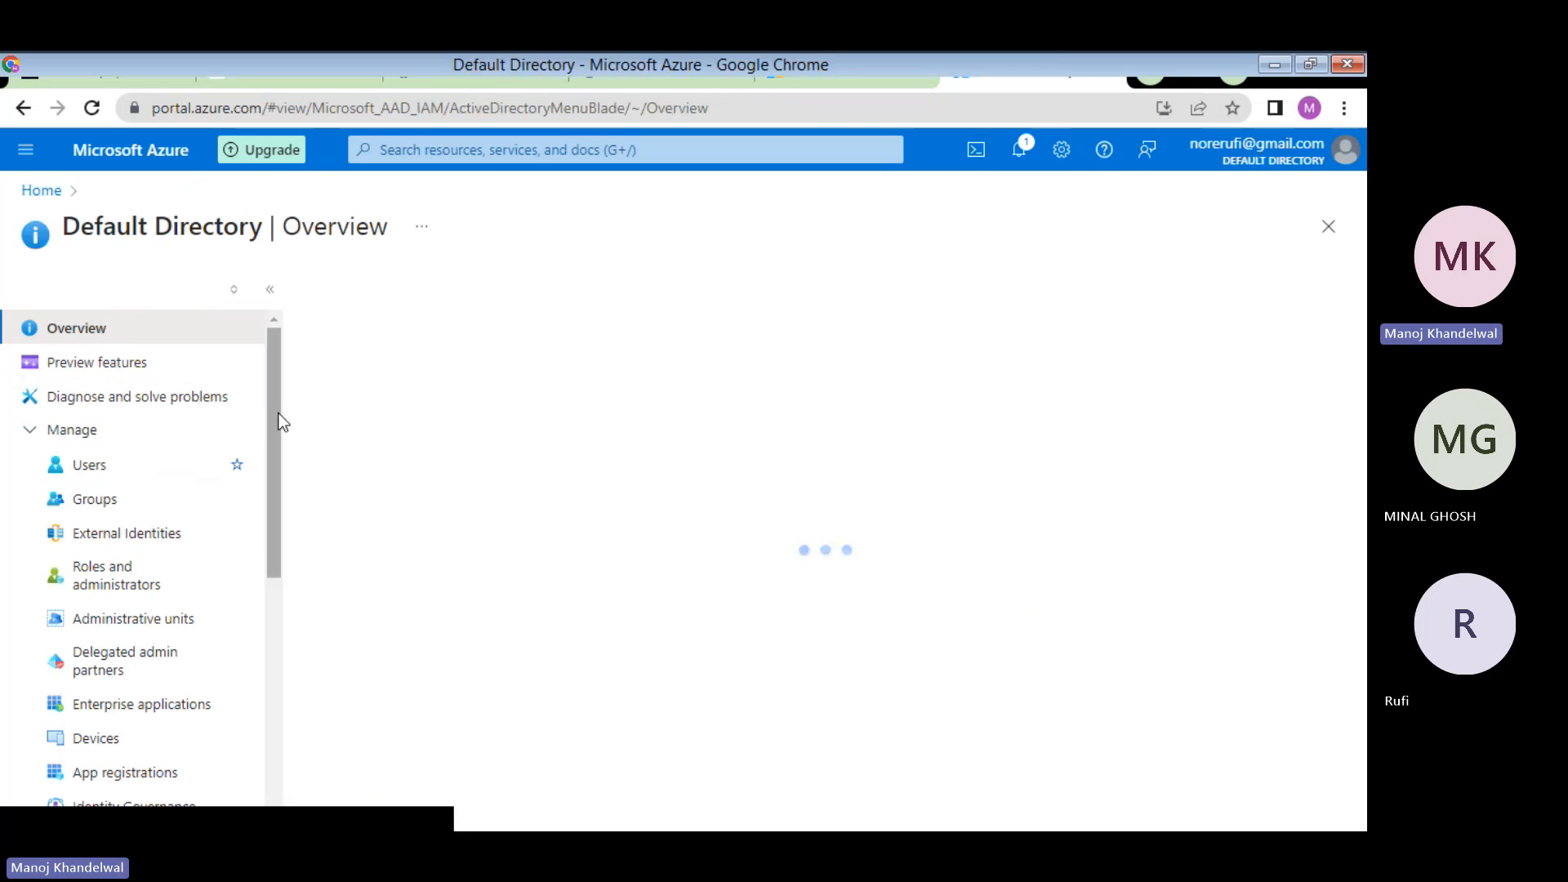
{"action": "left_click_drag", "start_coordinate": [276, 414], "coordinate": [272, 687]}
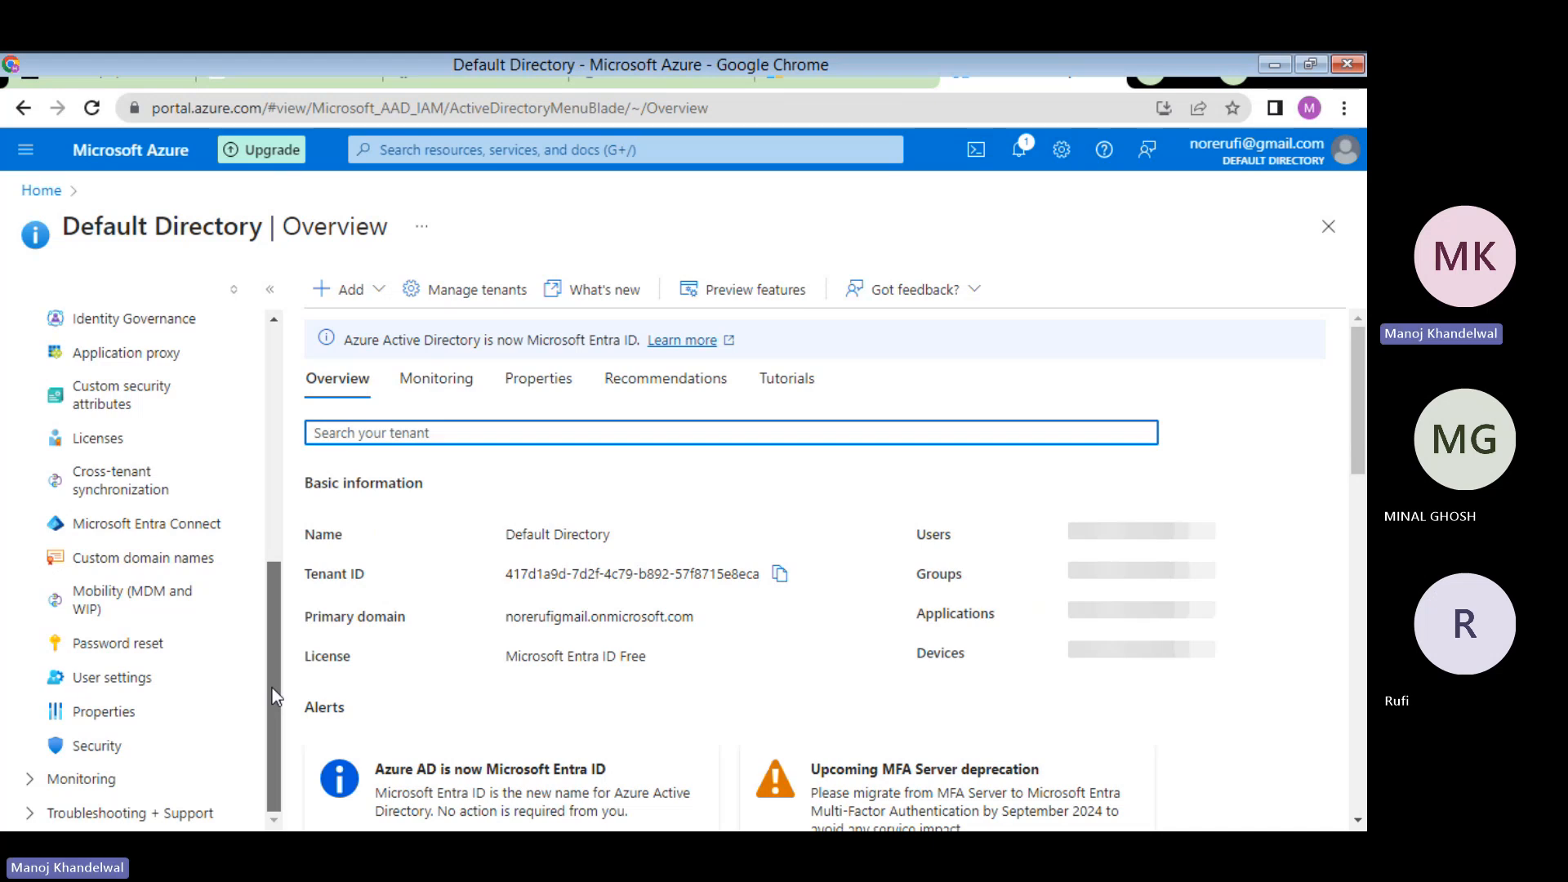
- Open Default Directory's User settings and scroll through the role, guest access and LinkedIn options
{"action": "left_click", "coordinate": [125, 690]}
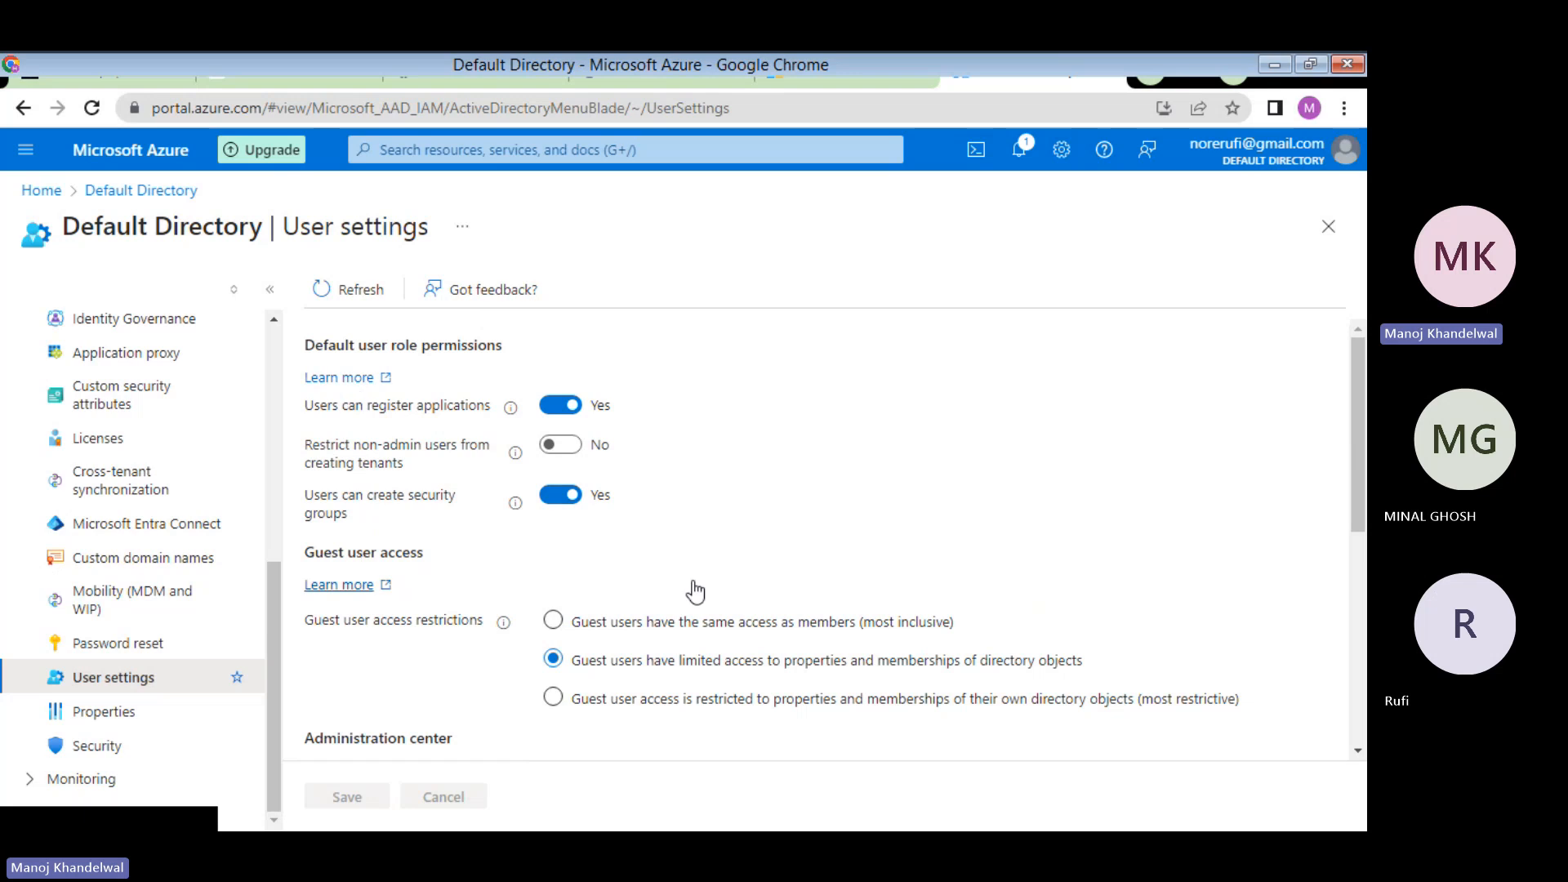
{"action": "scroll", "coordinate": [721, 518], "scroll_direction": "down", "scroll_amount": 5}
{"action": "scroll", "coordinate": [722, 517], "scroll_direction": "up", "scroll_amount": 5}
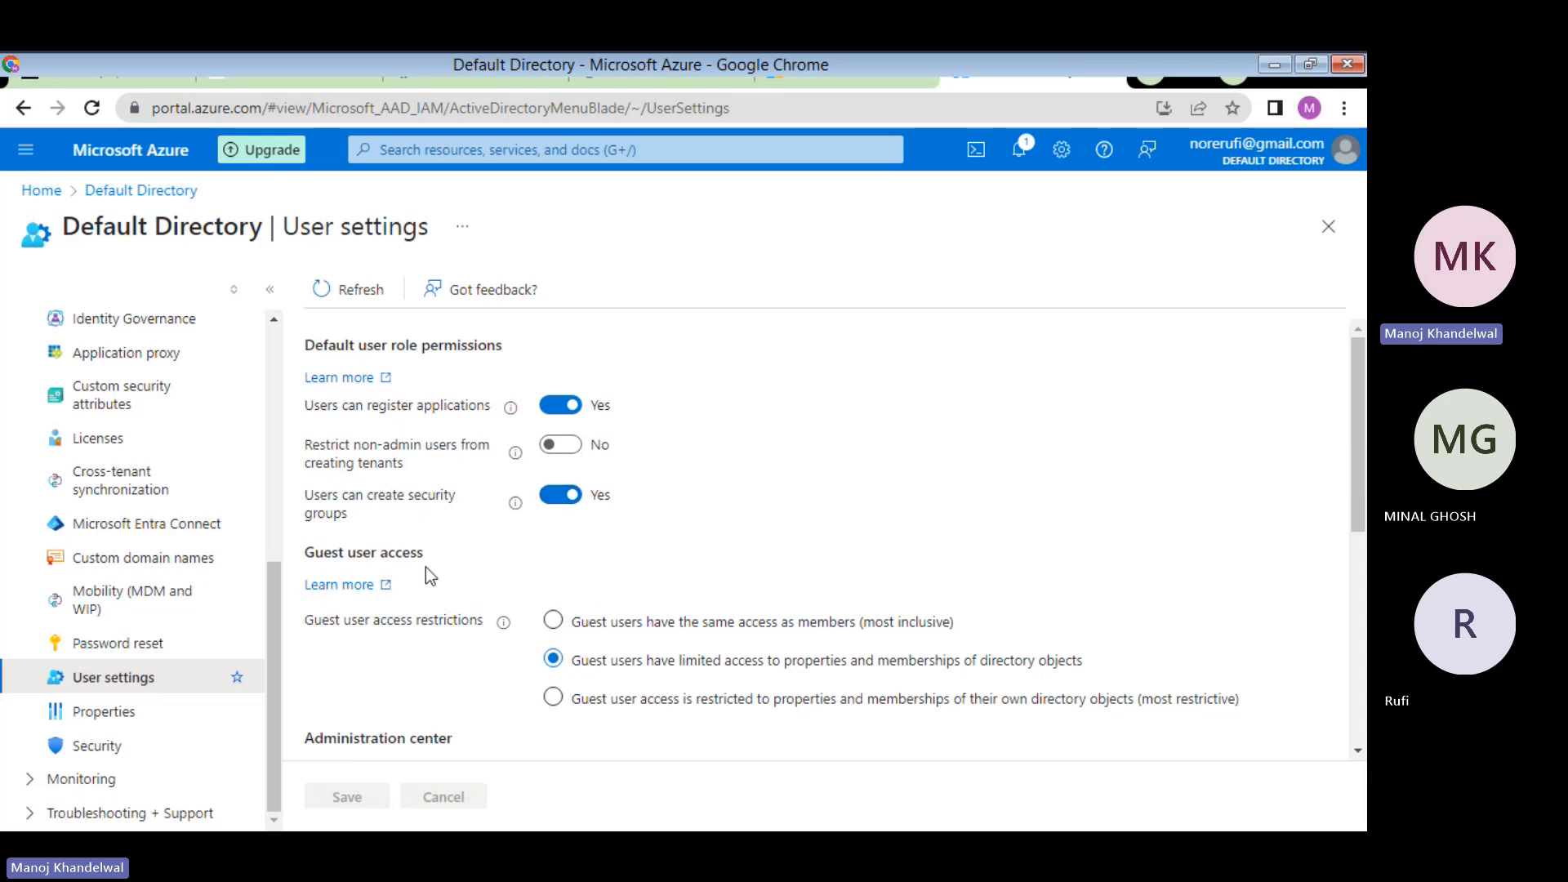
{"action": "scroll", "coordinate": [381, 628], "scroll_direction": "down", "scroll_amount": 1}
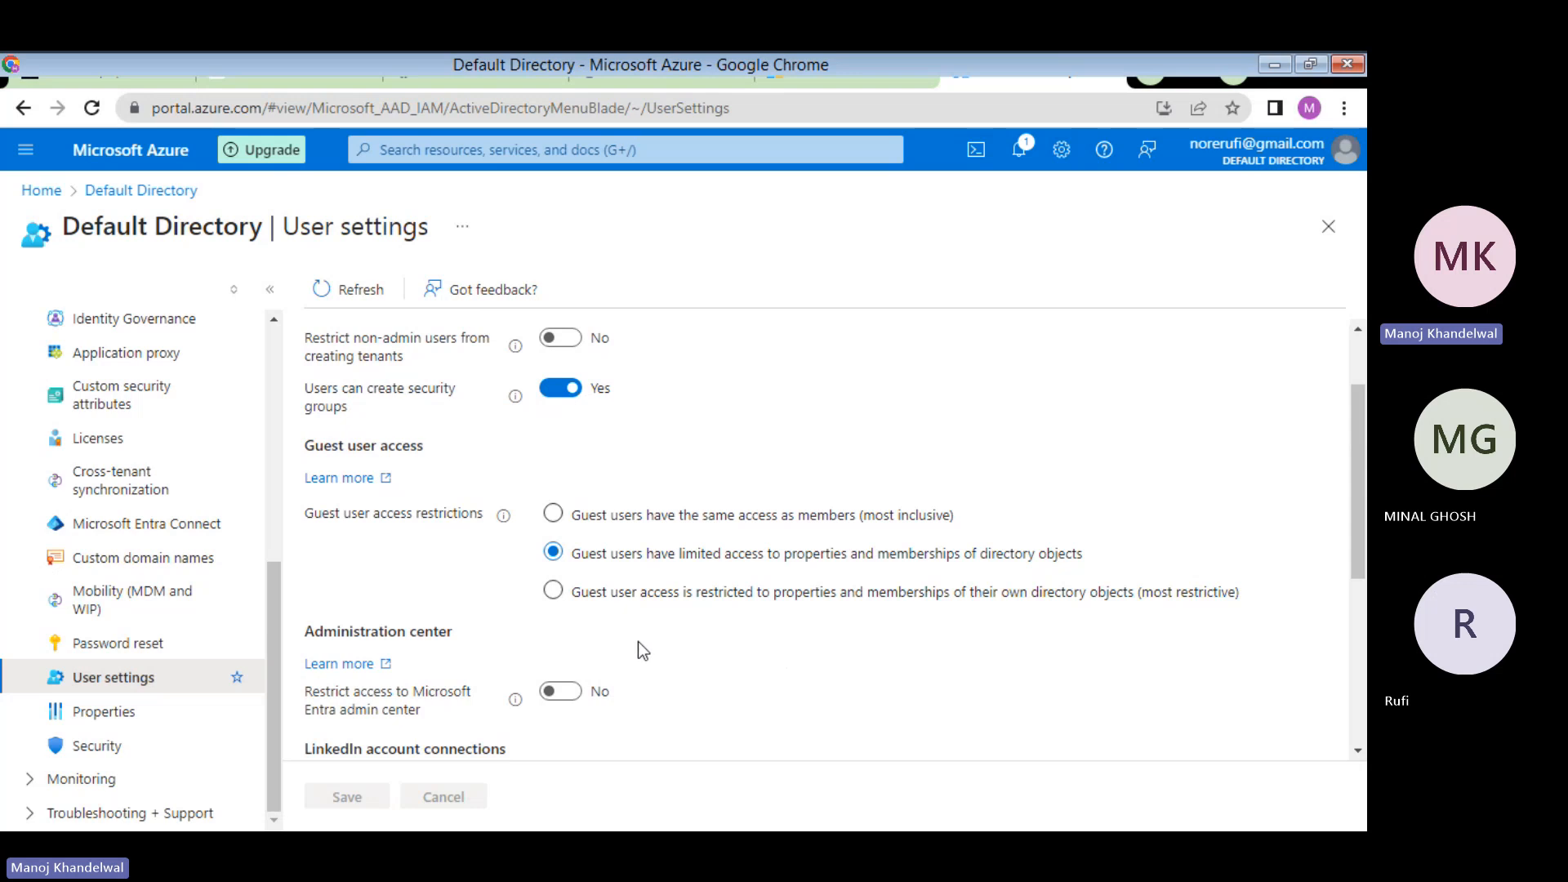
{"action": "scroll", "coordinate": [639, 641], "scroll_direction": "down", "scroll_amount": 1}
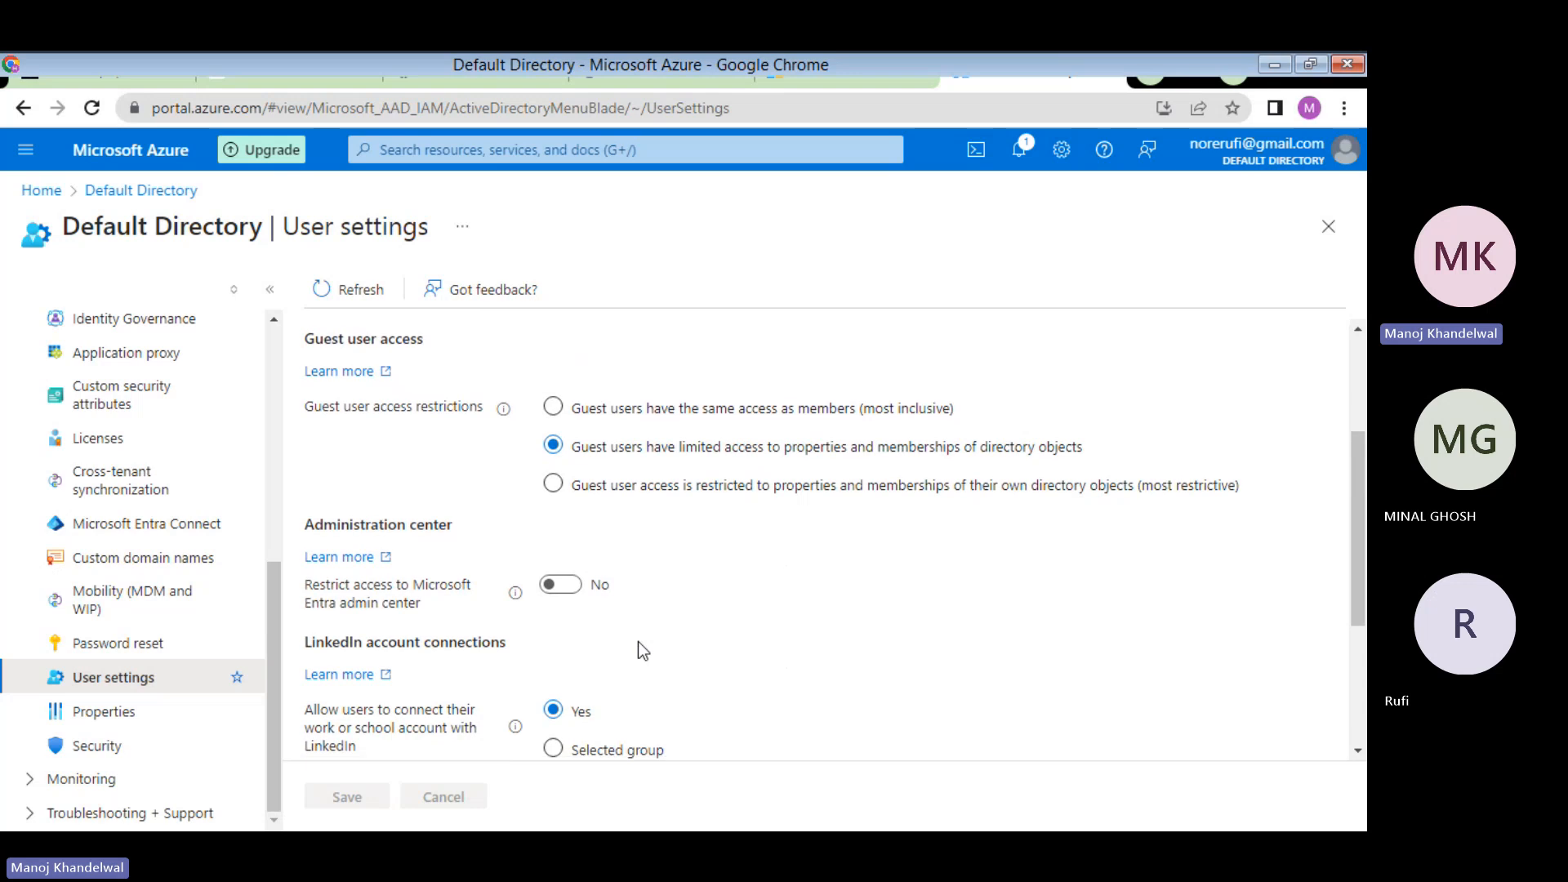
{"action": "scroll", "coordinate": [639, 640], "scroll_direction": "down", "scroll_amount": 1}
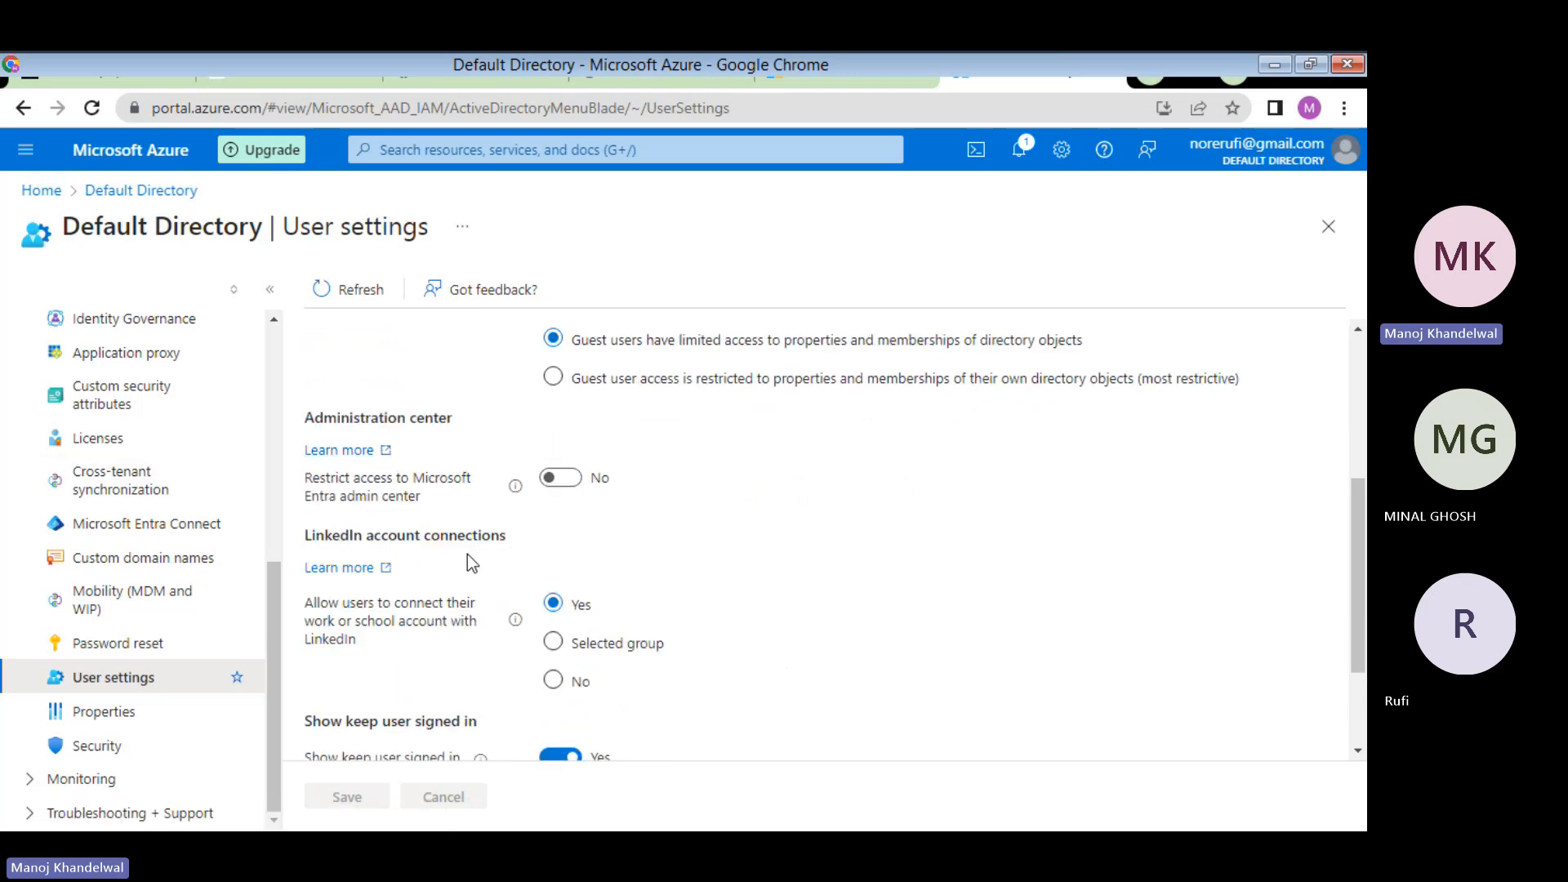
{"action": "scroll", "coordinate": [467, 554], "scroll_direction": "down", "scroll_amount": 1}
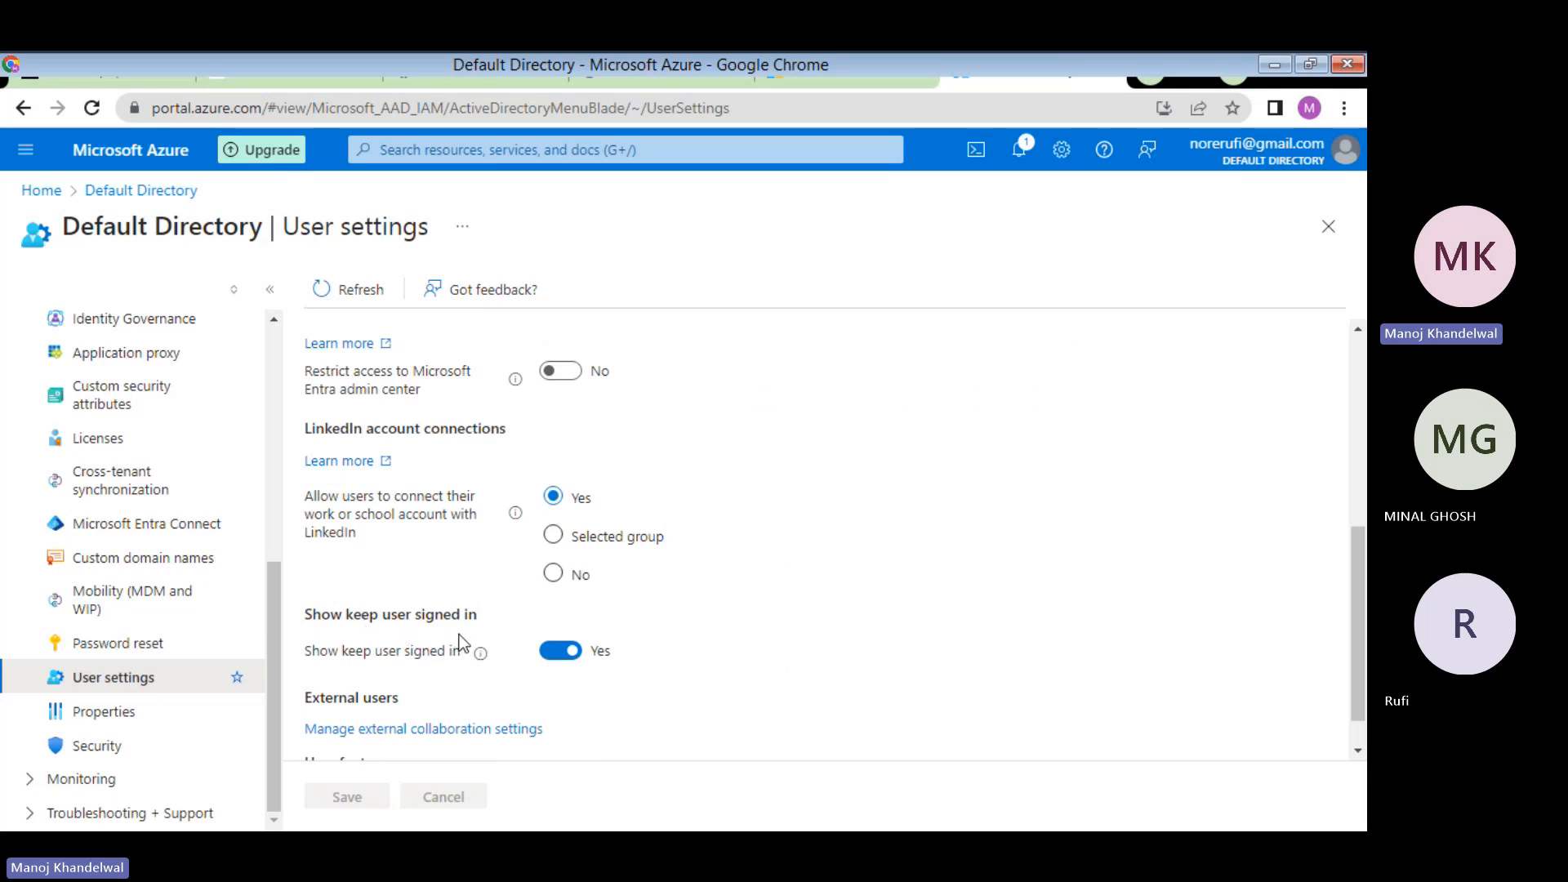
{"action": "scroll", "coordinate": [461, 641], "scroll_direction": "down", "scroll_amount": 1}
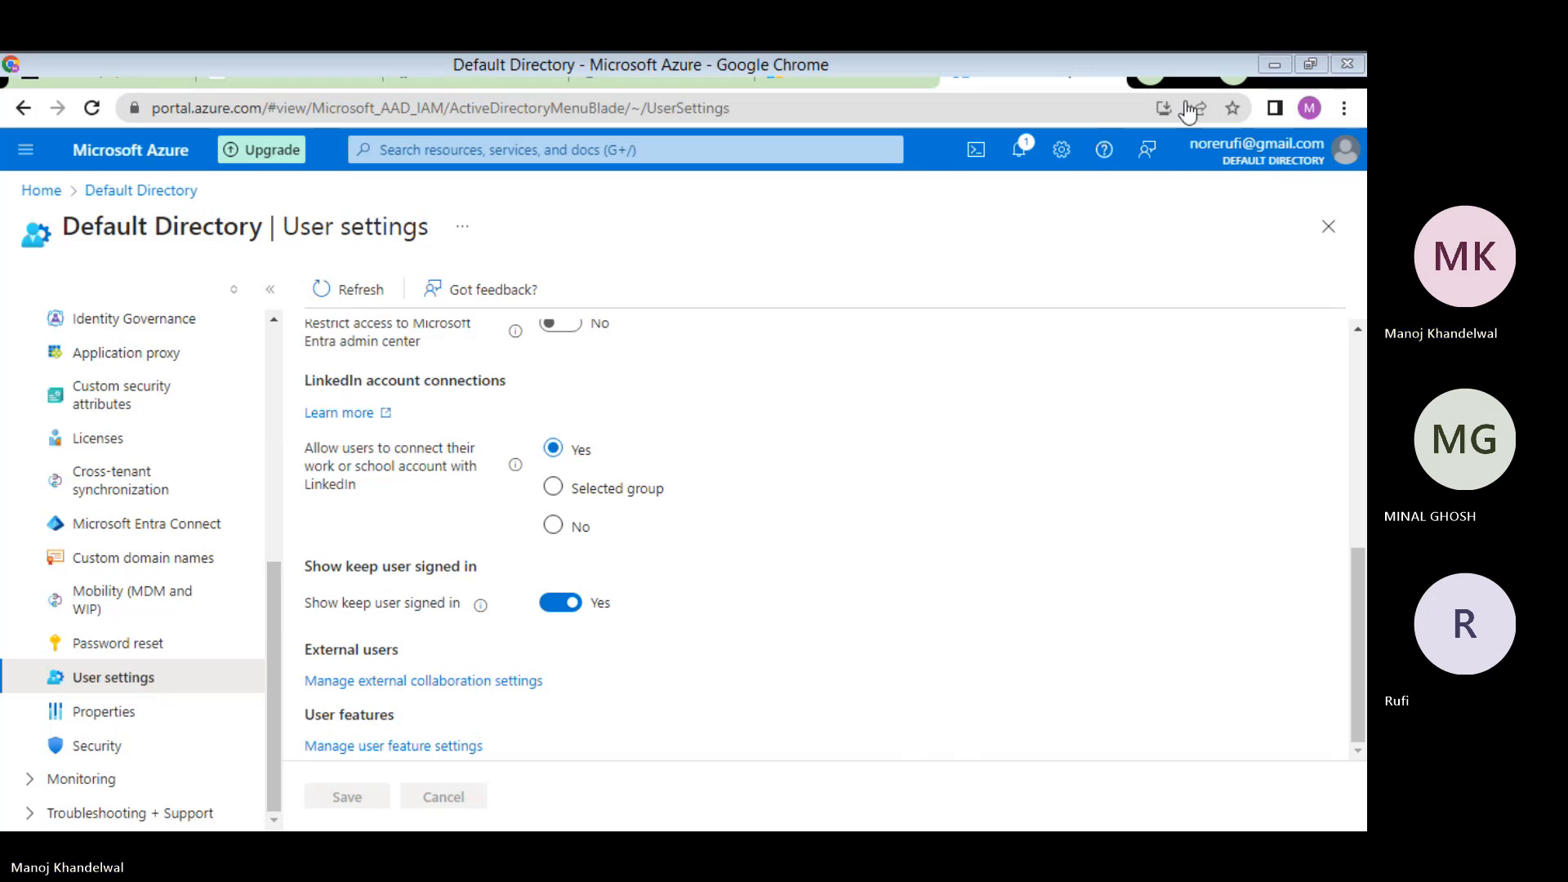
{"action": "left_click", "coordinate": [1261, 80]}
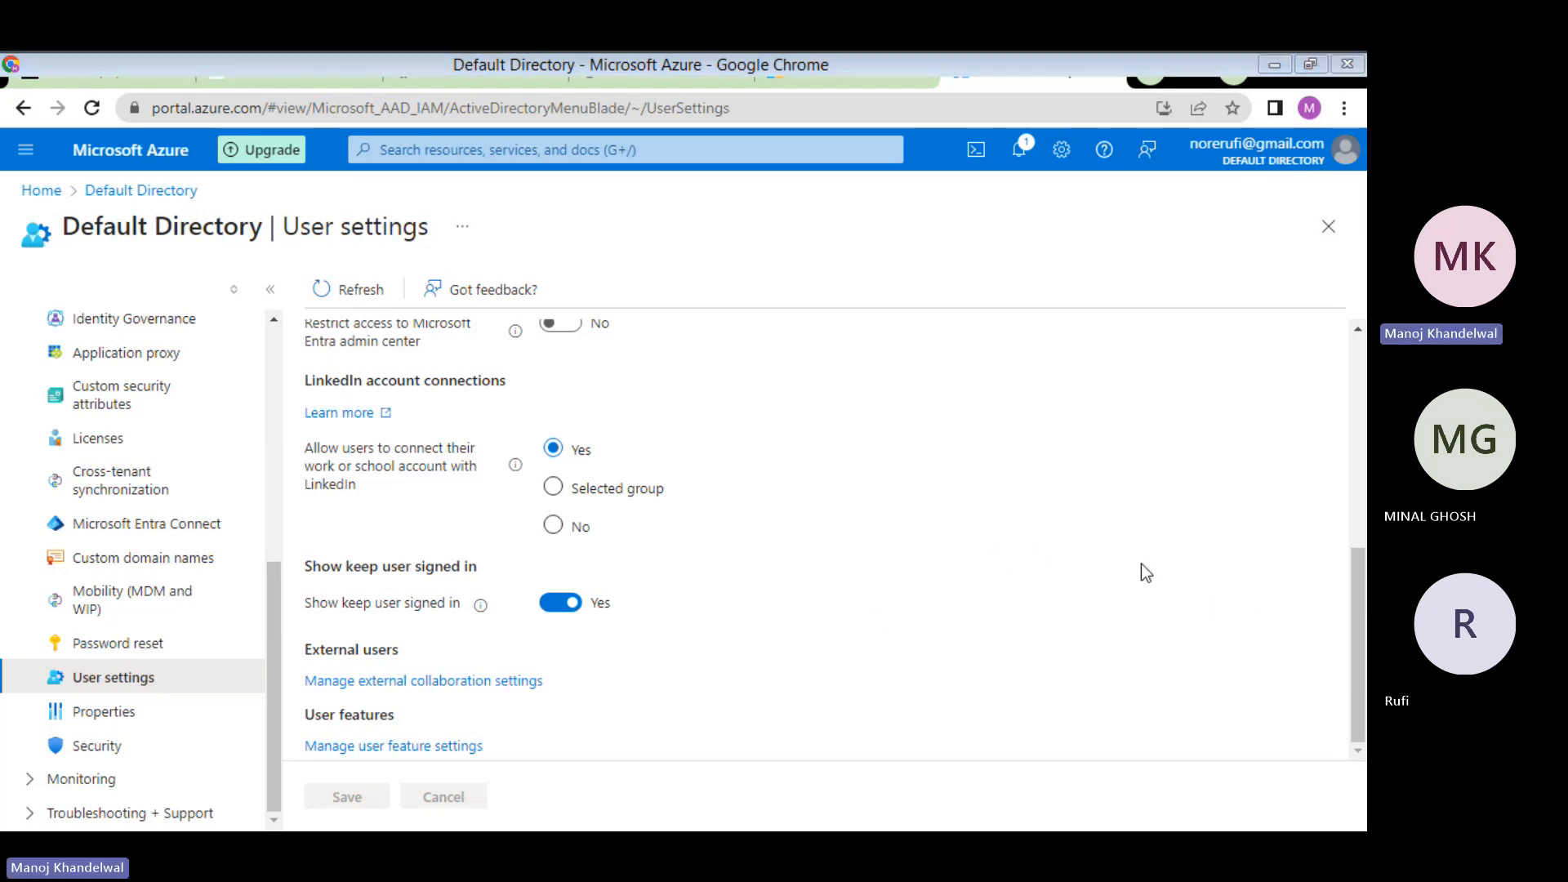
{"action": "left_click", "coordinate": [1262, 543]}
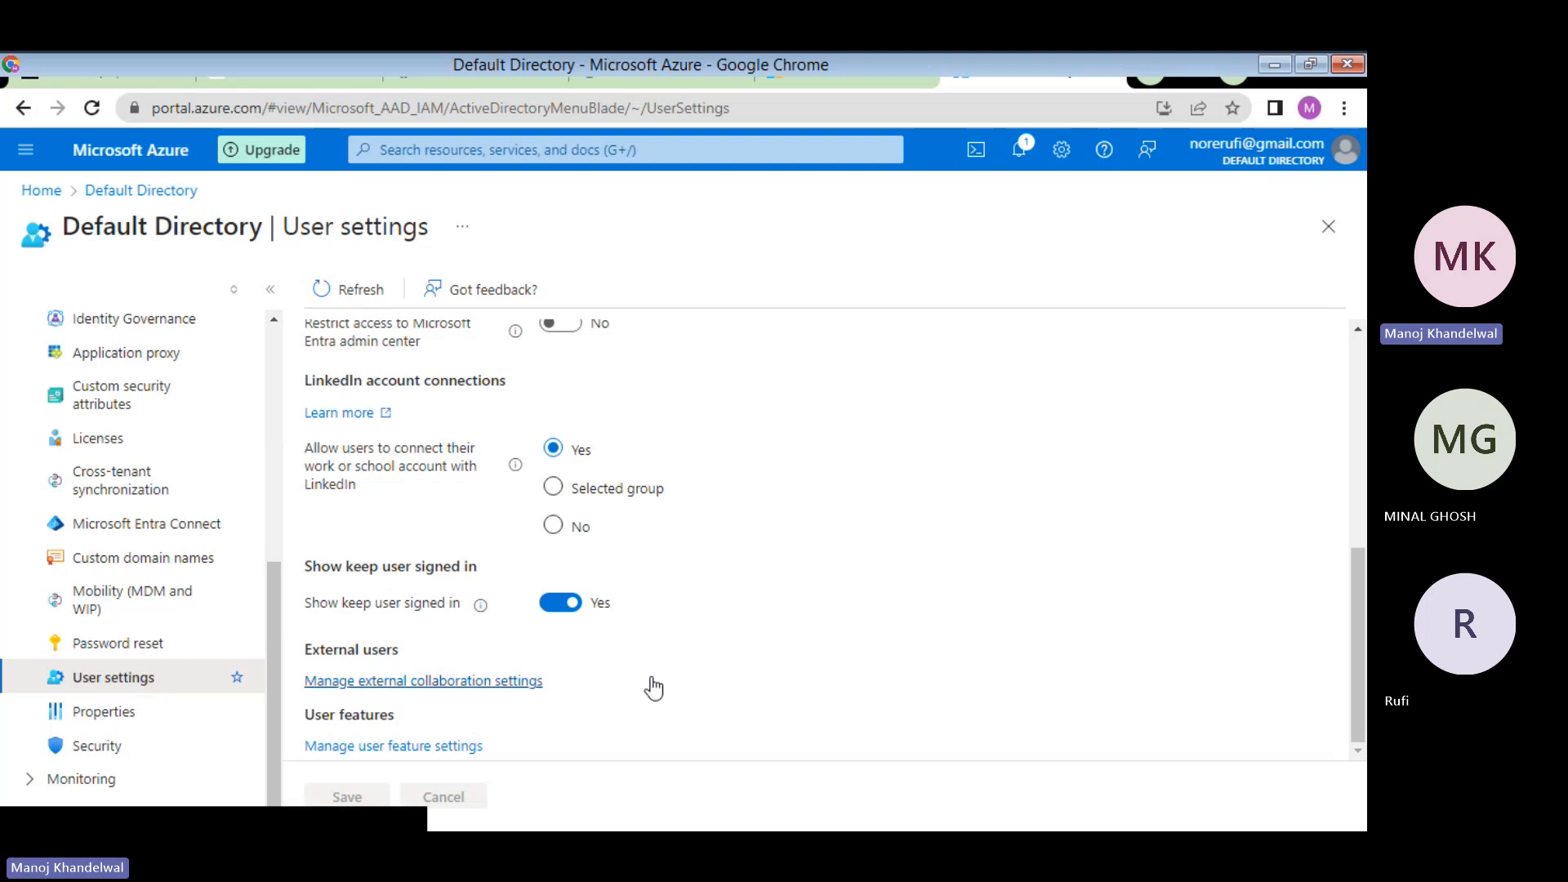
{"action": "scroll", "coordinate": [653, 688], "scroll_direction": "up", "scroll_amount": 5}
{"action": "scroll", "coordinate": [653, 687], "scroll_direction": "down", "scroll_amount": 3}
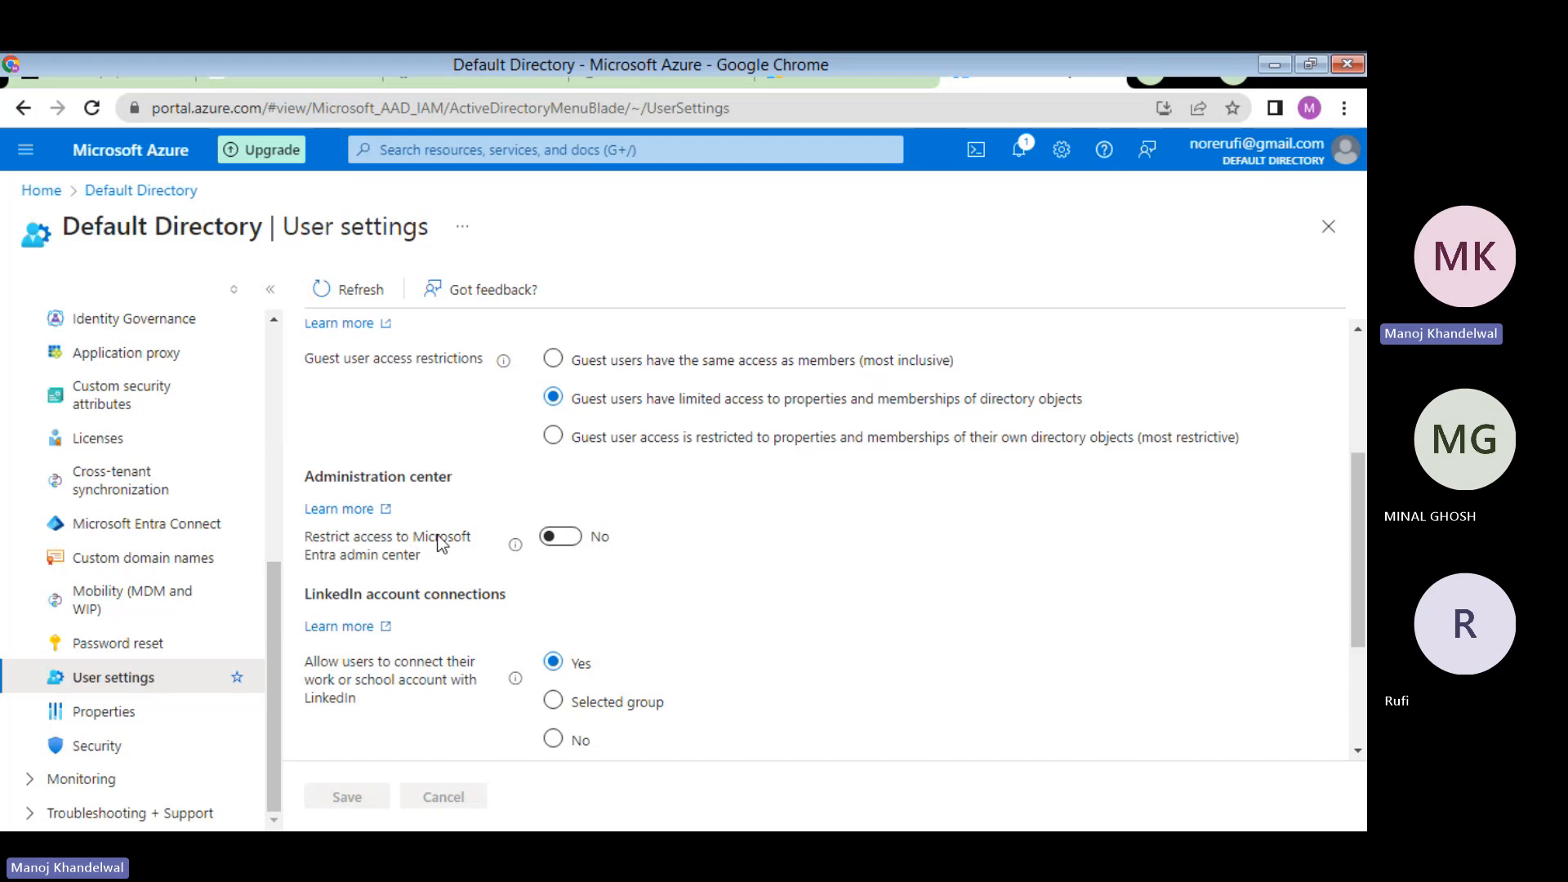
{"action": "scroll", "coordinate": [422, 421], "scroll_direction": "up", "scroll_amount": 3}
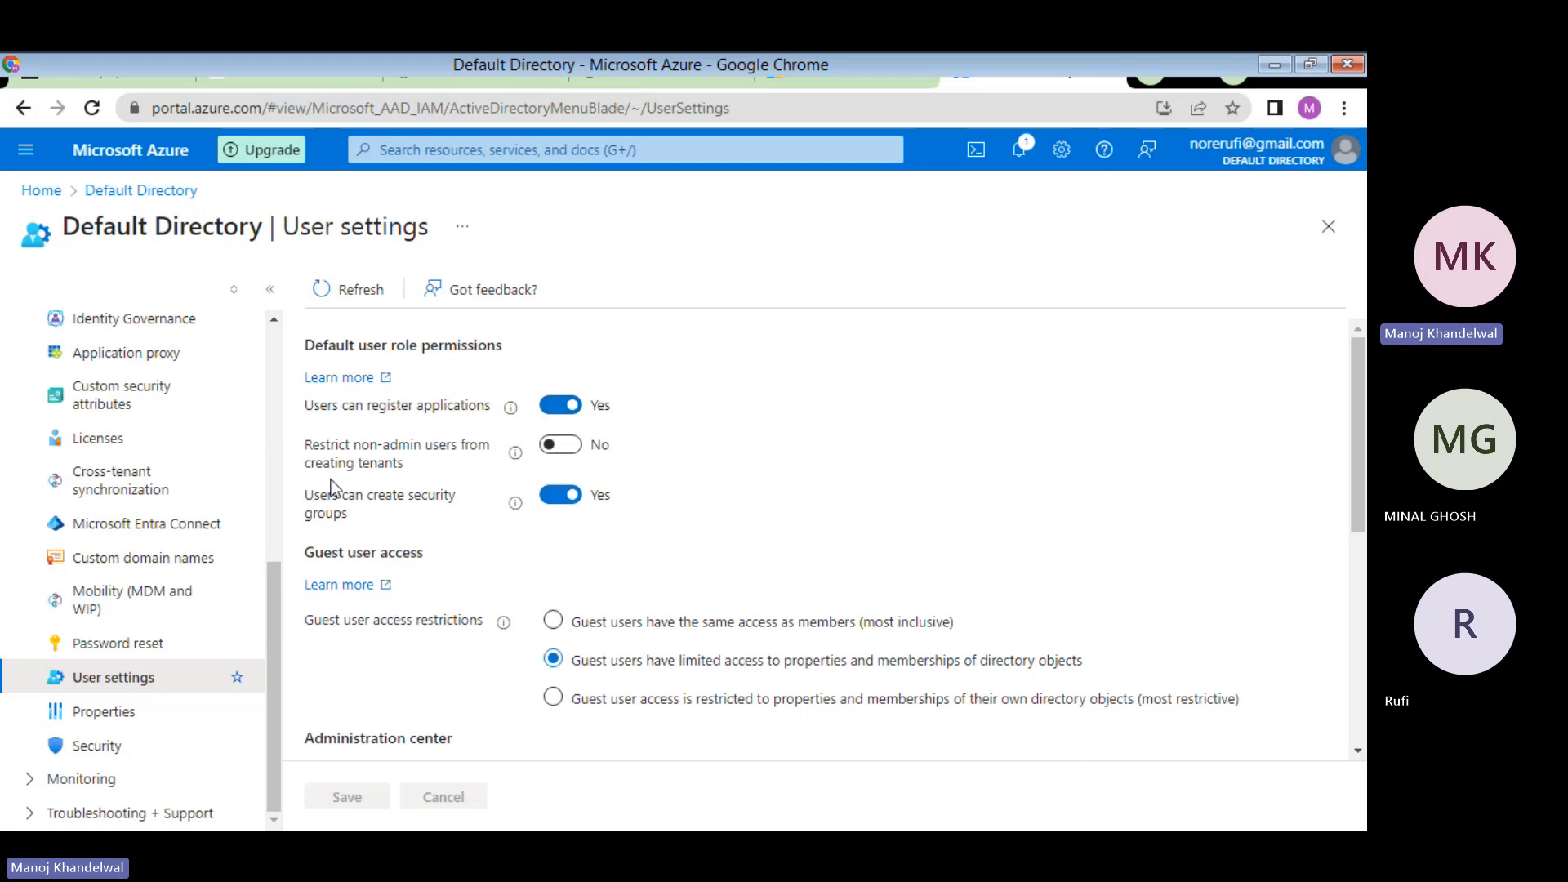
{"action": "scroll", "coordinate": [372, 507], "scroll_direction": "down", "scroll_amount": 2}
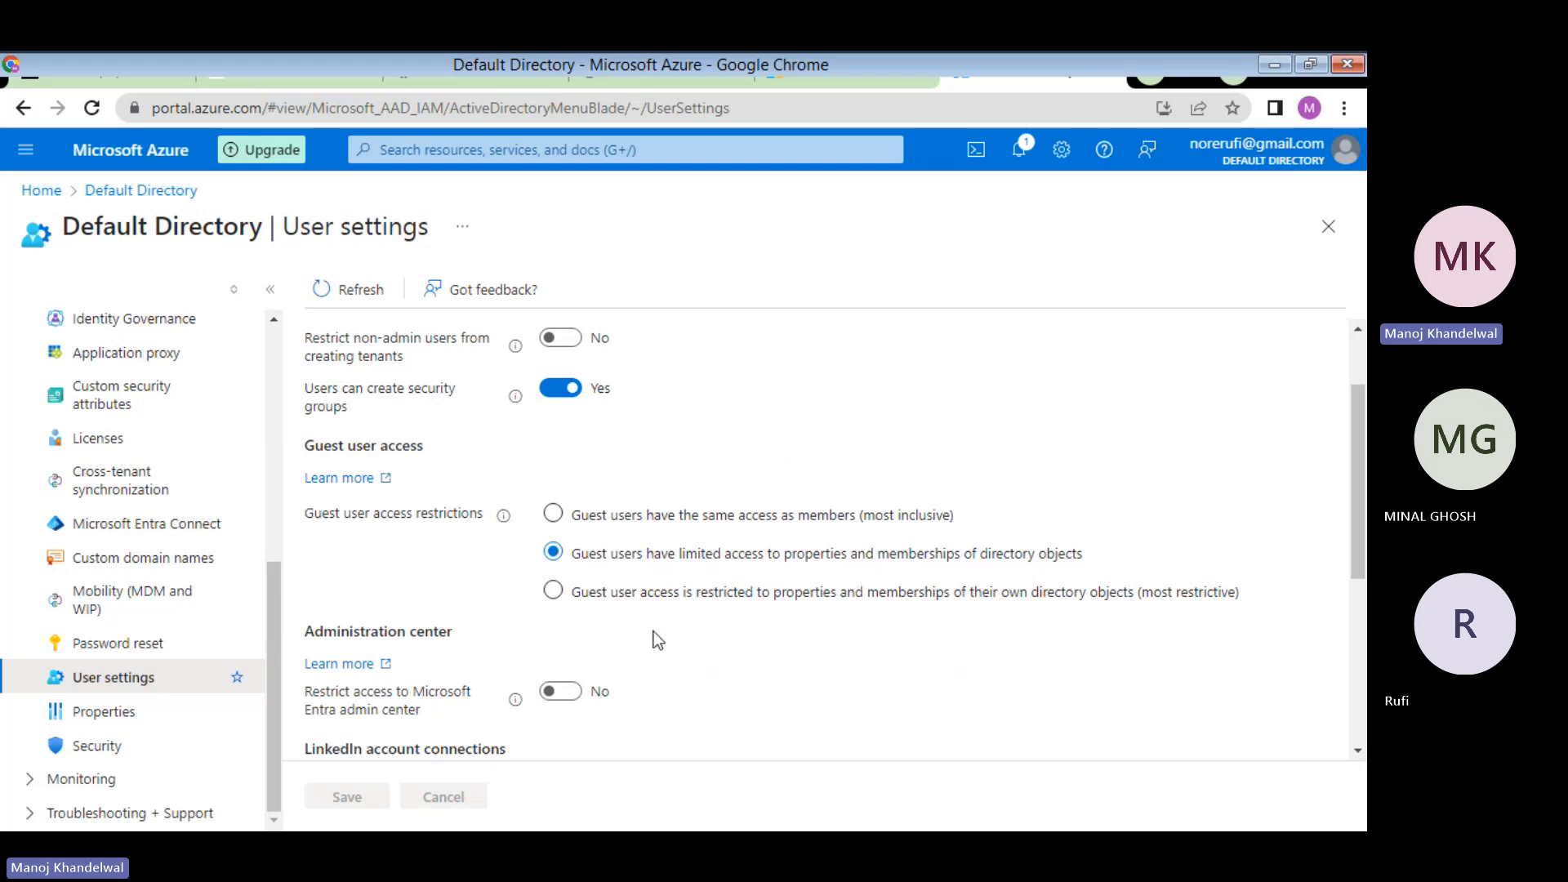
{"action": "scroll", "coordinate": [653, 631], "scroll_direction": "down", "scroll_amount": 3}
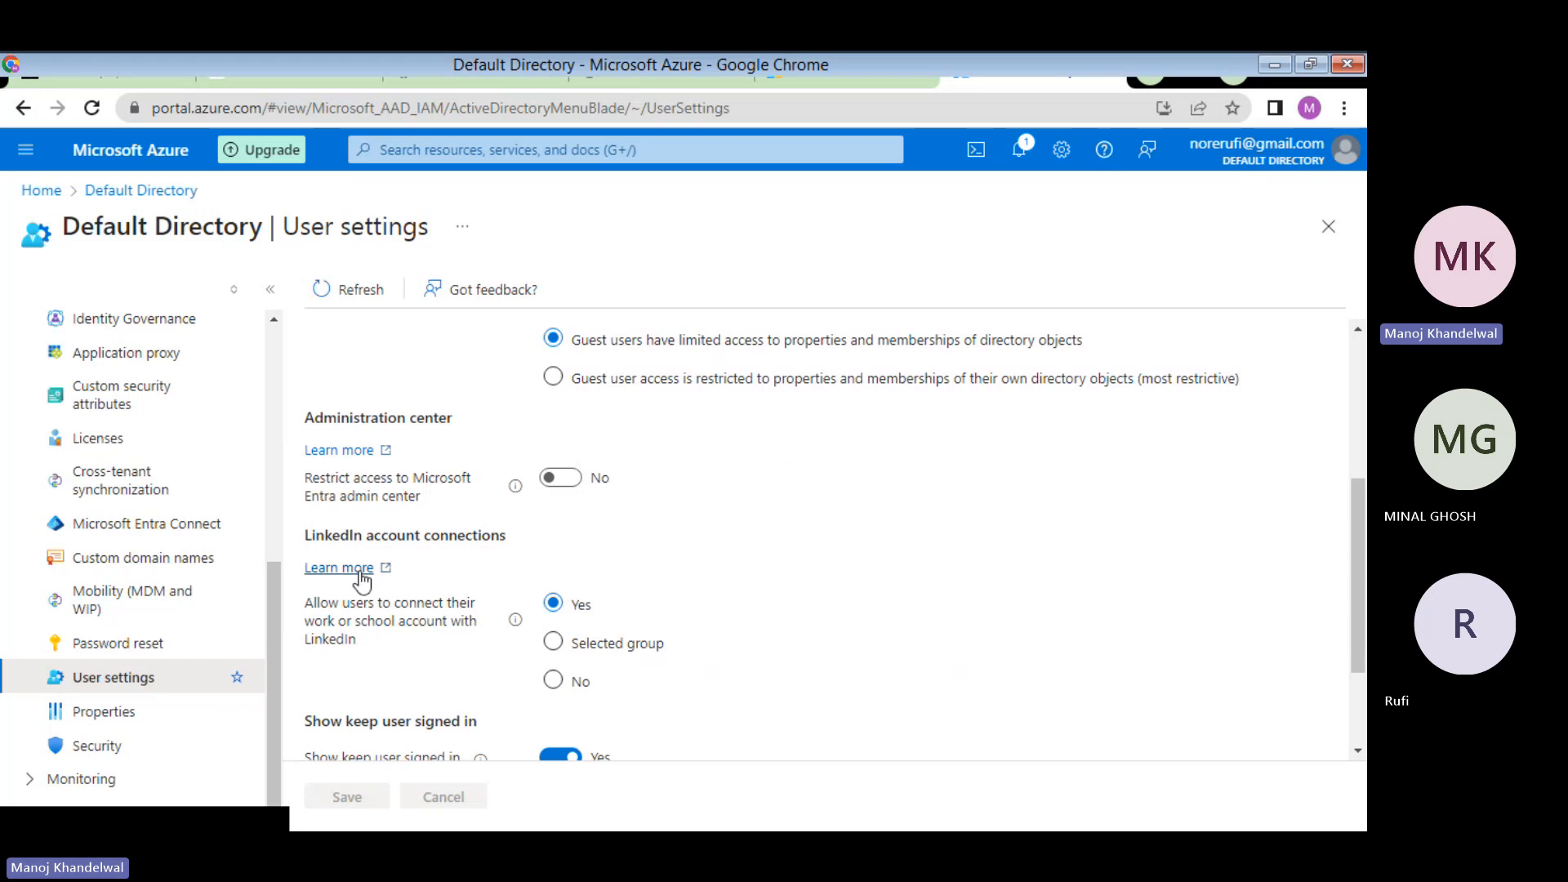
{"action": "scroll", "coordinate": [480, 552], "scroll_direction": "down", "scroll_amount": 2}
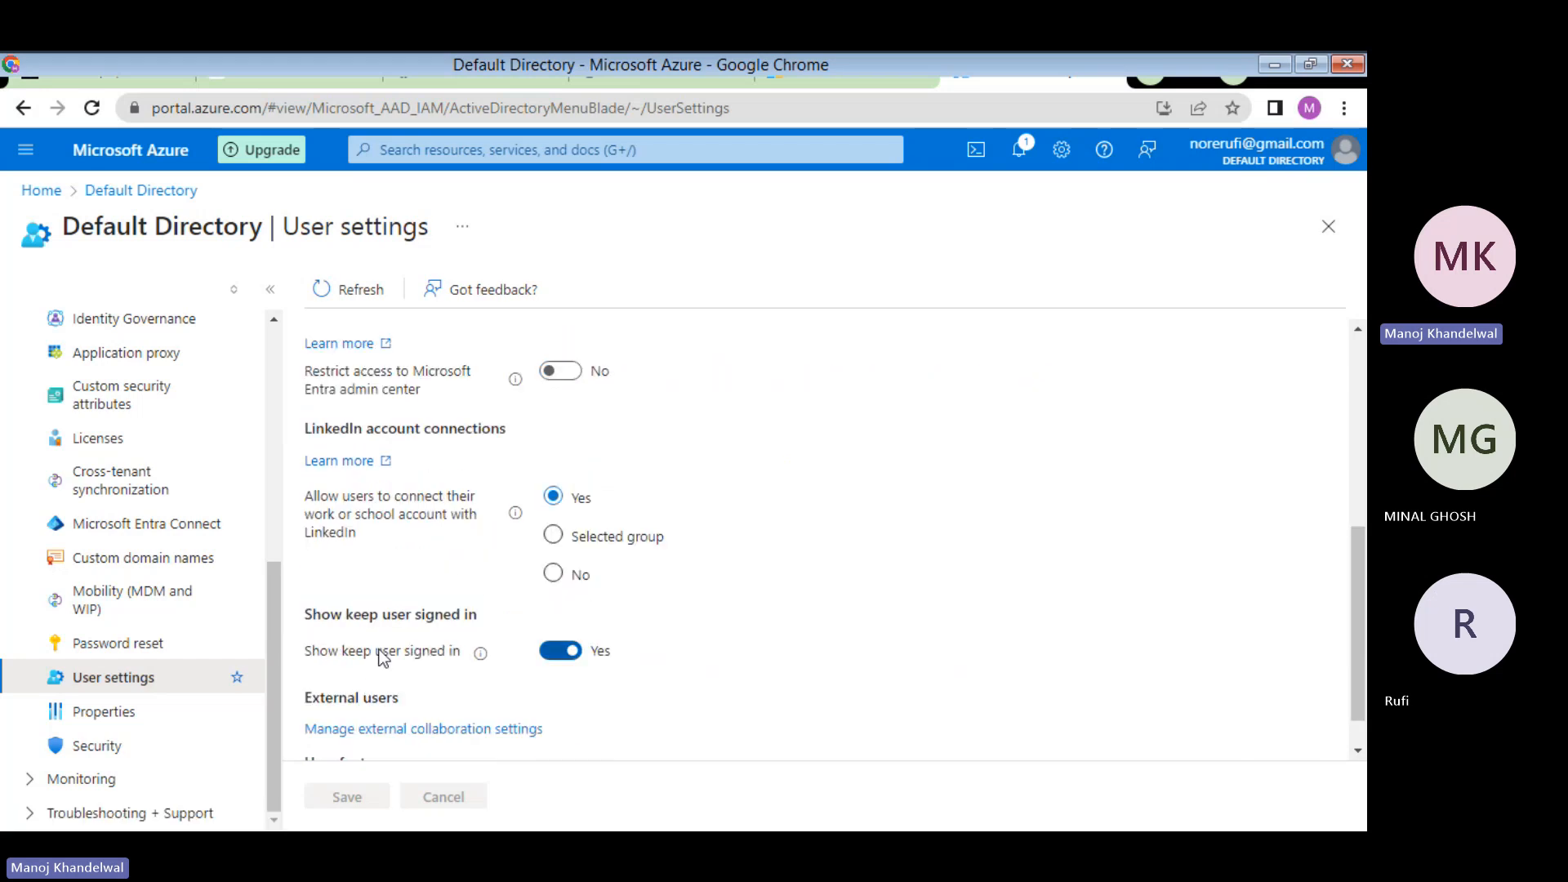
{"action": "scroll", "coordinate": [497, 645], "scroll_direction": "down", "scroll_amount": 1}
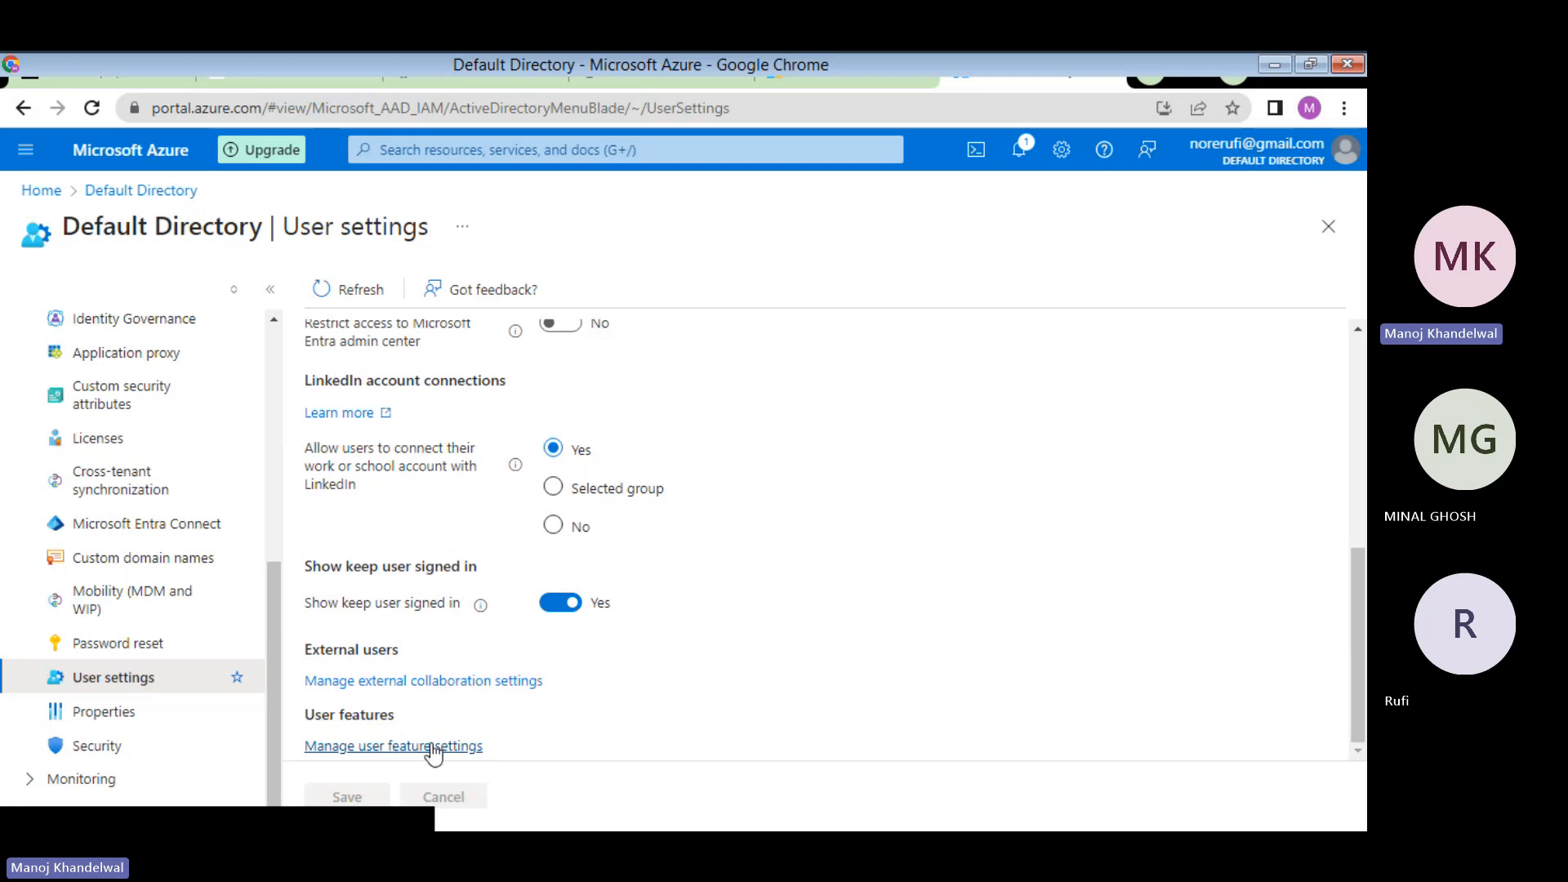
- View the user feature settings, go back to User settings, then read Task 1 in the PDF
{"action": "left_click", "coordinate": [389, 746]}
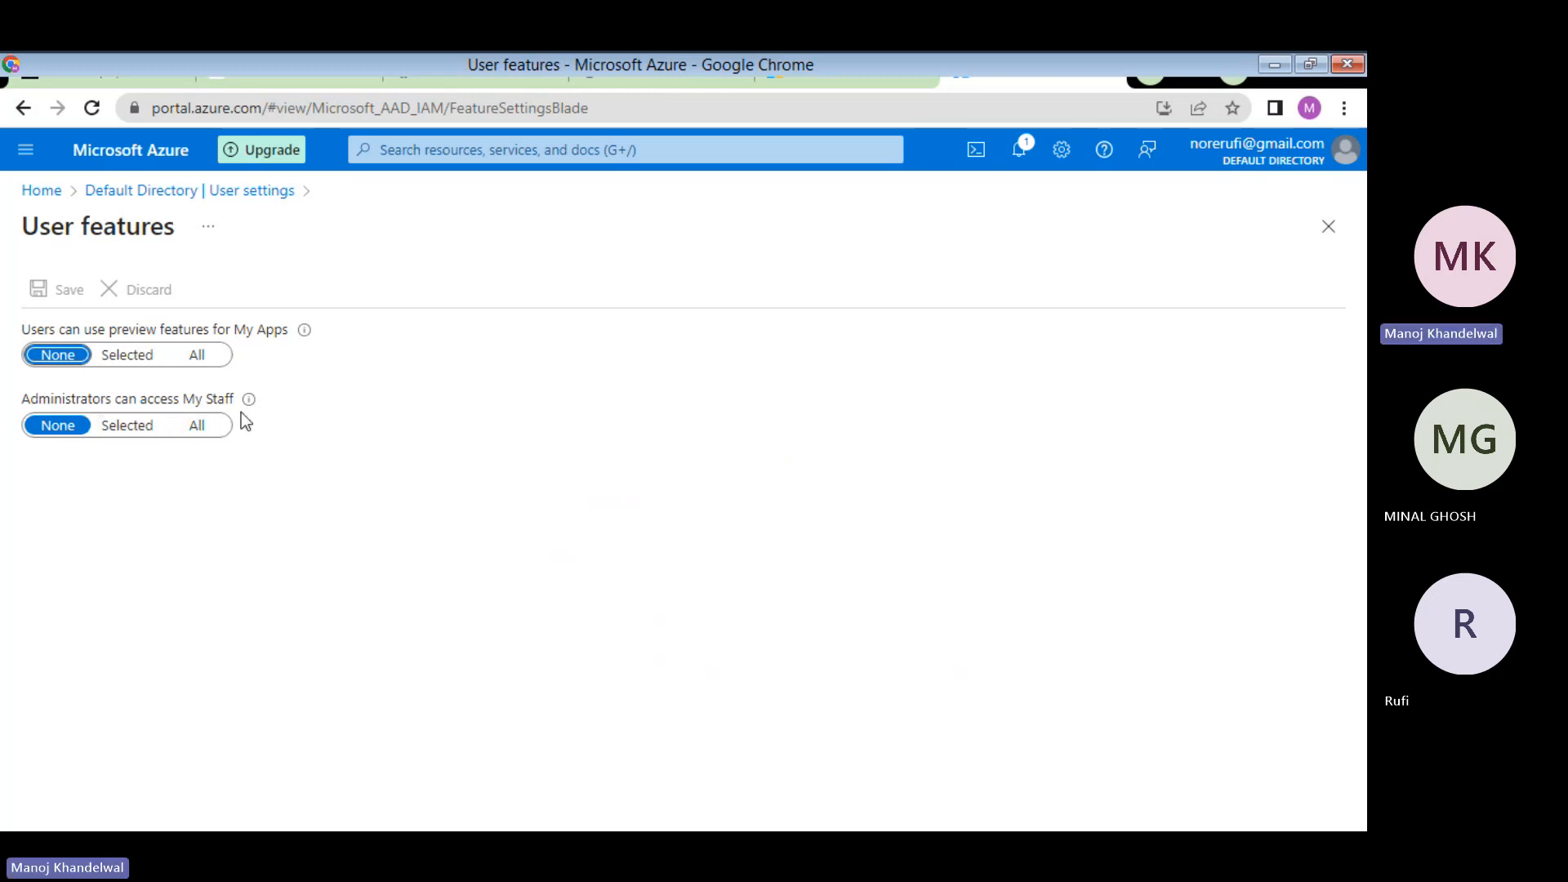
{"action": "left_click", "coordinate": [175, 196]}
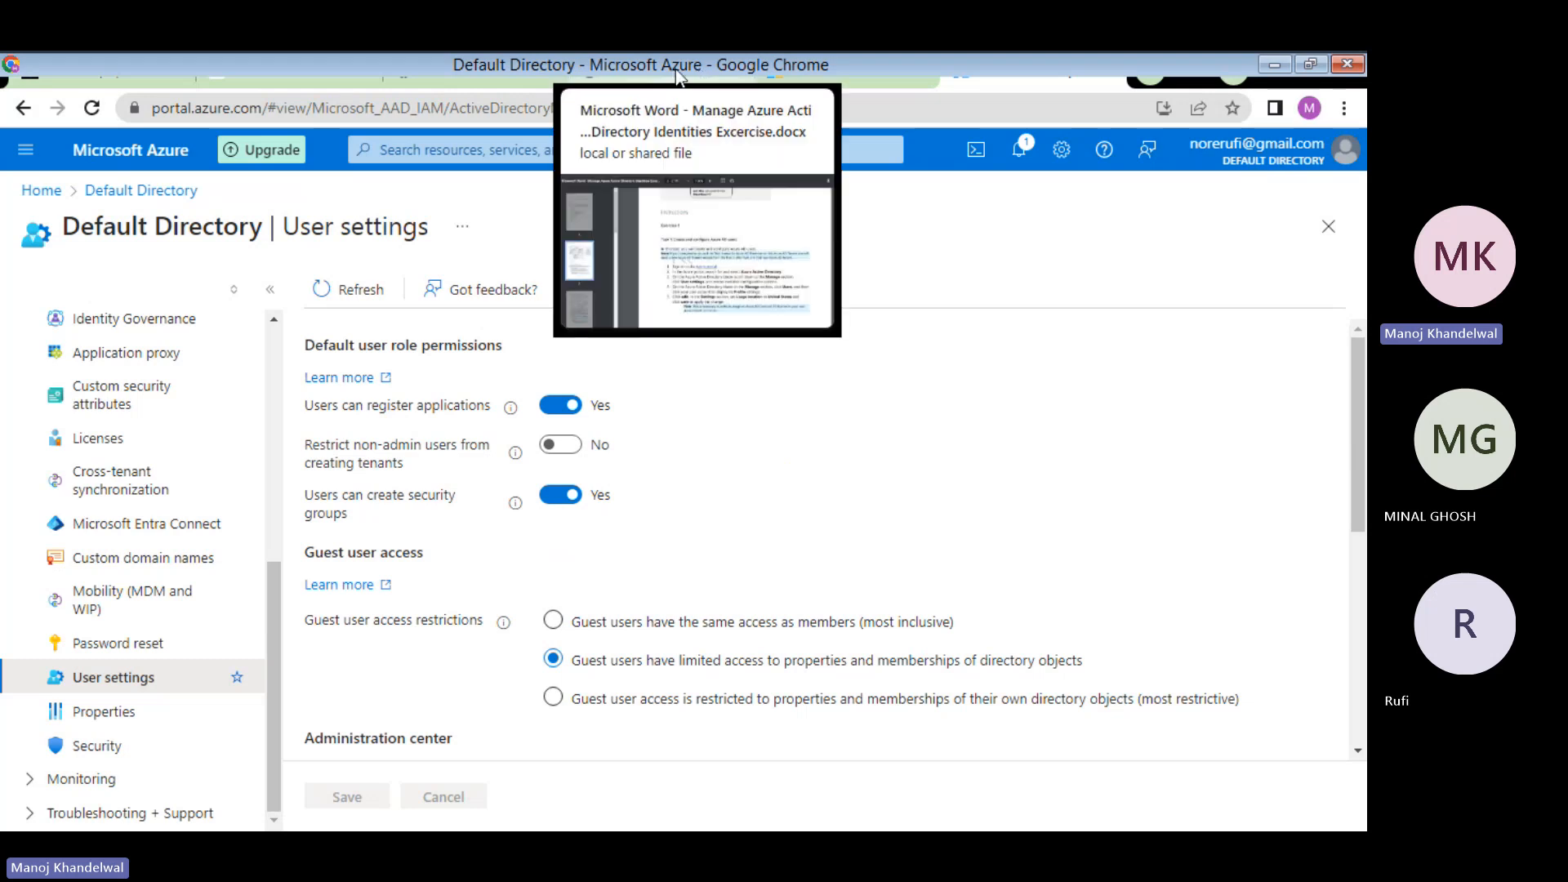
{"action": "left_click", "coordinate": [675, 75]}
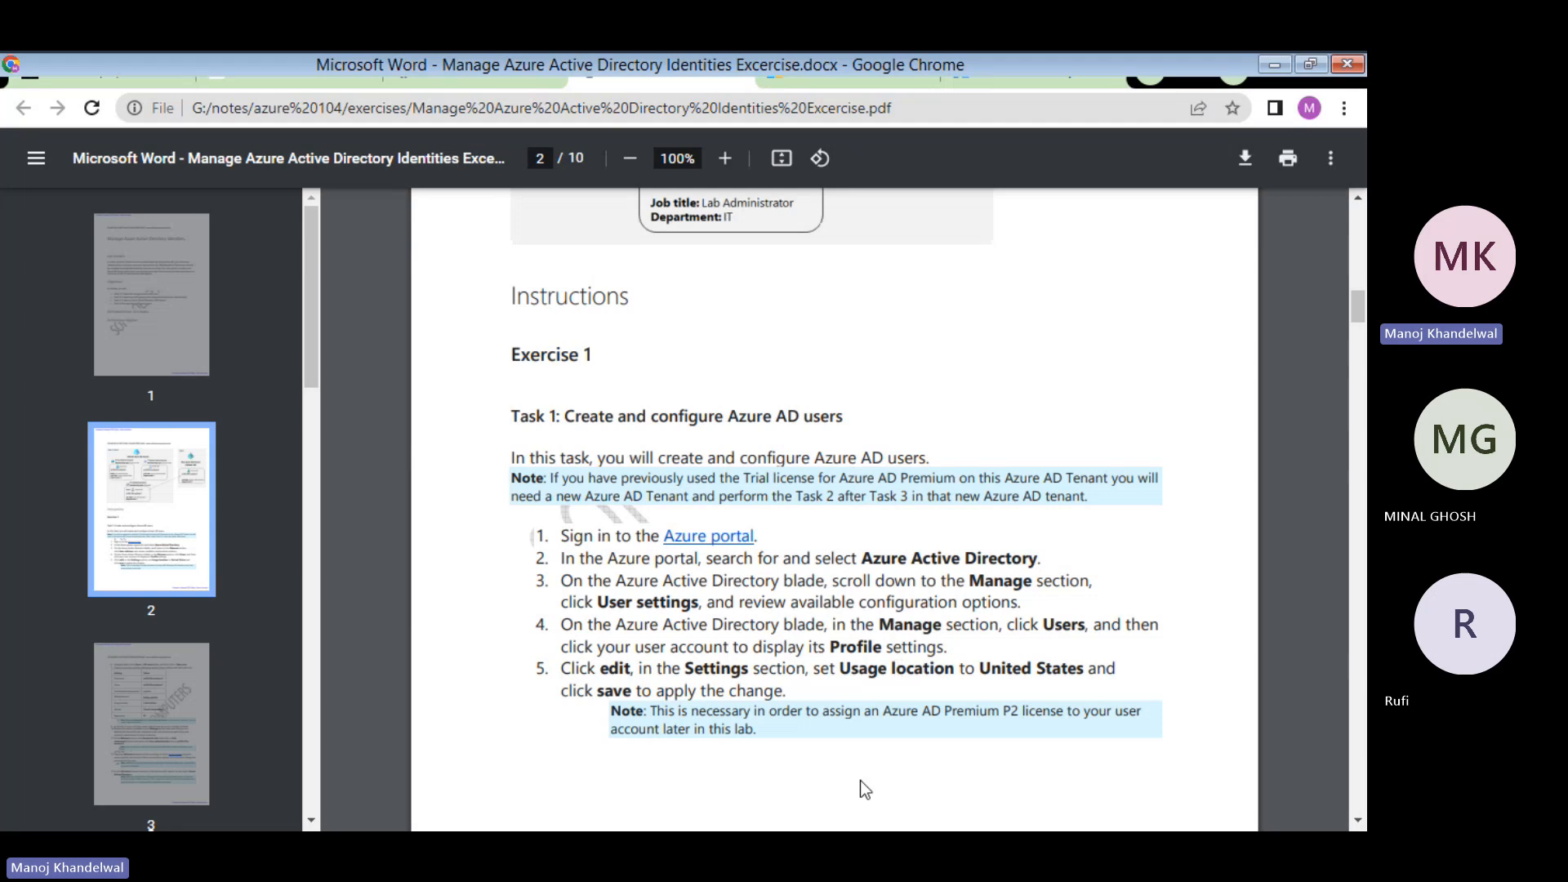
- Back in Azure, open Users under Manage to list the directory's single member account
{"action": "left_click", "coordinate": [1026, 77]}
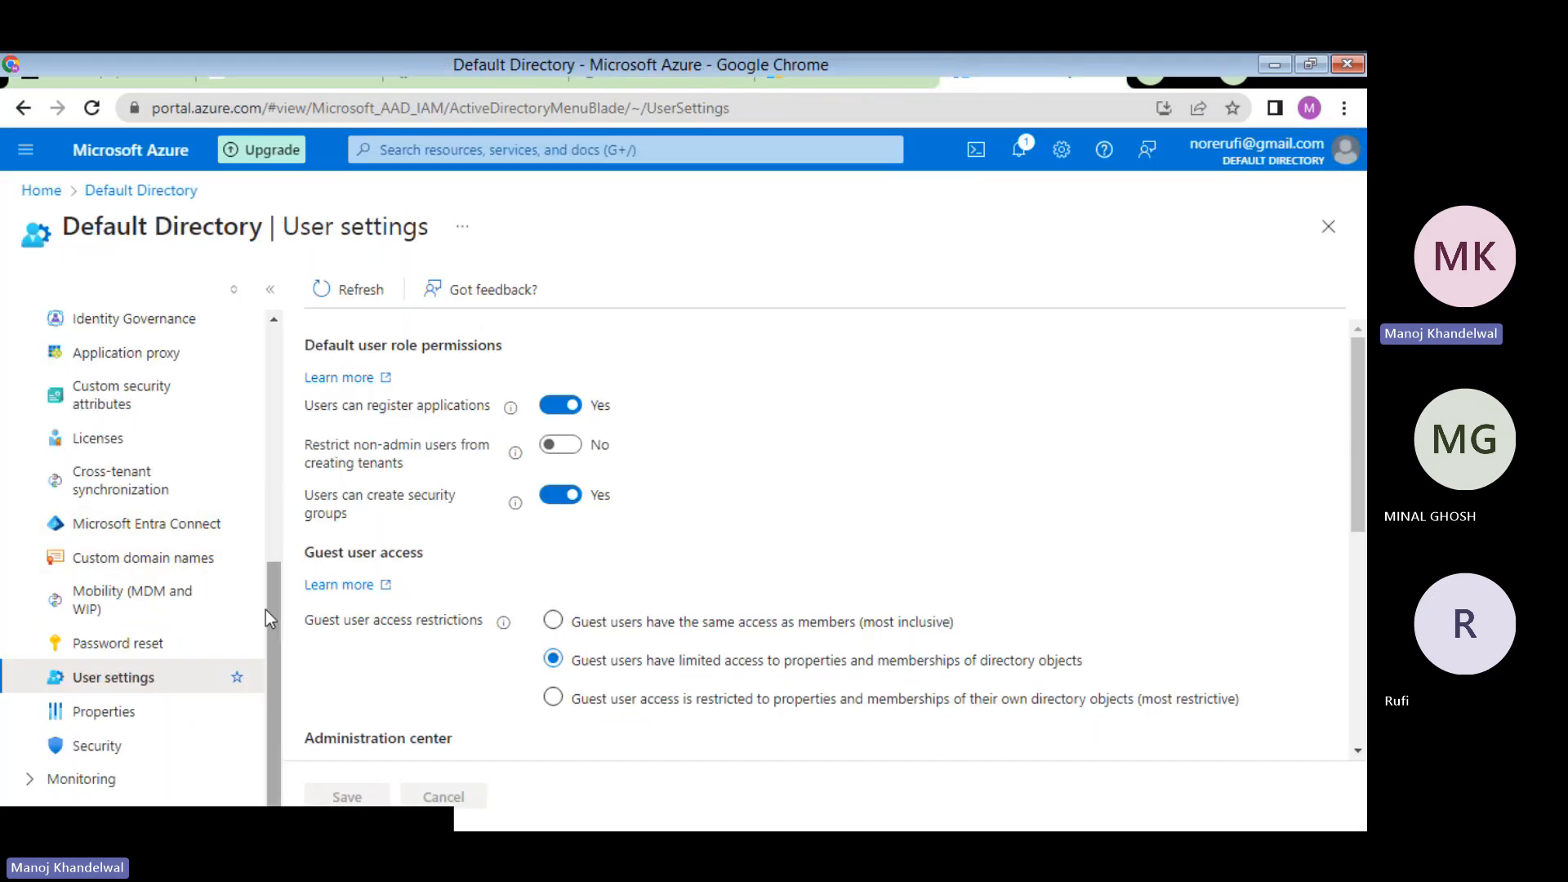
{"action": "left_click_drag", "start_coordinate": [272, 610], "coordinate": [286, 411]}
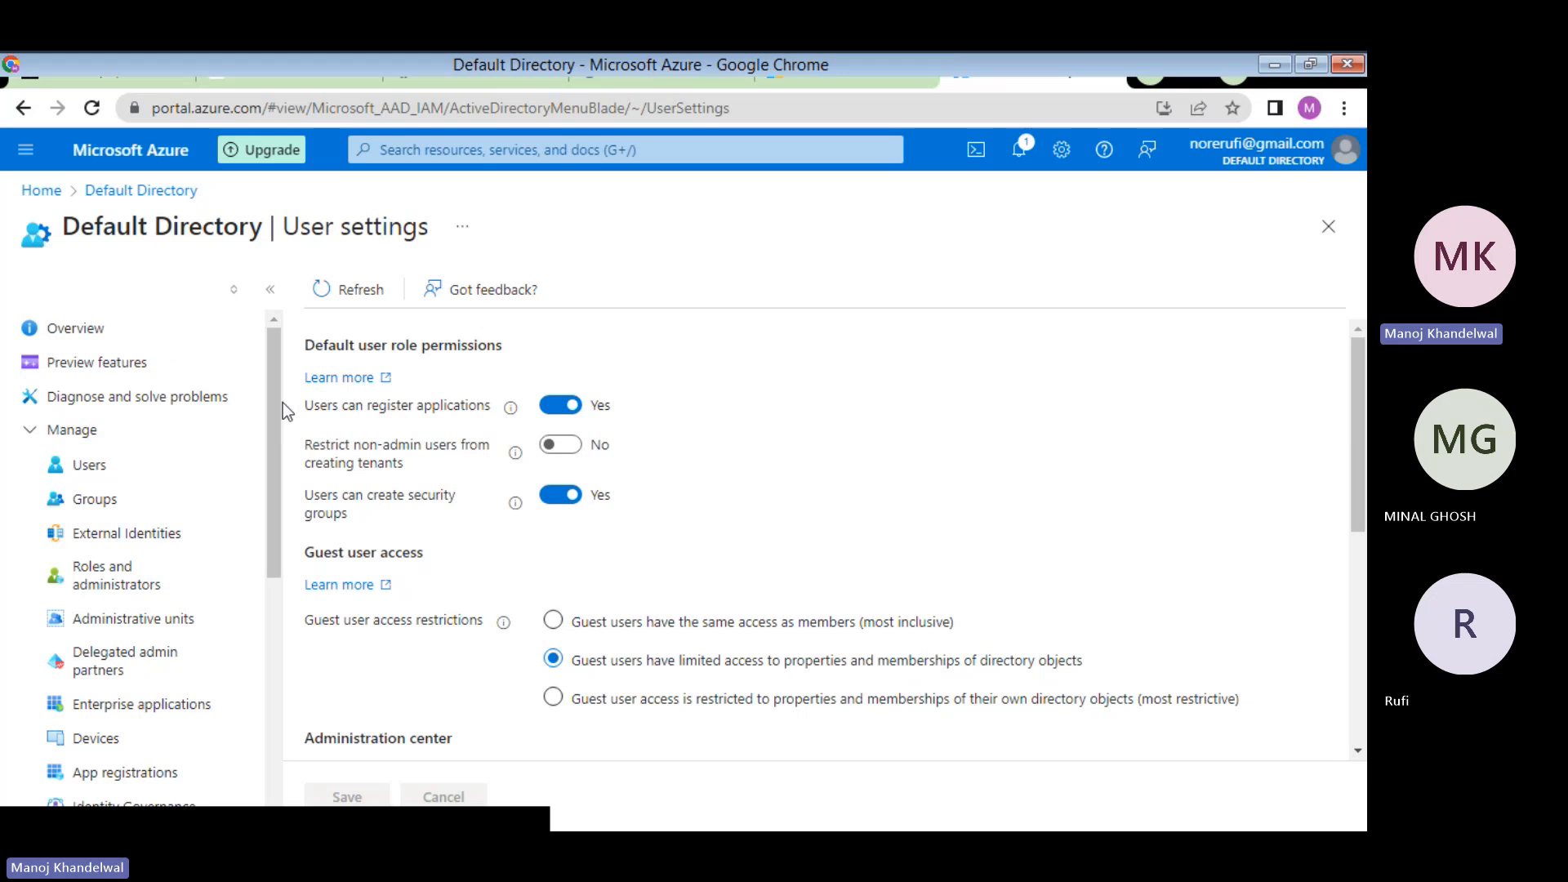
{"action": "left_click", "coordinate": [106, 467]}
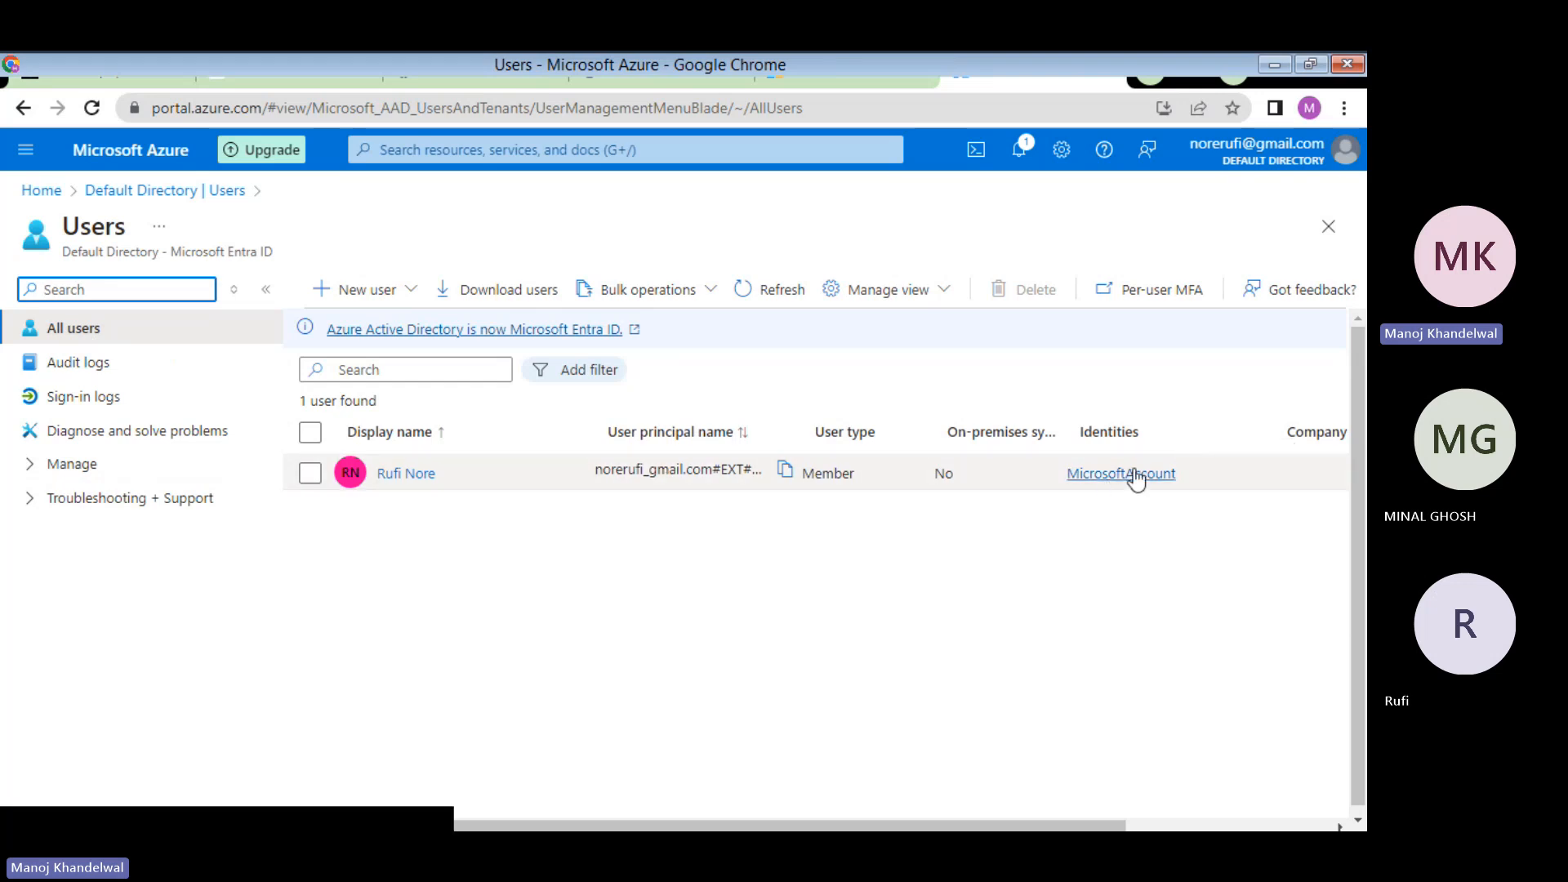
- Open the existing member's profile and review its basic info, account status and My Feed against the PDF
{"action": "left_click", "coordinate": [412, 473]}
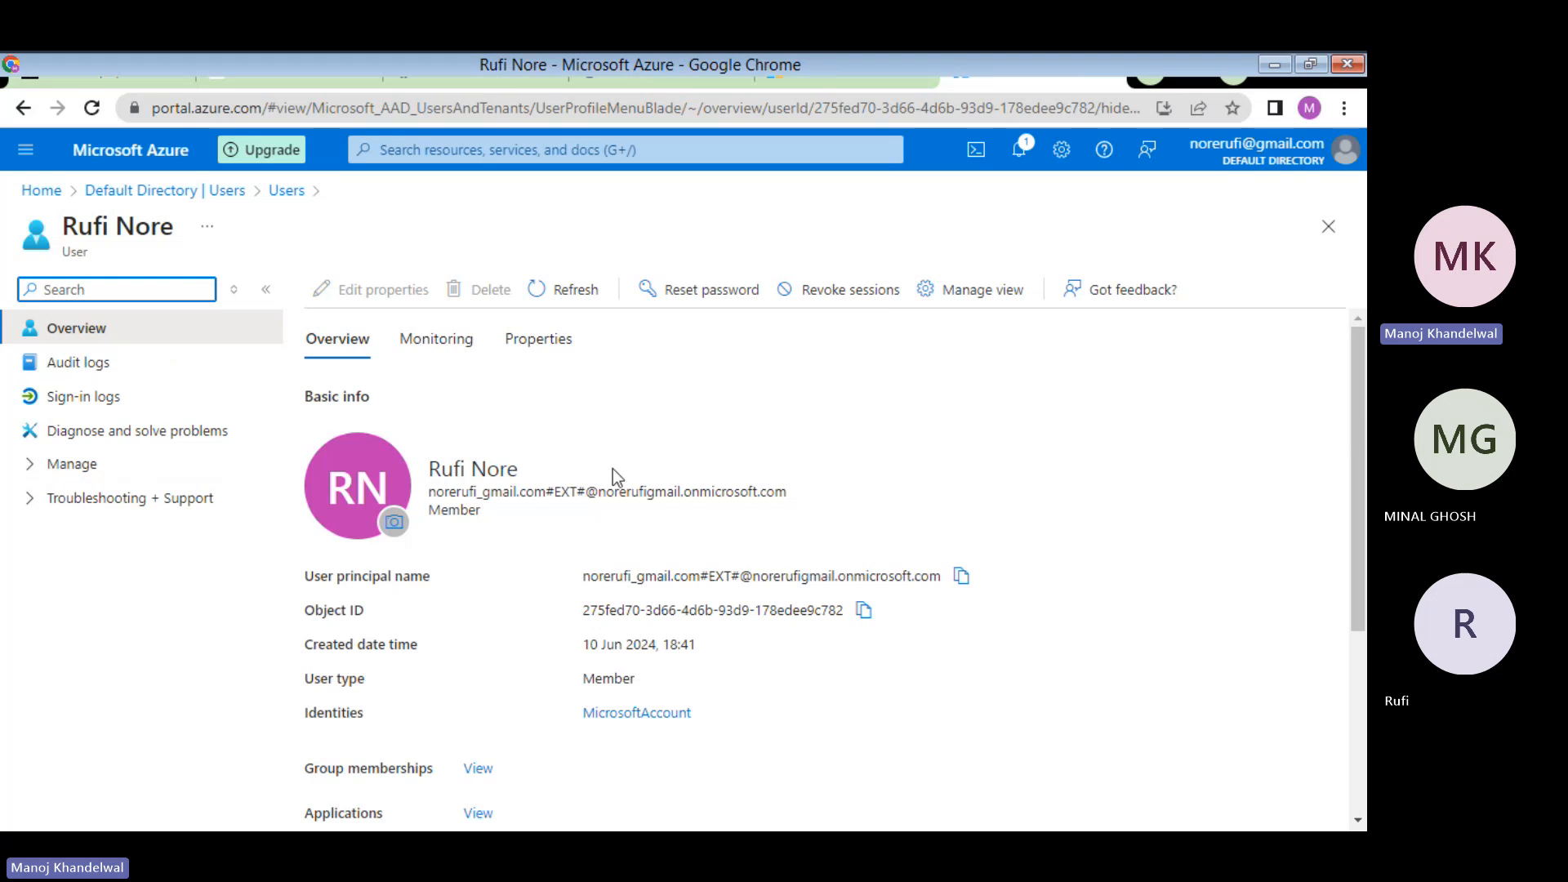
{"action": "scroll", "coordinate": [664, 379], "scroll_direction": "down", "scroll_amount": 4}
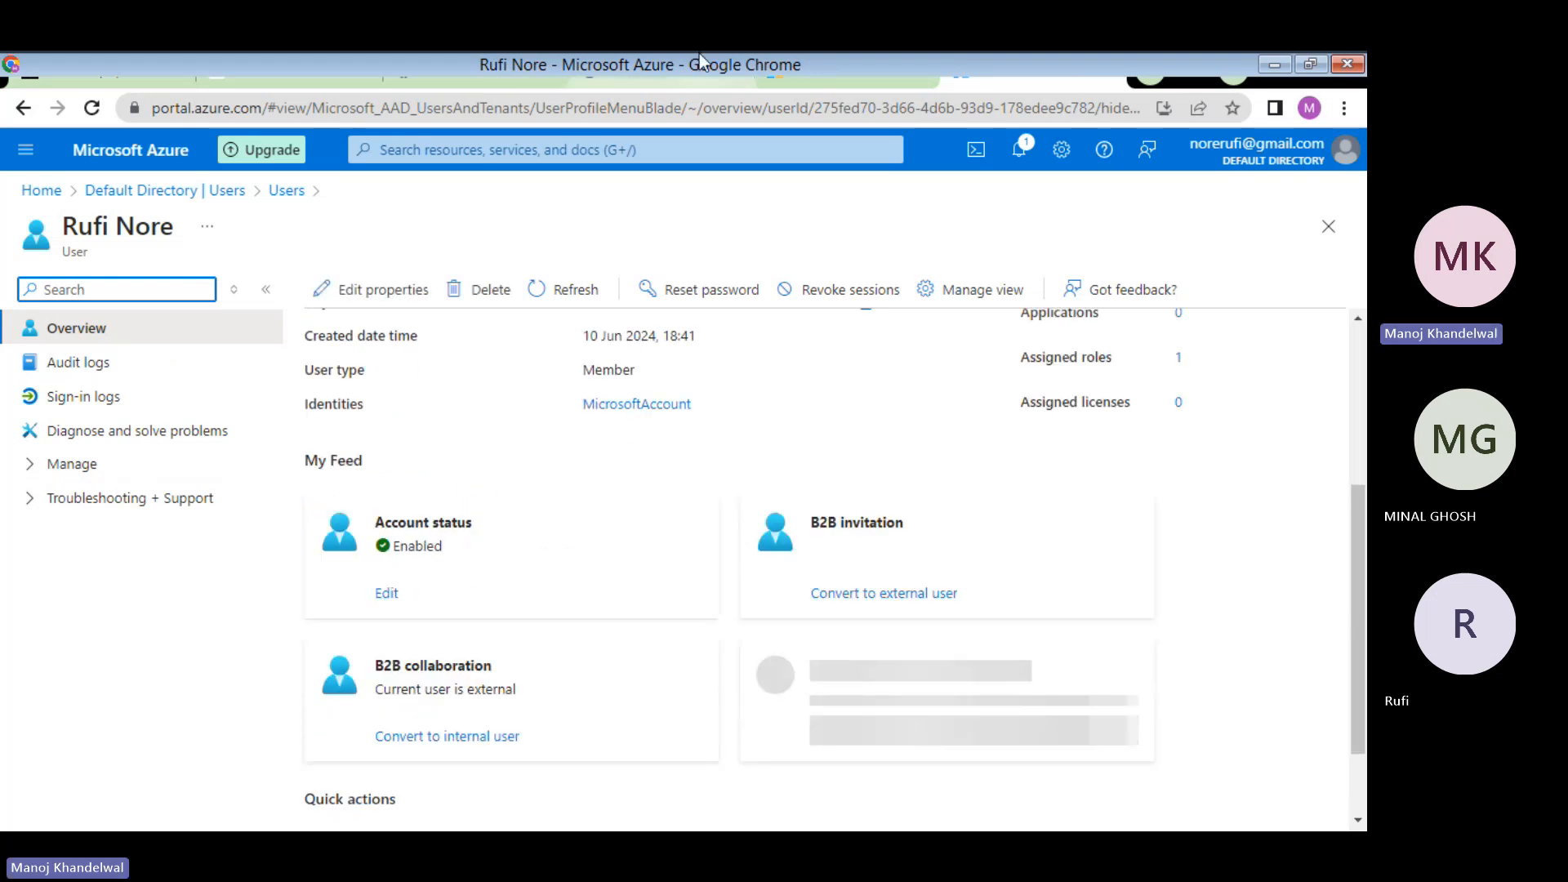
{"action": "left_click", "coordinate": [664, 78]}
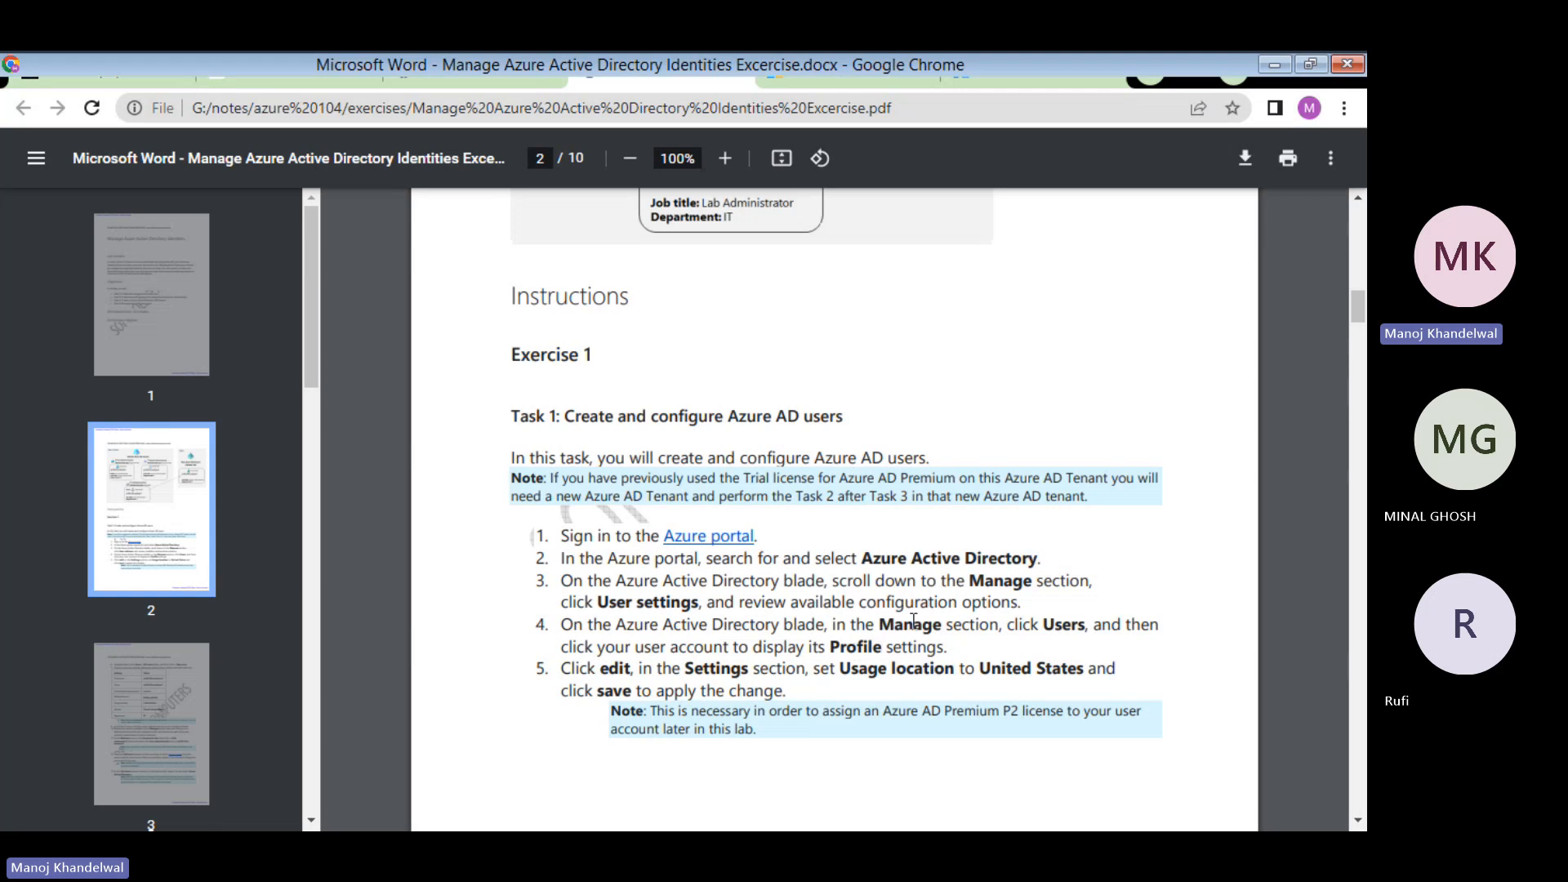
{"action": "left_click", "coordinate": [1011, 71]}
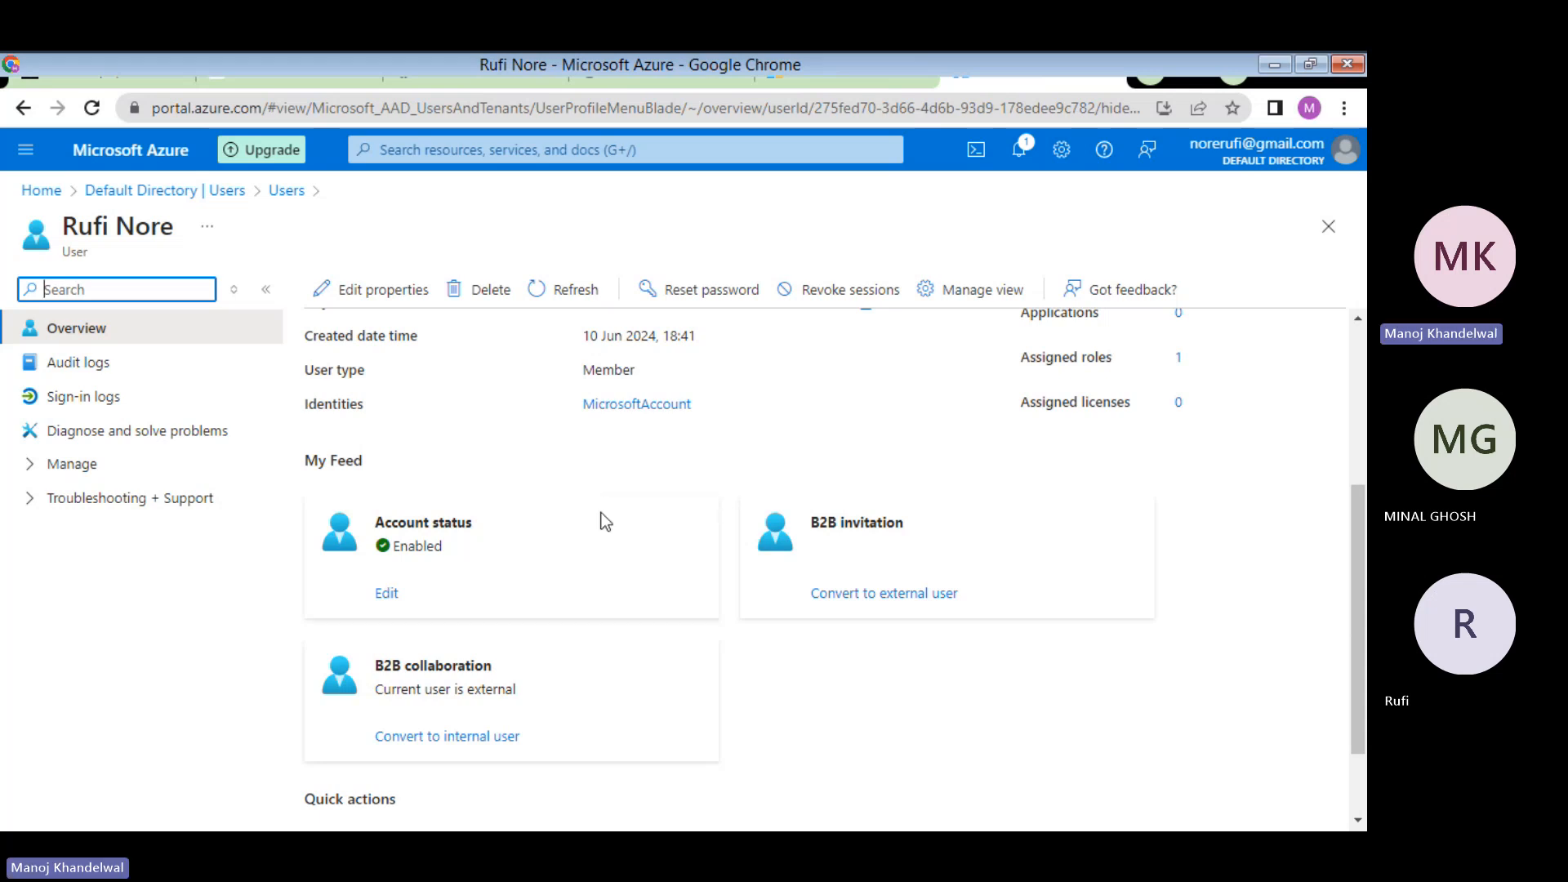
{"action": "scroll", "coordinate": [597, 521], "scroll_direction": "up", "scroll_amount": 1}
{"action": "scroll", "coordinate": [595, 516], "scroll_direction": "up", "scroll_amount": 3}
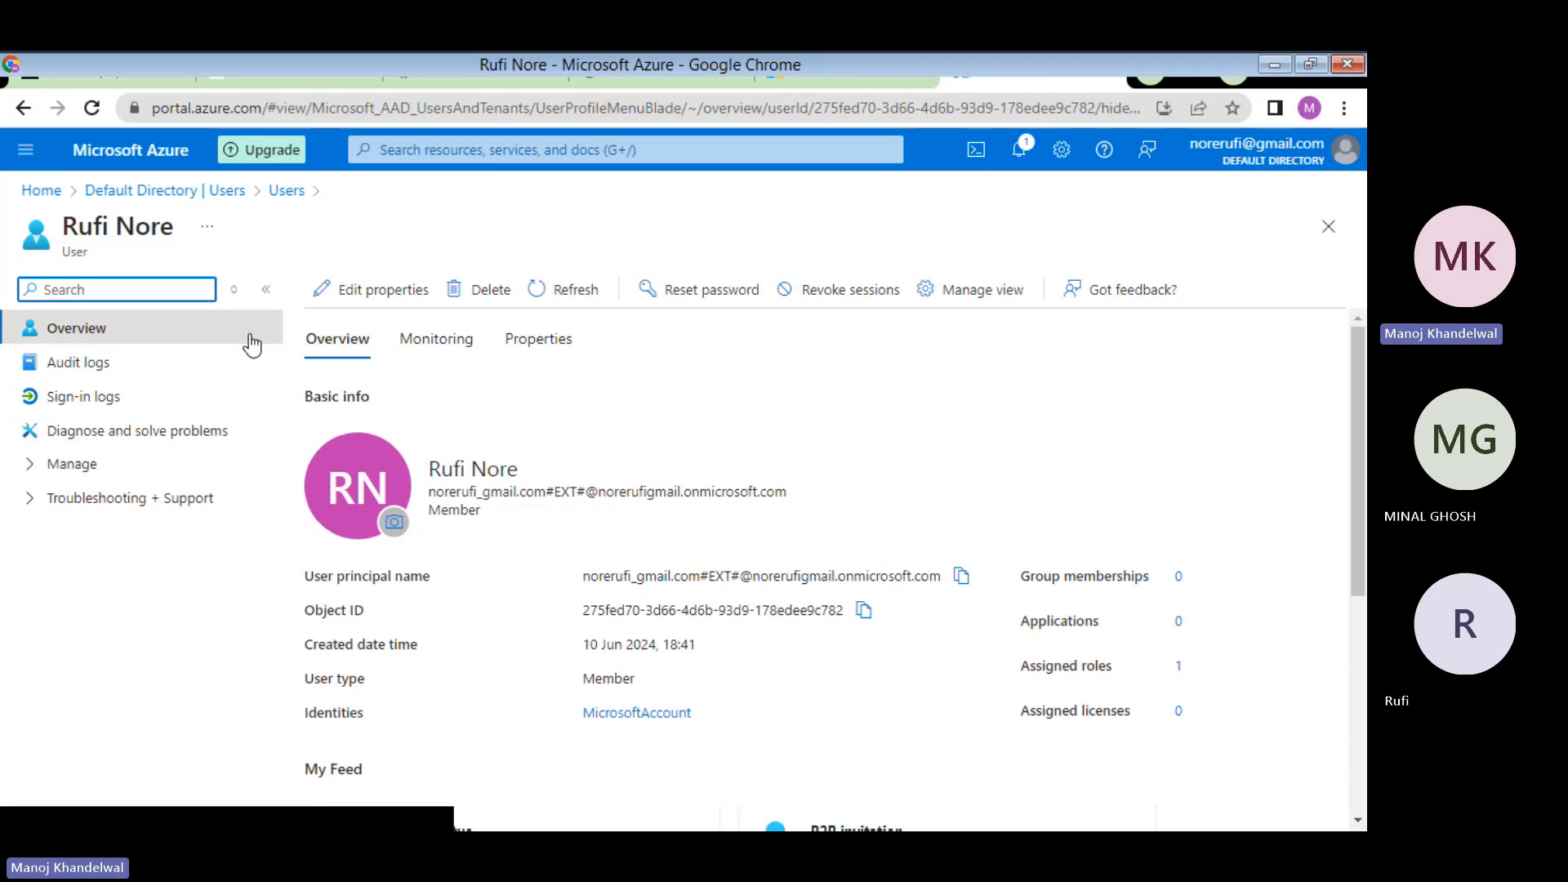
{"action": "left_click", "coordinate": [651, 67]}
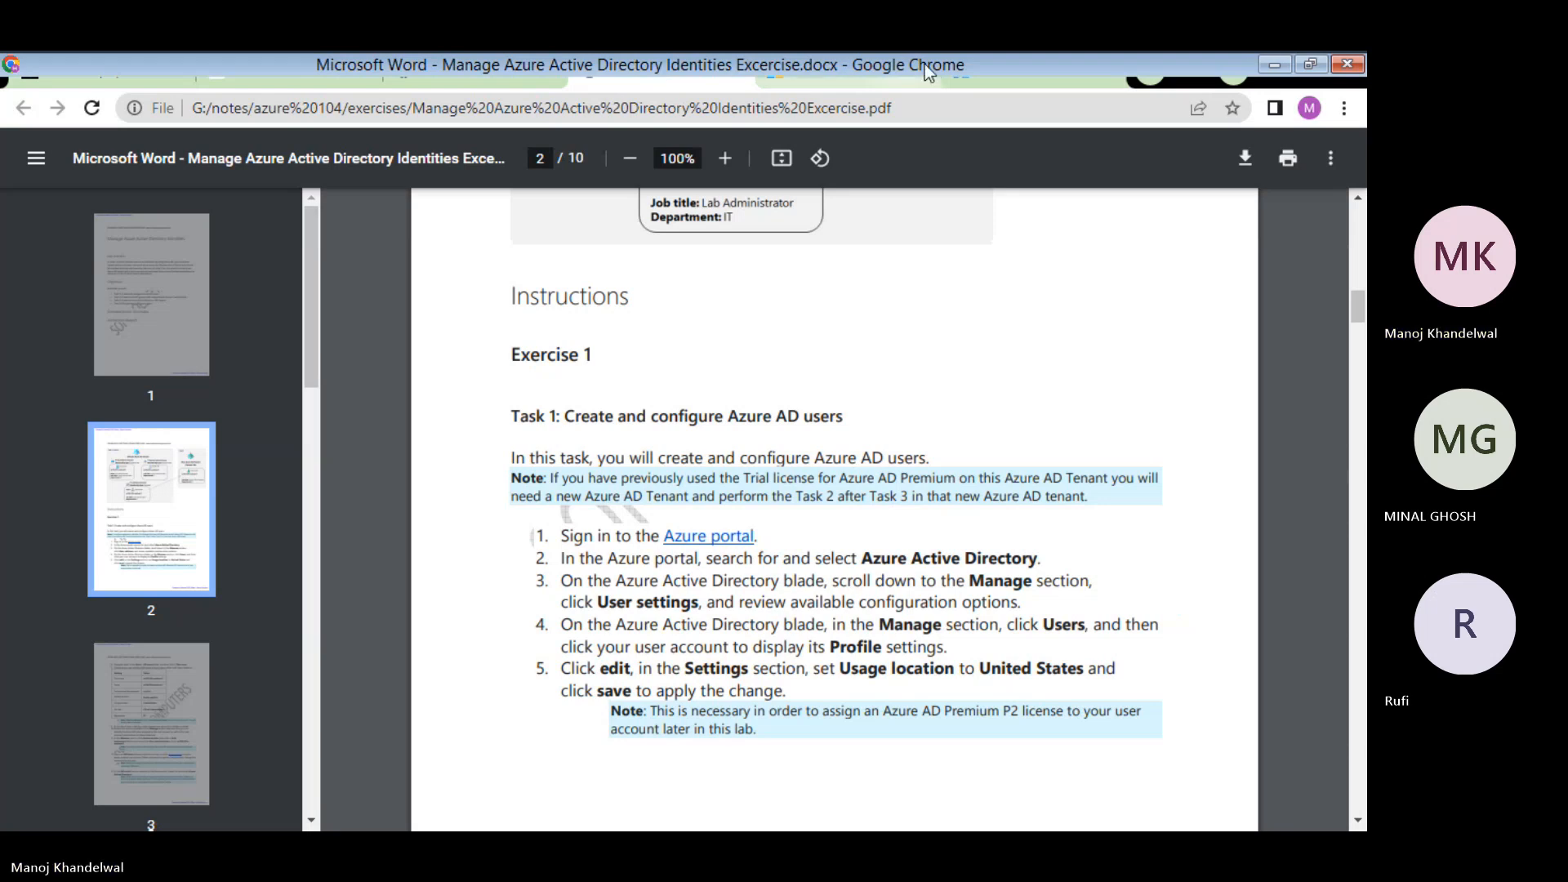
{"action": "left_click", "coordinate": [988, 74]}
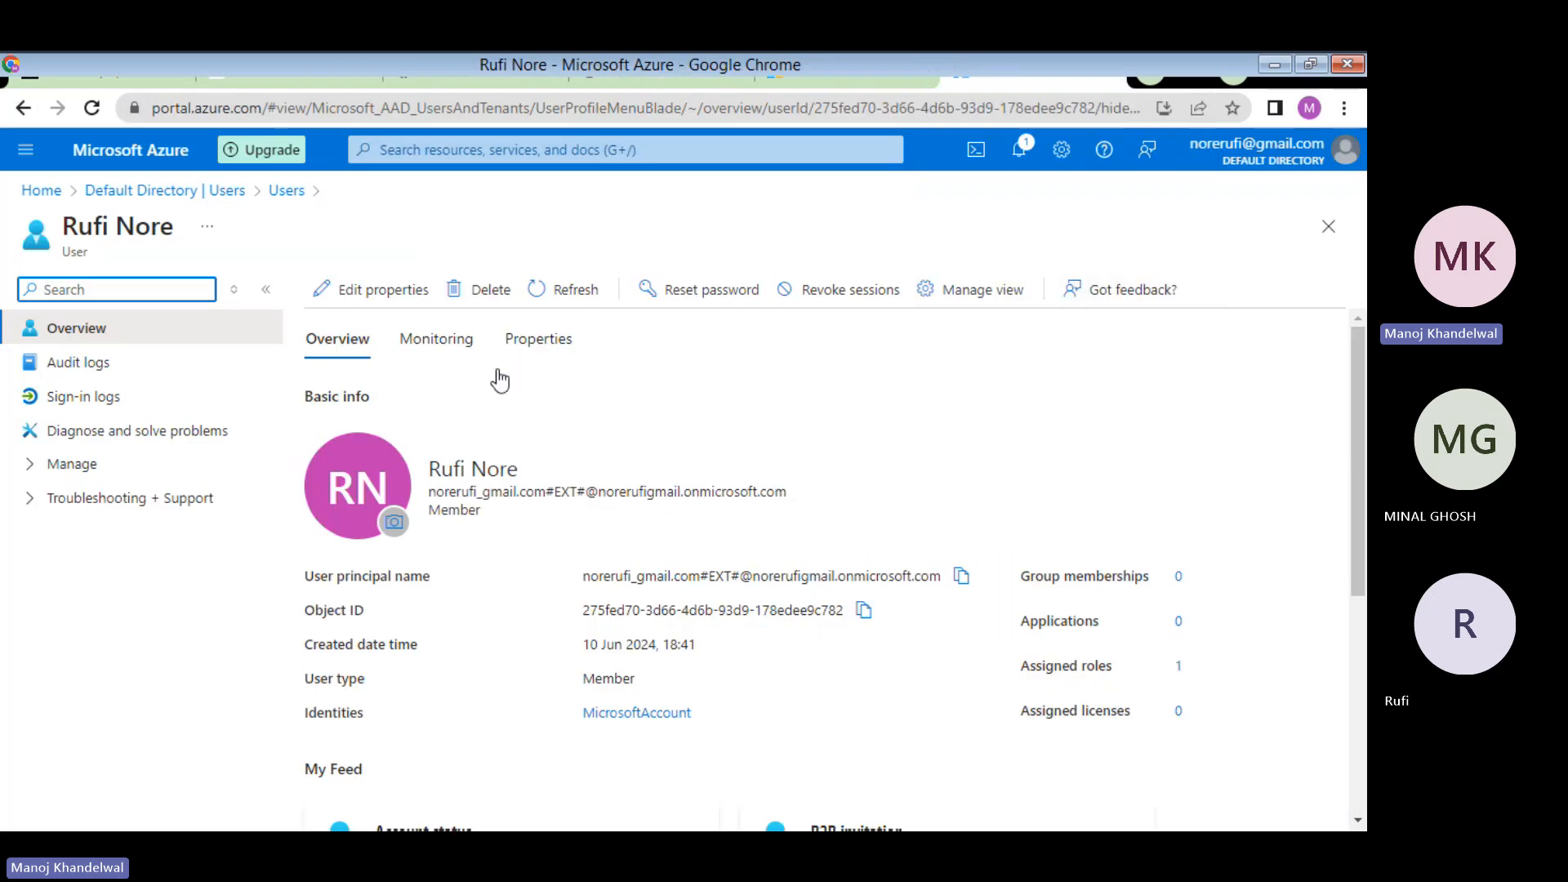
{"action": "scroll", "coordinate": [516, 372], "scroll_direction": "down", "scroll_amount": 5}
{"action": "scroll", "coordinate": [570, 571], "scroll_direction": "up", "scroll_amount": 5}
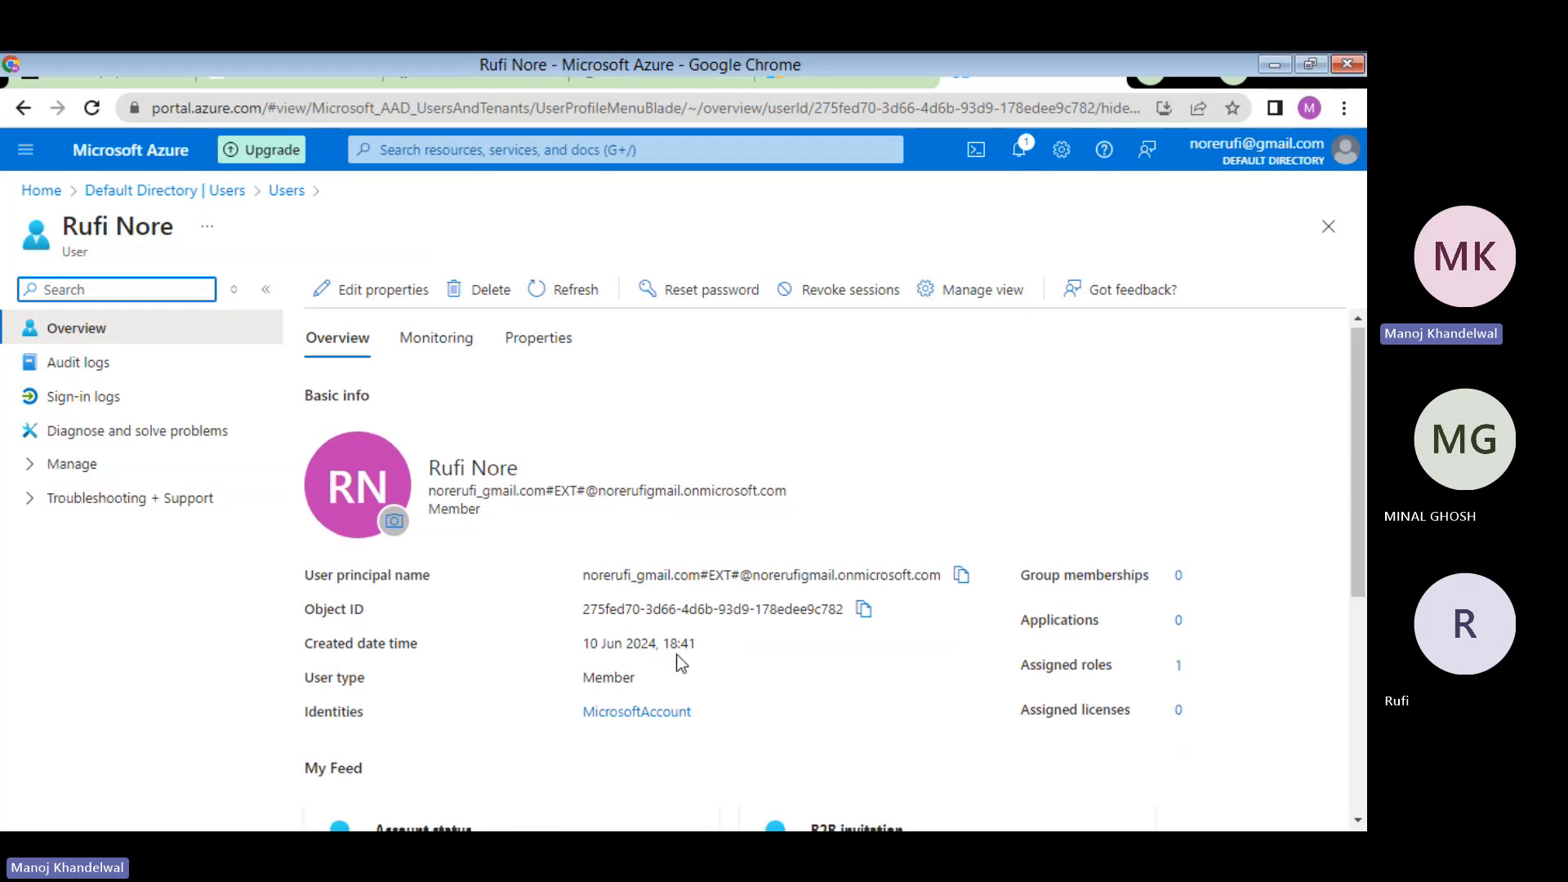
{"action": "scroll", "coordinate": [669, 657], "scroll_direction": "down", "scroll_amount": 5}
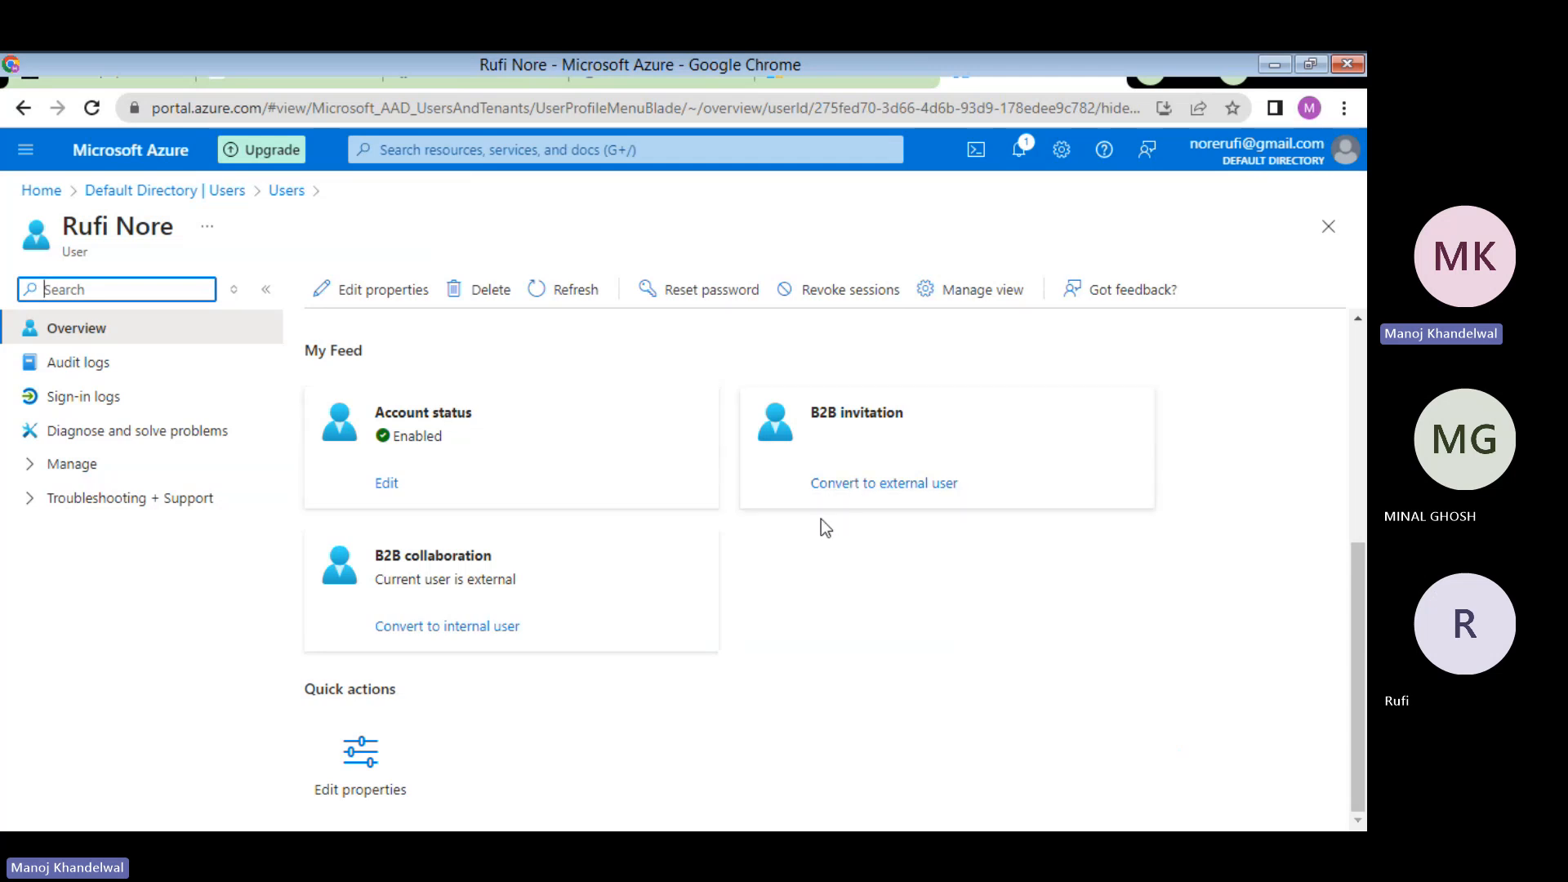
- Review the user's editable properties, return to the Users list, then bring up the exercise PDF
{"action": "left_click", "coordinate": [359, 758]}
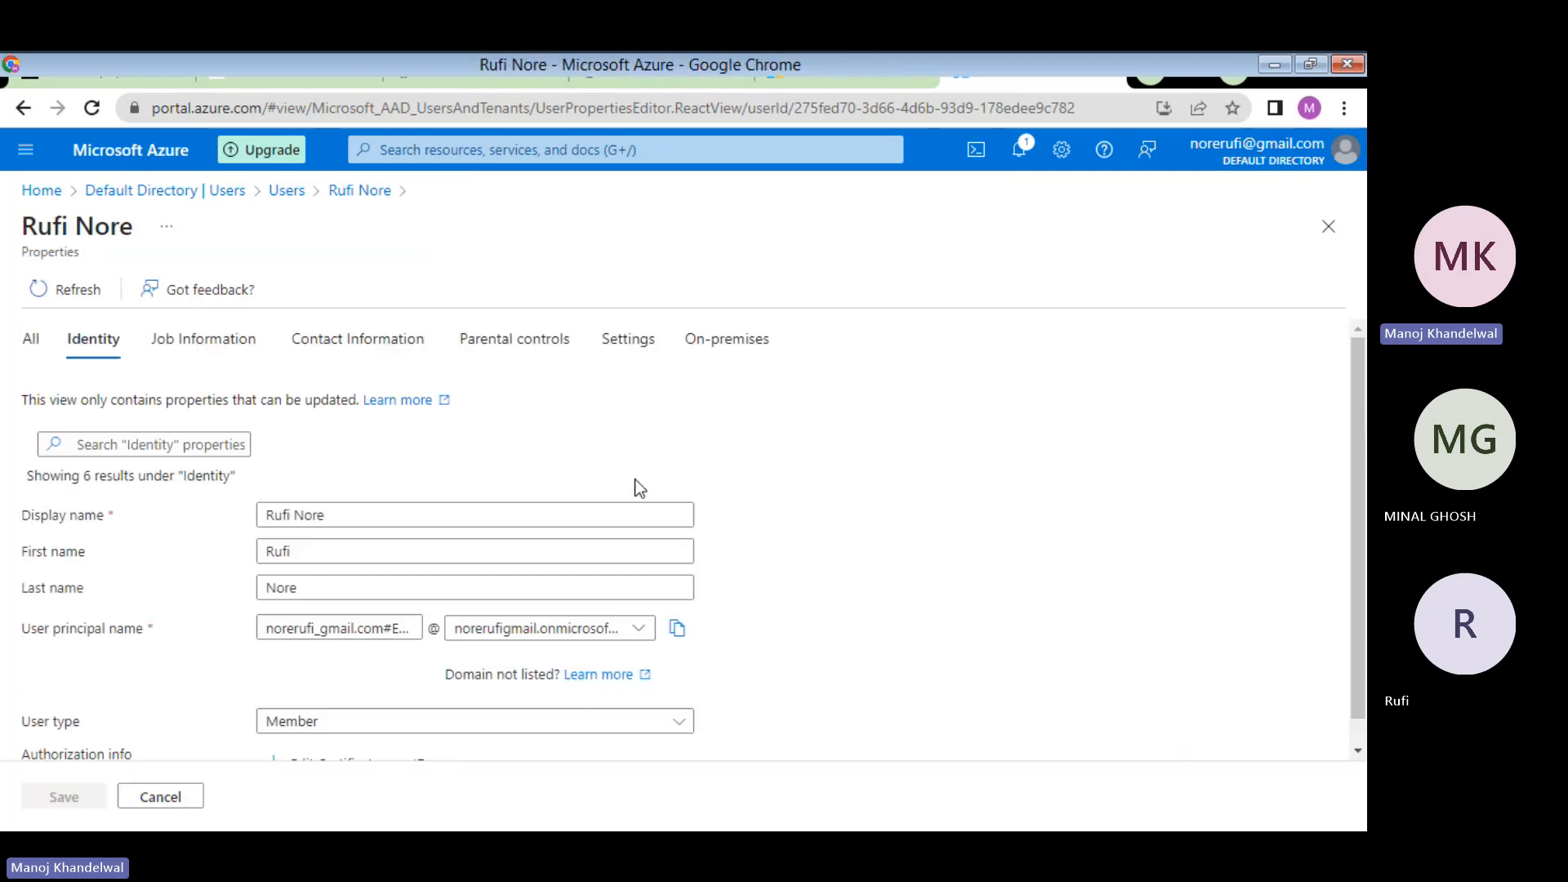
{"action": "scroll", "coordinate": [852, 520], "scroll_direction": "down", "scroll_amount": 1}
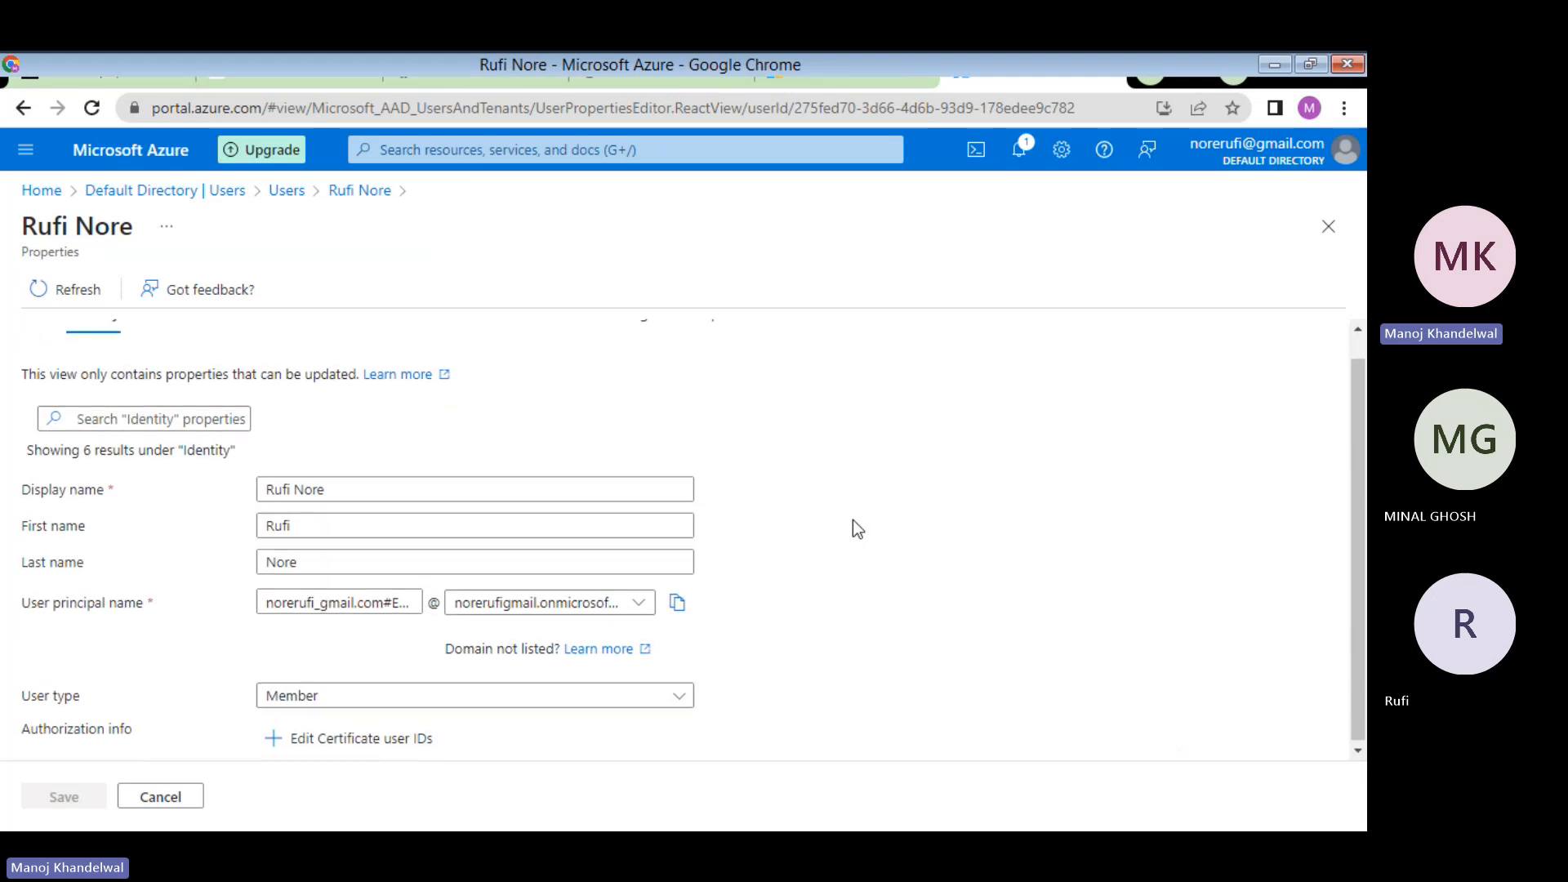
{"action": "scroll", "coordinate": [852, 520], "scroll_direction": "up", "scroll_amount": 1}
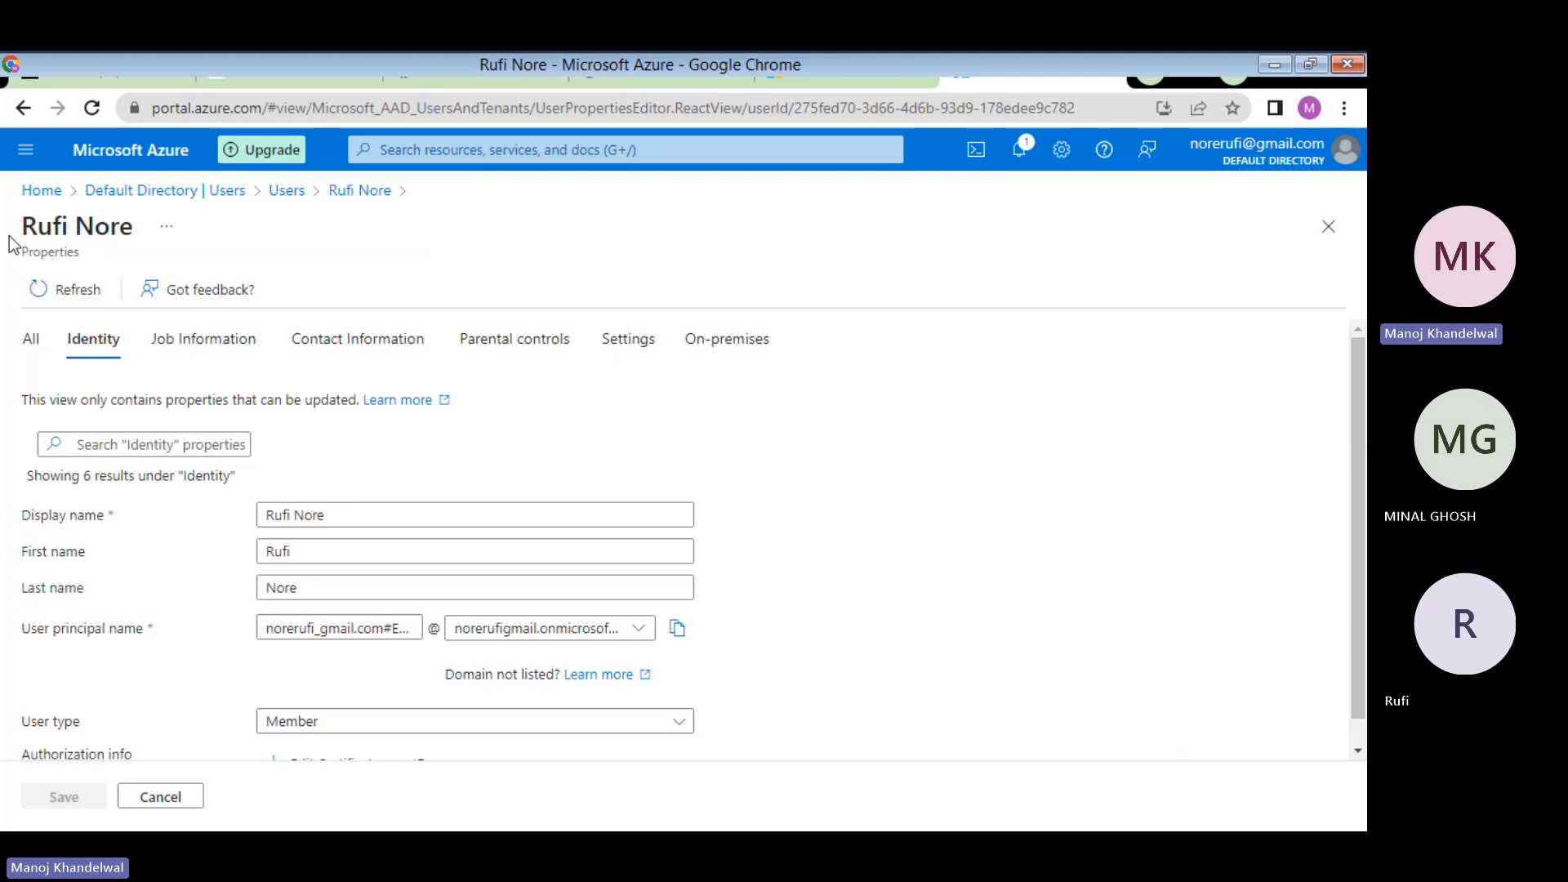
{"action": "left_click", "coordinate": [280, 201]}
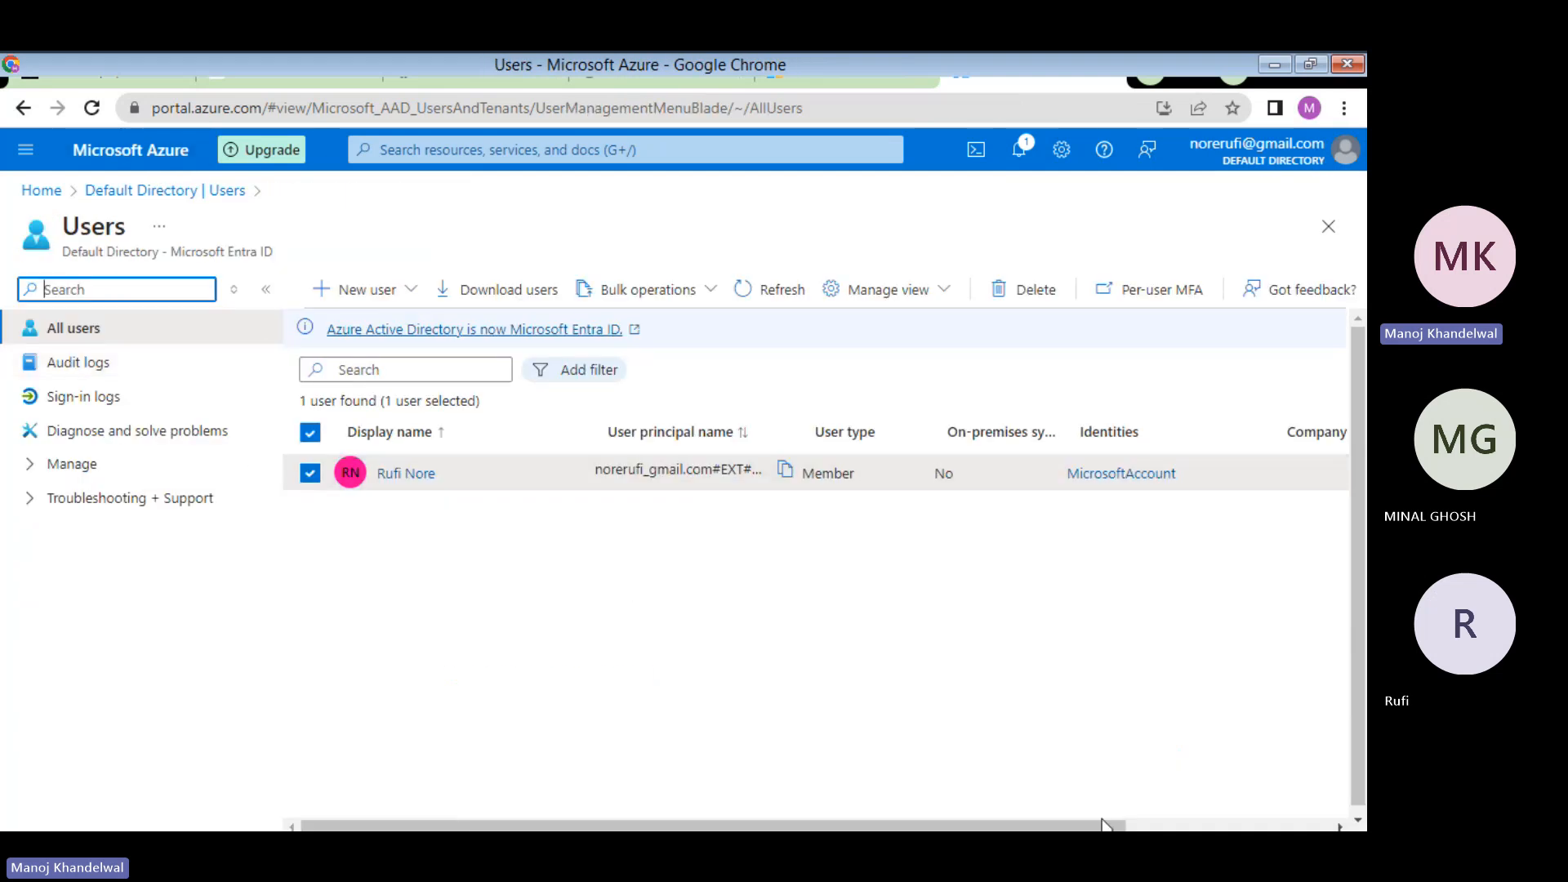
{"action": "left_click", "coordinate": [650, 73]}
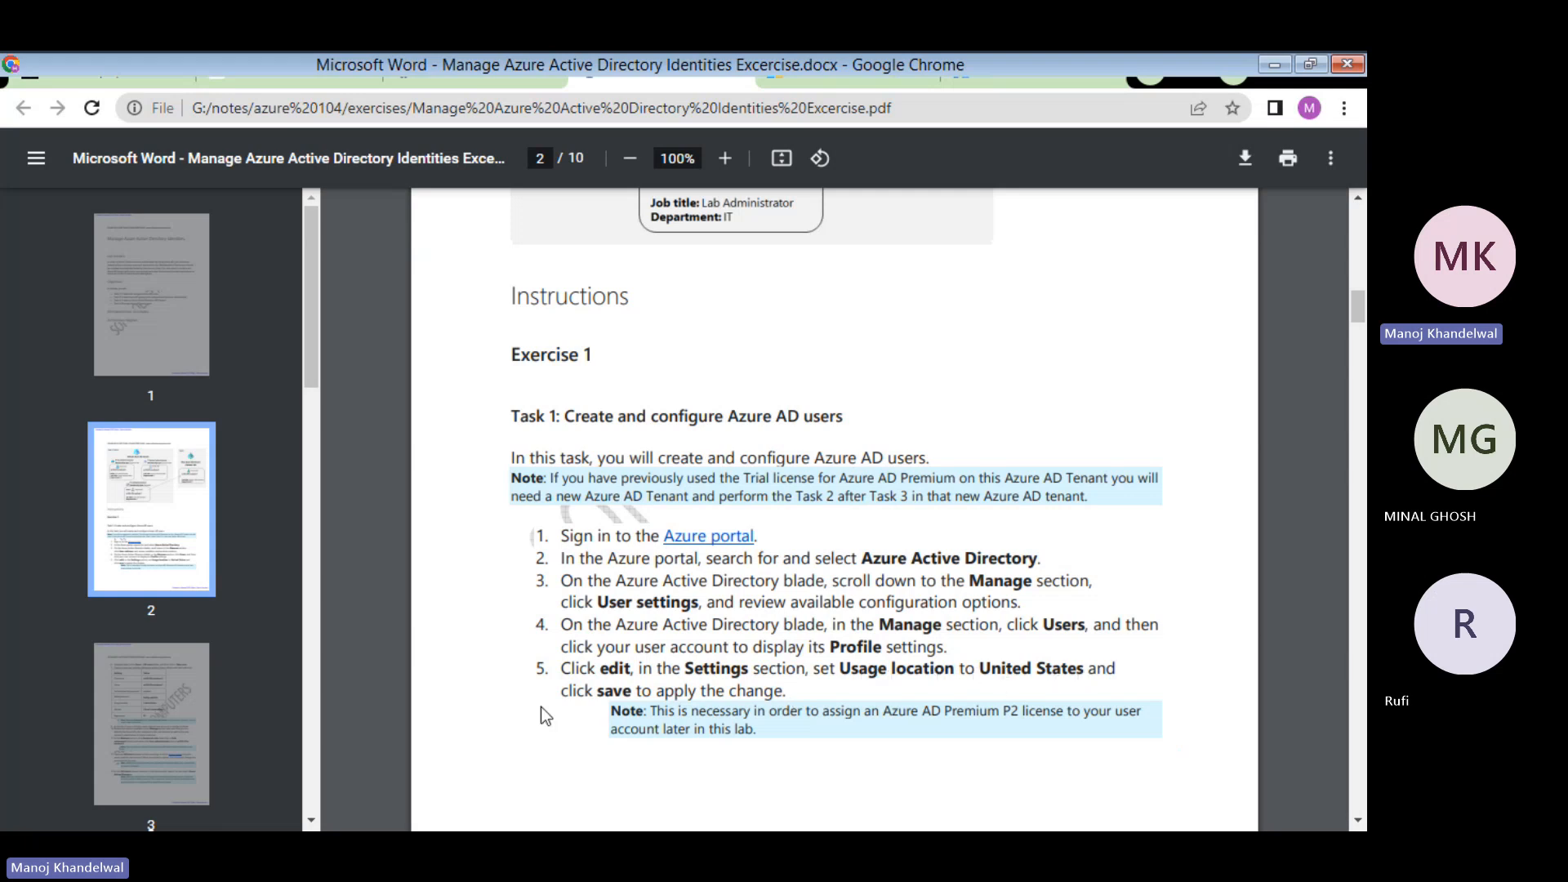
- After rereading the Usage location step, go back to the Azure users list
{"action": "left_click", "coordinate": [1008, 63]}
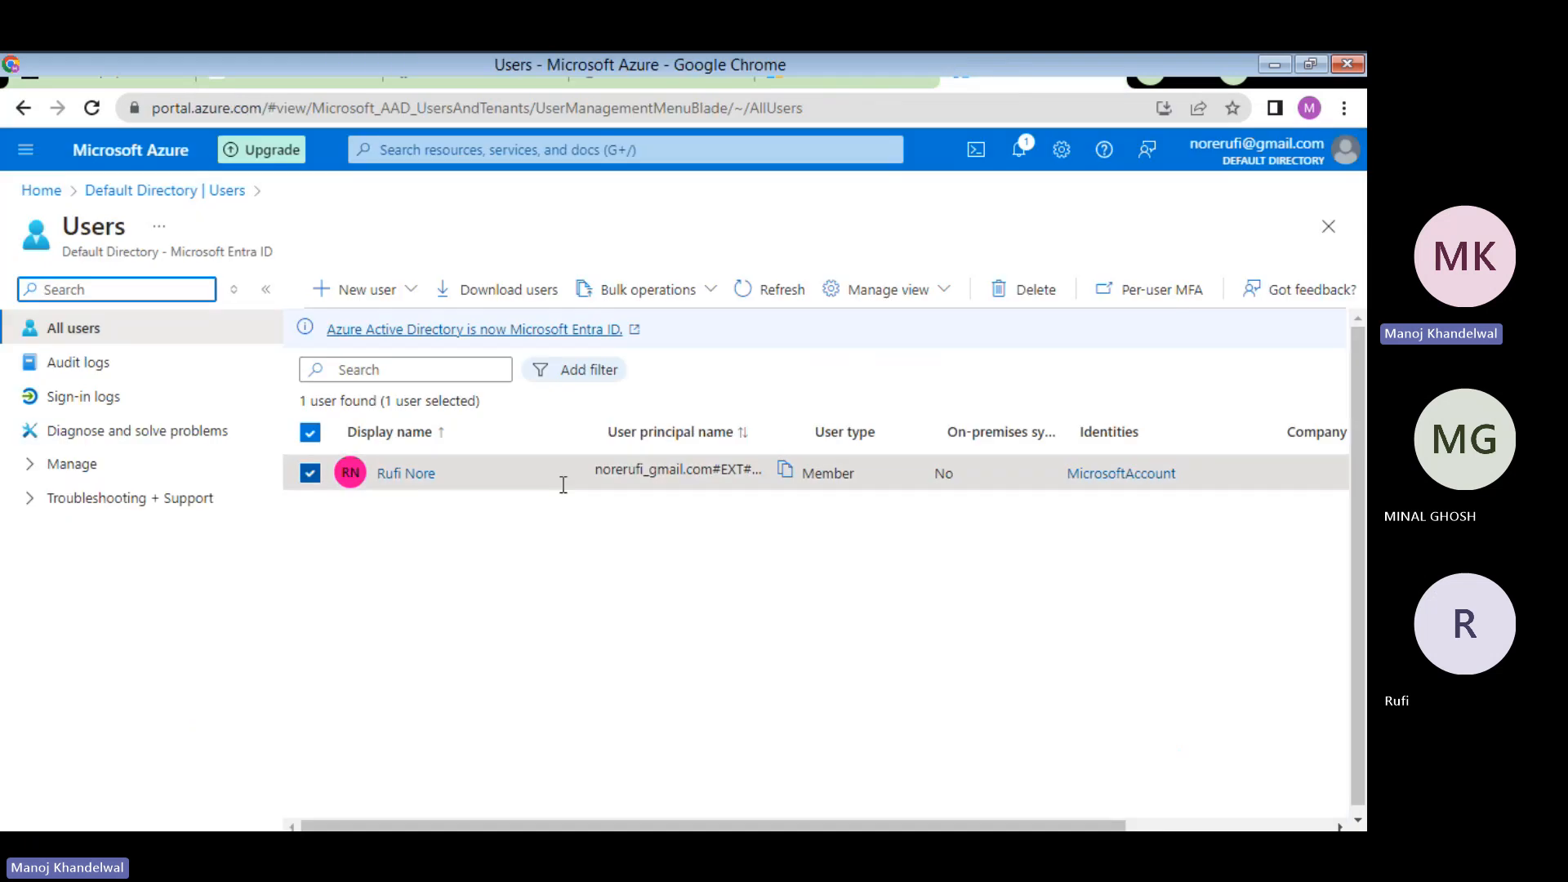
{"action": "left_click", "coordinate": [400, 476]}
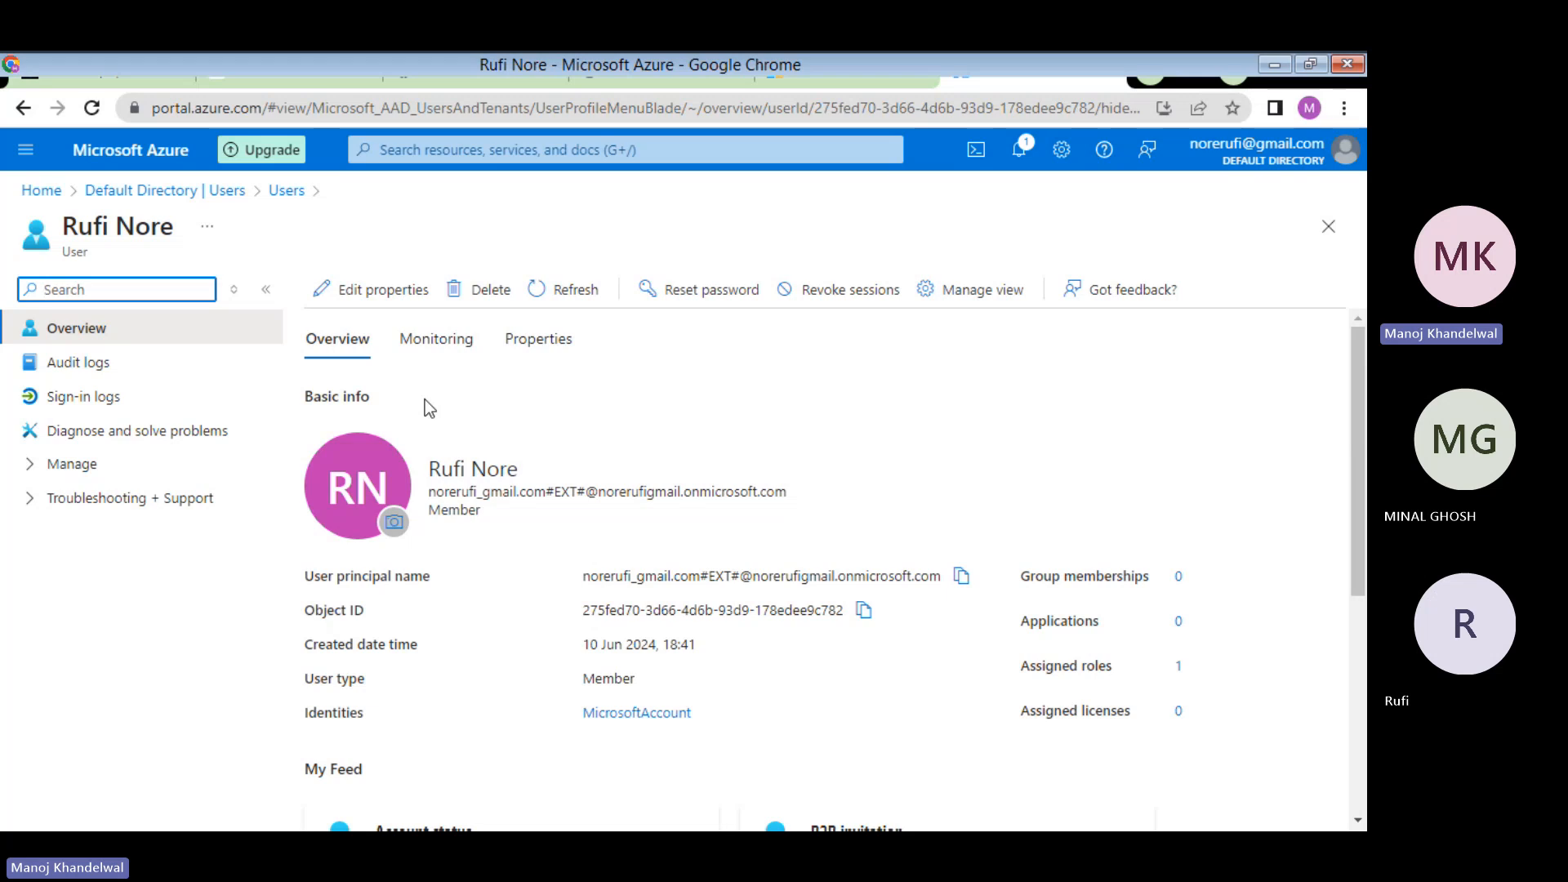
{"action": "left_click", "coordinate": [371, 289]}
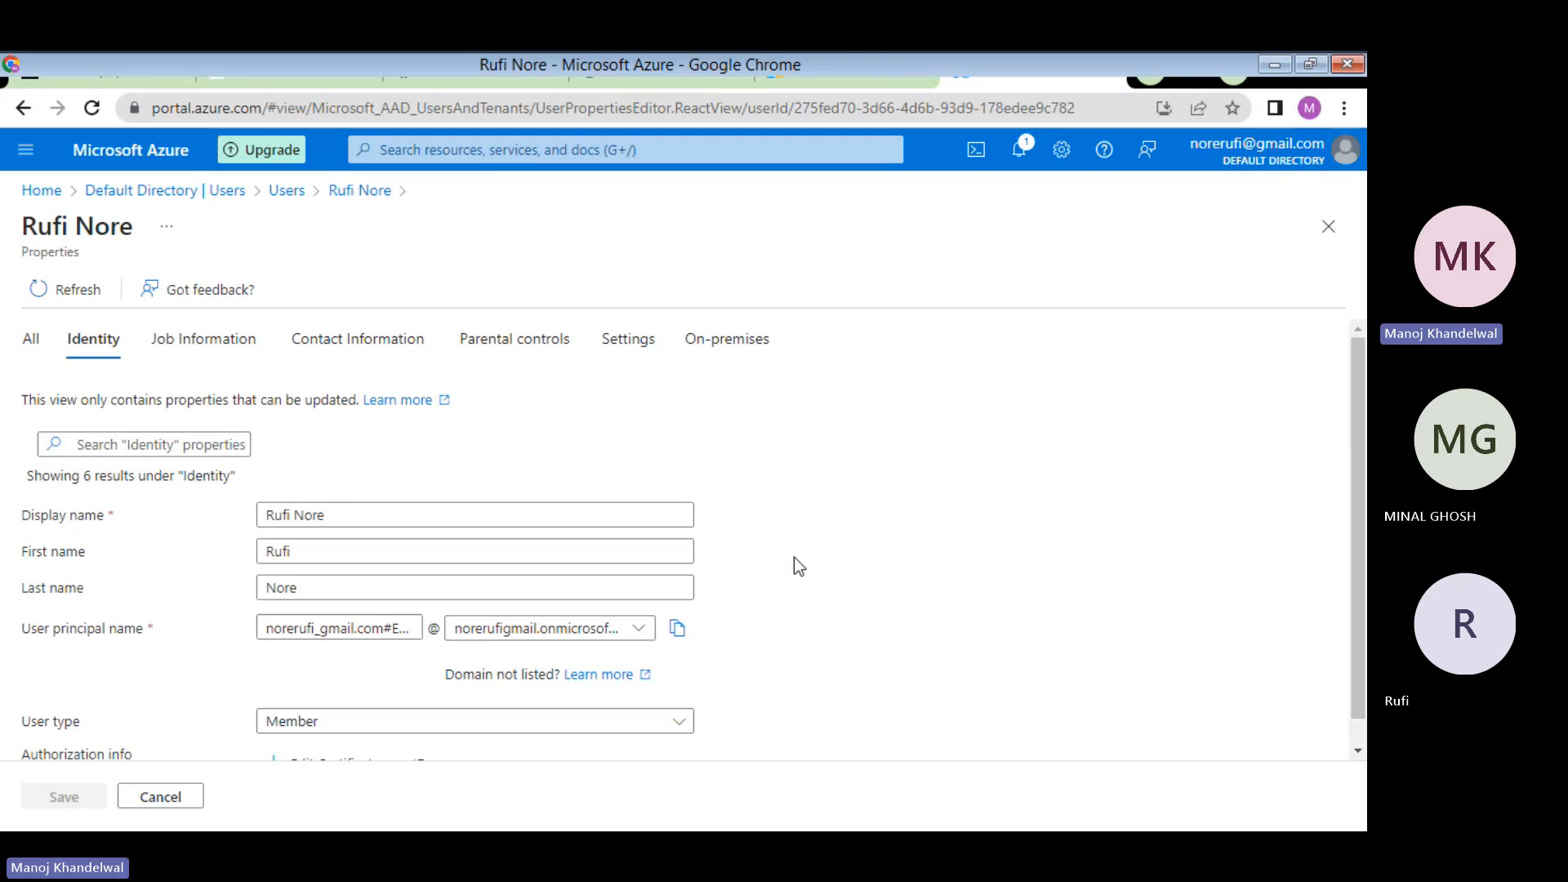
{"action": "scroll", "coordinate": [798, 566], "scroll_direction": "down", "scroll_amount": 1}
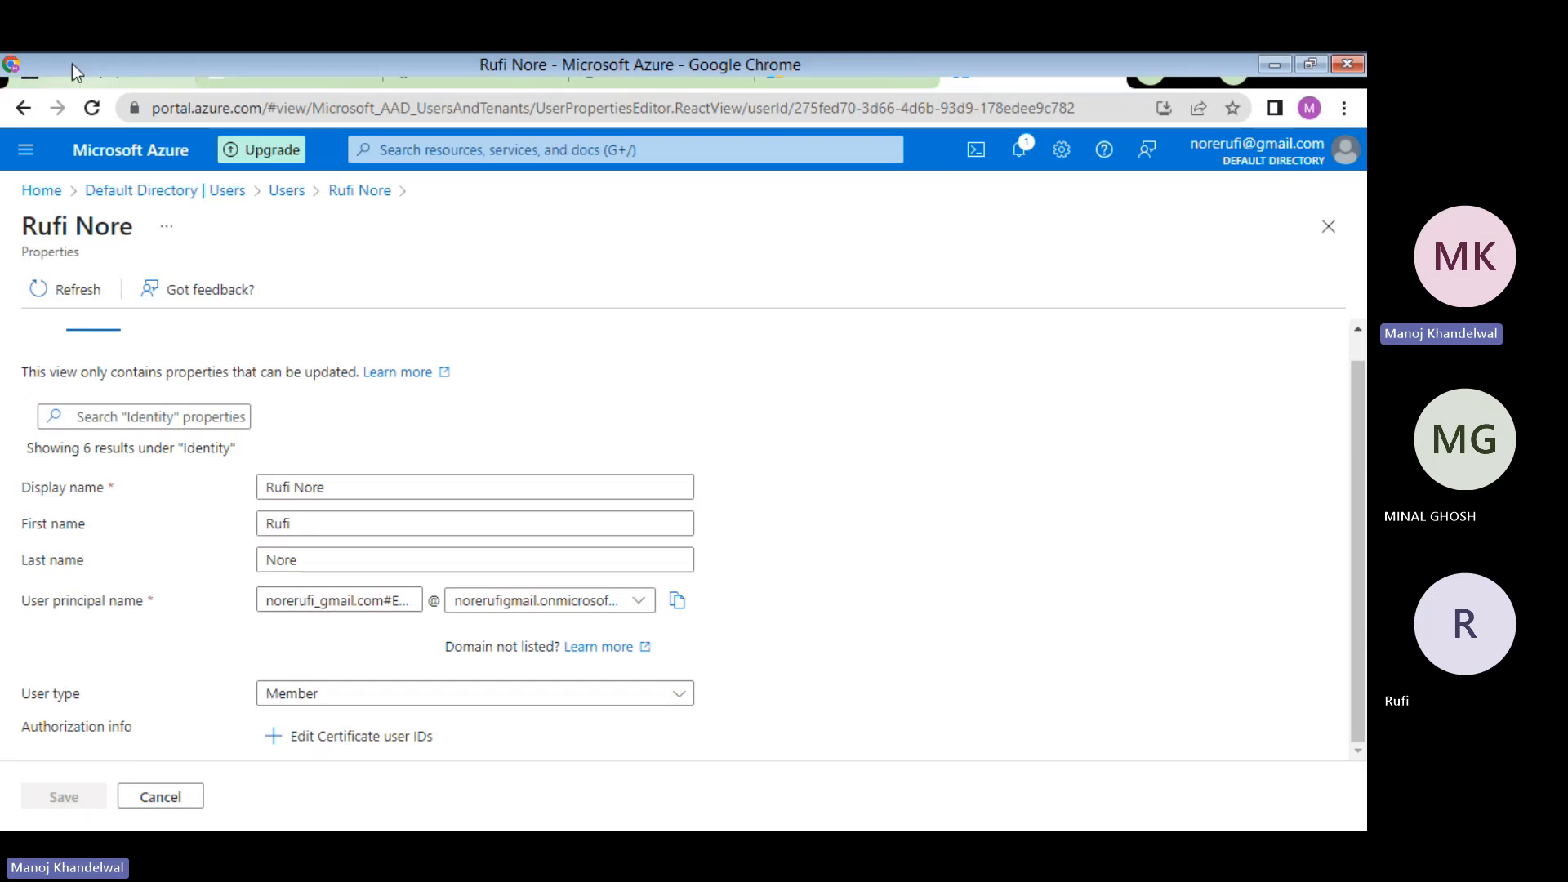
{"action": "left_click", "coordinate": [285, 191]}
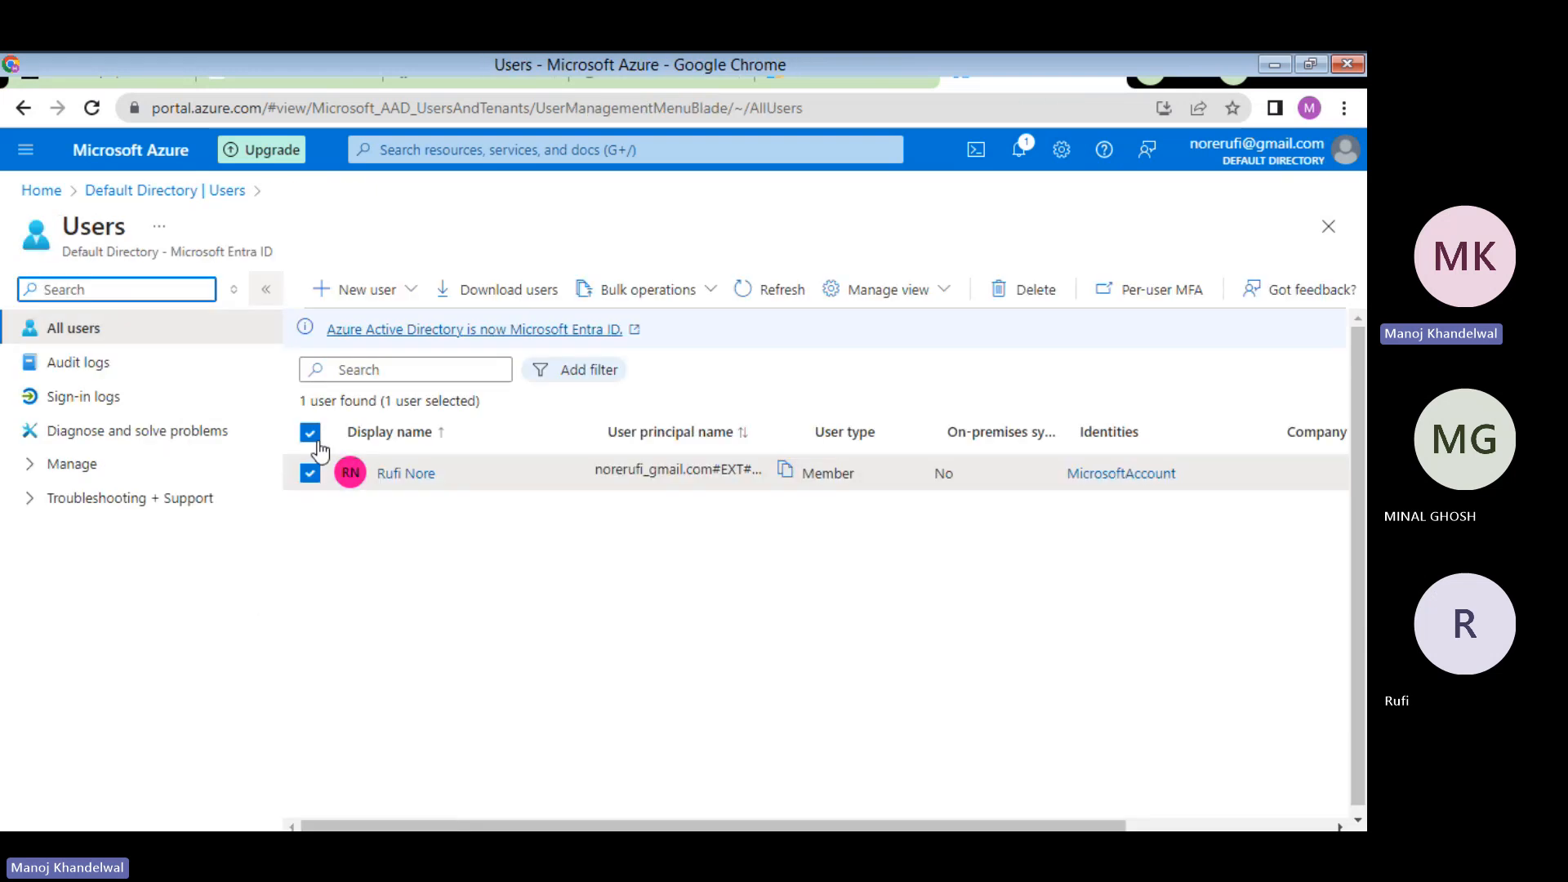
{"action": "left_click", "coordinate": [403, 475]}
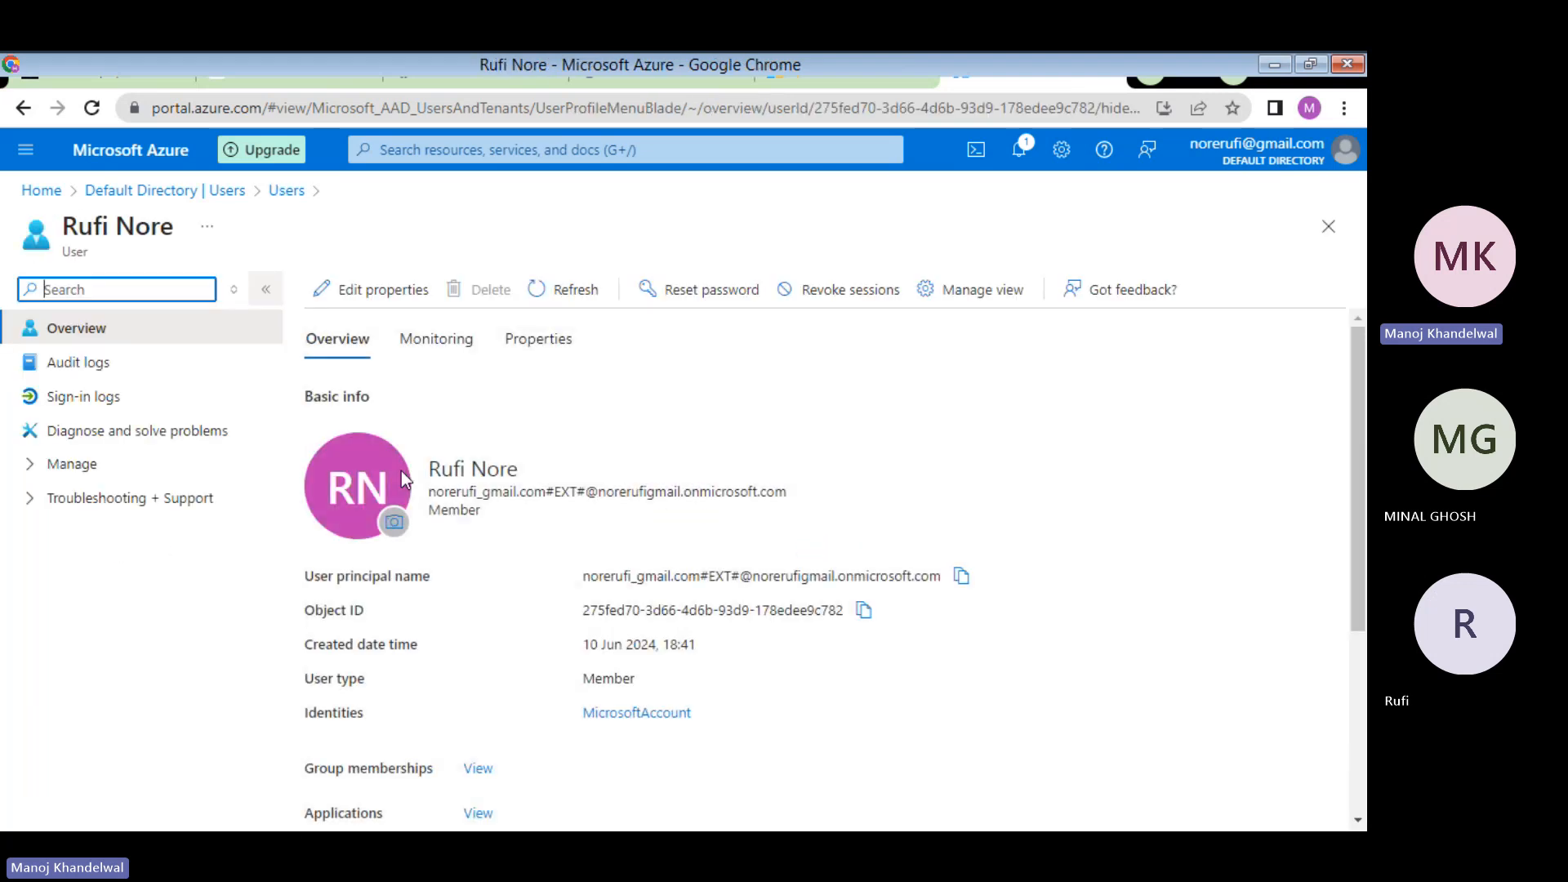
{"action": "scroll", "coordinate": [400, 471], "scroll_direction": "down", "scroll_amount": 4}
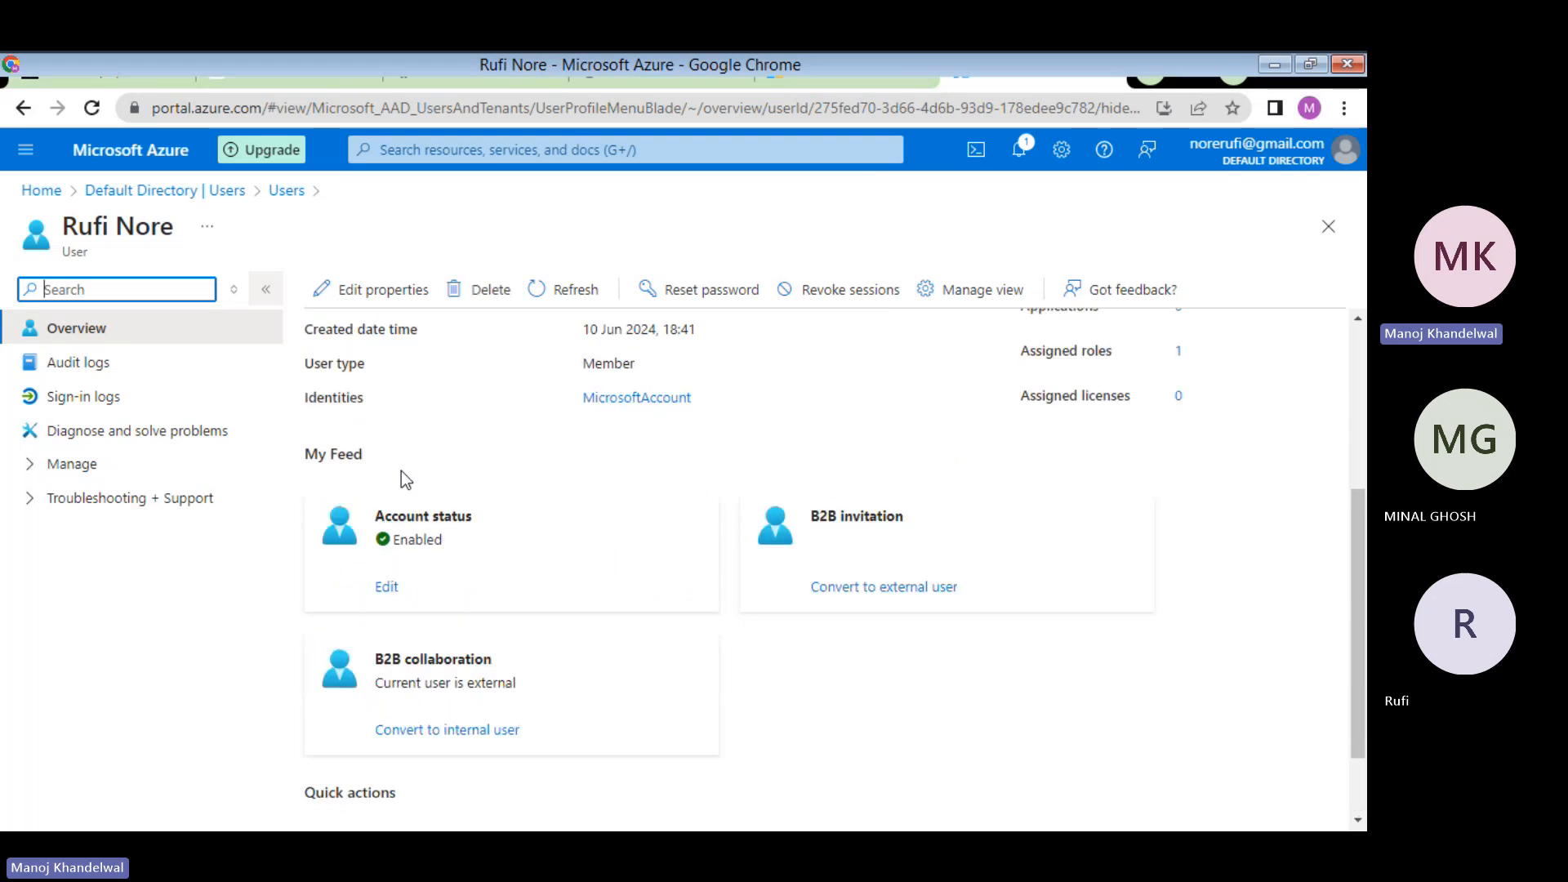
{"action": "scroll", "coordinate": [400, 470], "scroll_direction": "down", "scroll_amount": 2}
{"action": "scroll", "coordinate": [401, 474], "scroll_direction": "up", "scroll_amount": 3}
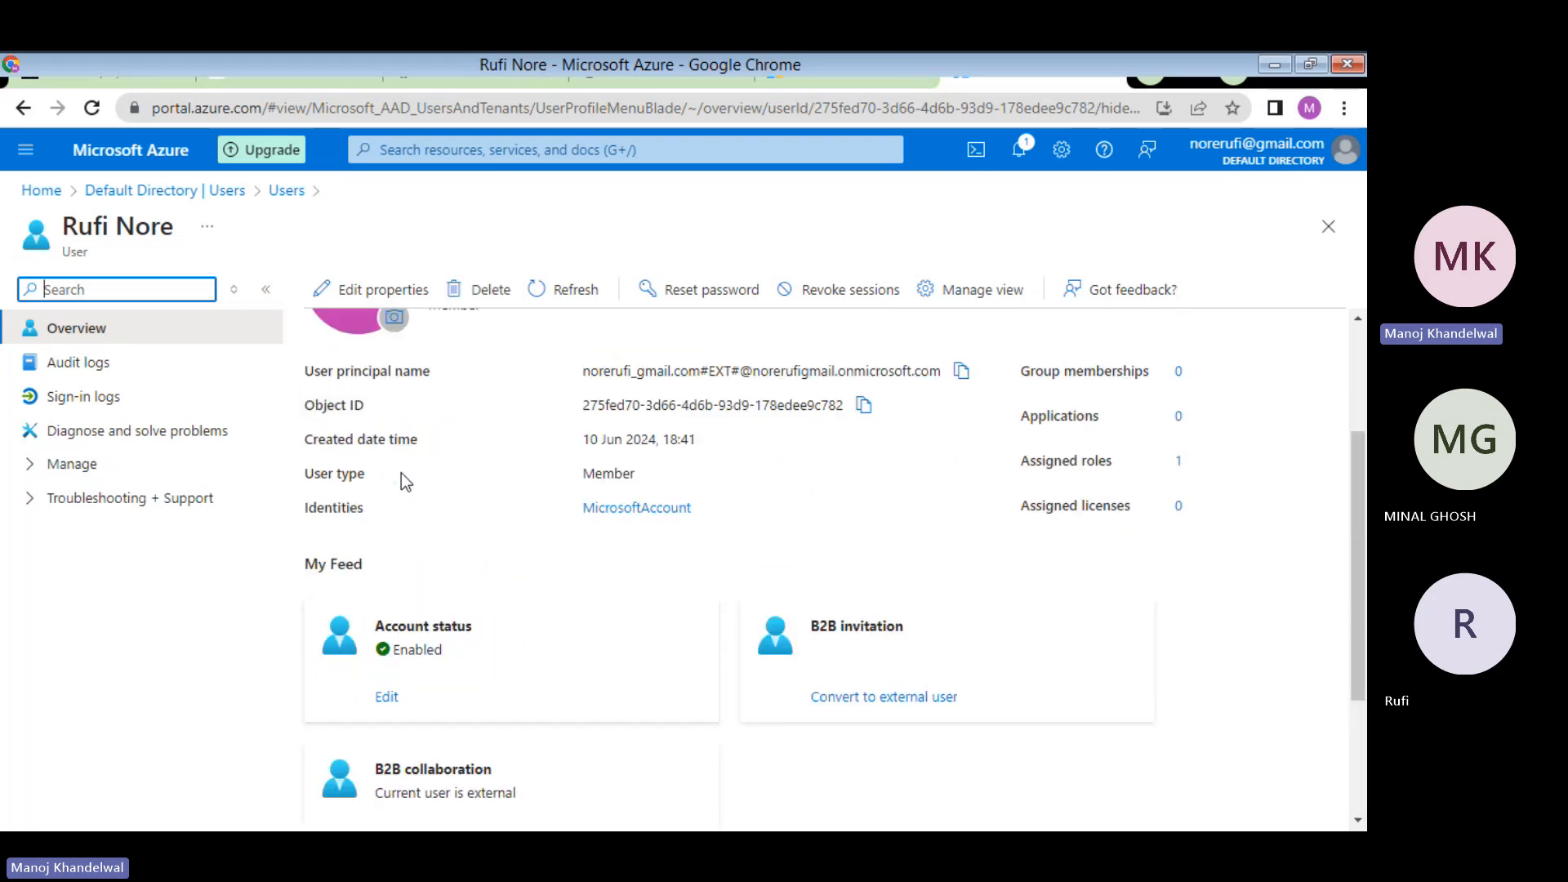
{"action": "scroll", "coordinate": [400, 475], "scroll_direction": "up", "scroll_amount": 3}
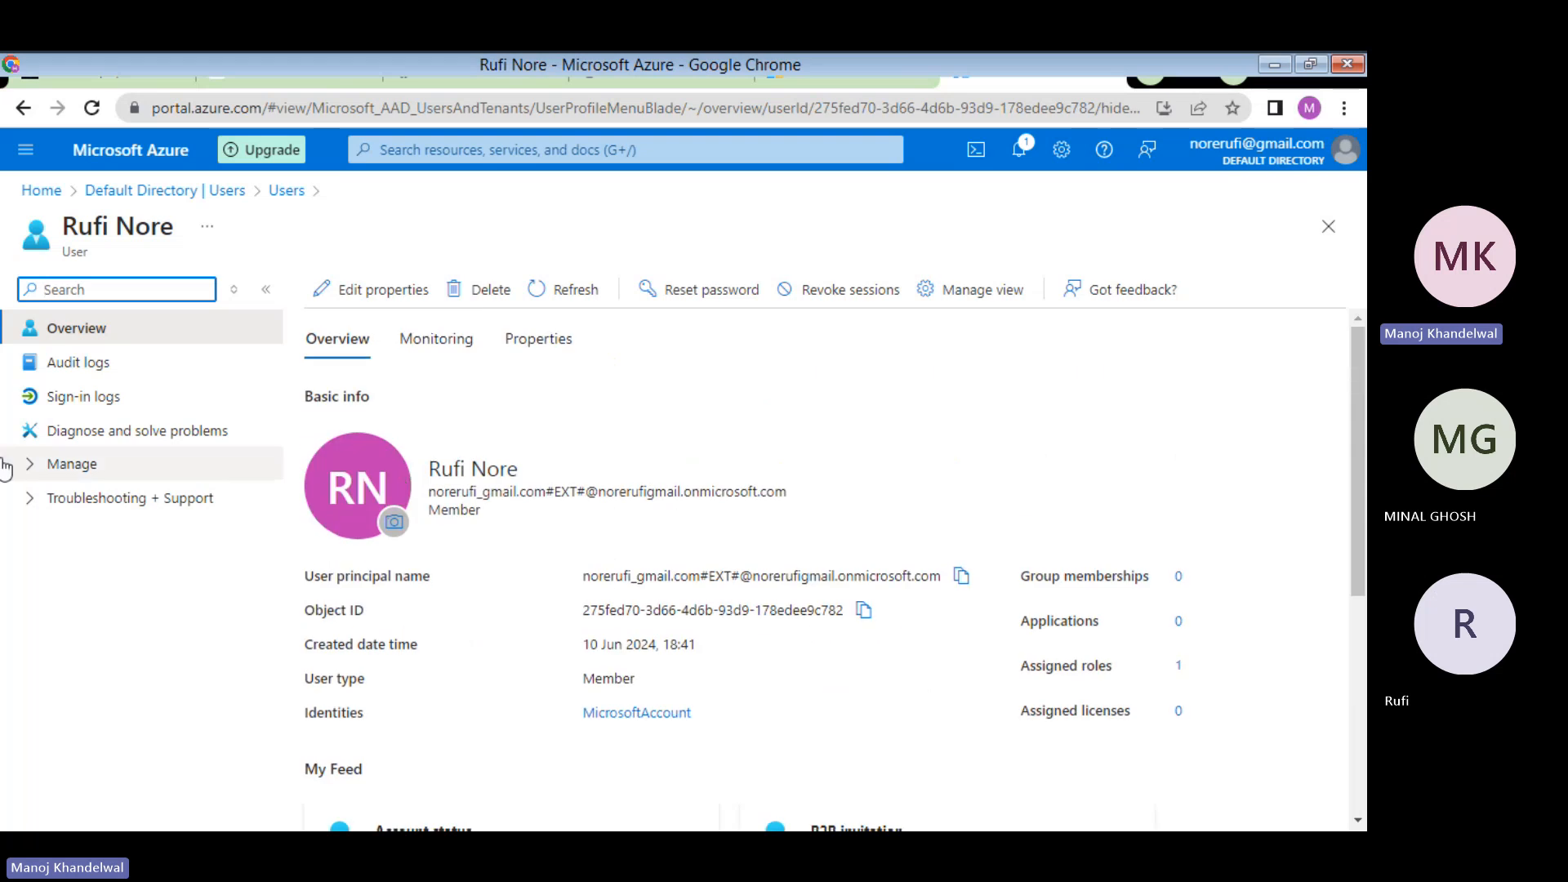
- Check the user's assigned roles, administrative units, groups, applications and devices, ending on 0 devices found
{"action": "left_click", "coordinate": [51, 473]}
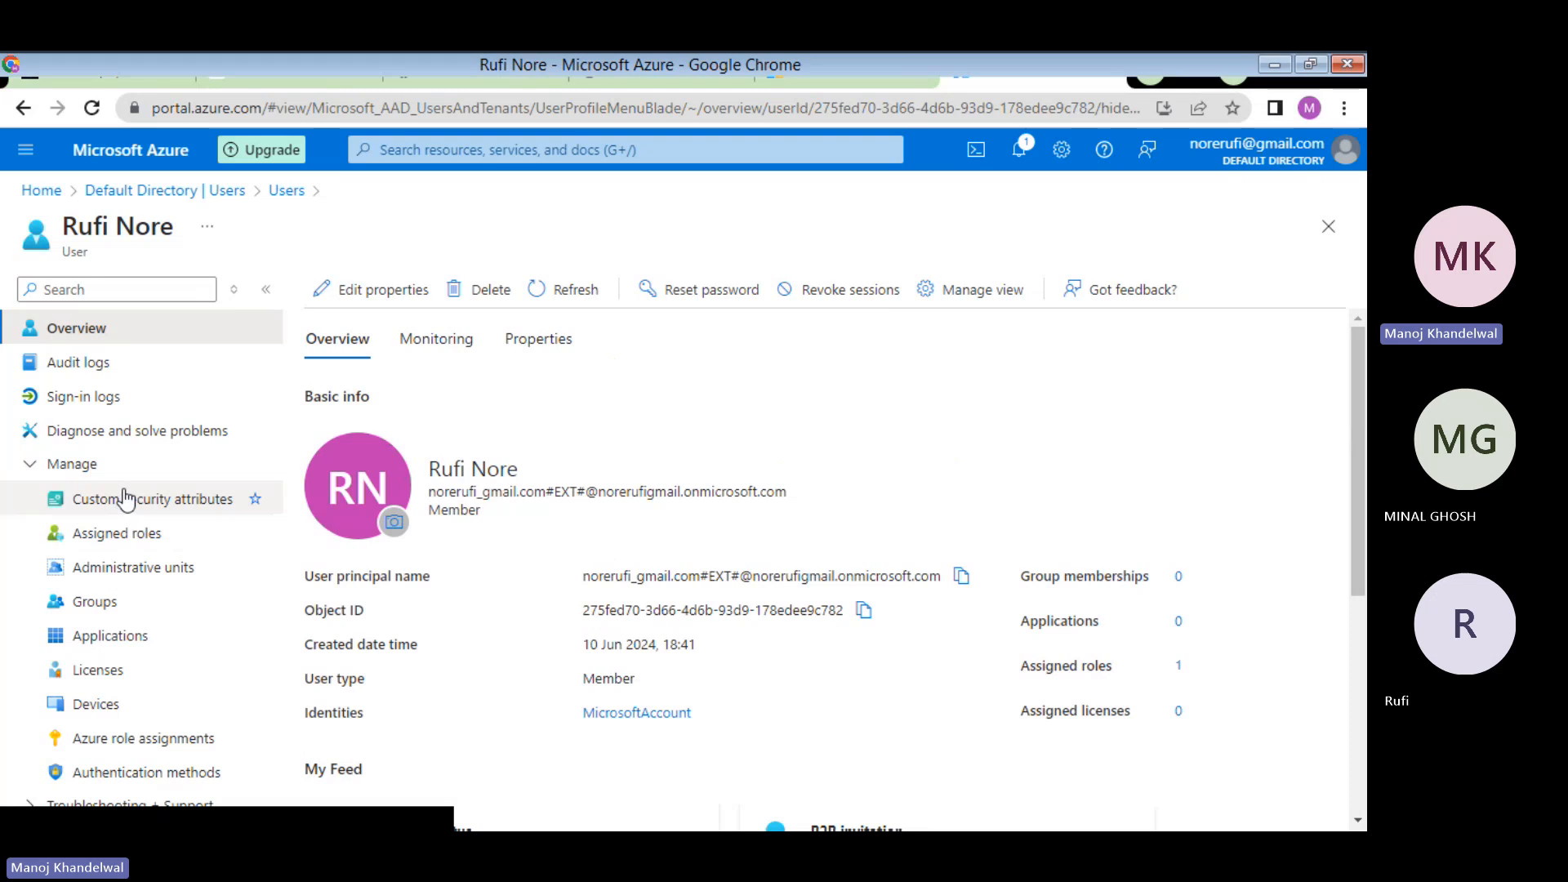
{"action": "left_click", "coordinate": [142, 537]}
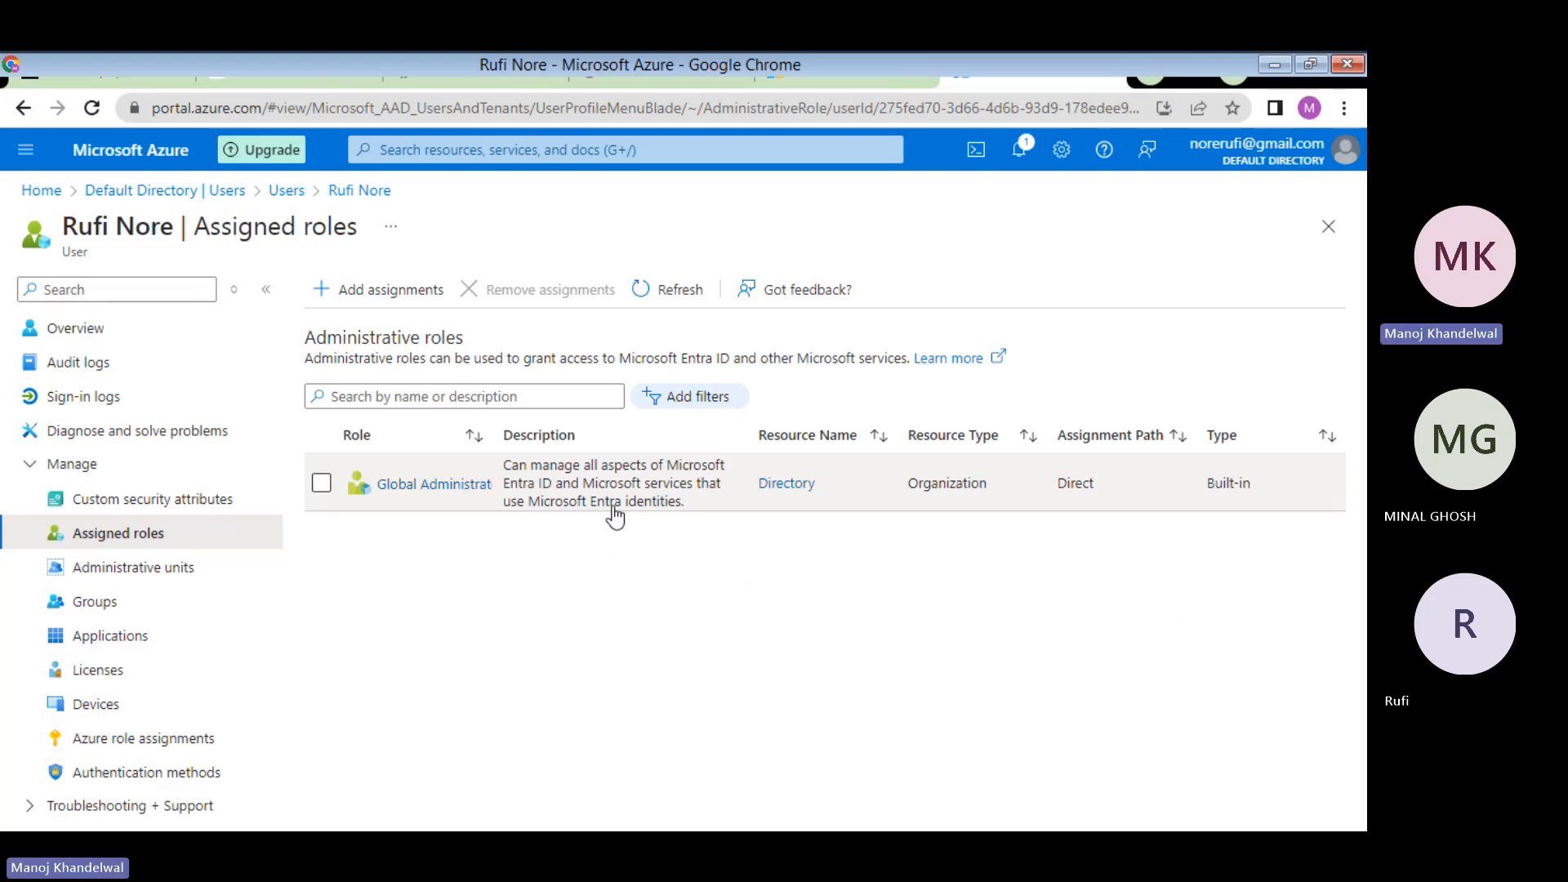
{"action": "left_click", "coordinate": [146, 572]}
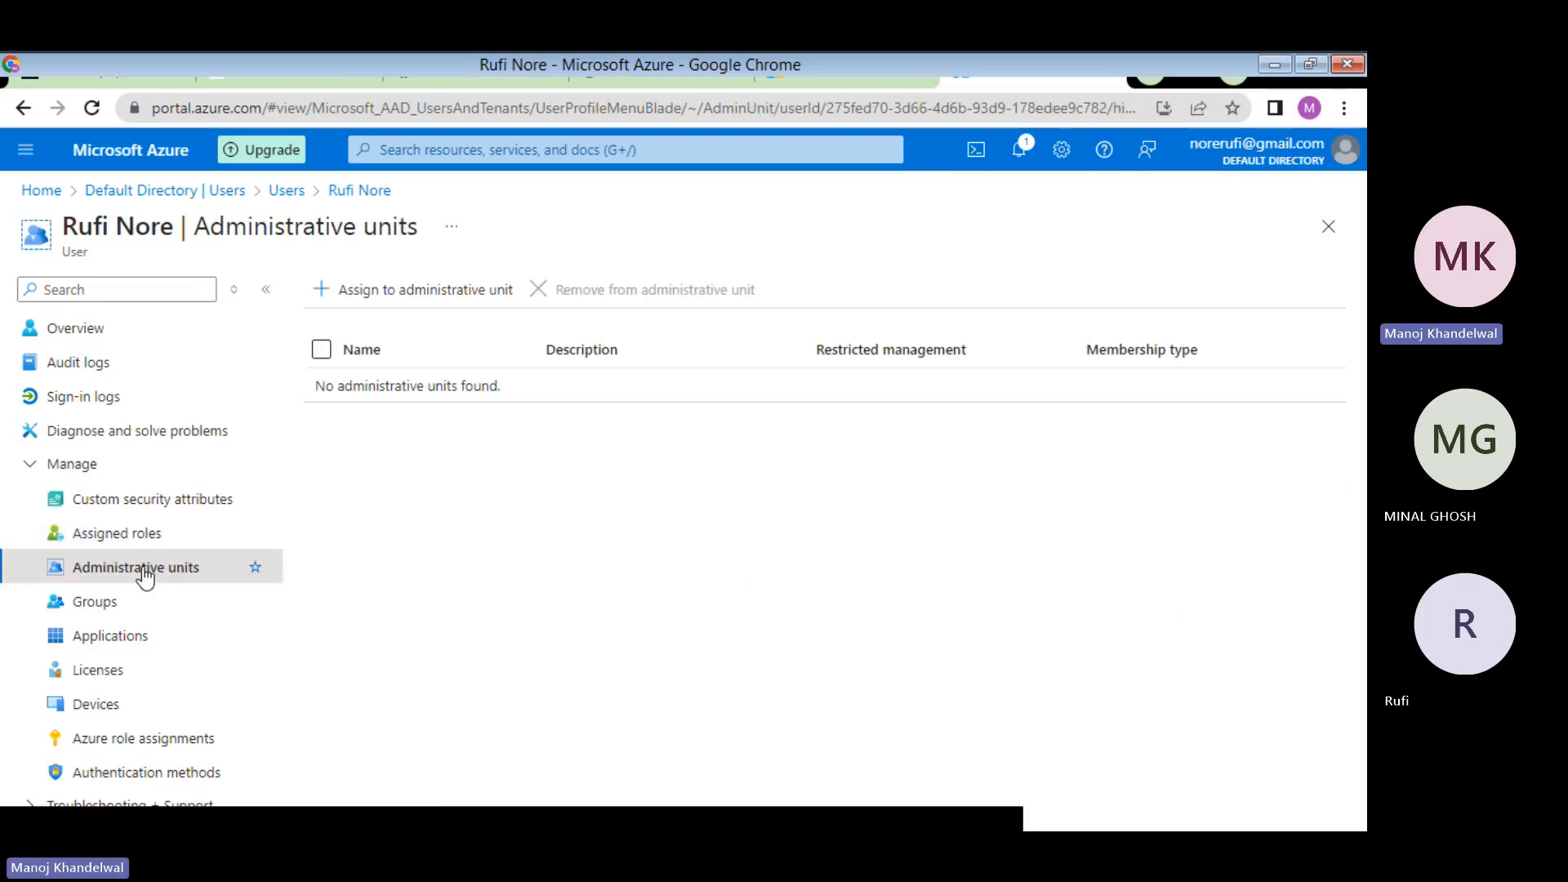
{"action": "left_click", "coordinate": [102, 608]}
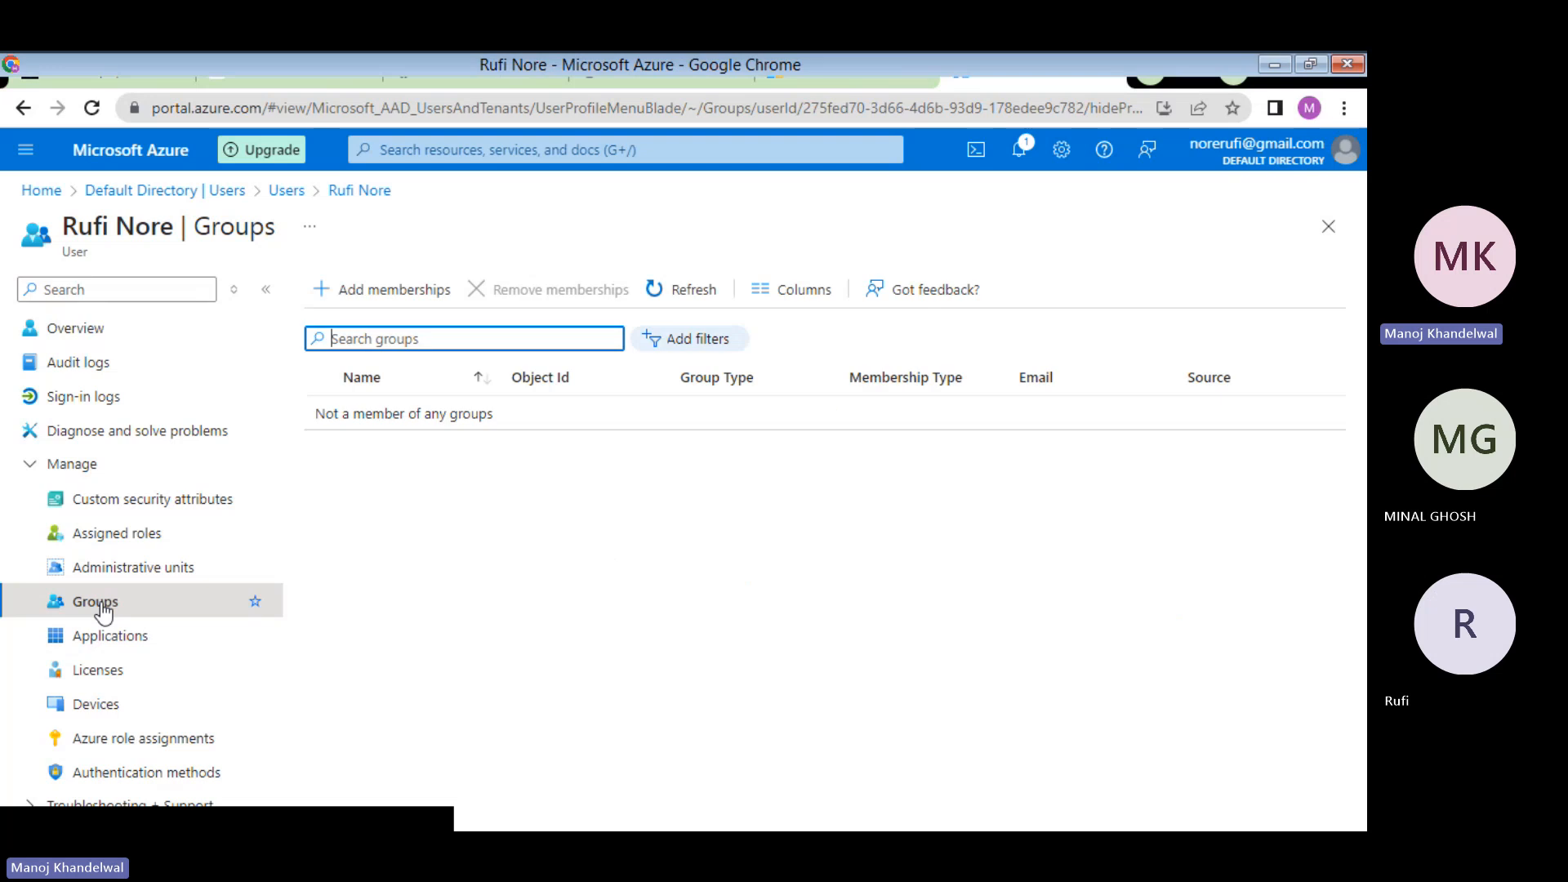
{"action": "left_click", "coordinate": [91, 646]}
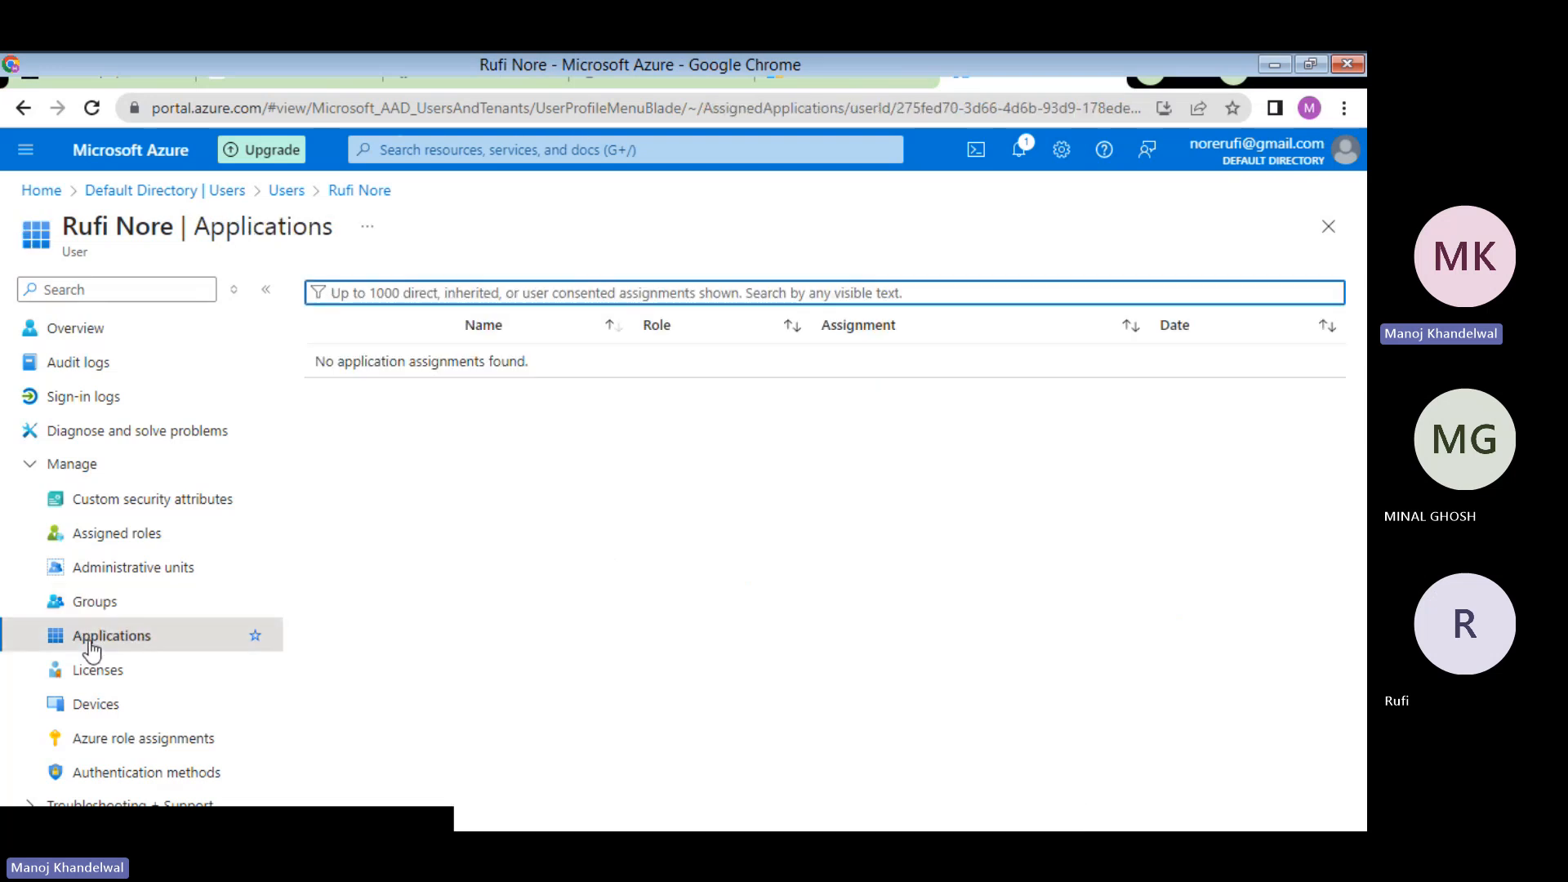
{"action": "left_click", "coordinate": [107, 705]}
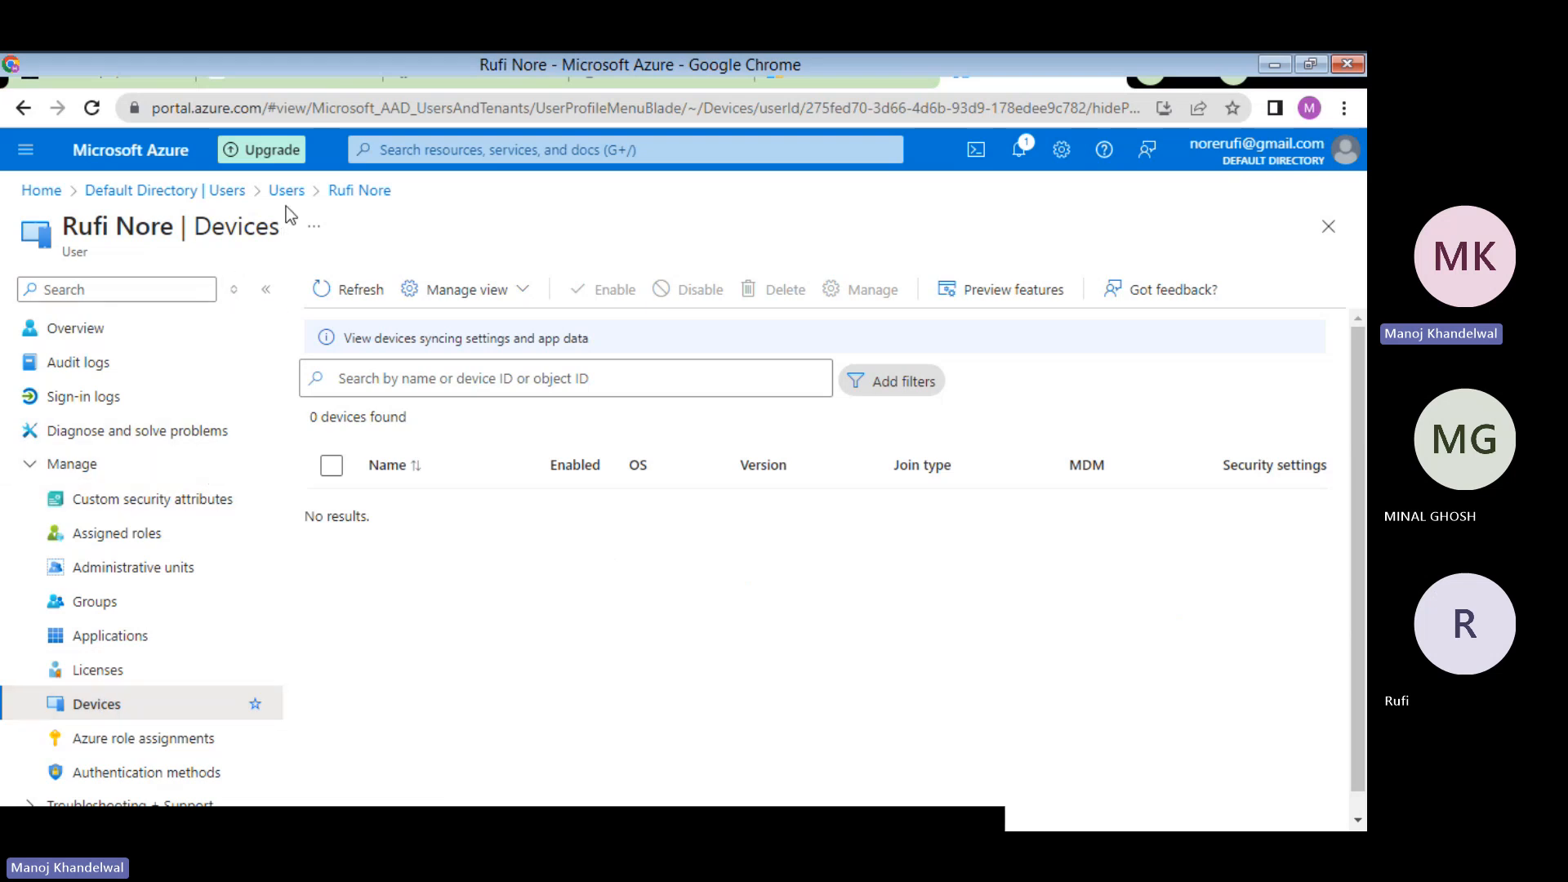
- Confirm Default Directory is the only, current directory in portal settings, then return Home
{"action": "left_click", "coordinate": [1056, 162]}
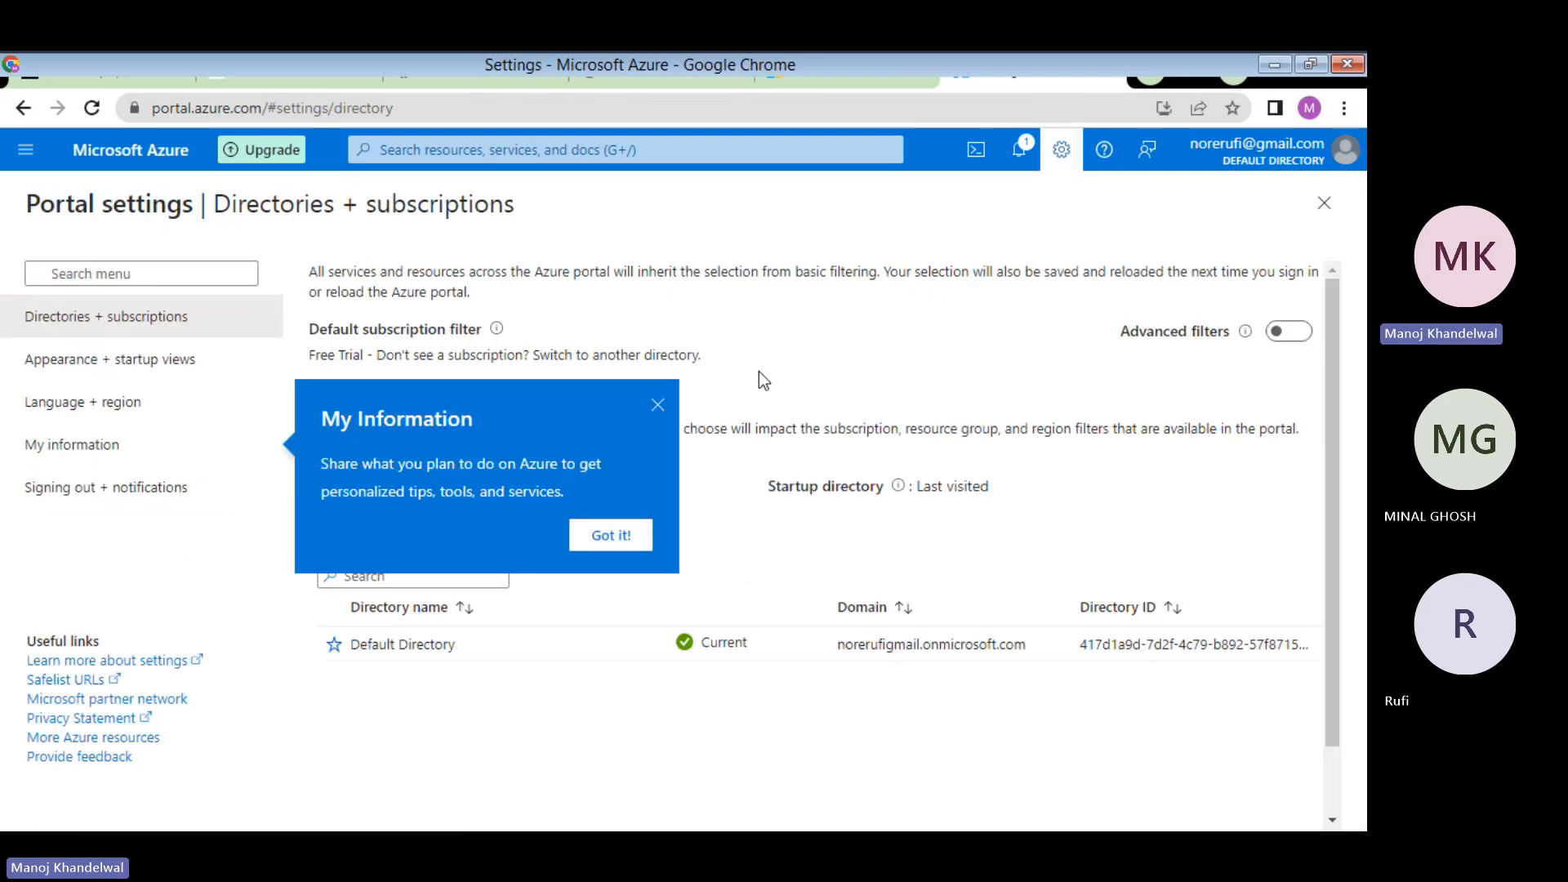
{"action": "left_click", "coordinate": [657, 404]}
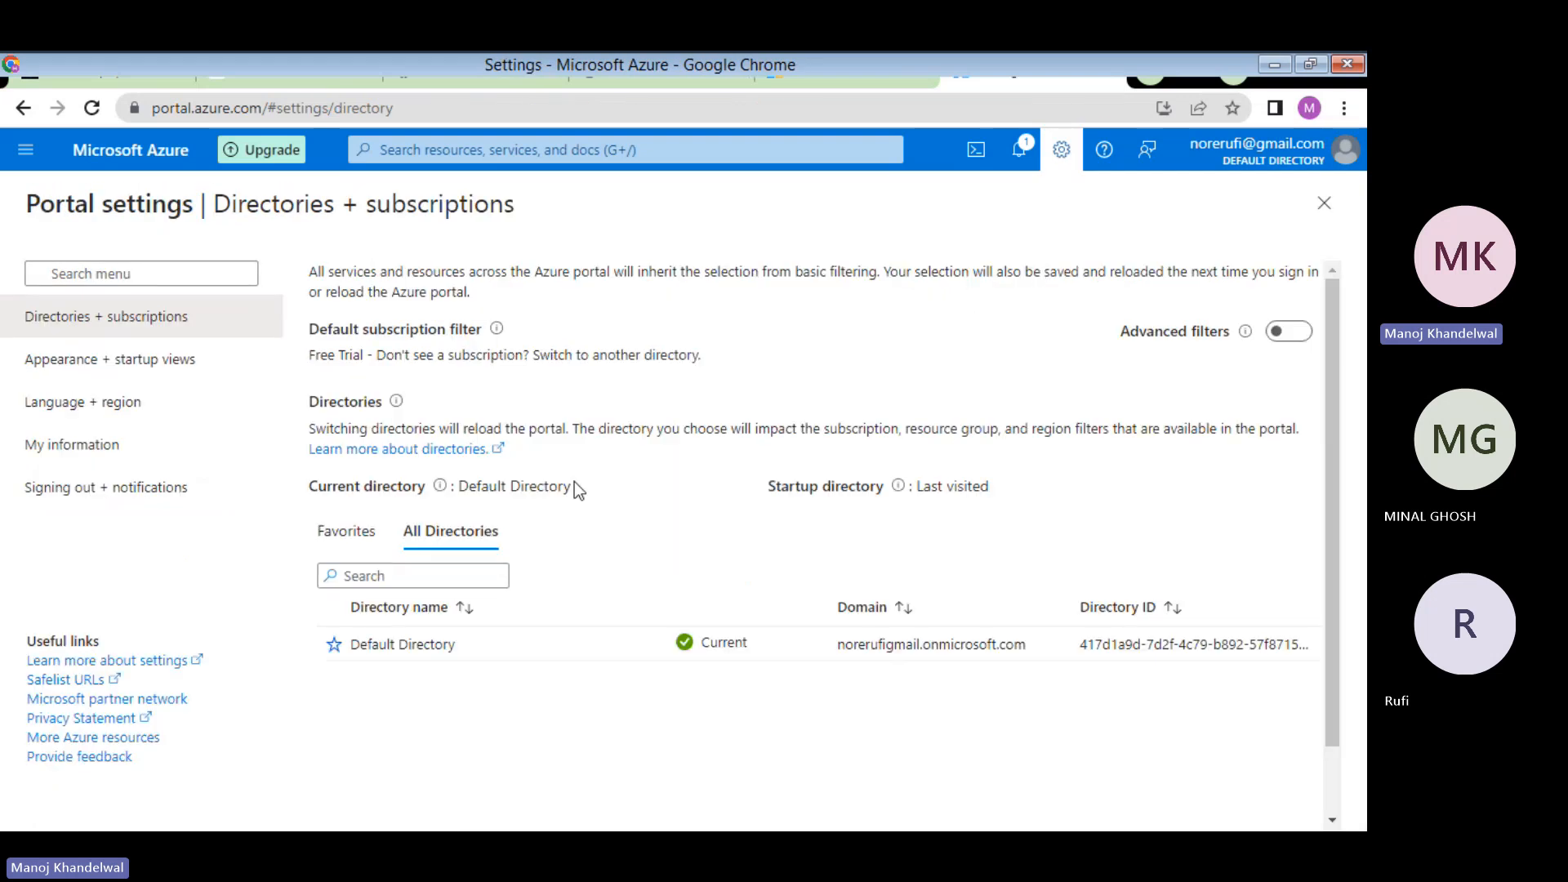
{"action": "scroll", "coordinate": [585, 608], "scroll_direction": "down", "scroll_amount": 2}
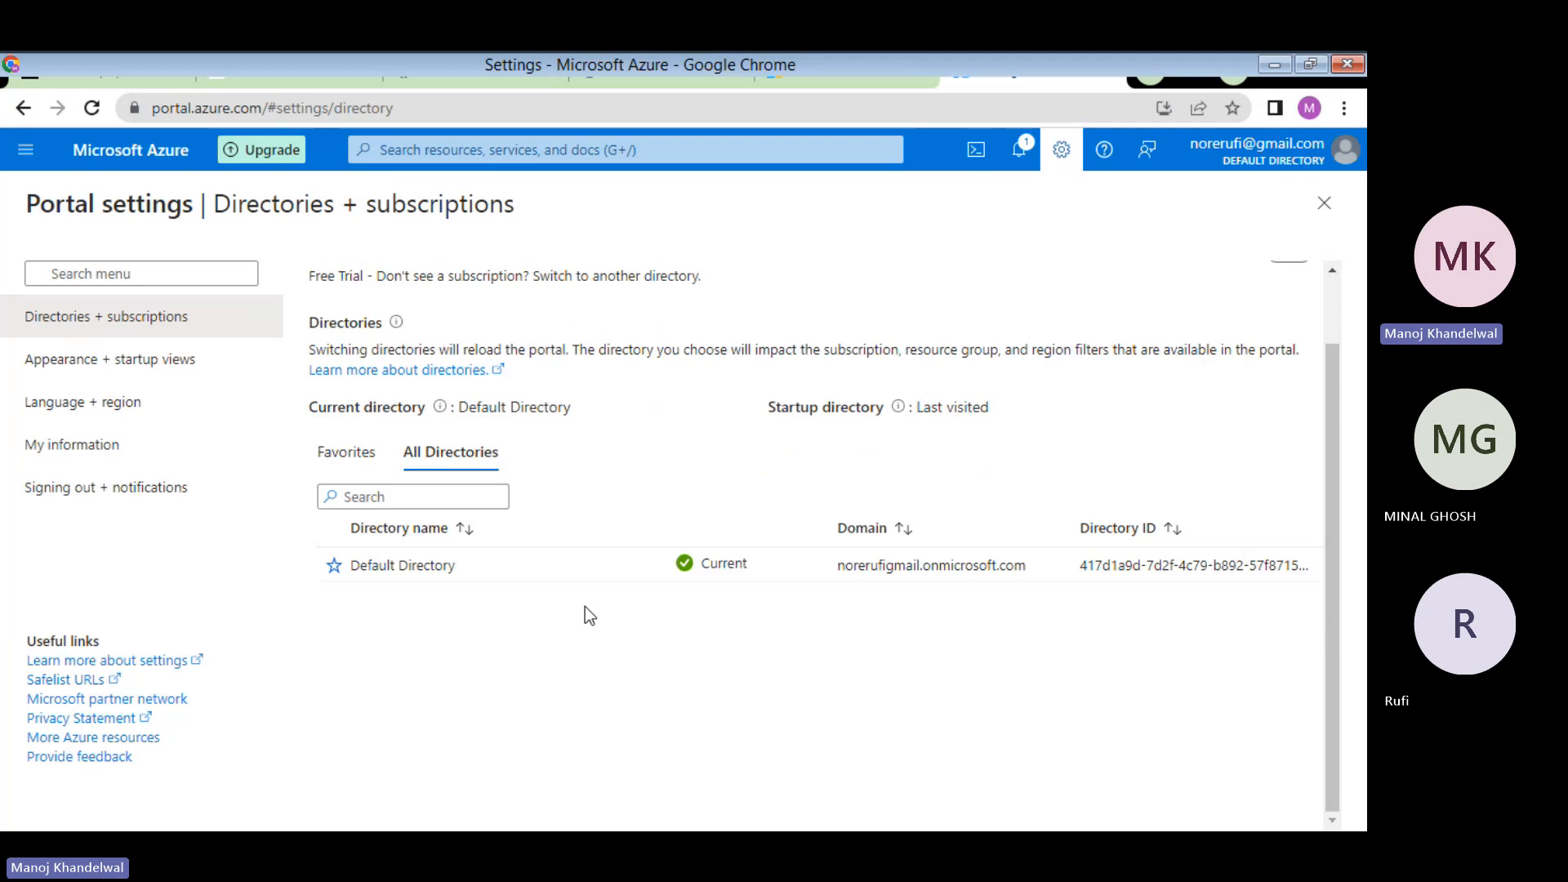
{"action": "scroll", "coordinate": [585, 608], "scroll_direction": "up", "scroll_amount": 2}
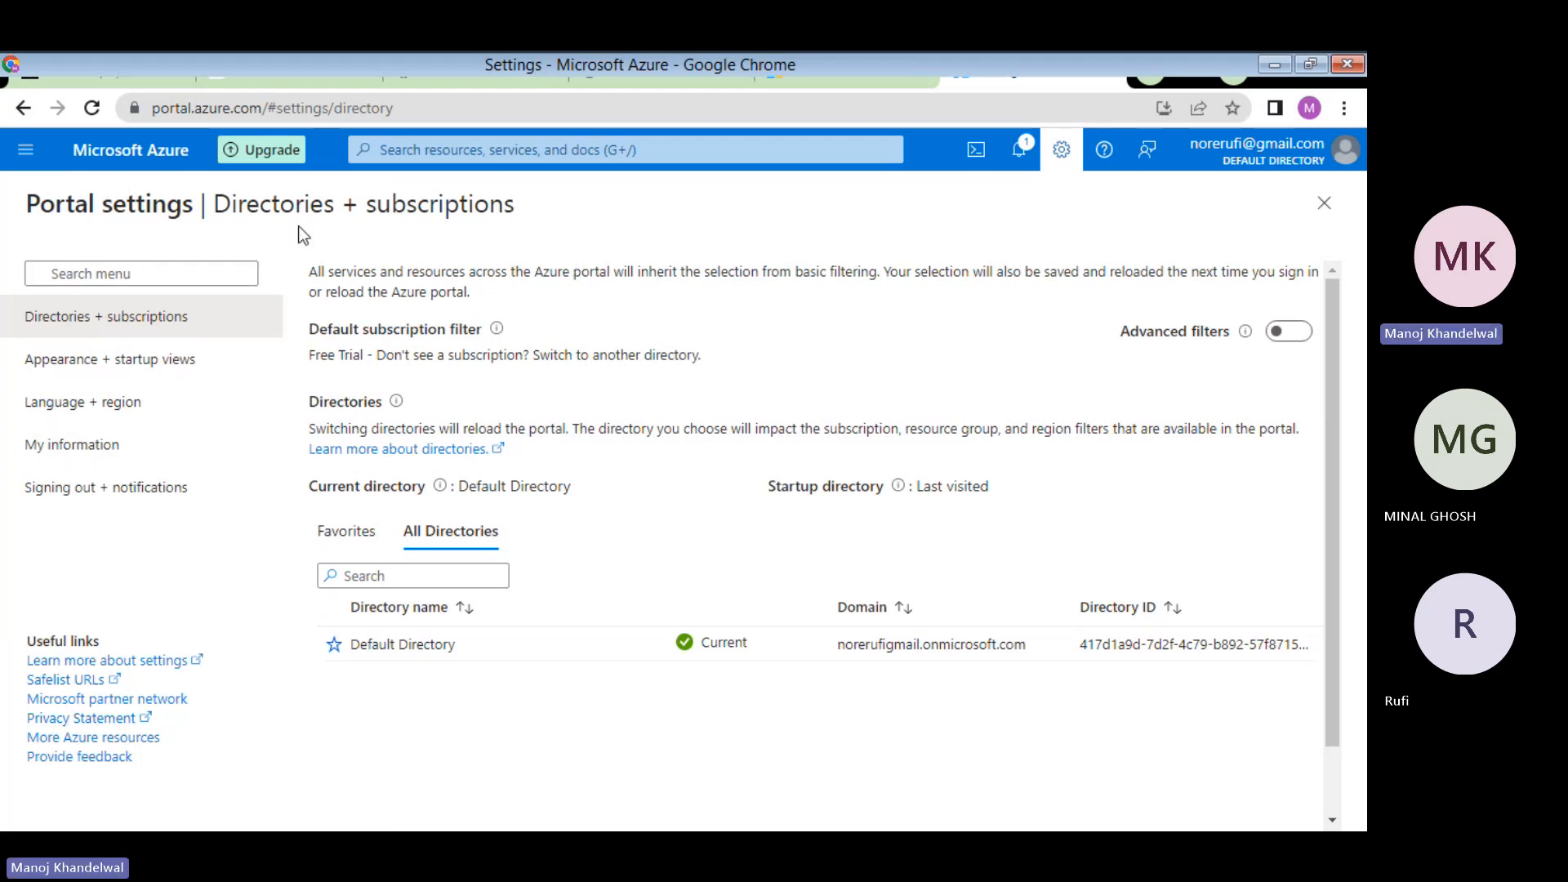
{"action": "left_click", "coordinate": [137, 155]}
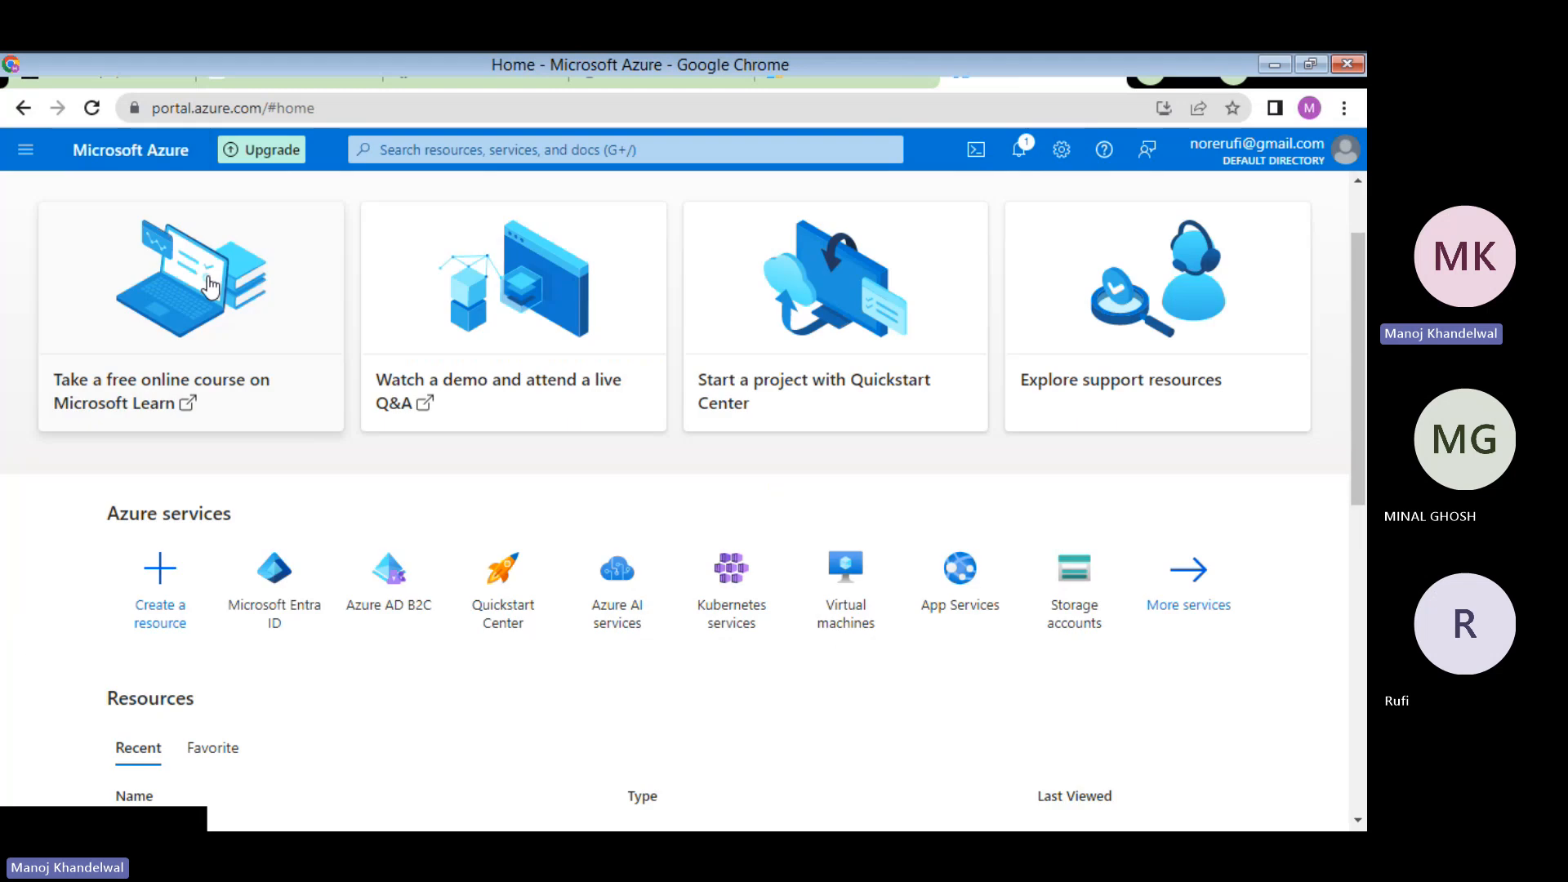
- Open Microsoft Entra ID from recent services and go to its Users list, checking the PDF on the way
{"action": "left_click", "coordinate": [480, 151]}
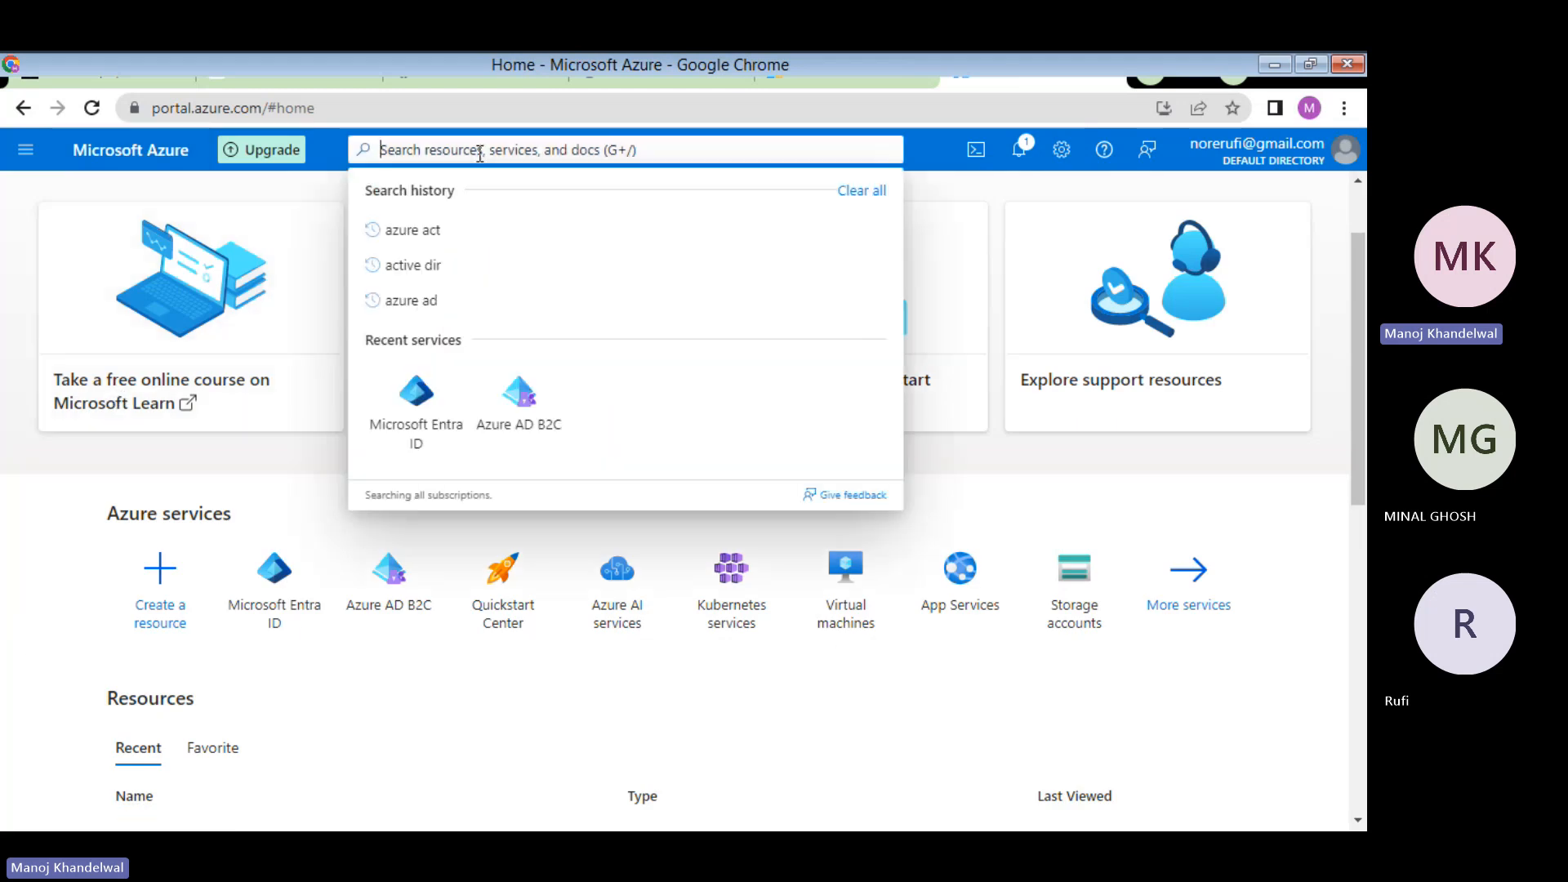
{"action": "left_click", "coordinate": [413, 399]}
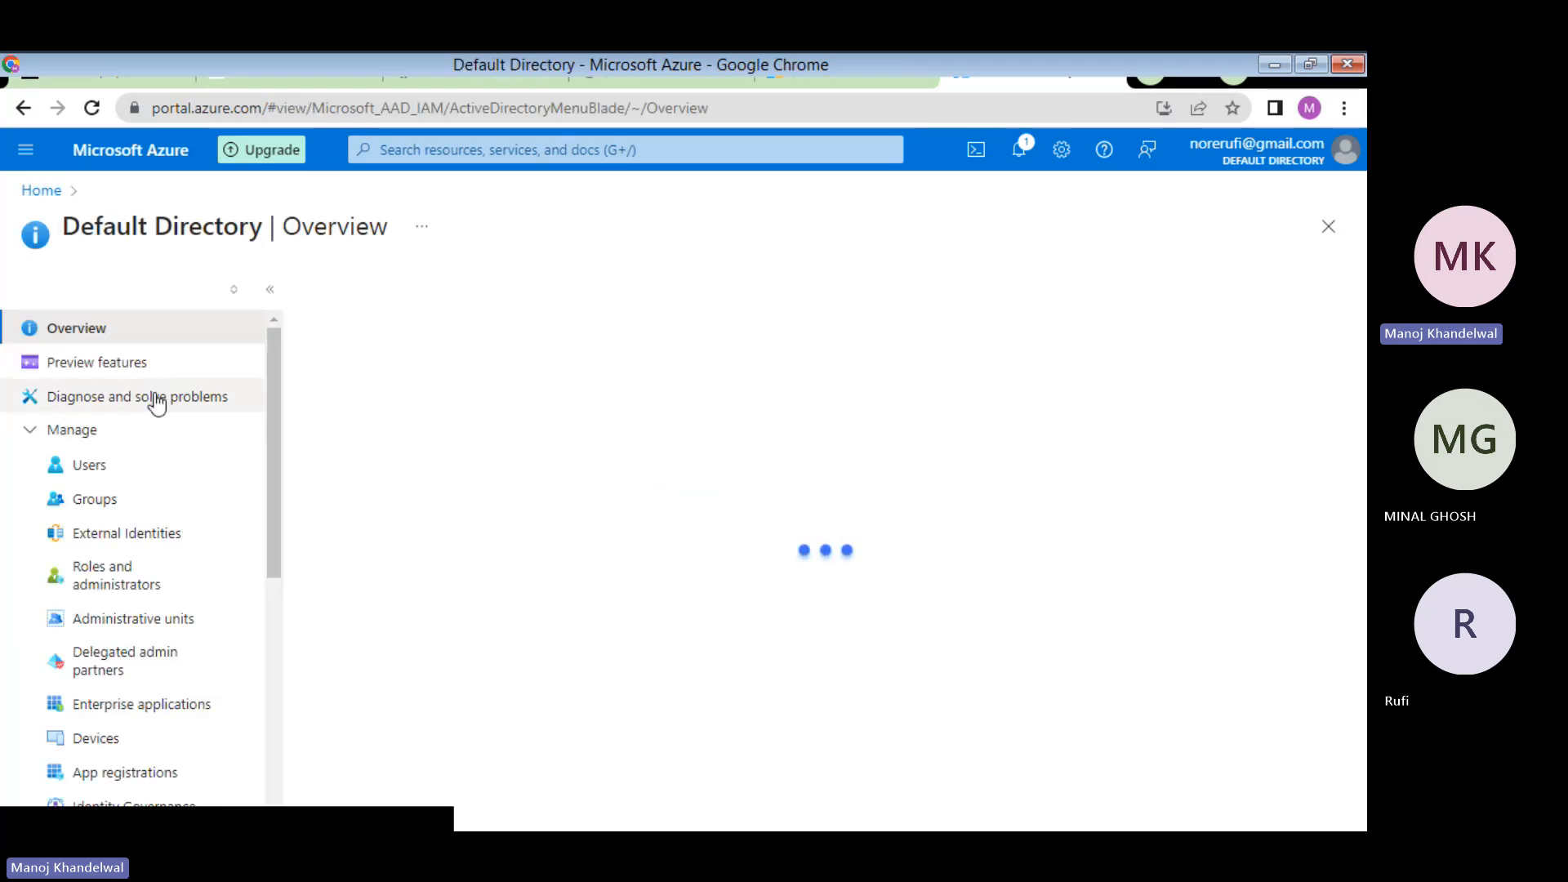
{"action": "left_click", "coordinate": [675, 72]}
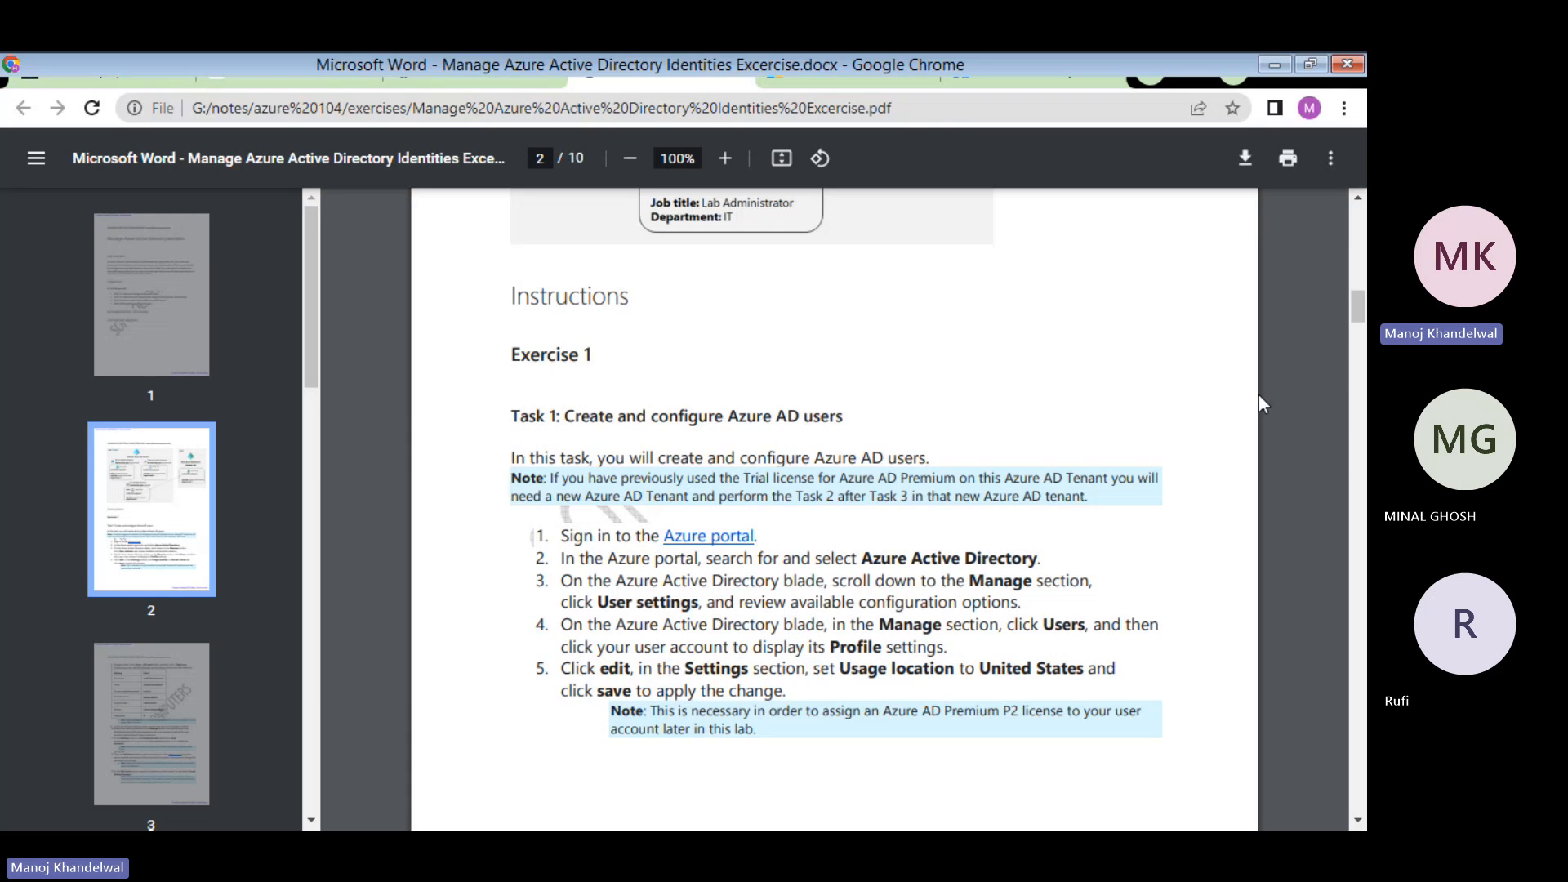
{"action": "left_click", "coordinate": [1016, 73]}
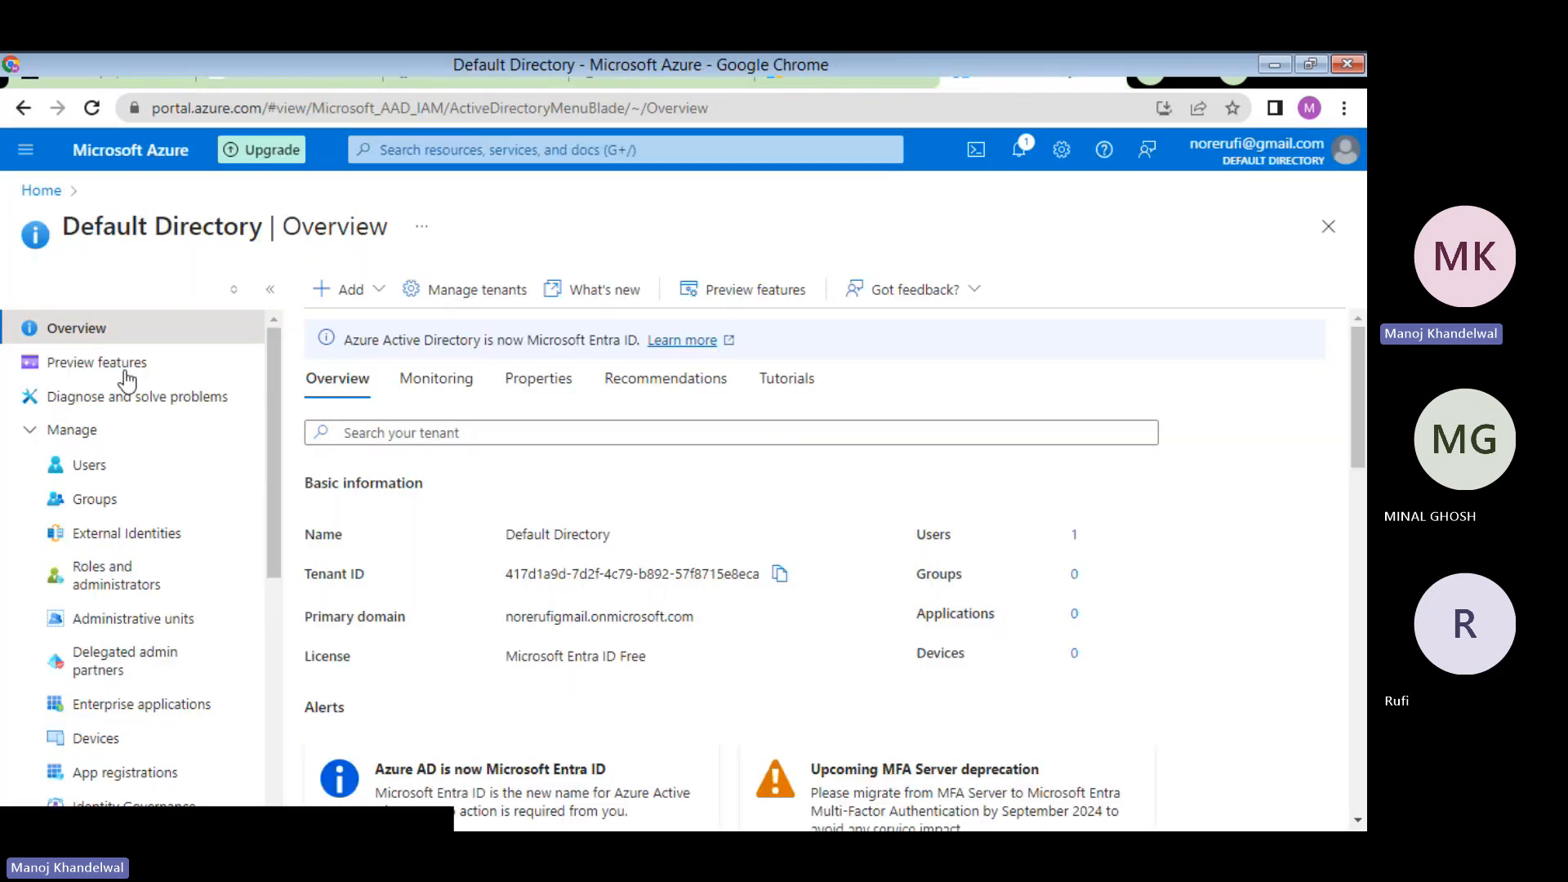
{"action": "left_click", "coordinate": [91, 464]}
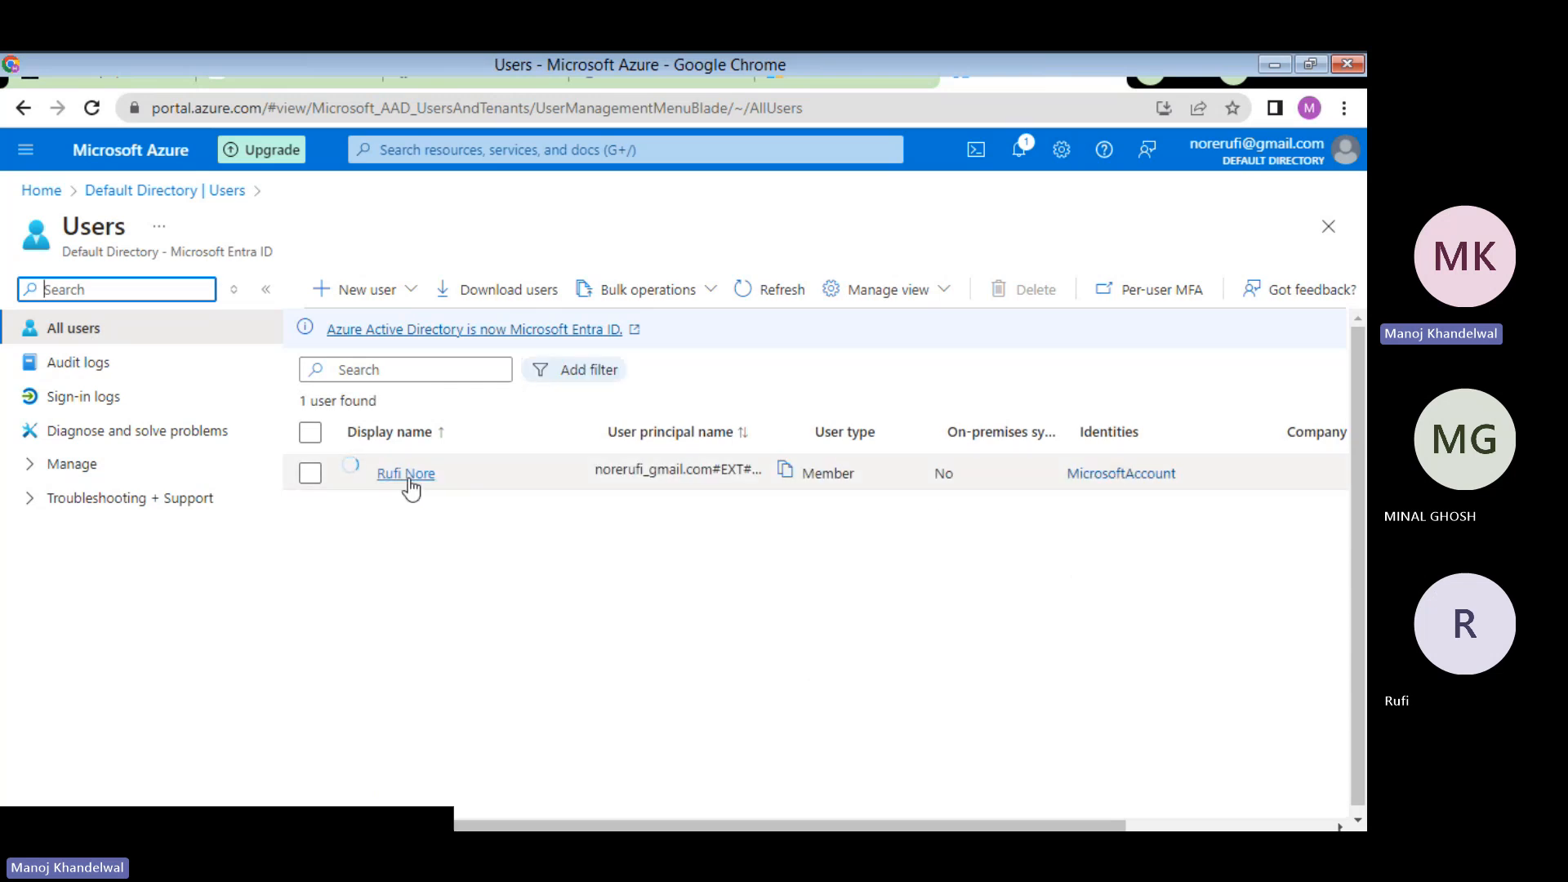
- Open the existing member user's profile and choose Edit properties
{"action": "left_click", "coordinate": [407, 476]}
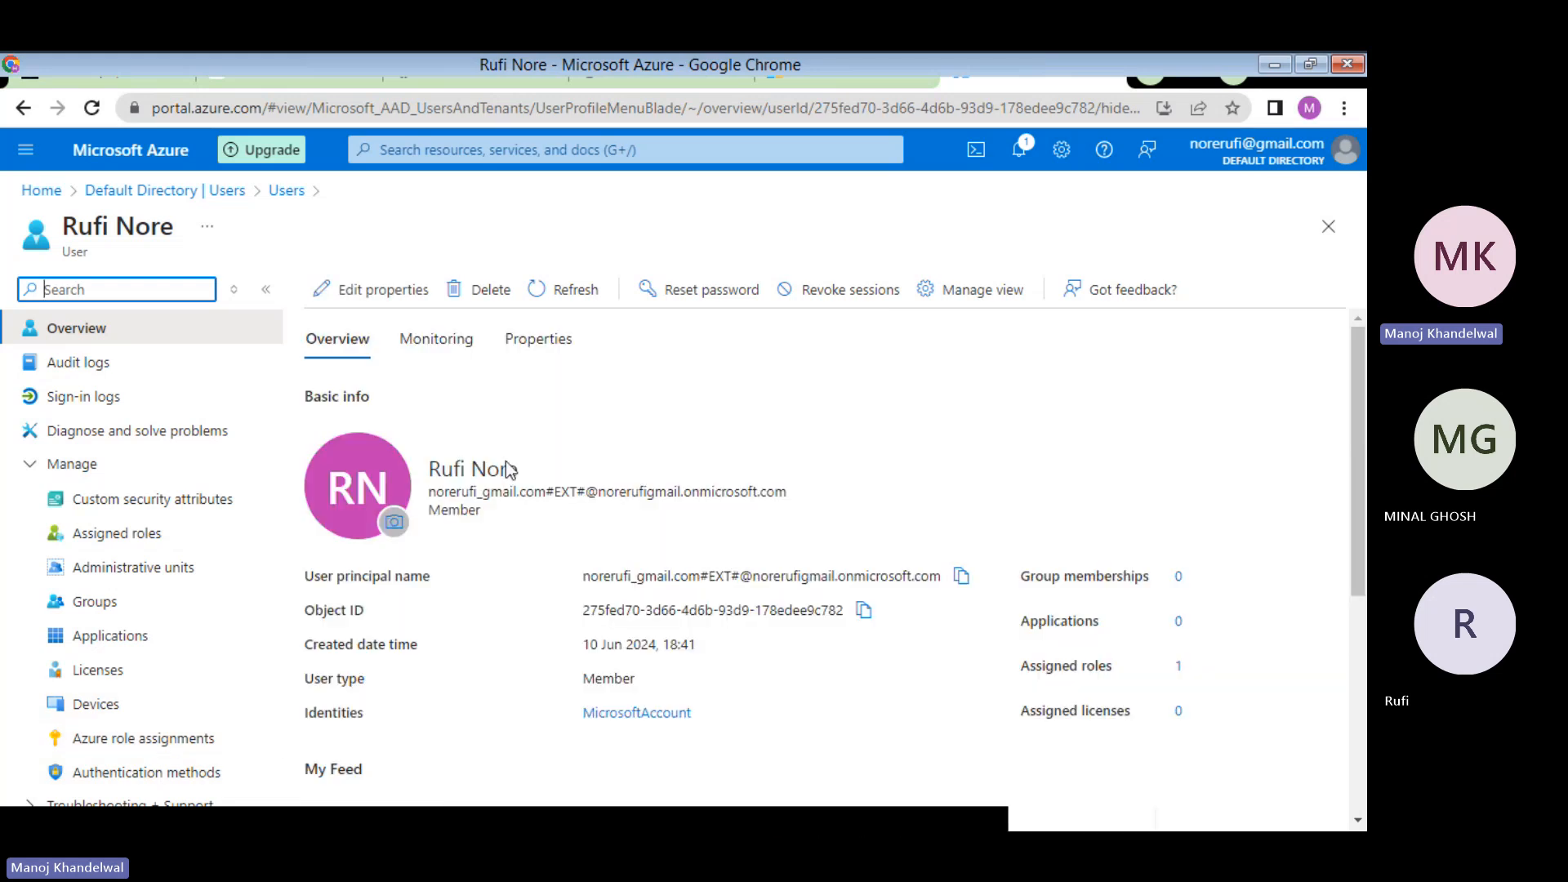
{"action": "left_click", "coordinate": [388, 295]}
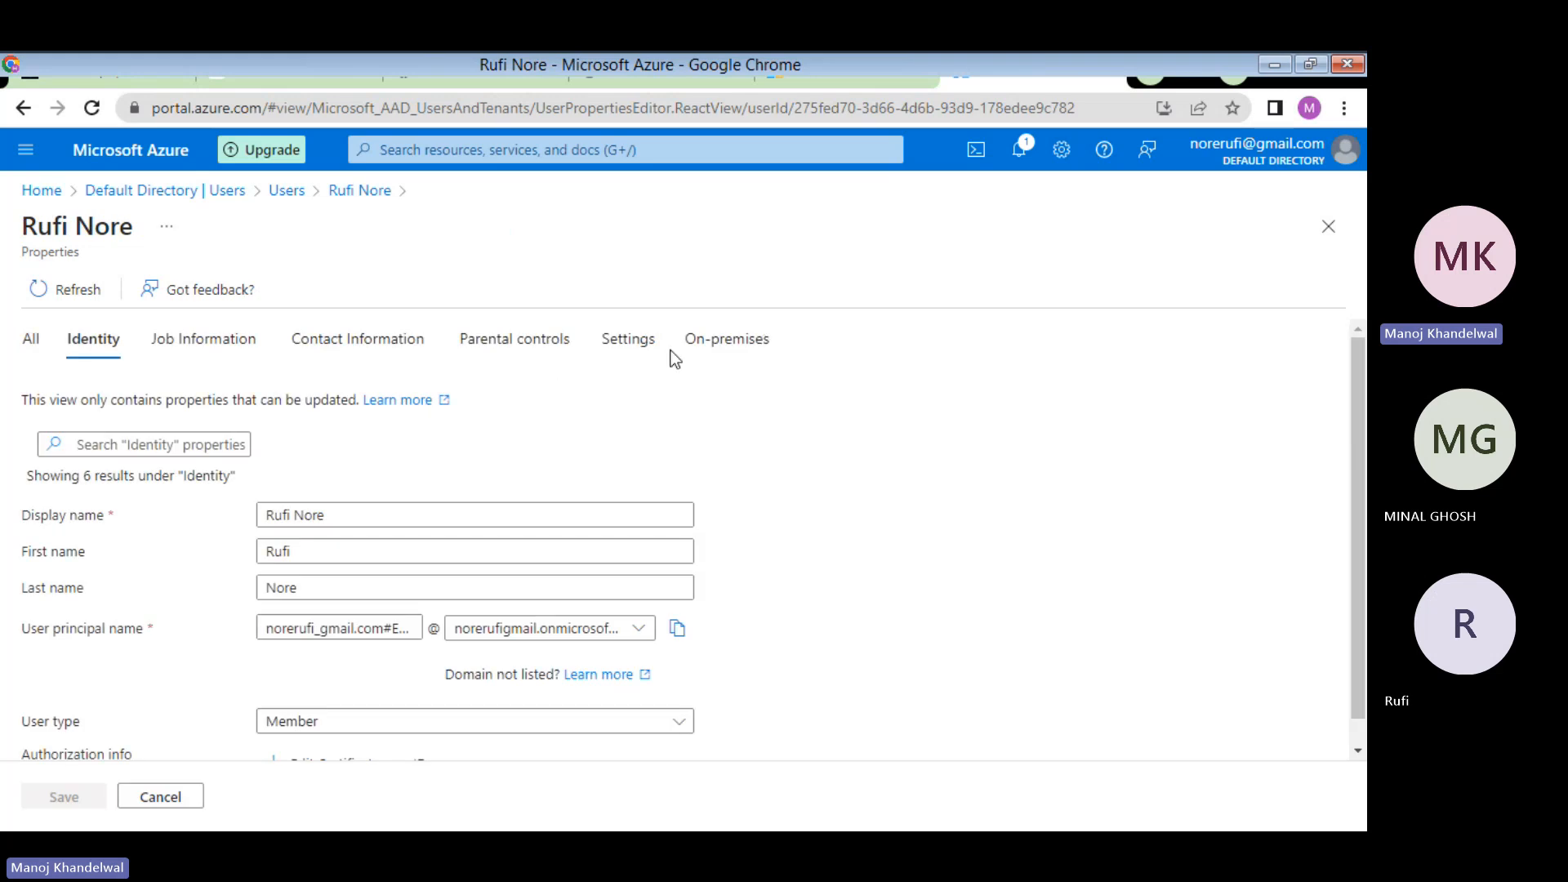
- On the Settings tab, choose United States as usage location and save
{"action": "left_click", "coordinate": [626, 346]}
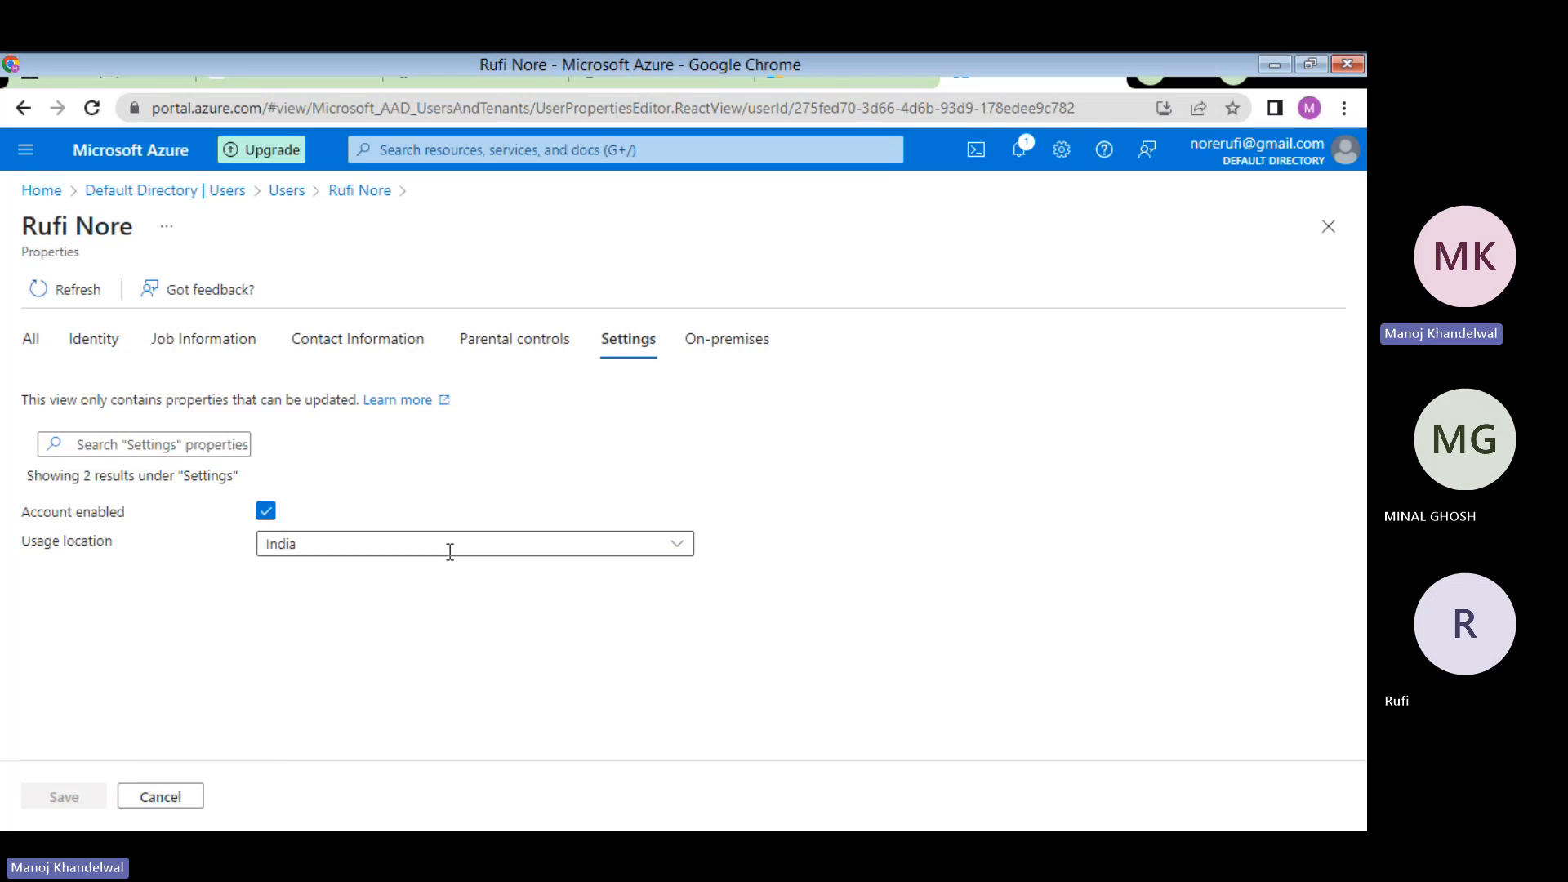
{"action": "left_click", "coordinate": [677, 547]}
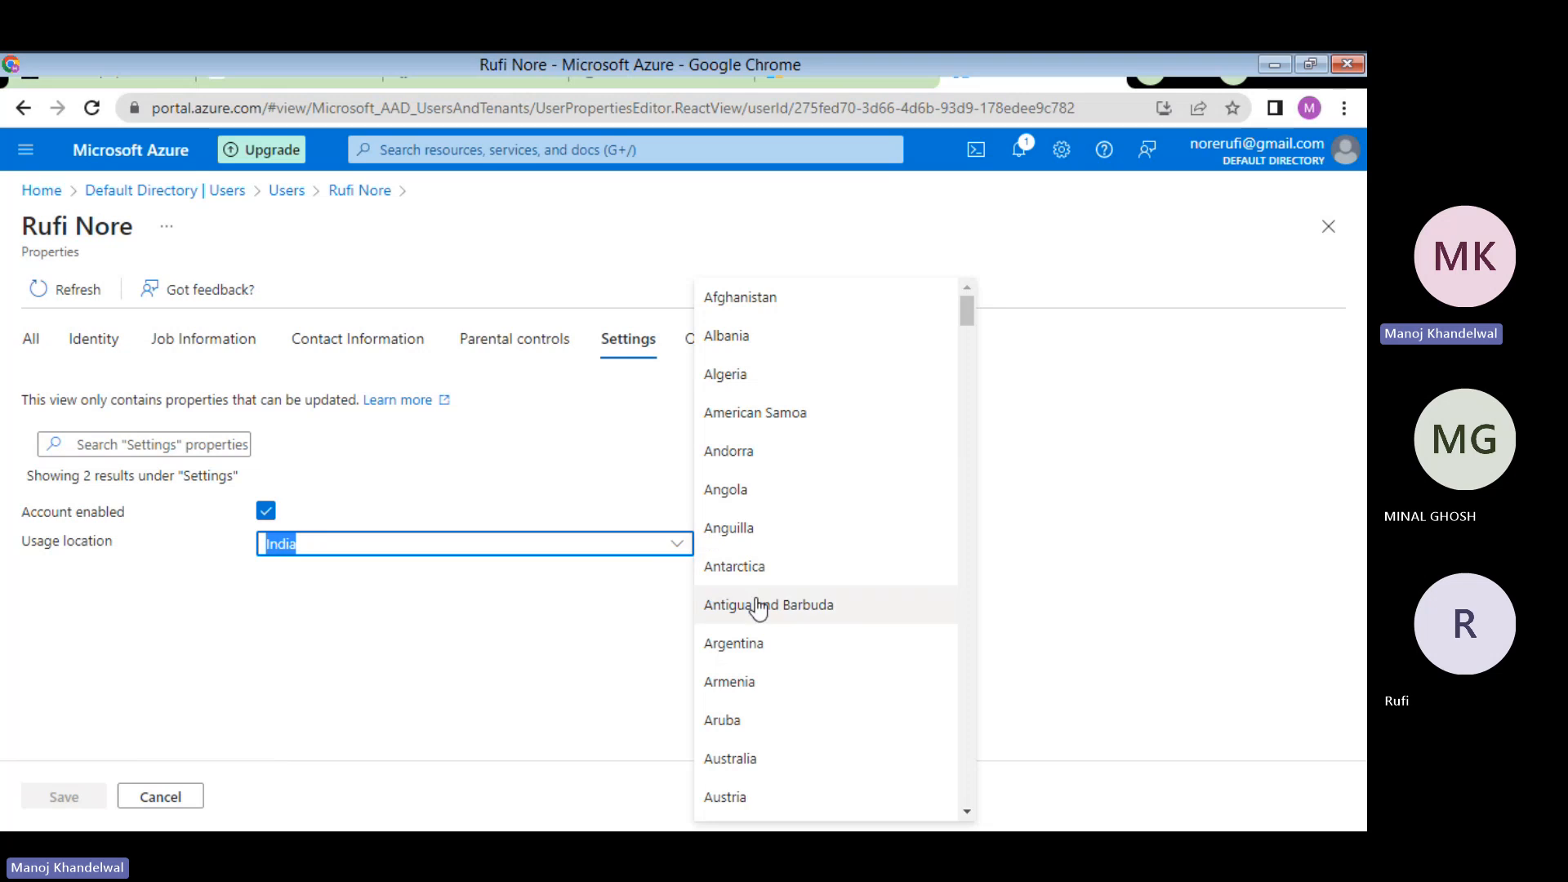
{"action": "type", "text": "Un"}
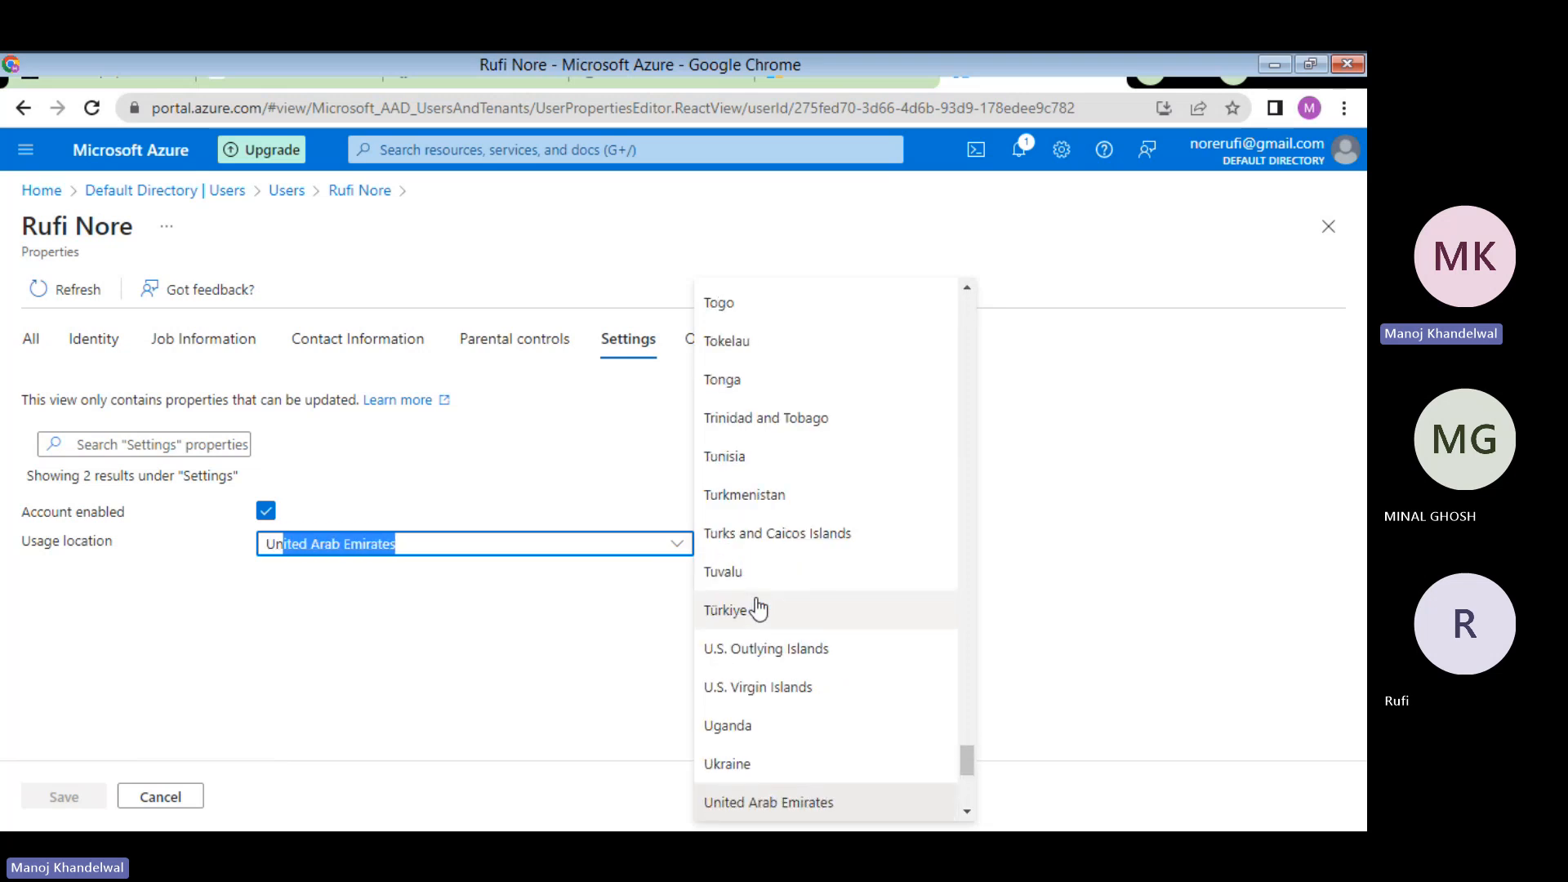
{"action": "type", "text": "Iceland"}
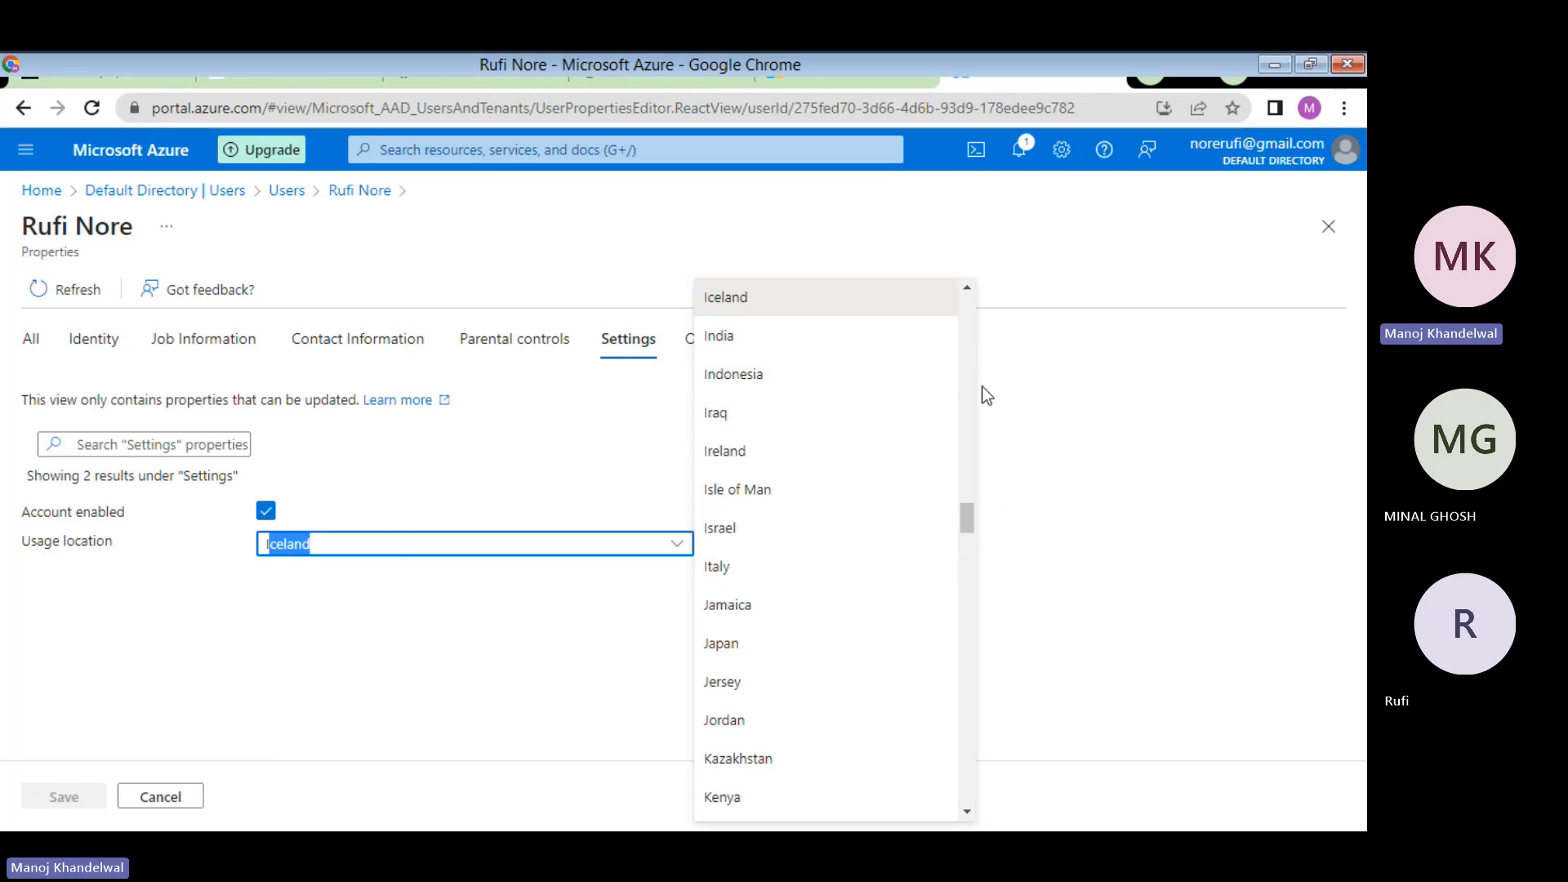
{"action": "left_click_drag", "start_coordinate": [966, 527], "coordinate": [948, 770]}
{"action": "left_click", "coordinate": [788, 746]}
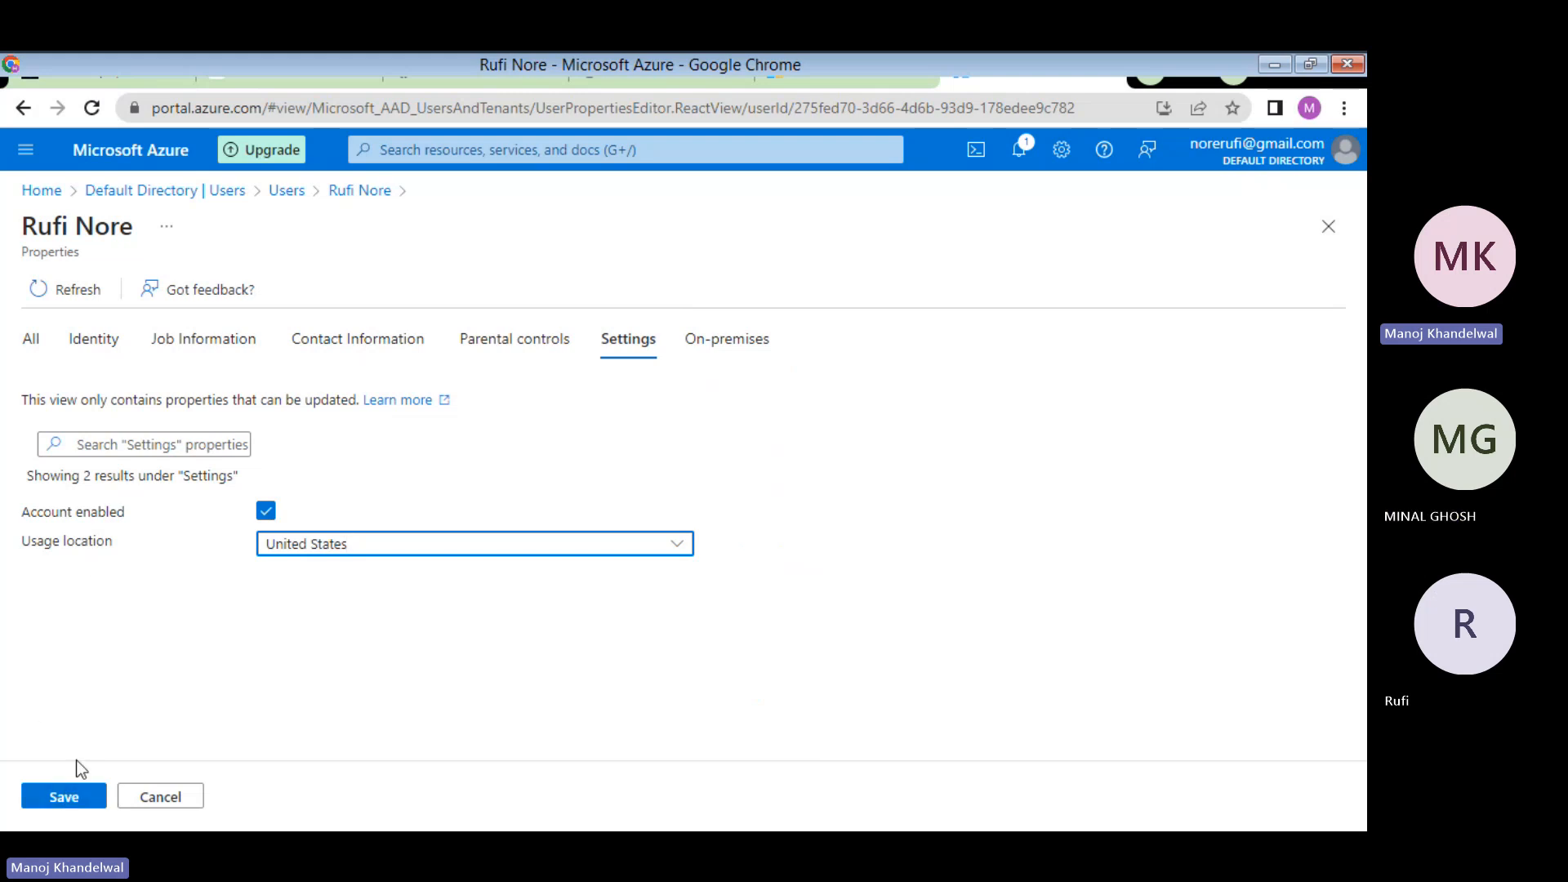
{"action": "left_click", "coordinate": [65, 796]}
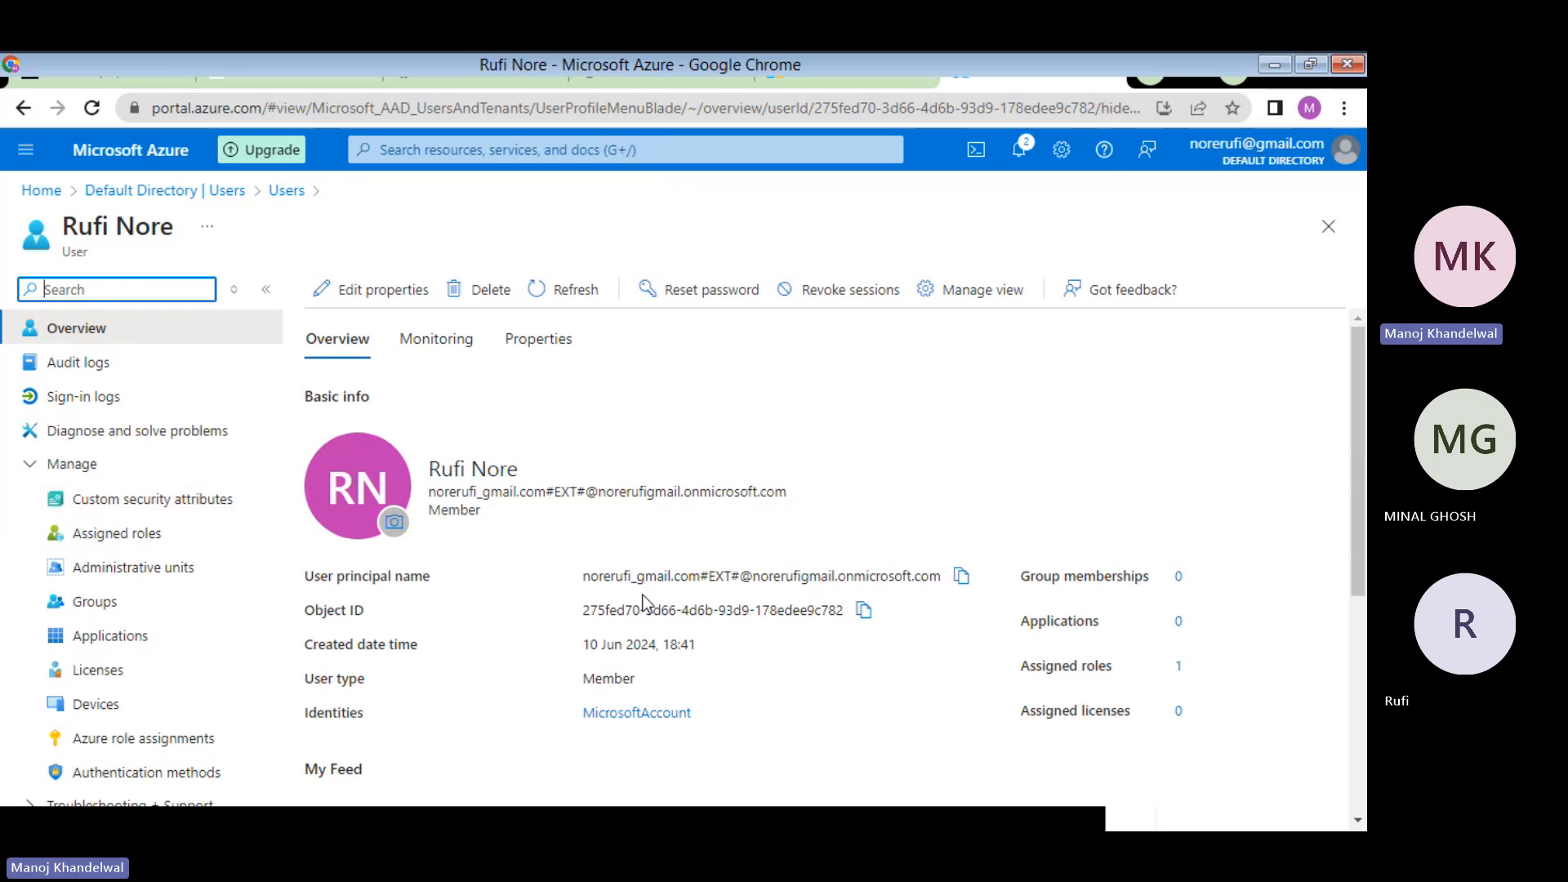
- Scroll the exercise PDF to step 7's new-user settings table, then return to the Azure portal
{"action": "left_click", "coordinate": [668, 75]}
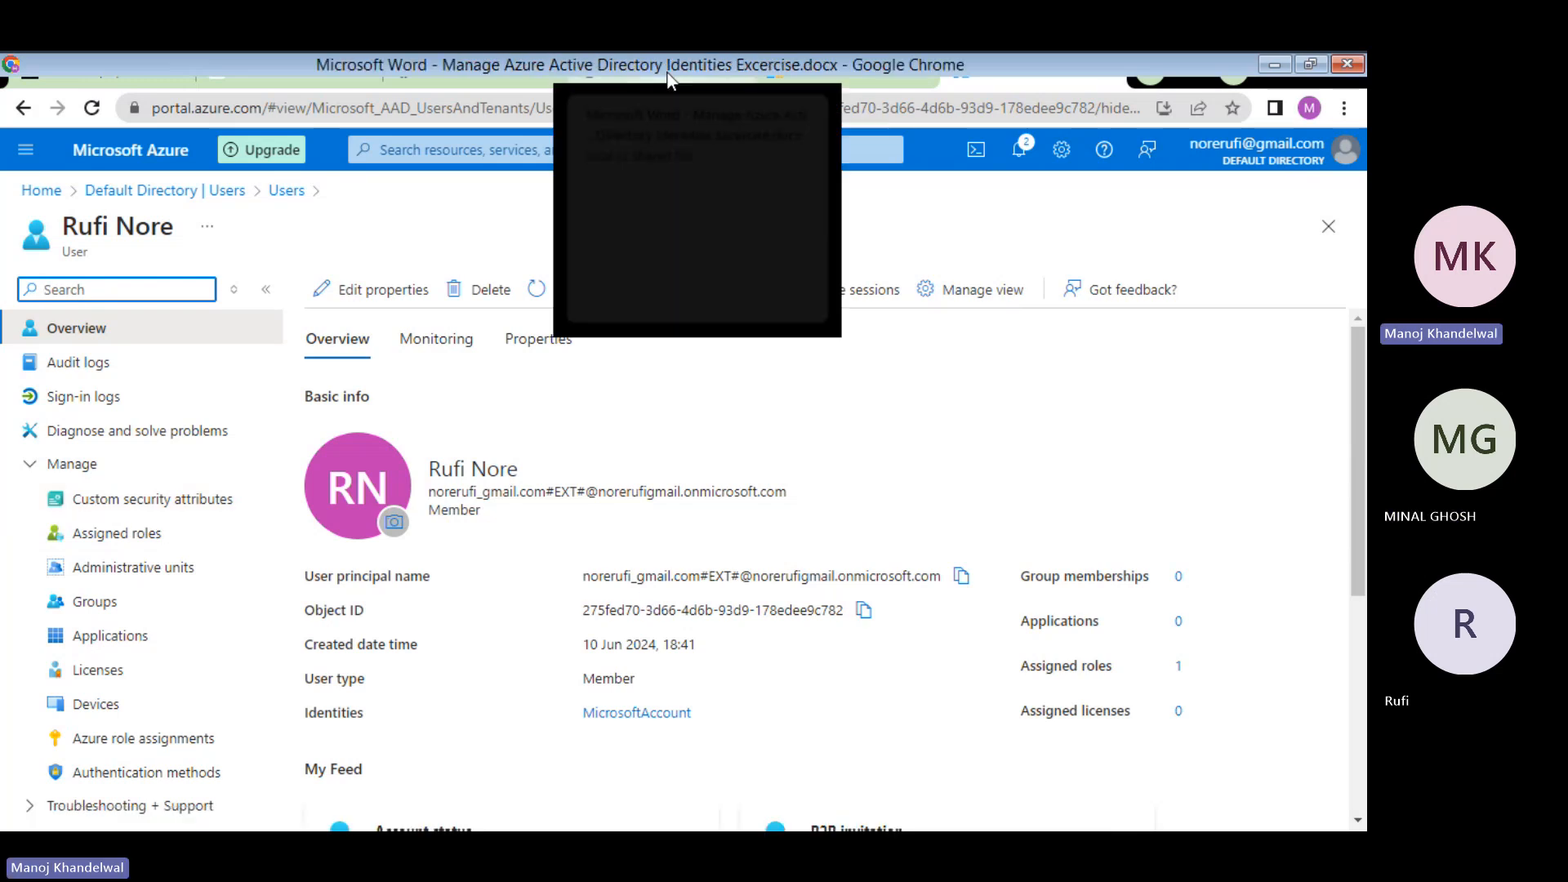
{"action": "scroll", "coordinate": [719, 458], "scroll_direction": "down", "scroll_amount": 4}
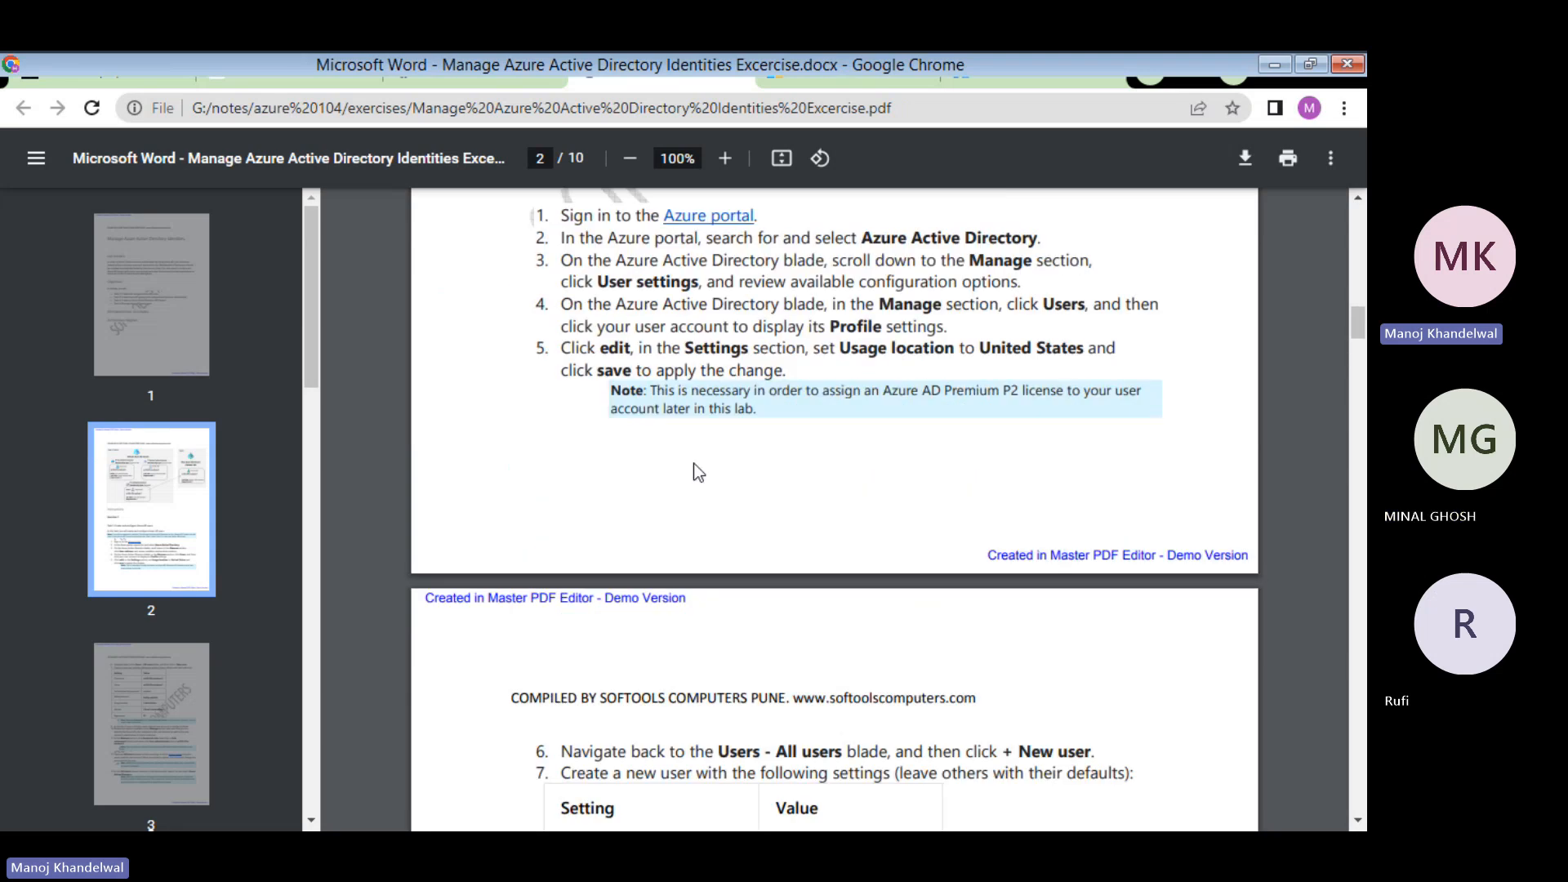
{"action": "scroll", "coordinate": [693, 463], "scroll_direction": "down", "scroll_amount": 1}
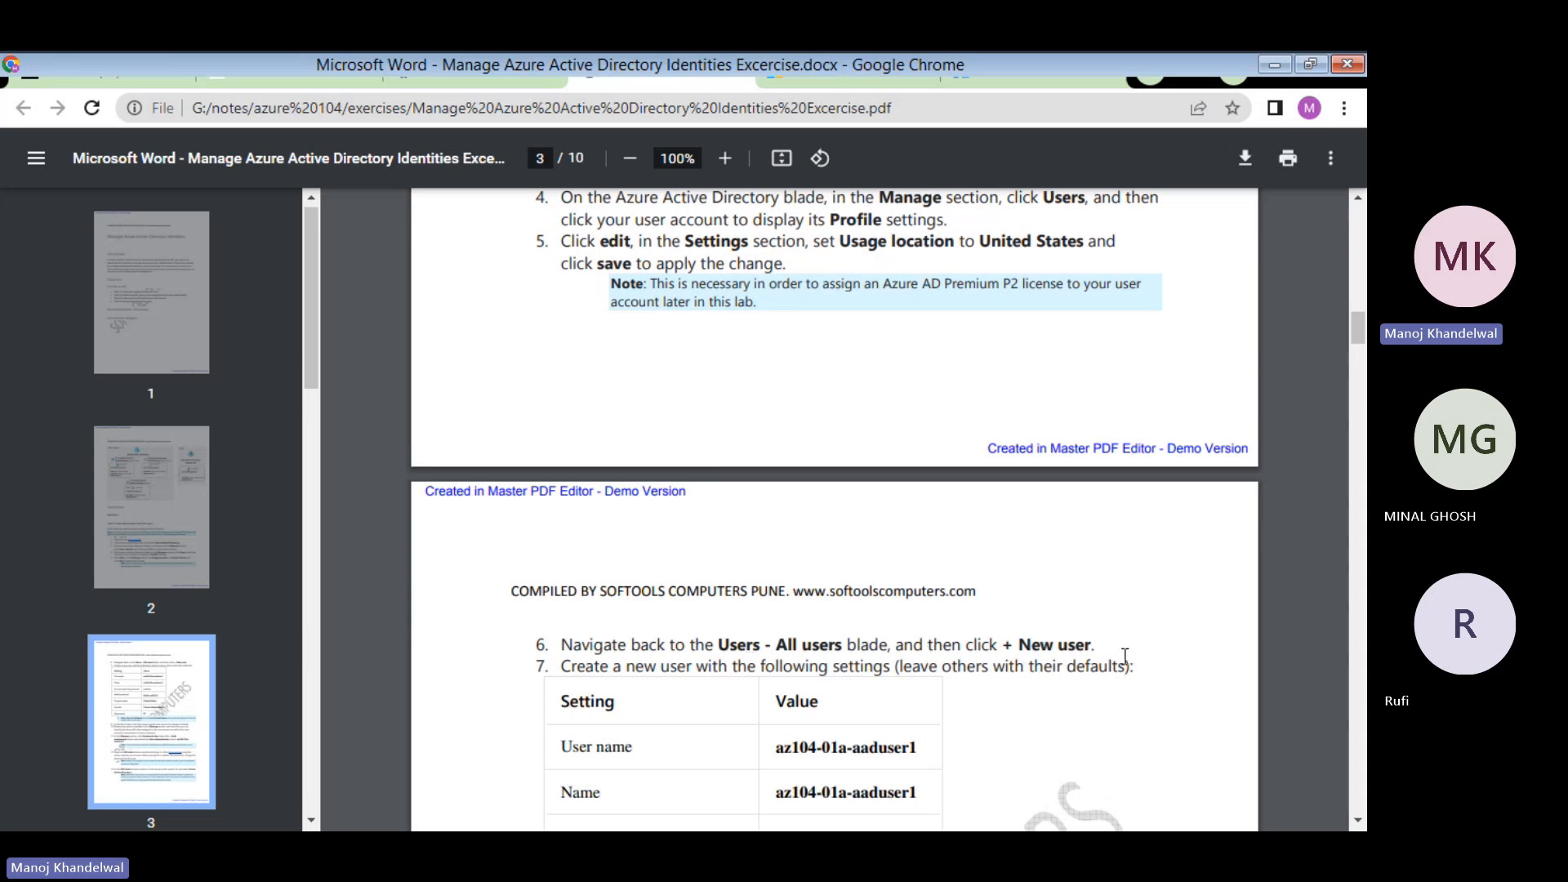
{"action": "scroll", "coordinate": [1125, 656], "scroll_direction": "down", "scroll_amount": 3}
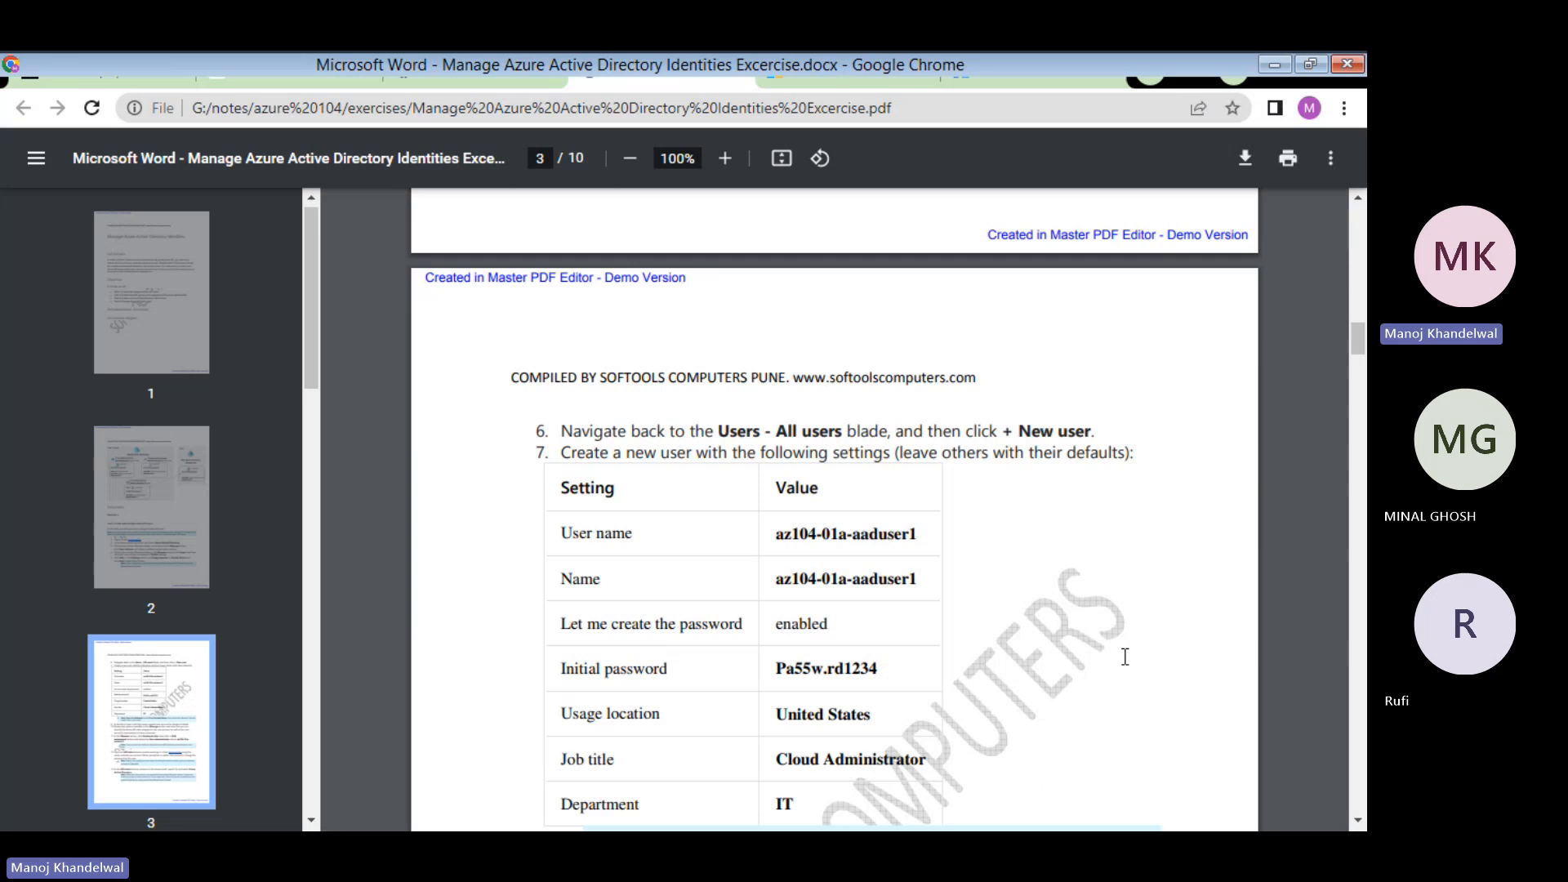
{"action": "scroll", "coordinate": [1124, 656], "scroll_direction": "down", "scroll_amount": 1}
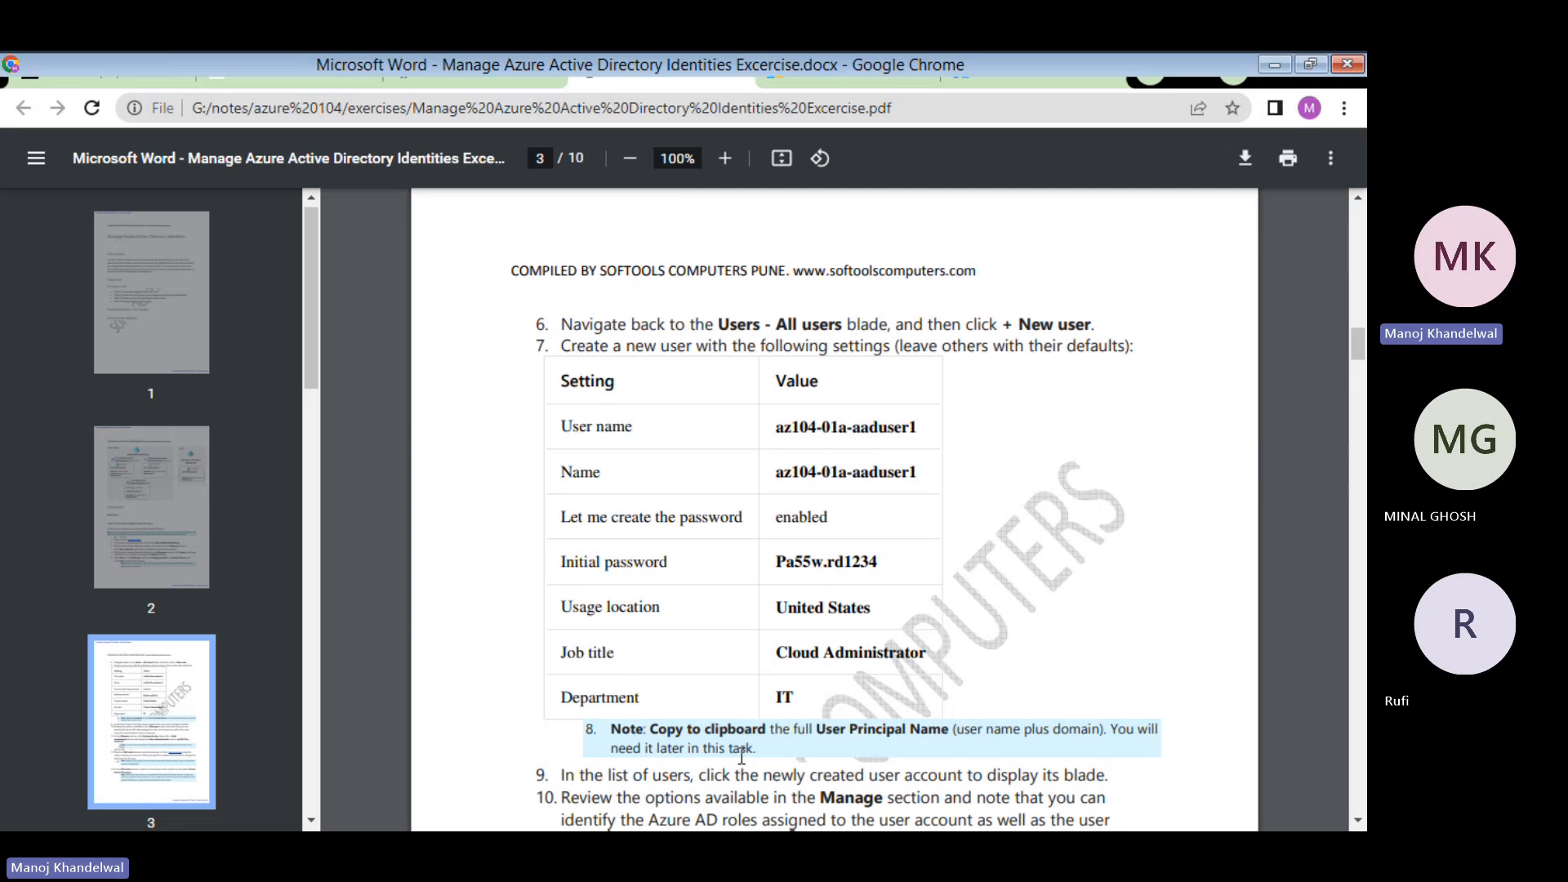
{"action": "scroll", "coordinate": [880, 648], "scroll_direction": "up", "scroll_amount": 3}
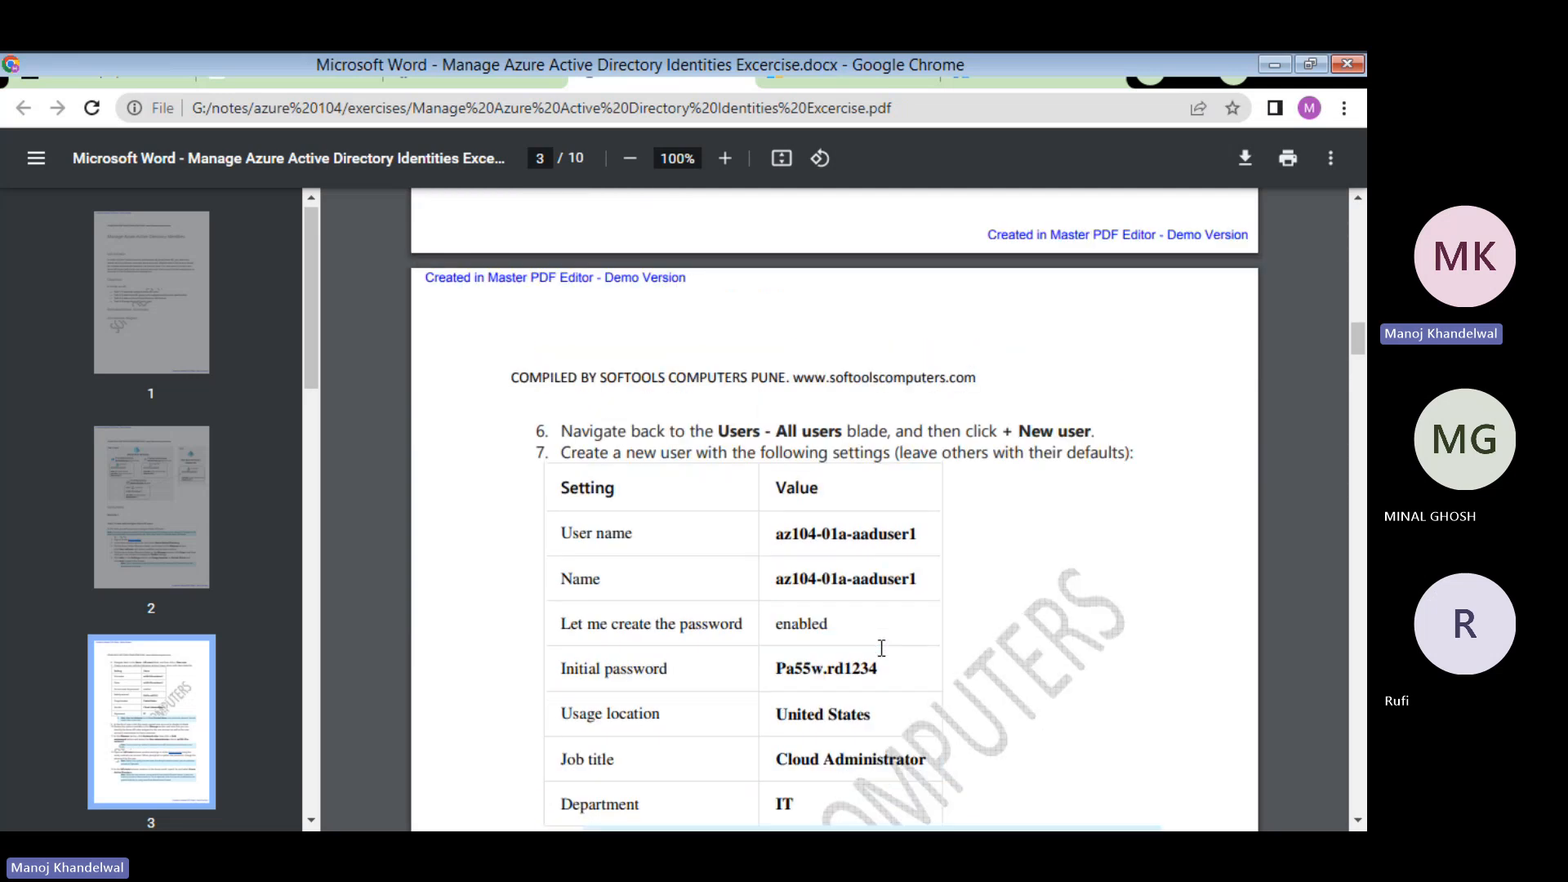
{"action": "scroll", "coordinate": [881, 649], "scroll_direction": "down", "scroll_amount": 5}
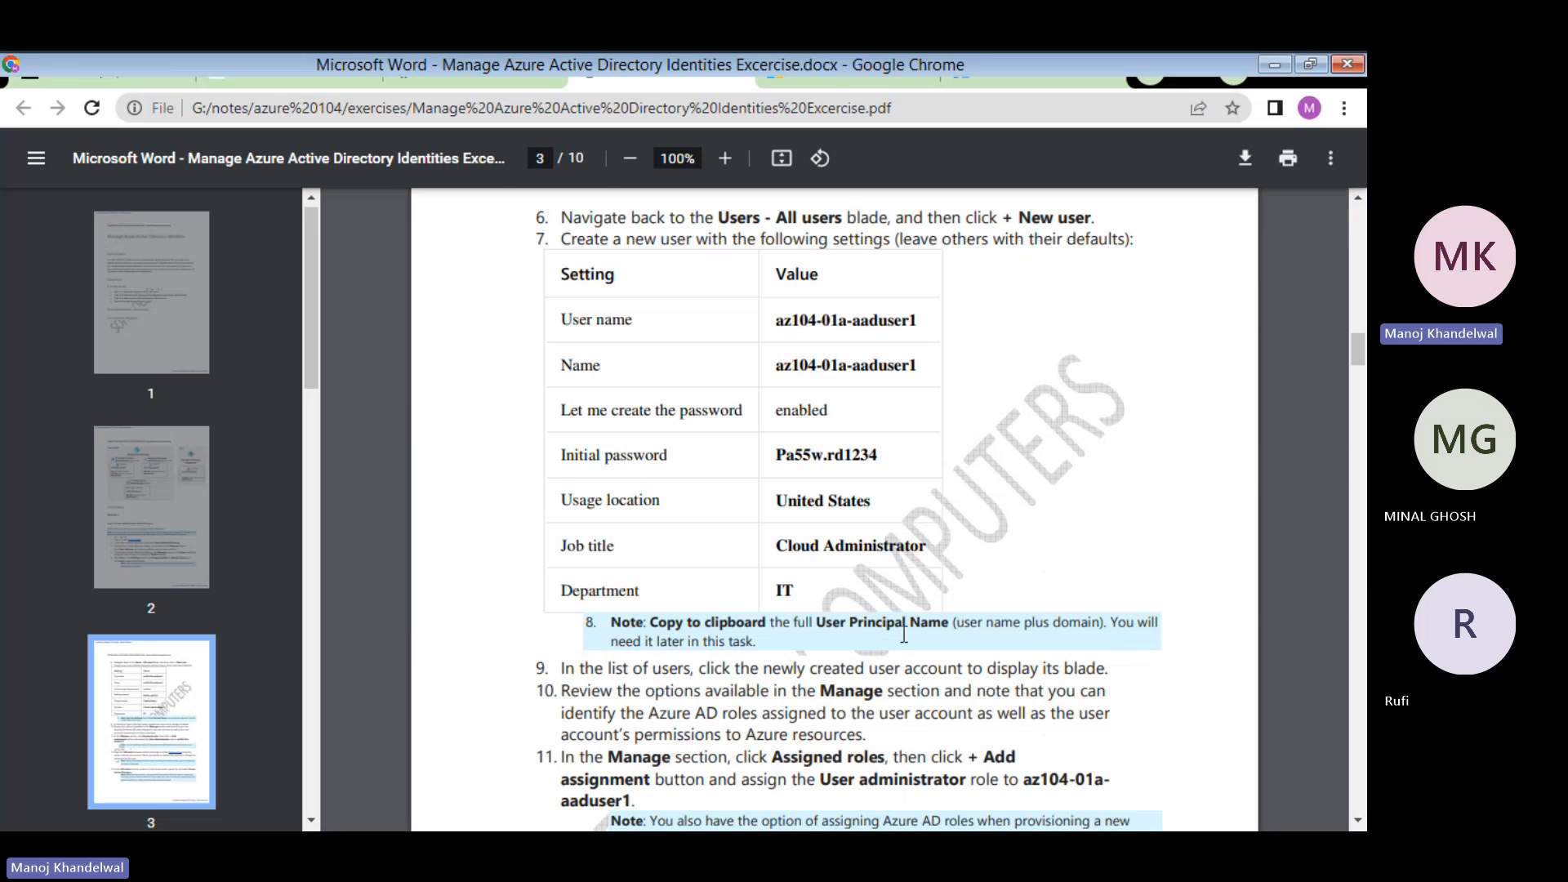
{"action": "left_click", "coordinate": [1011, 71]}
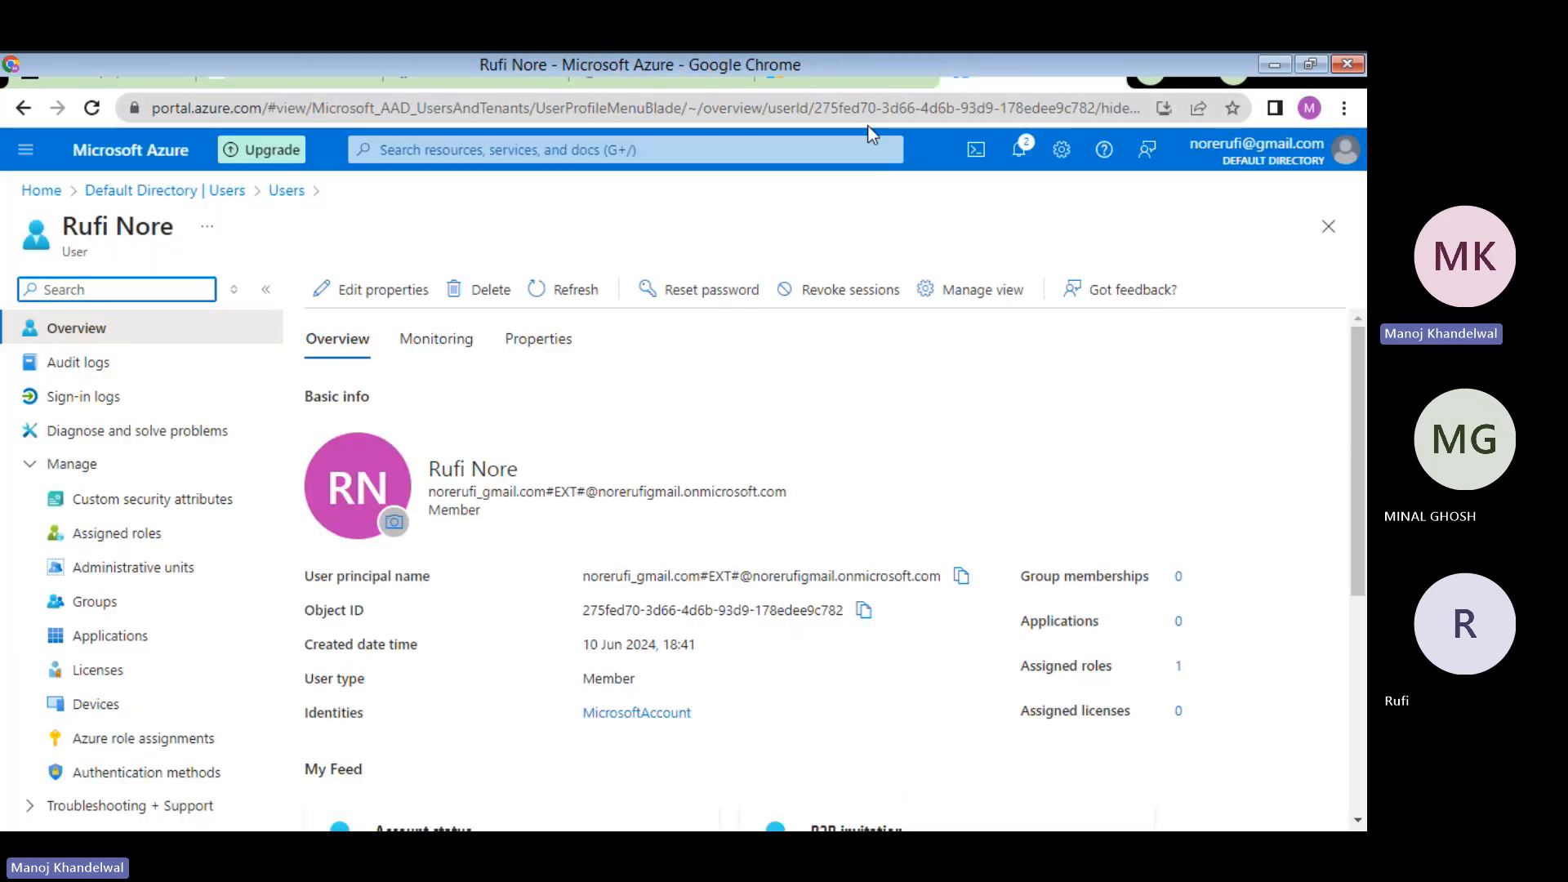
- From All users, start New user > Create new user to open a blank form
{"action": "left_click", "coordinate": [286, 190]}
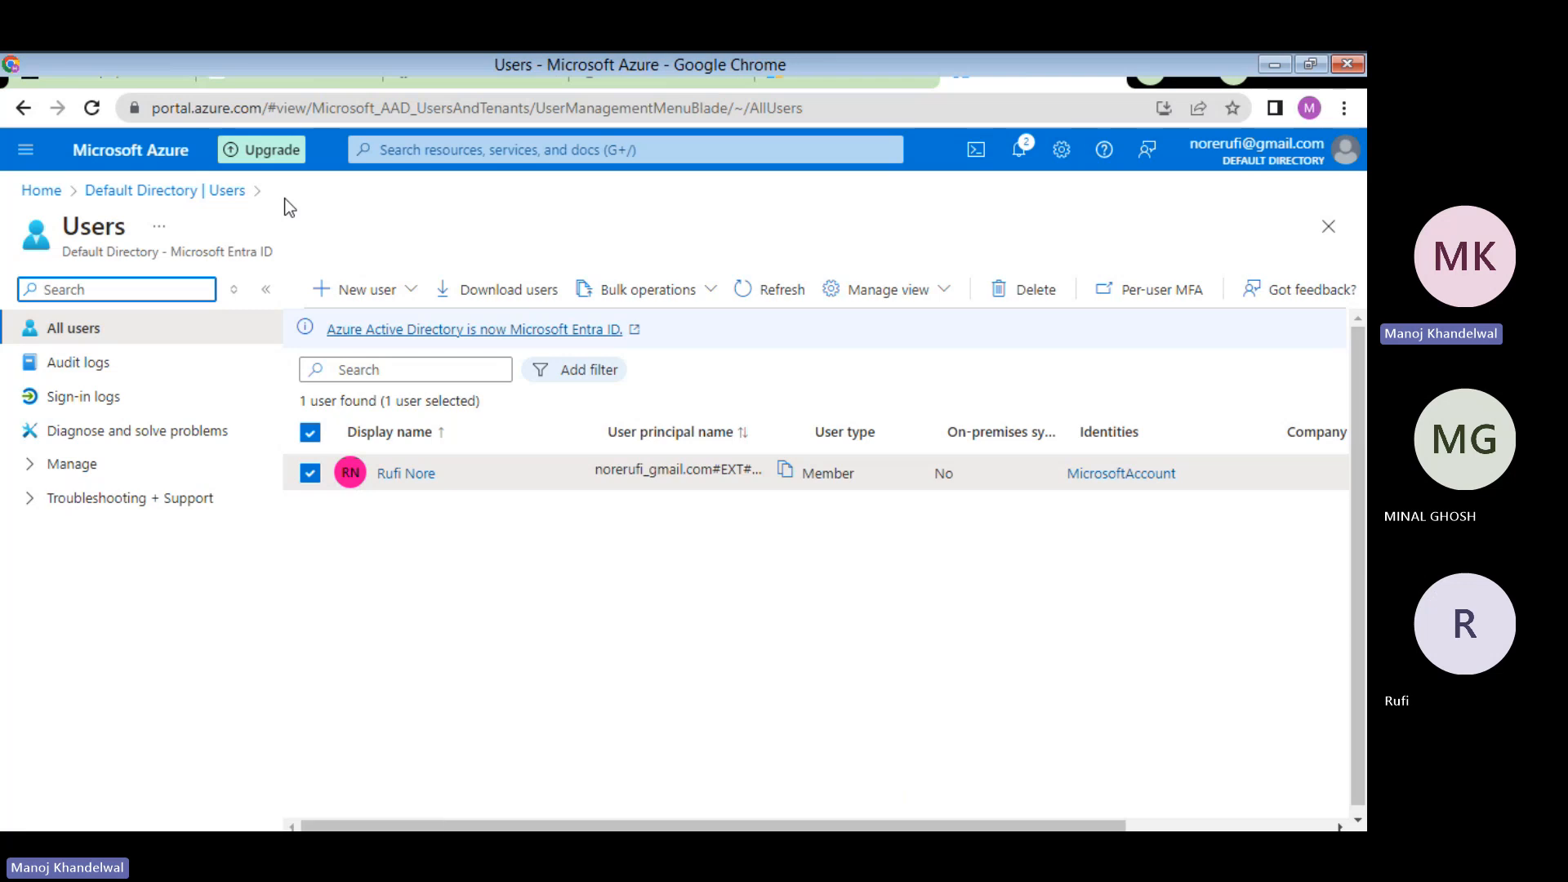
{"action": "left_click", "coordinate": [81, 339]}
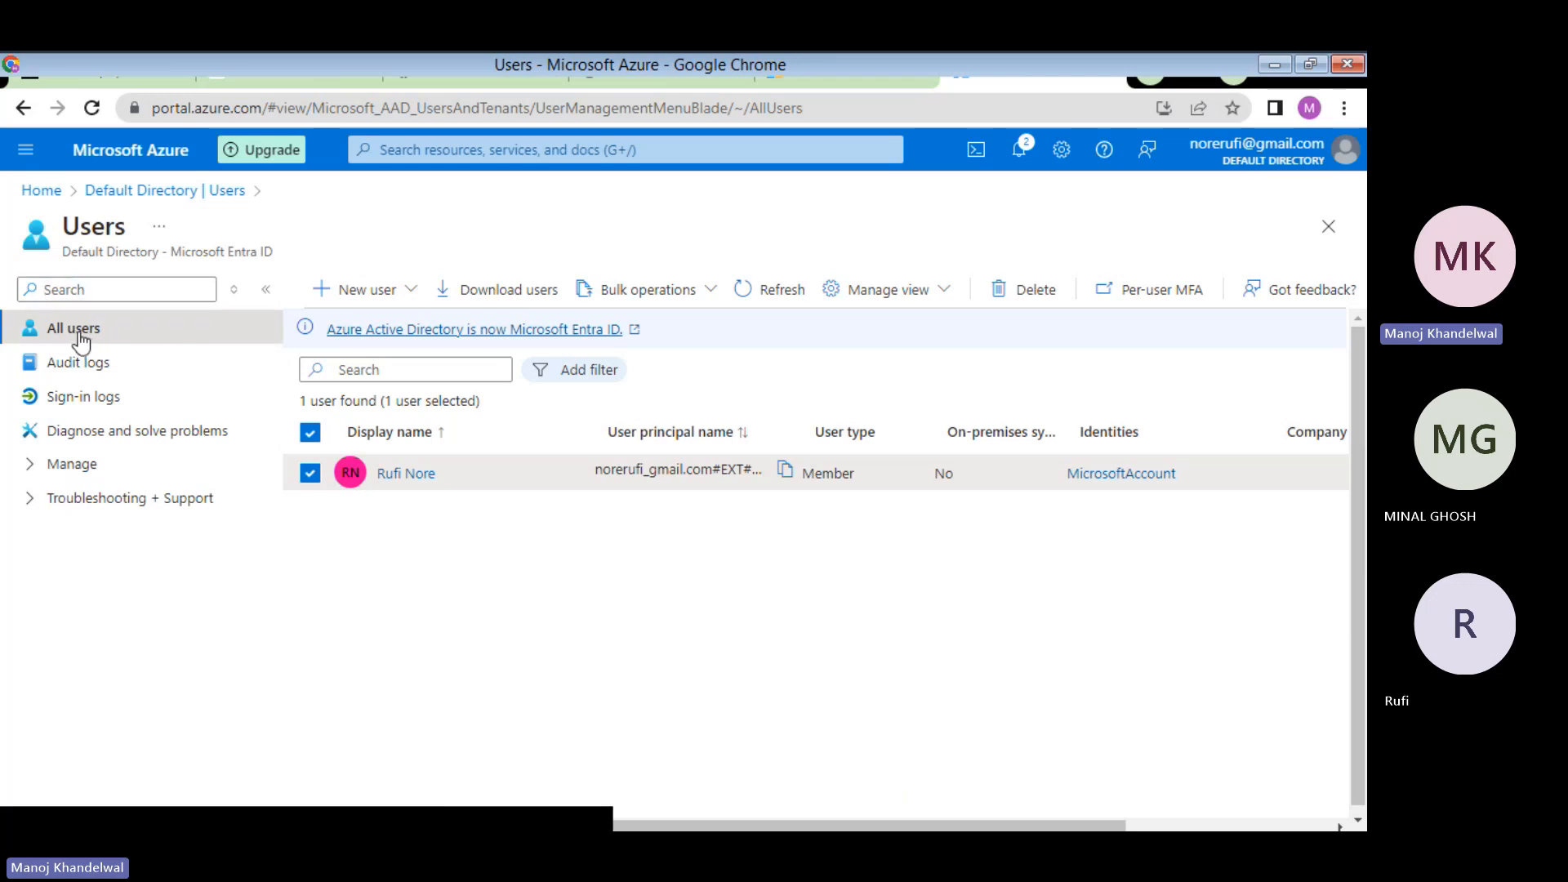
{"action": "left_click", "coordinate": [365, 294]}
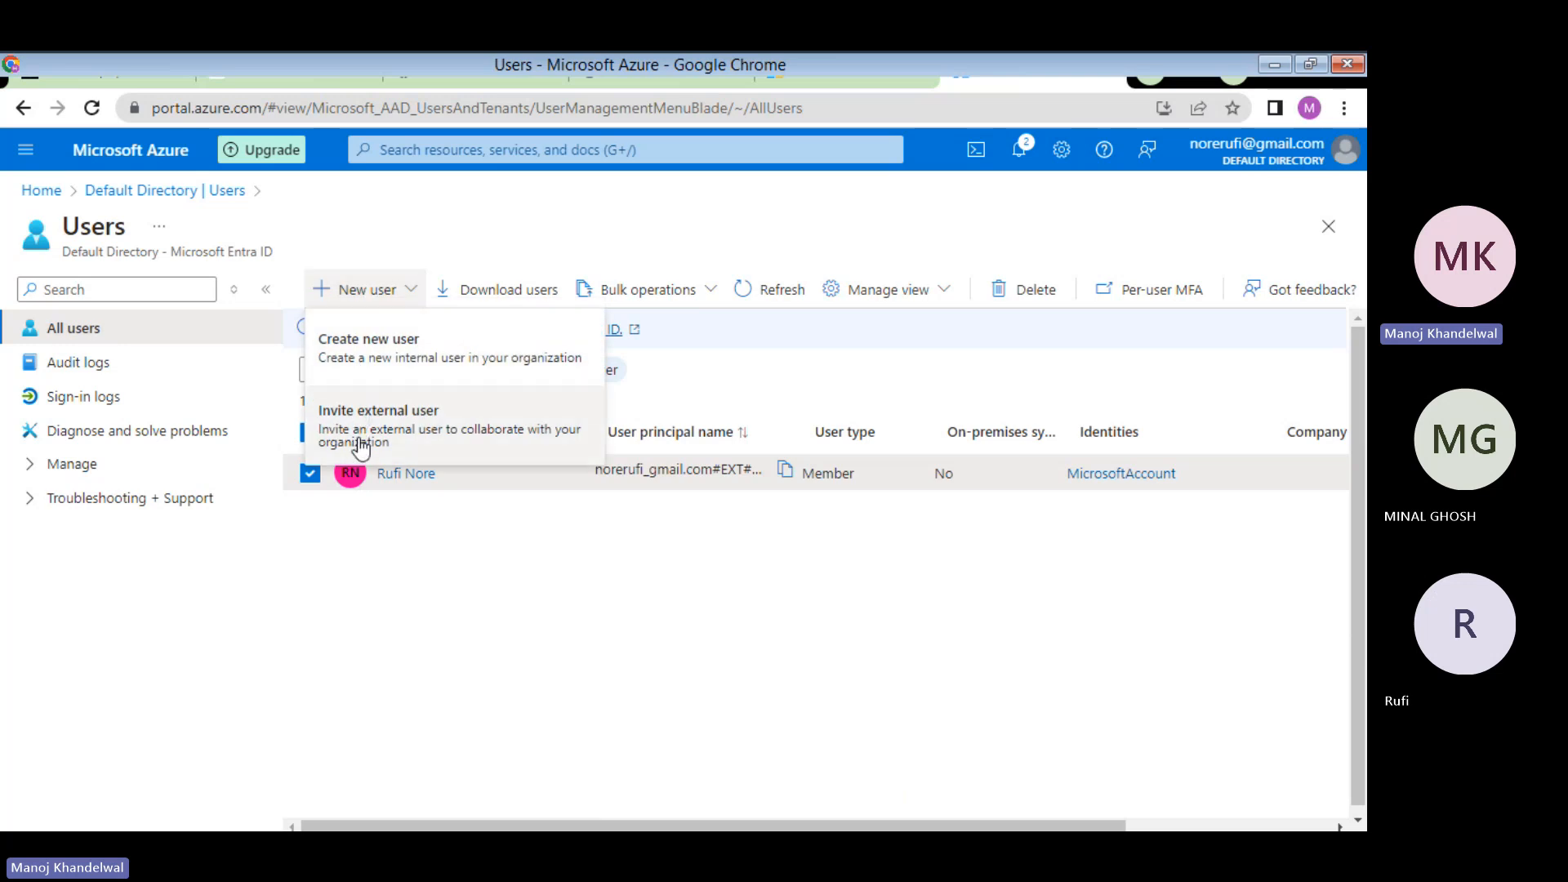
{"action": "left_click", "coordinate": [387, 357]}
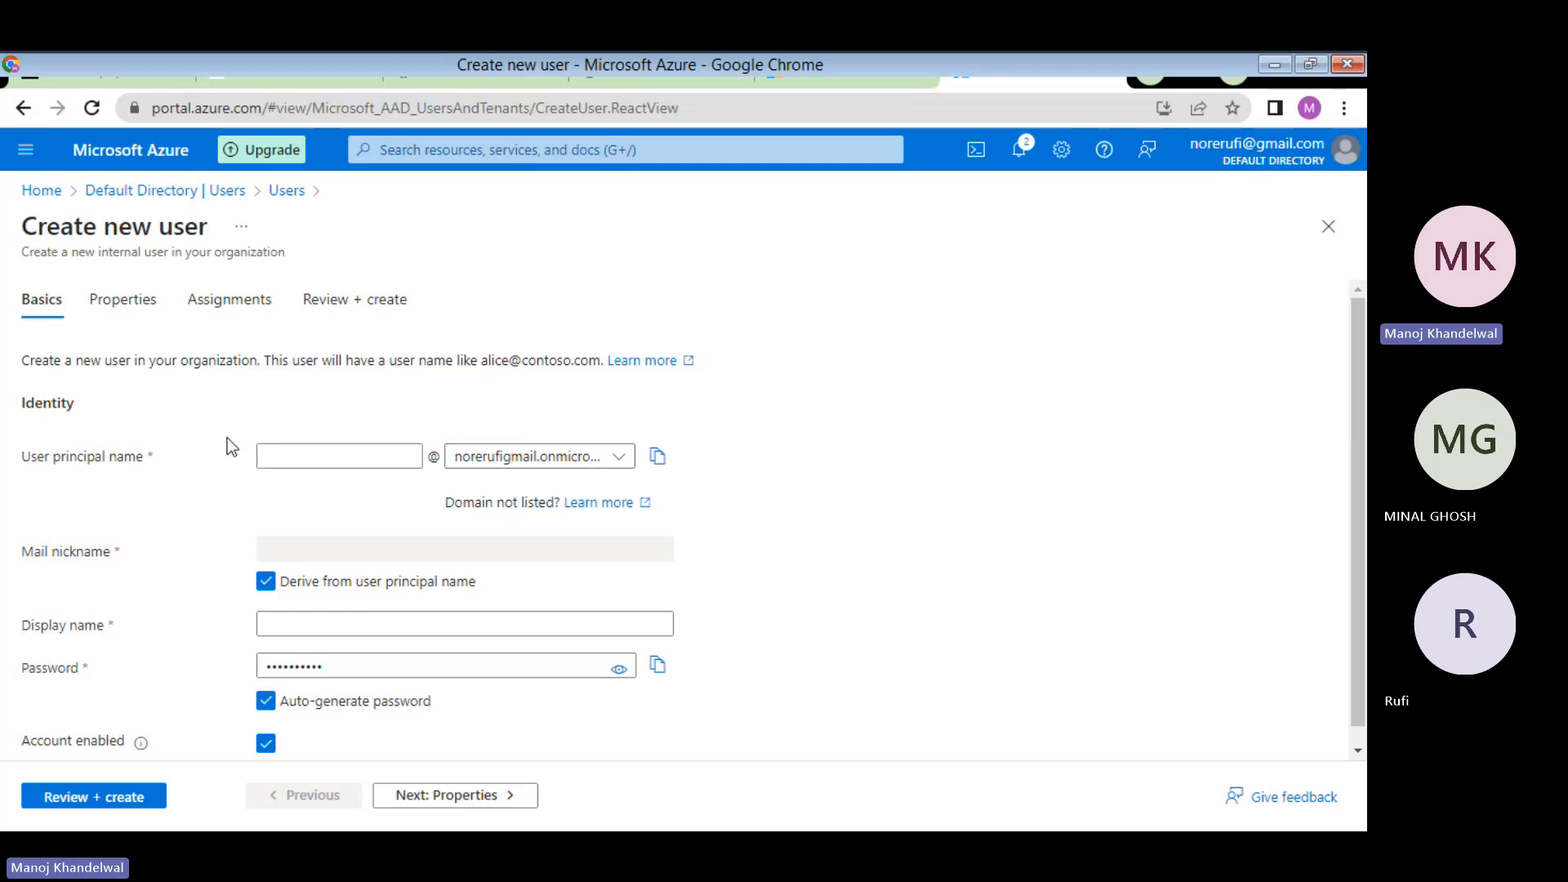
{"action": "left_click", "coordinate": [308, 454]}
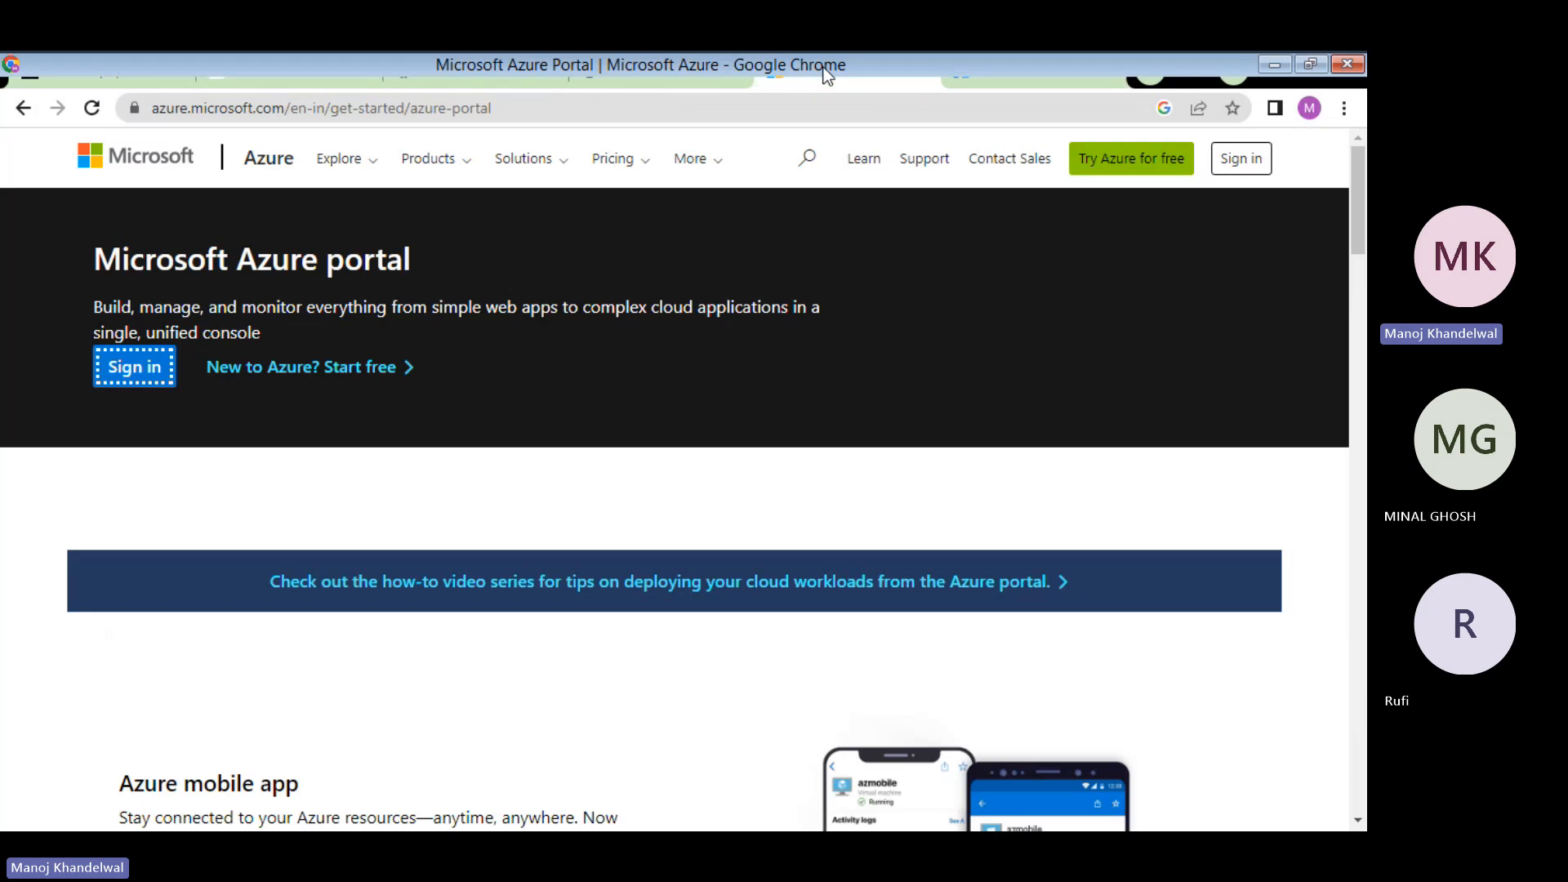
{"action": "left_click", "coordinate": [644, 80]}
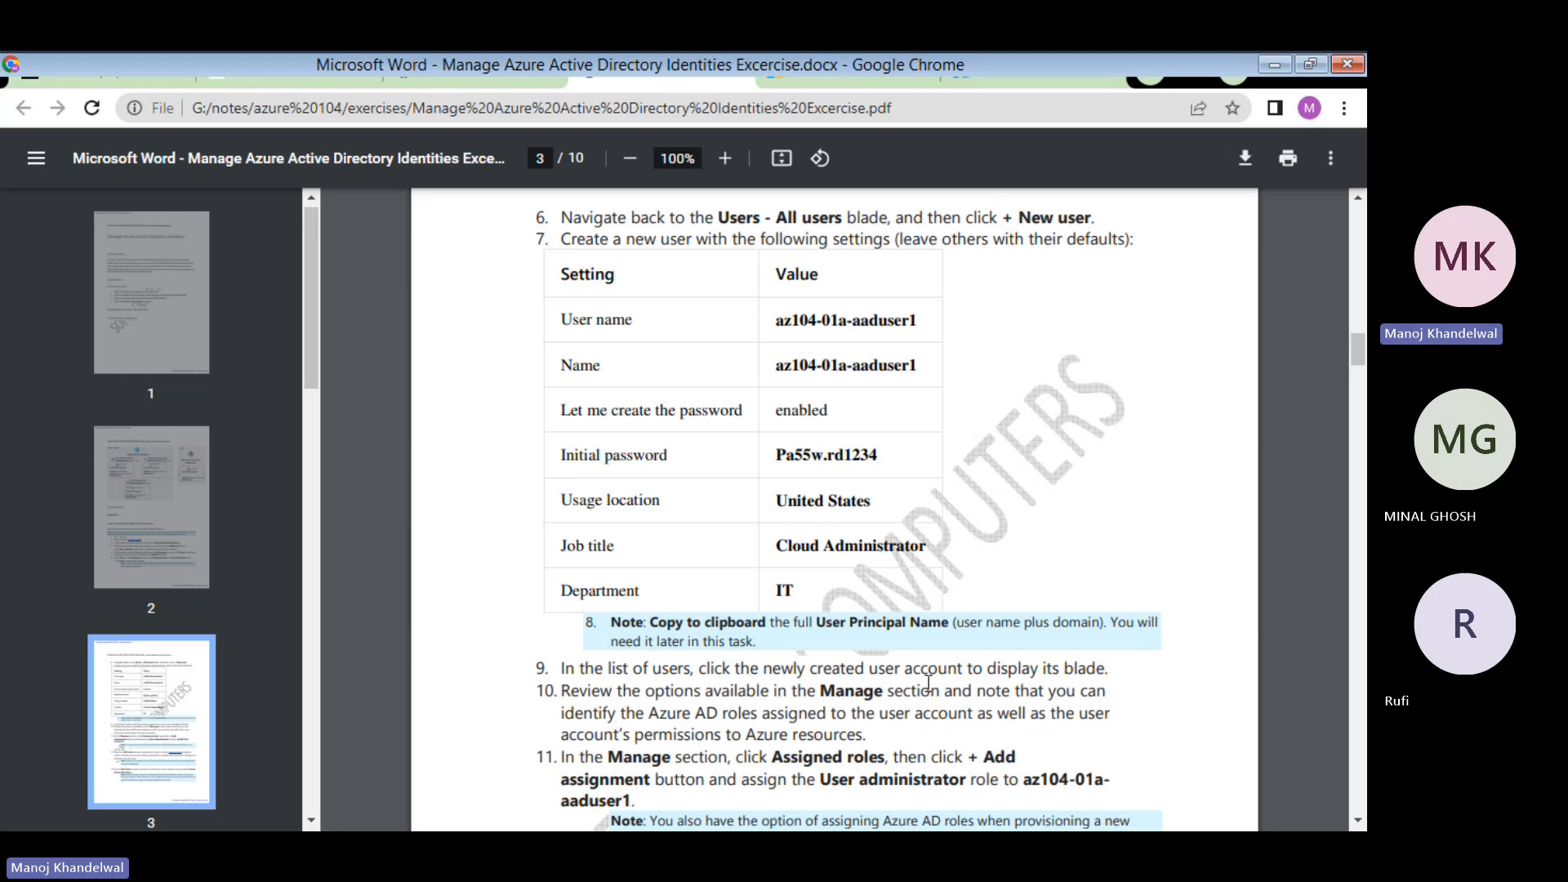
{"action": "scroll", "coordinate": [928, 683], "scroll_direction": "down", "scroll_amount": 1}
{"action": "scroll", "coordinate": [928, 684], "scroll_direction": "up", "scroll_amount": 4}
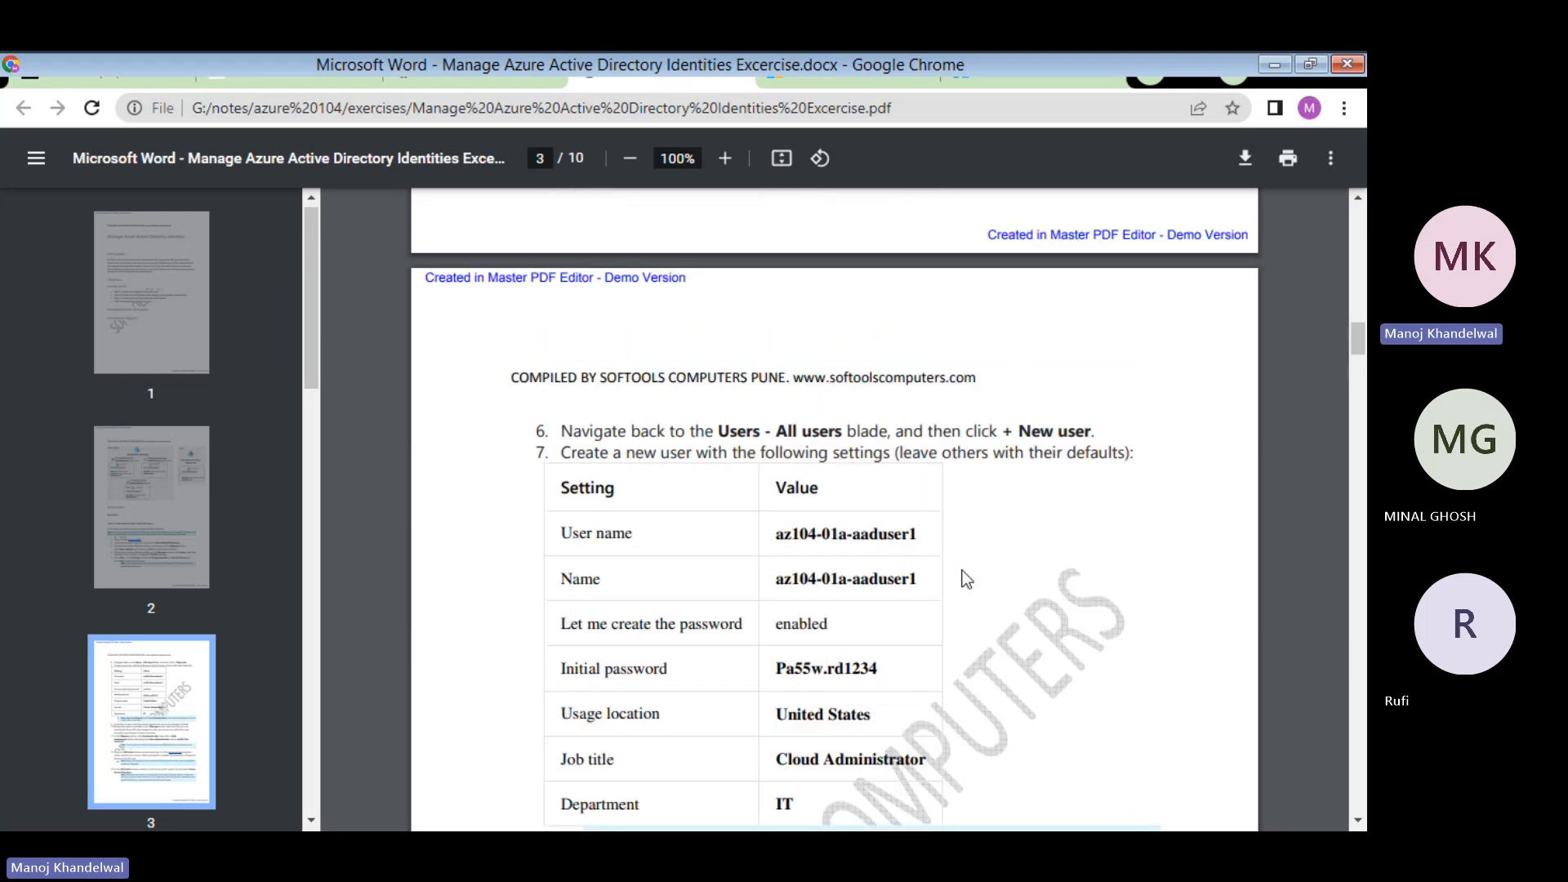
{"action": "left_click_drag", "start_coordinate": [777, 533], "coordinate": [918, 533]}
{"action": "key", "text": "ctrl+c"}
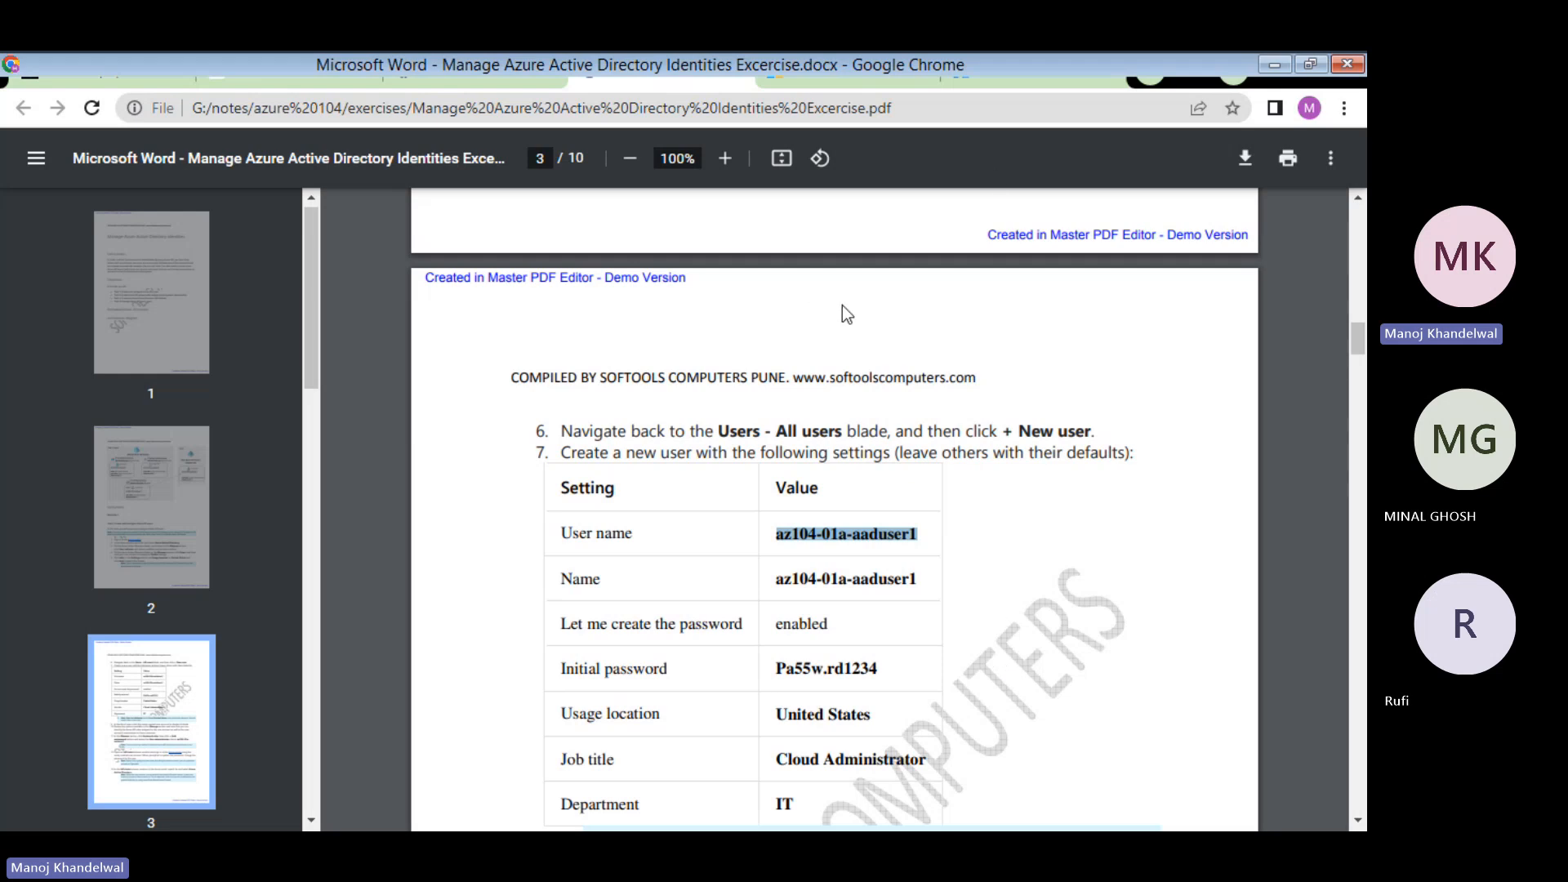
{"action": "left_click", "coordinate": [1014, 72]}
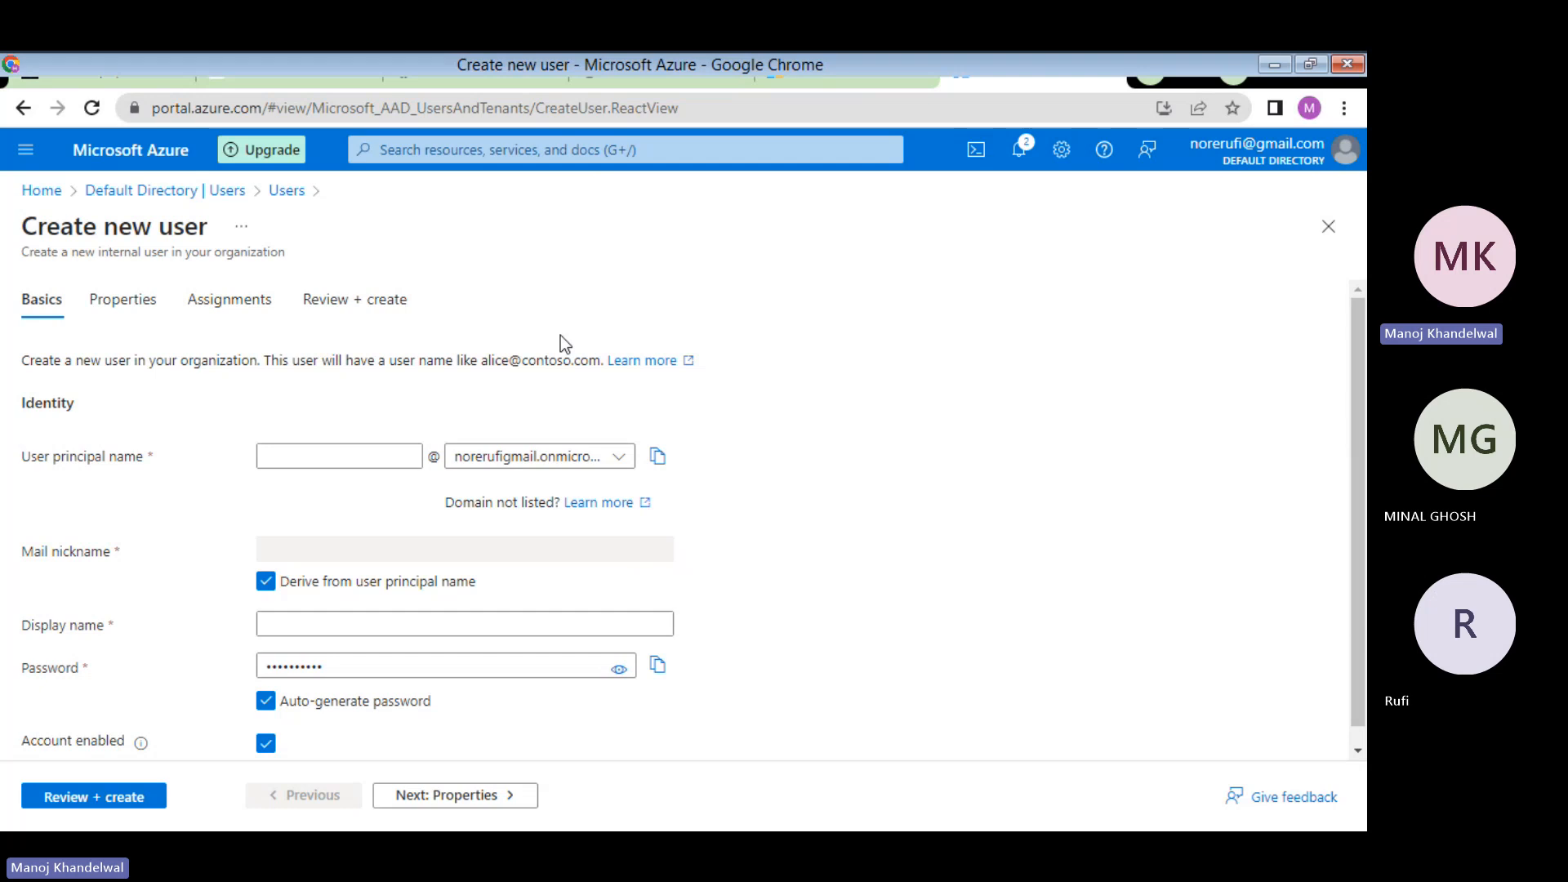
- Paste az104-01a-aaduser1 as the user principal name, checking it against the exercise PDF
{"action": "left_click", "coordinate": [290, 457]}
{"action": "key", "text": "ctrl+v"}
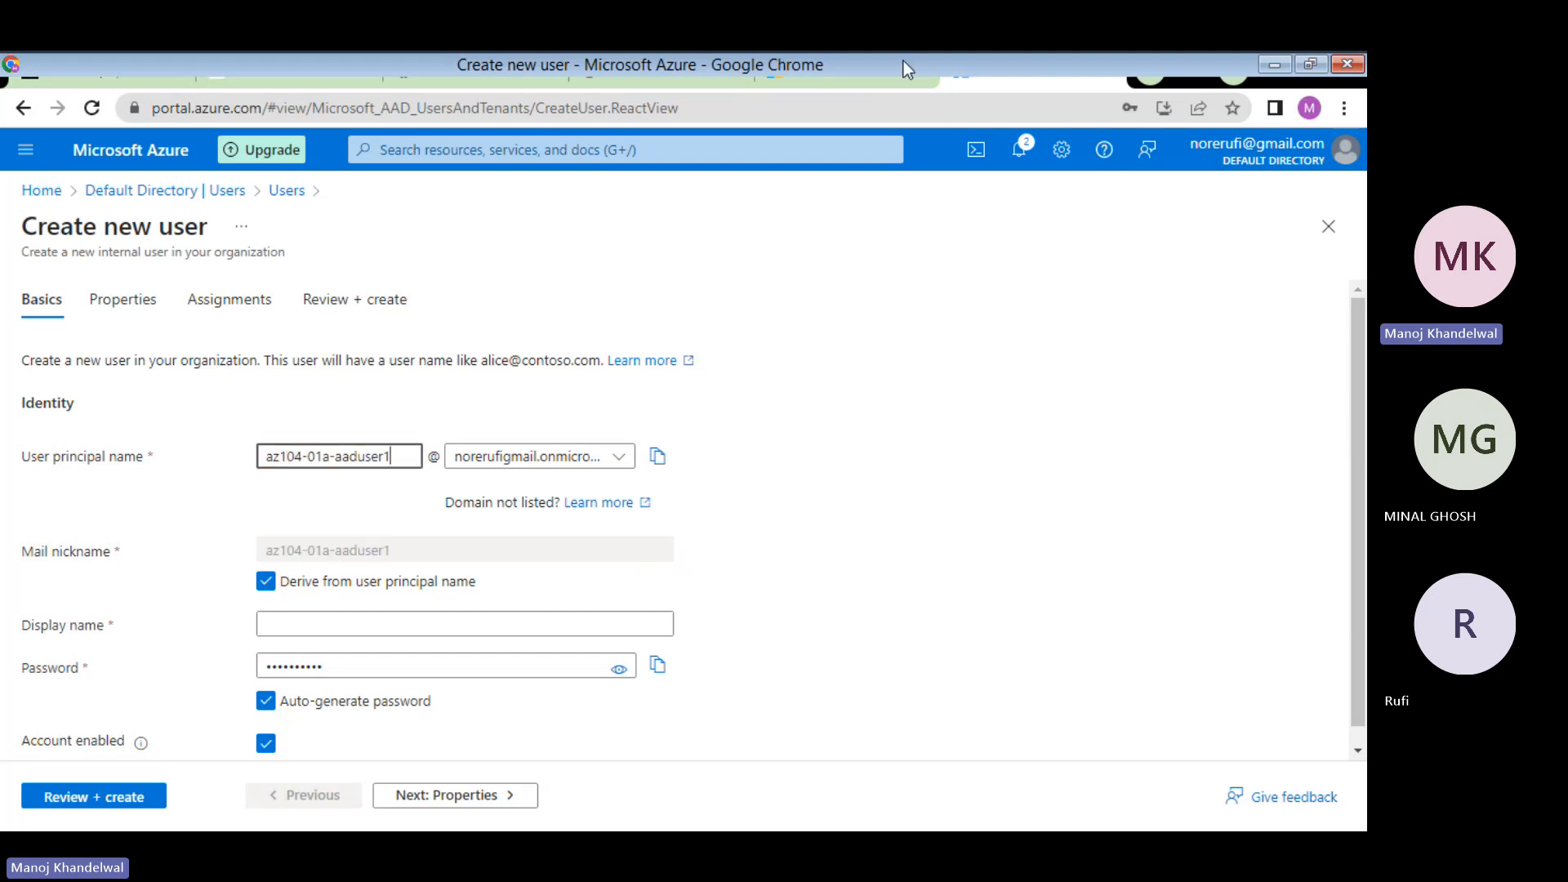
{"action": "left_click", "coordinate": [640, 75]}
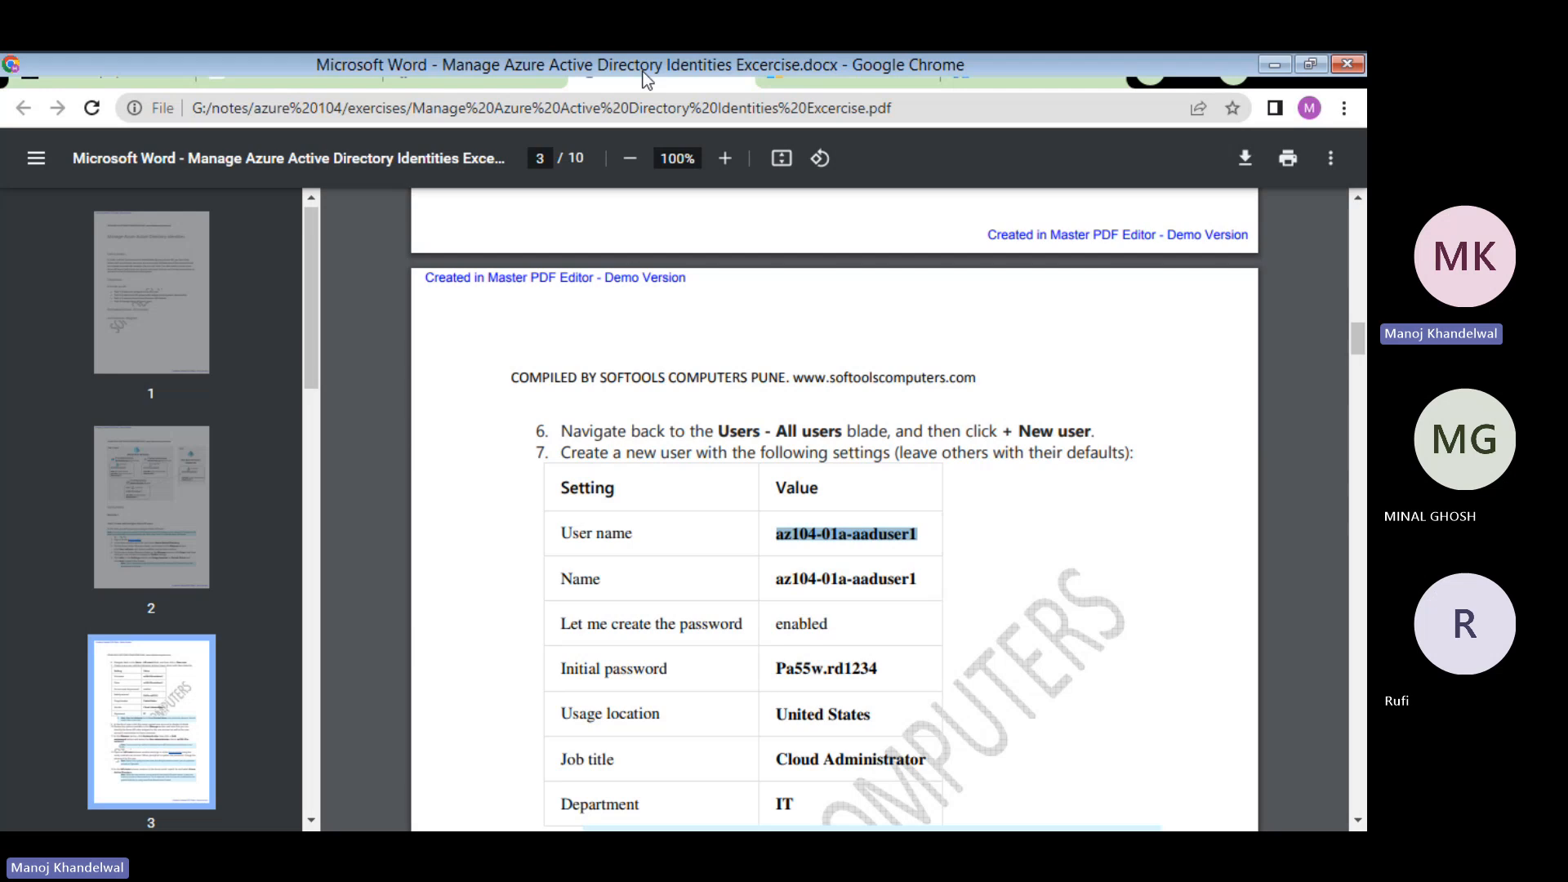
{"action": "left_click", "coordinate": [1018, 75]}
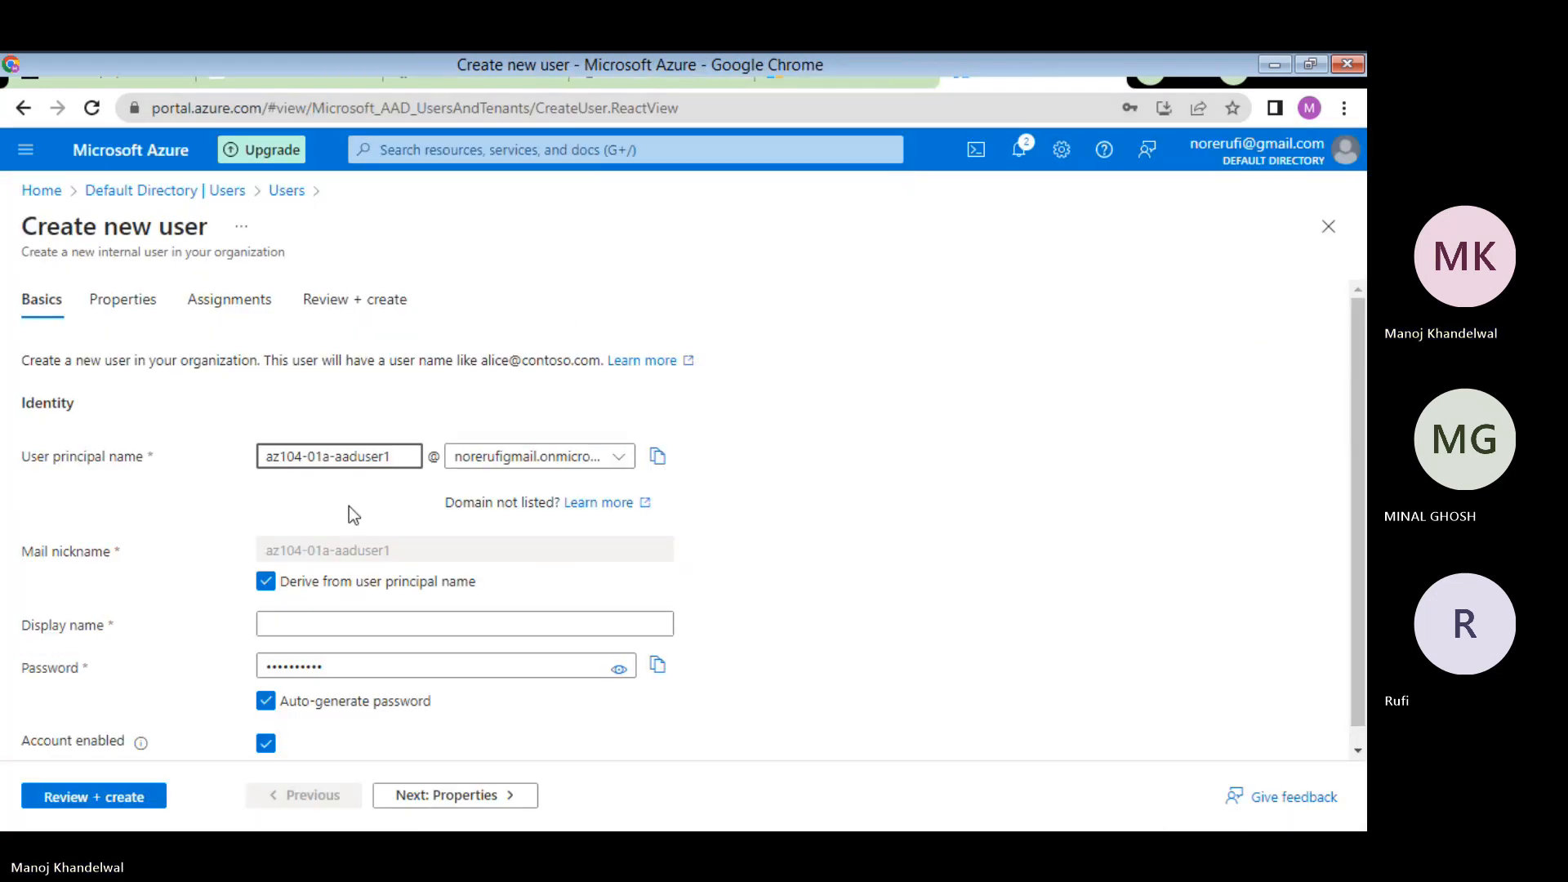
- Copy the Name value from the PDF and paste az104-01a-aaduser1 as the display name
{"action": "left_click", "coordinate": [269, 624]}
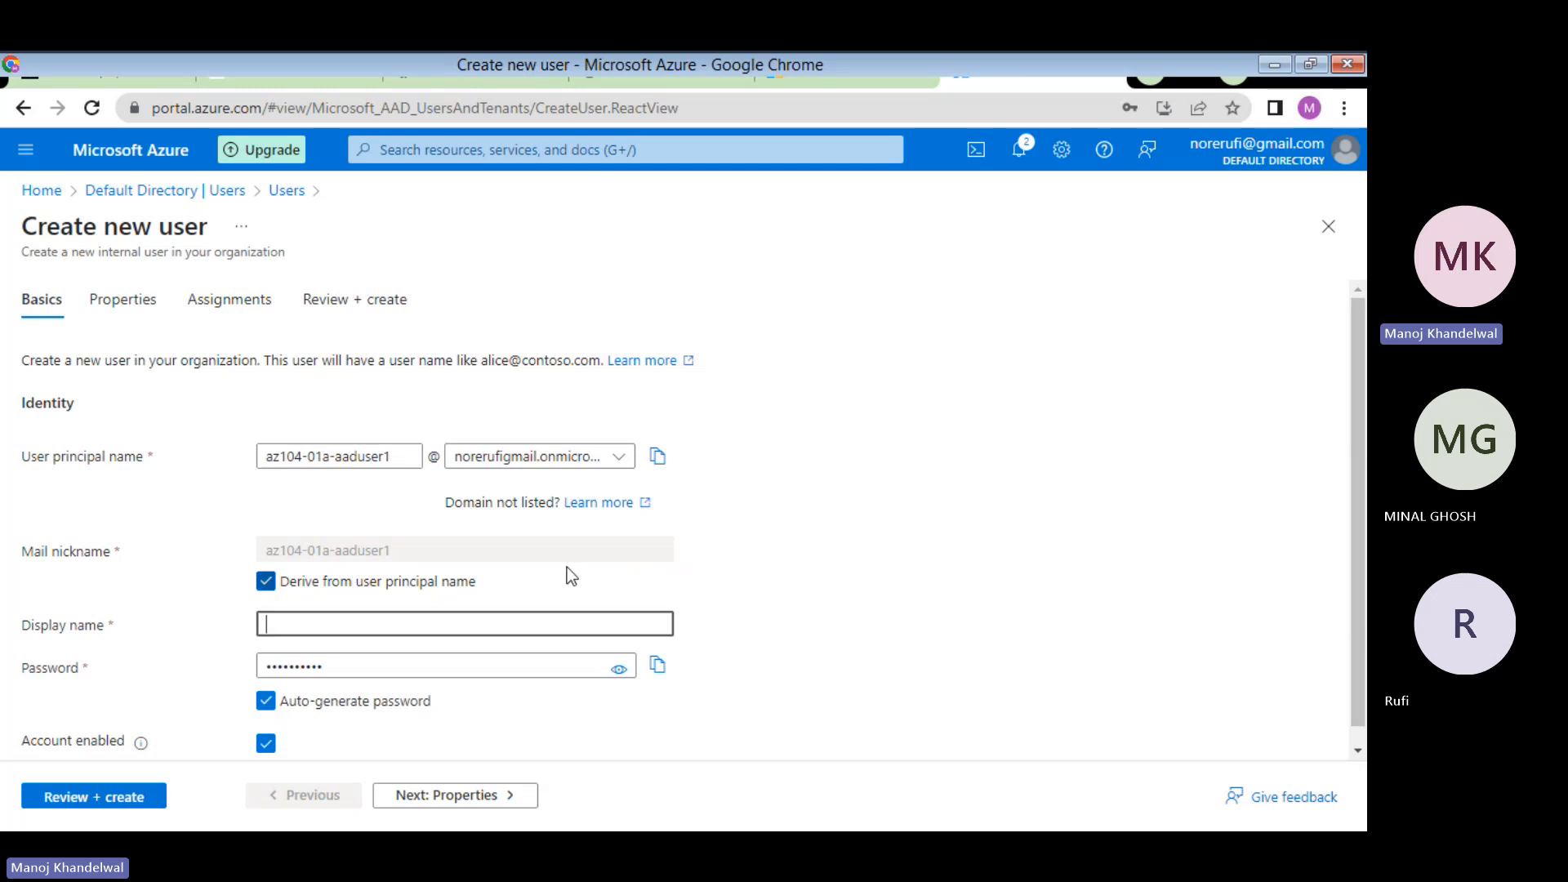
{"action": "left_click", "coordinate": [681, 74]}
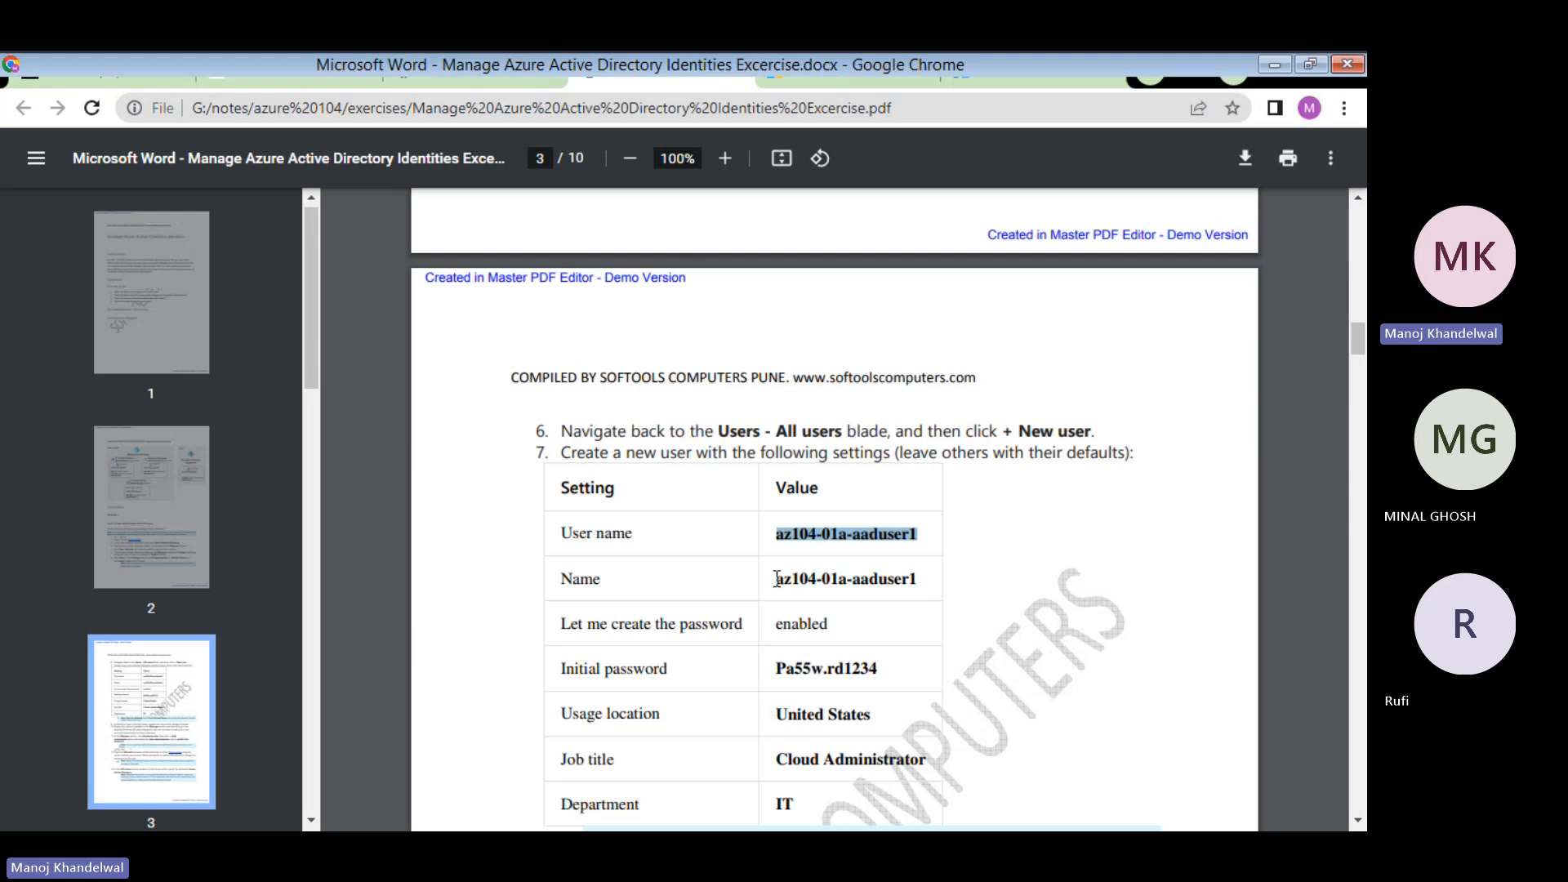
{"action": "left_click_drag", "start_coordinate": [777, 578], "coordinate": [918, 572]}
{"action": "key", "text": "ctrl+c"}
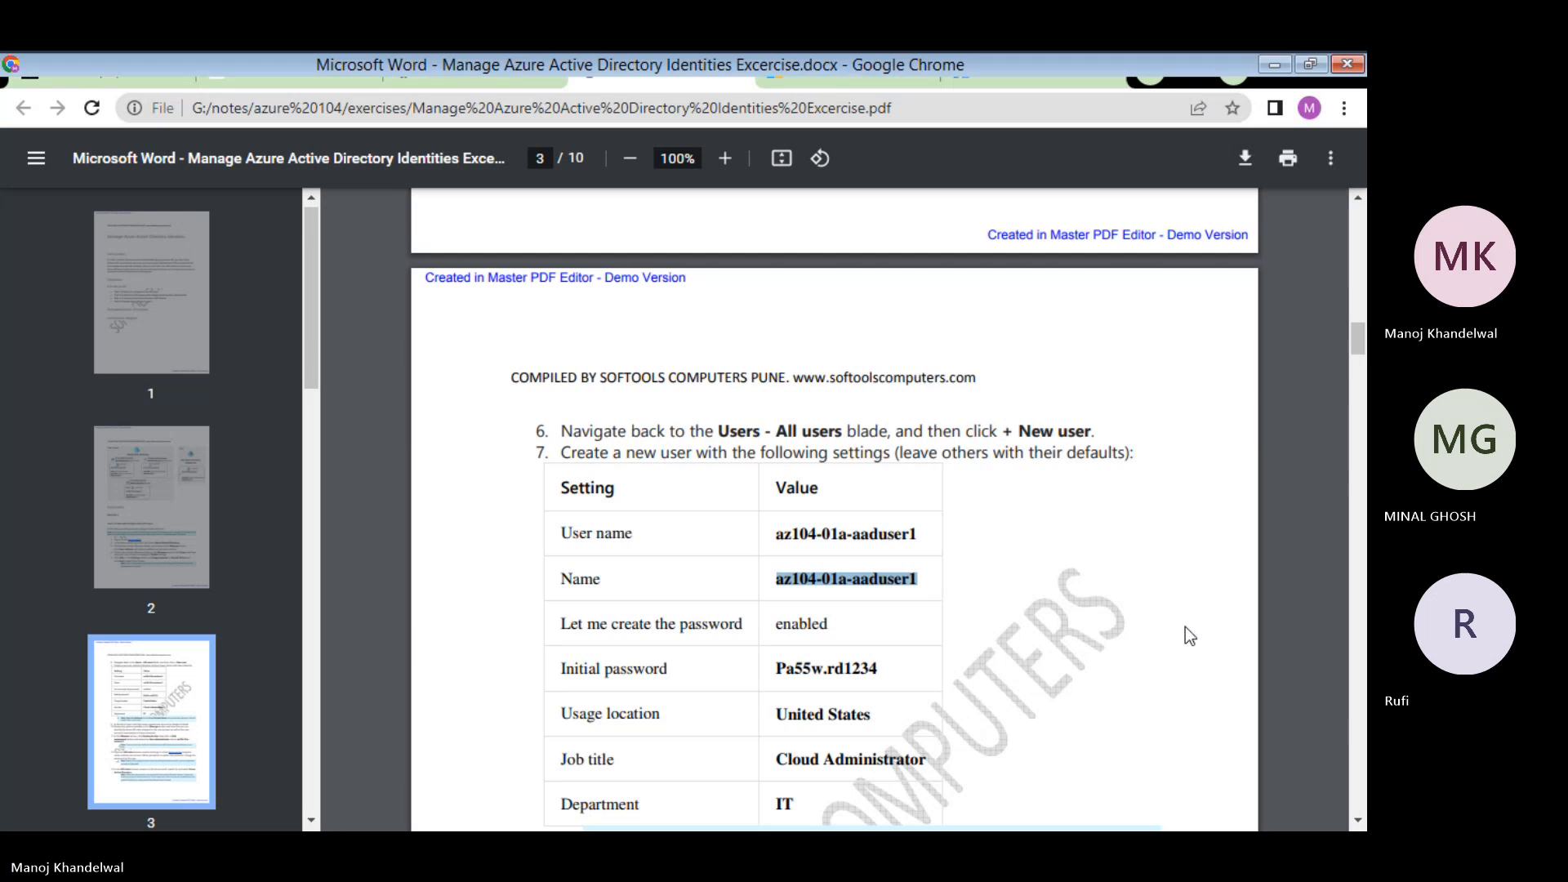
{"action": "left_click", "coordinate": [1008, 65]}
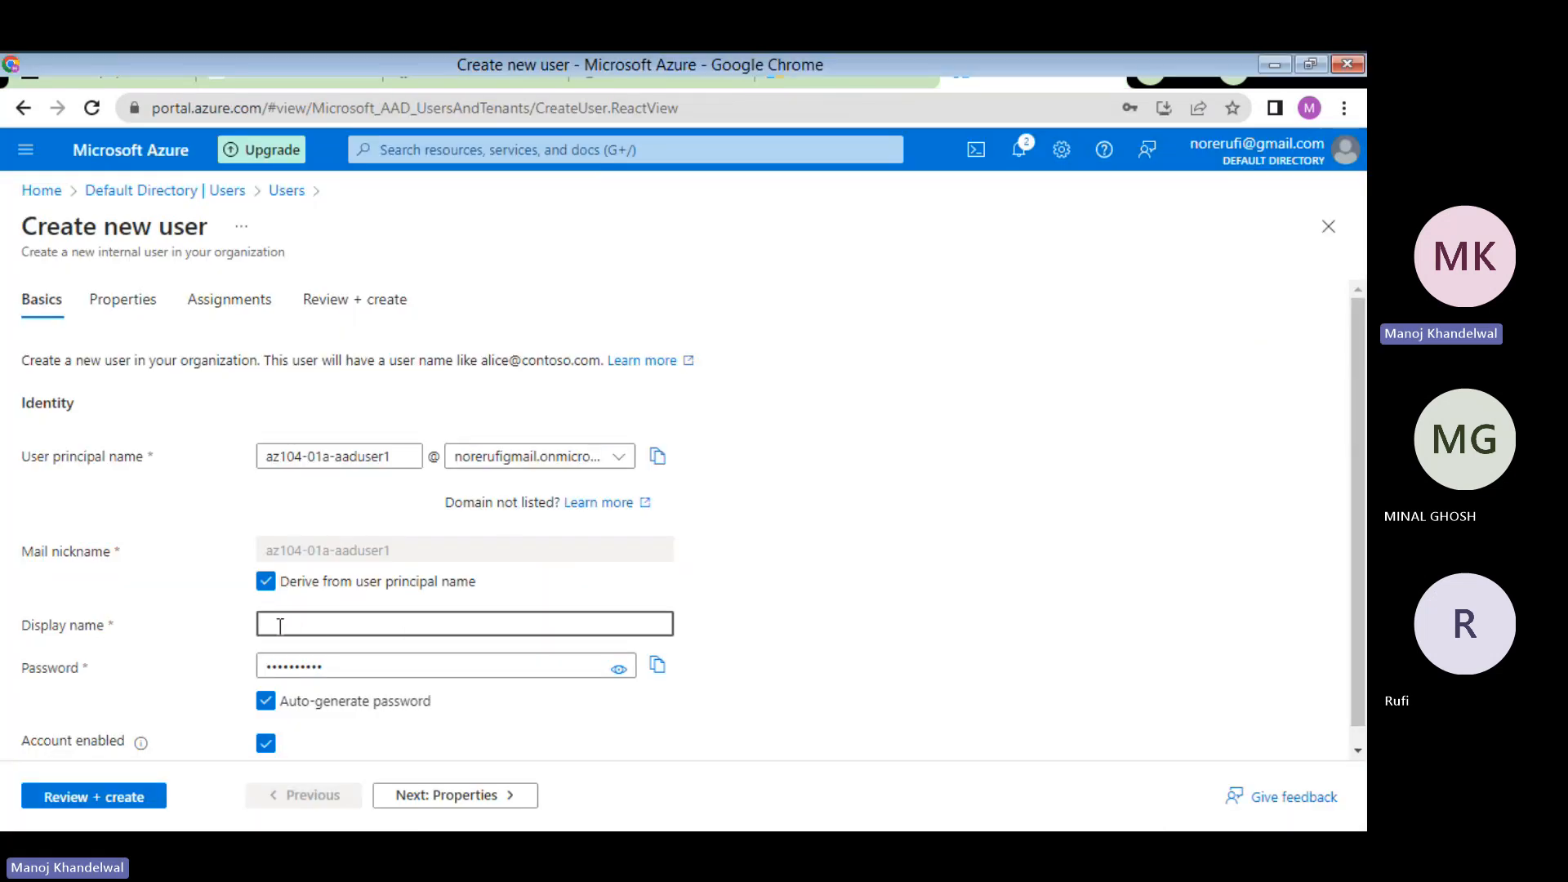
{"action": "key", "text": "ctrl+v"}
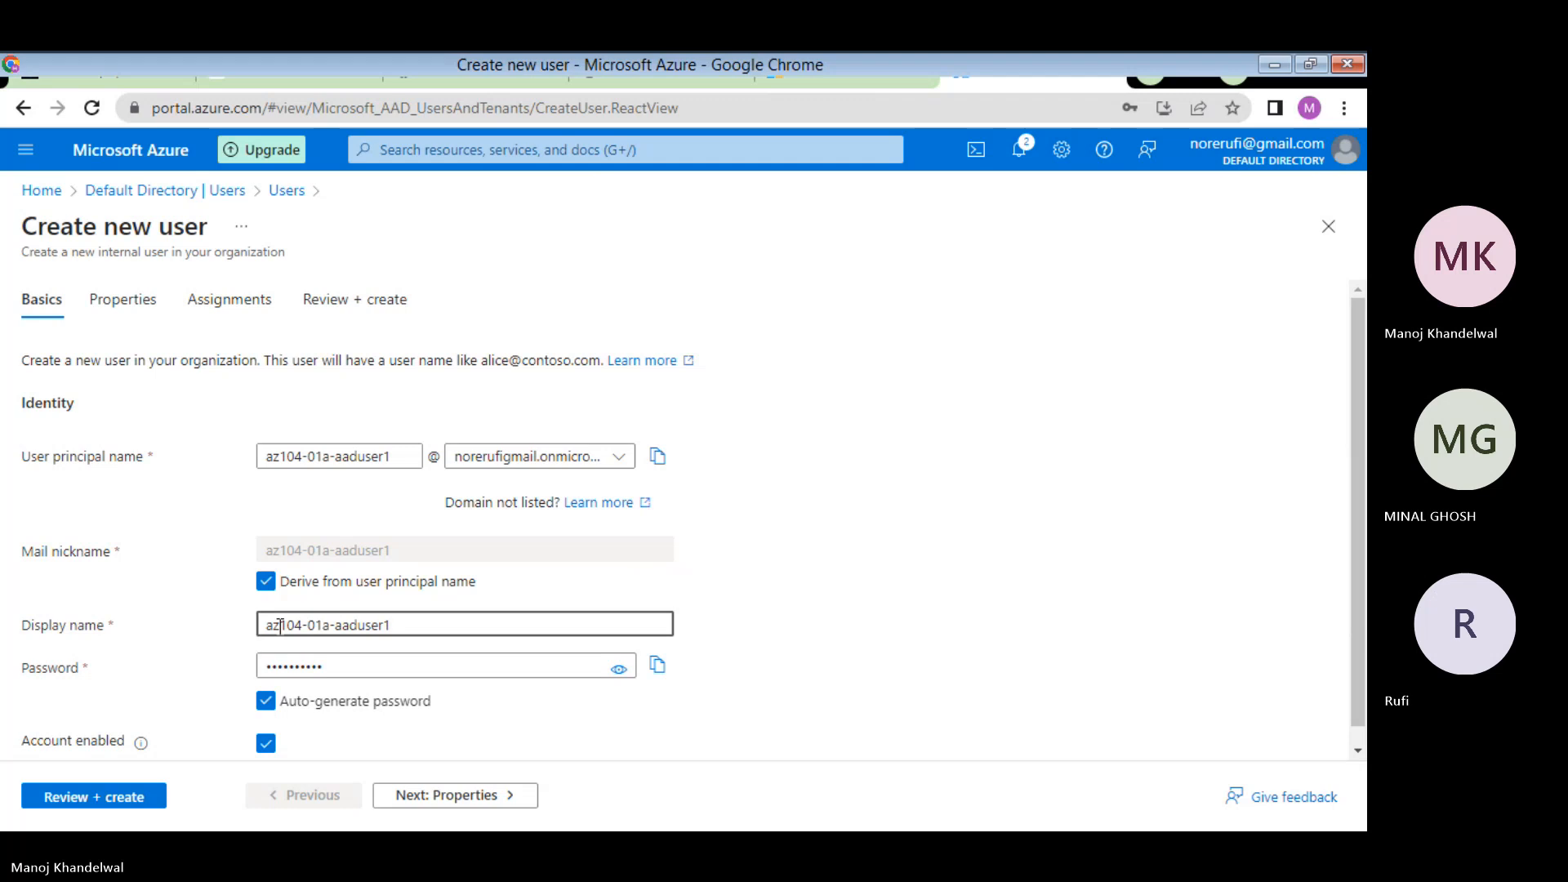
- Leave the Password field and view the lab PDF's settings table to check the password
{"action": "scroll", "coordinate": [374, 622], "scroll_direction": "down", "scroll_amount": 1}
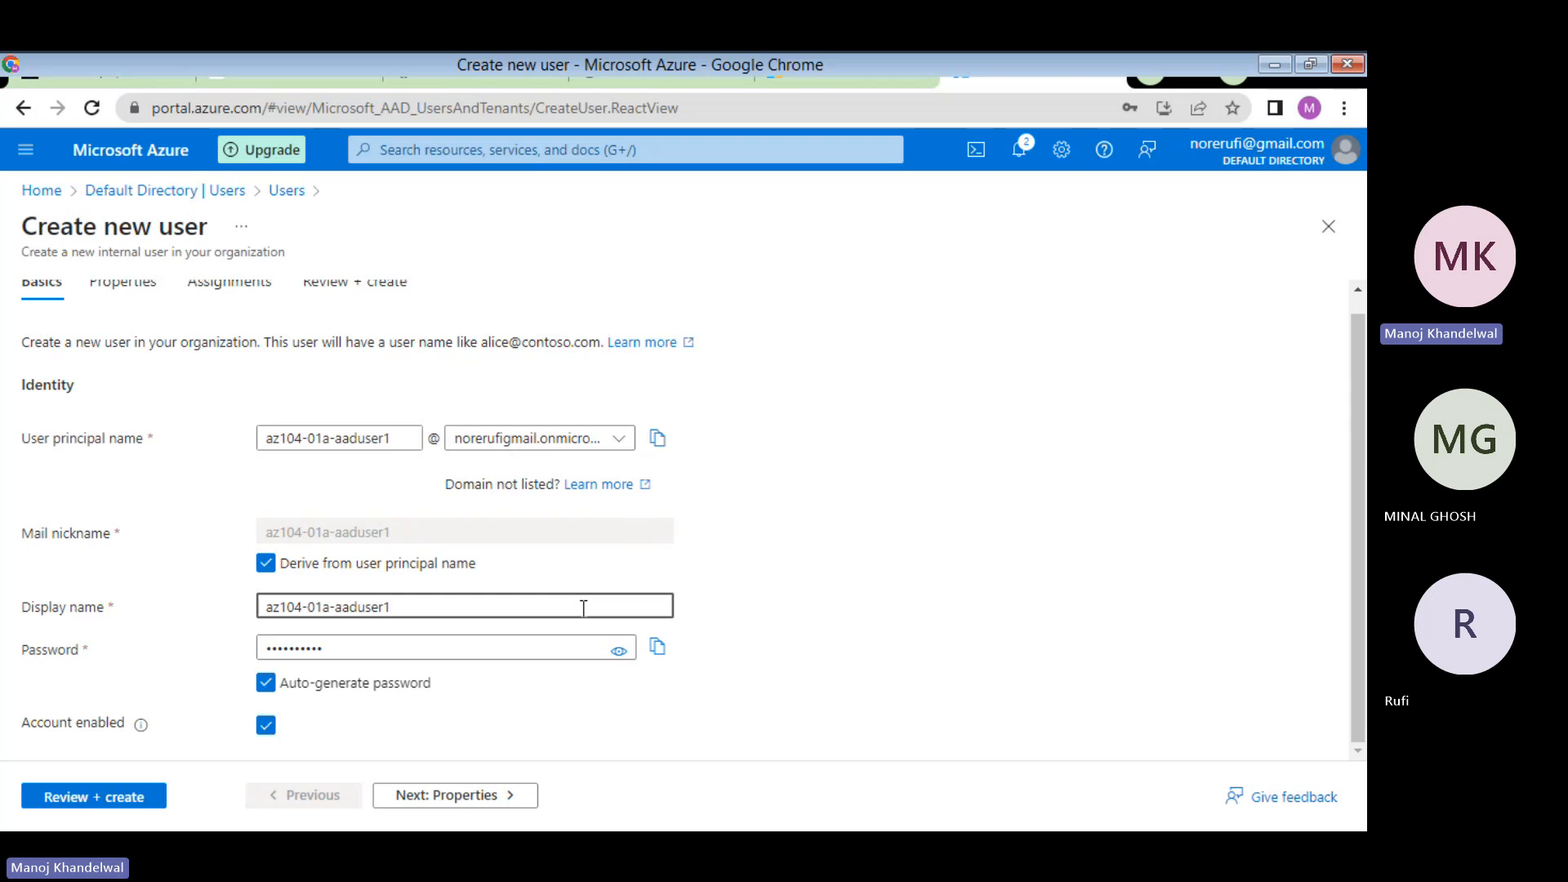
{"action": "left_click", "coordinate": [353, 651]}
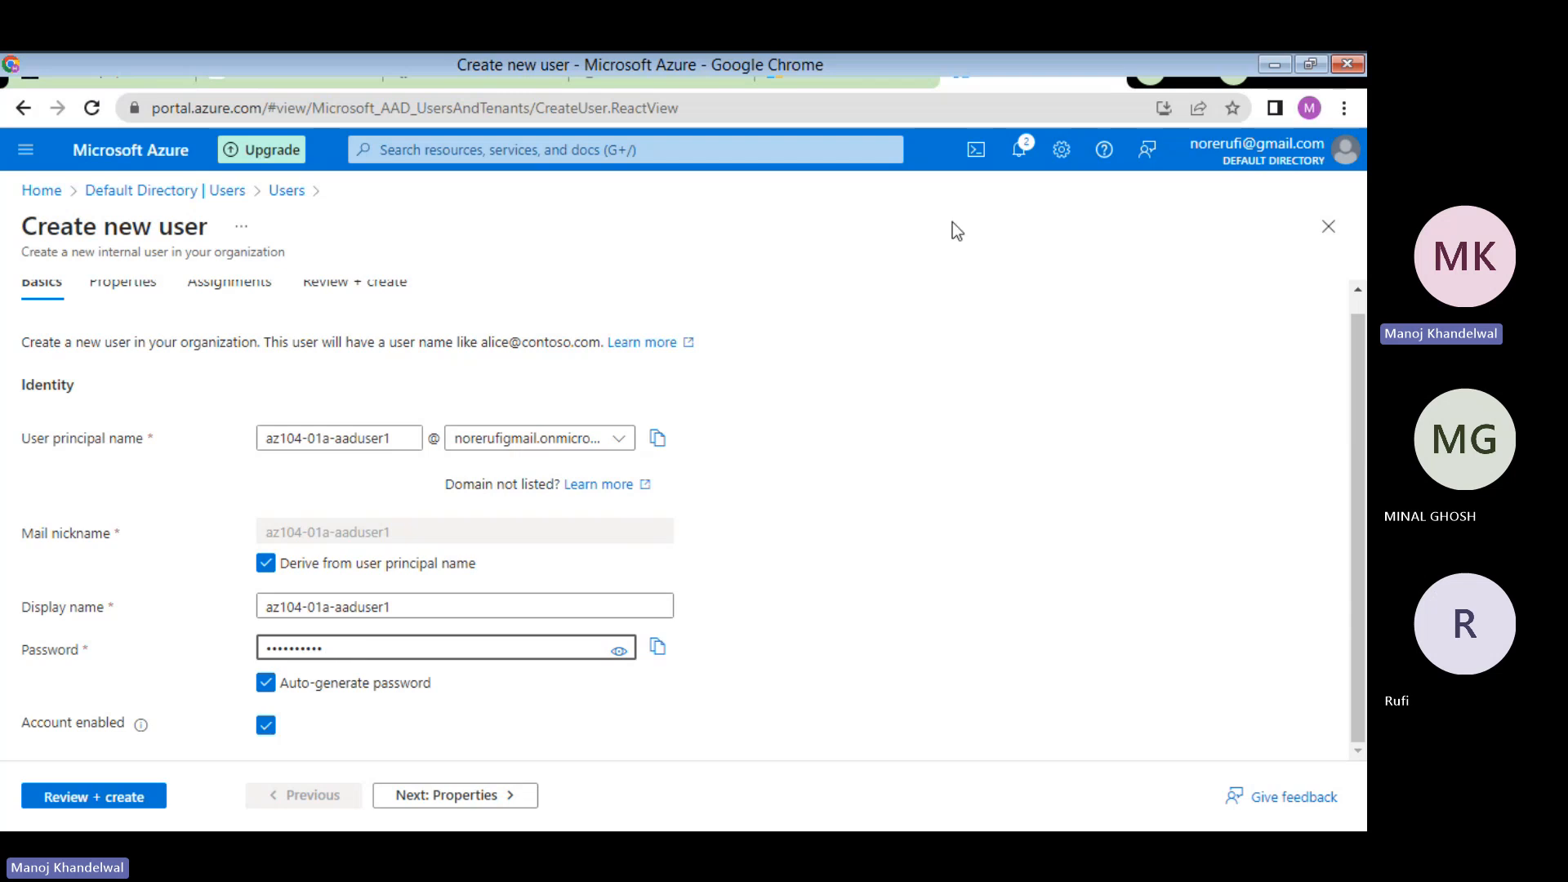
{"action": "left_click", "coordinate": [679, 72]}
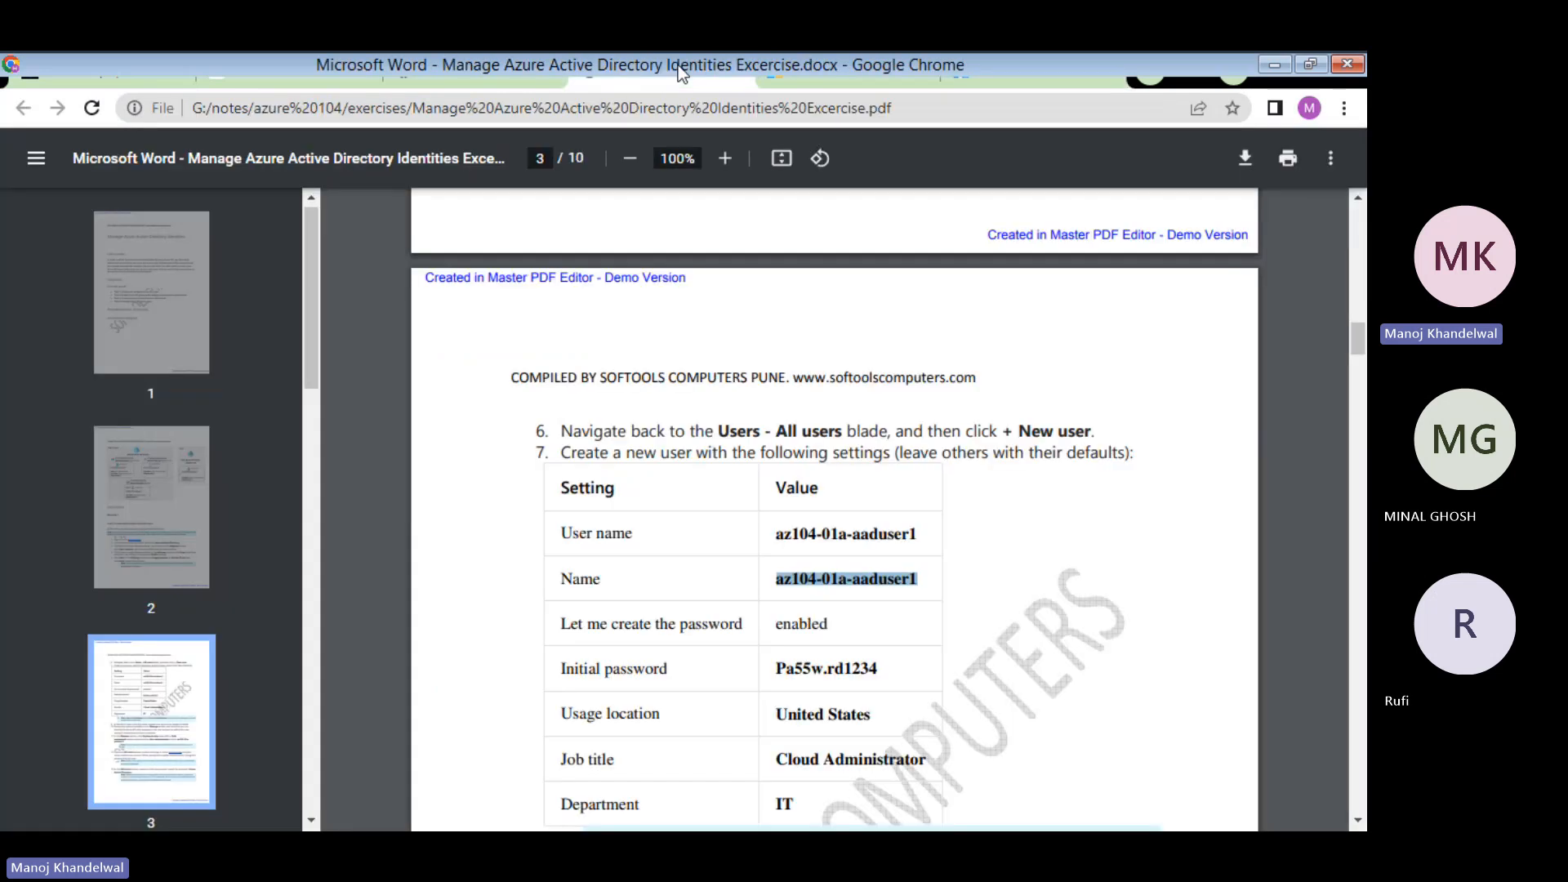
- Turn off auto-generate, replace the too-short password with a strong one, and reveal it
{"action": "left_click", "coordinate": [1025, 75]}
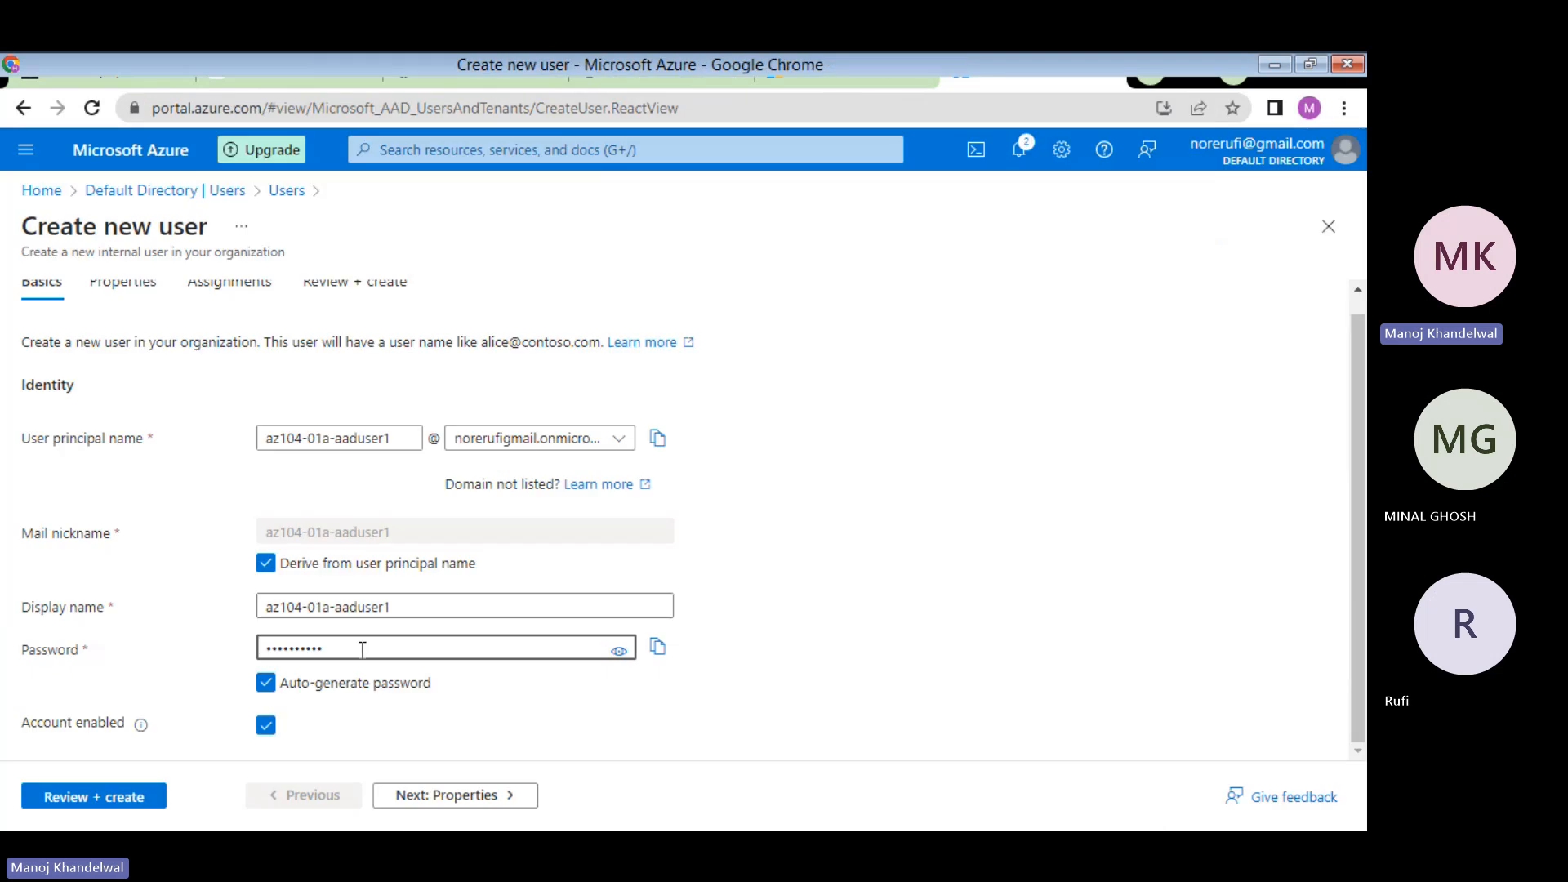
{"action": "left_click", "coordinate": [266, 683]}
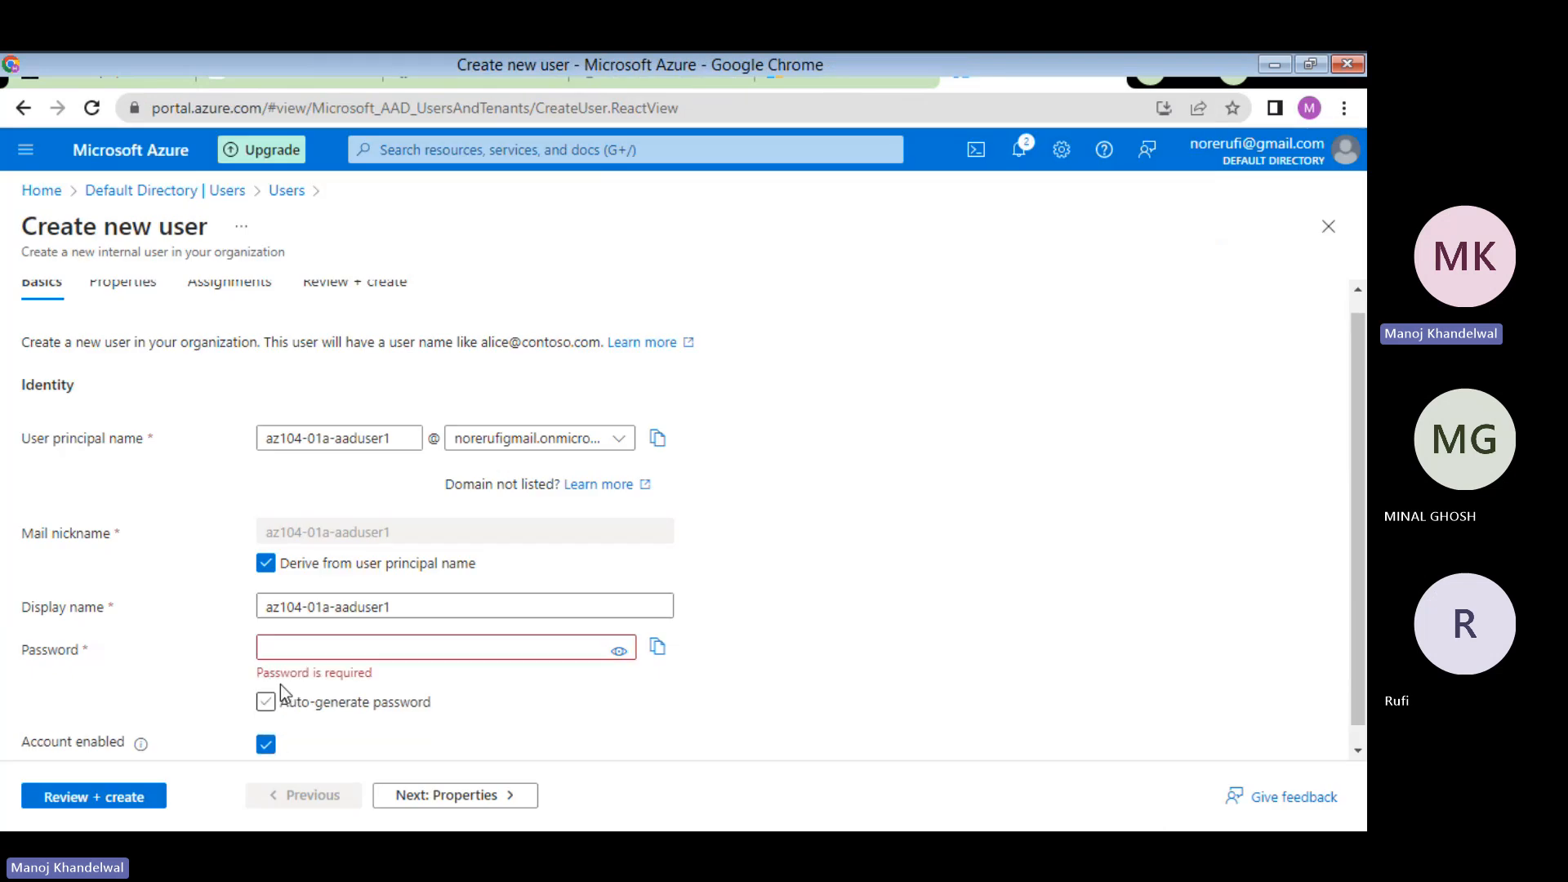
{"action": "left_click", "coordinate": [379, 645]}
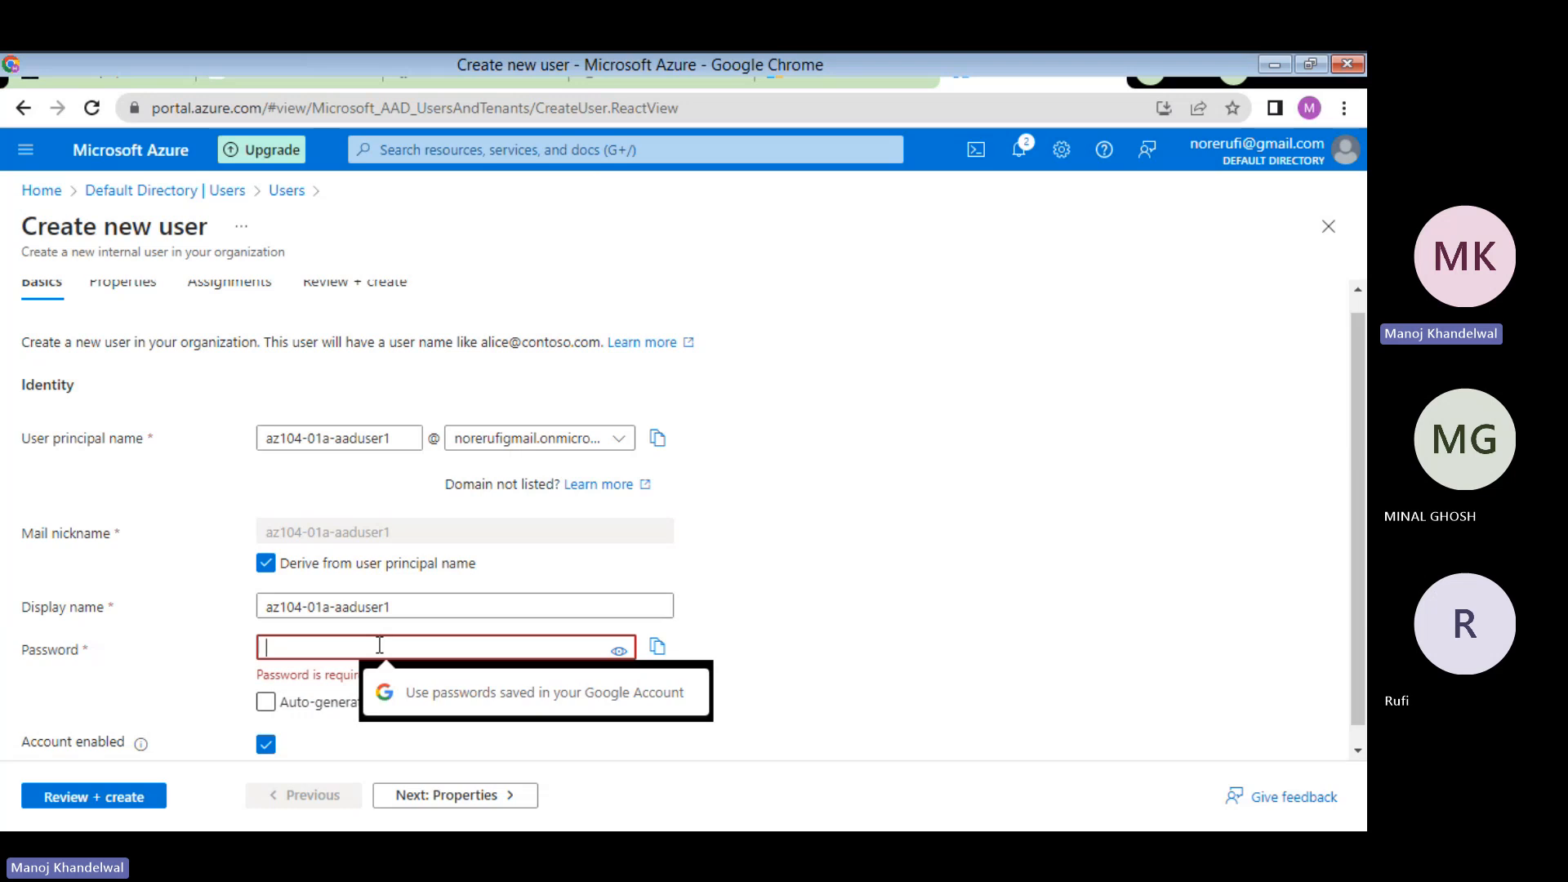
{"action": "type", "text": "•••"}
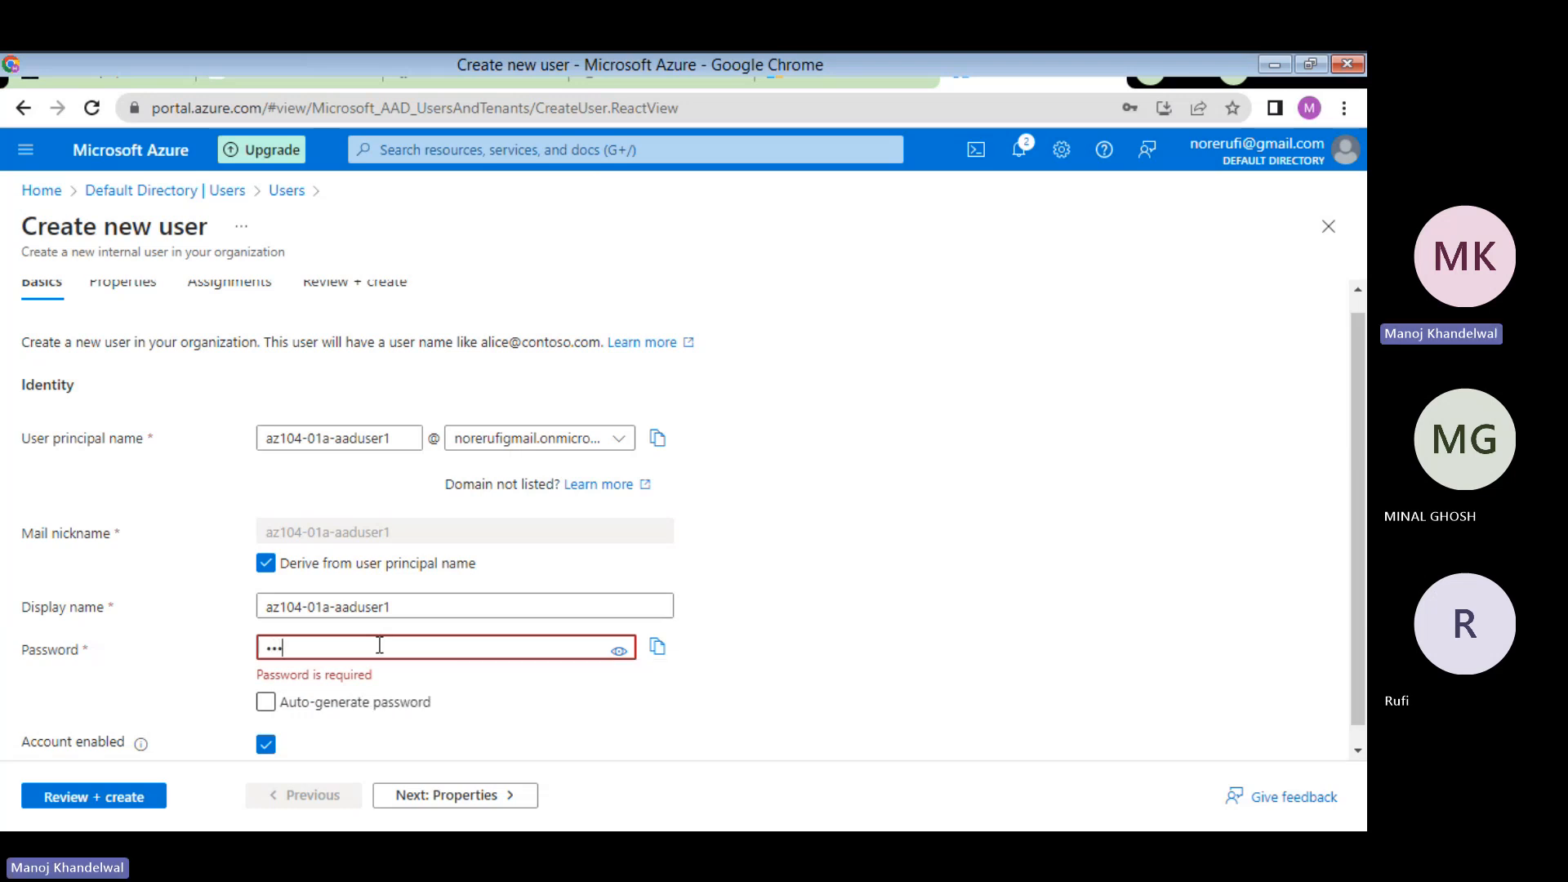
{"action": "type", "text": "••••"}
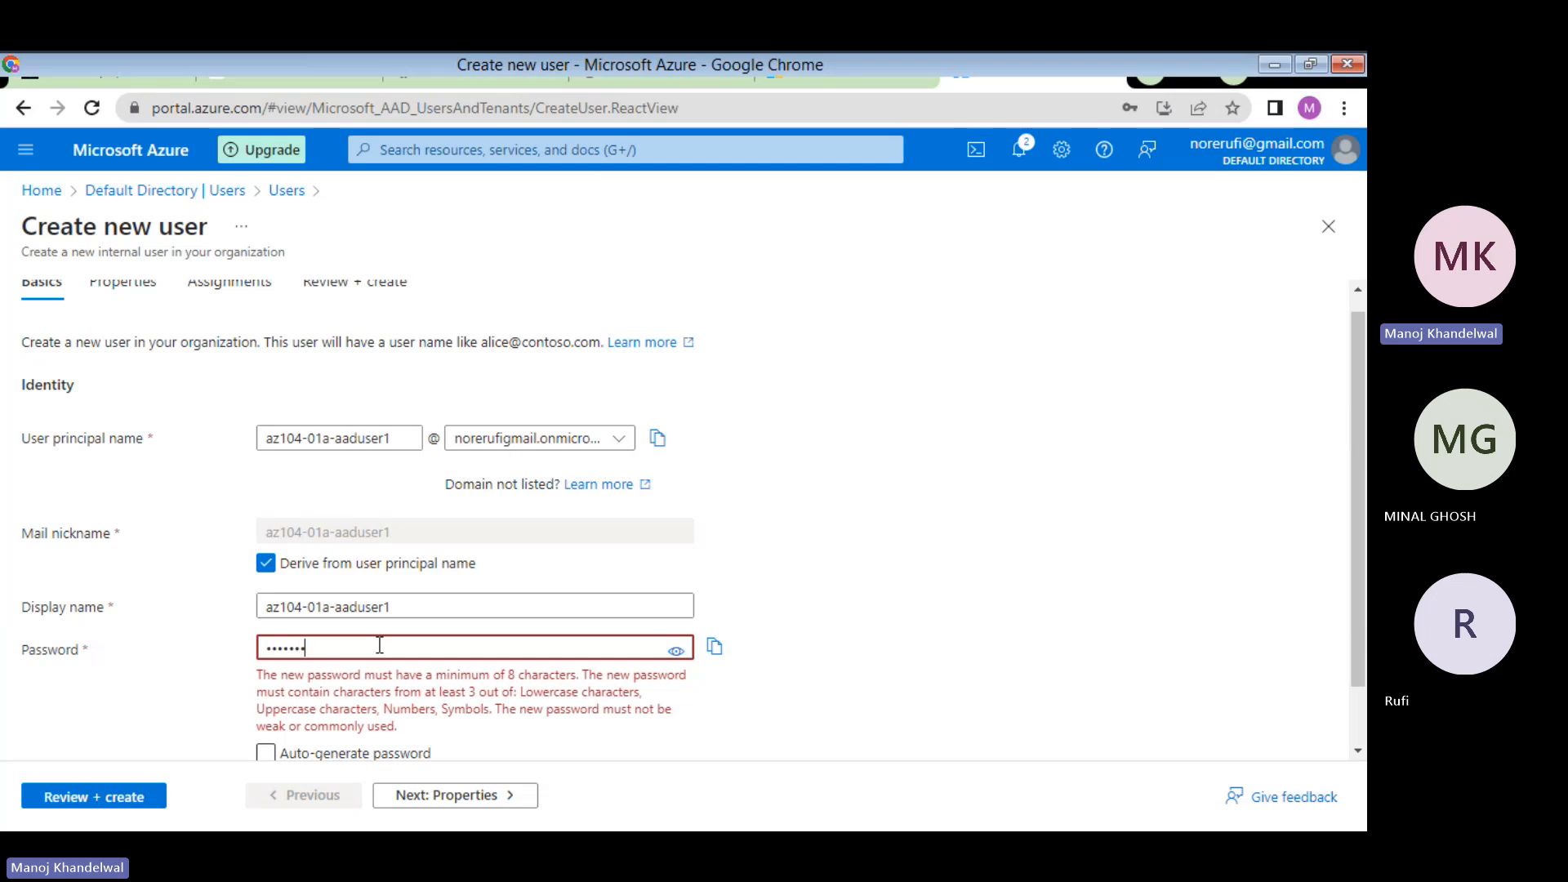
{"action": "type", "text": "•"}
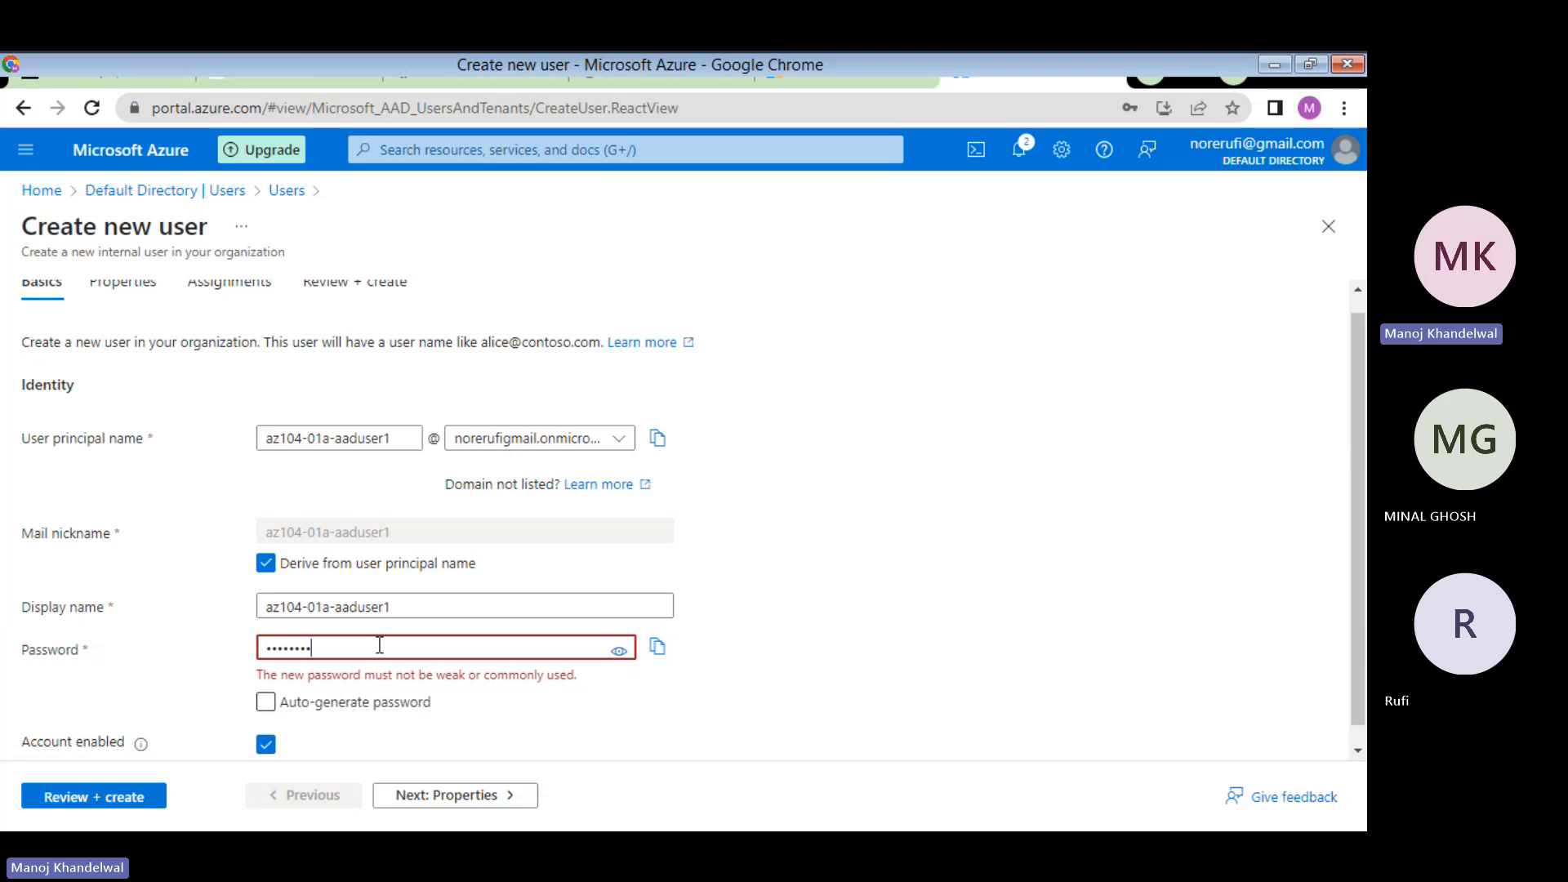
{"action": "key", "text": "BackSpace"}
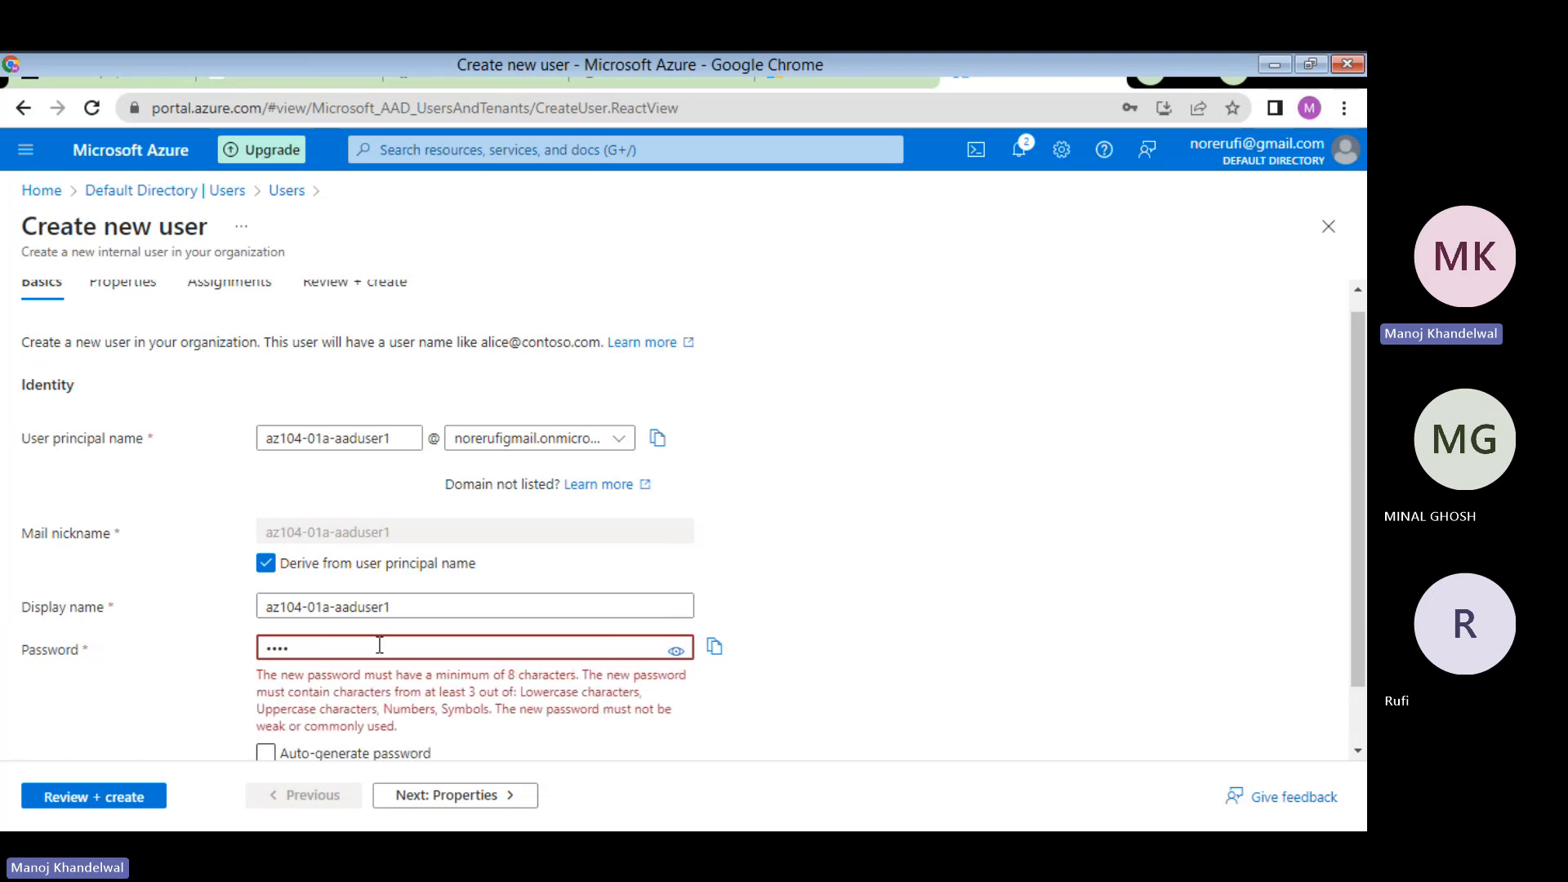
{"action": "key", "text": "BackSpace"}
{"action": "key", "text": "BackSpace"}
{"action": "key", "text": "BackSpace"}
{"action": "key", "text": "BackSpace"}
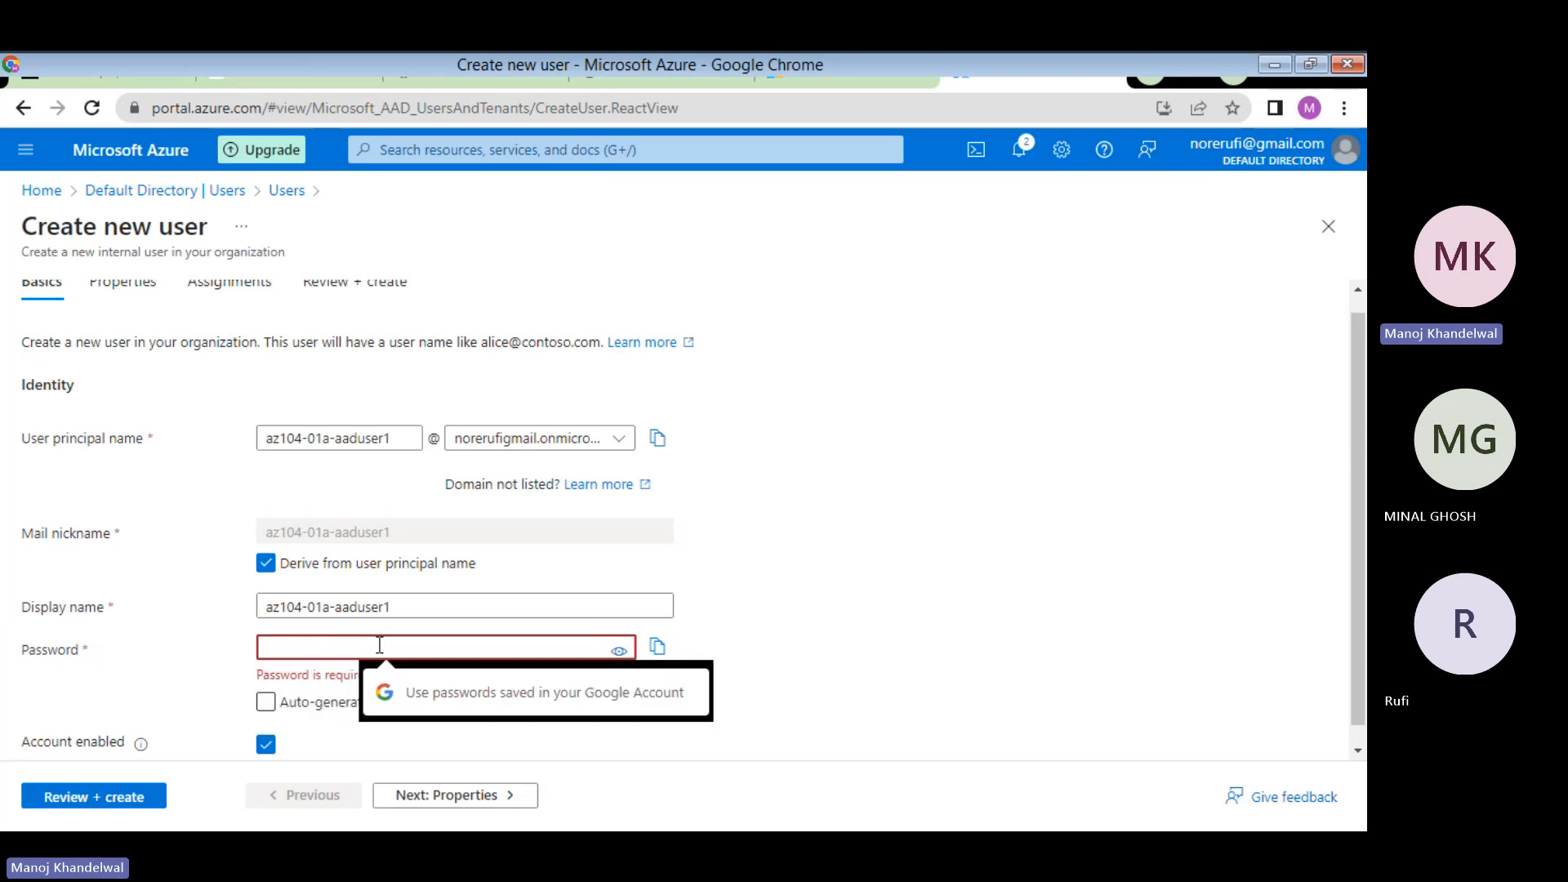
{"action": "type", "text": "•••"}
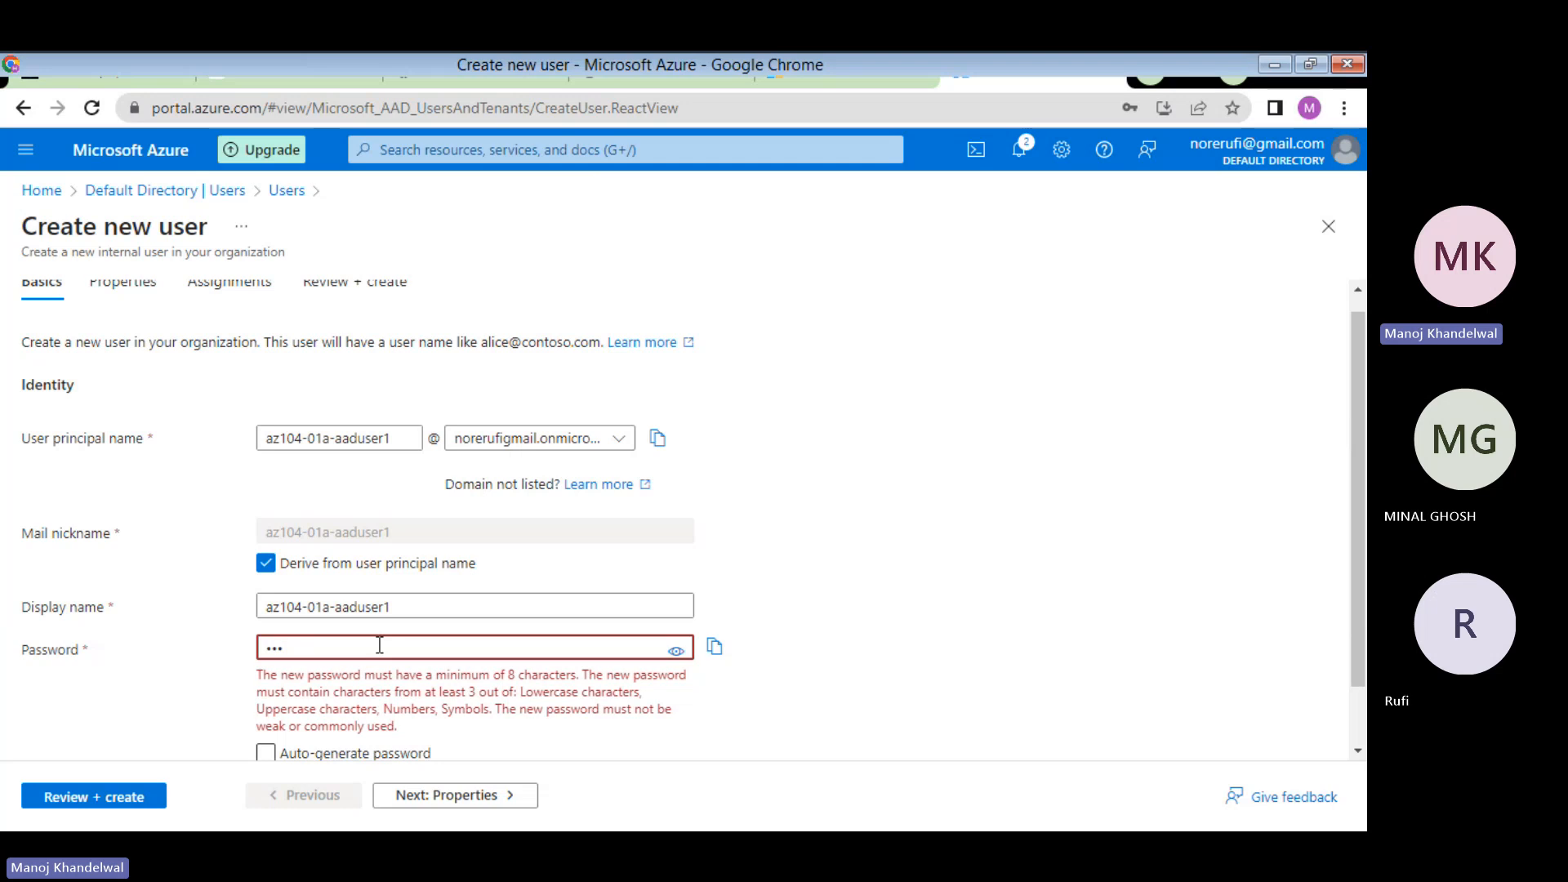
{"action": "type", "text": "••••••"}
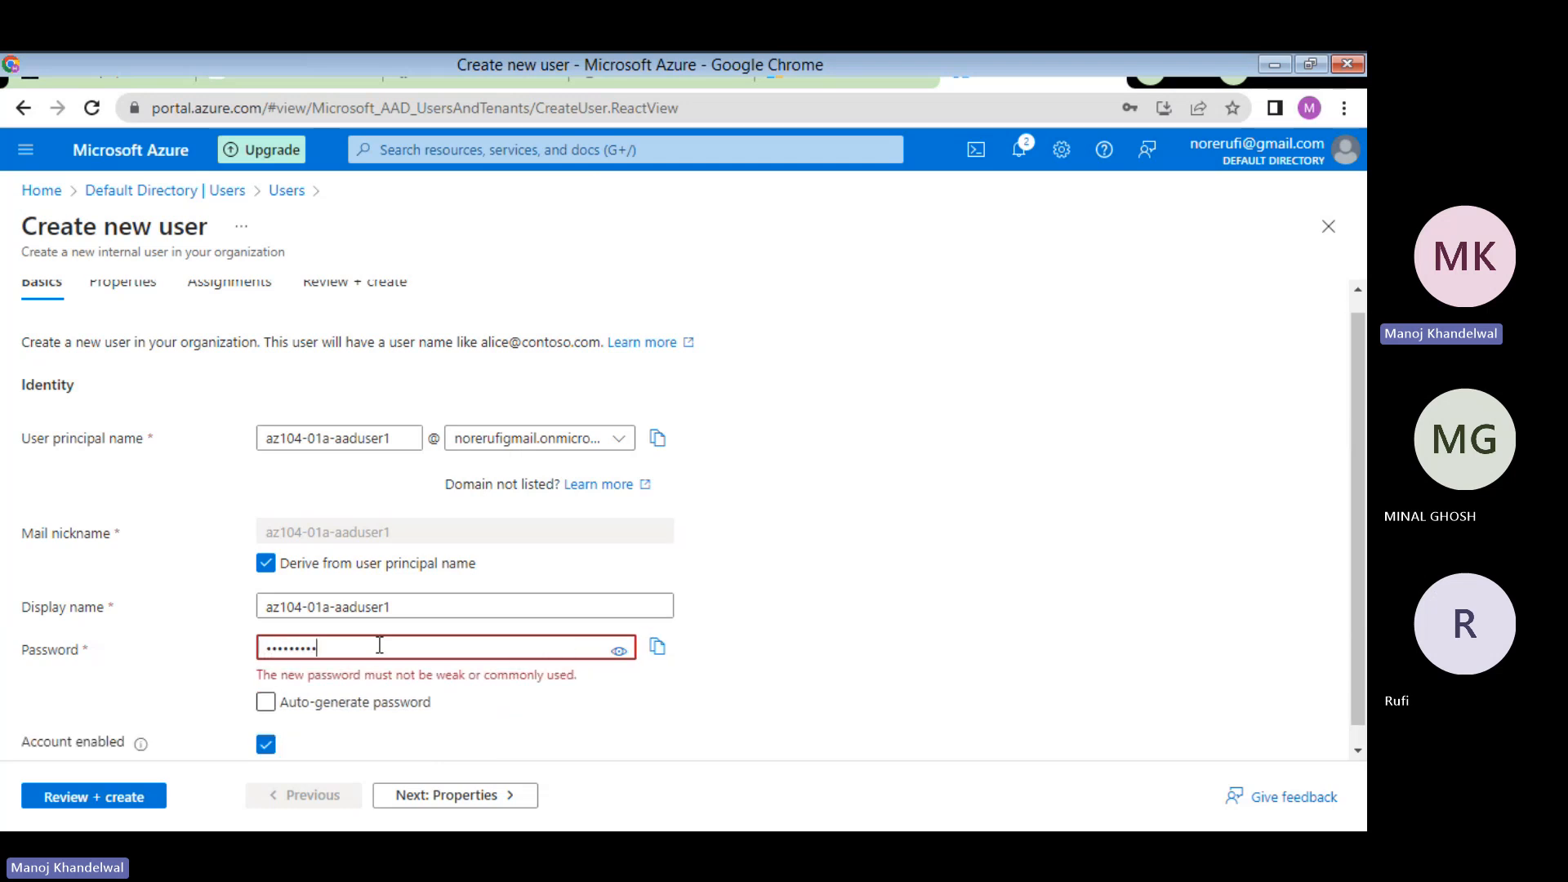
{"action": "type", "text": "•••"}
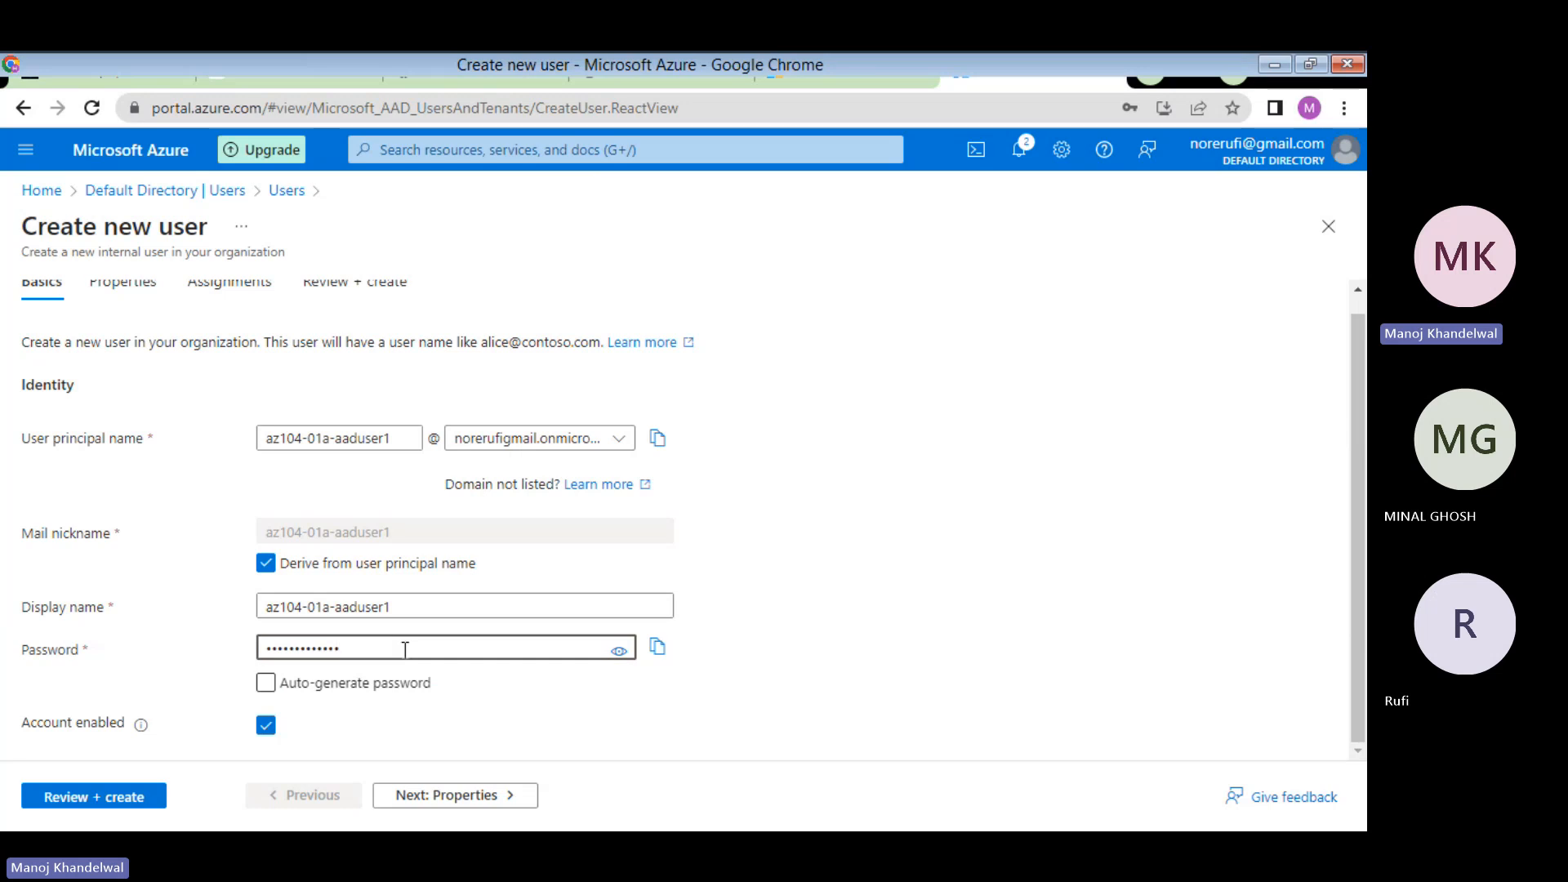
{"action": "left_click", "coordinate": [618, 651]}
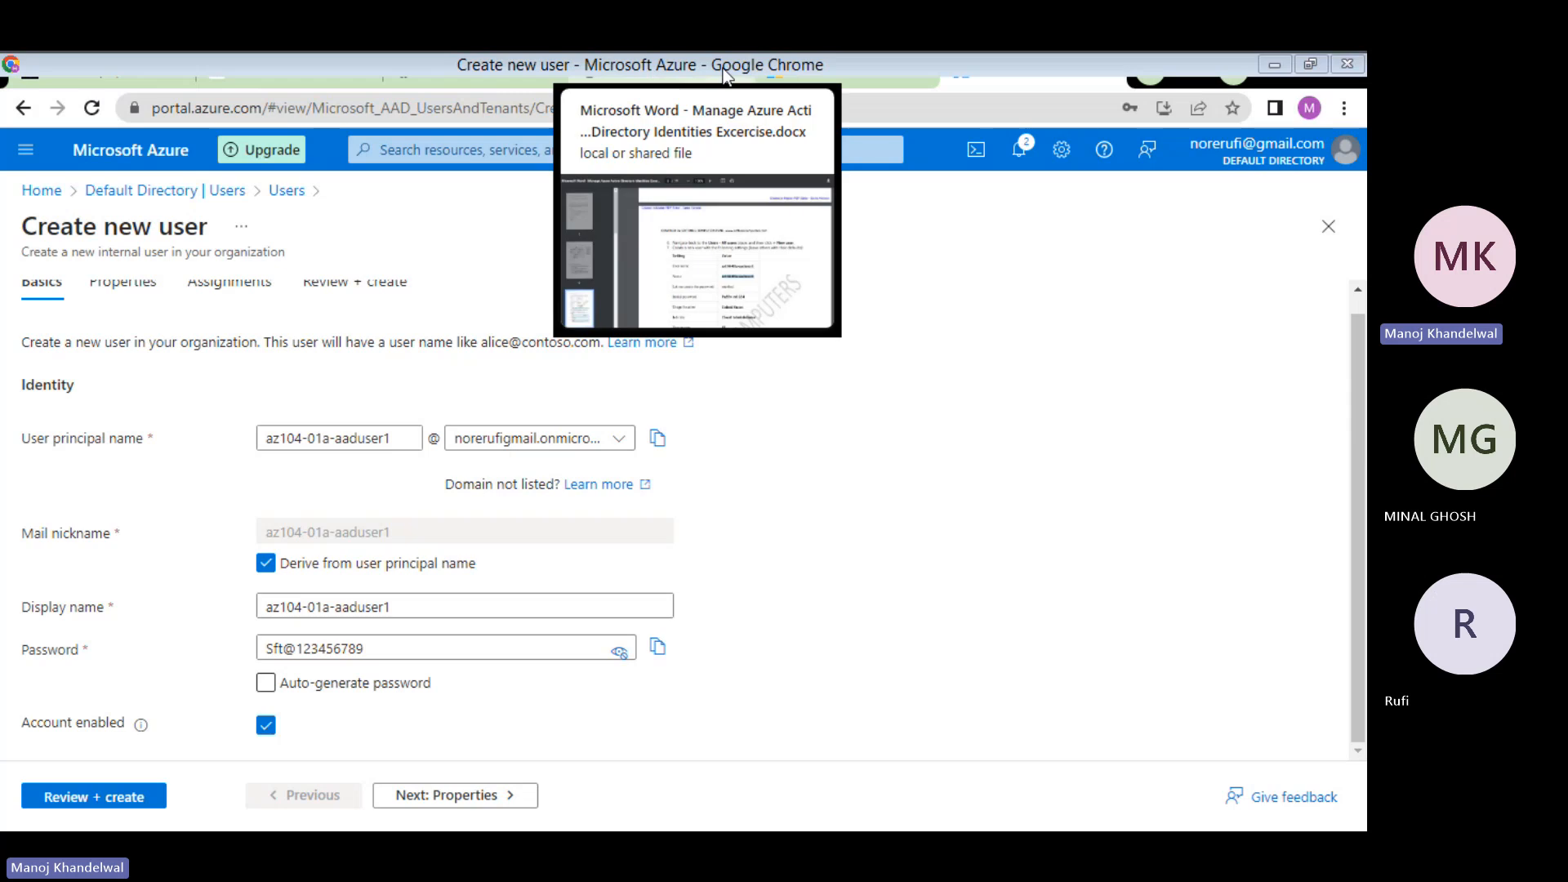
{"action": "left_click", "coordinate": [865, 71]}
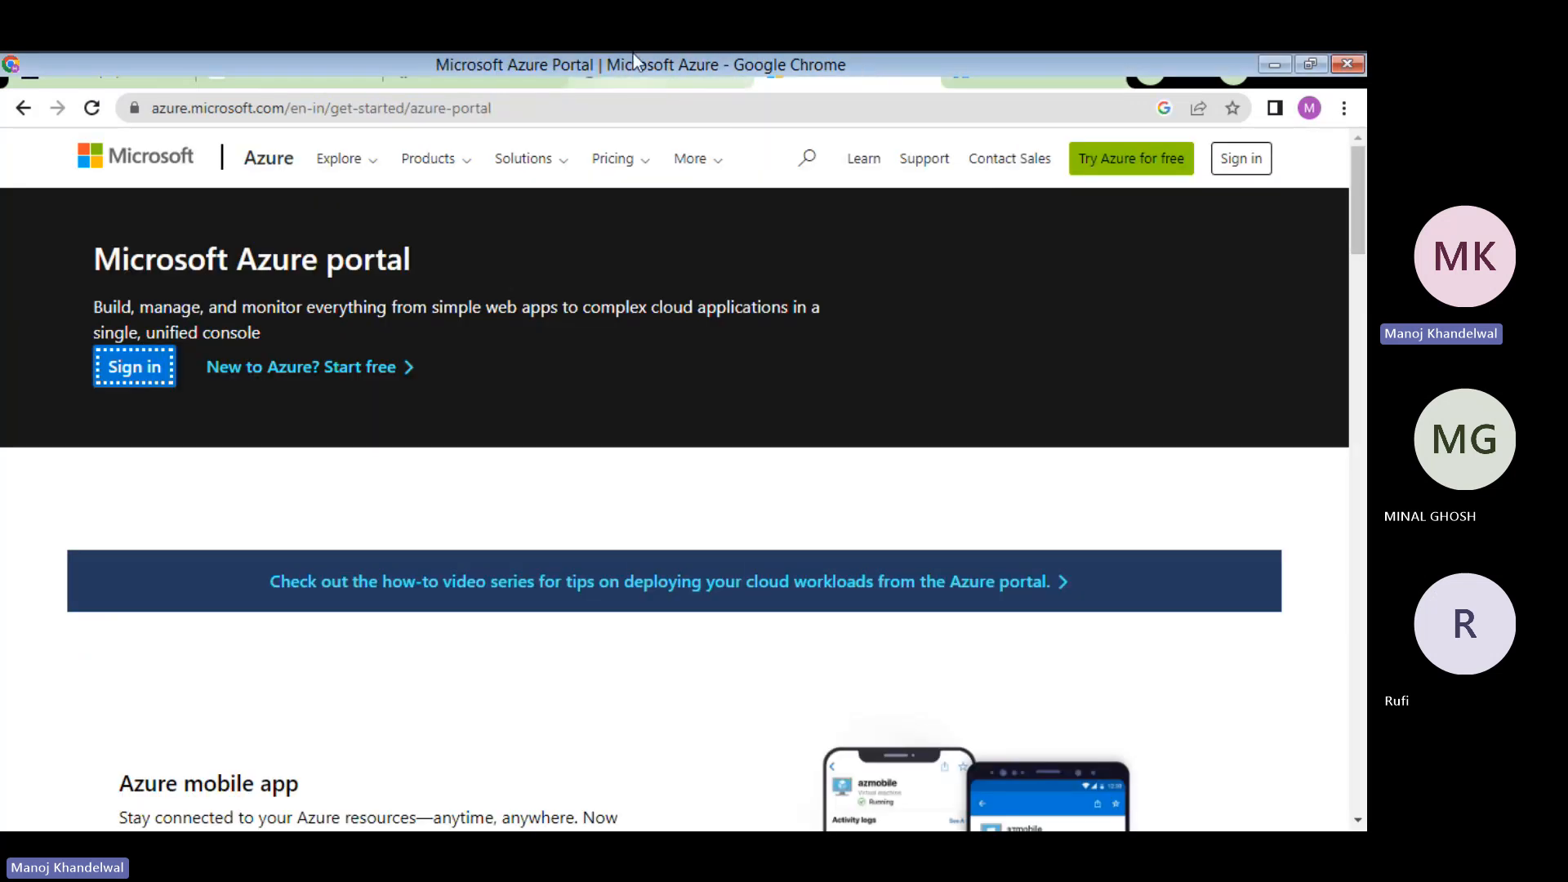
{"action": "left_click", "coordinate": [655, 65]}
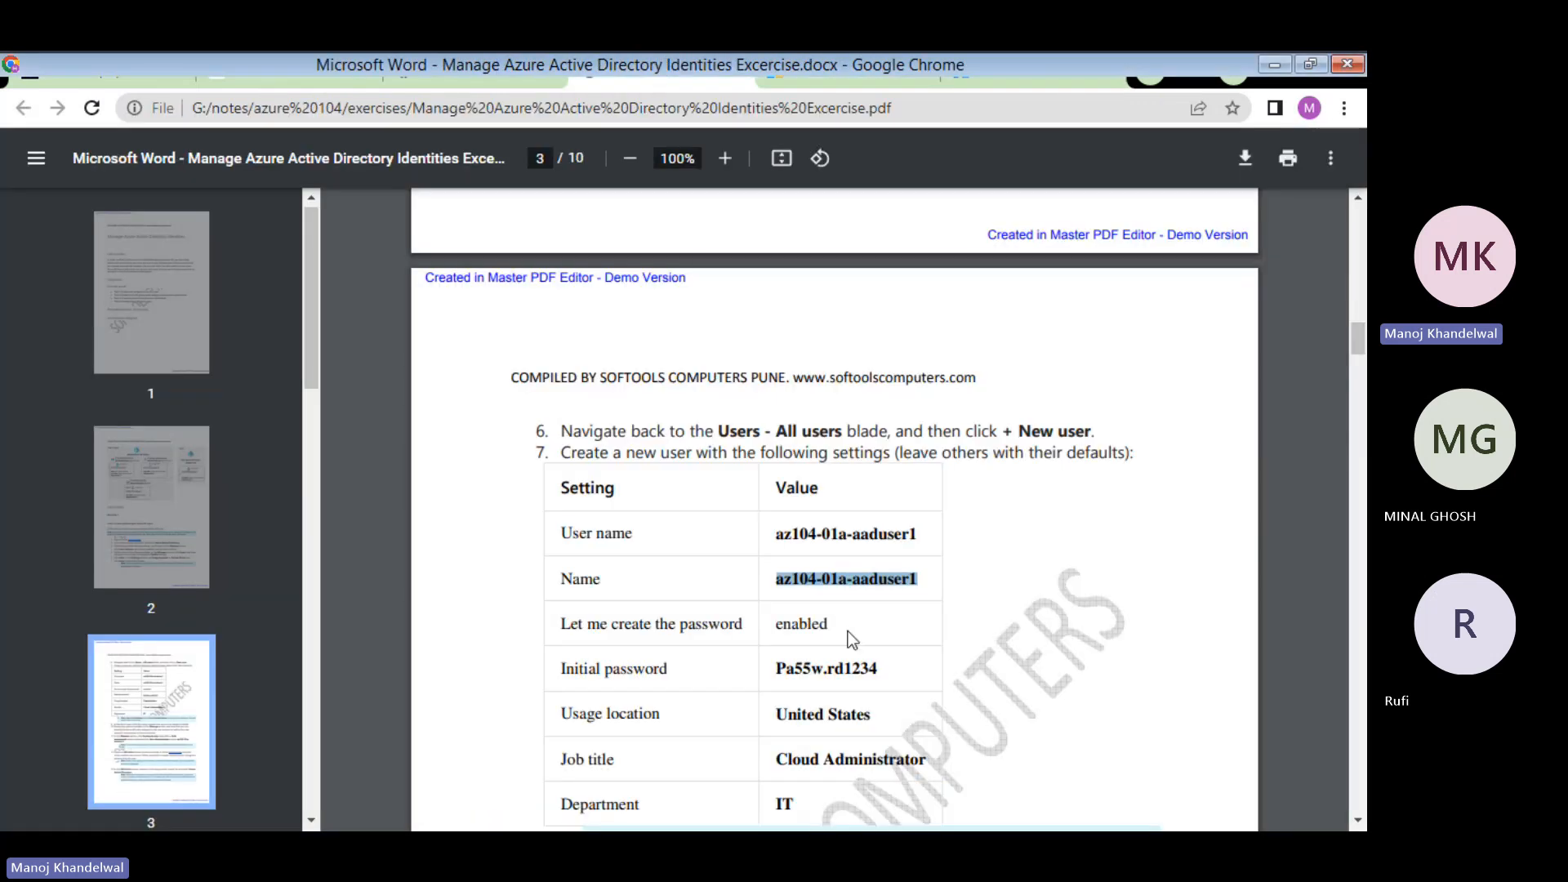
{"action": "scroll", "coordinate": [849, 645], "scroll_direction": "down", "scroll_amount": 1}
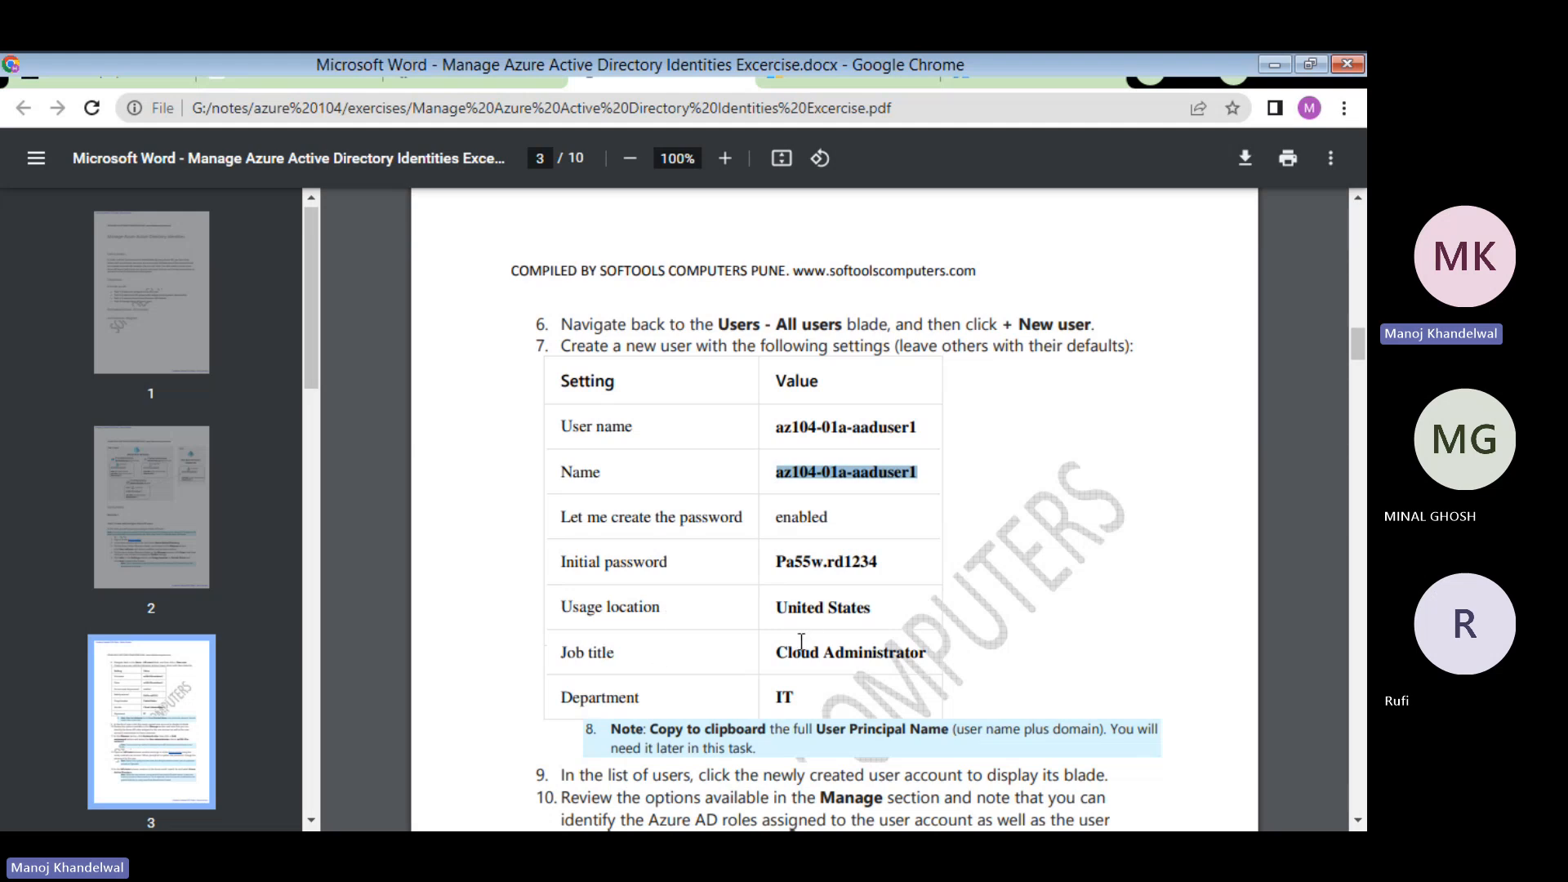
{"action": "left_click", "coordinate": [1001, 80]}
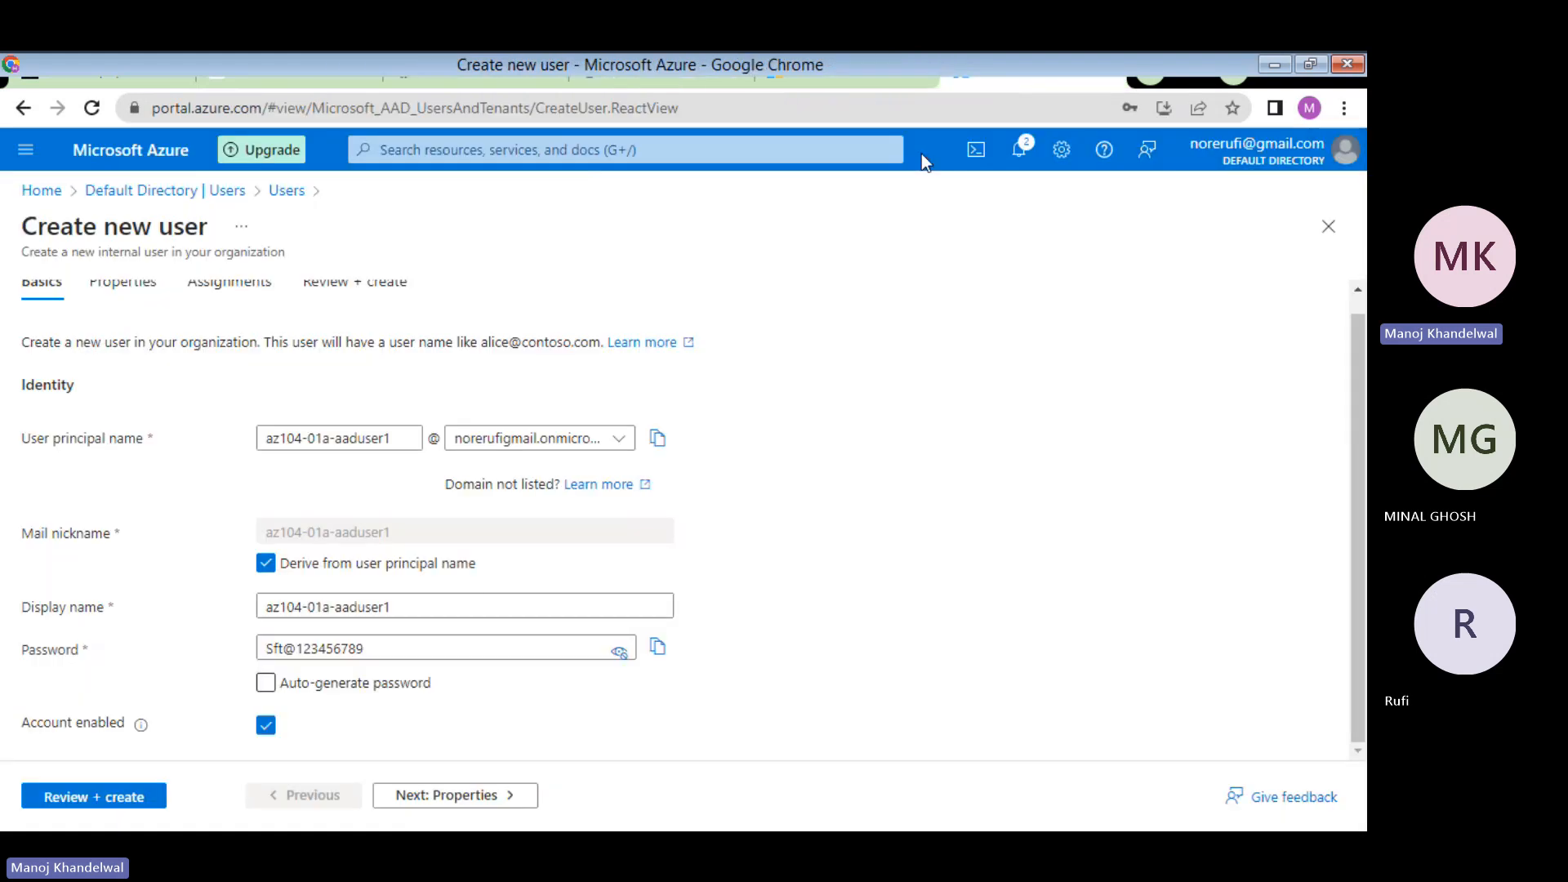
- On Properties, enter first name test and last name user1, keeping user type Member
{"action": "left_click", "coordinate": [447, 796]}
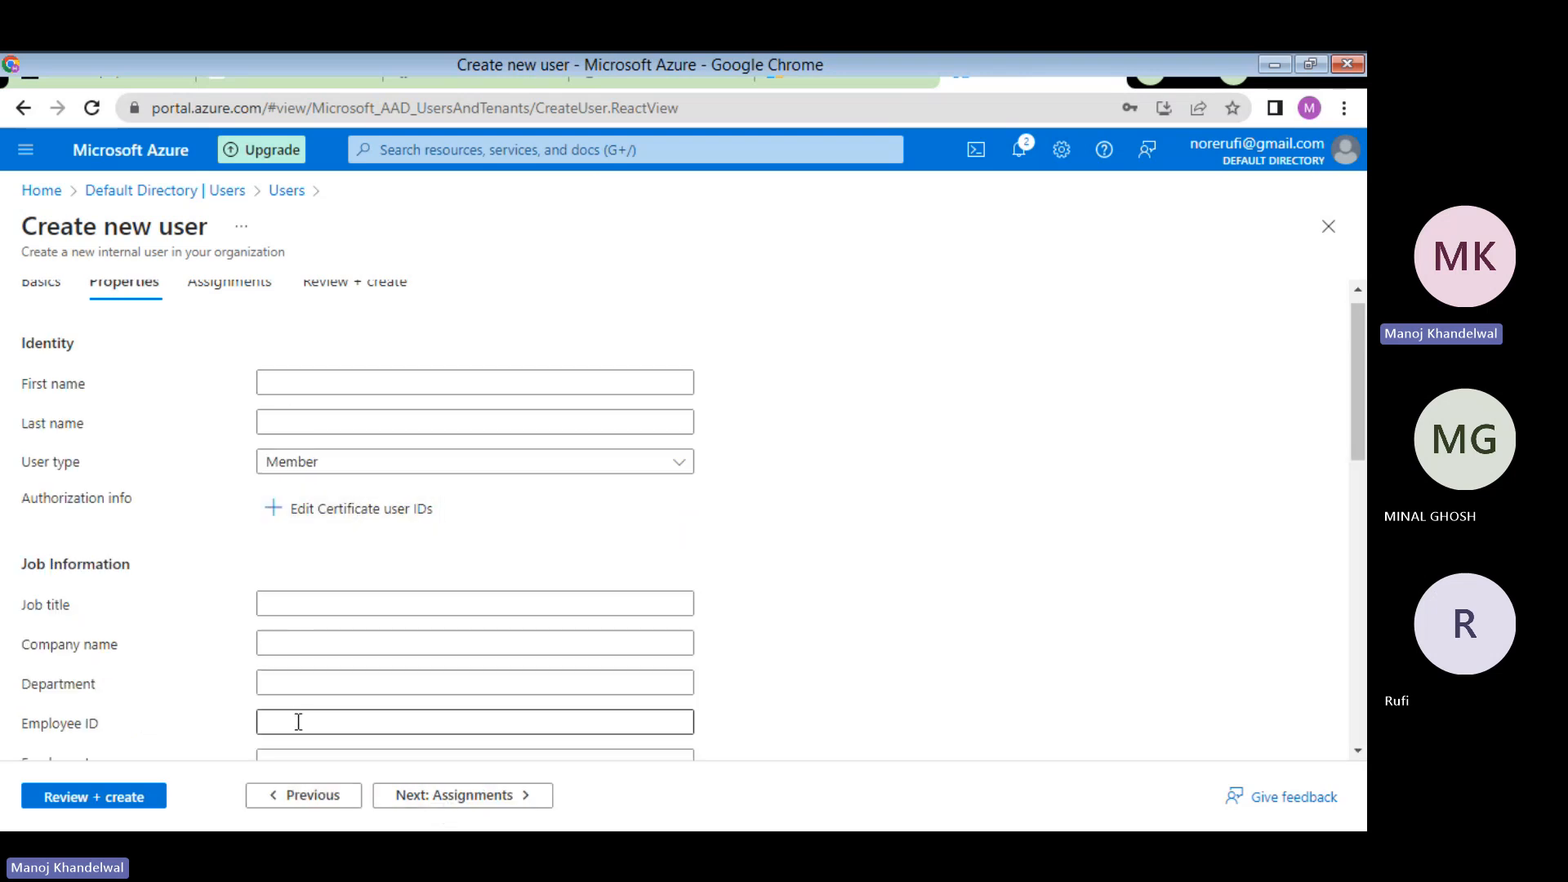
{"action": "left_click", "coordinate": [305, 386]}
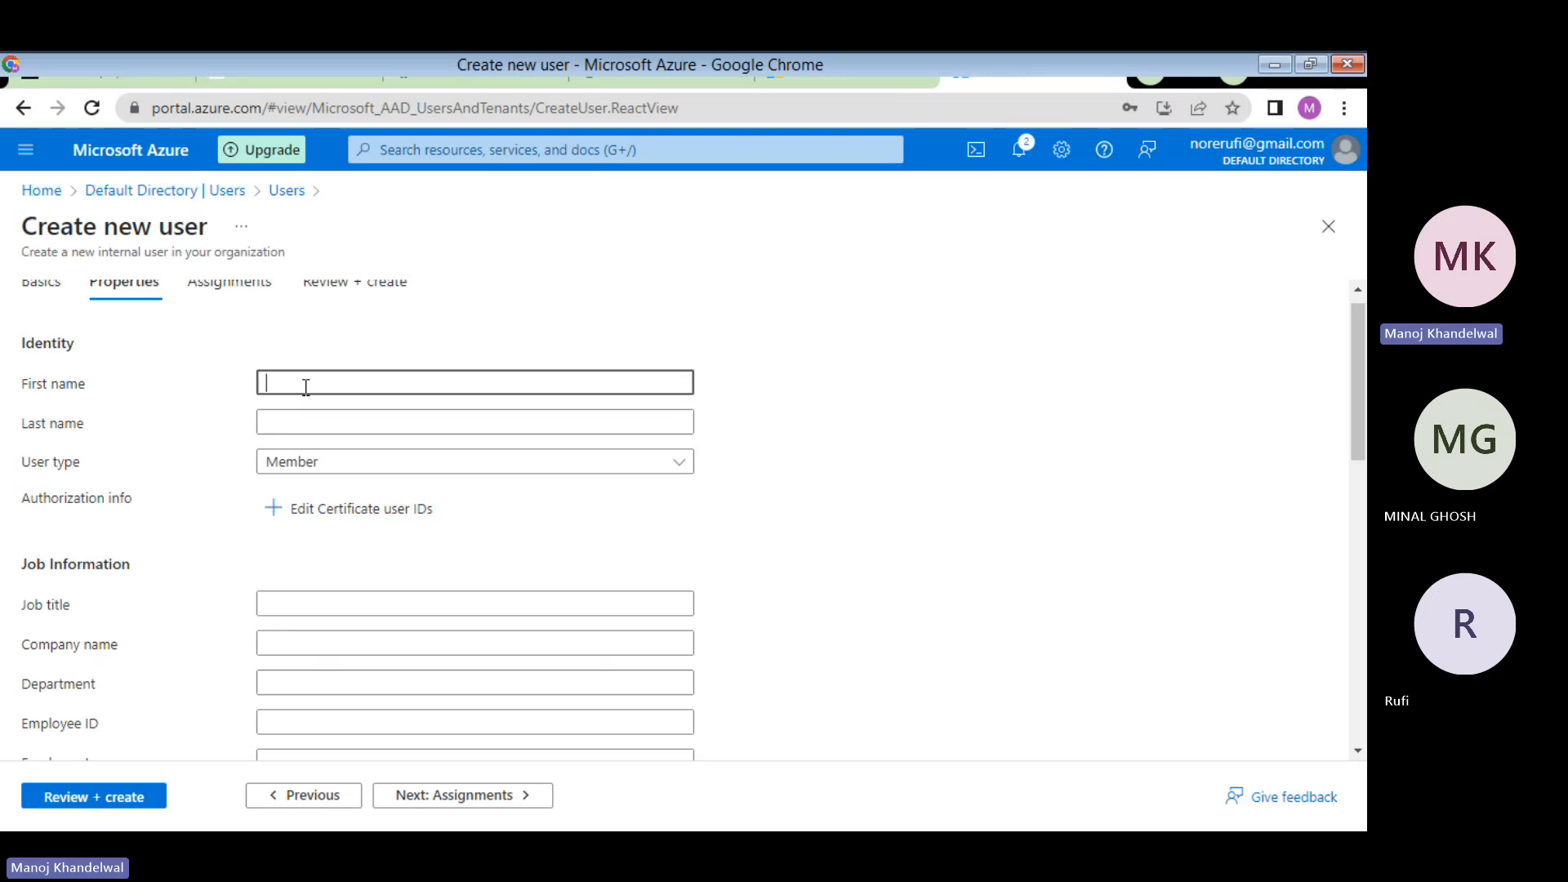
{"action": "type", "text": "test u"}
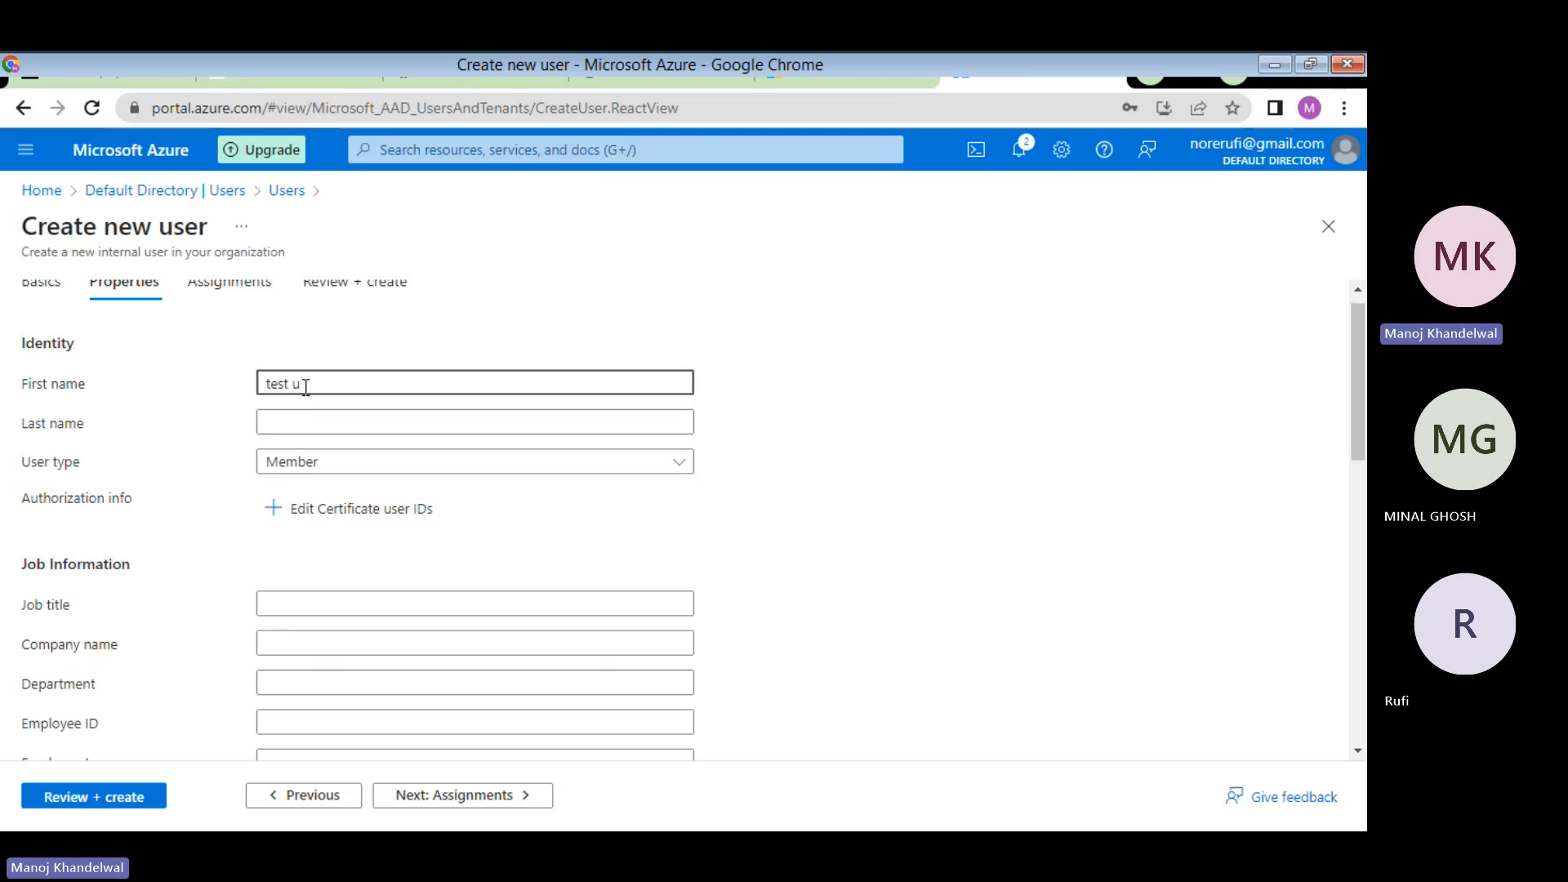
{"action": "key", "text": "BackSpace"}
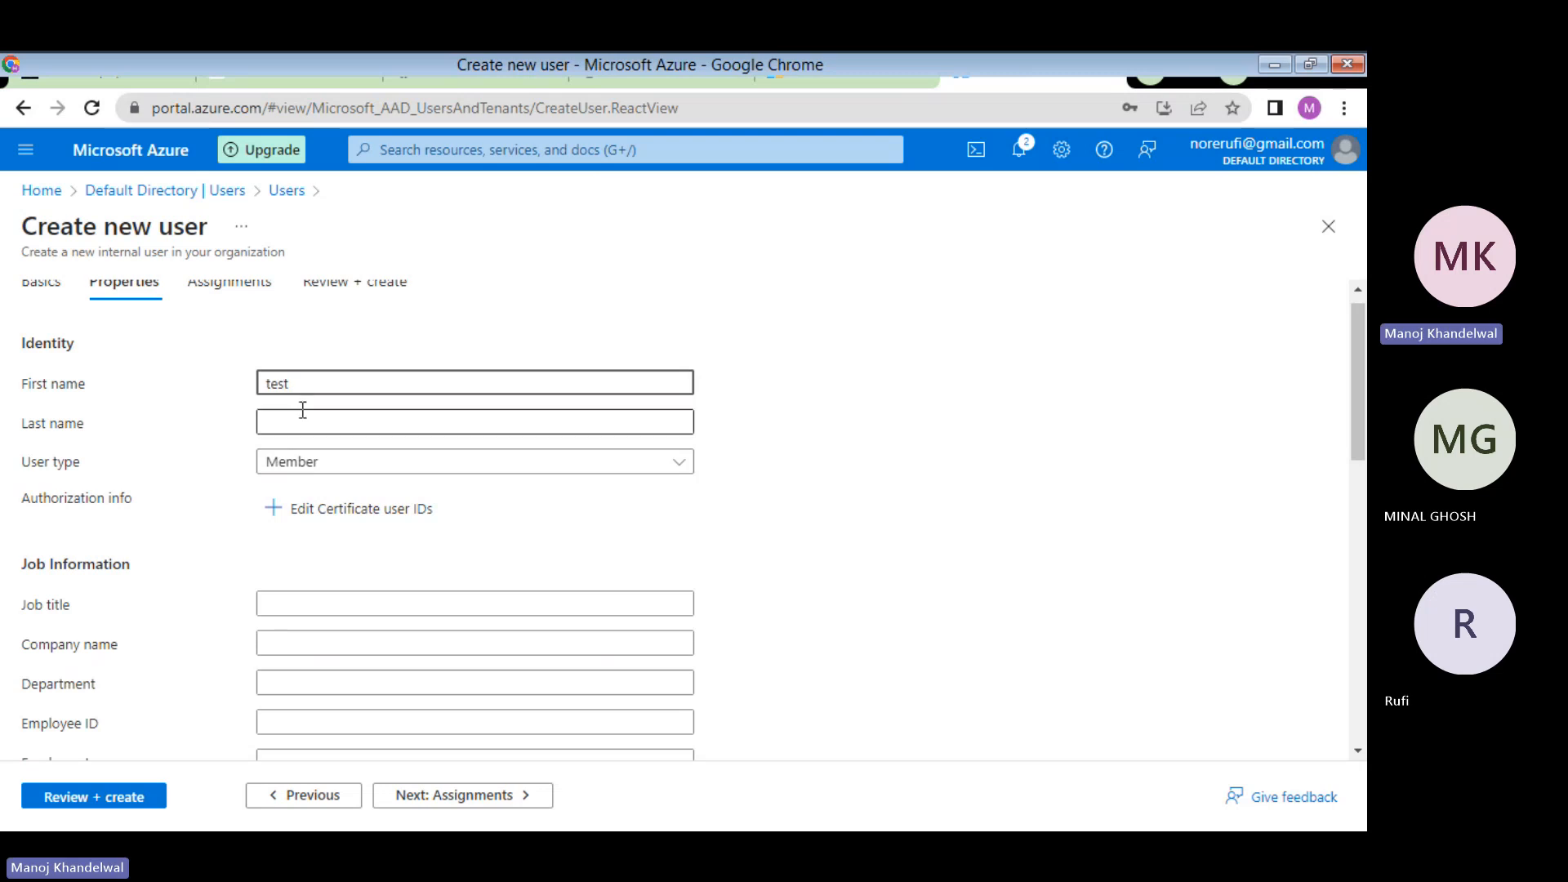
{"action": "left_click", "coordinate": [303, 429]}
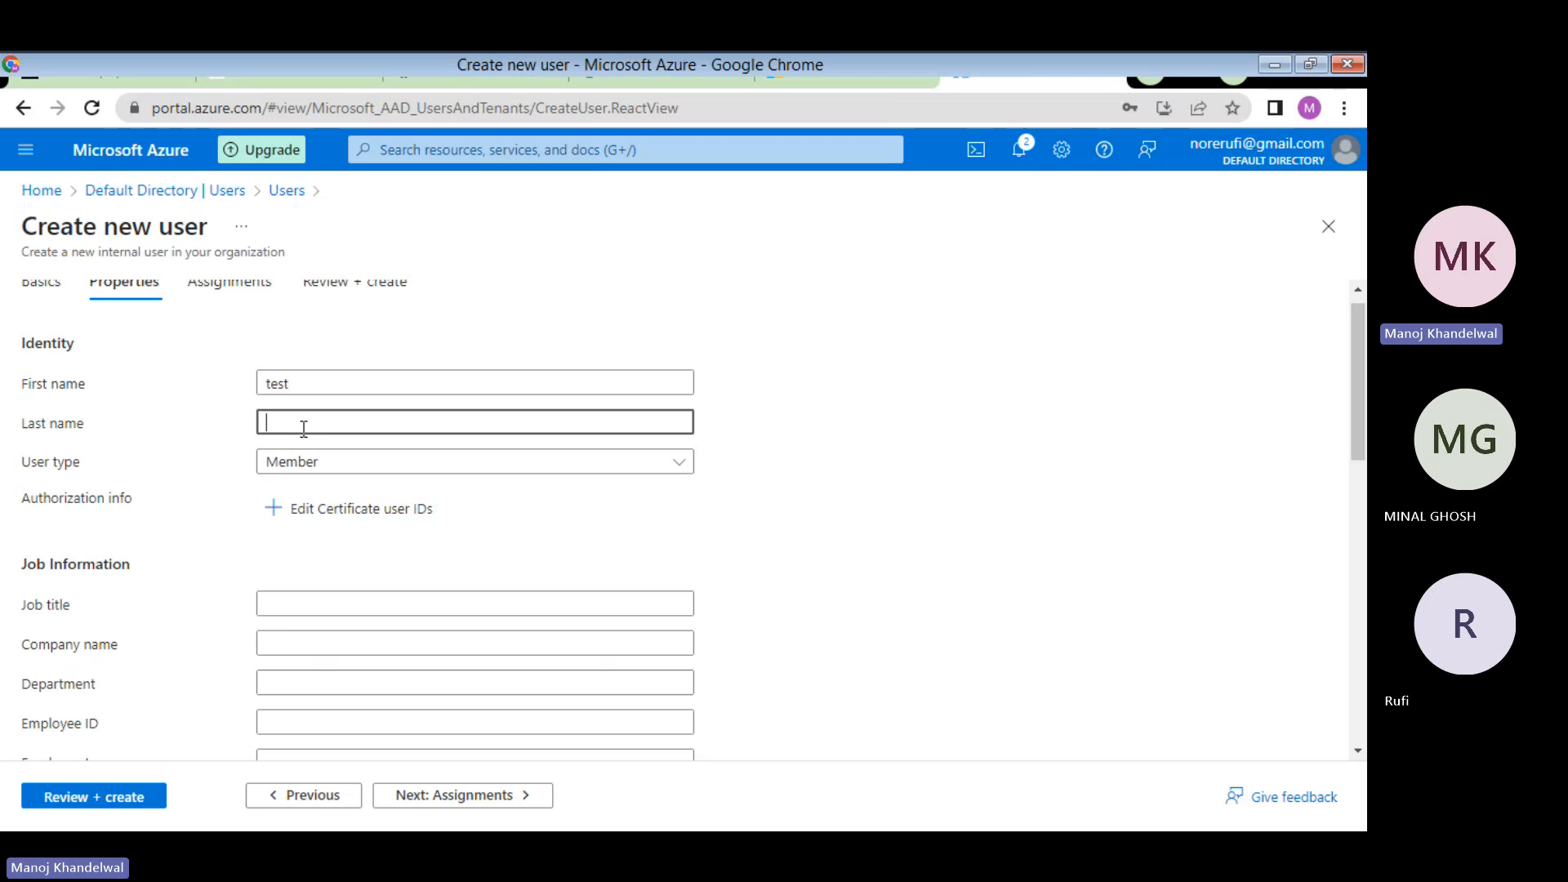
{"action": "type", "text": "user1"}
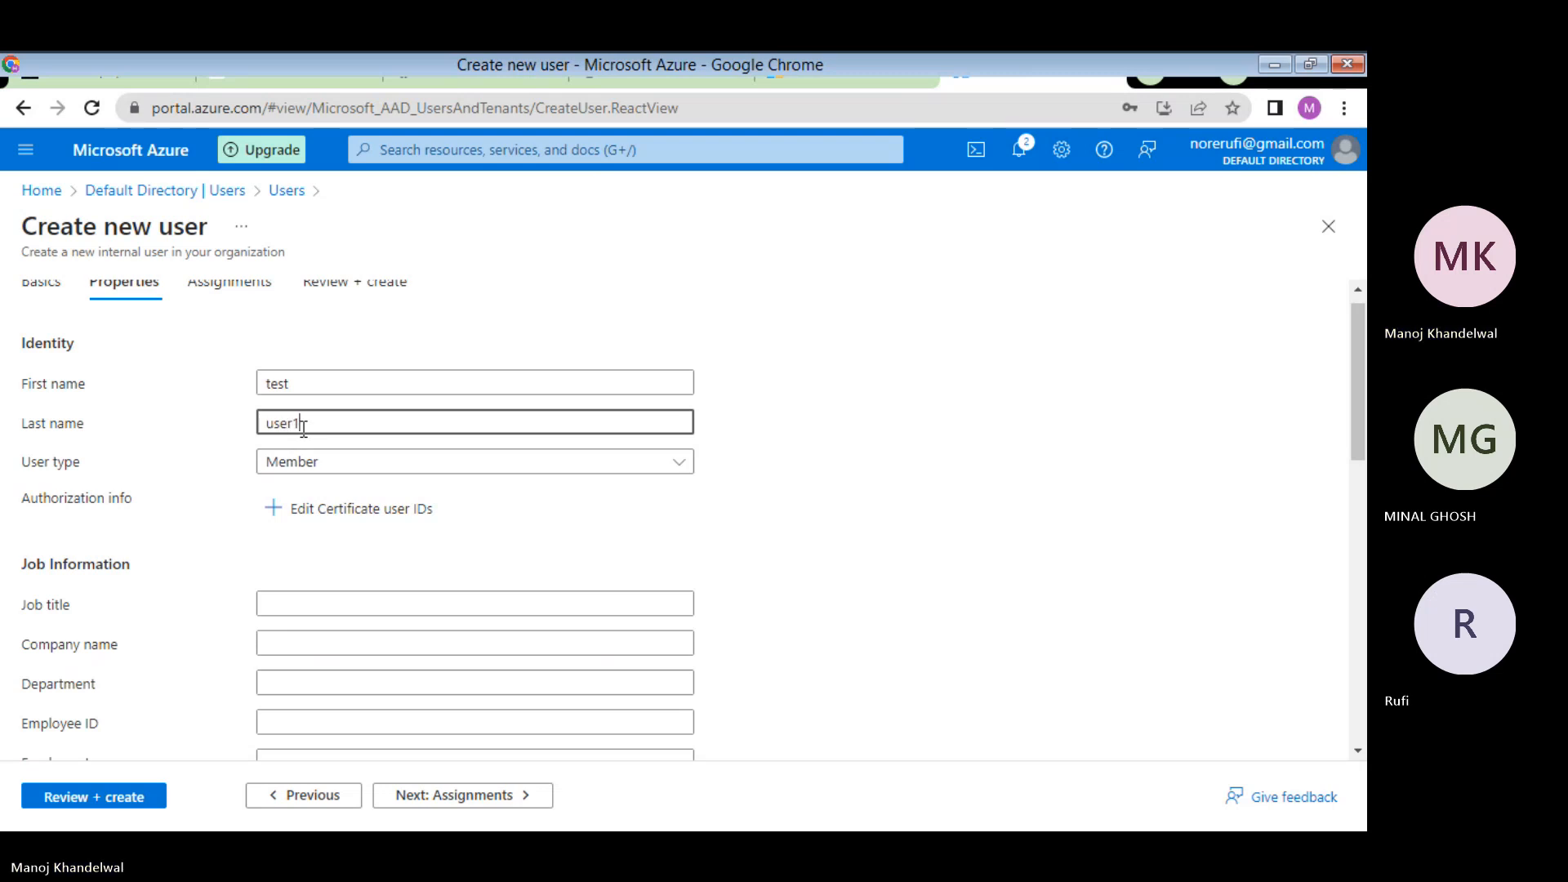
{"action": "left_click", "coordinate": [343, 462]}
{"action": "left_click", "coordinate": [343, 462]}
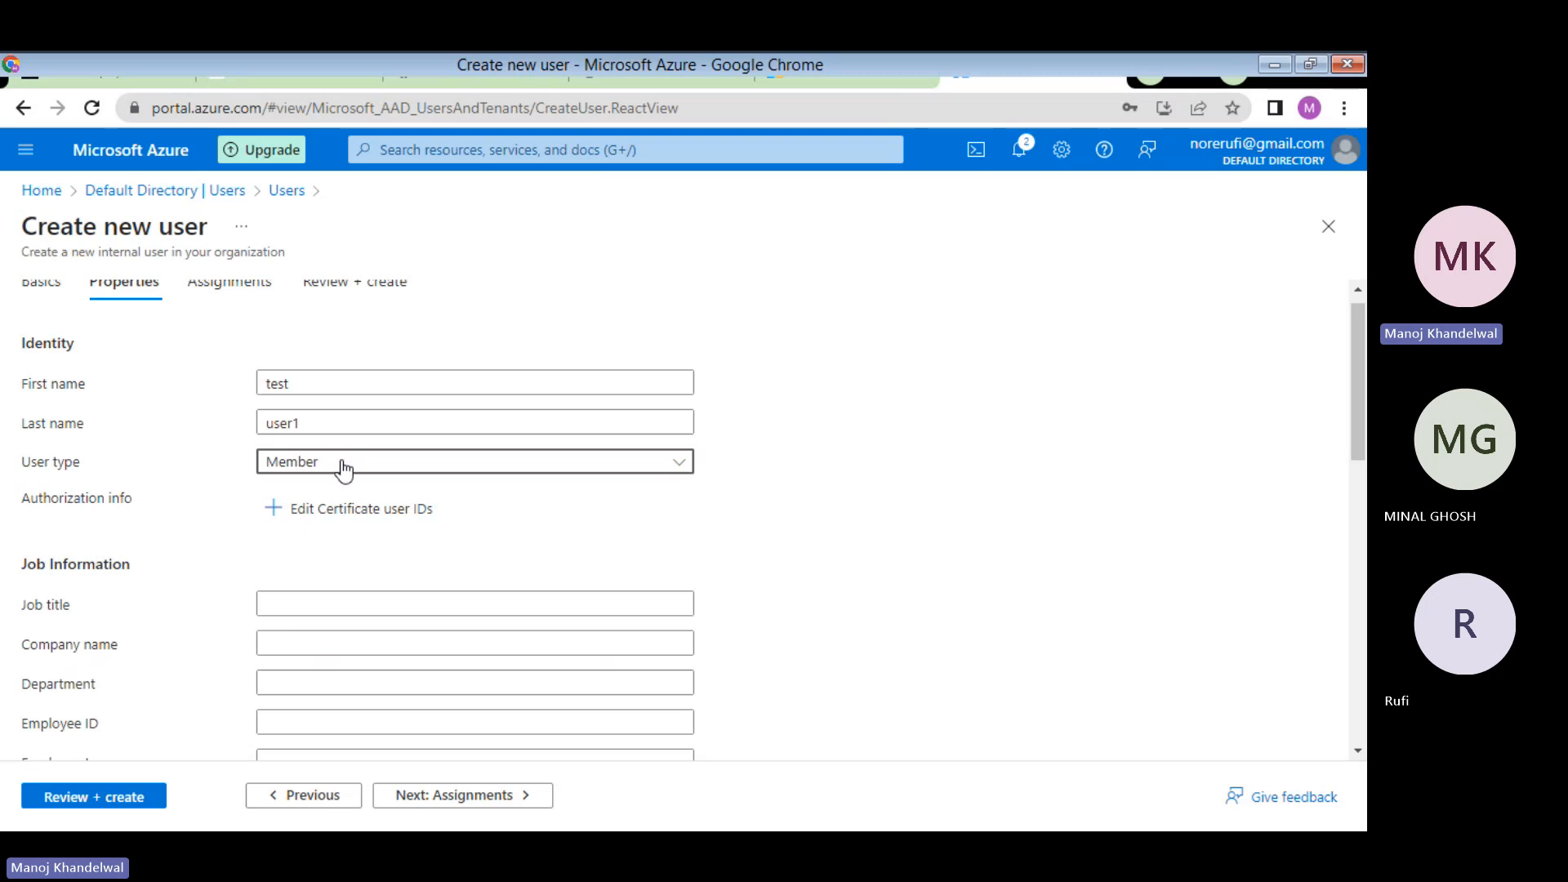
{"action": "left_click", "coordinate": [332, 600]}
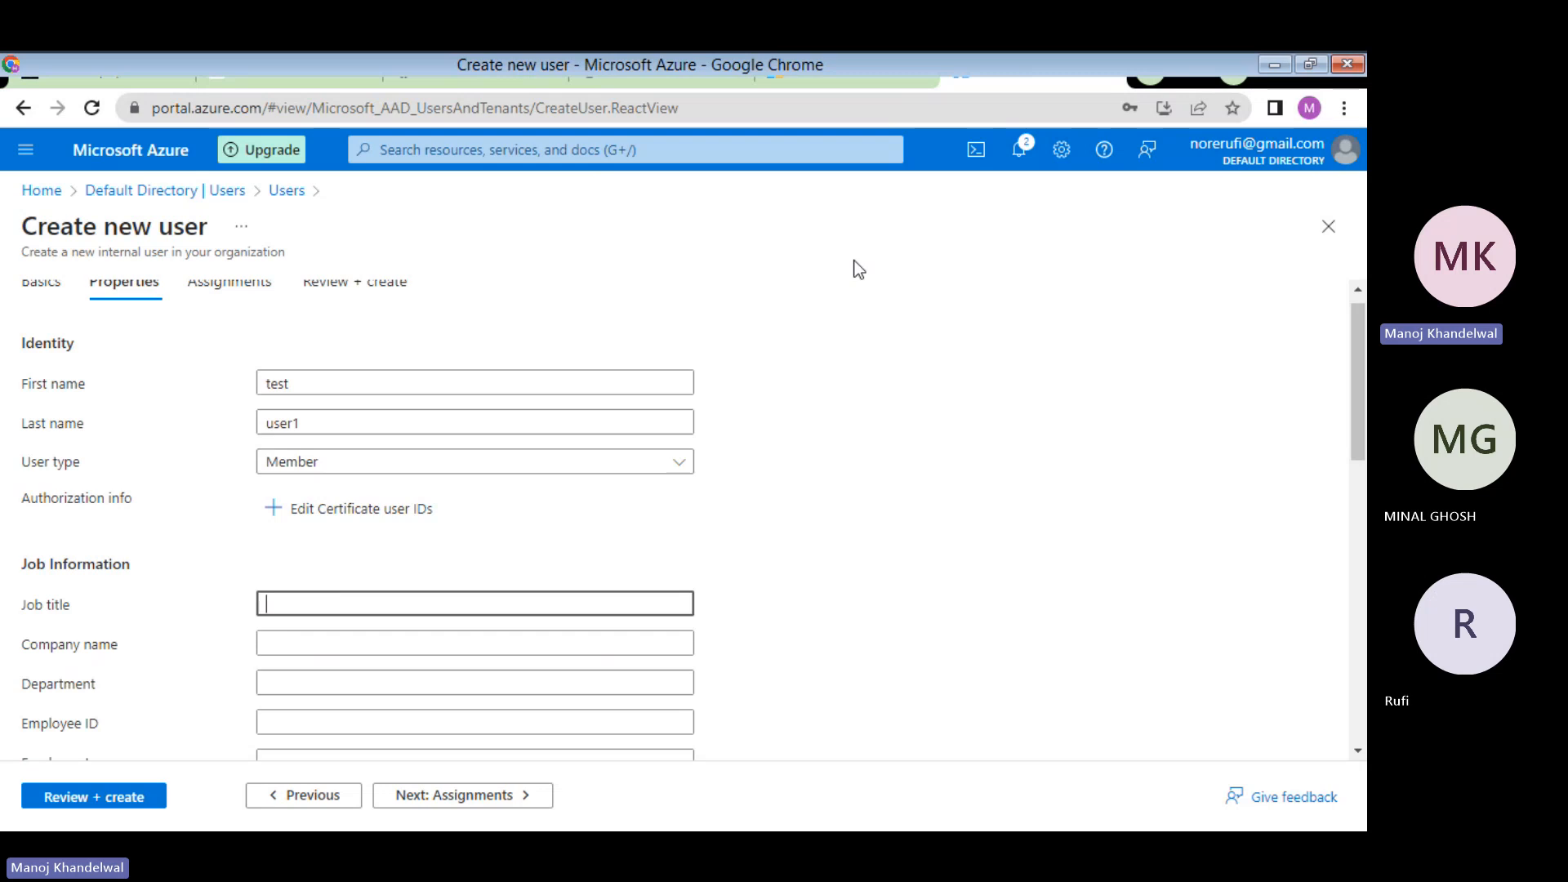
- Select and copy the job title 'Cloud Administrator' from the lab PDF's settings table
{"action": "left_click", "coordinate": [841, 80]}
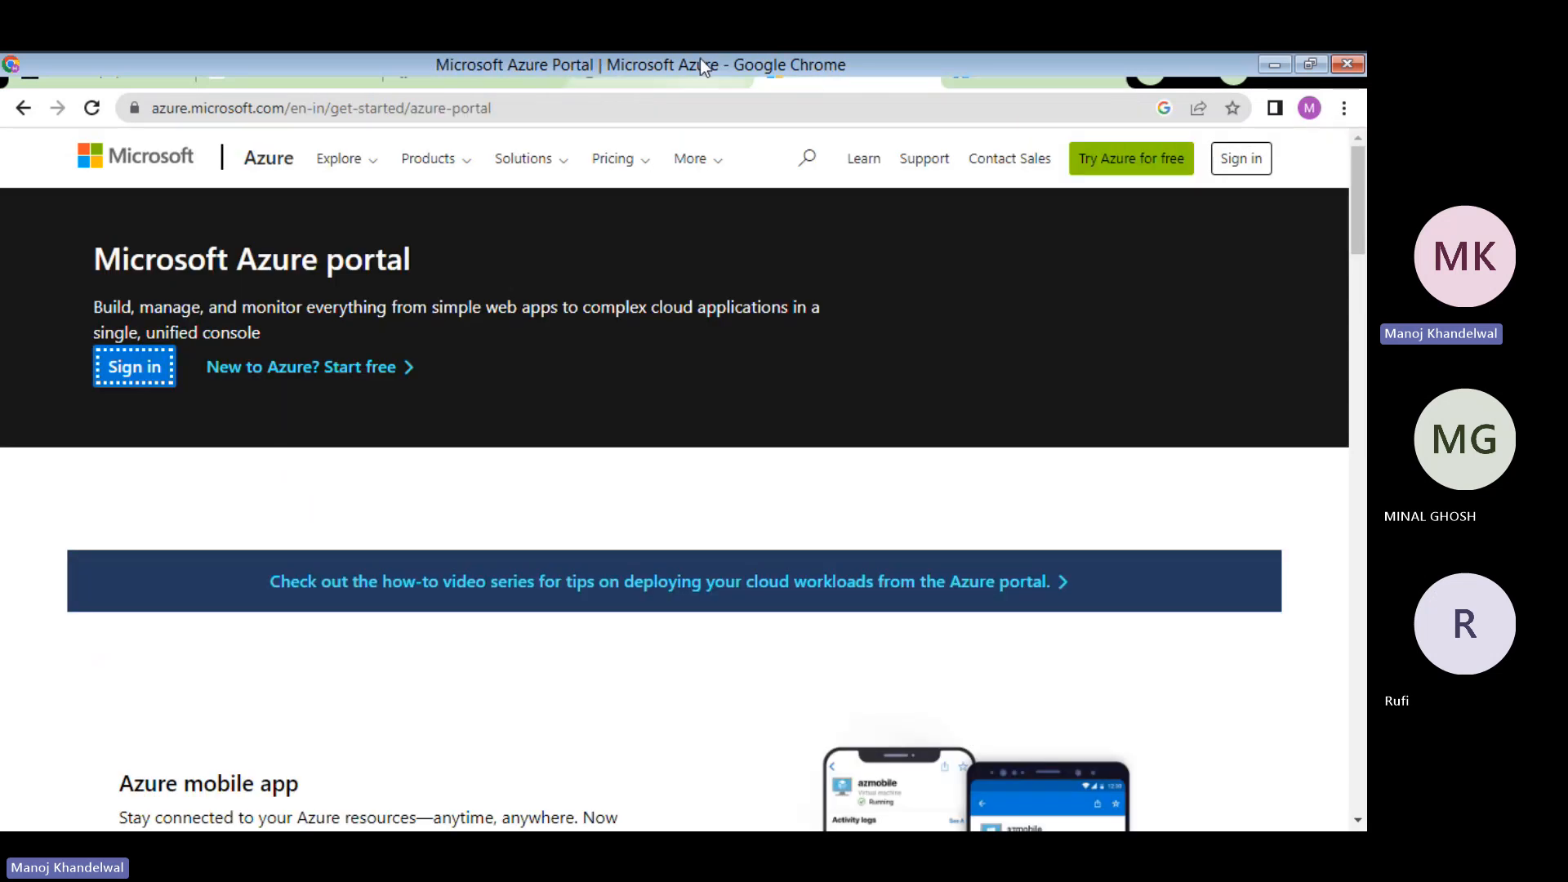
{"action": "left_click", "coordinate": [701, 80]}
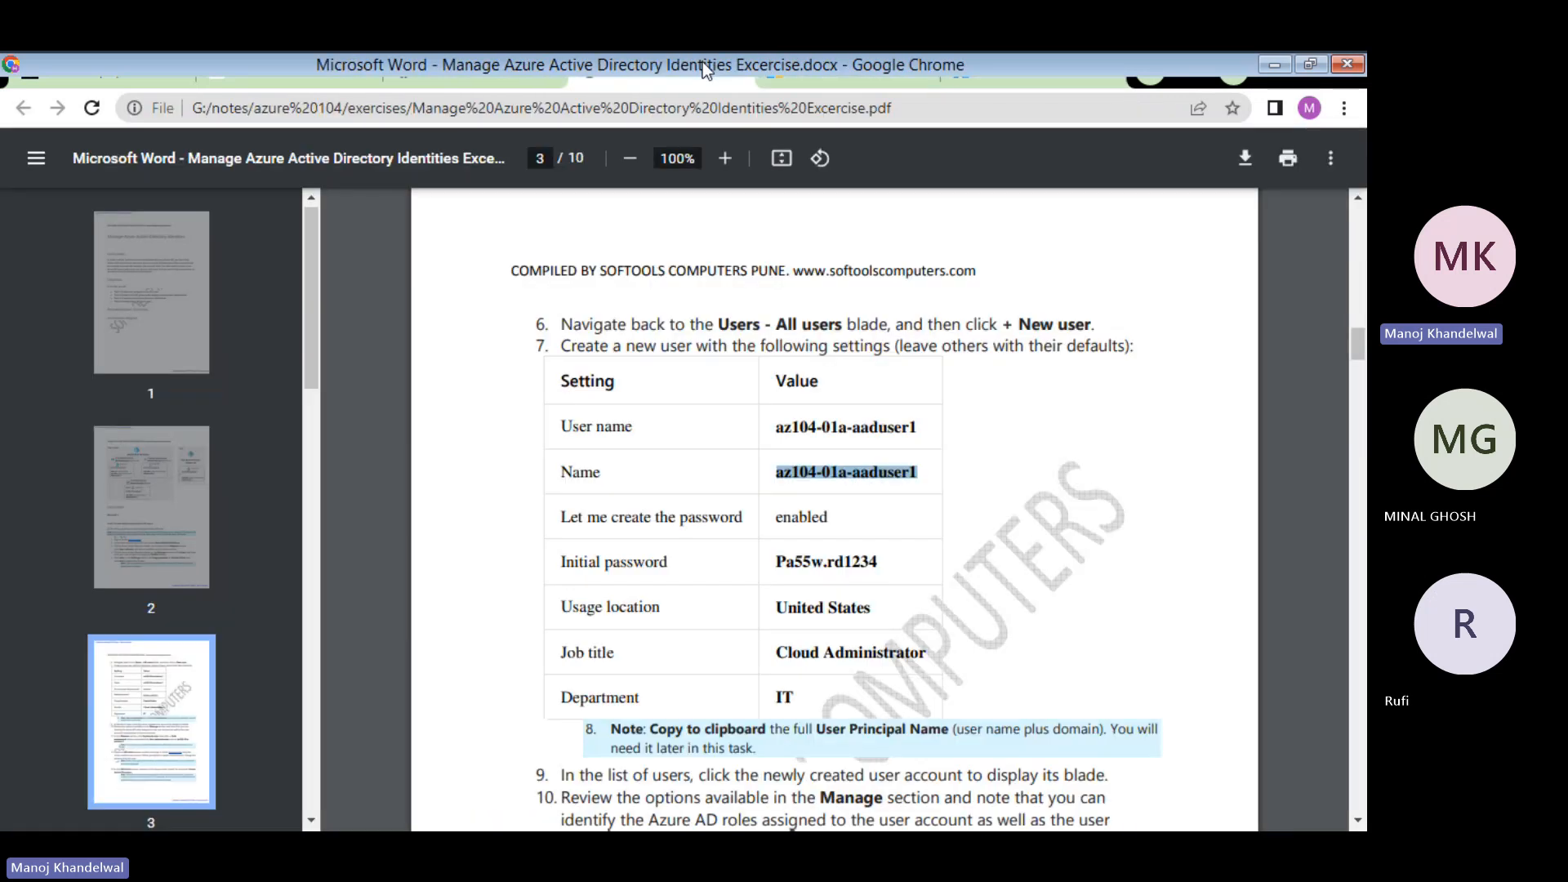
{"action": "left_click", "coordinate": [783, 653]}
{"action": "left_click_drag", "start_coordinate": [783, 653], "coordinate": [929, 651]}
{"action": "key", "text": "ctrl+c"}
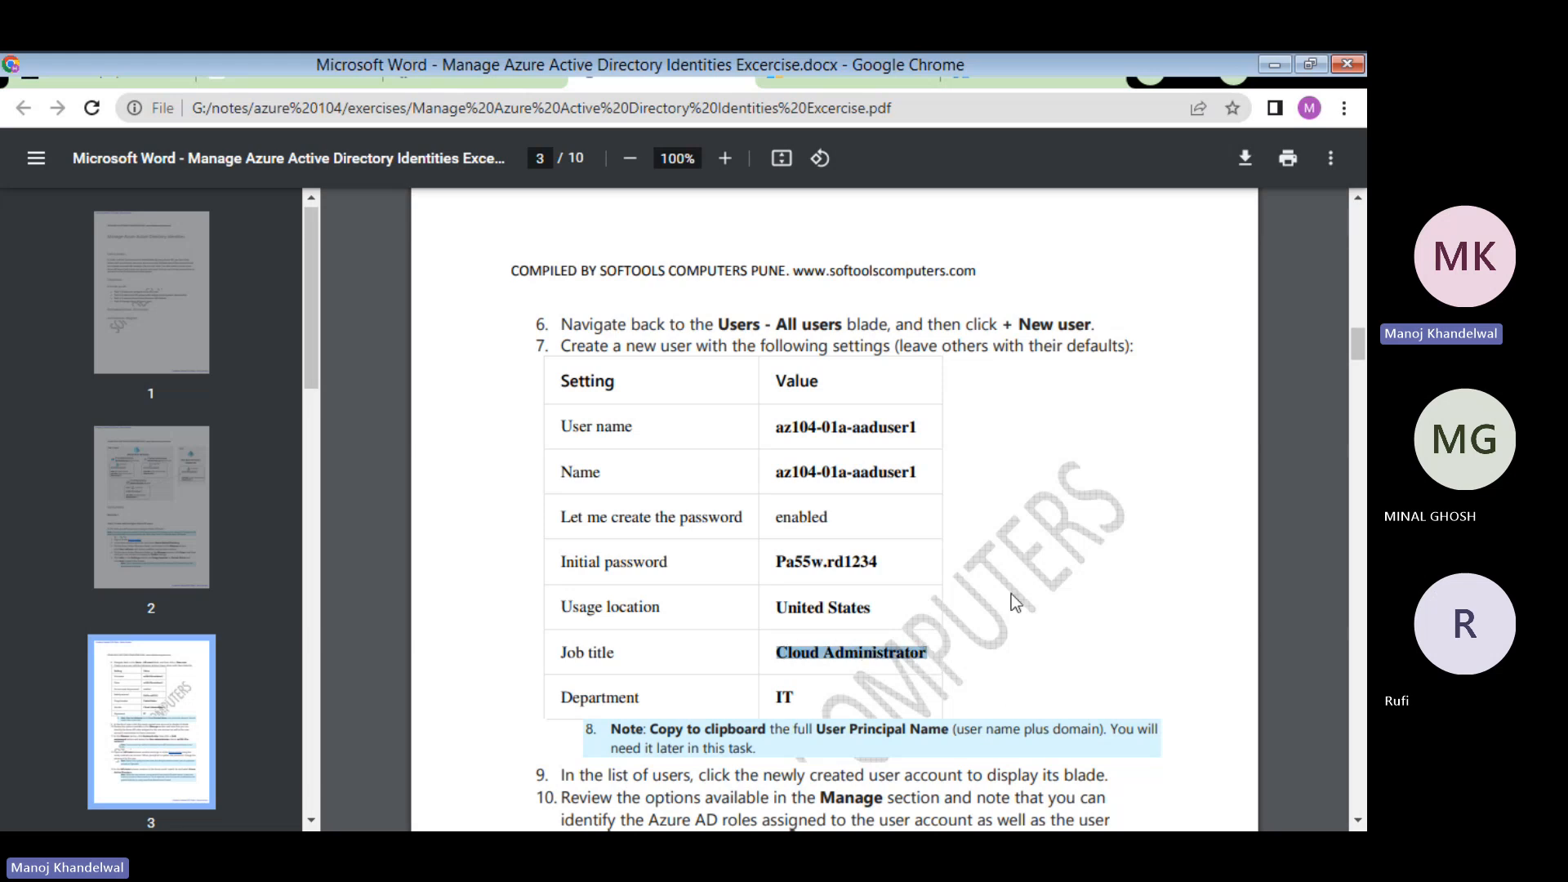
- Paste Cloud Administrator as the new user's job title
{"action": "left_click", "coordinate": [1004, 73]}
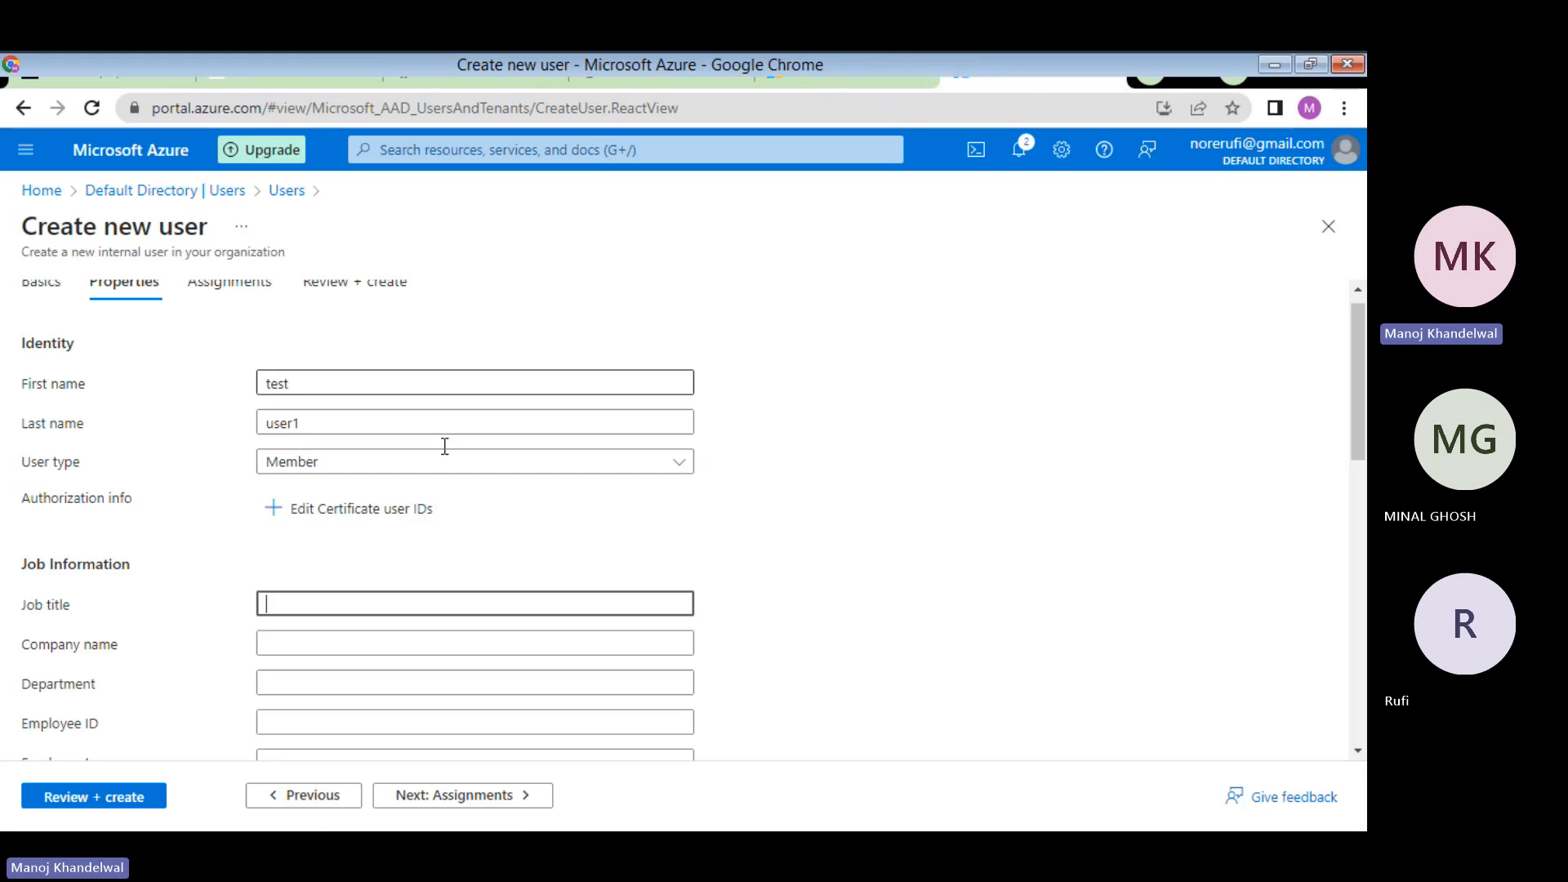
{"action": "left_click", "coordinate": [281, 614]}
{"action": "key", "text": "ctrl+v"}
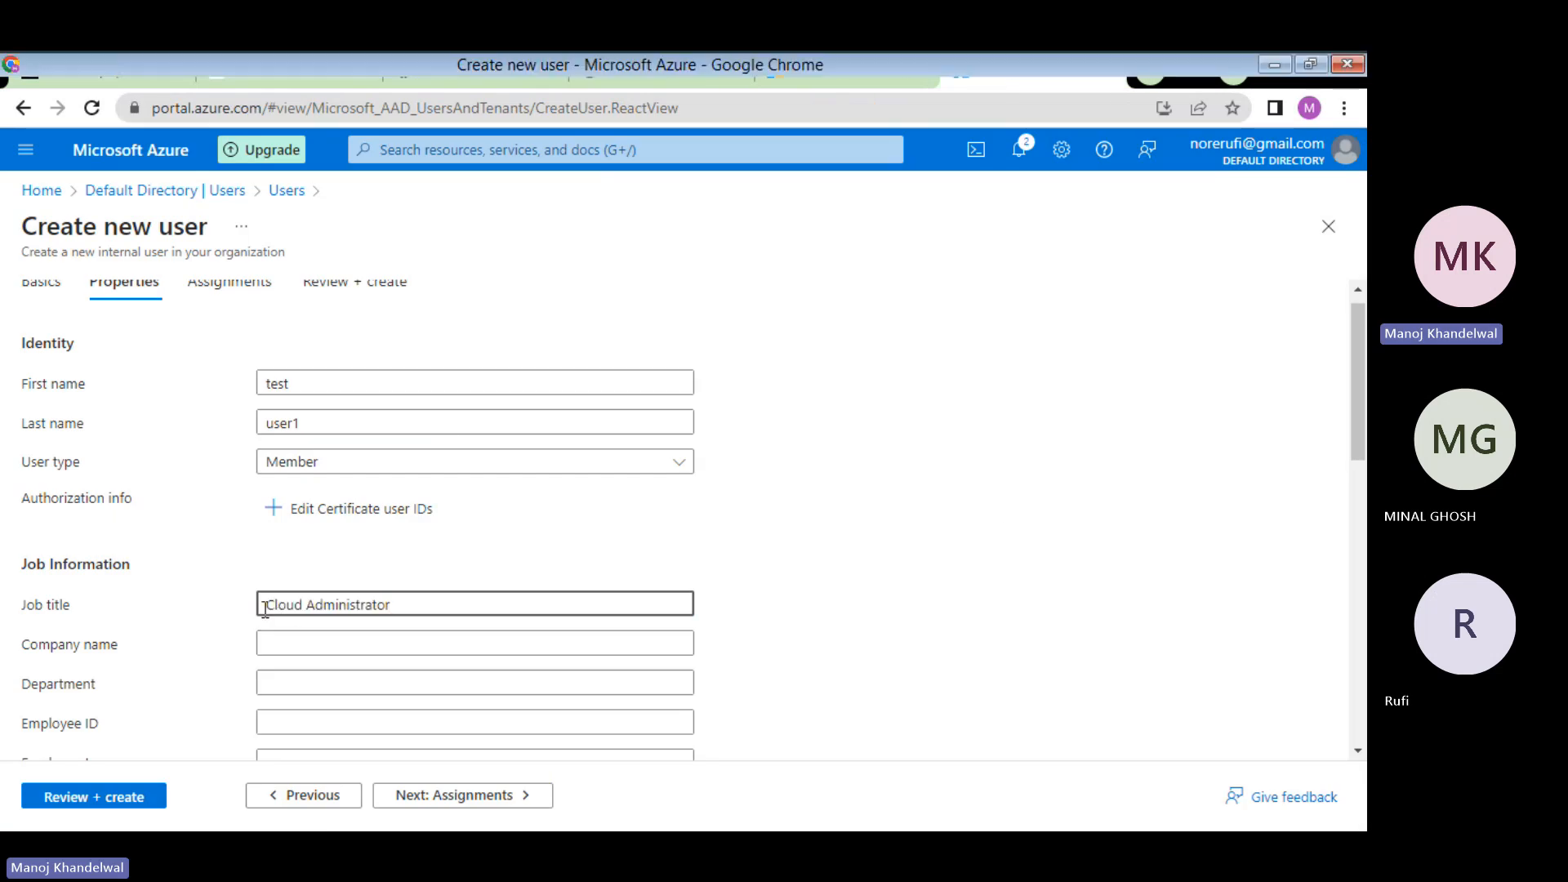
- Enter company name softools and department IT, then scroll down to Settings
{"action": "left_click", "coordinate": [292, 652]}
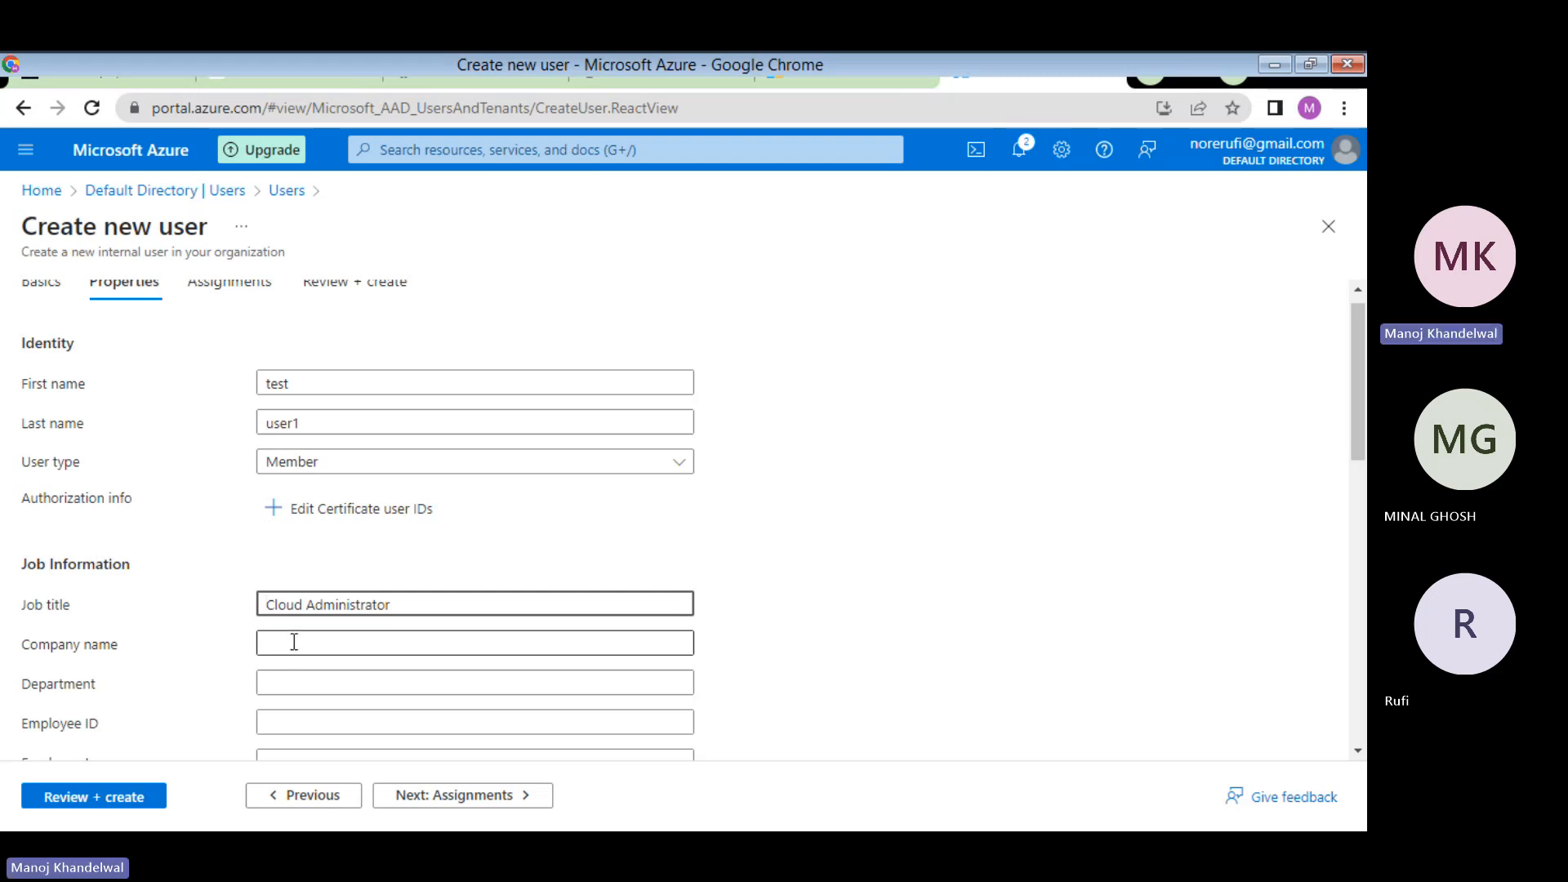
{"action": "left_click", "coordinate": [294, 642]}
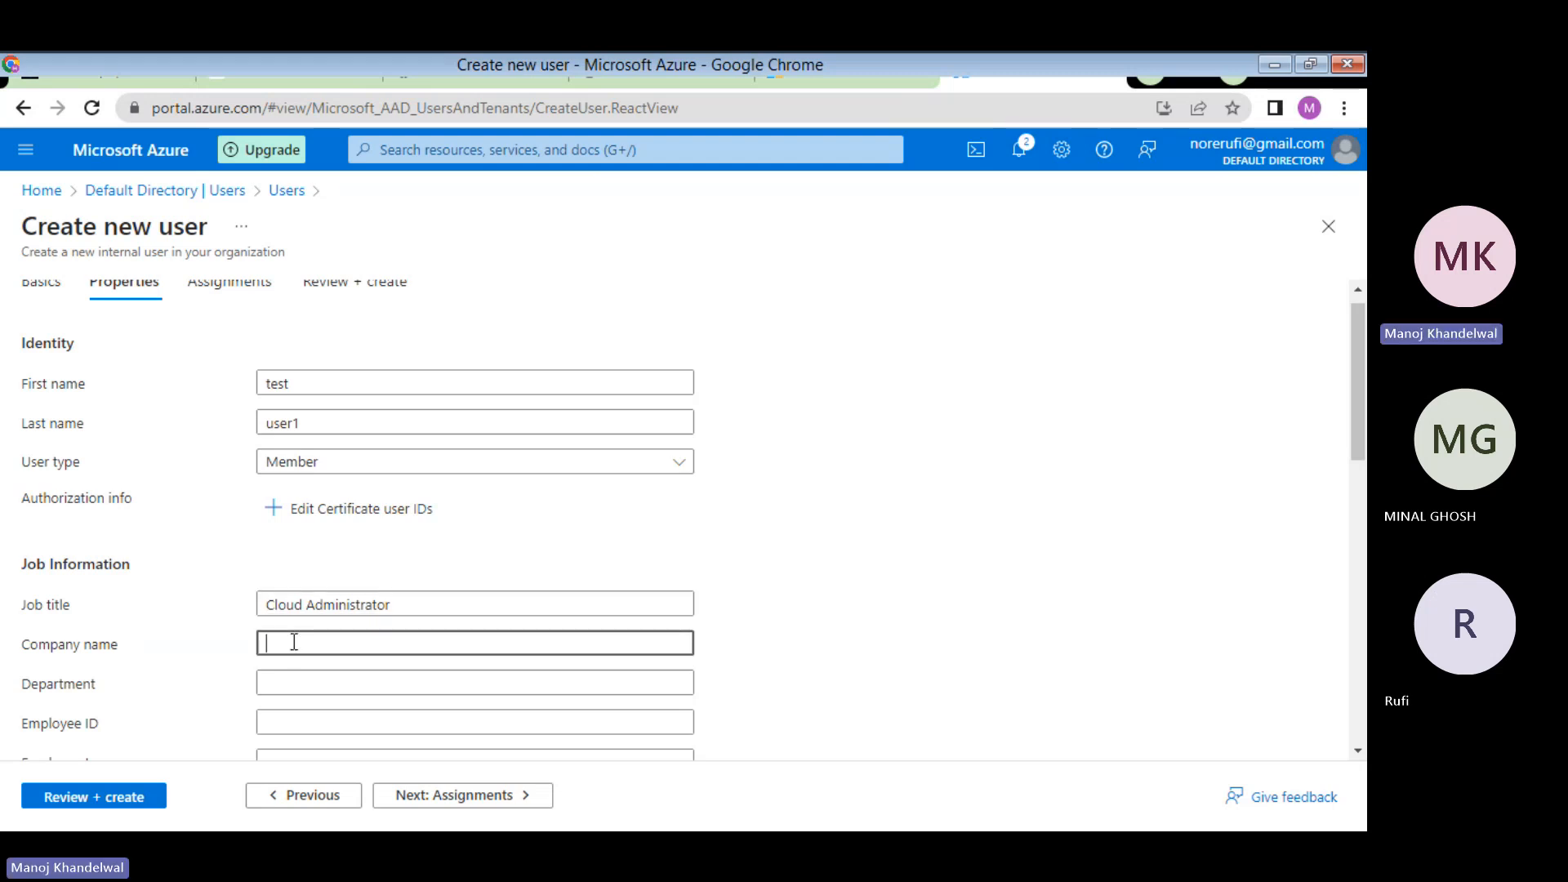
{"action": "type", "text": "softools"}
{"action": "left_click", "coordinate": [337, 681]}
{"action": "type", "text": "IT"}
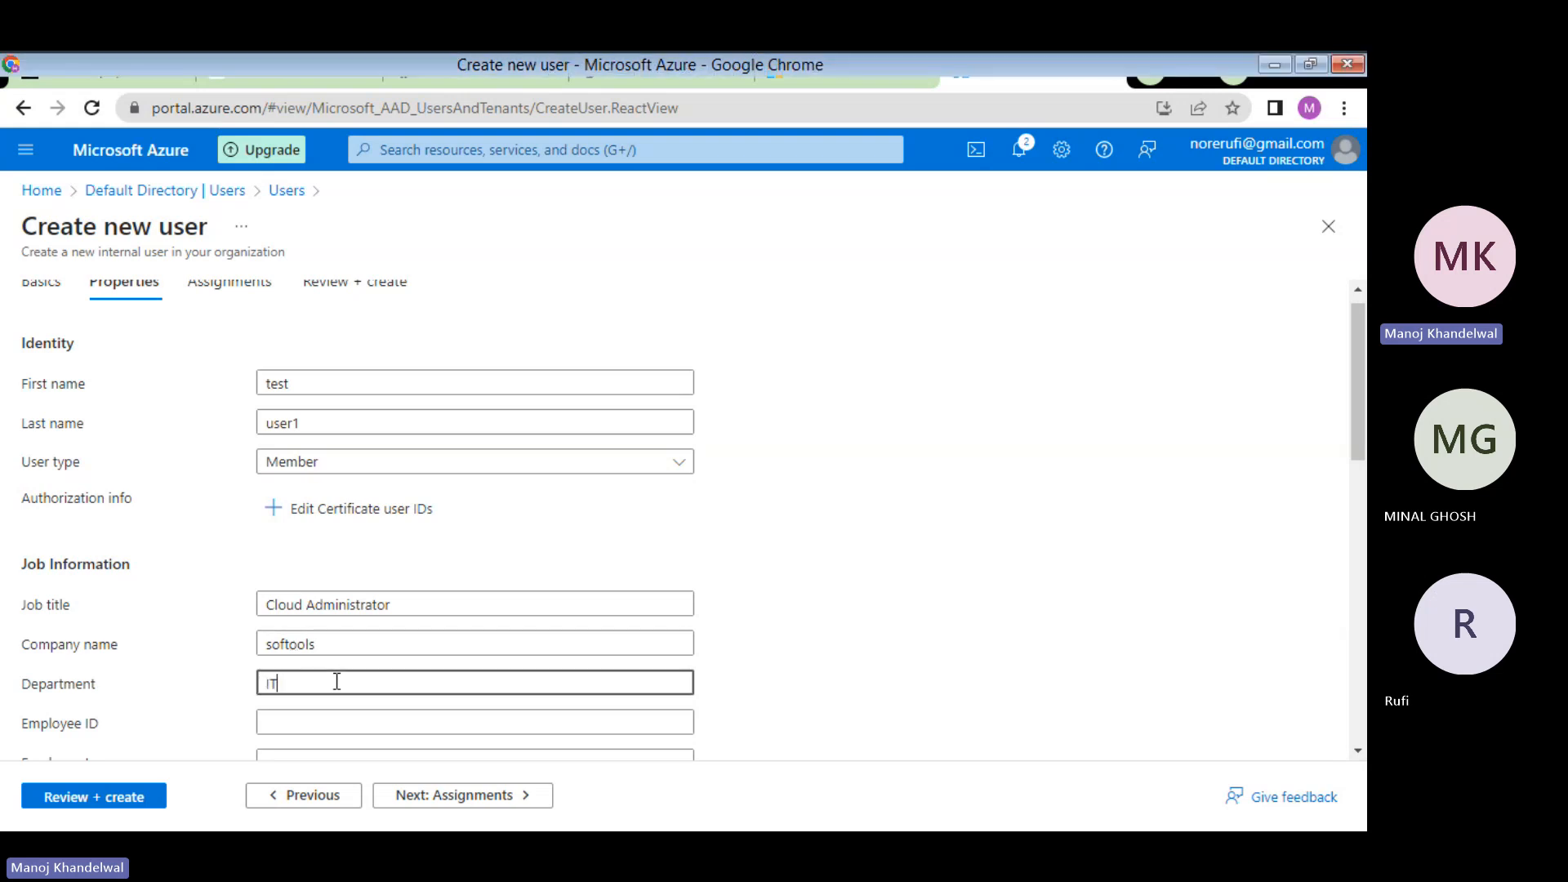
{"action": "scroll", "coordinate": [340, 722], "scroll_direction": "down", "scroll_amount": 1}
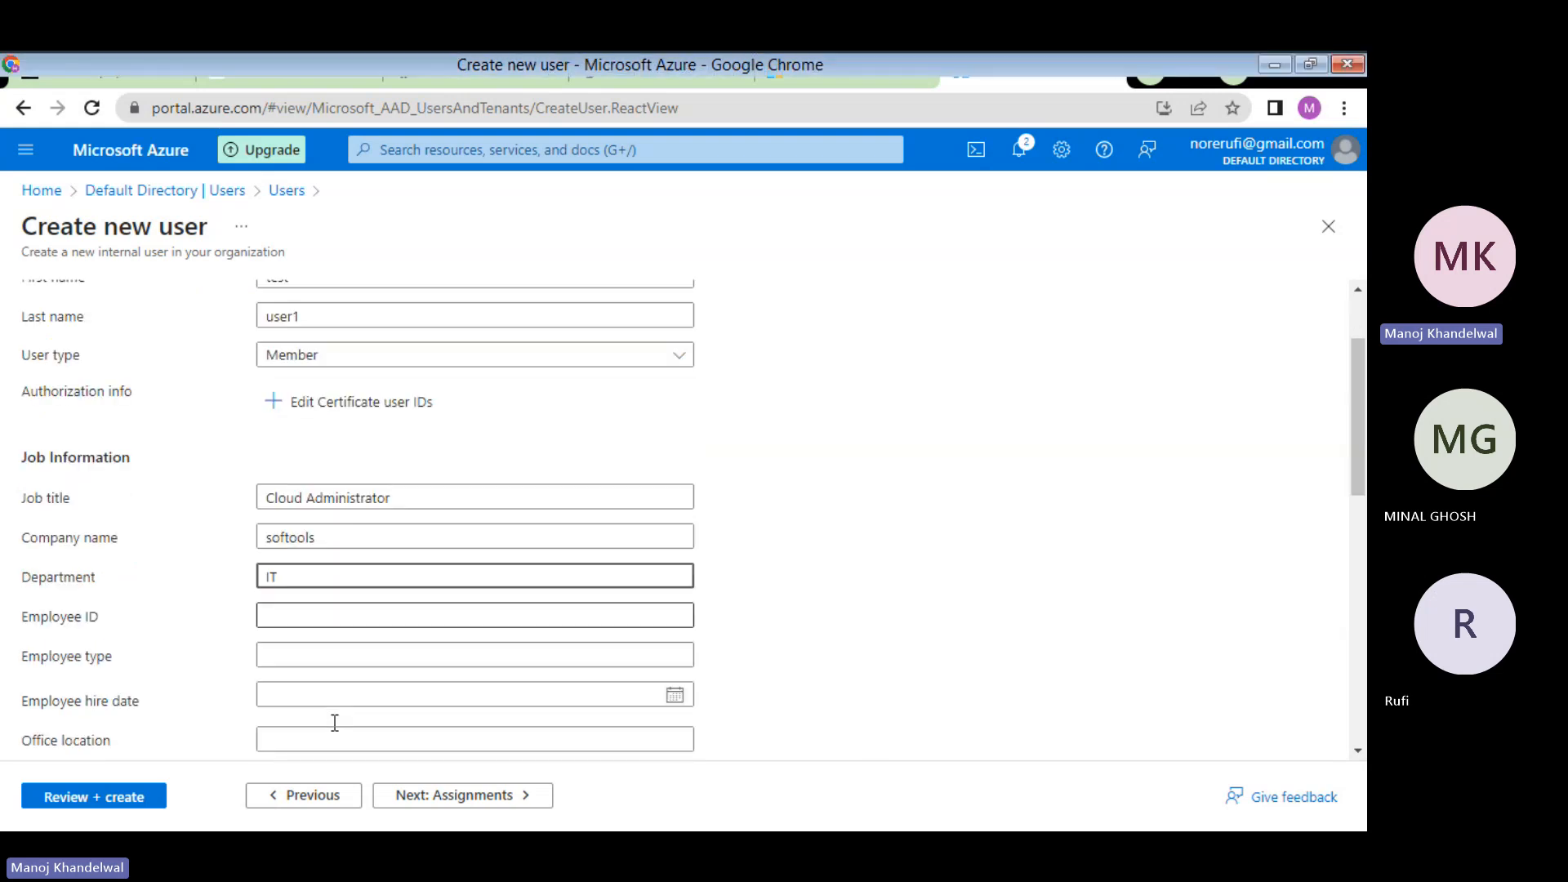
{"action": "scroll", "coordinate": [335, 722], "scroll_direction": "down", "scroll_amount": 1}
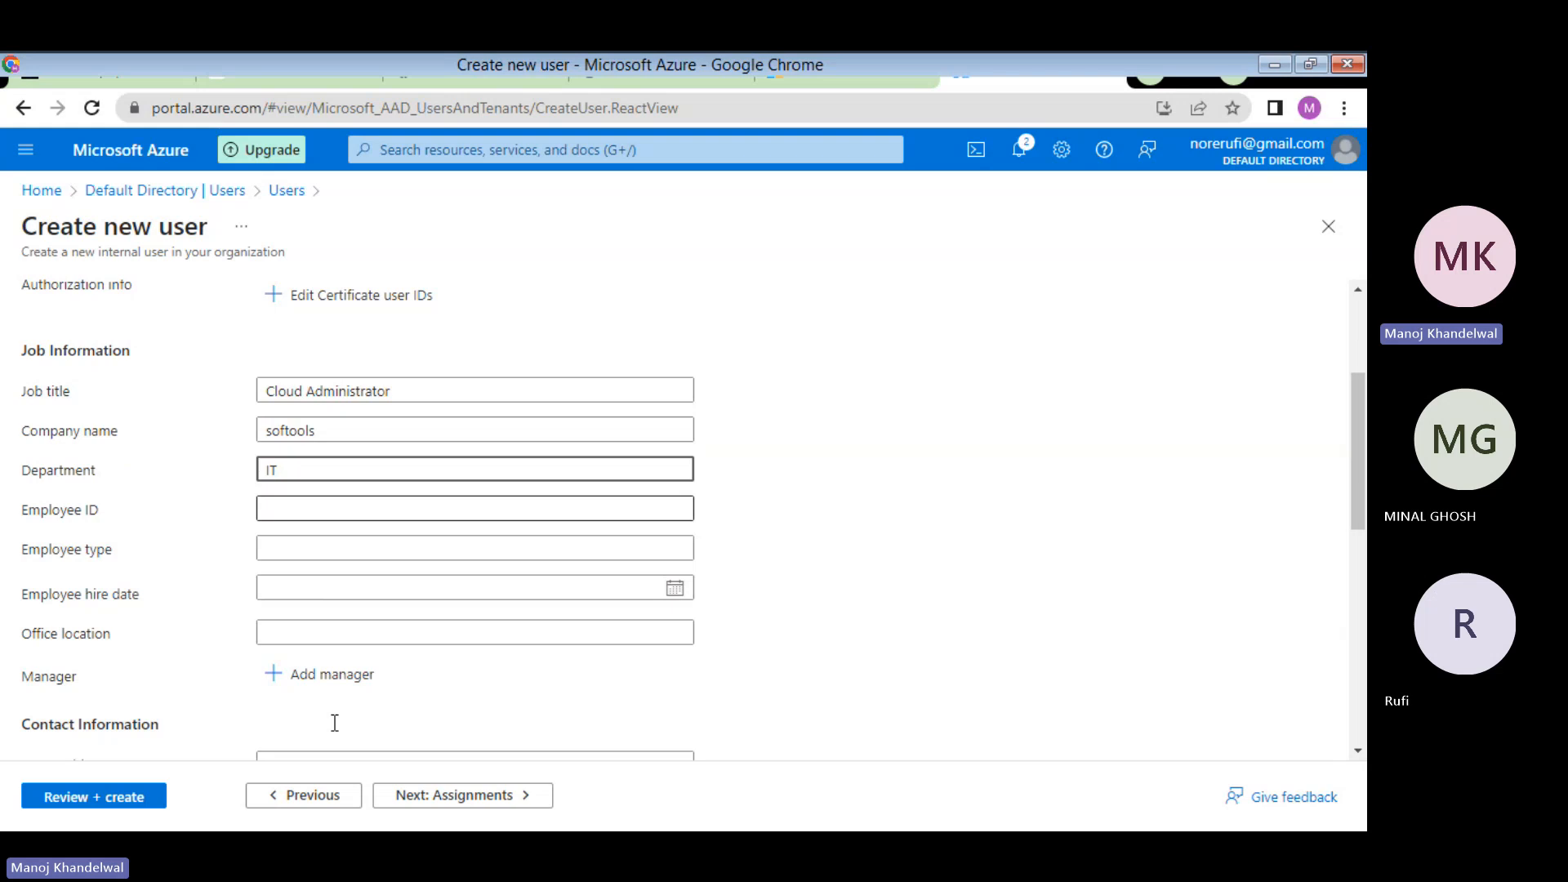
{"action": "scroll", "coordinate": [335, 723], "scroll_direction": "down", "scroll_amount": 1}
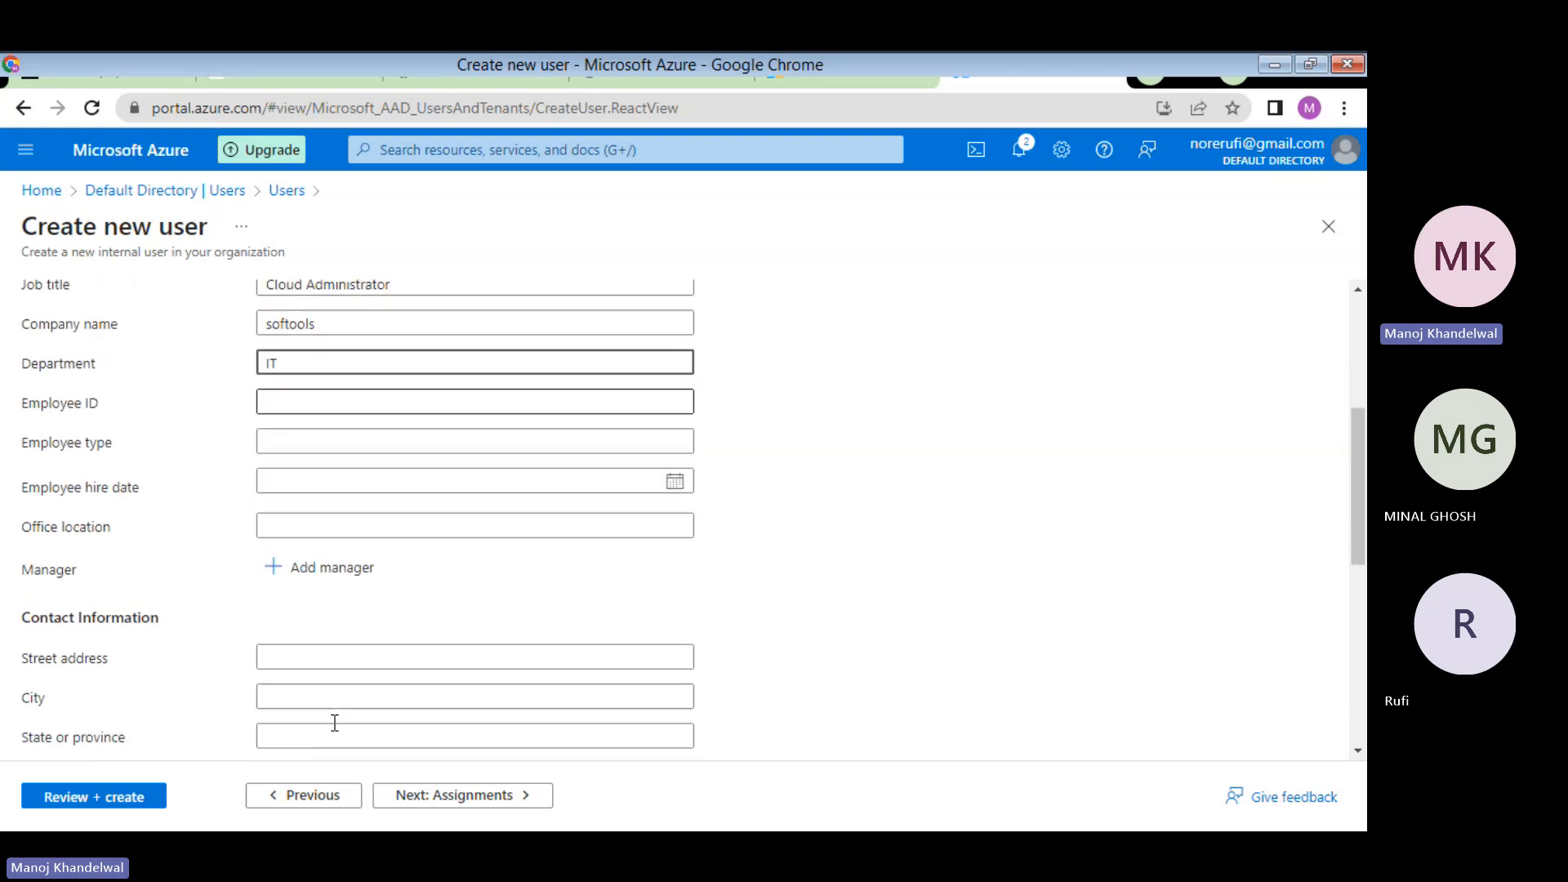
{"action": "scroll", "coordinate": [335, 722], "scroll_direction": "down", "scroll_amount": 2}
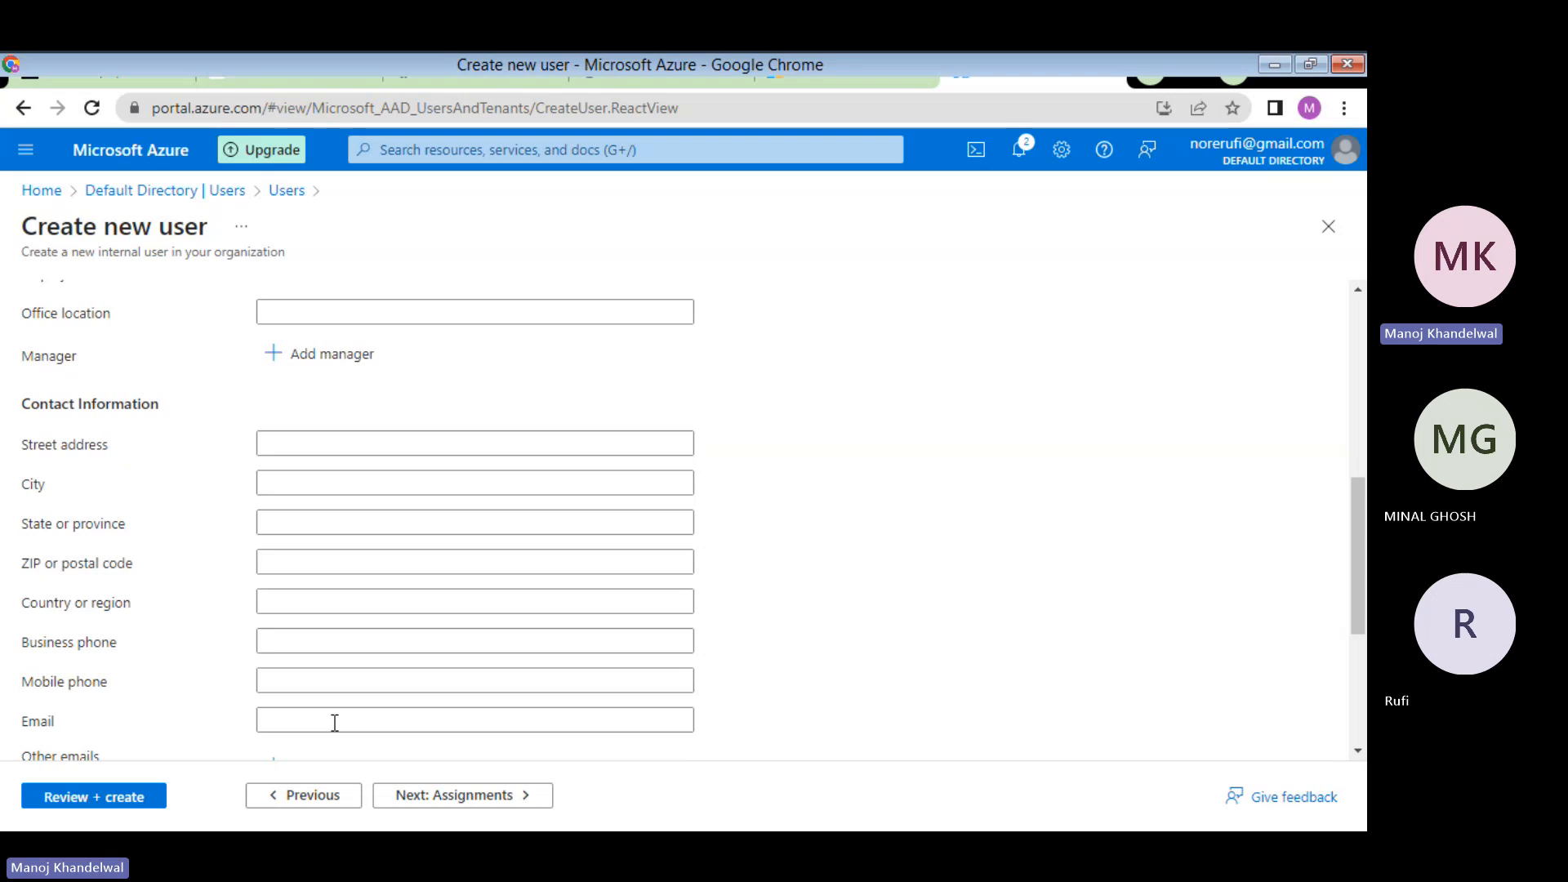
{"action": "scroll", "coordinate": [334, 723], "scroll_direction": "down", "scroll_amount": 3}
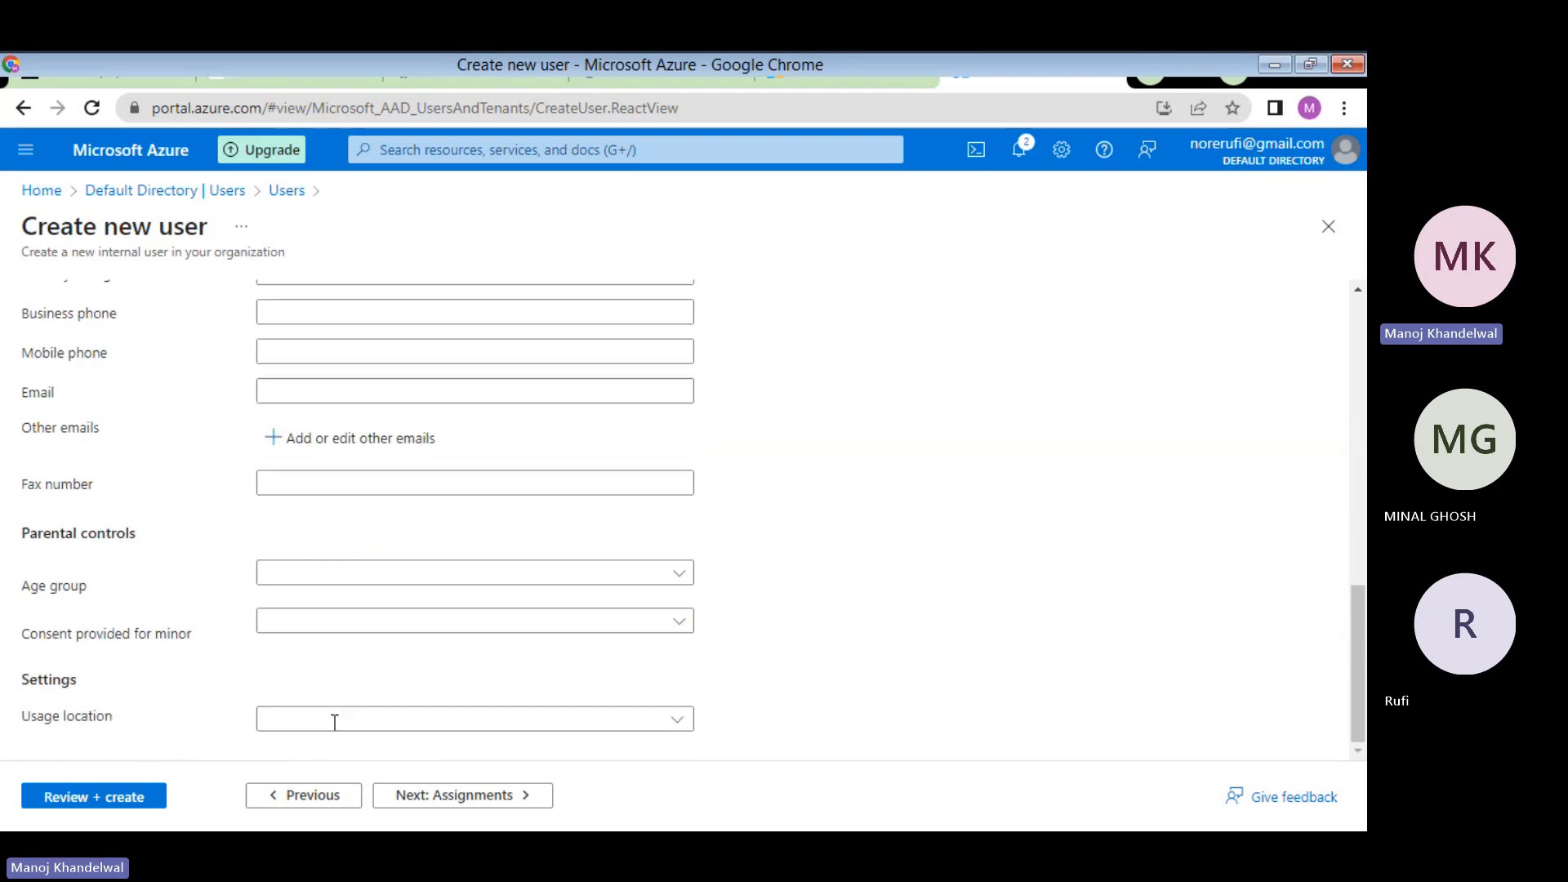
- Choose United States from the Usage location country list
{"action": "left_click", "coordinate": [335, 723]}
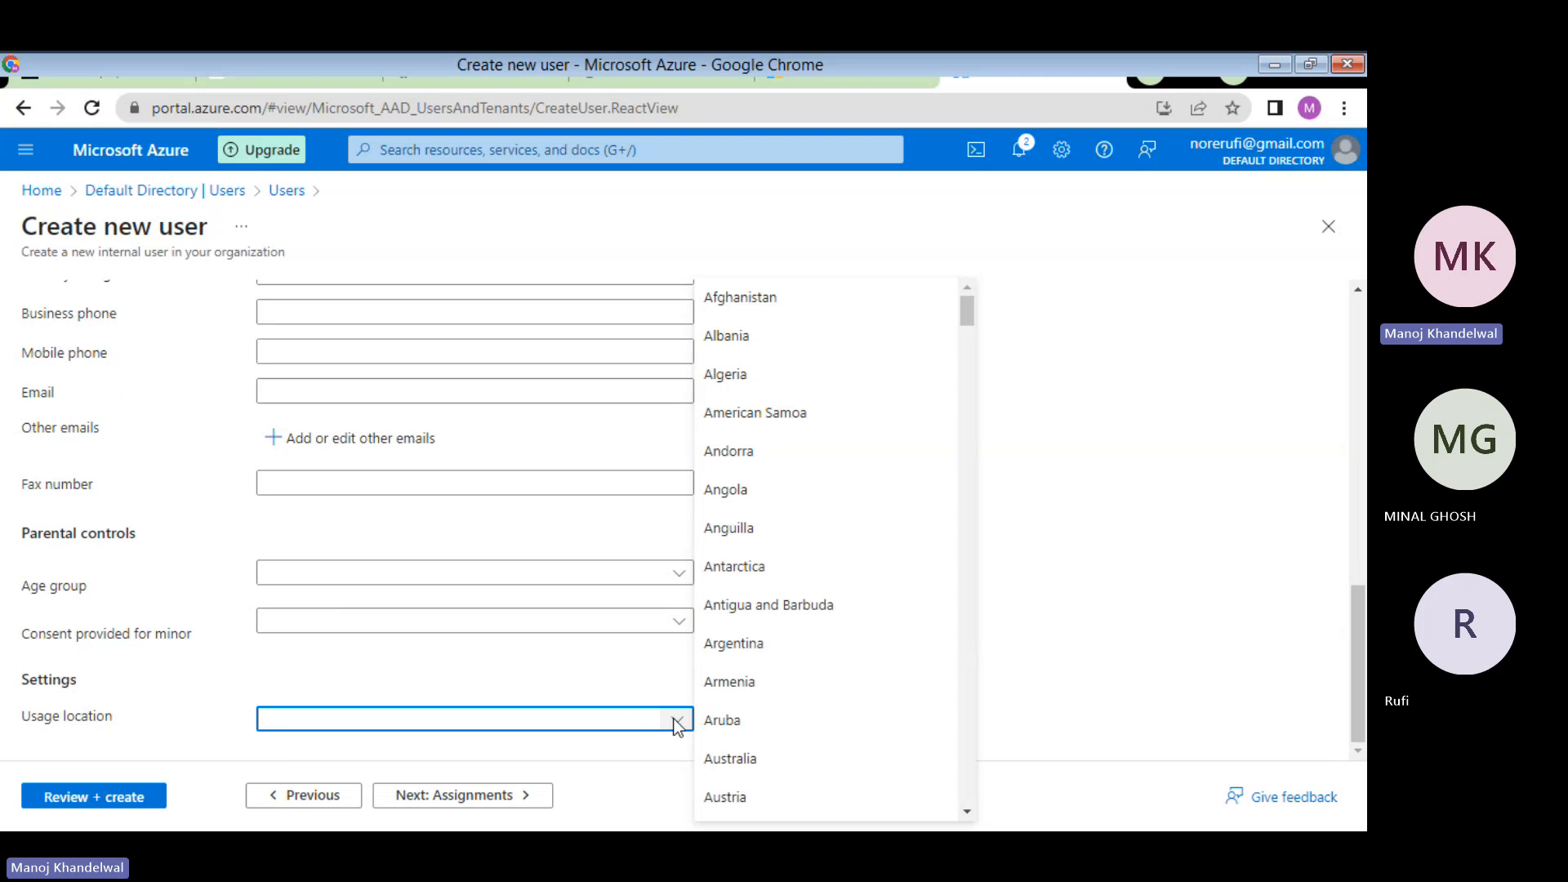
{"action": "type", "text": "Un"}
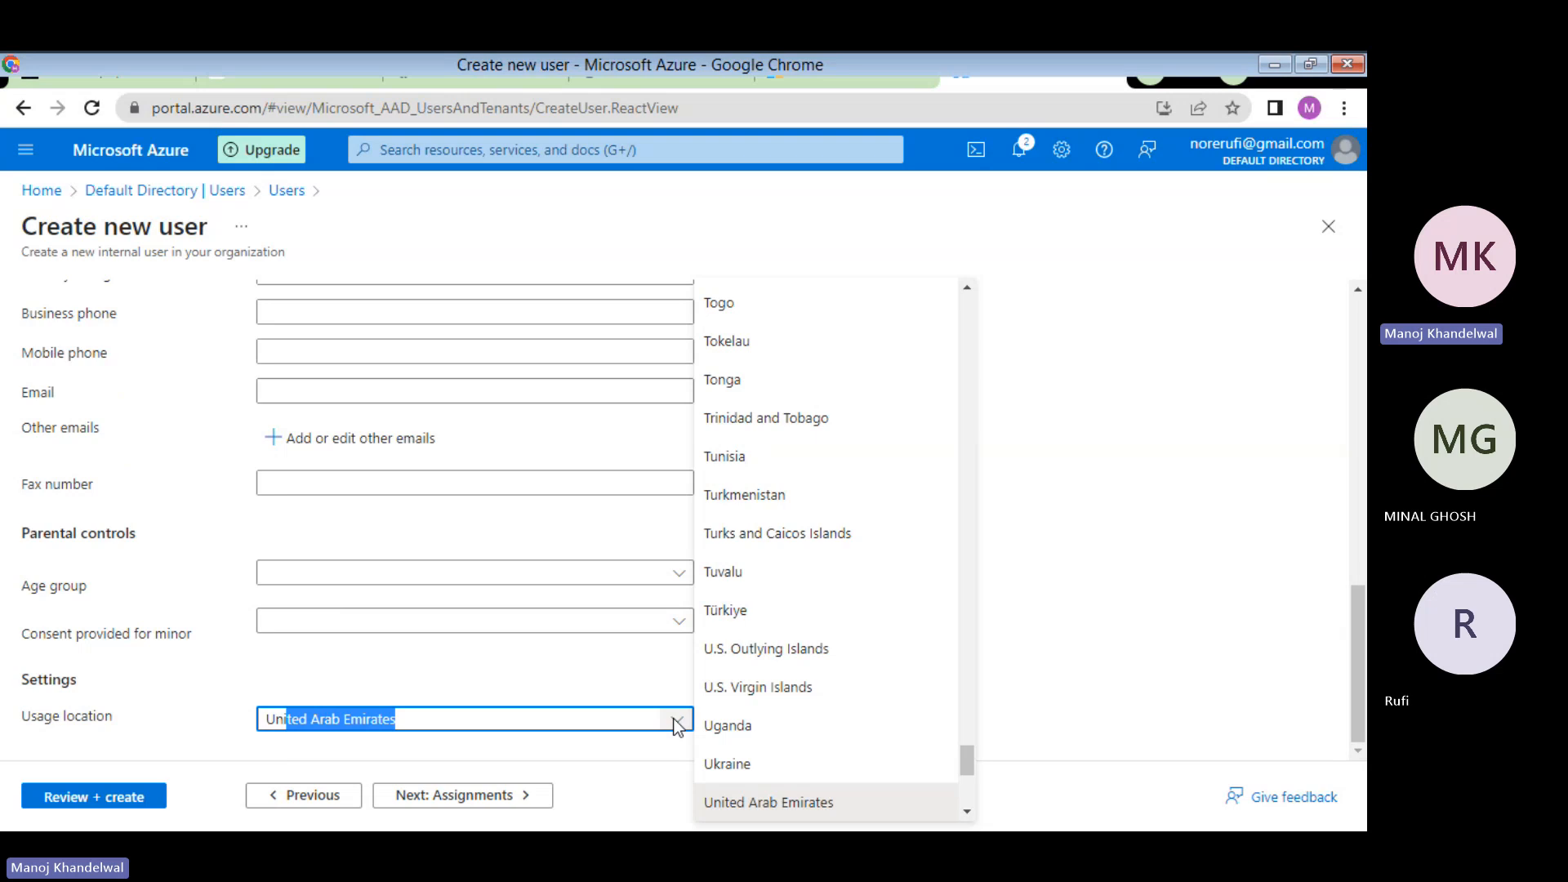
{"action": "key", "text": "BackSpace"}
{"action": "key", "text": "BackSpace"}
{"action": "key", "text": "BackSpace"}
{"action": "type", "text": "T"}
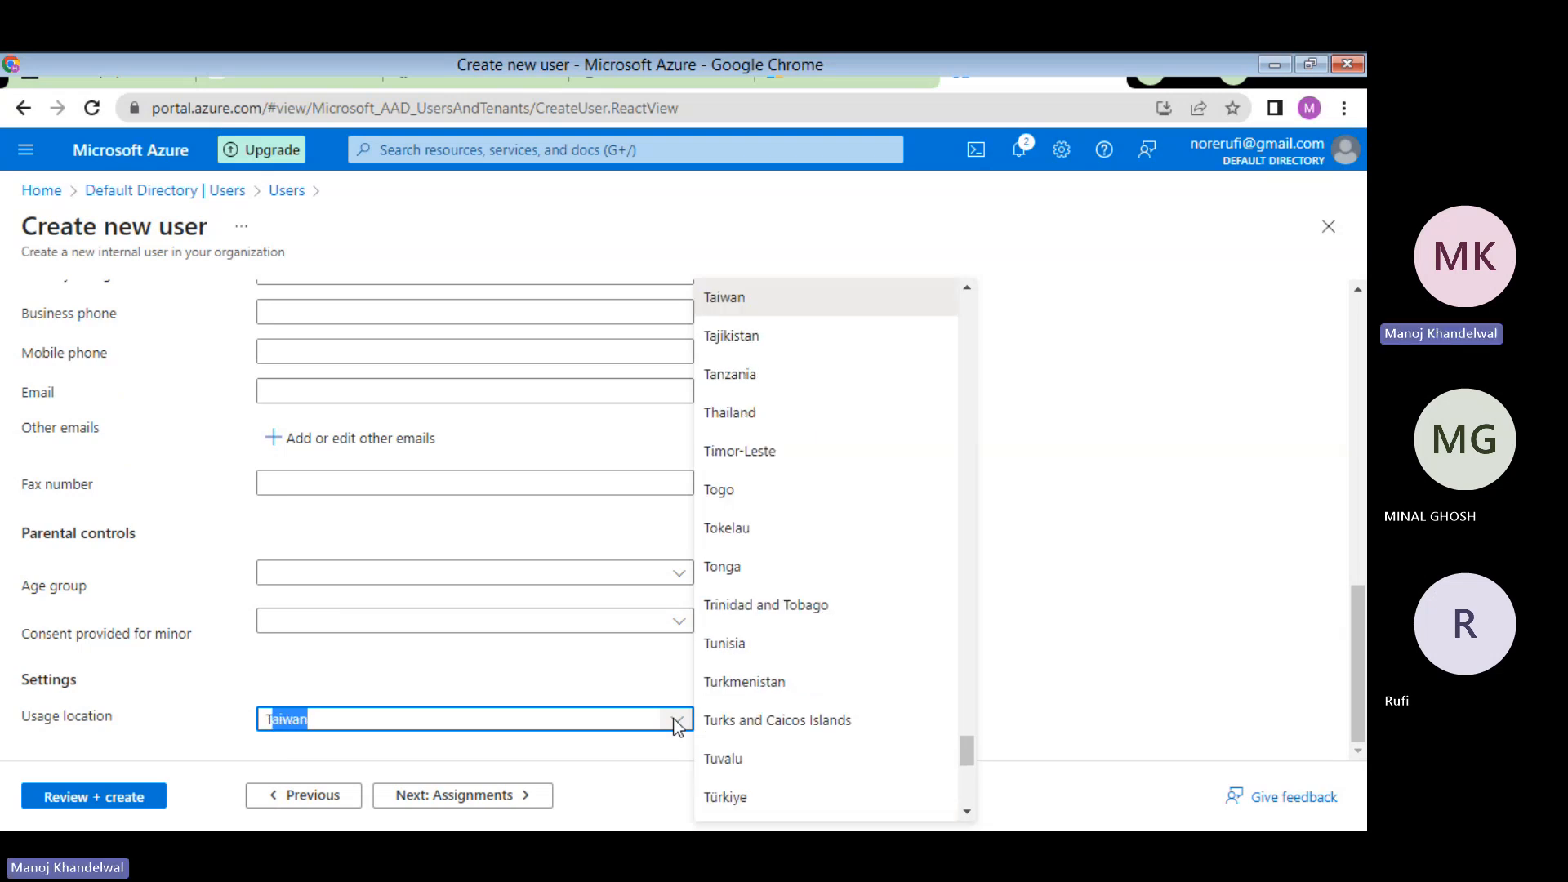
{"action": "key", "text": "BackSpace"}
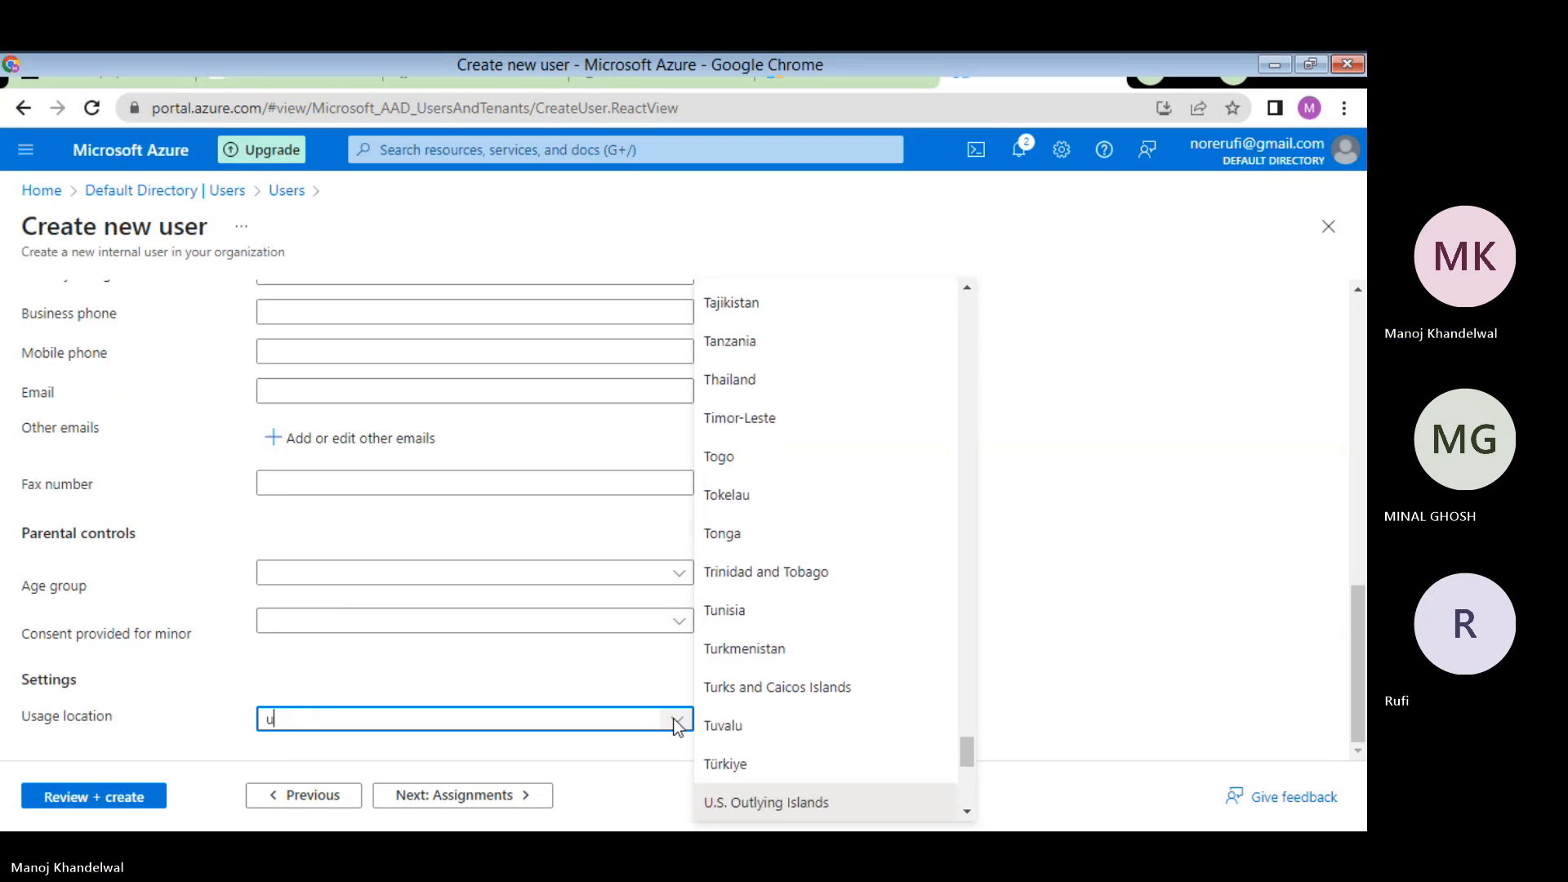
{"action": "key", "text": "BackSpace"}
{"action": "type", "text": "ni"}
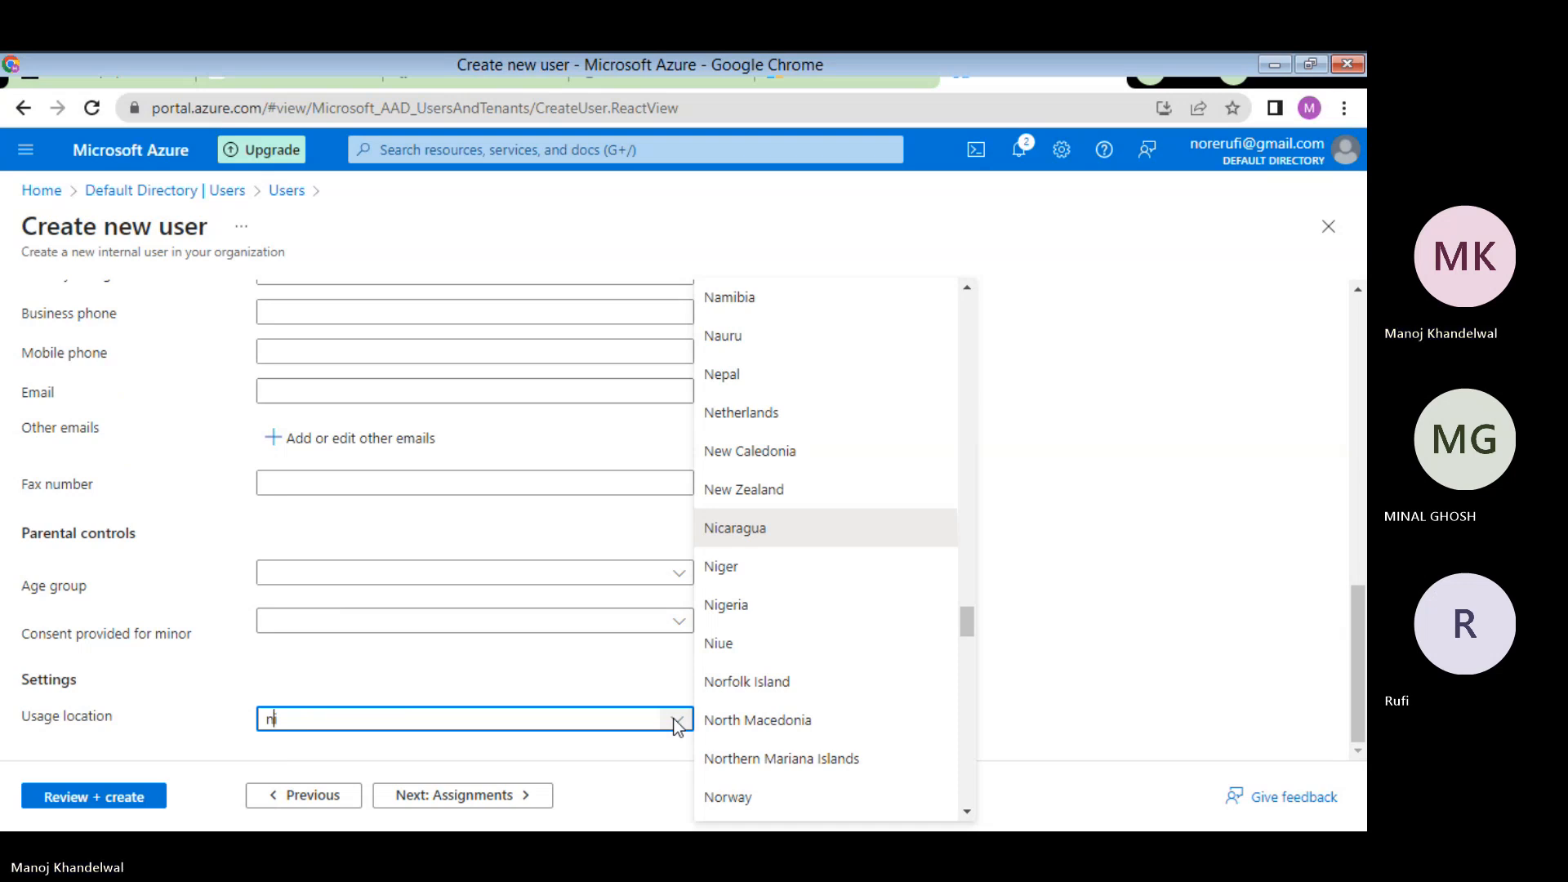
{"action": "key", "text": "Left"}
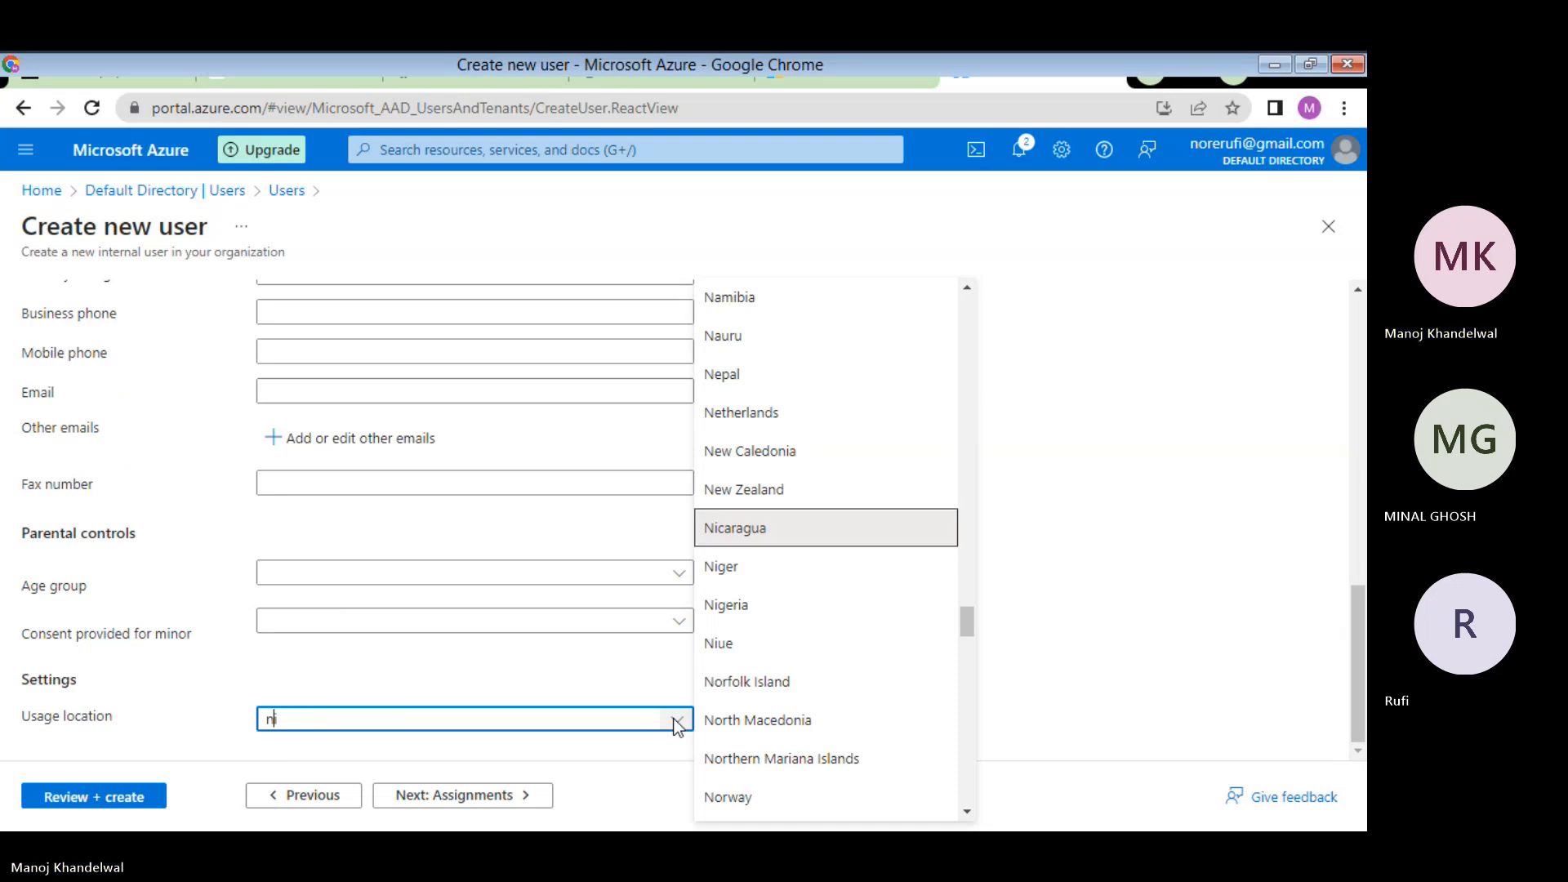
{"action": "scroll", "coordinate": [902, 574], "scroll_direction": "down", "scroll_amount": 15}
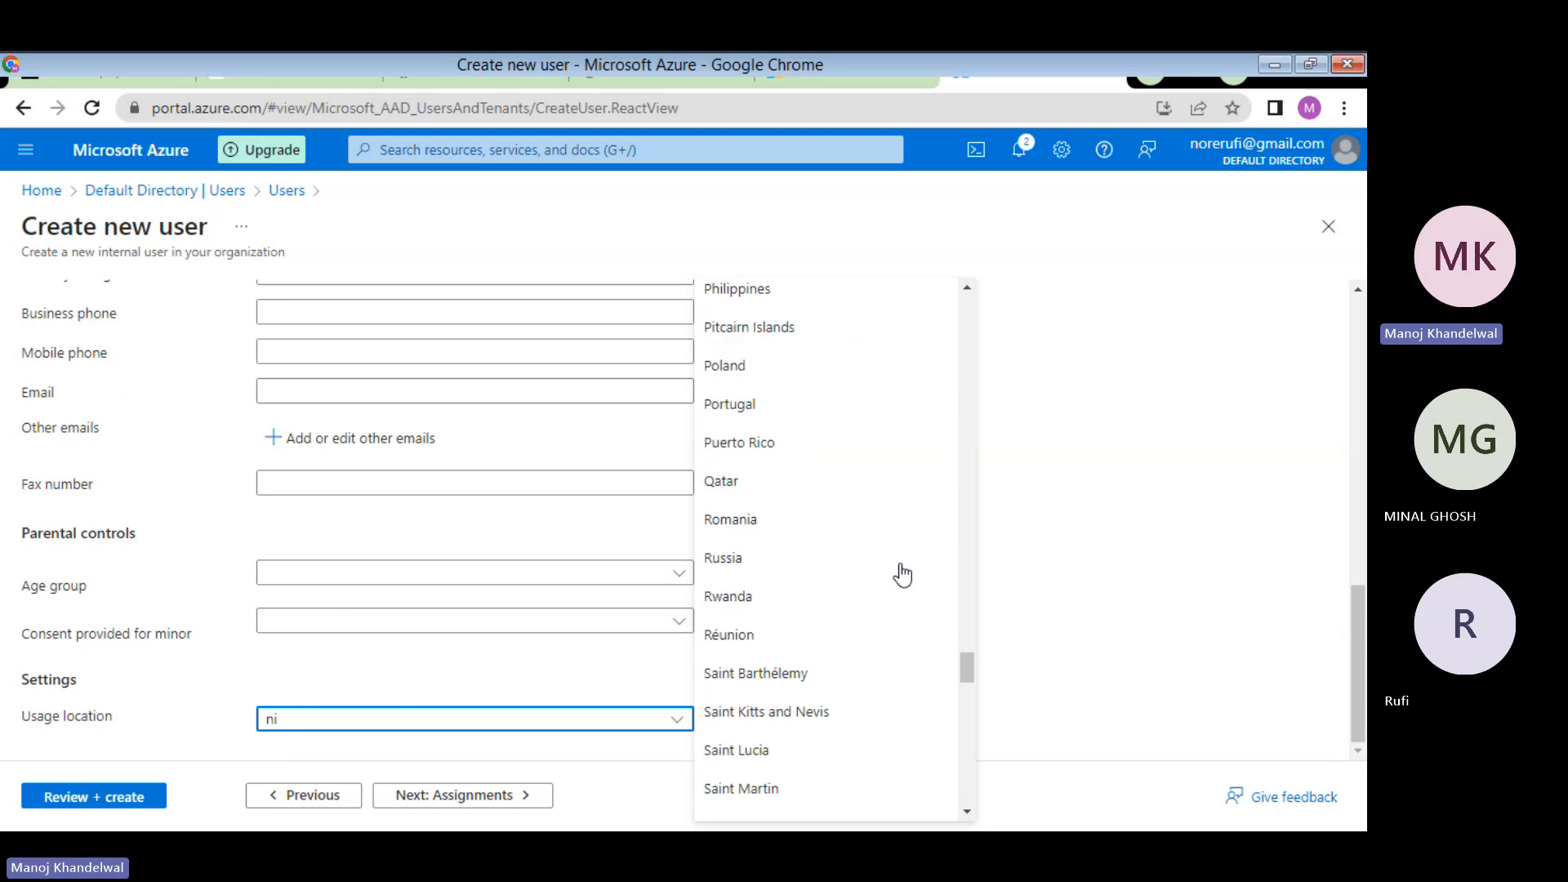
{"action": "scroll", "coordinate": [901, 574], "scroll_direction": "down", "scroll_amount": 15}
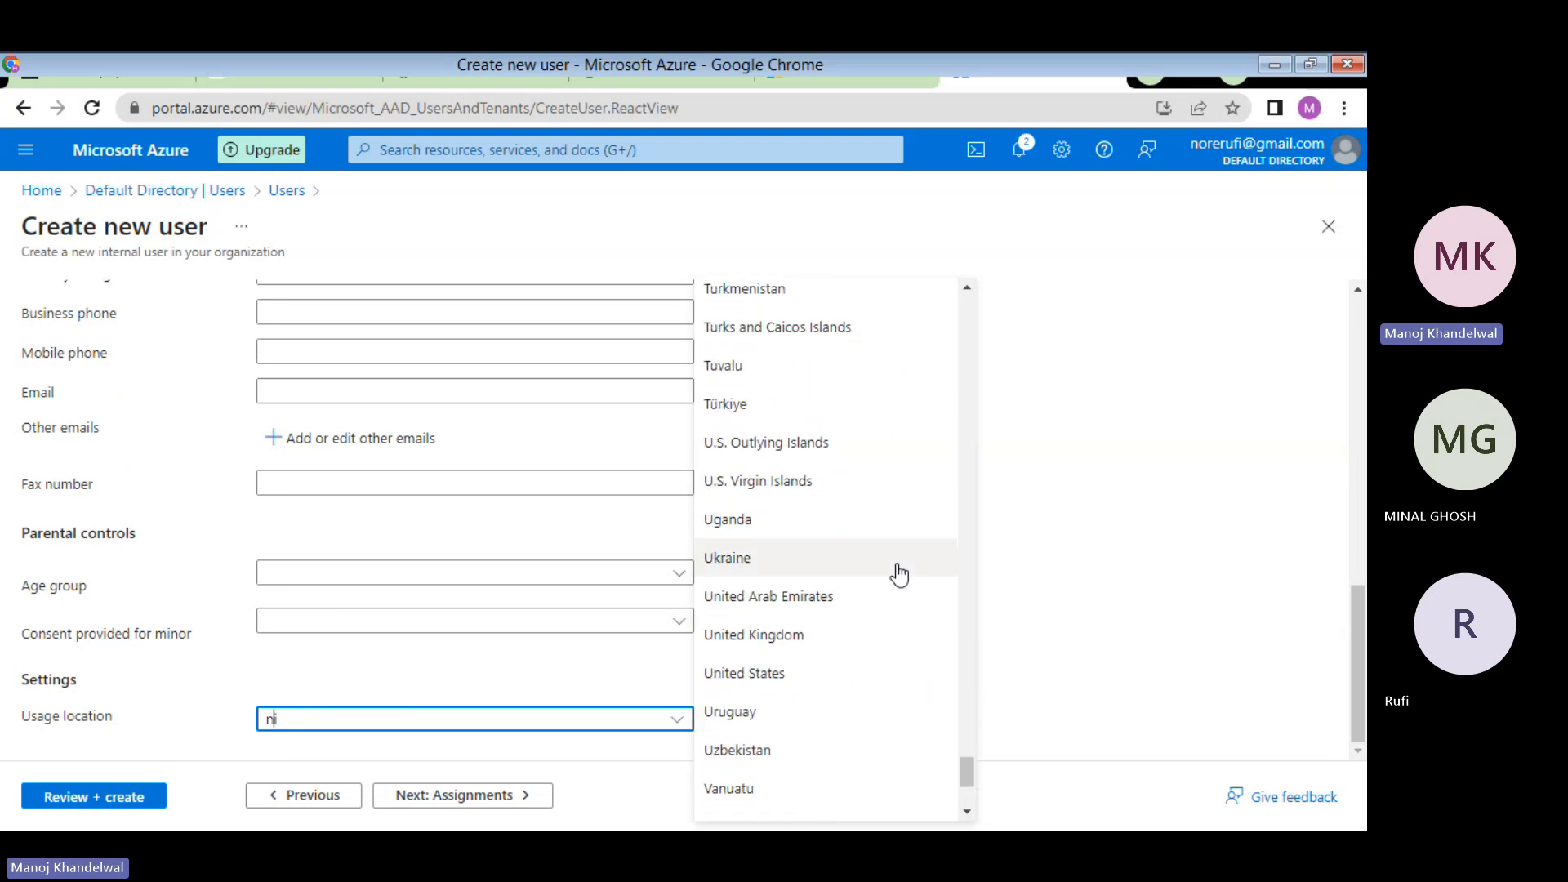
{"action": "left_click", "coordinate": [773, 676]}
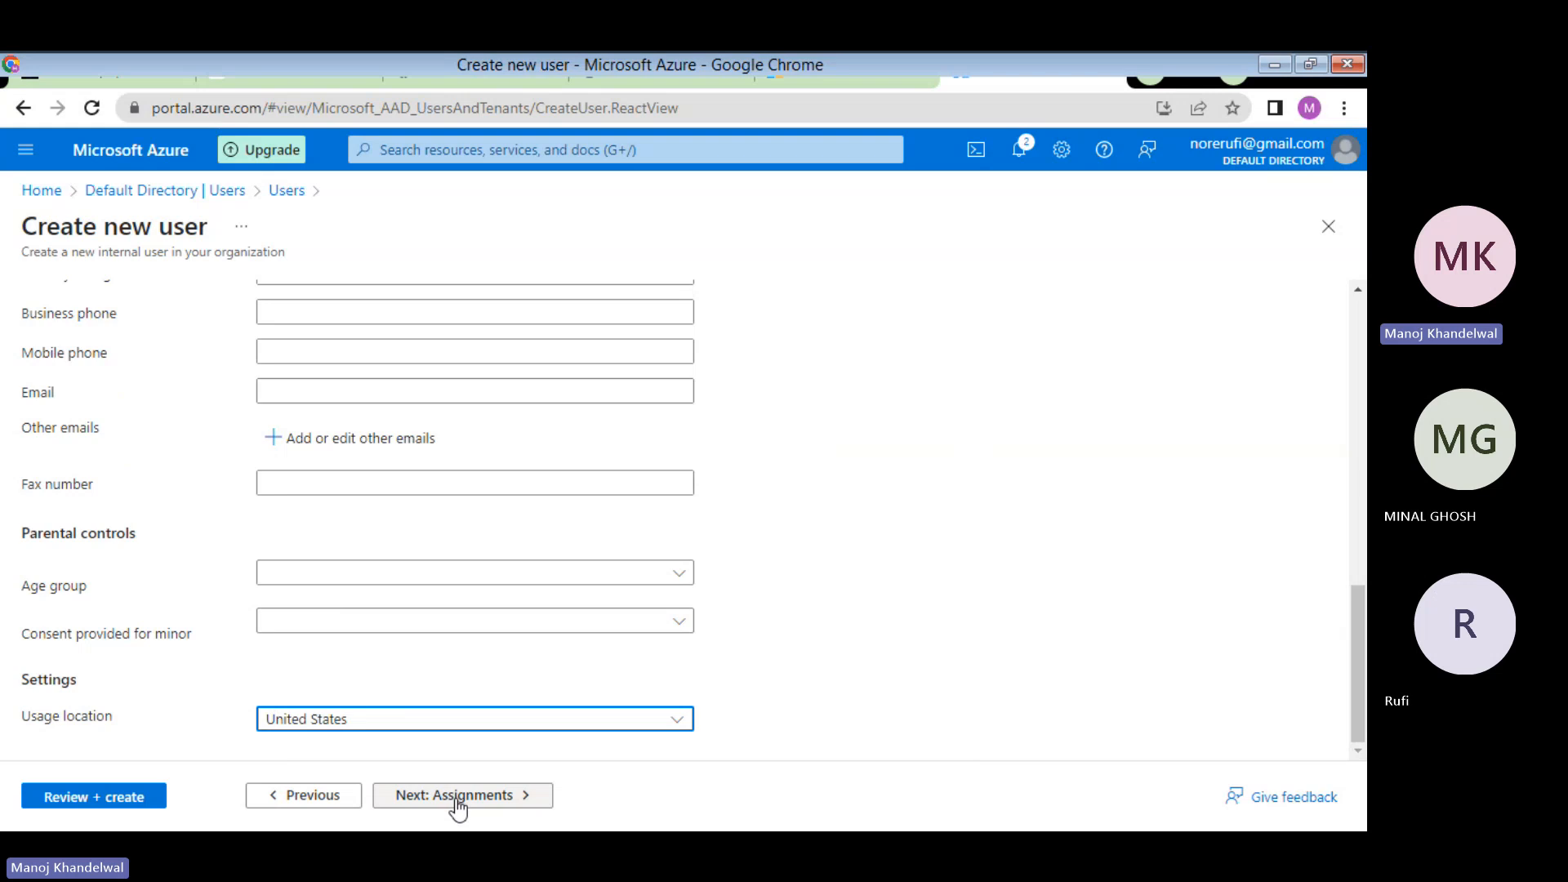
{"action": "left_click", "coordinate": [654, 70]}
{"action": "scroll", "coordinate": [747, 507], "scroll_direction": "down", "scroll_amount": 3}
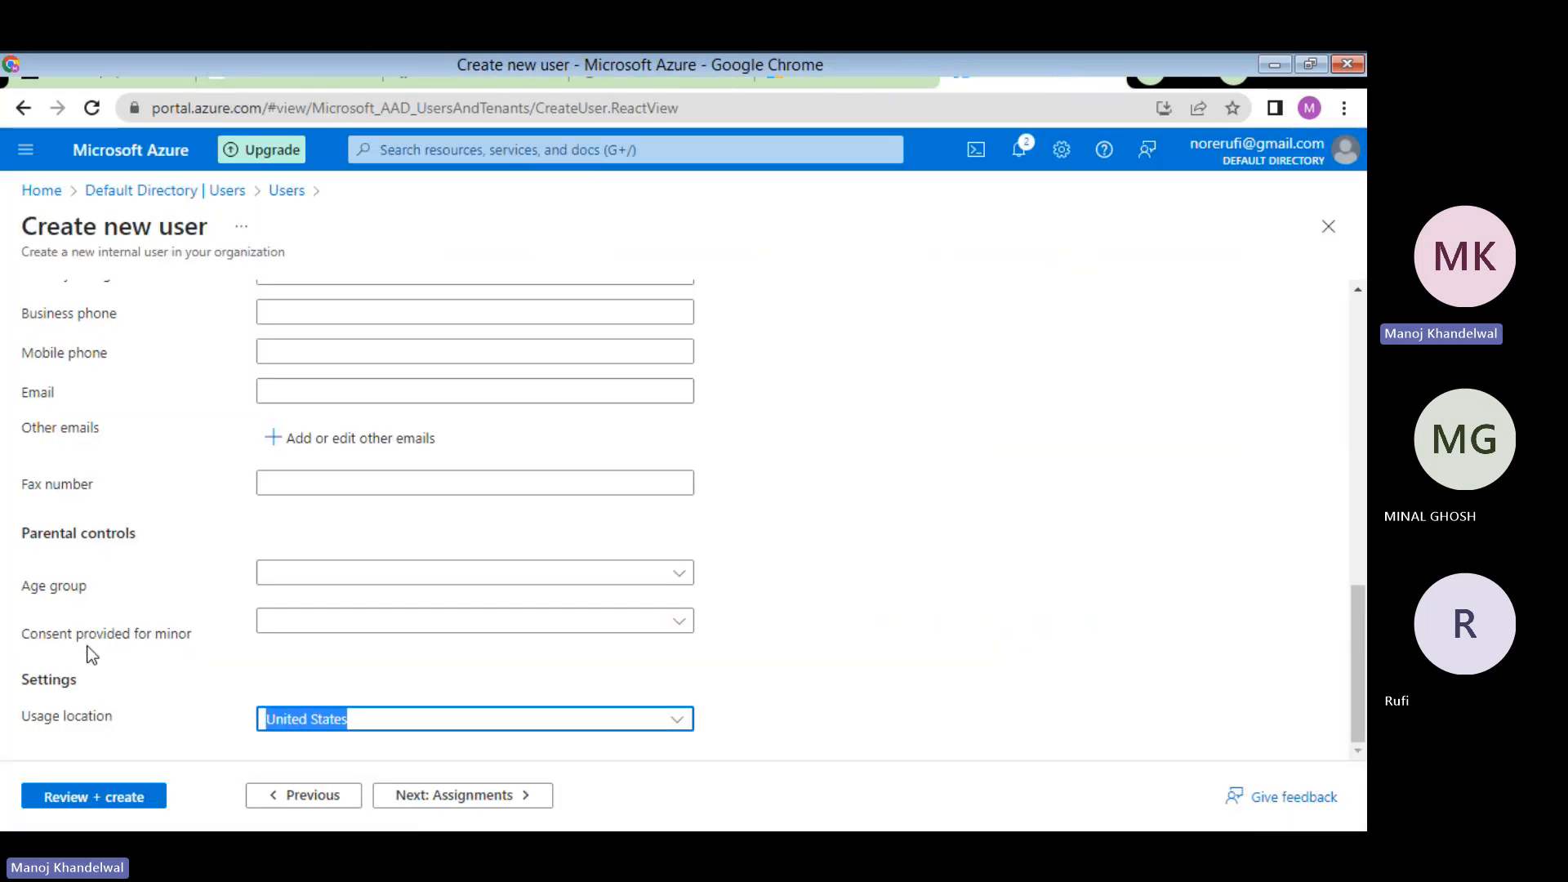
{"action": "scroll", "coordinate": [196, 569], "scroll_direction": "up", "scroll_amount": 3}
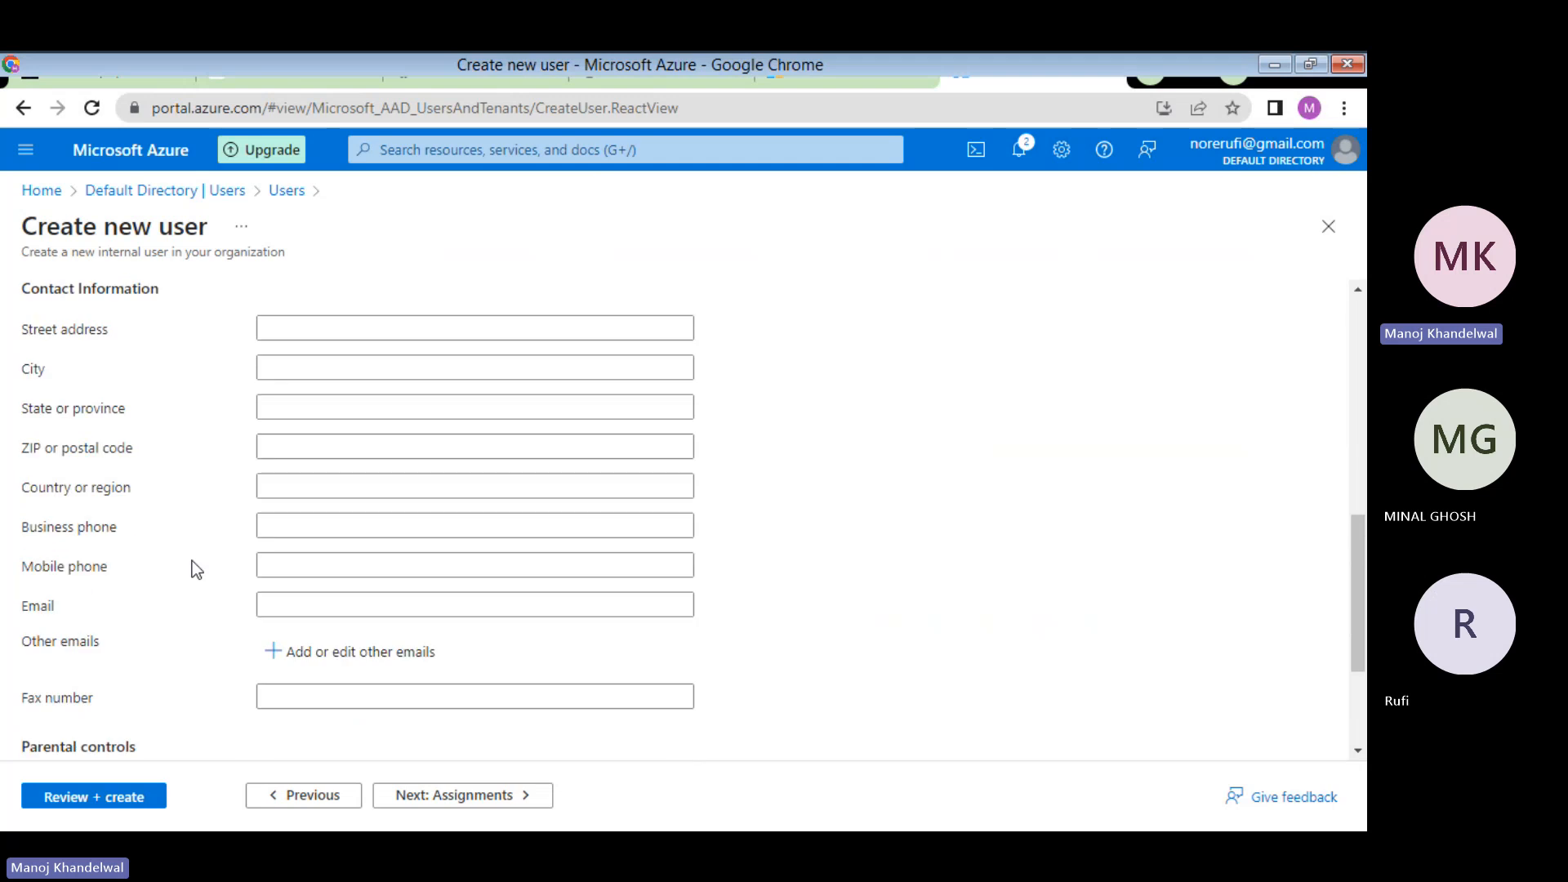
{"action": "scroll", "coordinate": [196, 570], "scroll_direction": "up", "scroll_amount": 5}
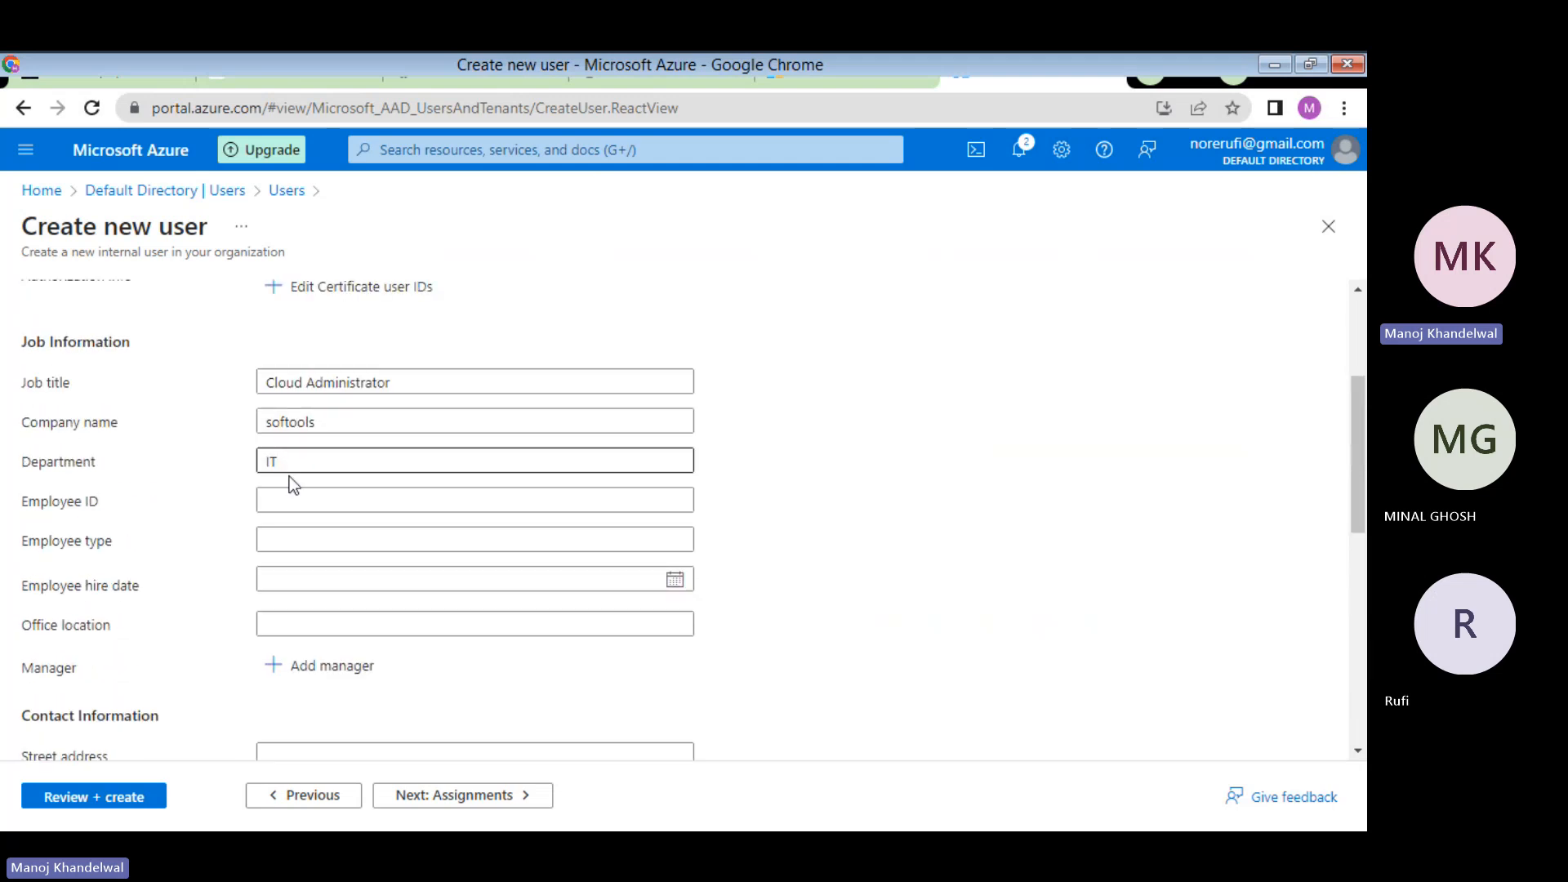
{"action": "scroll", "coordinate": [295, 504], "scroll_direction": "down", "scroll_amount": 8}
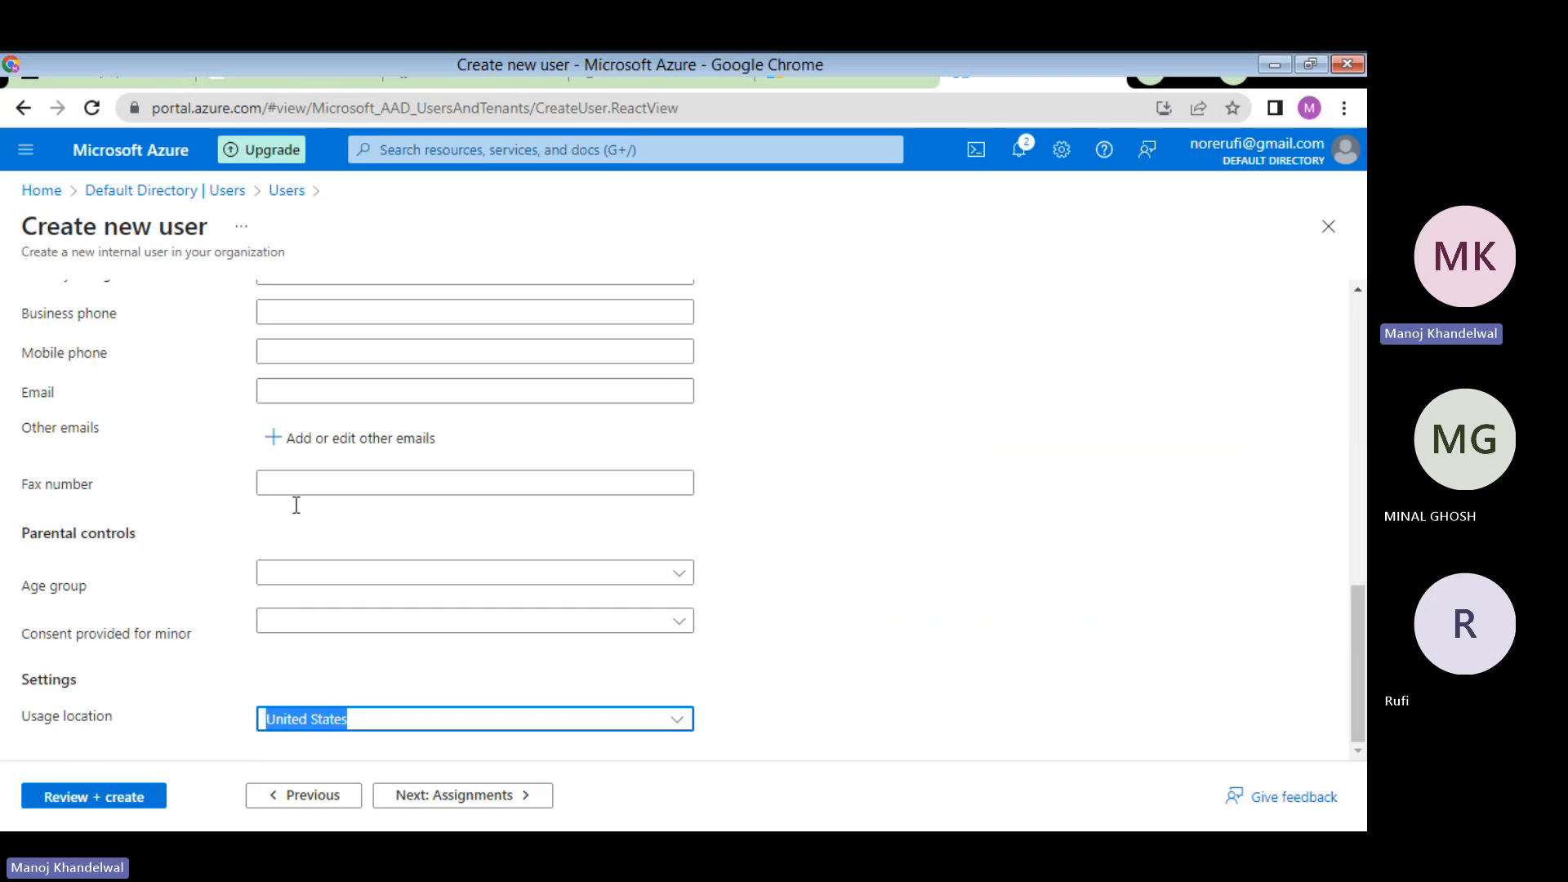
{"action": "scroll", "coordinate": [340, 438], "scroll_direction": "up", "scroll_amount": 8}
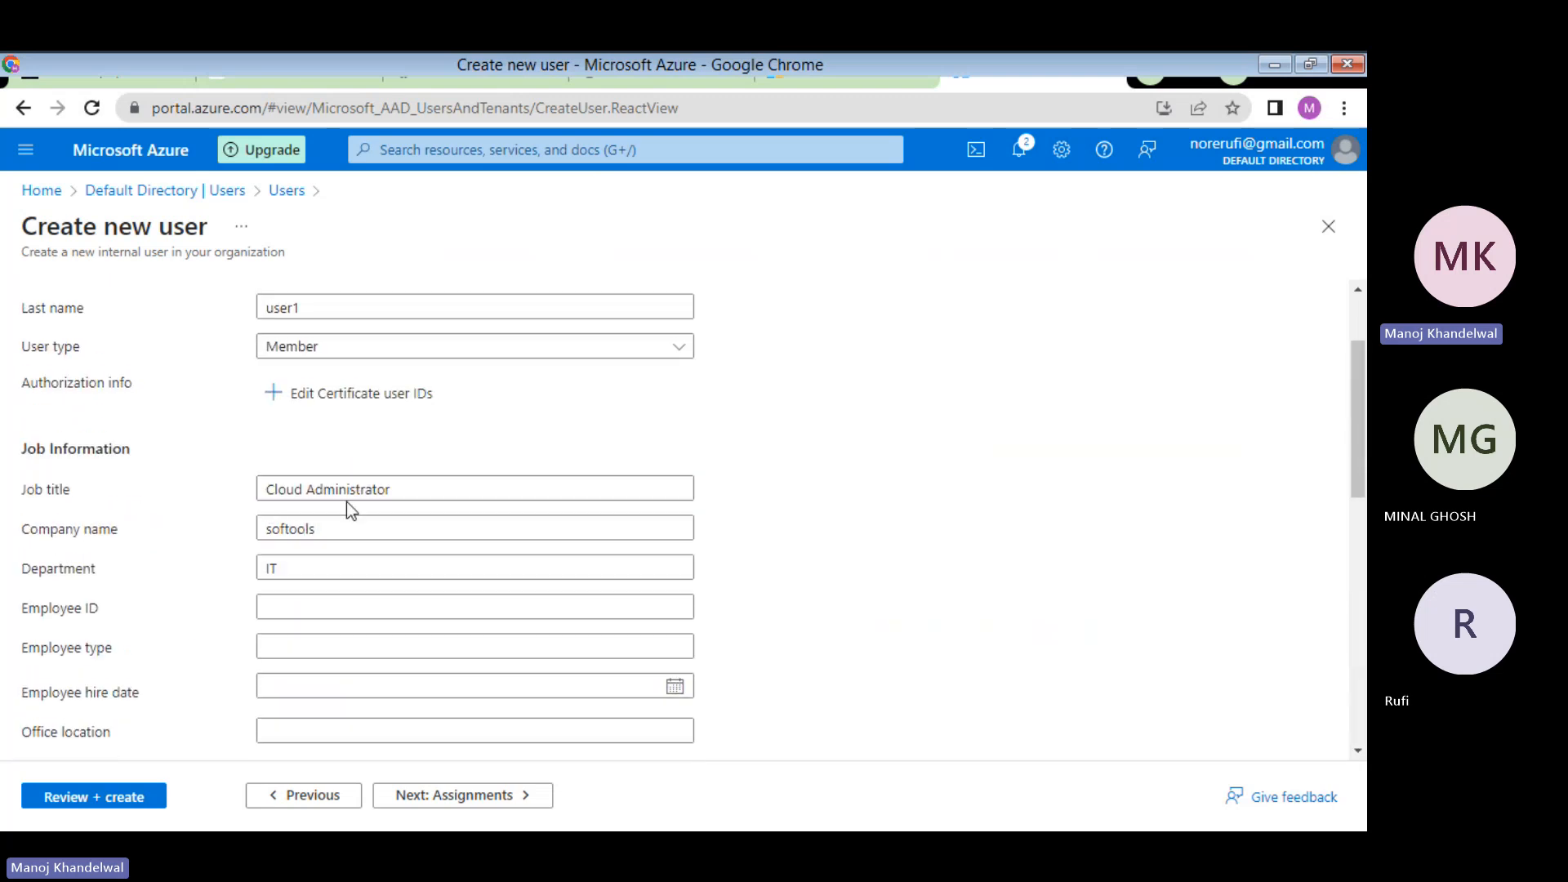
{"action": "scroll", "coordinate": [405, 551], "scroll_direction": "down", "scroll_amount": 8}
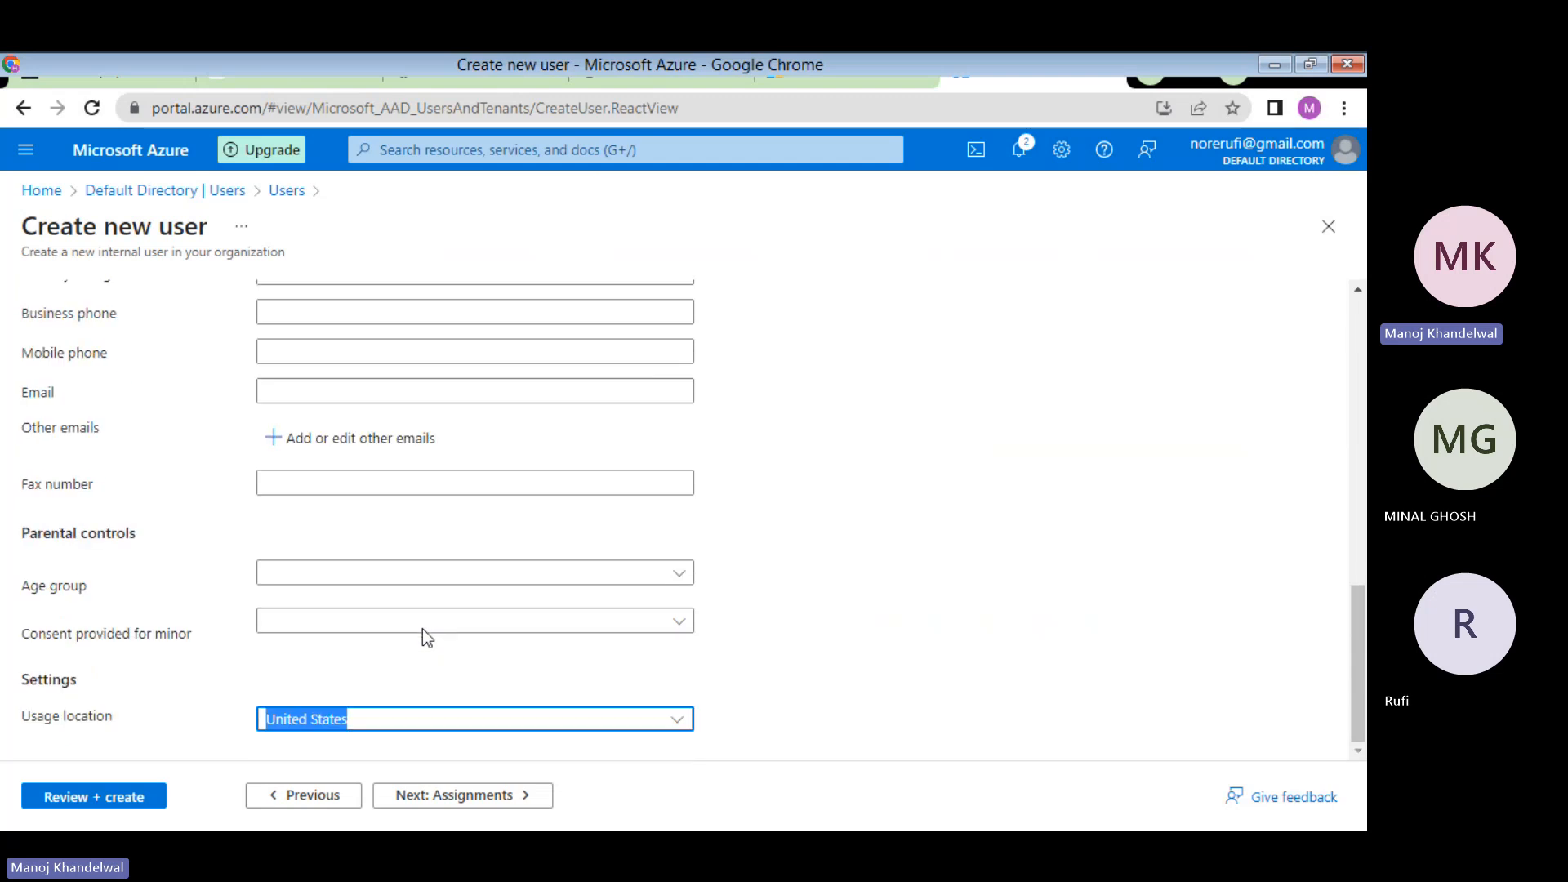
- Skip assignments, review the az104-01a-aaduser1 summary, and create the user
{"action": "left_click", "coordinate": [441, 796]}
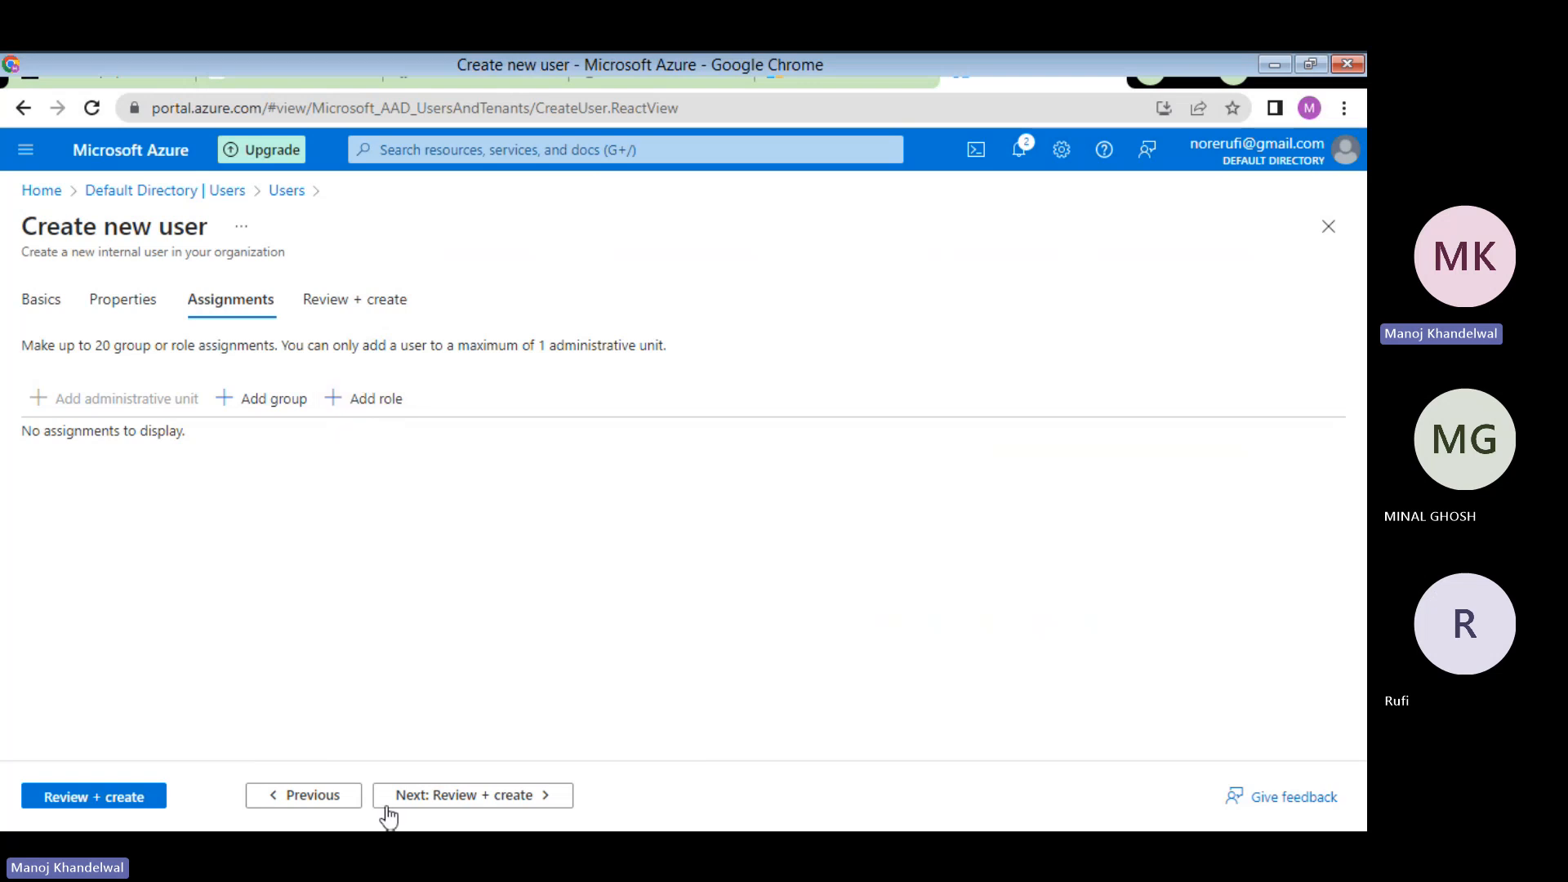
{"action": "left_click", "coordinate": [459, 807]}
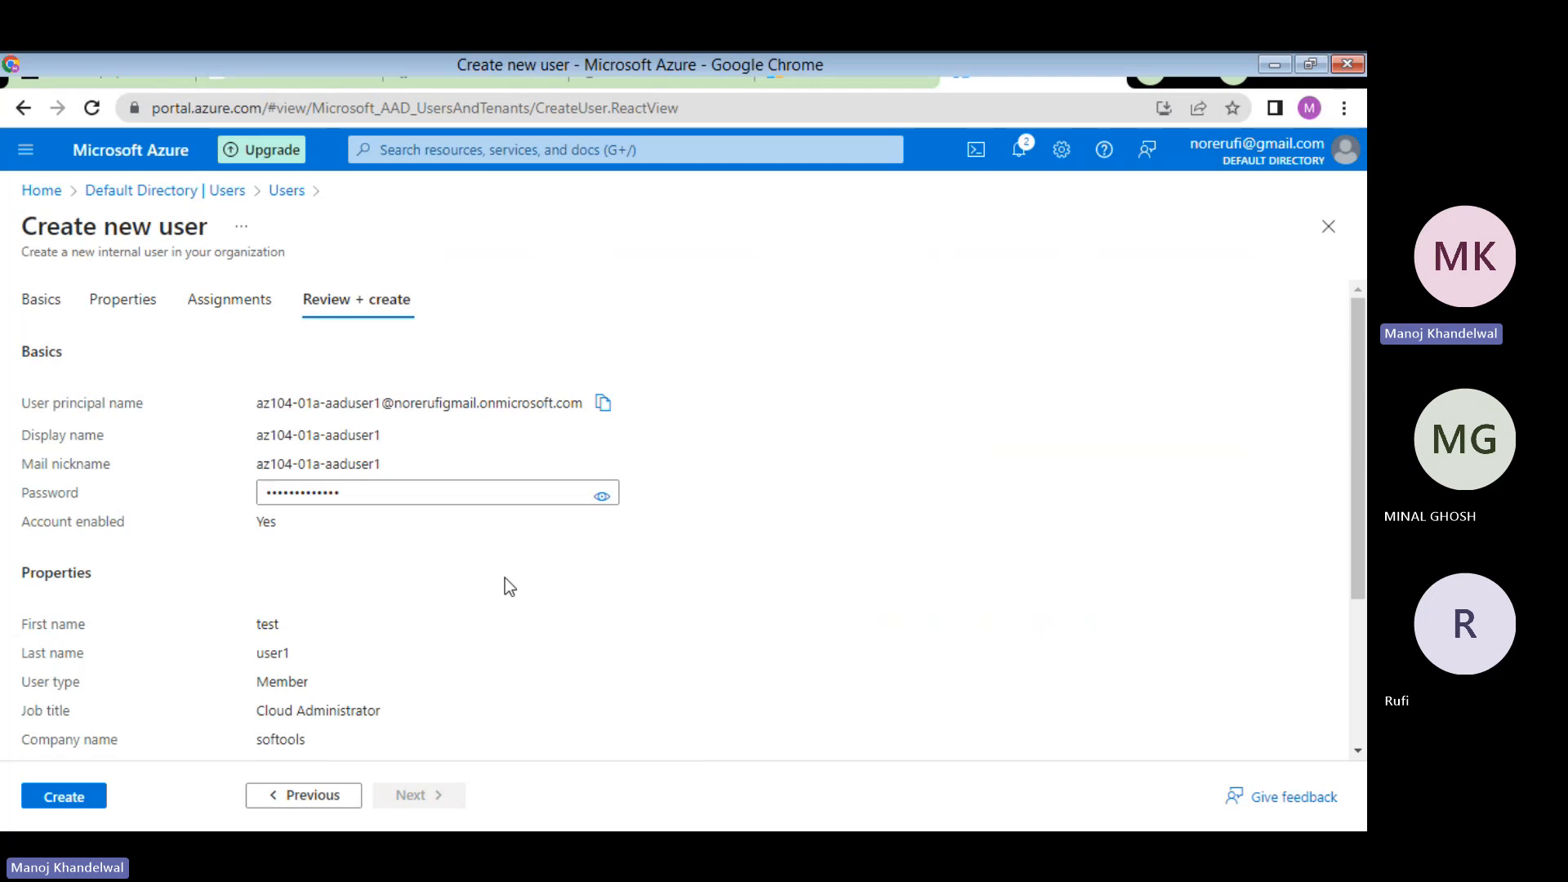
{"action": "scroll", "coordinate": [408, 581], "scroll_direction": "down", "scroll_amount": 1}
{"action": "scroll", "coordinate": [406, 576], "scroll_direction": "down", "scroll_amount": 3}
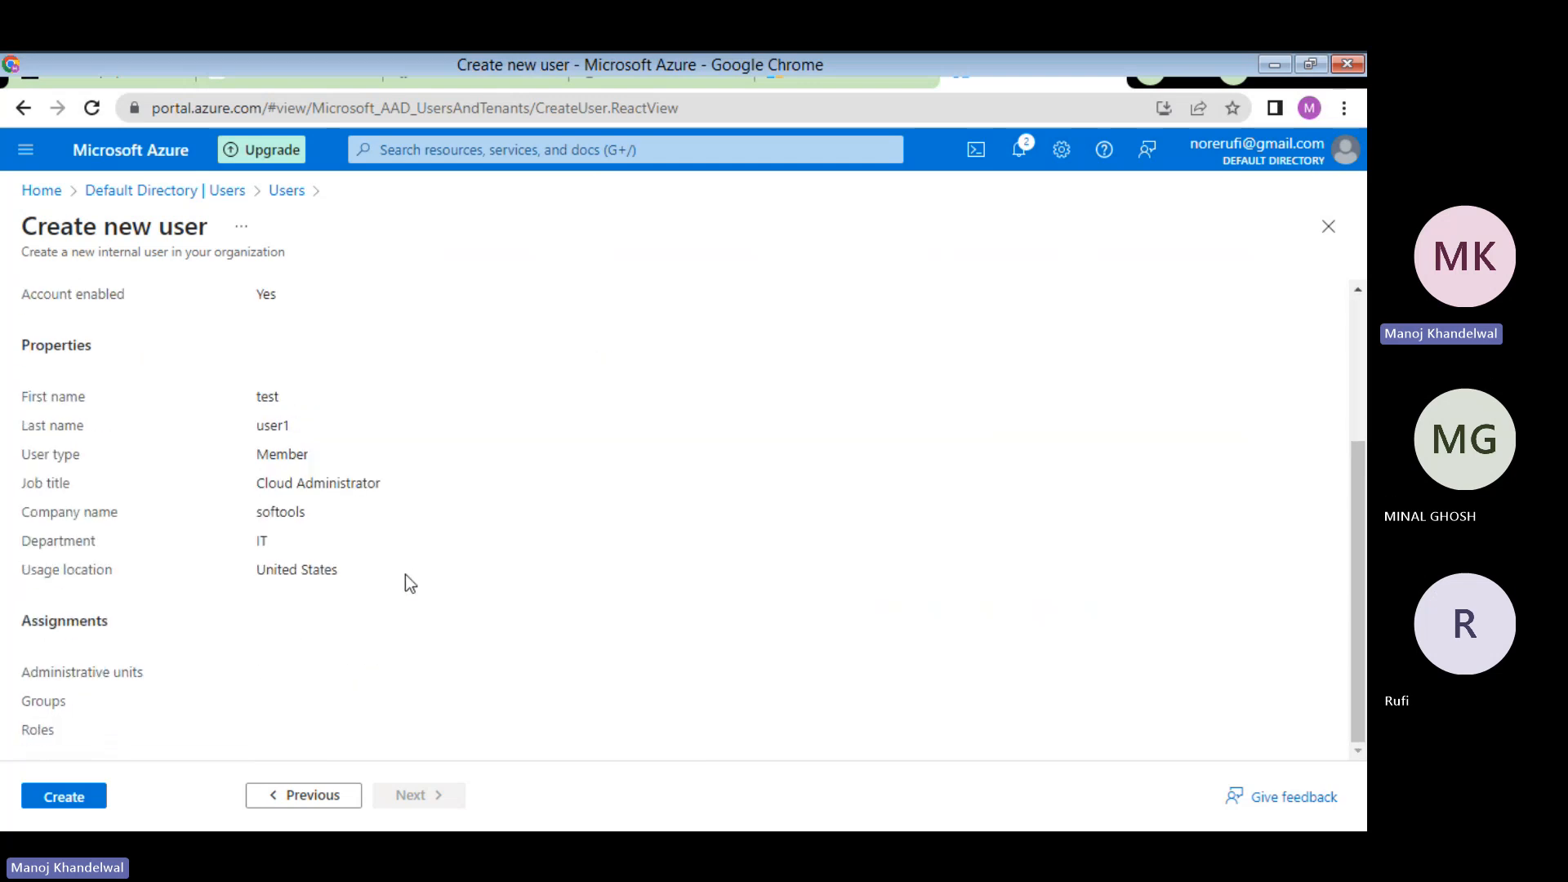
{"action": "scroll", "coordinate": [405, 575], "scroll_direction": "up", "scroll_amount": 5}
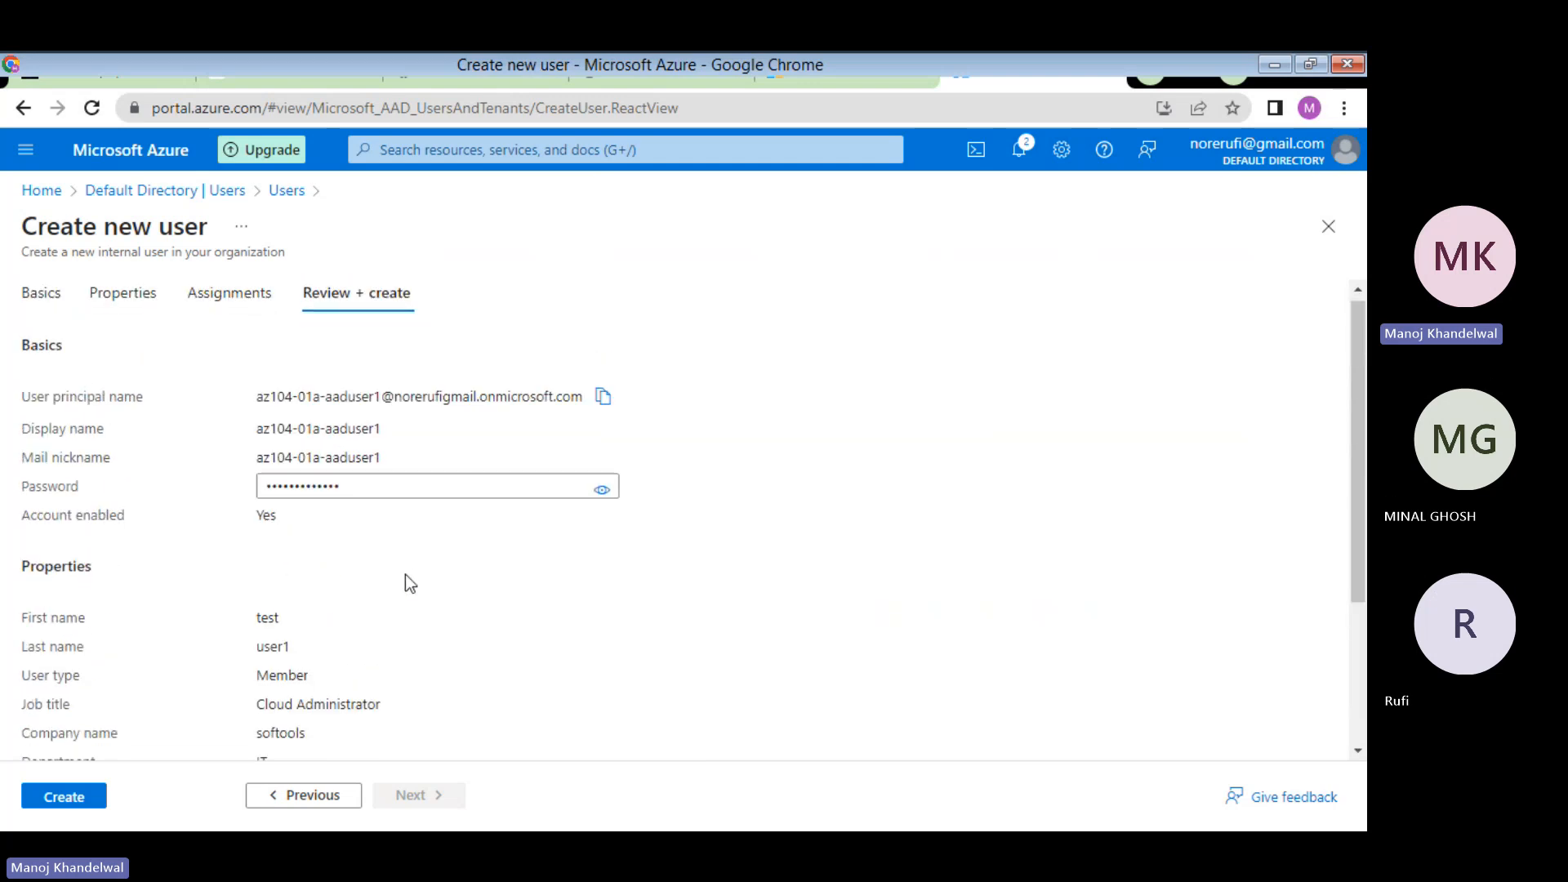
{"action": "scroll", "coordinate": [405, 575], "scroll_direction": "down", "scroll_amount": 5}
{"action": "left_click", "coordinate": [65, 796]}
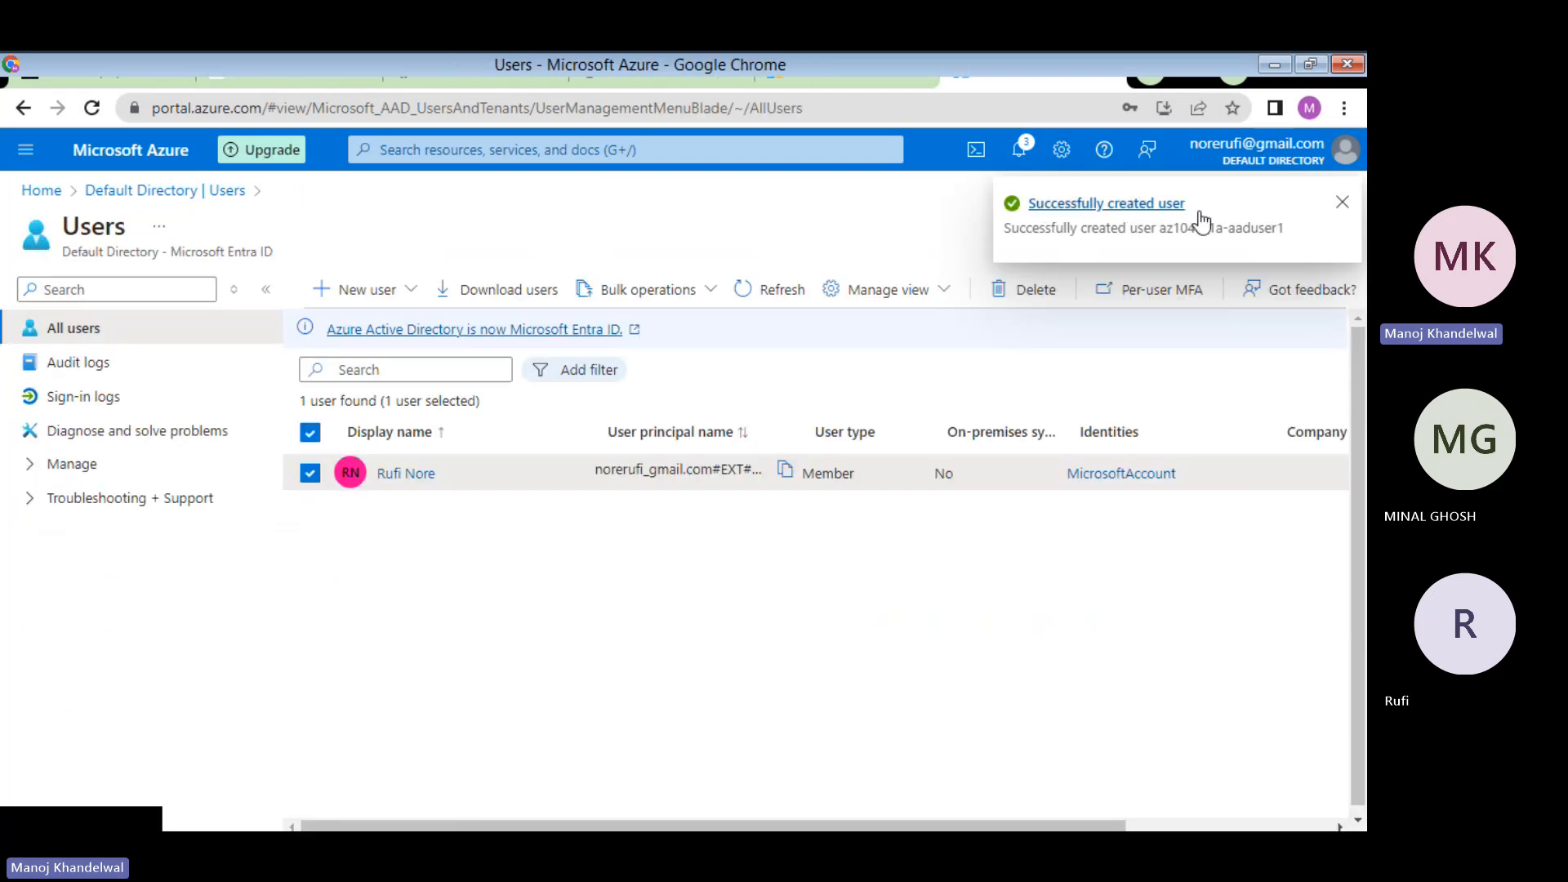
- Dismiss the success notification and refresh All users to list az104-01a-aaduser1
{"action": "left_click", "coordinate": [1344, 204]}
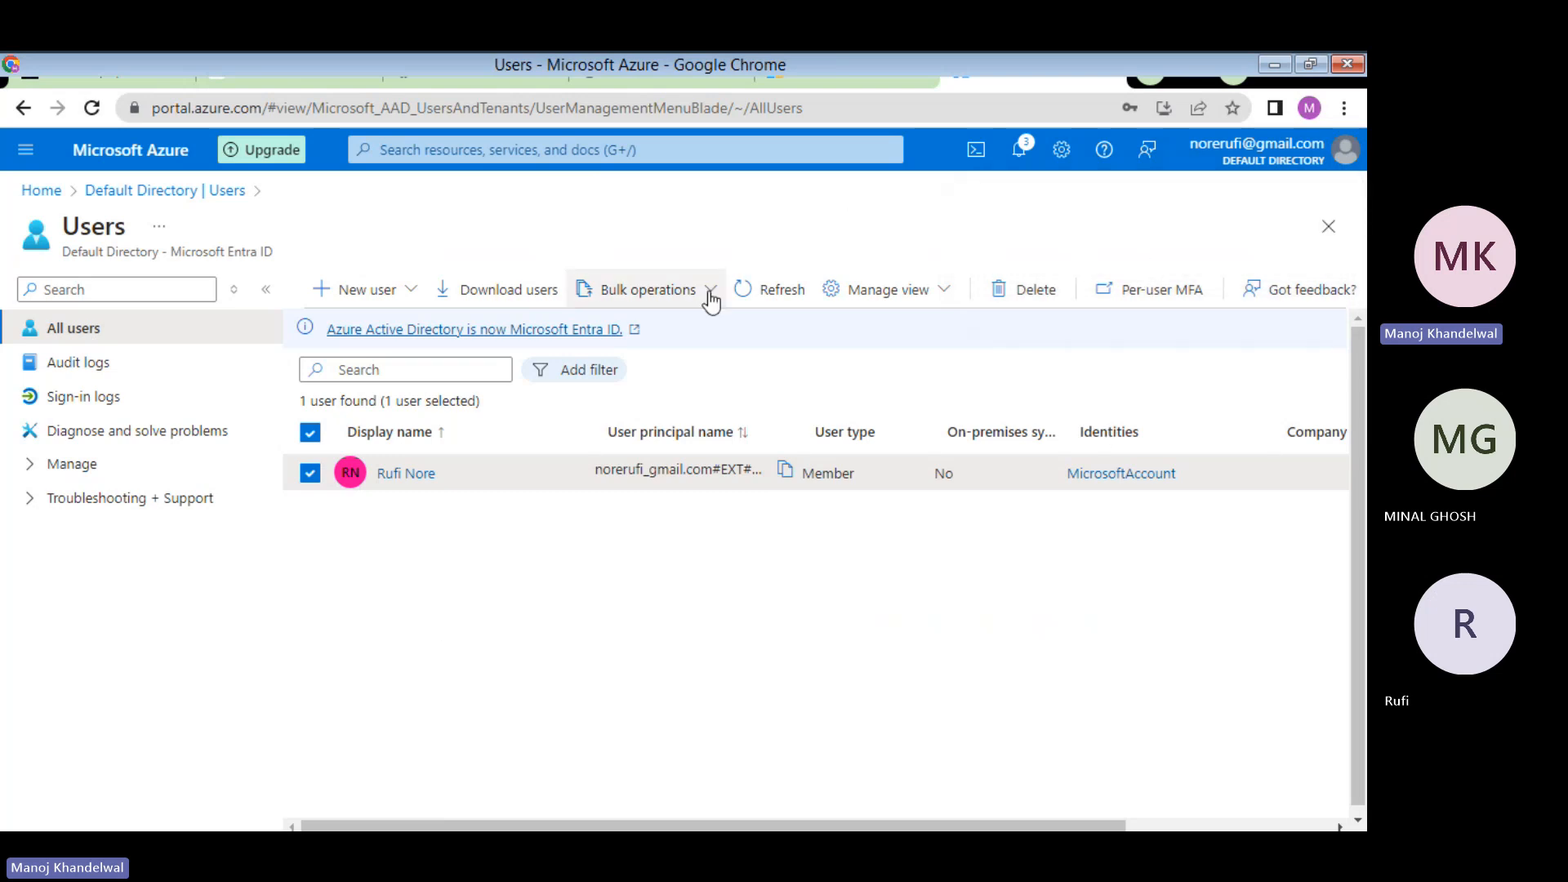
{"action": "left_click", "coordinate": [752, 300]}
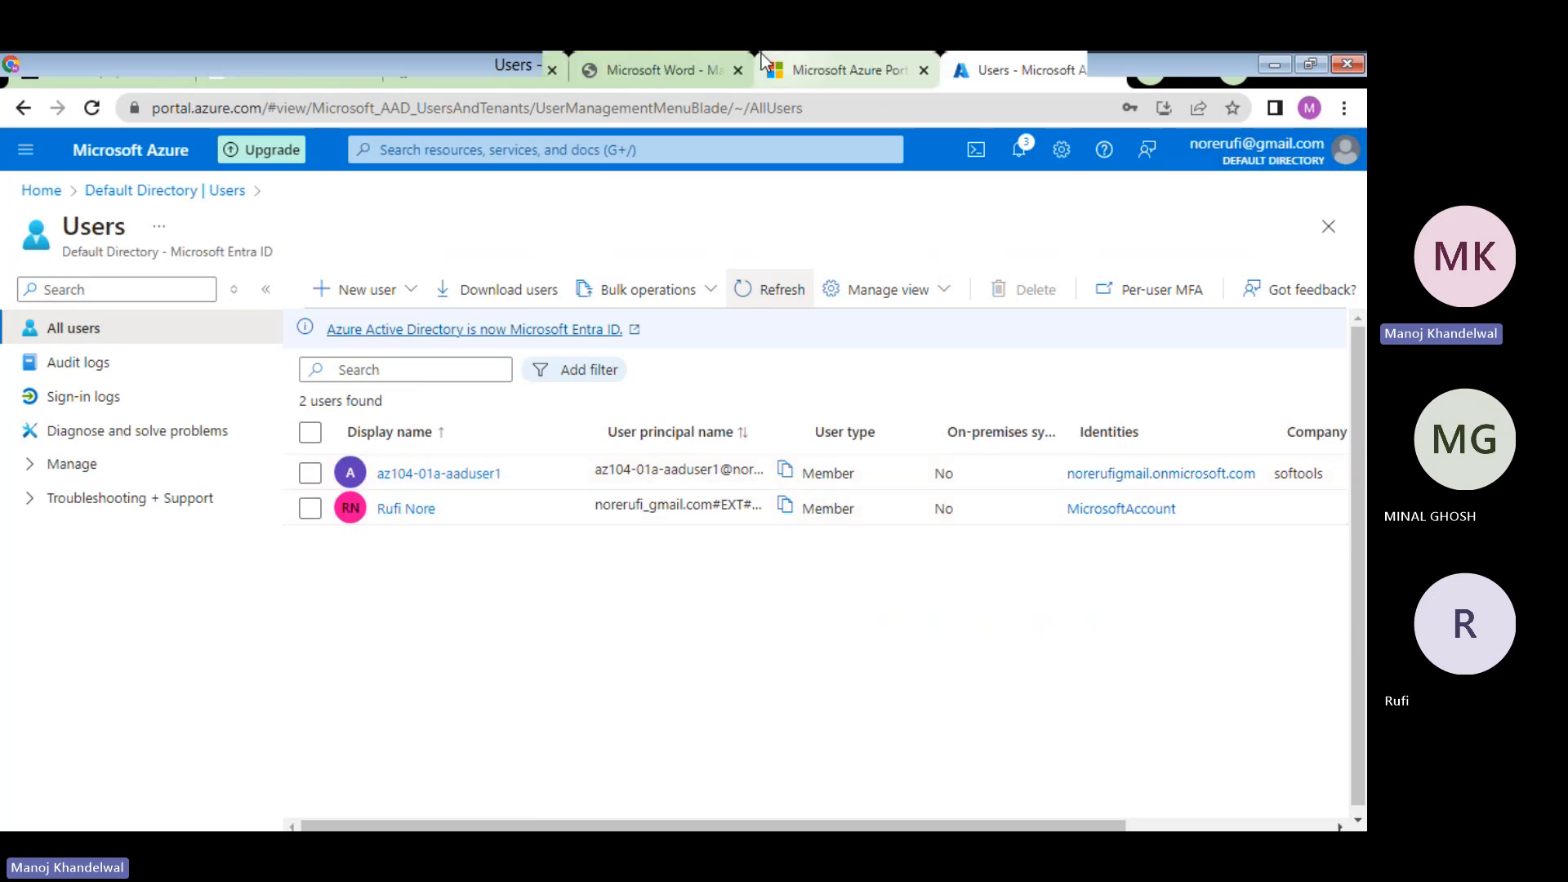
{"action": "mouse_move", "coordinate": [678, 63]}
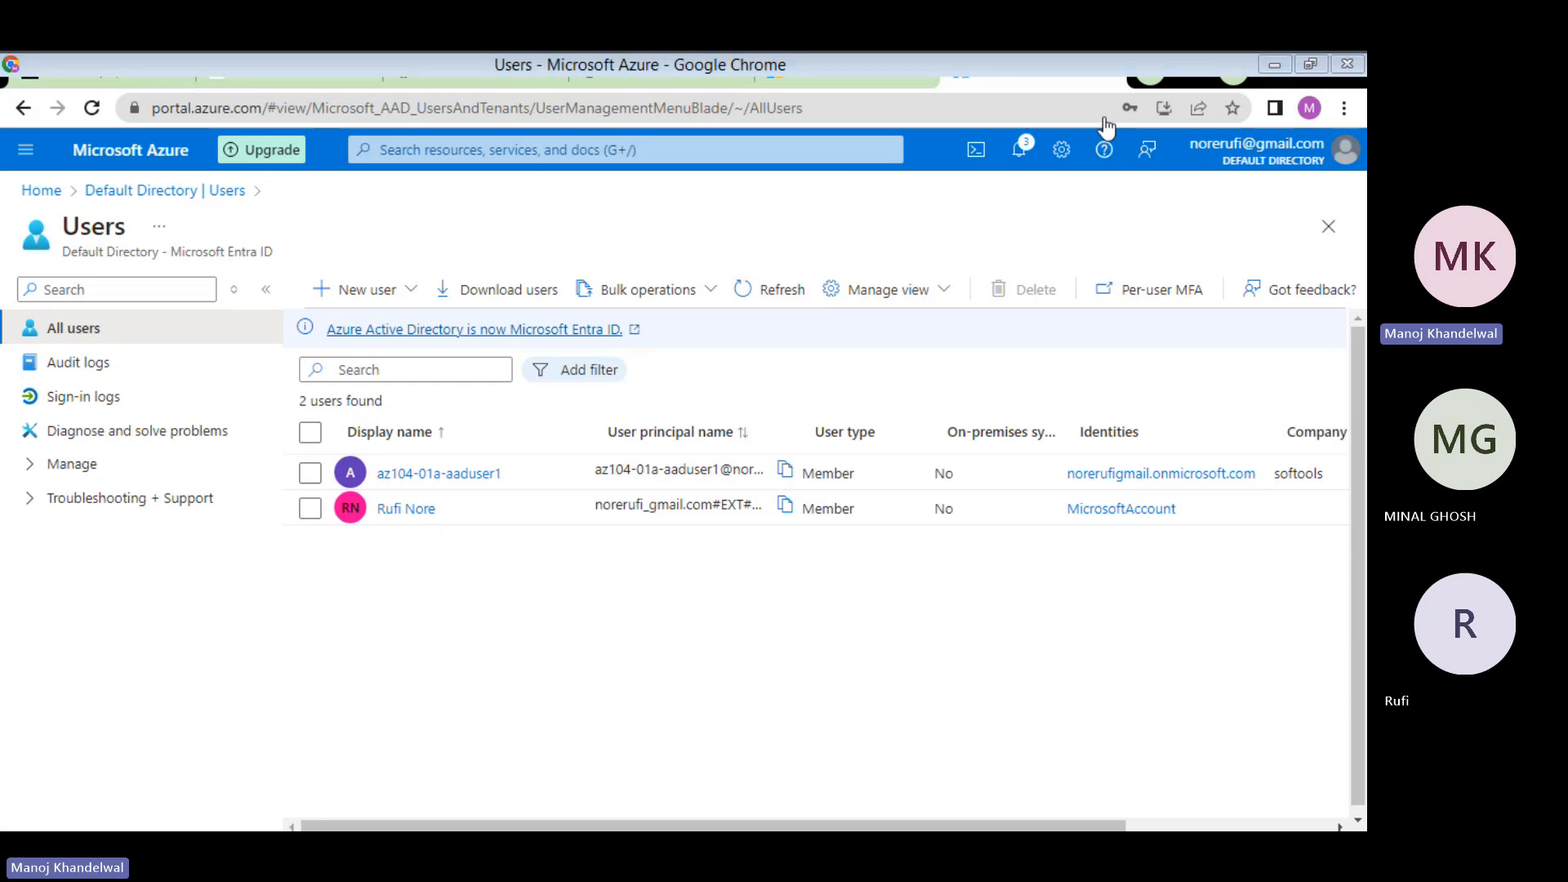
{"action": "left_click", "coordinate": [1258, 74]}
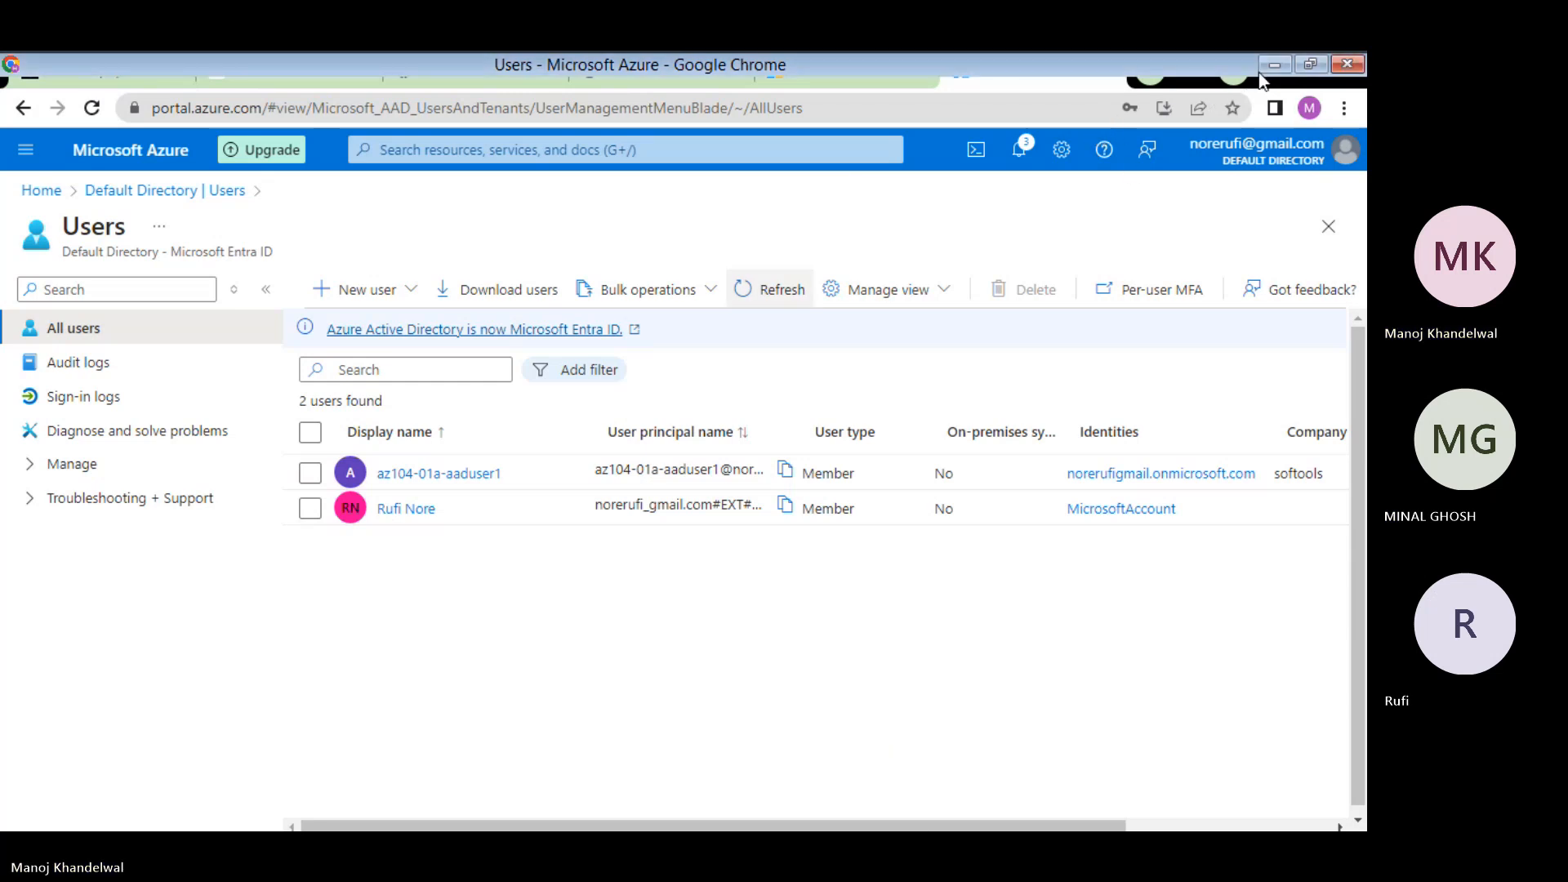
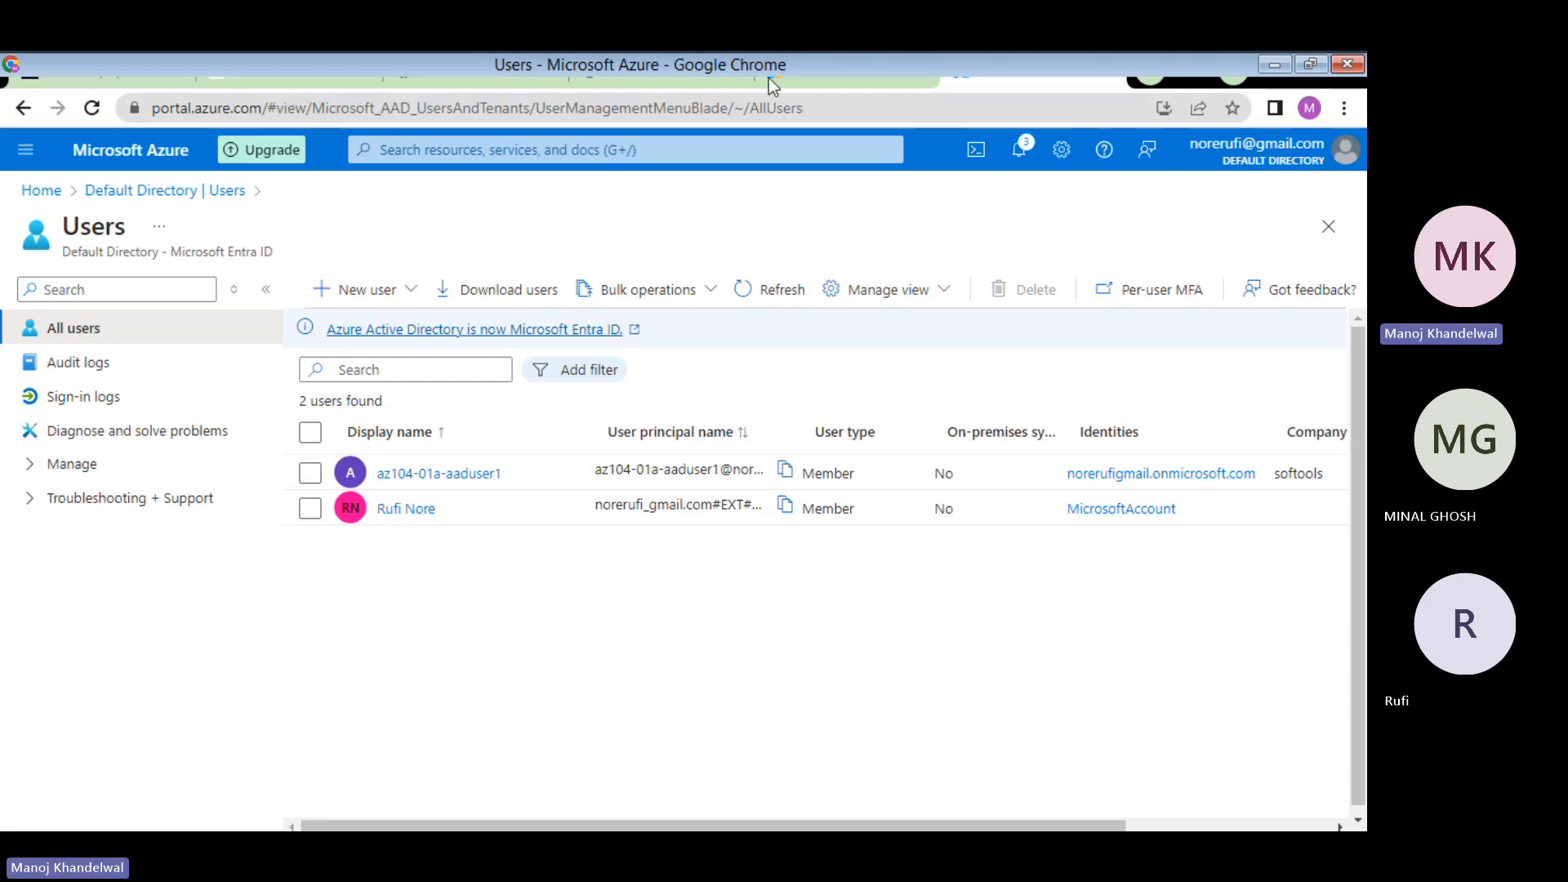
- Switch to the lab guide PDF at page 3, showing new-user settings and role-assignment steps
{"action": "left_click", "coordinate": [690, 77]}
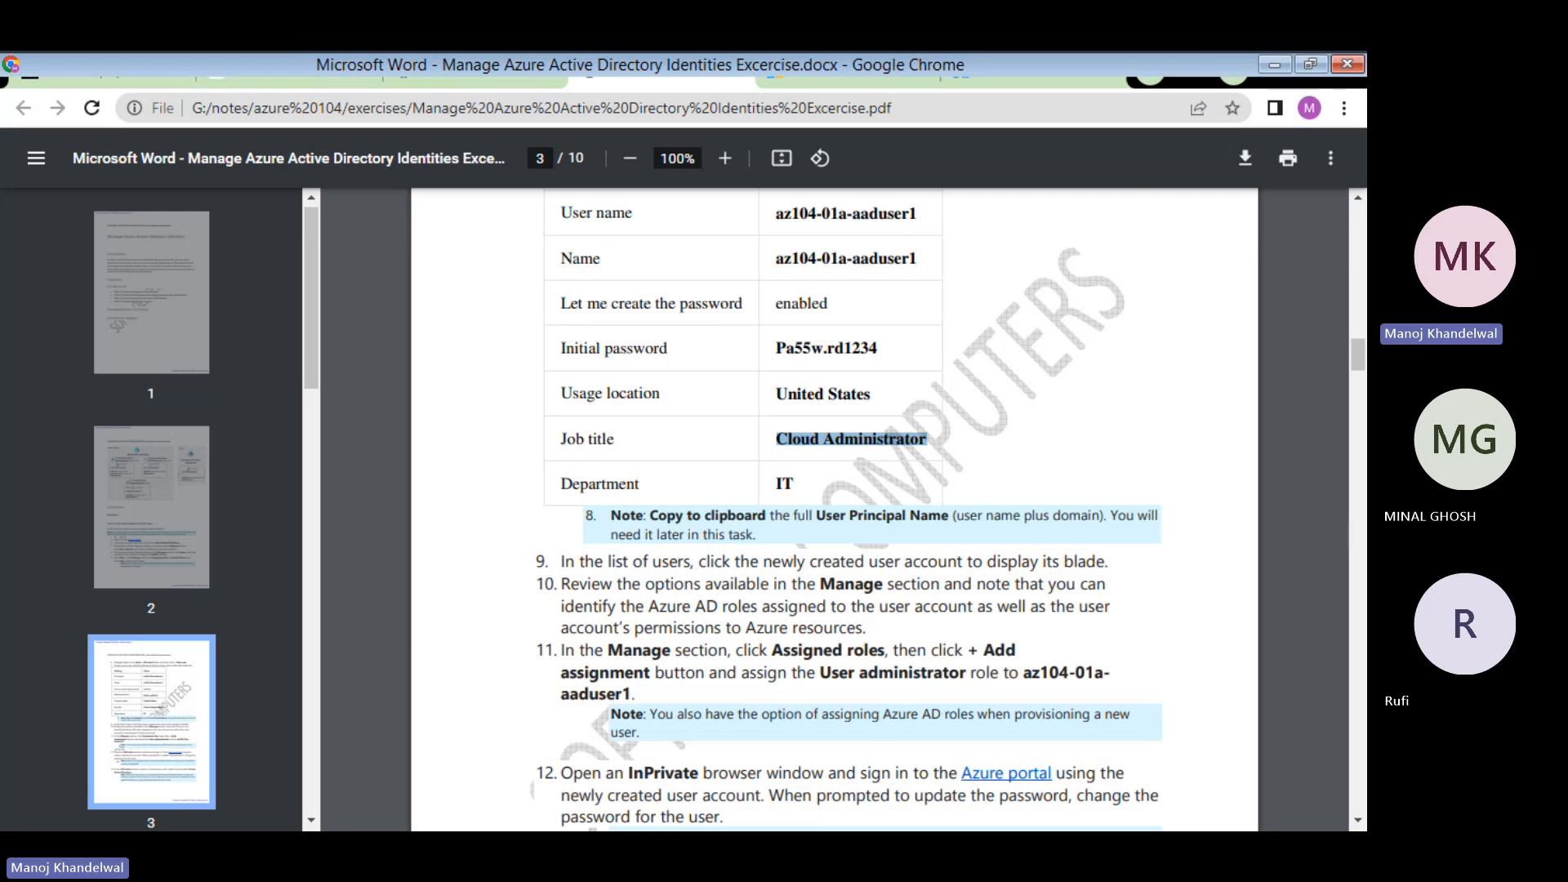
- Return to the Azure Users list showing 2 users, including az104-01a-aaduser1 as a Member
{"action": "left_click", "coordinate": [1004, 80]}
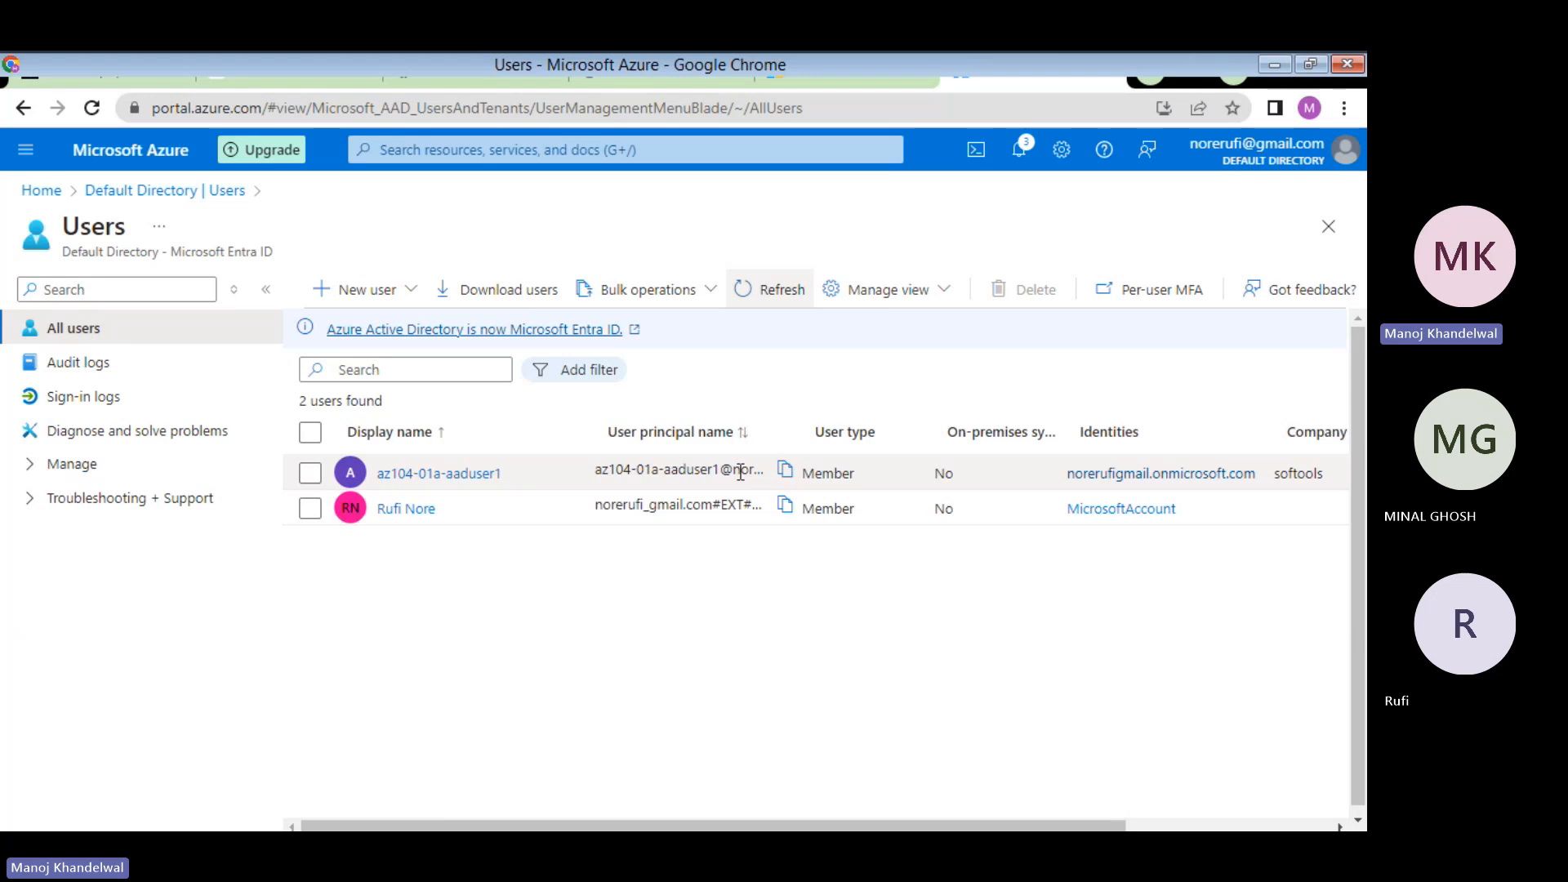
- Copy az104-01a-aaduser1's user principal name, check the guide, then open that user's profile Overview
{"action": "left_click", "coordinate": [784, 470]}
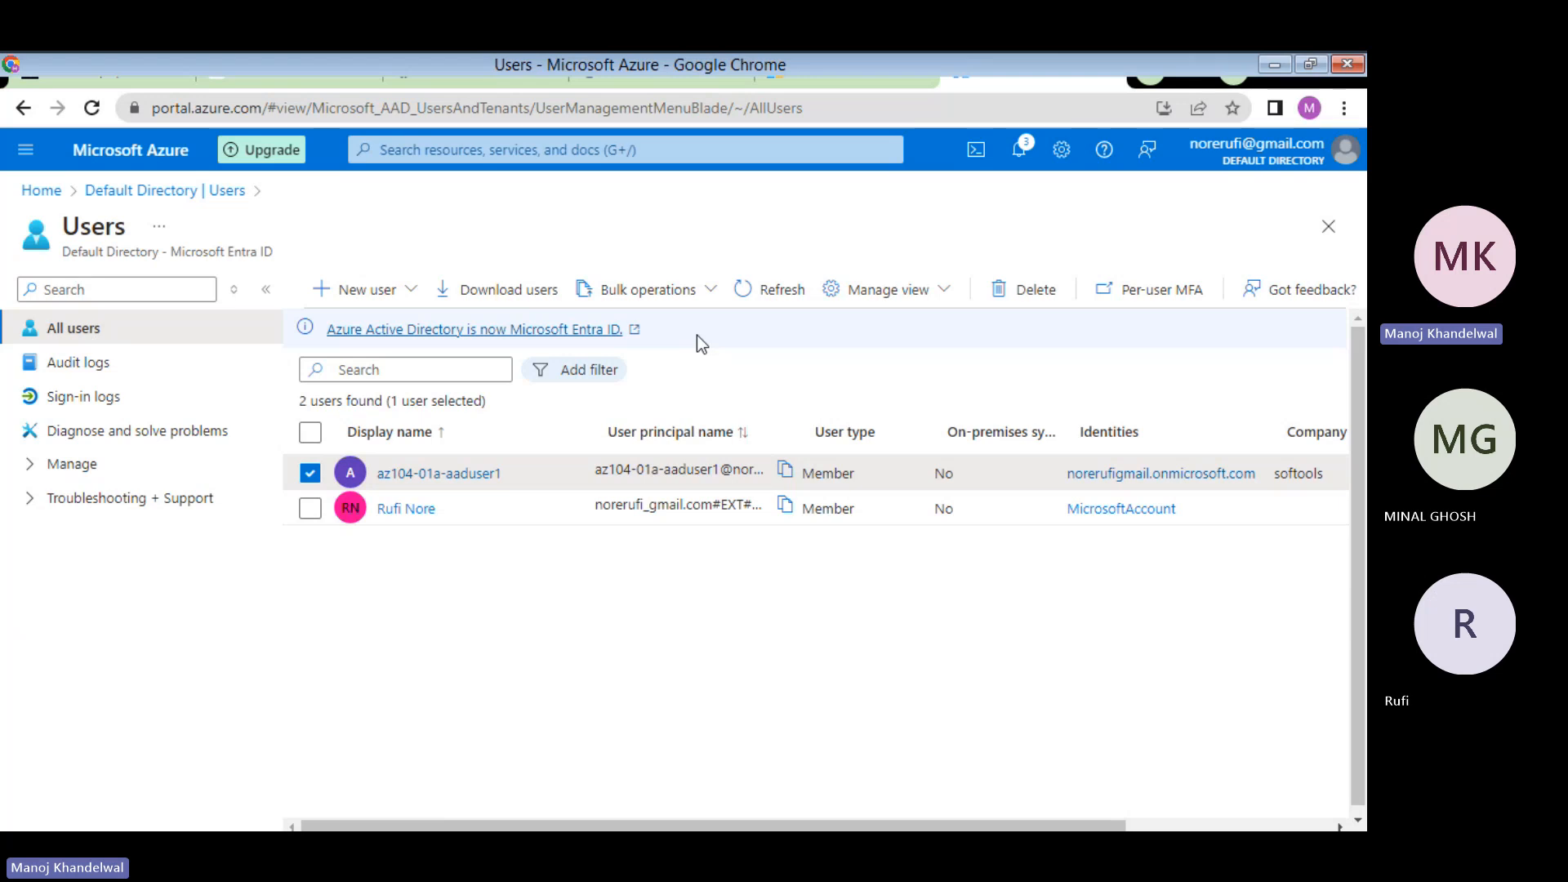
{"action": "left_click", "coordinate": [650, 79]}
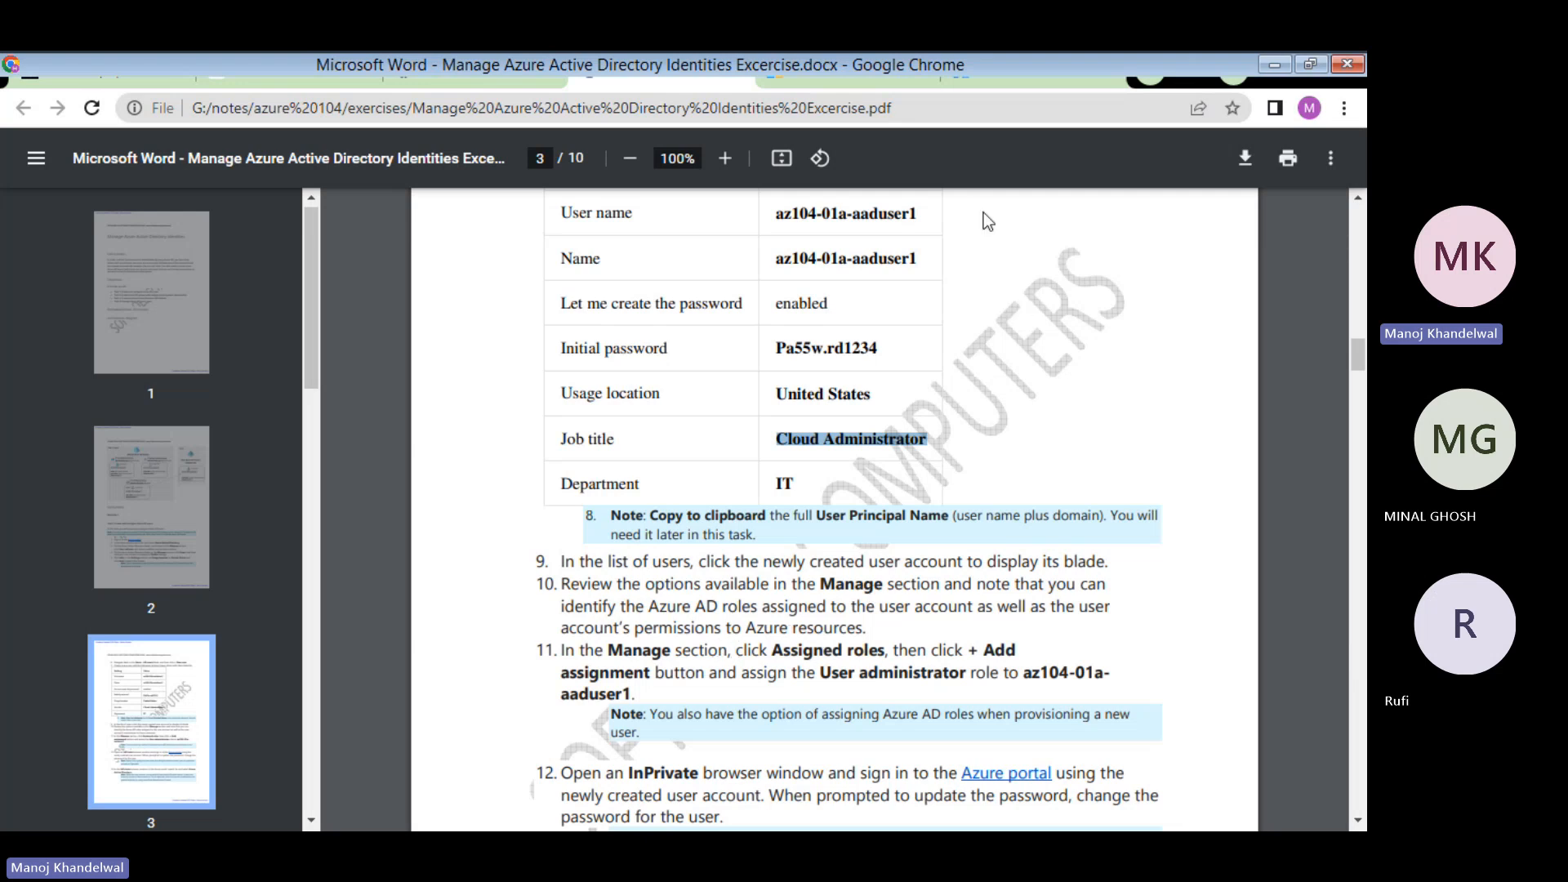
{"action": "left_click", "coordinate": [1046, 76]}
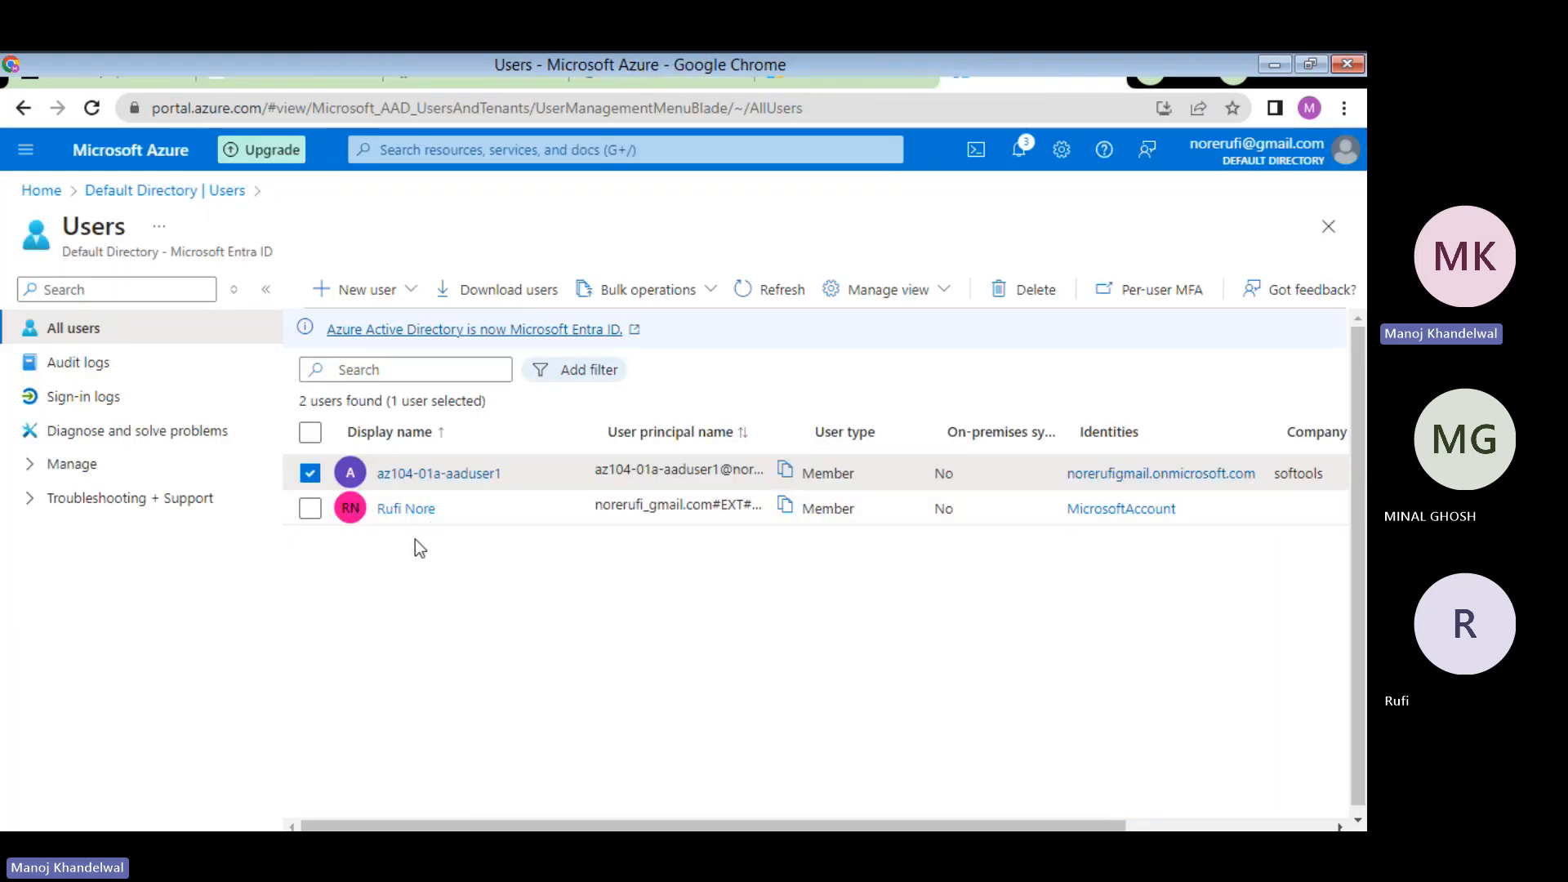
{"action": "left_click", "coordinate": [436, 478]}
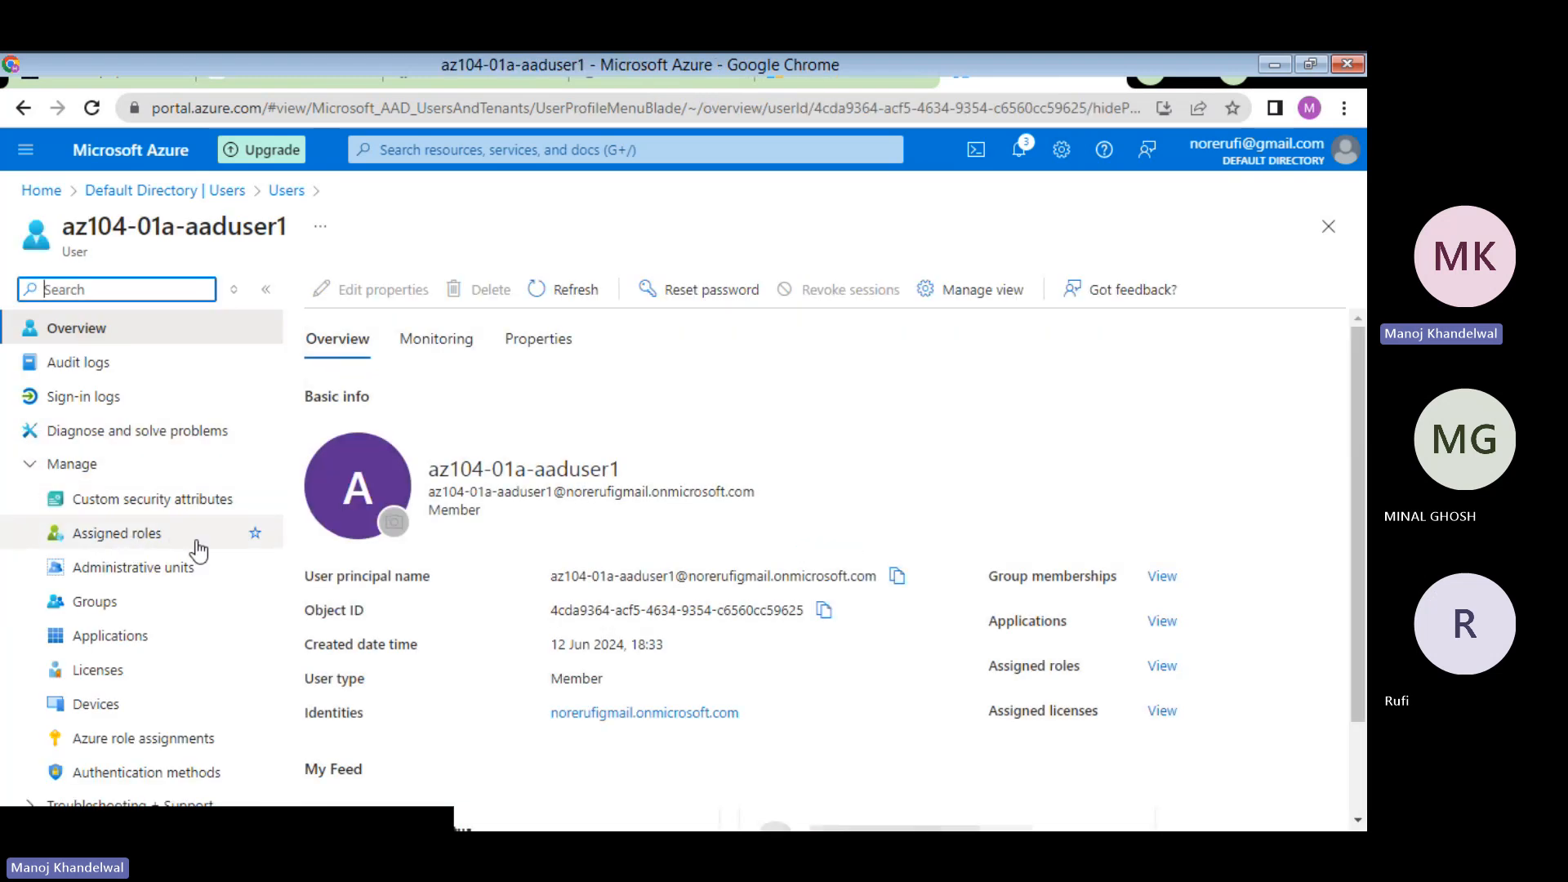
- Open az104-01a-aaduser1's Assigned roles page, which shows no directory roles yet
{"action": "left_click", "coordinate": [121, 535]}
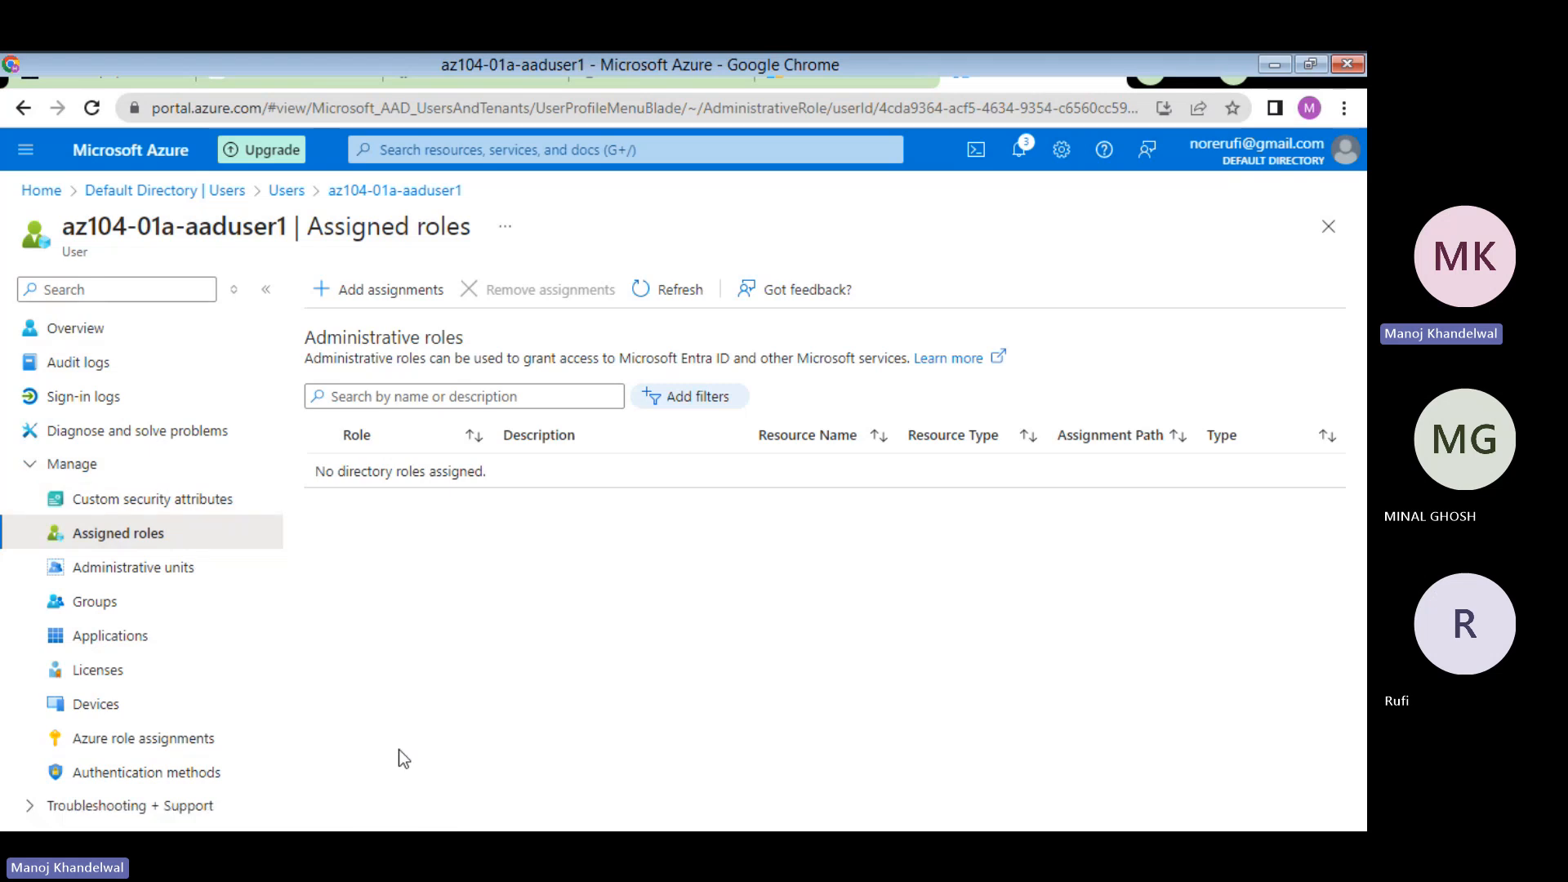
- Open the user's Azure role assignments, showing none for the Free Trial subscription
{"action": "left_click", "coordinate": [178, 739]}
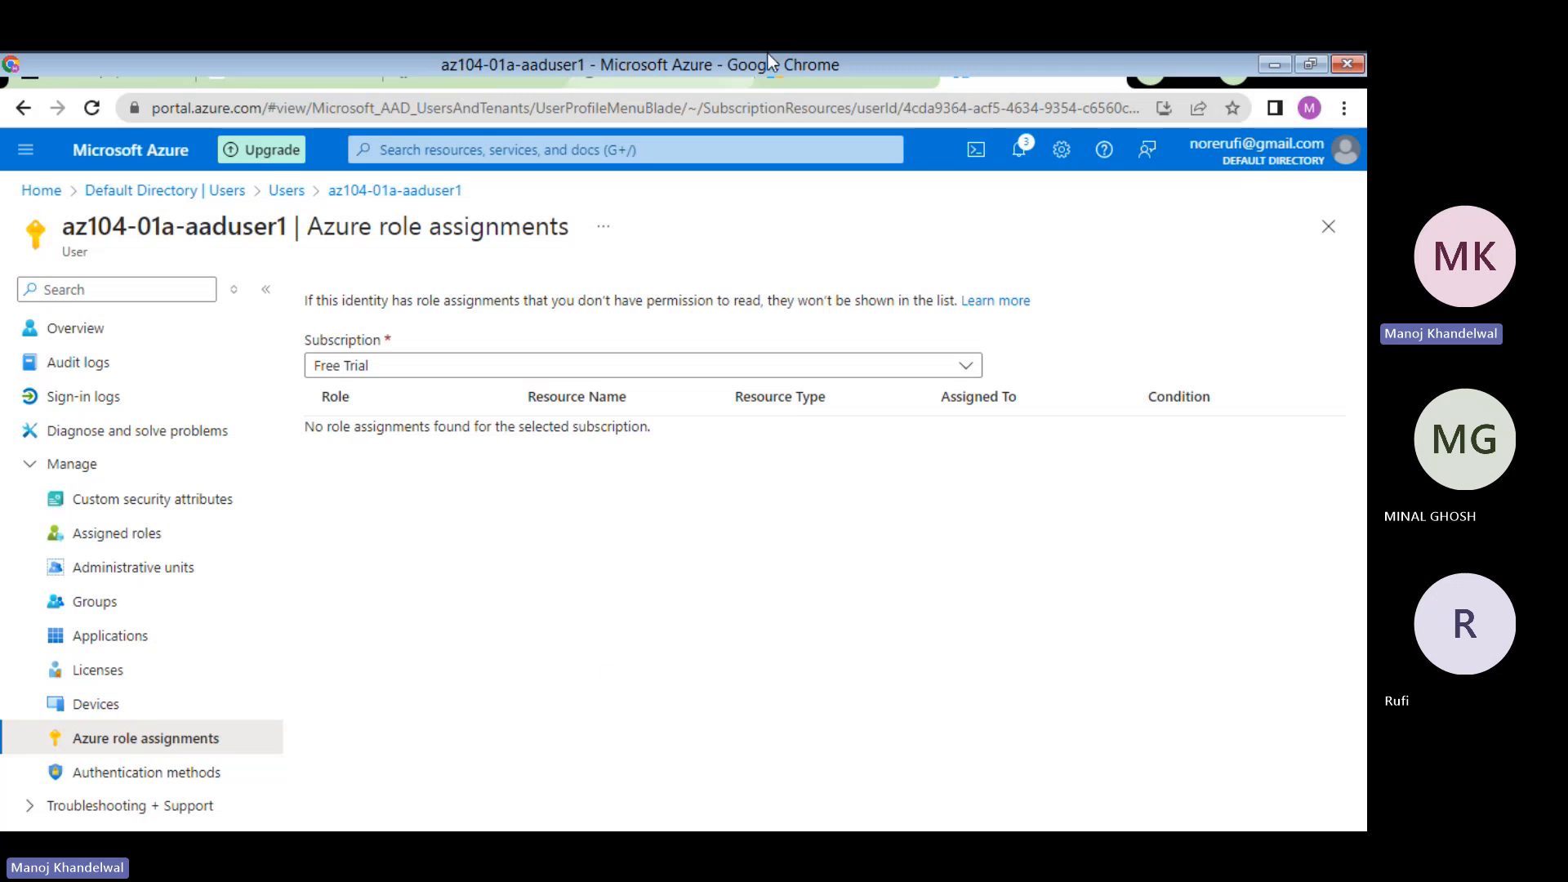
- Switch to the exercise guide's page 3 instructions for assigning the User administrator role
{"action": "left_click", "coordinate": [681, 65]}
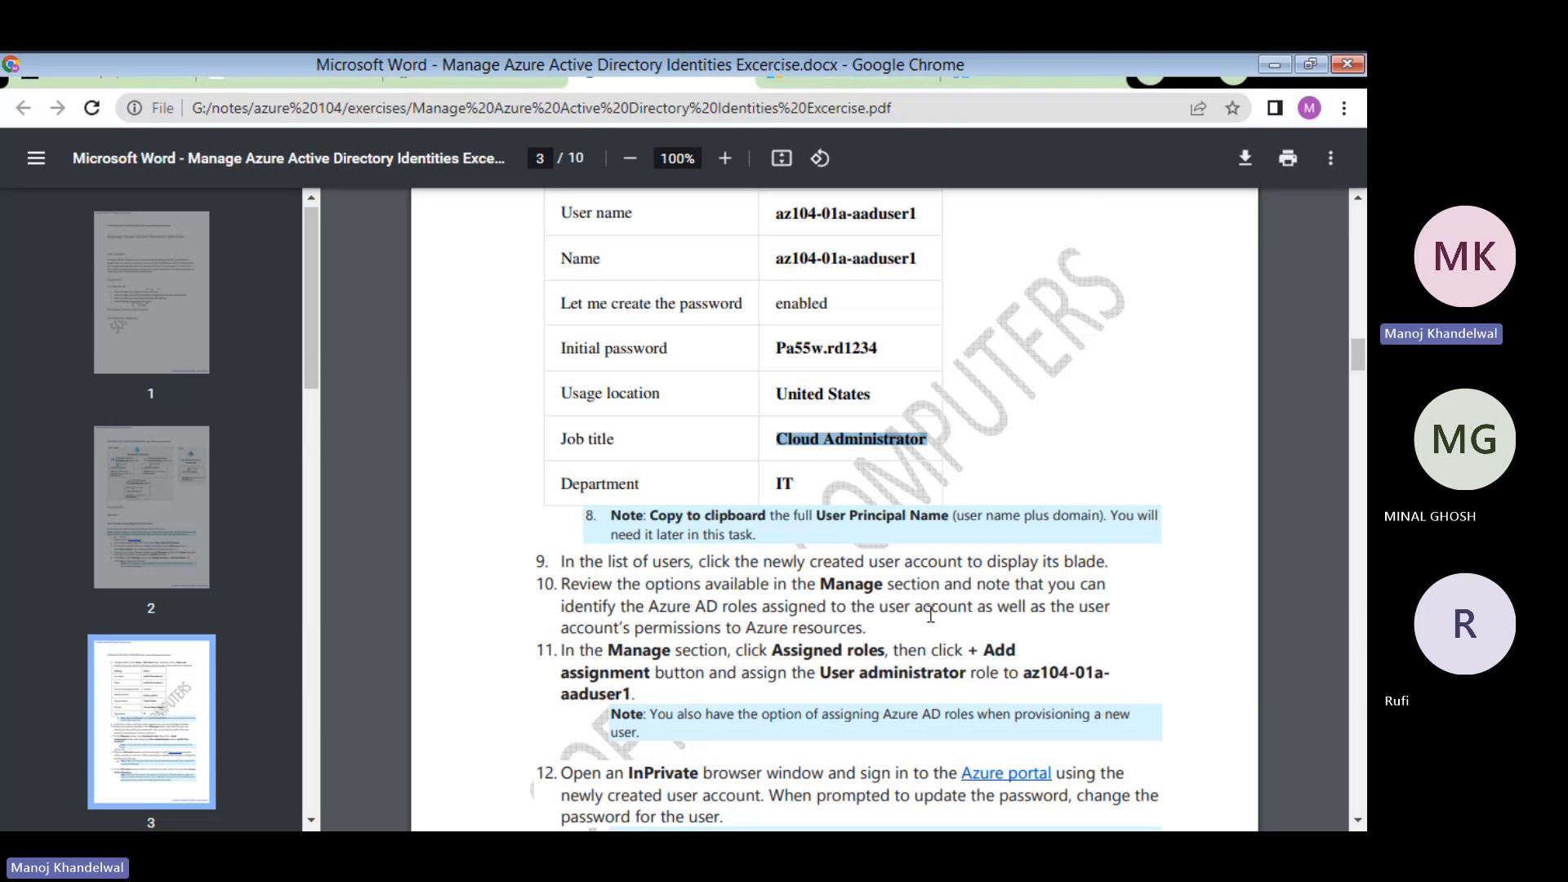
- Scroll through page 3's steps on User administrator assignment and InPrivate sign-in
{"action": "scroll", "coordinate": [931, 615], "scroll_direction": "down", "scroll_amount": 4}
{"action": "scroll", "coordinate": [930, 615], "scroll_direction": "up", "scroll_amount": 2}
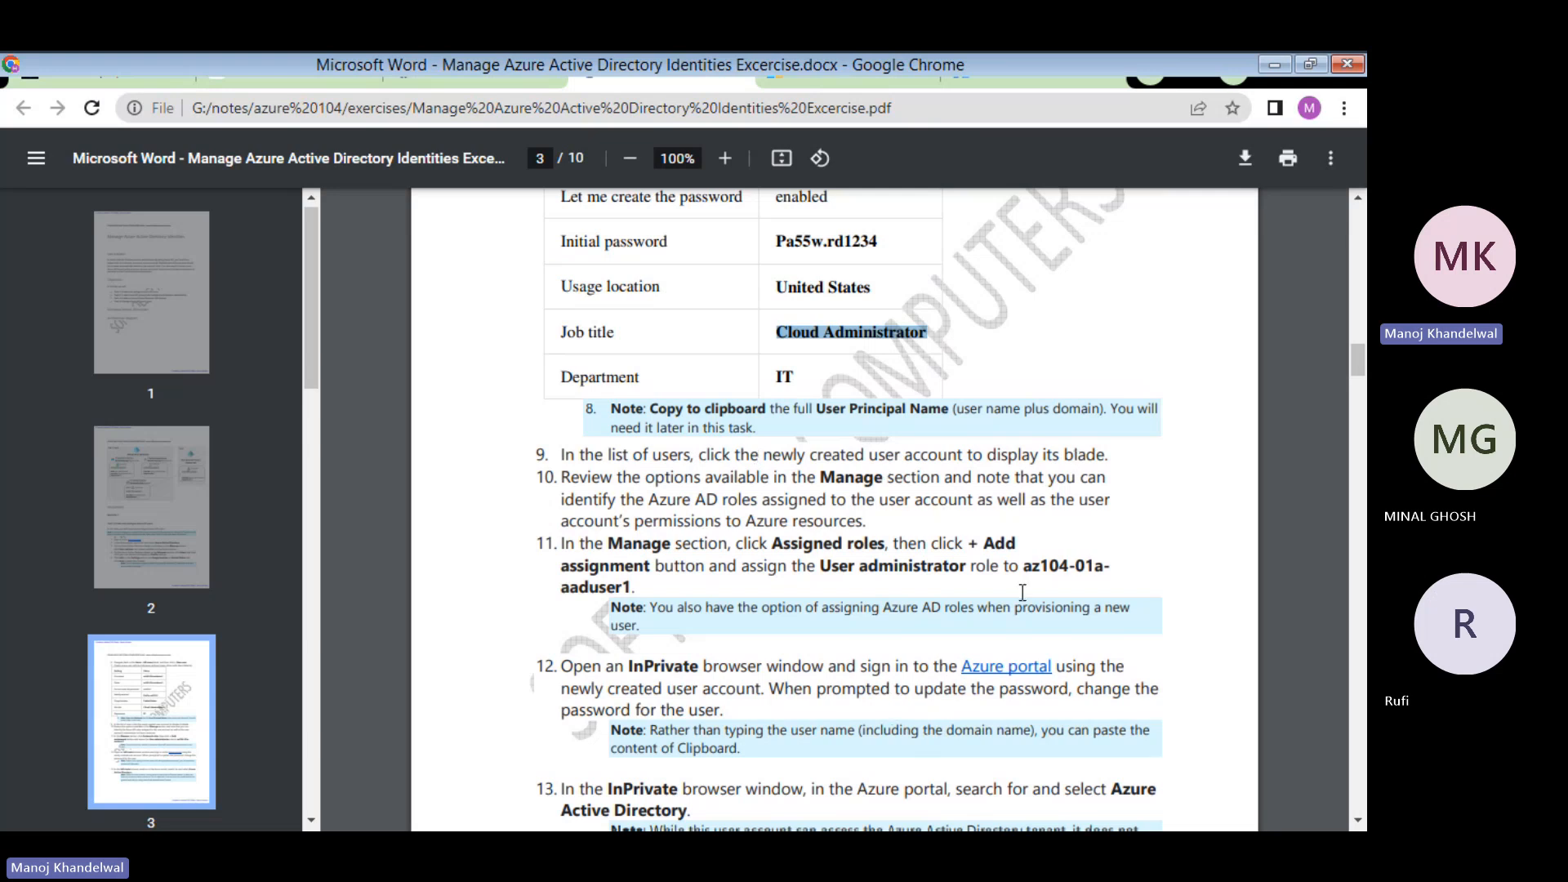
- Cross-check the guide, then settle on az104-01a-aaduser1's Assigned roles page, still showing no roles
{"action": "left_click", "coordinate": [1061, 75]}
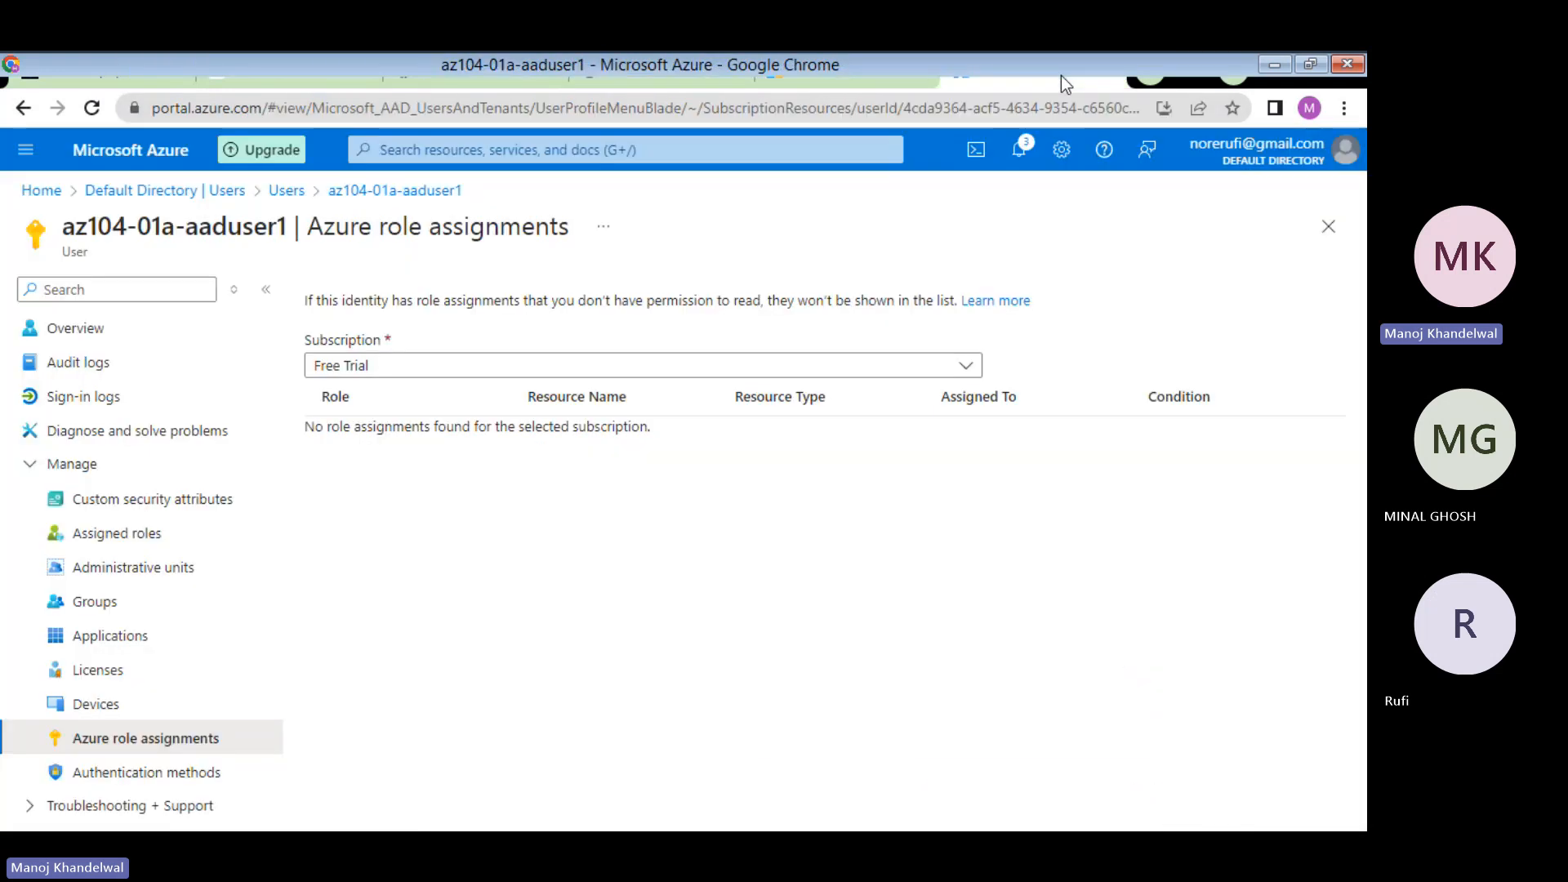
{"action": "left_click", "coordinate": [674, 70]}
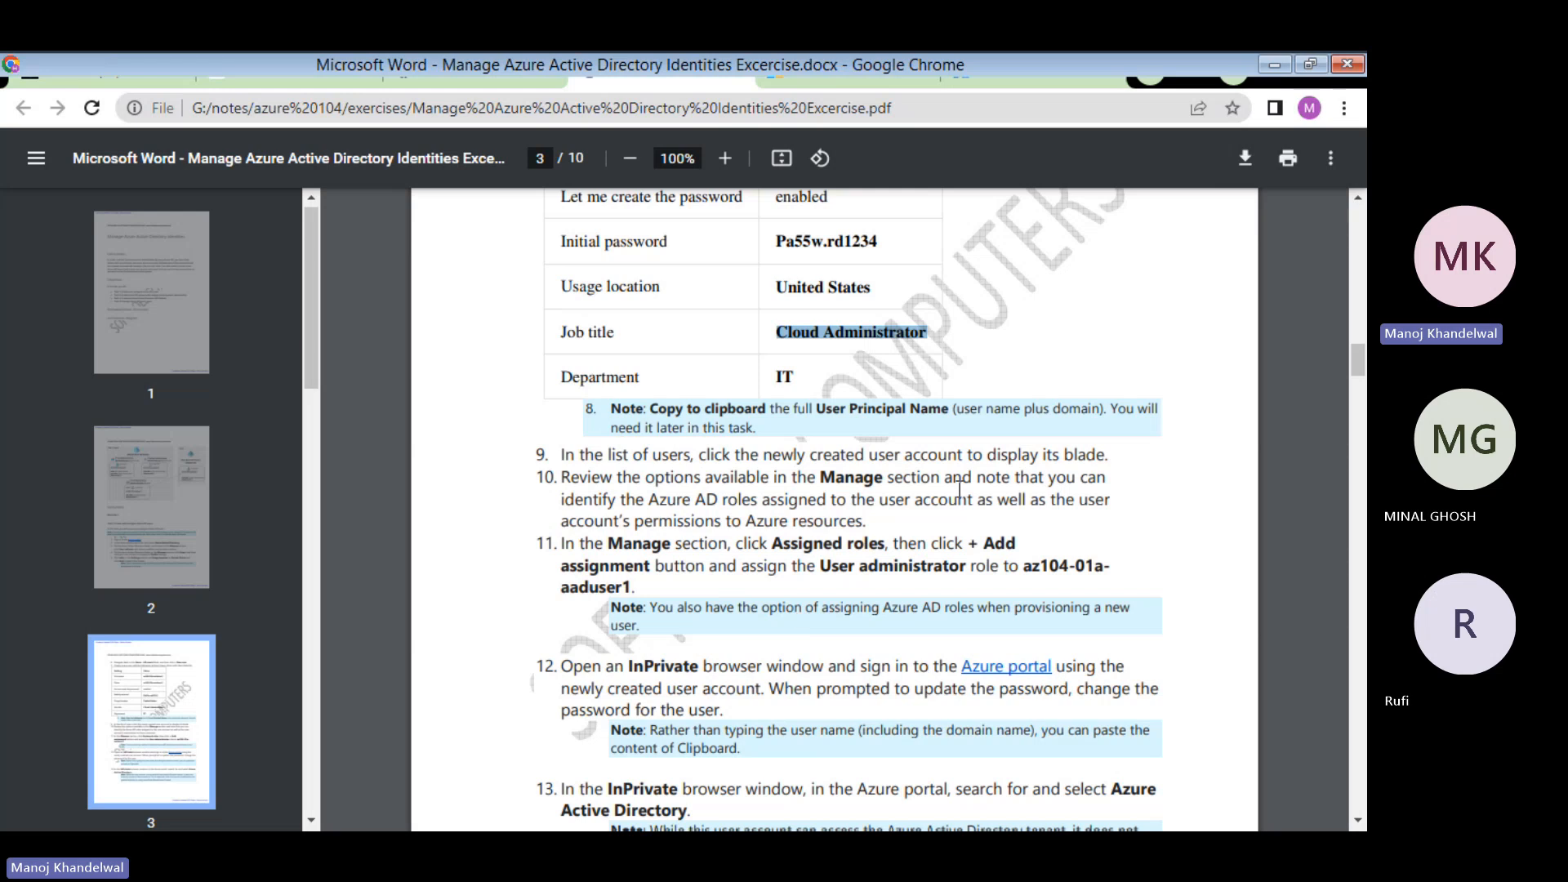
{"action": "left_click", "coordinate": [1026, 70]}
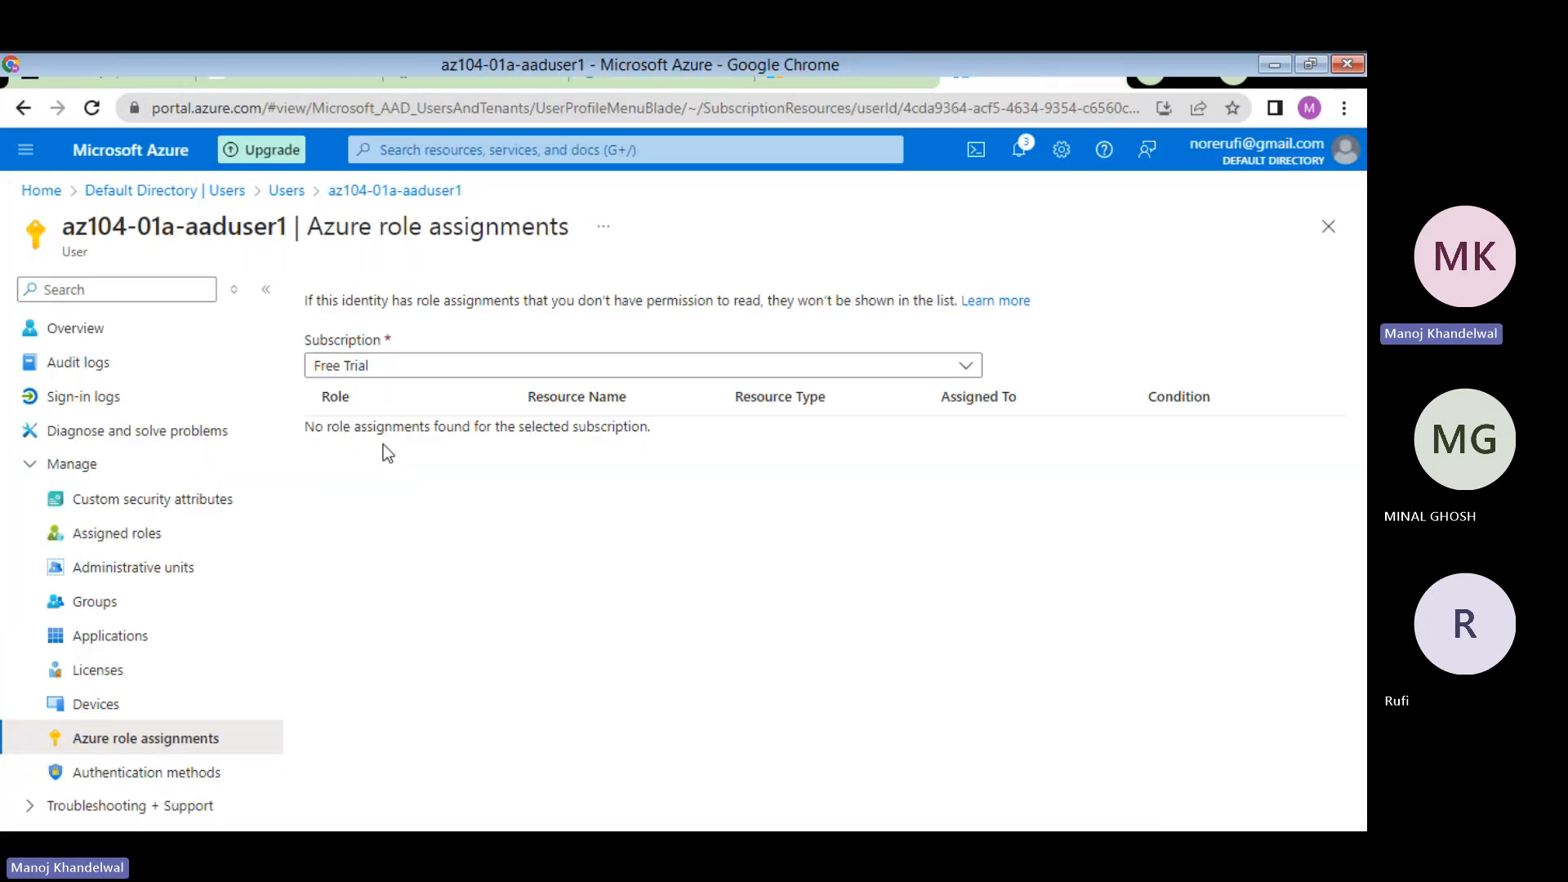
{"action": "left_click", "coordinate": [111, 535]}
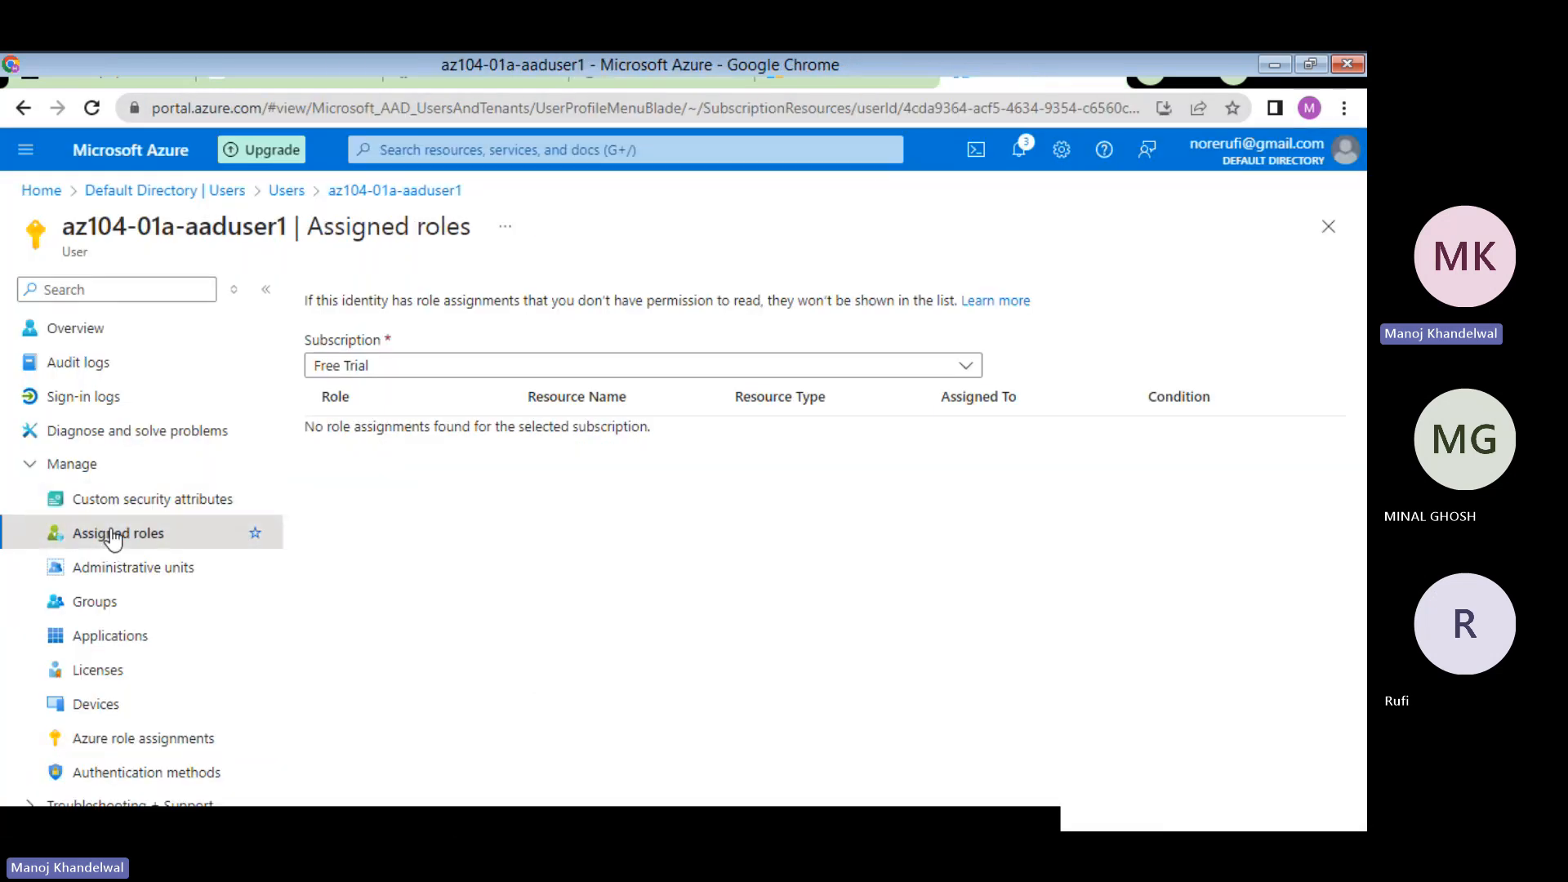
{"action": "left_click", "coordinate": [125, 744]}
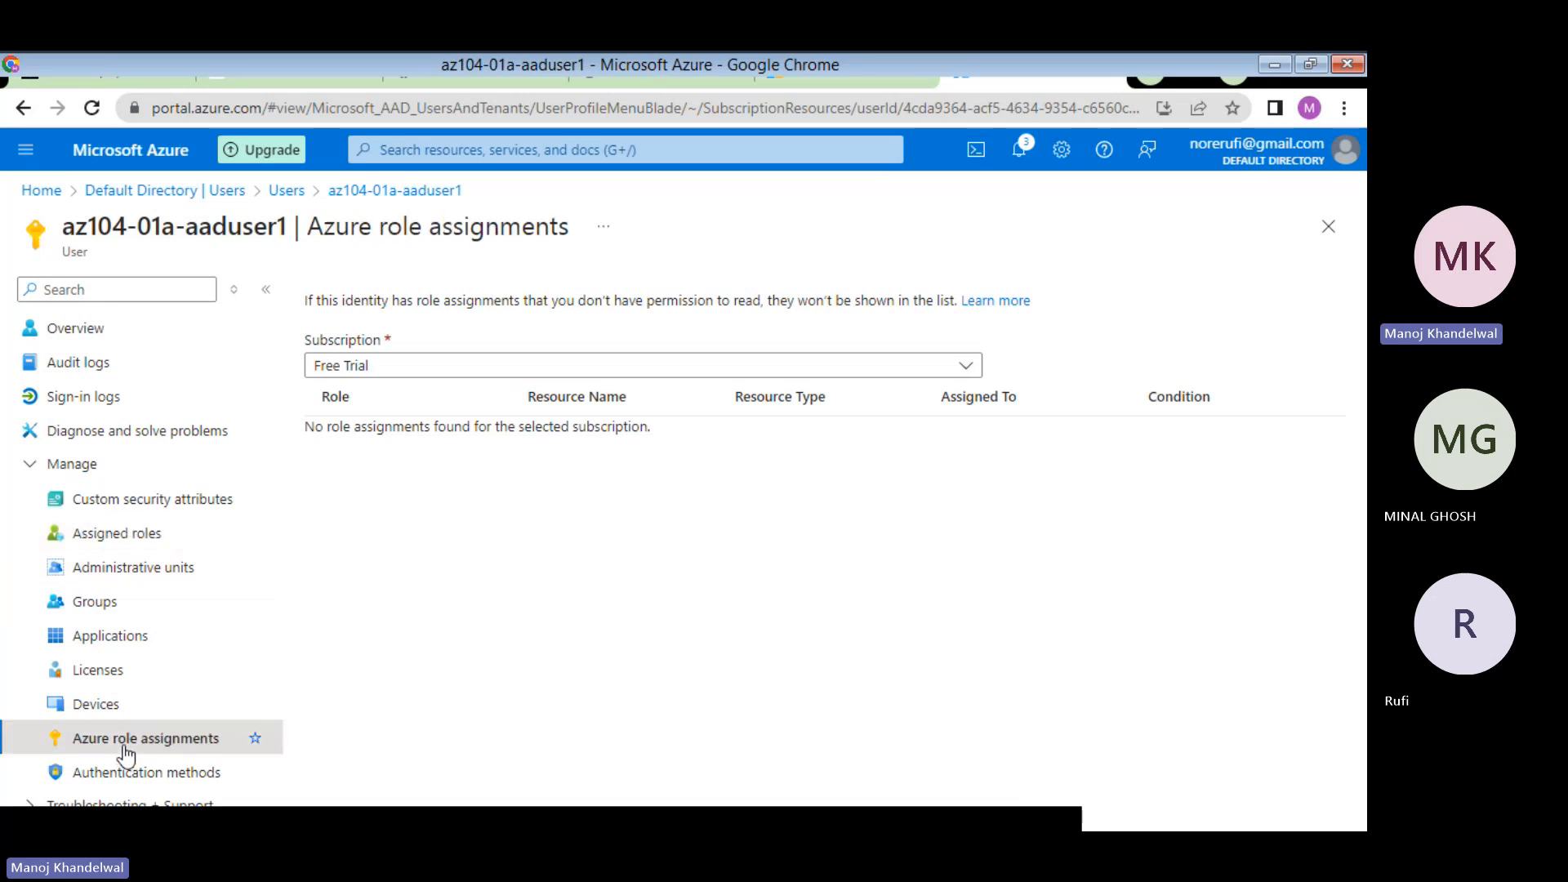
{"action": "left_click", "coordinate": [135, 539]}
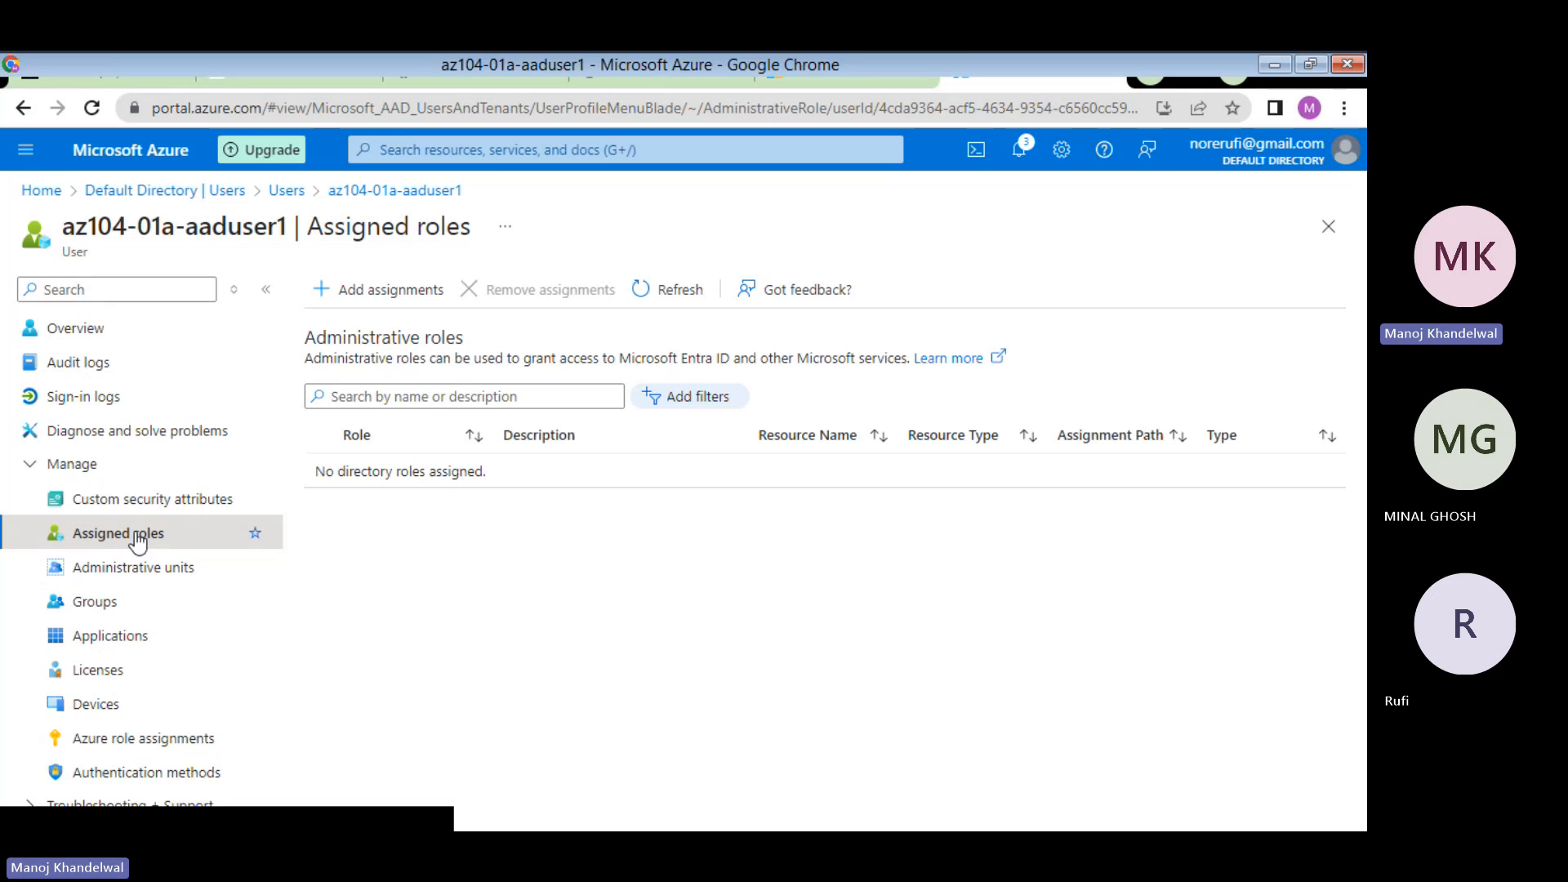
{"action": "left_click", "coordinate": [696, 64]}
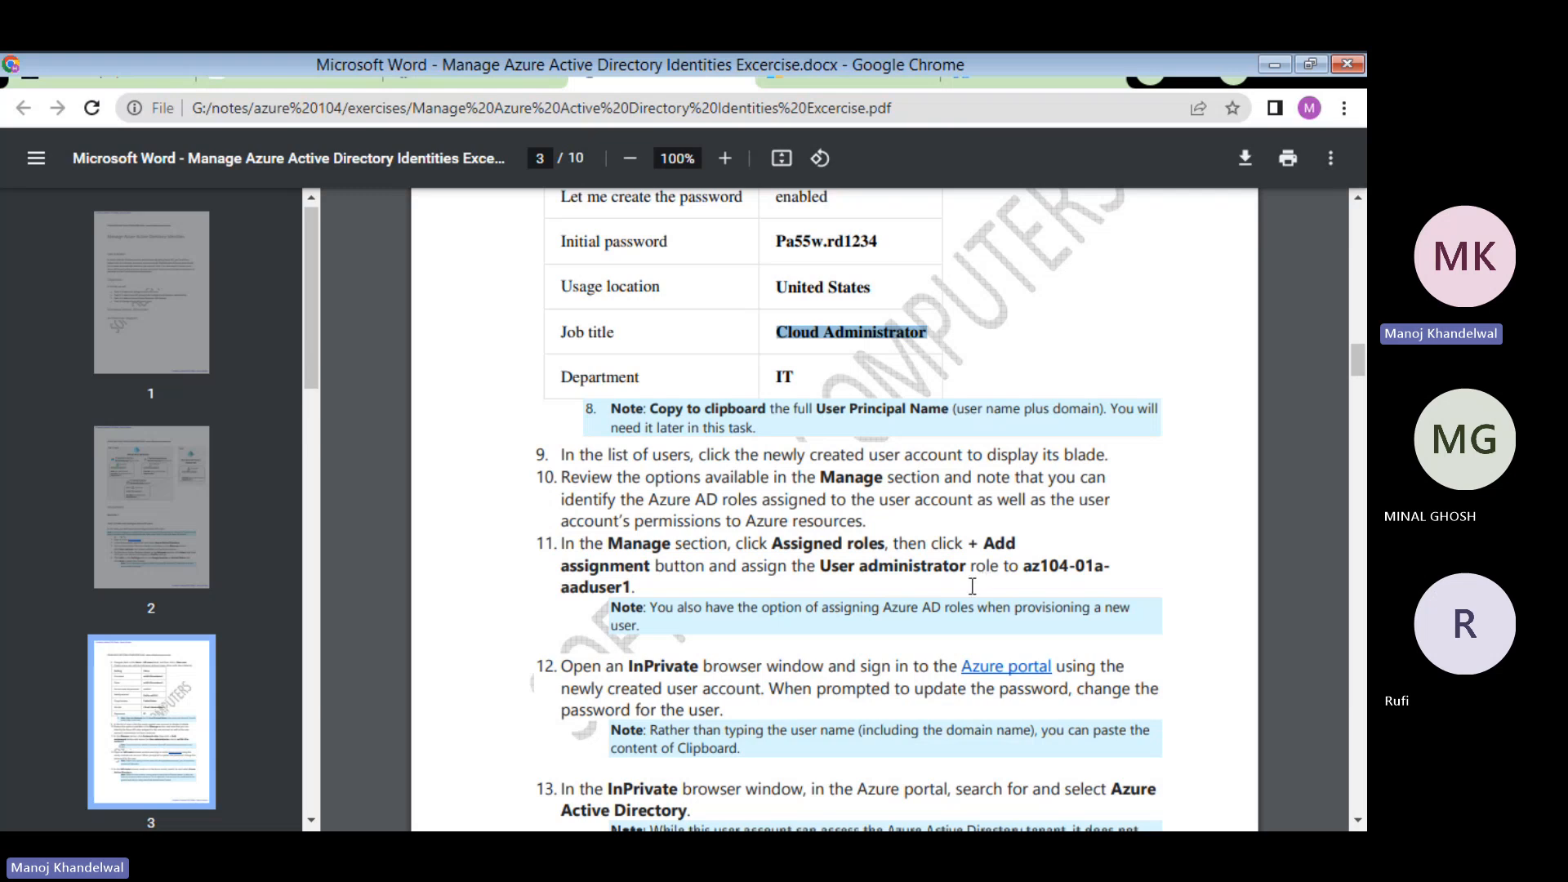
{"action": "left_click", "coordinate": [1012, 77]}
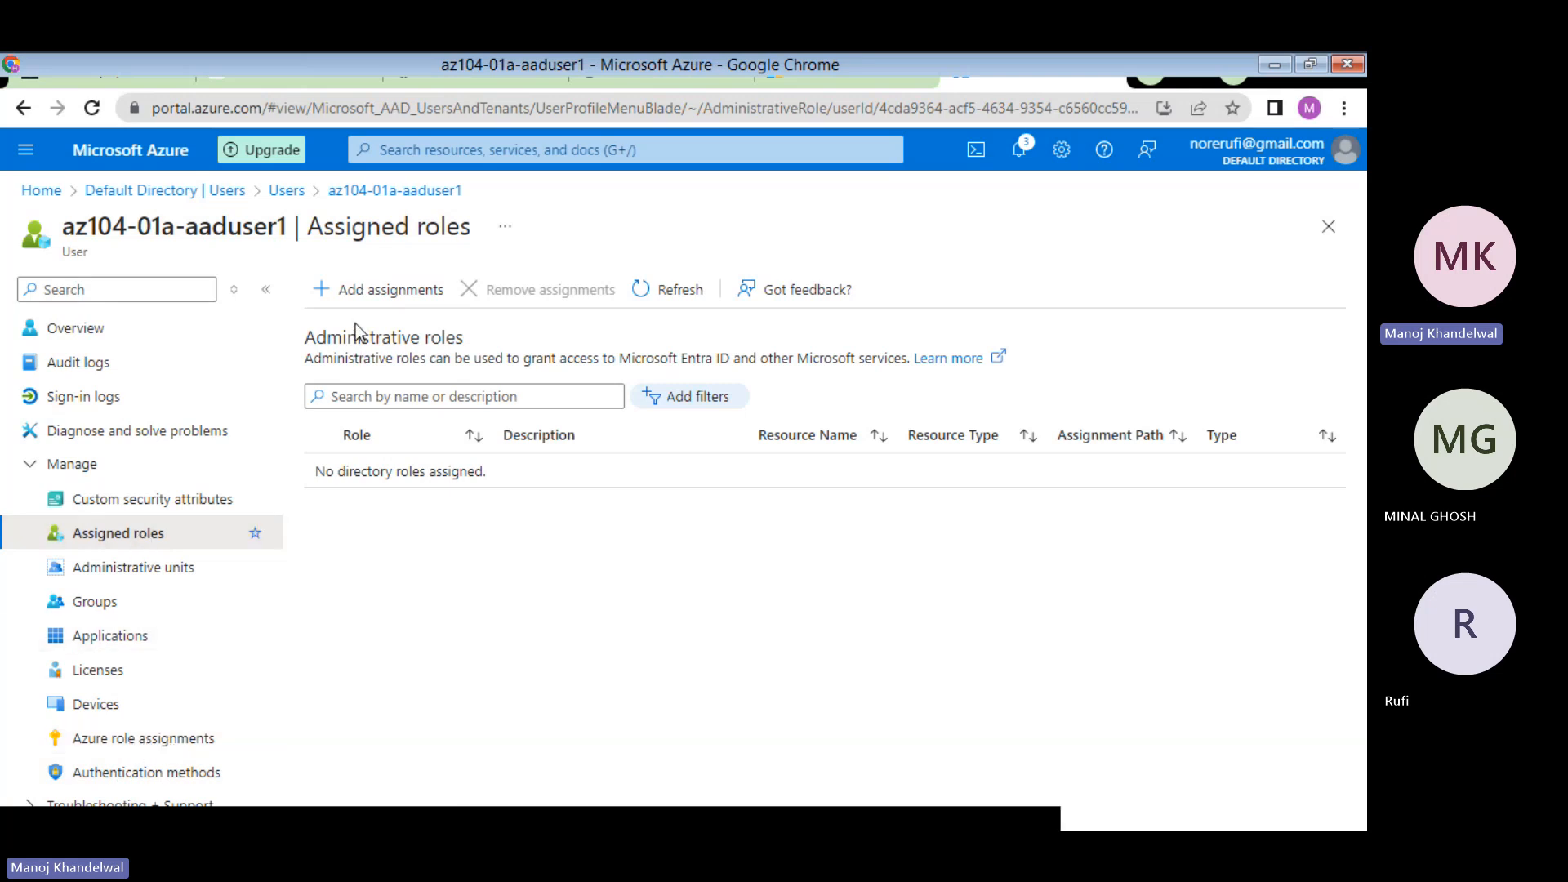
- Open the Add assignments Directory roles pane and browse the available admin roles
{"action": "left_click", "coordinate": [393, 291]}
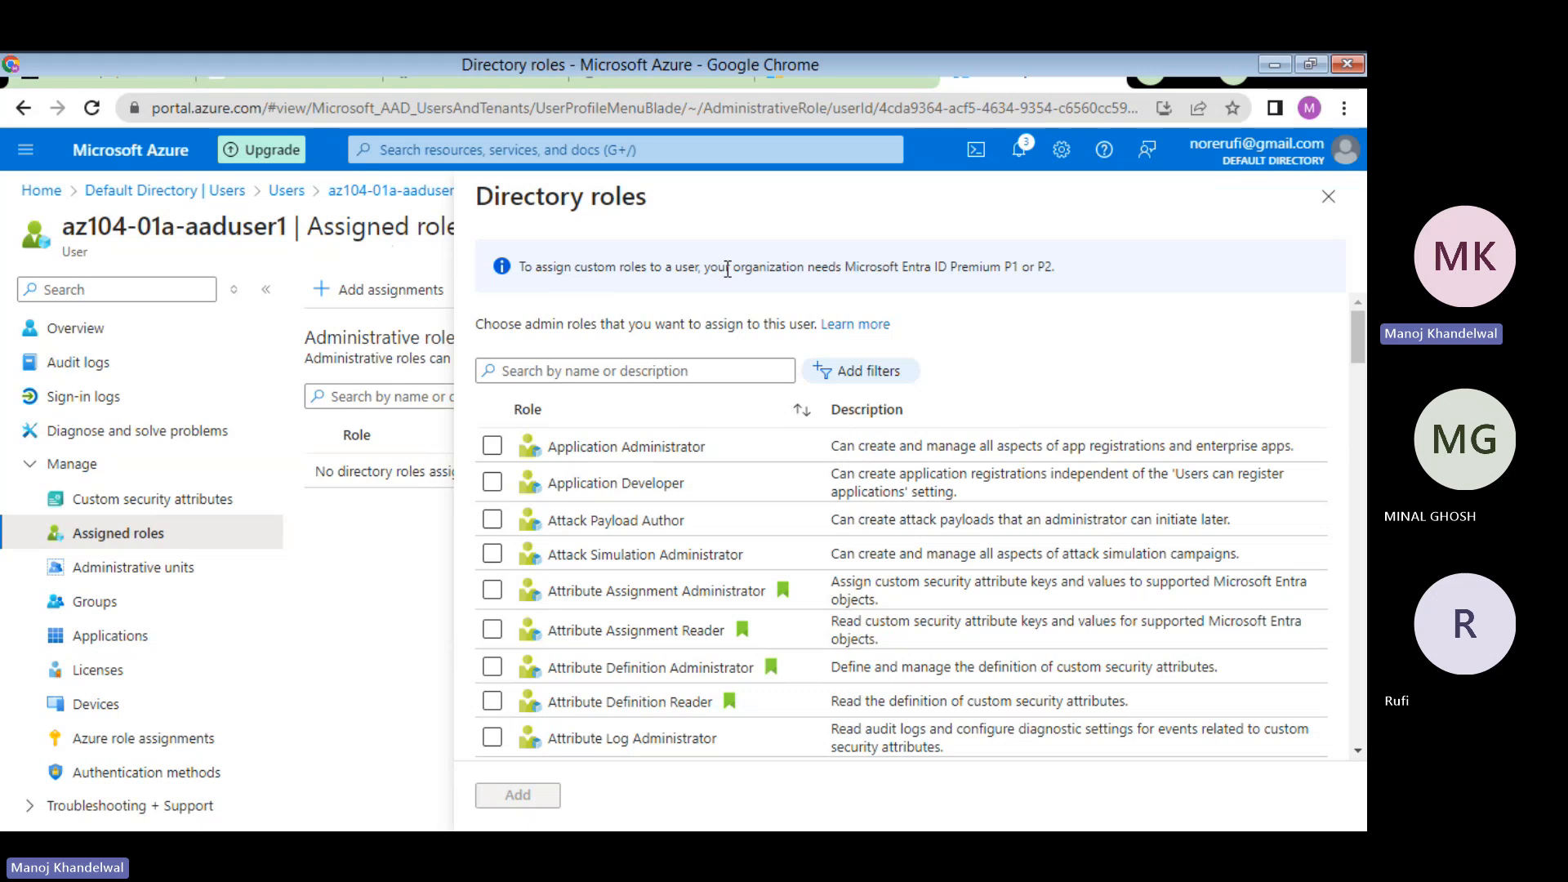
{"action": "left_click", "coordinate": [683, 65]}
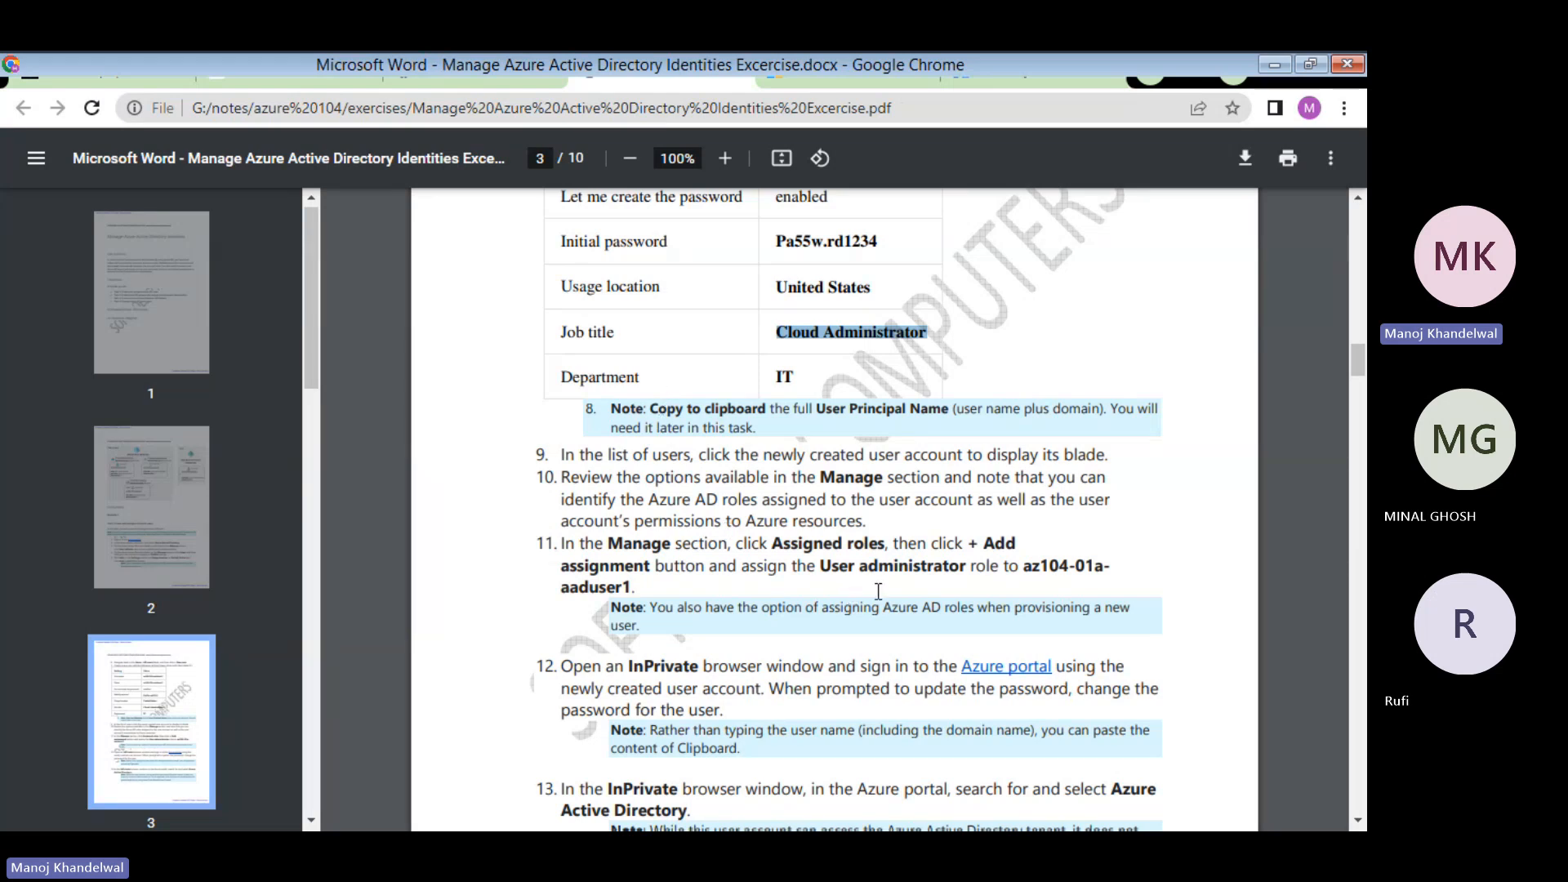
{"action": "left_click", "coordinate": [1035, 71]}
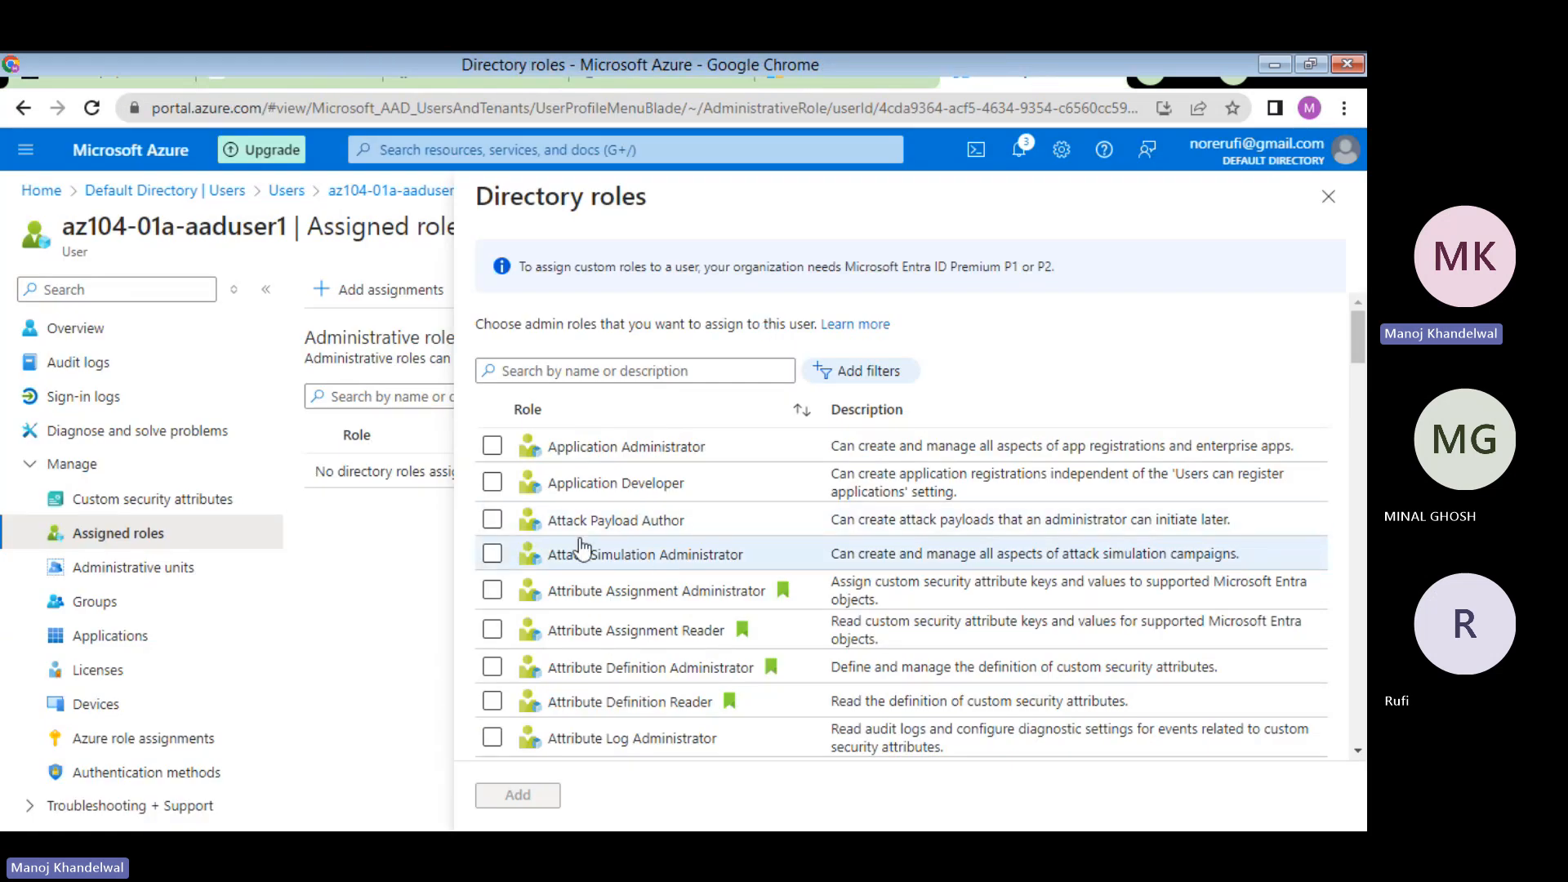
{"action": "left_click", "coordinate": [609, 369]}
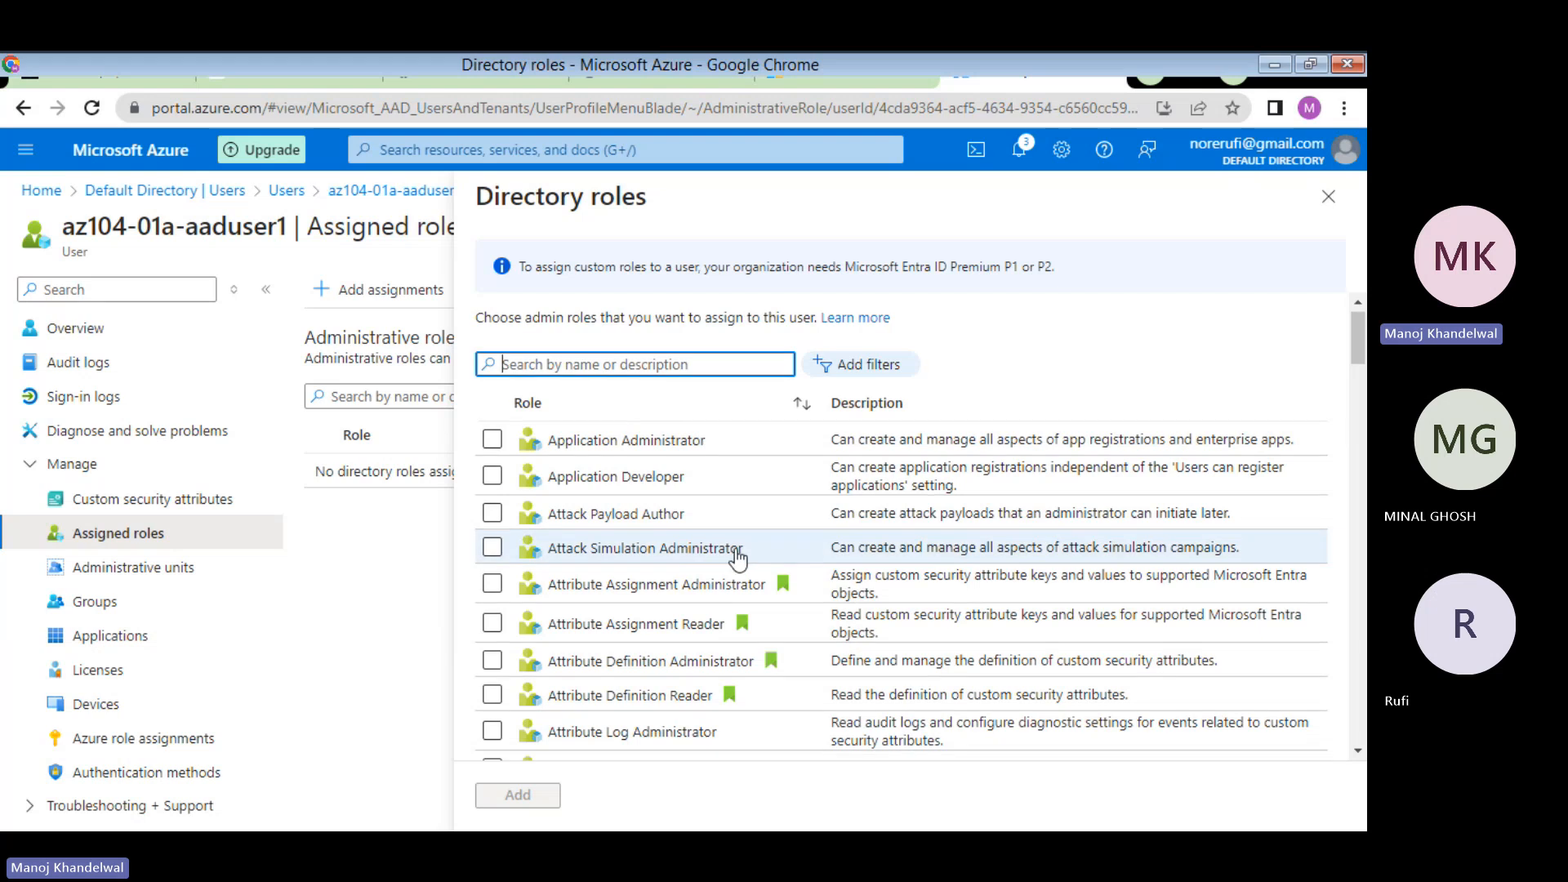
{"action": "scroll", "coordinate": [735, 552], "scroll_direction": "down", "scroll_amount": 12}
{"action": "scroll", "coordinate": [738, 553], "scroll_direction": "down", "scroll_amount": 20}
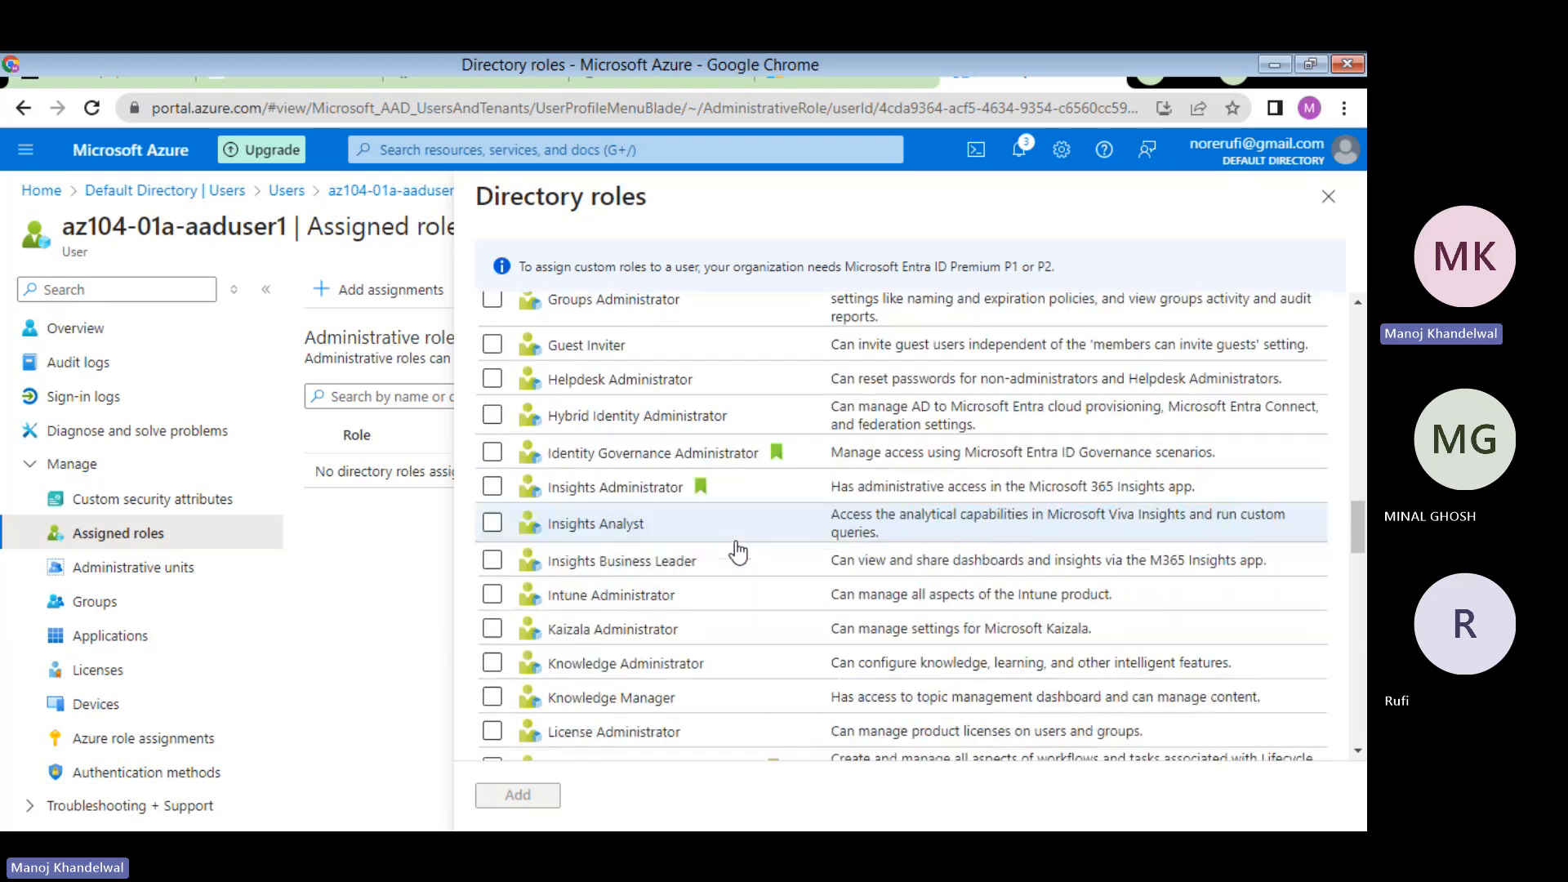
{"action": "scroll", "coordinate": [737, 551], "scroll_direction": "down", "scroll_amount": 3}
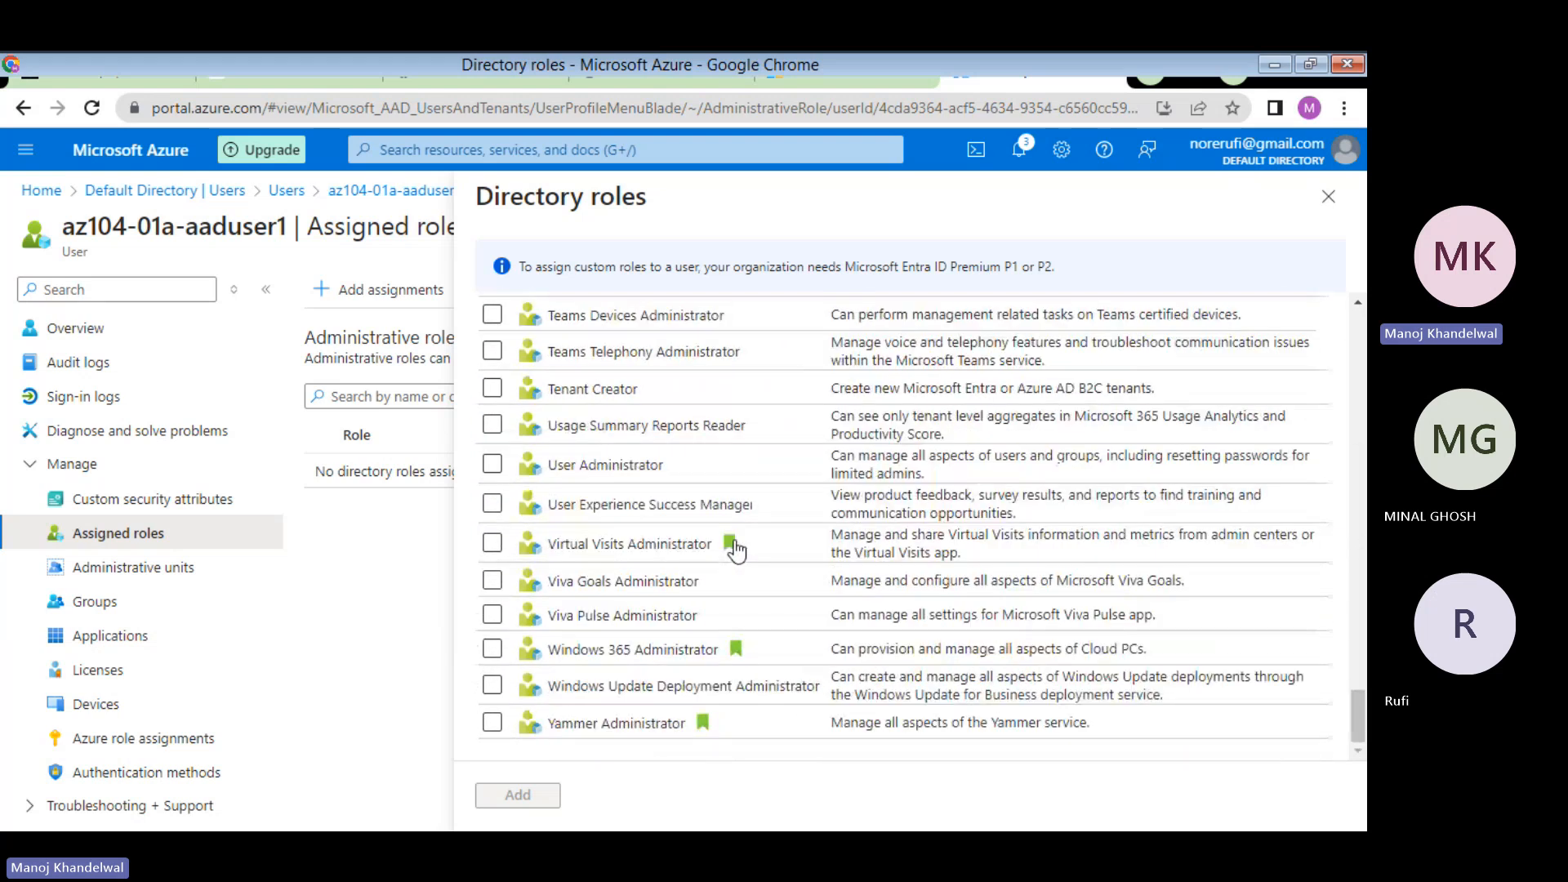
{"action": "scroll", "coordinate": [735, 549], "scroll_direction": "up", "scroll_amount": 20}
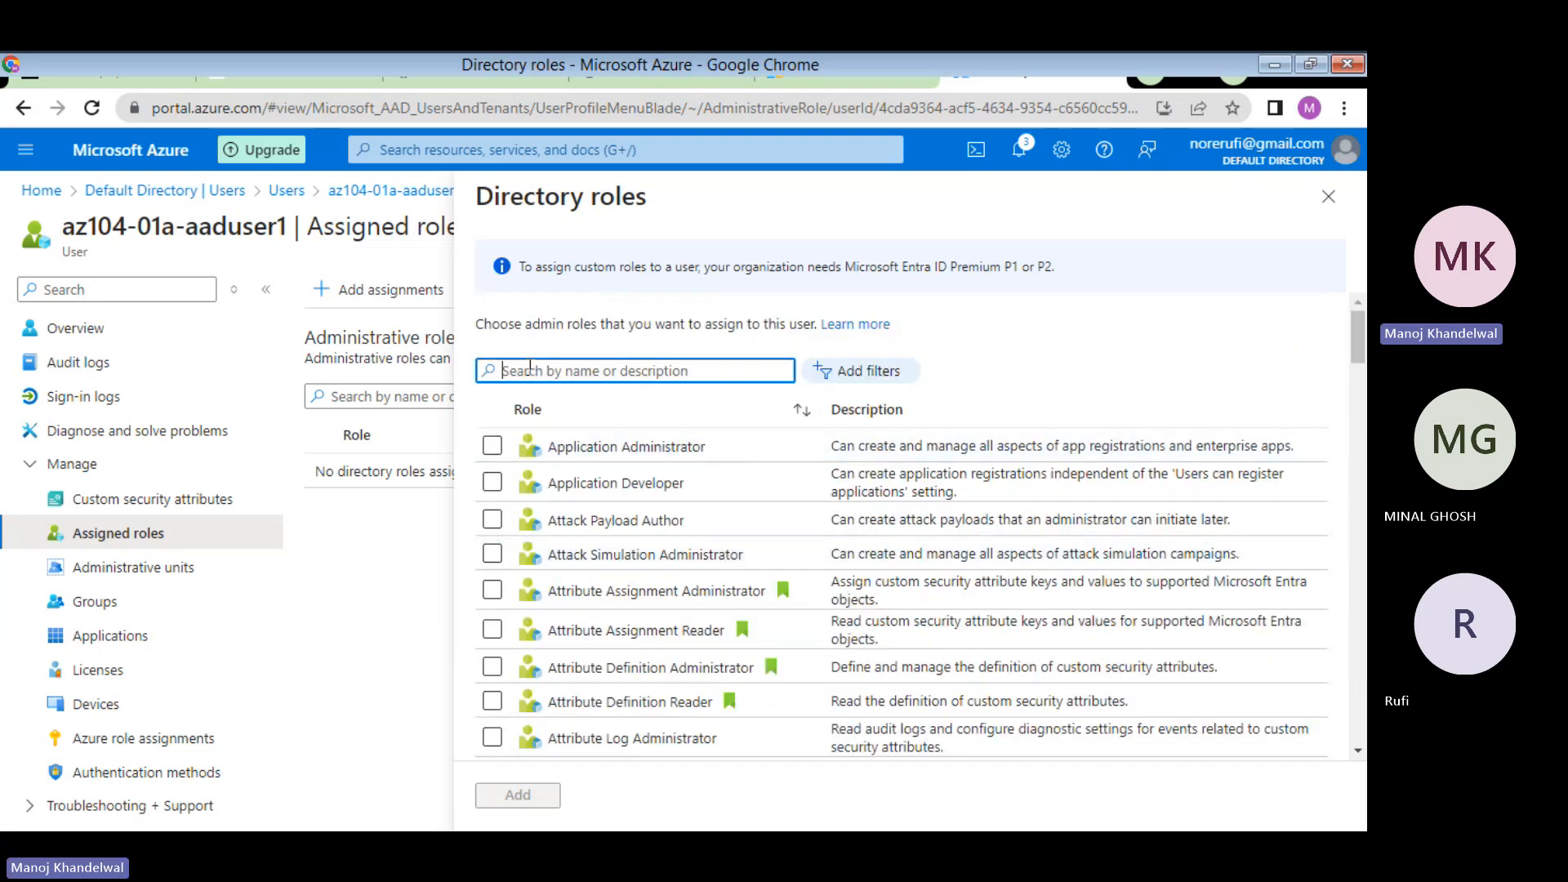
- Search 'user', check User Administrator, and add it to az104-01a-aaduser1
{"action": "type", "text": "use"}
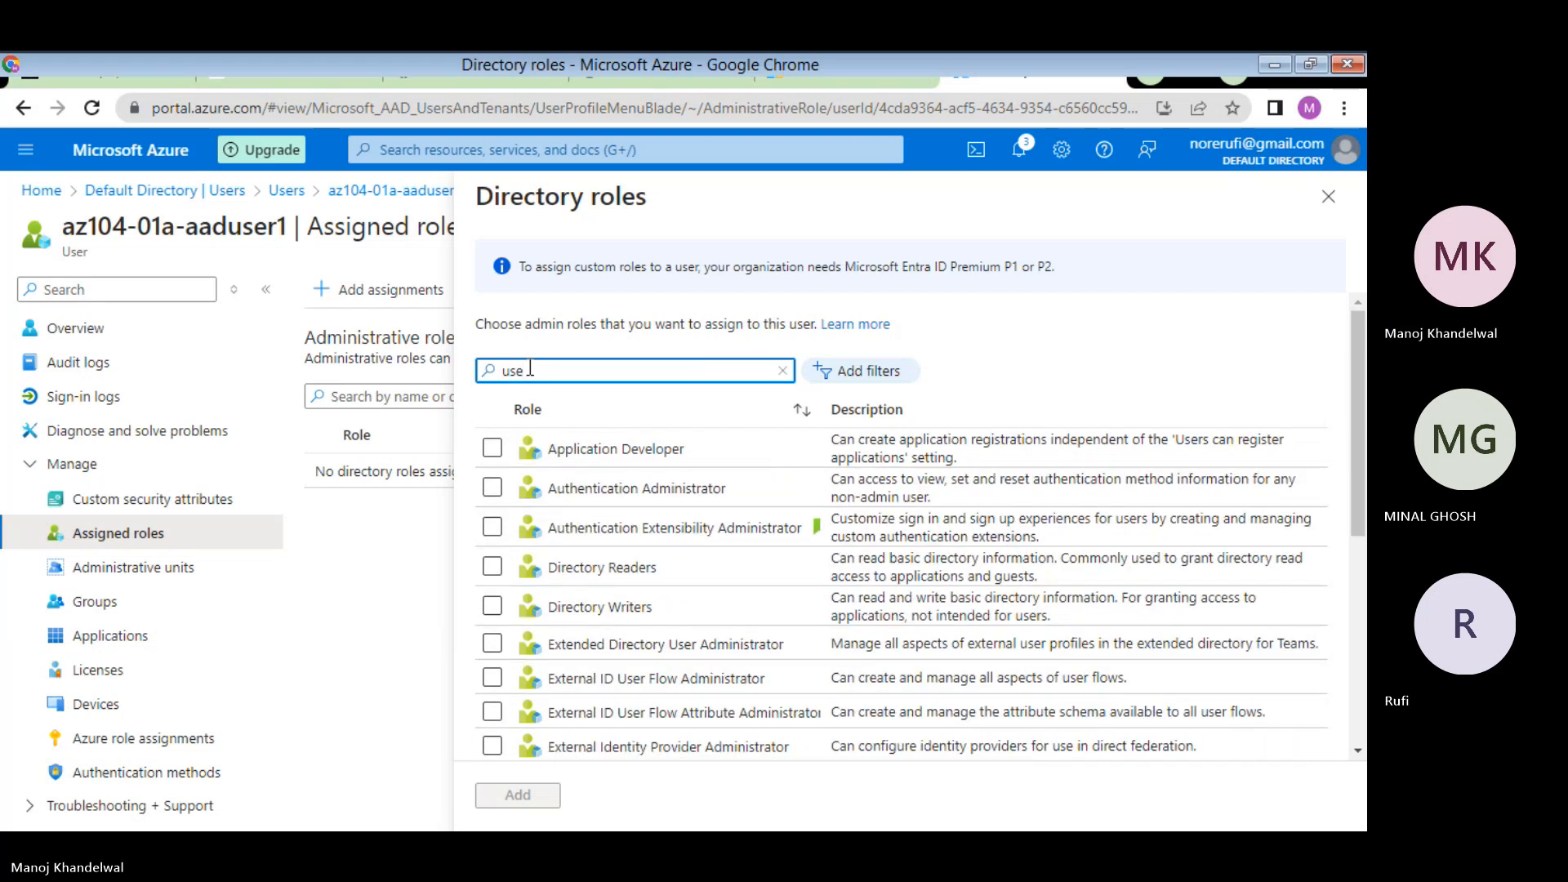
{"action": "type", "text": "r"}
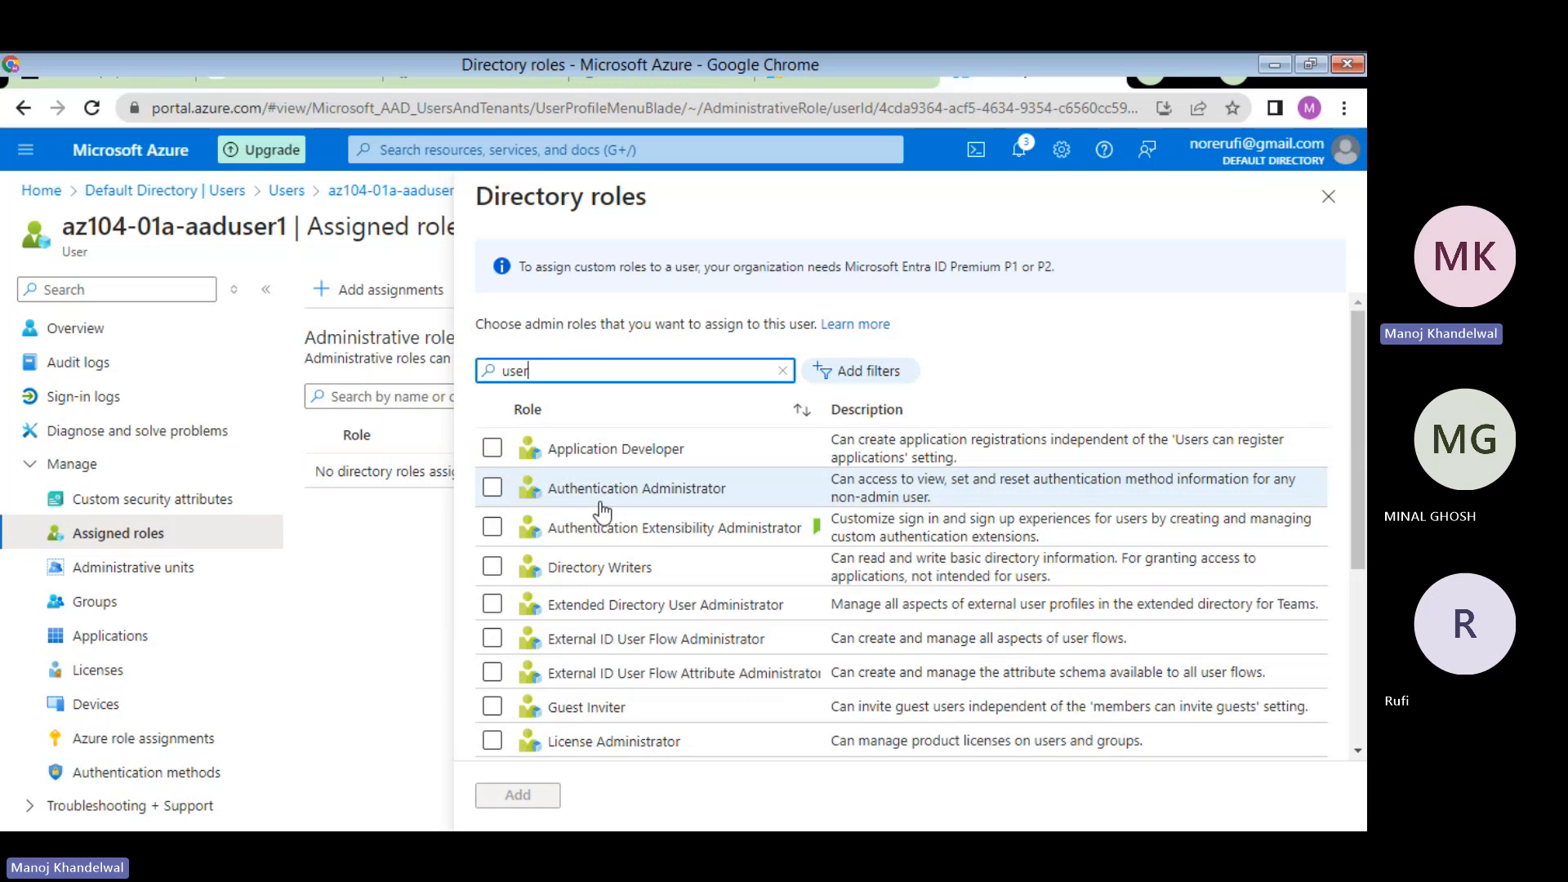
{"action": "scroll", "coordinate": [603, 513], "scroll_direction": "down", "scroll_amount": 3}
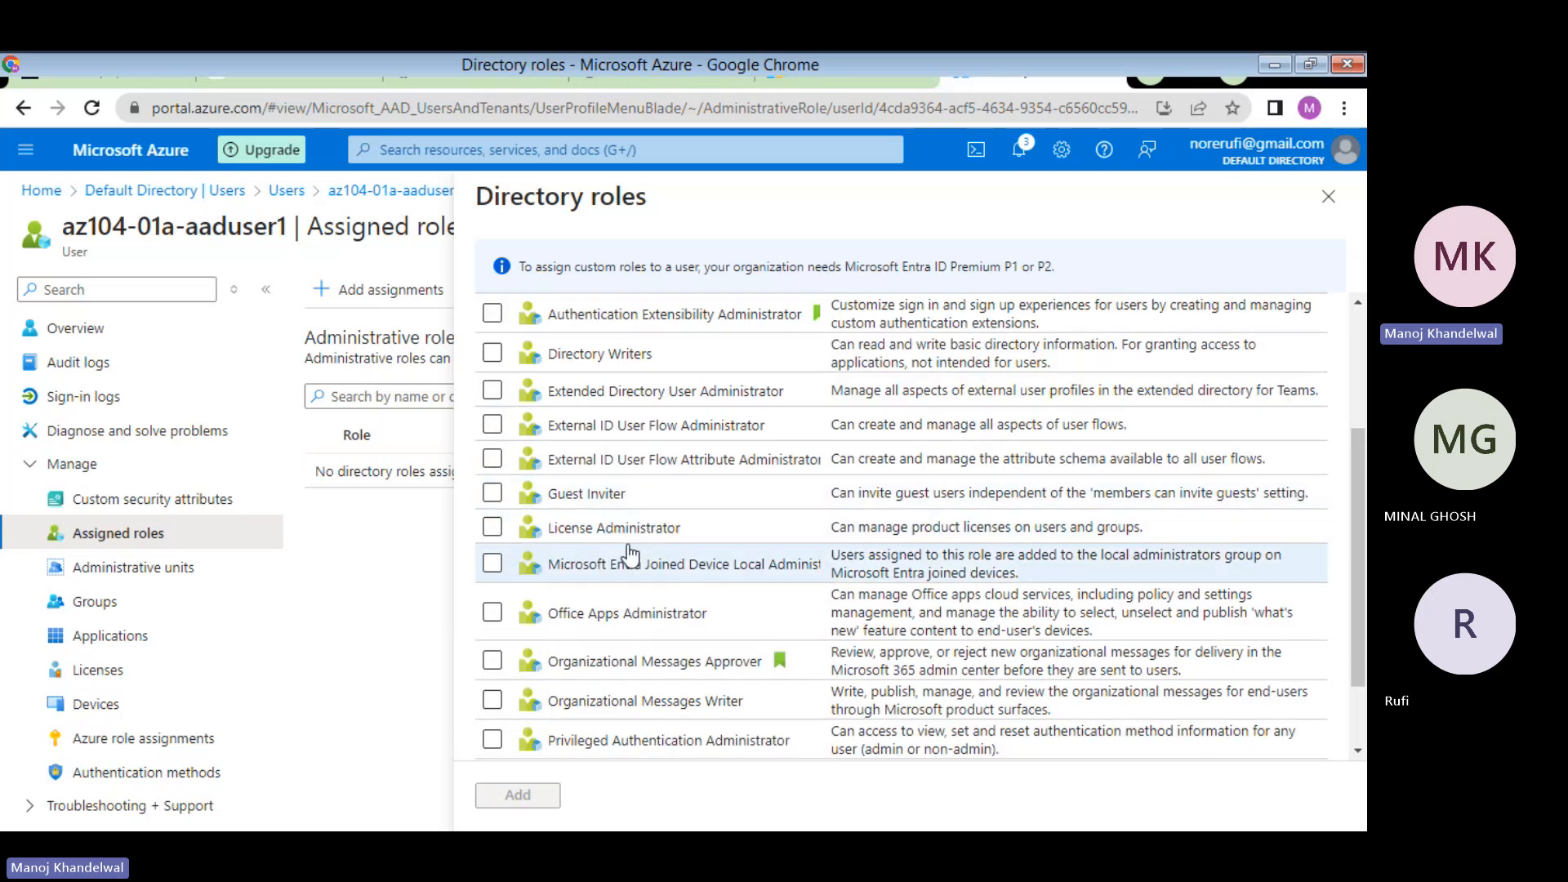
{"action": "scroll", "coordinate": [628, 555], "scroll_direction": "up", "scroll_amount": 3}
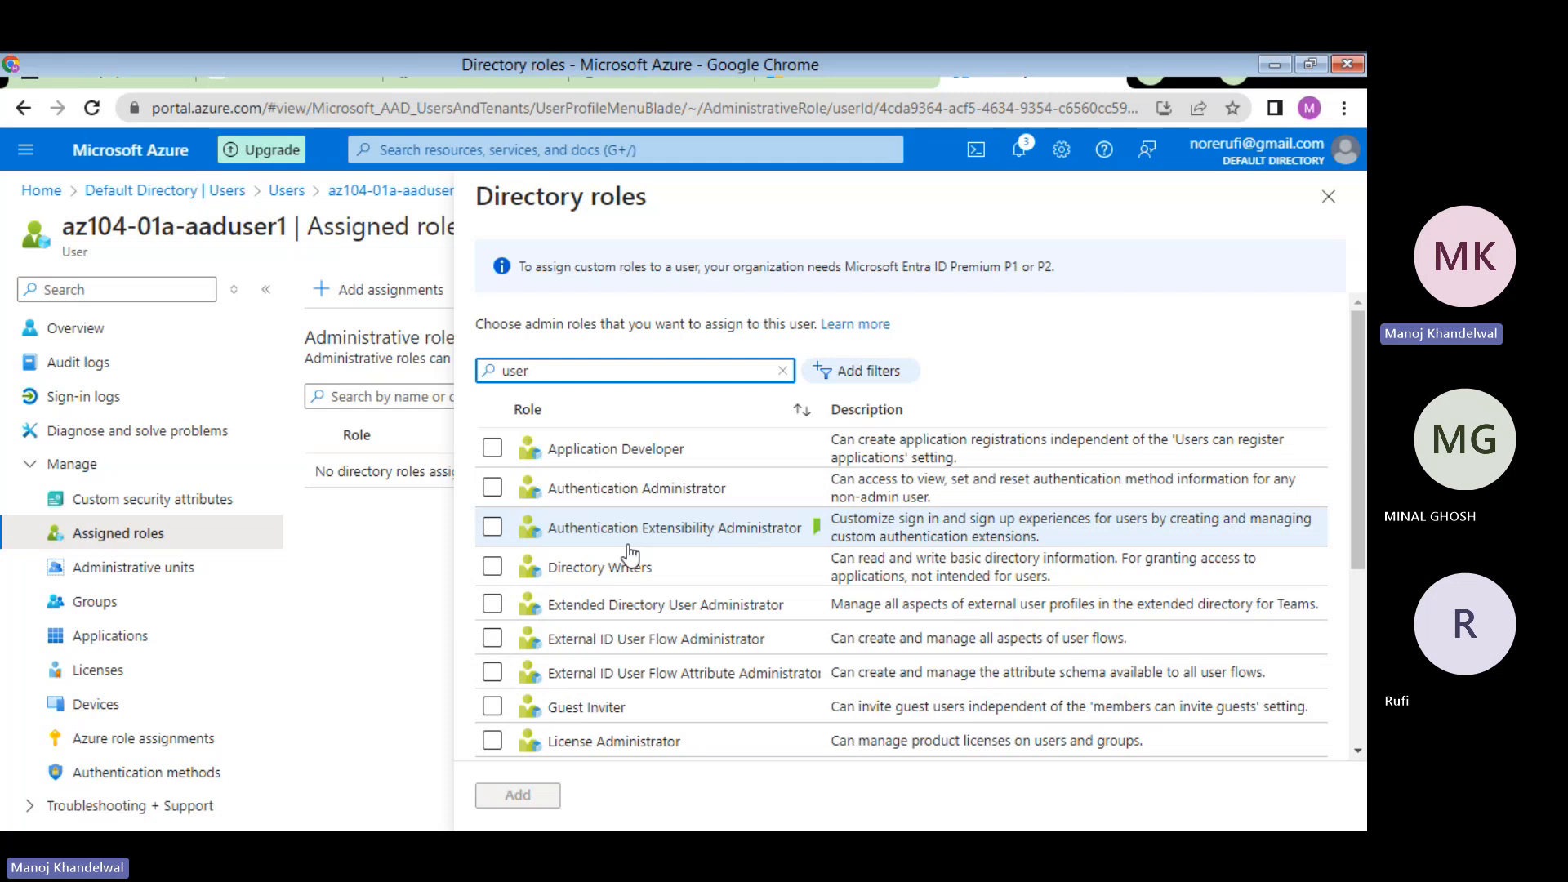
{"action": "scroll", "coordinate": [629, 556], "scroll_direction": "down", "scroll_amount": 5}
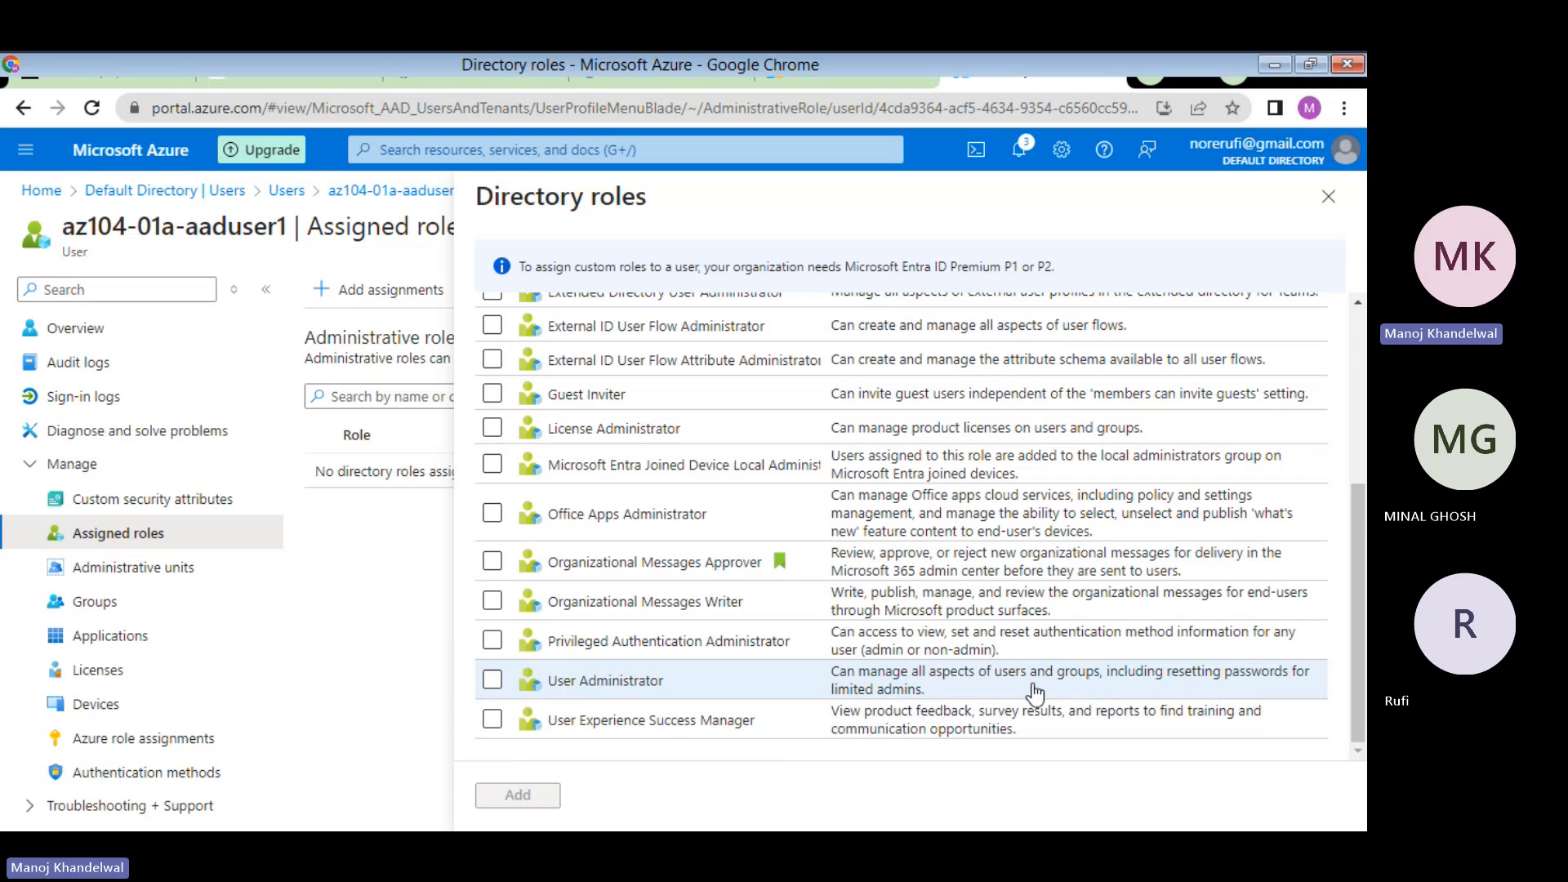
{"action": "left_click", "coordinate": [493, 681]}
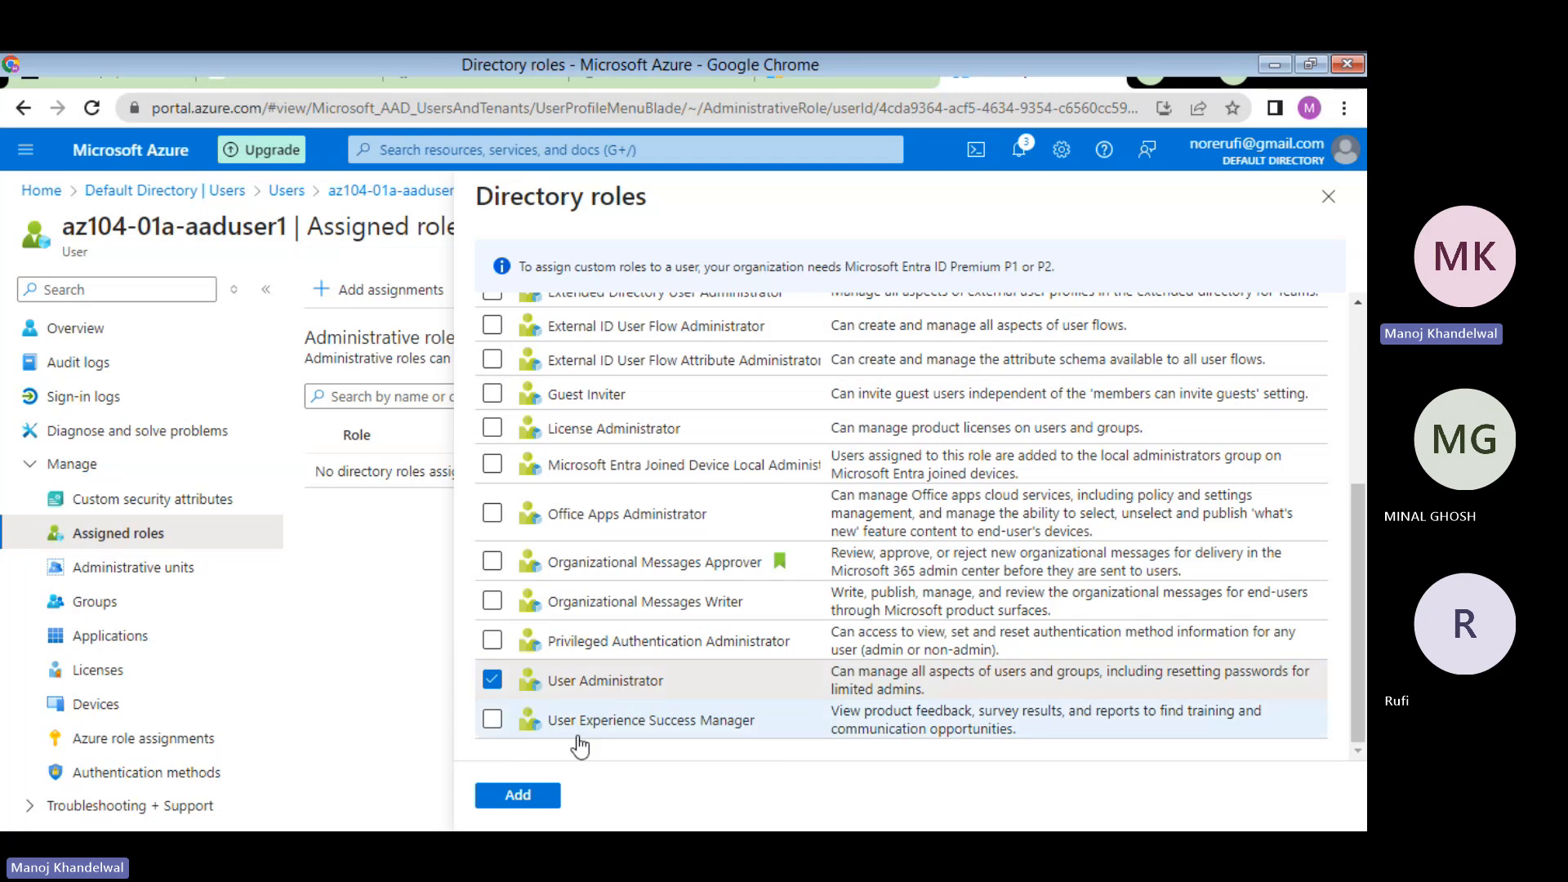
{"action": "left_click", "coordinate": [520, 796]}
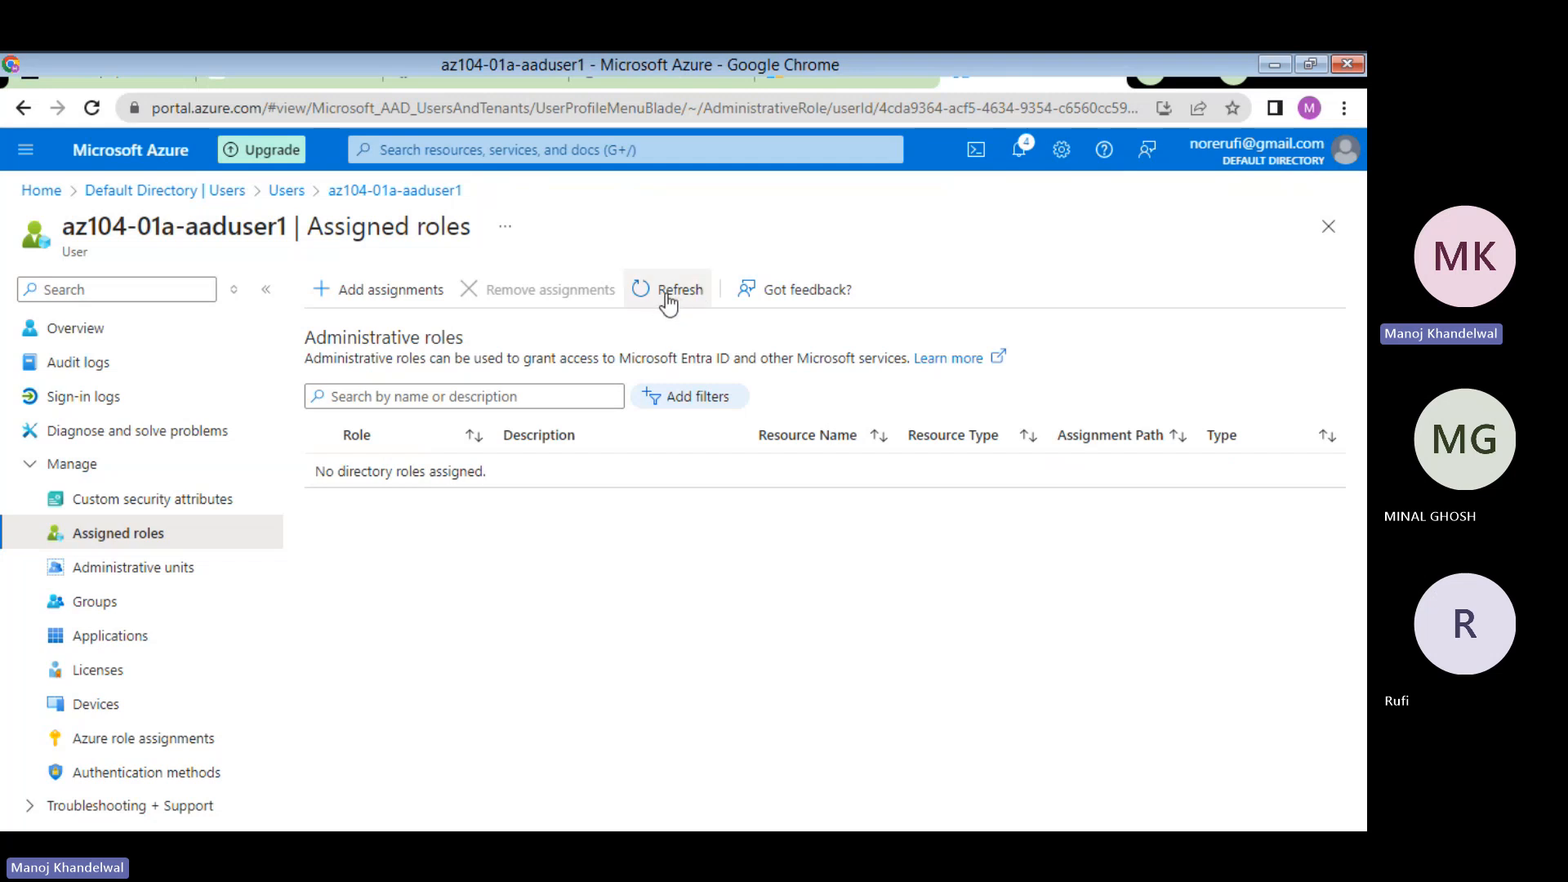
- Refresh the user's Assigned roles list until User Administrator appears, then return to the exercise guide
{"action": "left_click", "coordinate": [667, 300]}
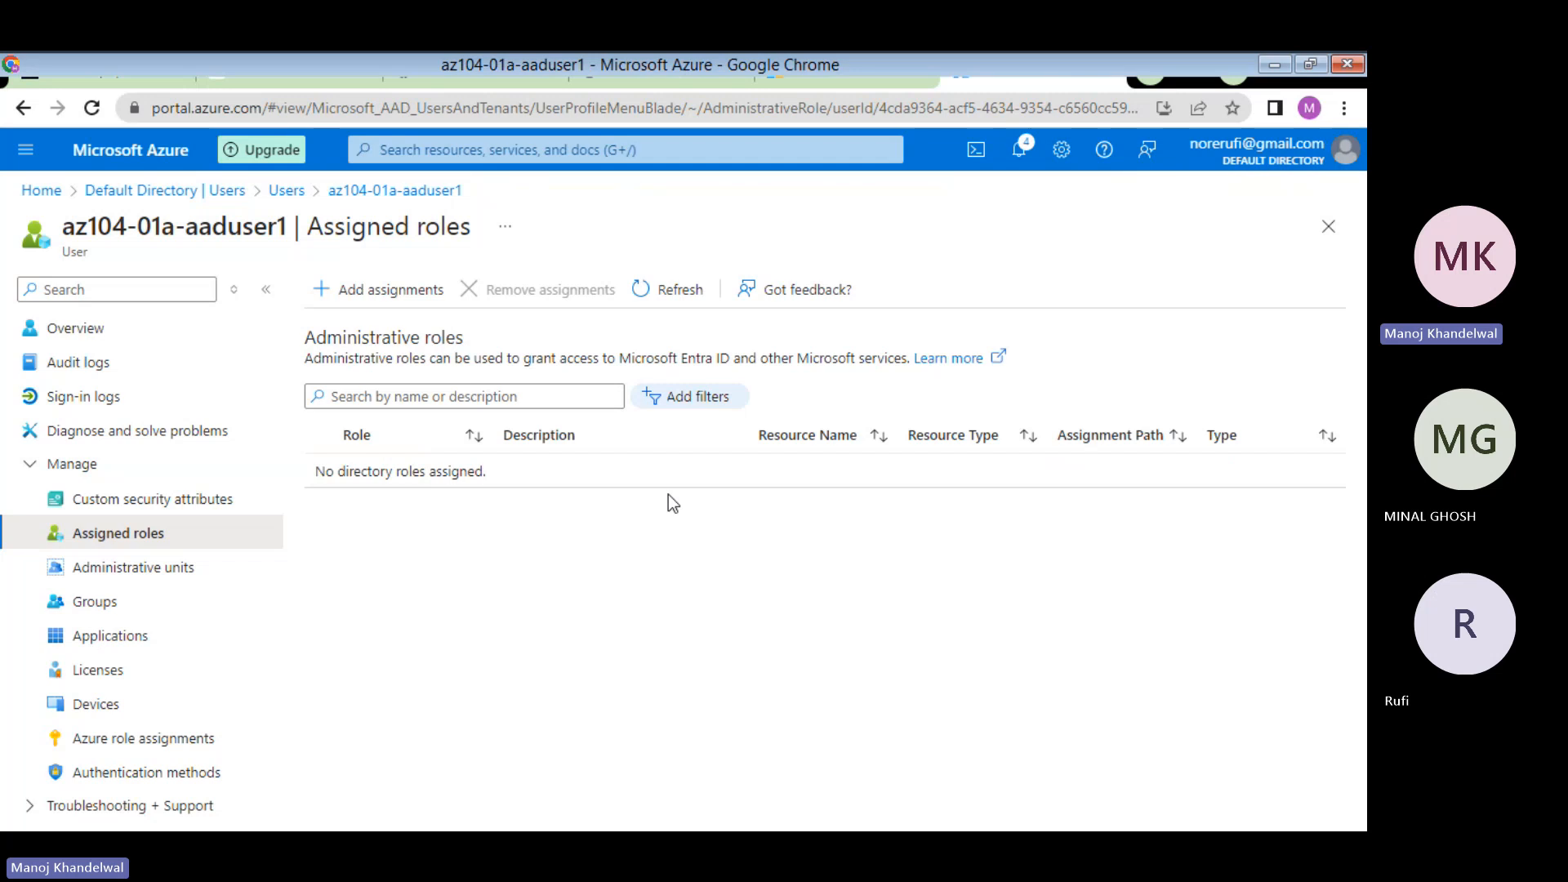
{"action": "left_click", "coordinate": [638, 294]}
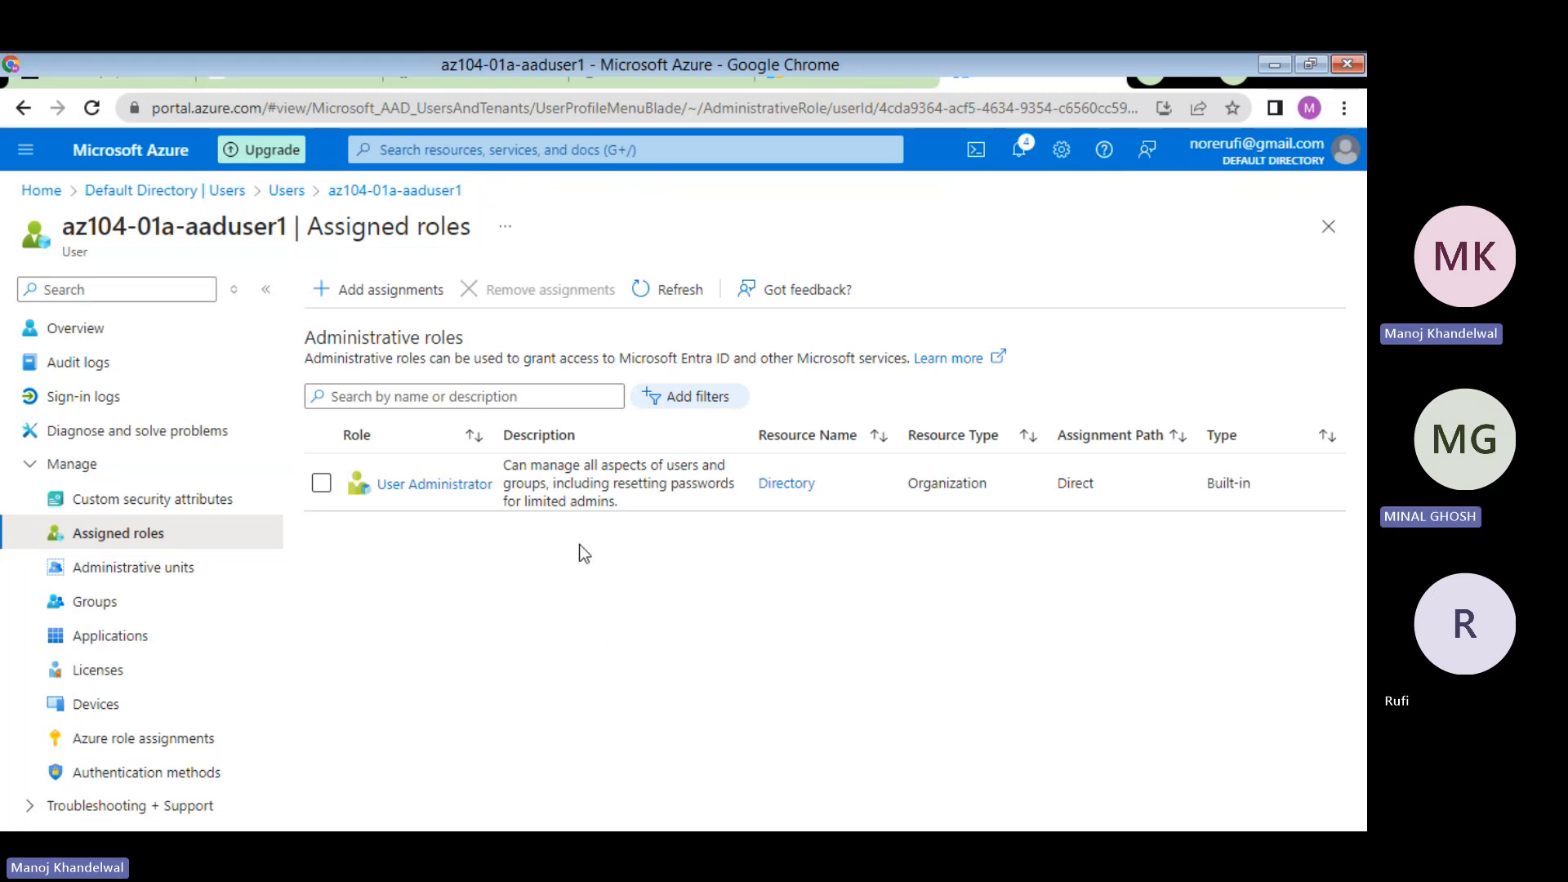
{"action": "left_click", "coordinate": [676, 79]}
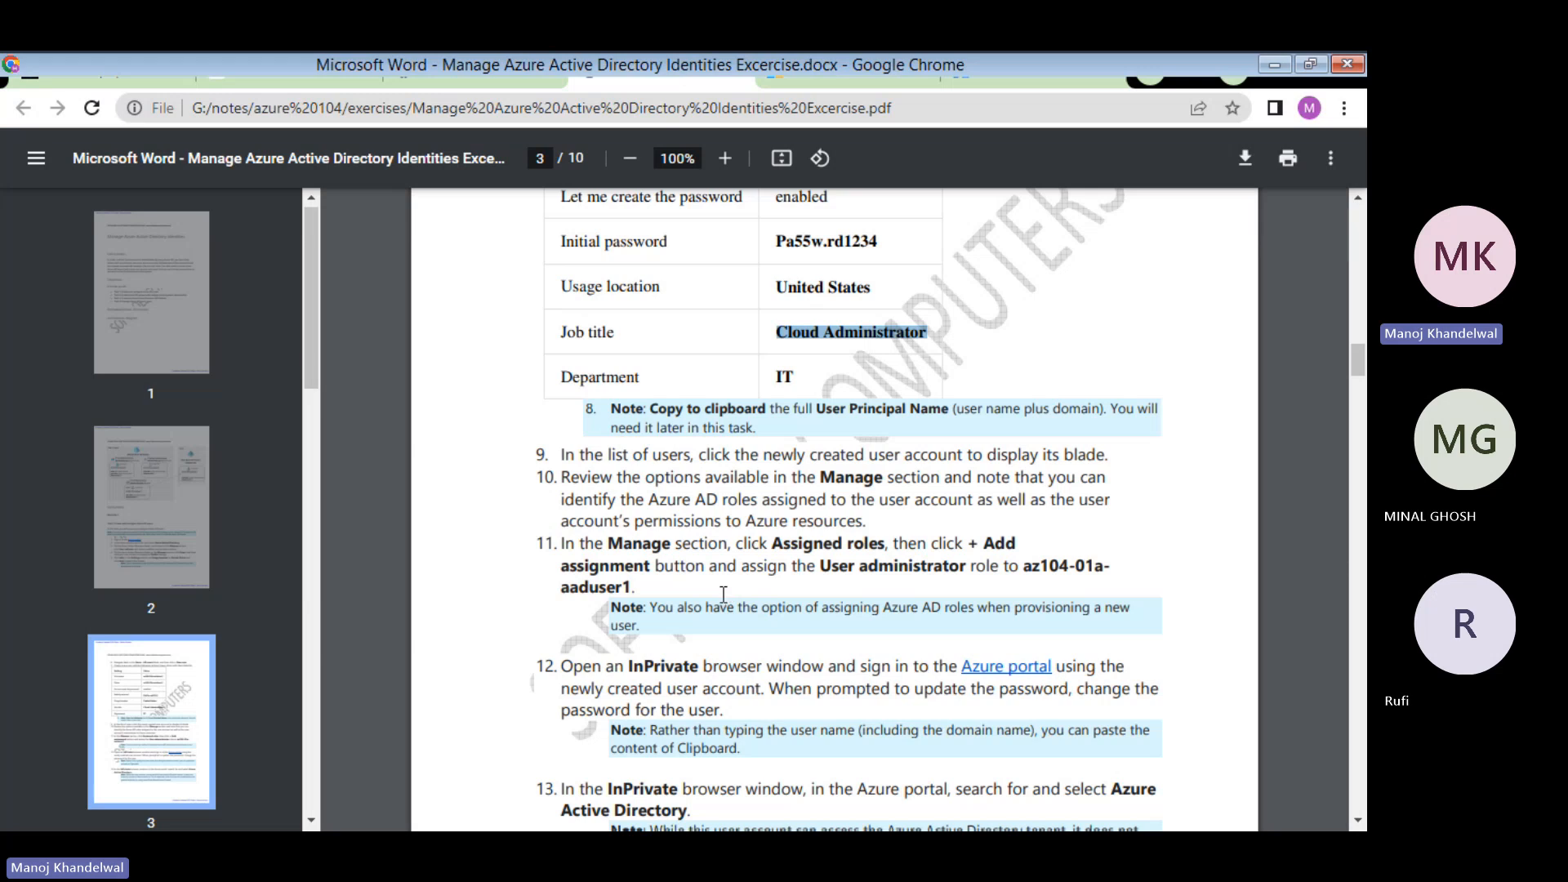
{"action": "scroll", "coordinate": [722, 590], "scroll_direction": "down", "scroll_amount": 3}
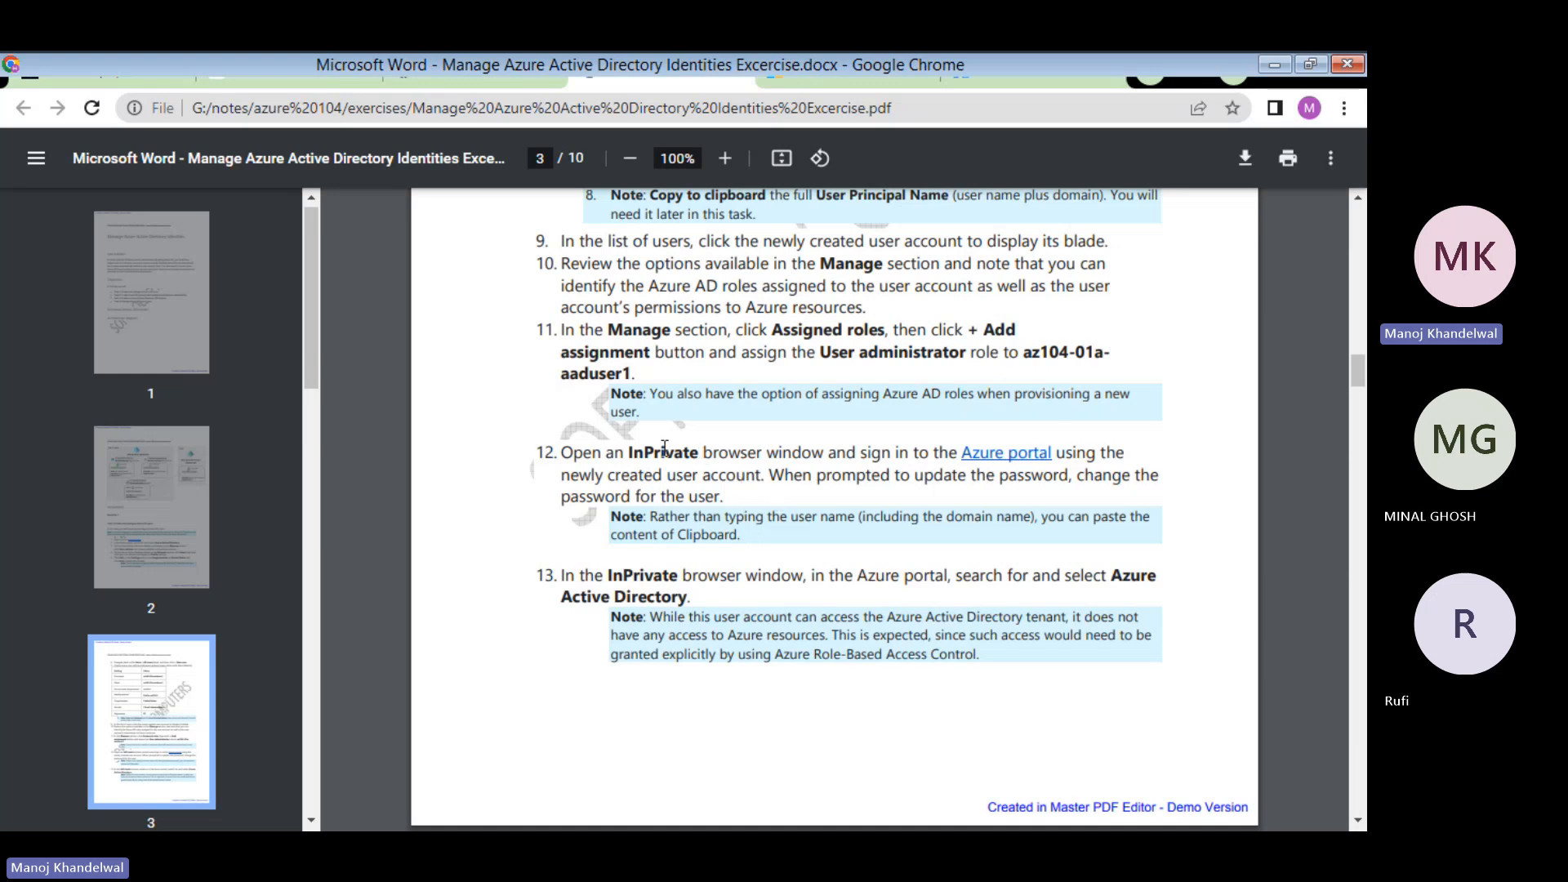
- Go back to the user's Assigned roles page and open a new Chrome incognito window
{"action": "left_click", "coordinate": [1014, 70]}
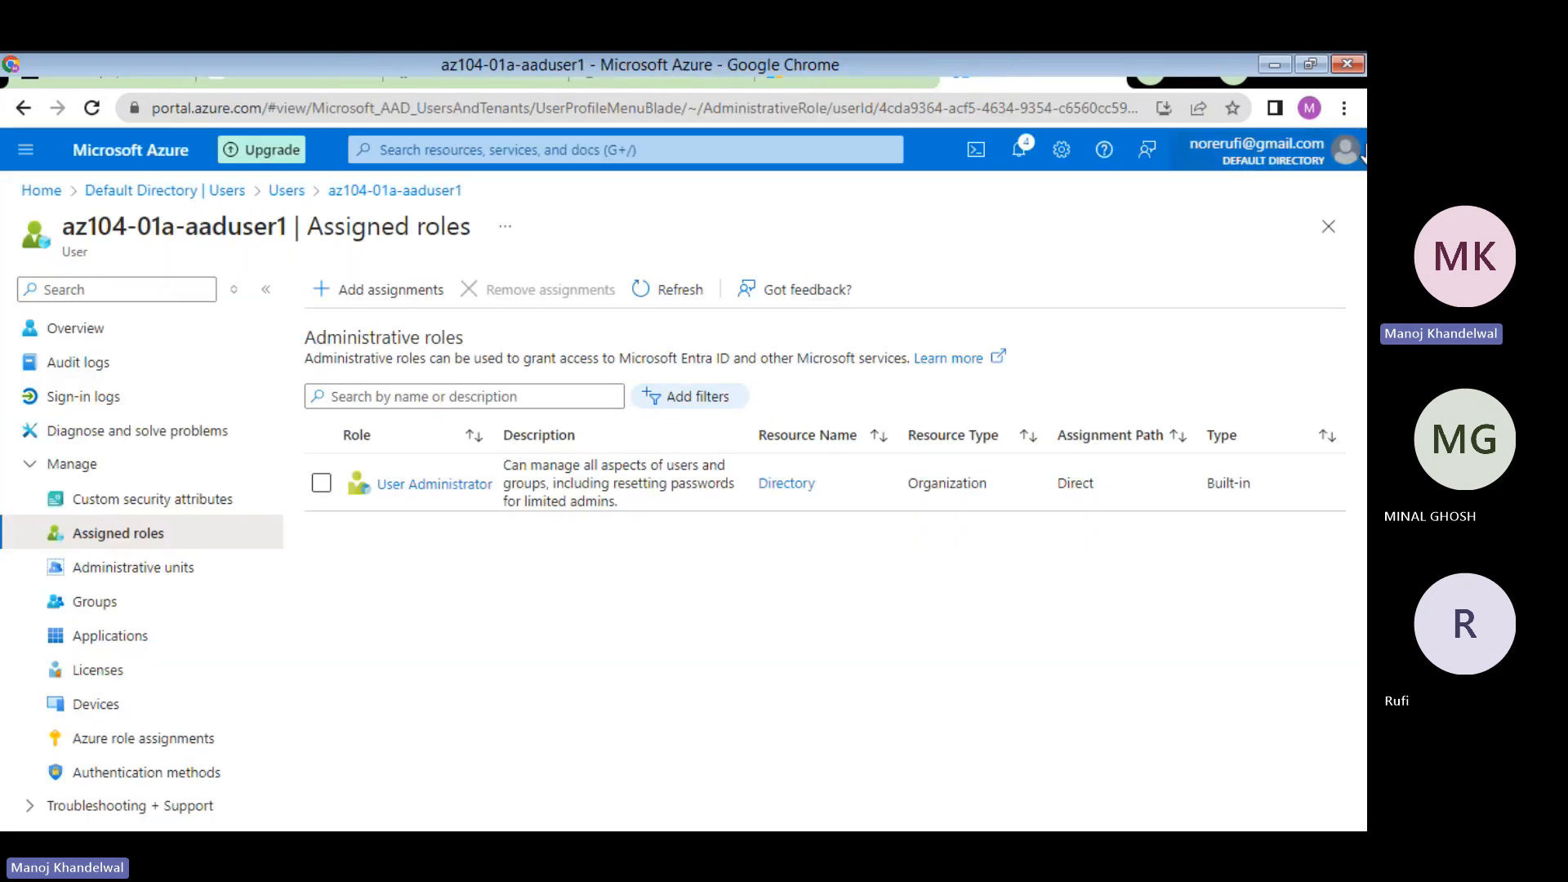
{"action": "left_click", "coordinate": [1345, 109]}
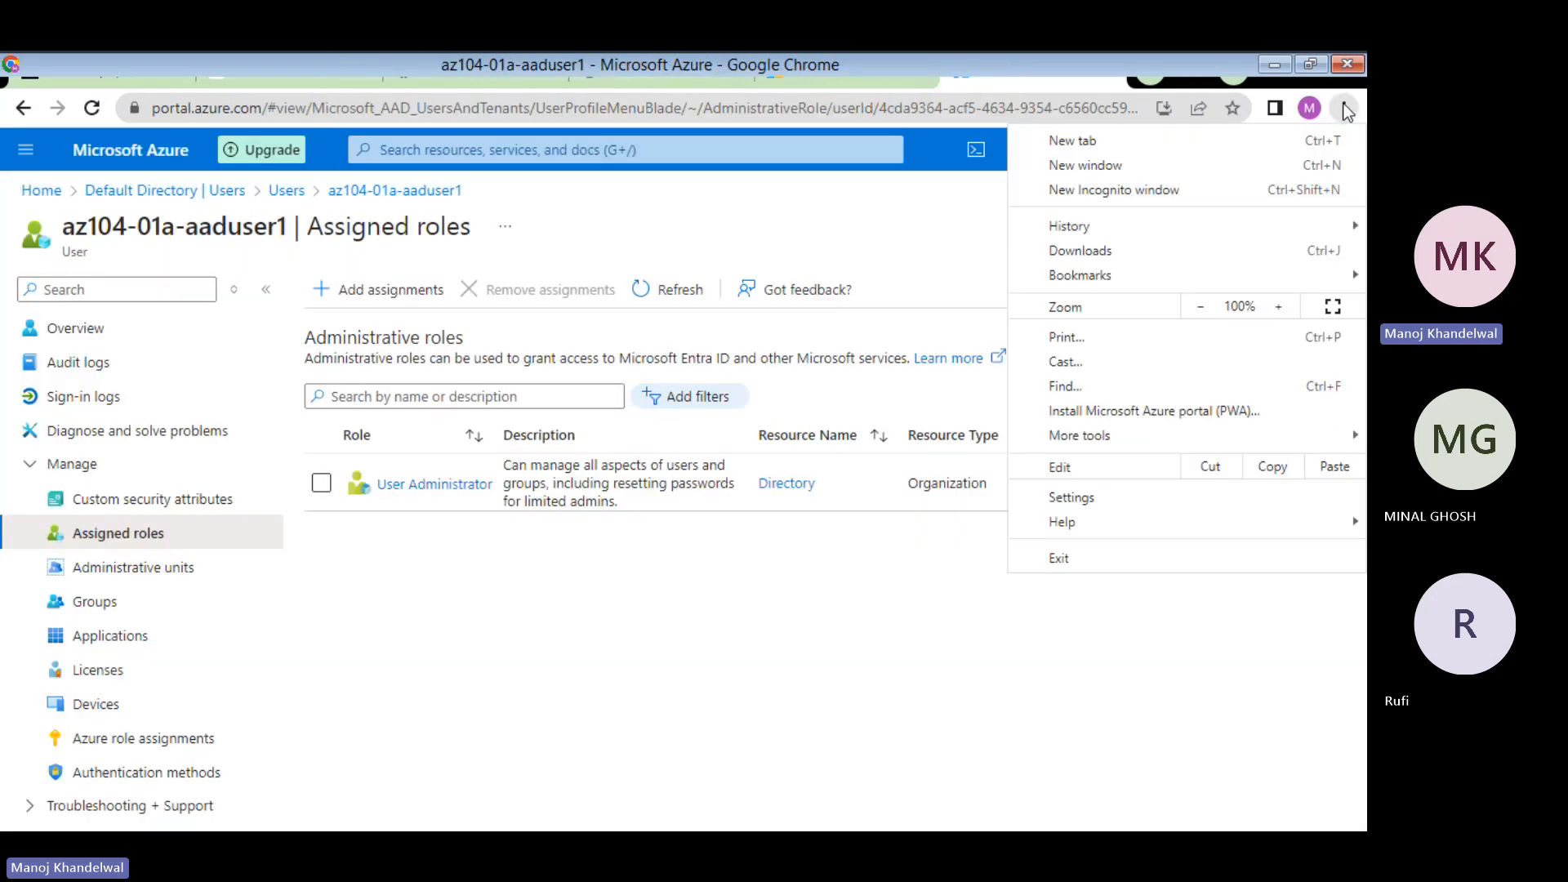
{"action": "left_click", "coordinate": [1116, 196]}
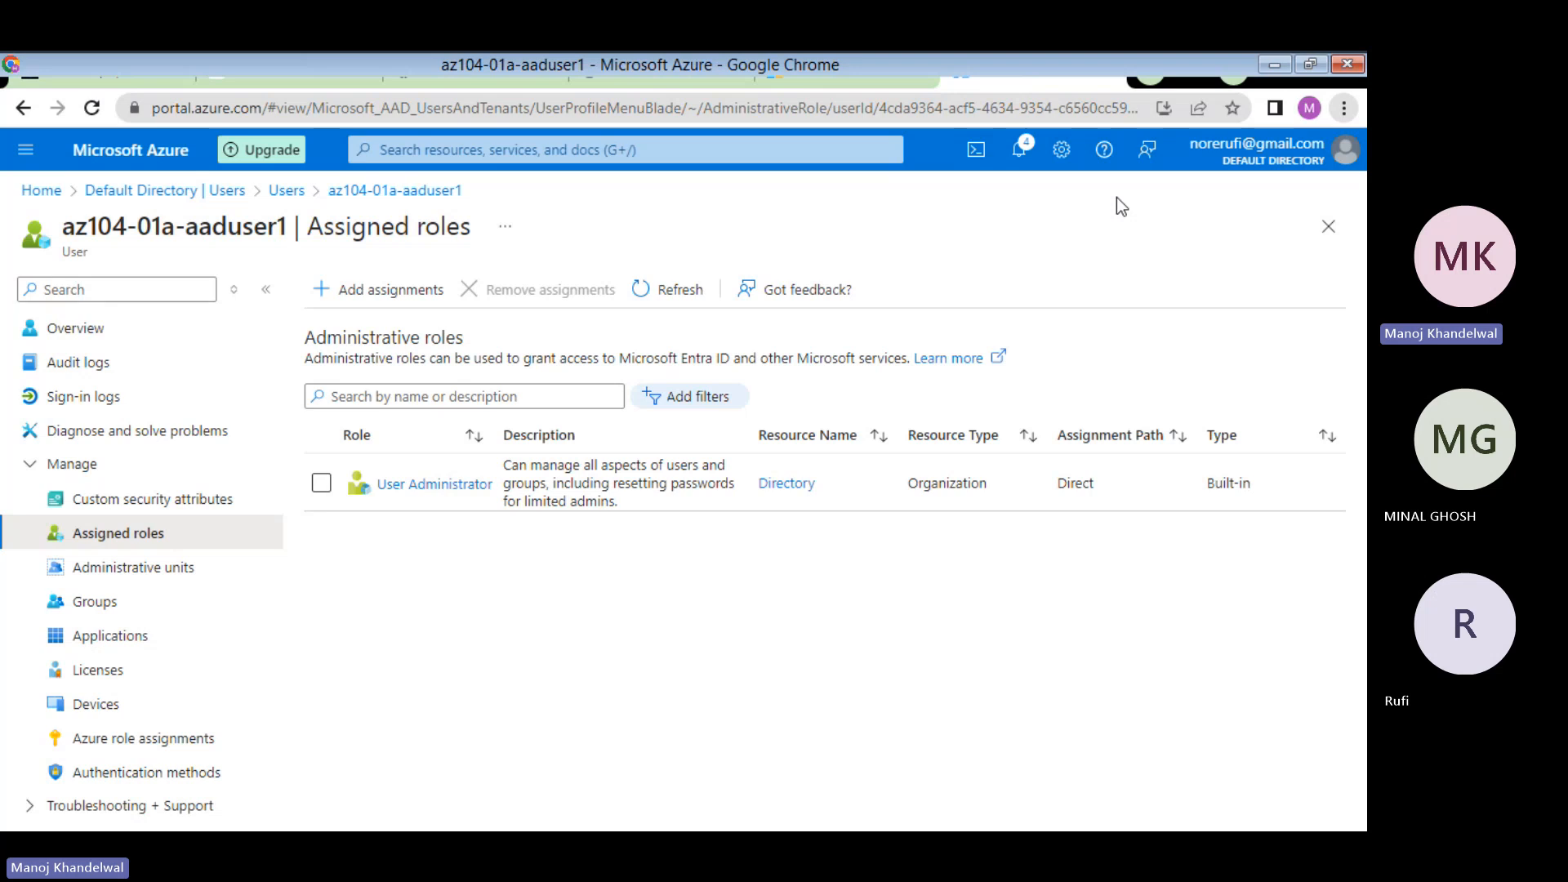
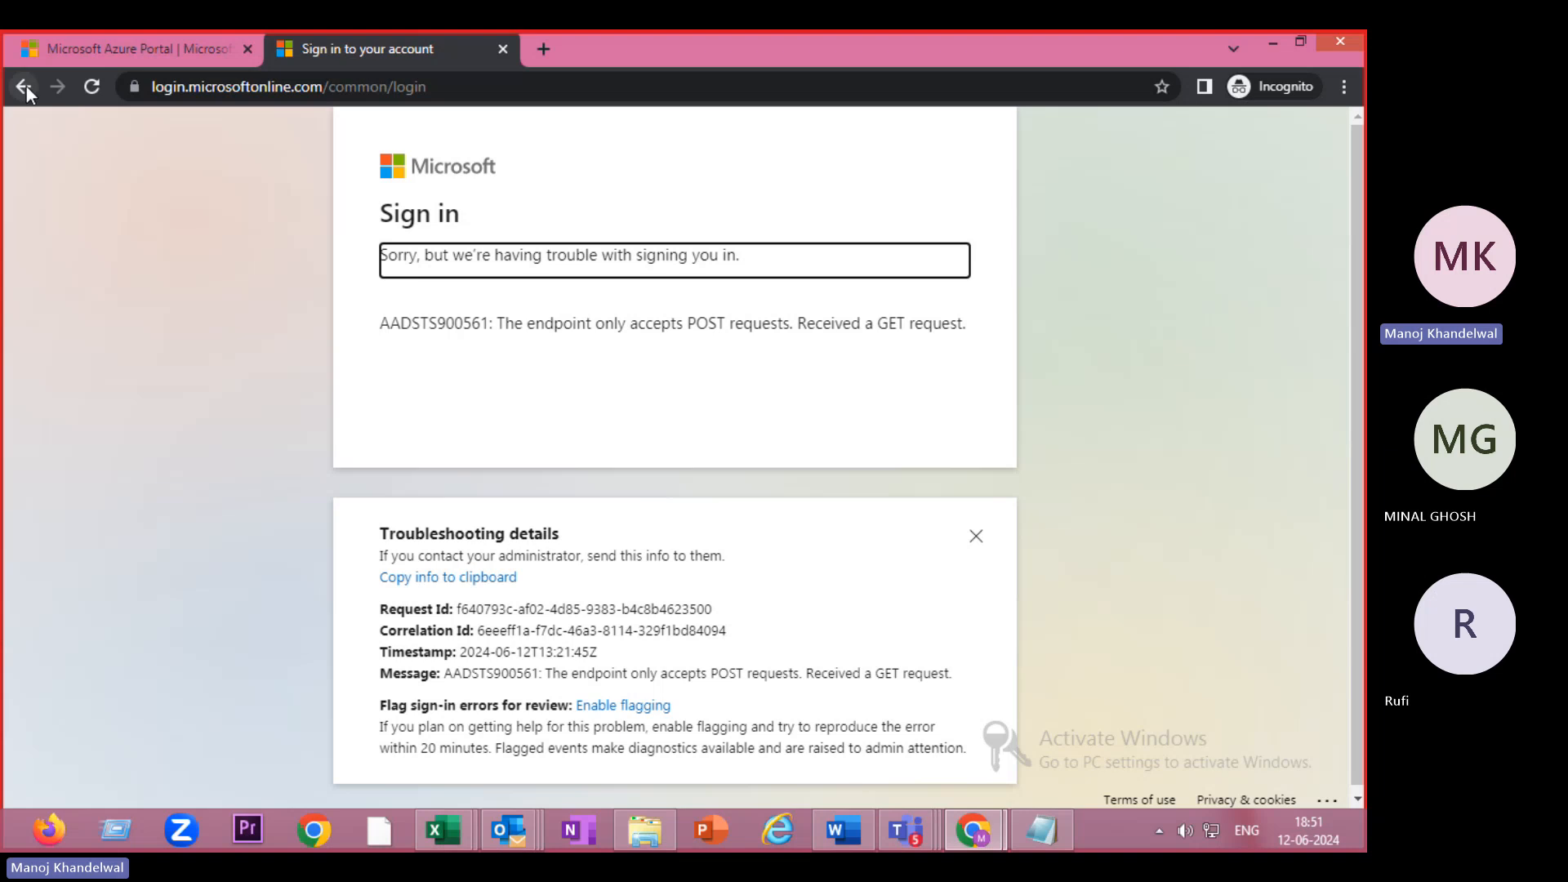
- Go back from the AADSTS900561 error page to the Microsoft Azure sign-in form
{"action": "left_click", "coordinate": [24, 86]}
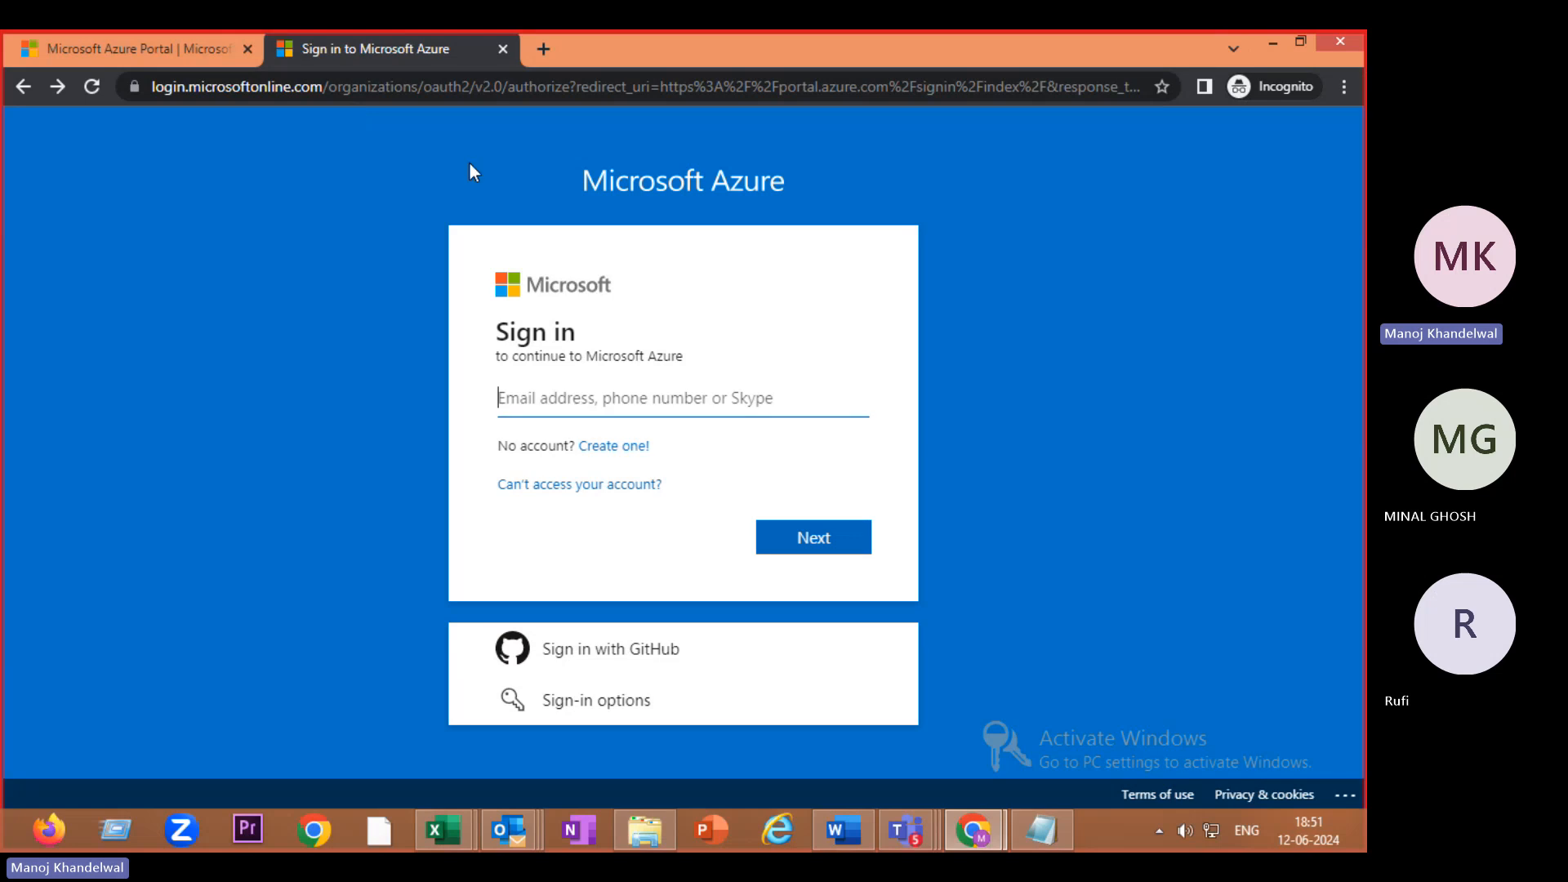
{"action": "left_click", "coordinate": [539, 394]}
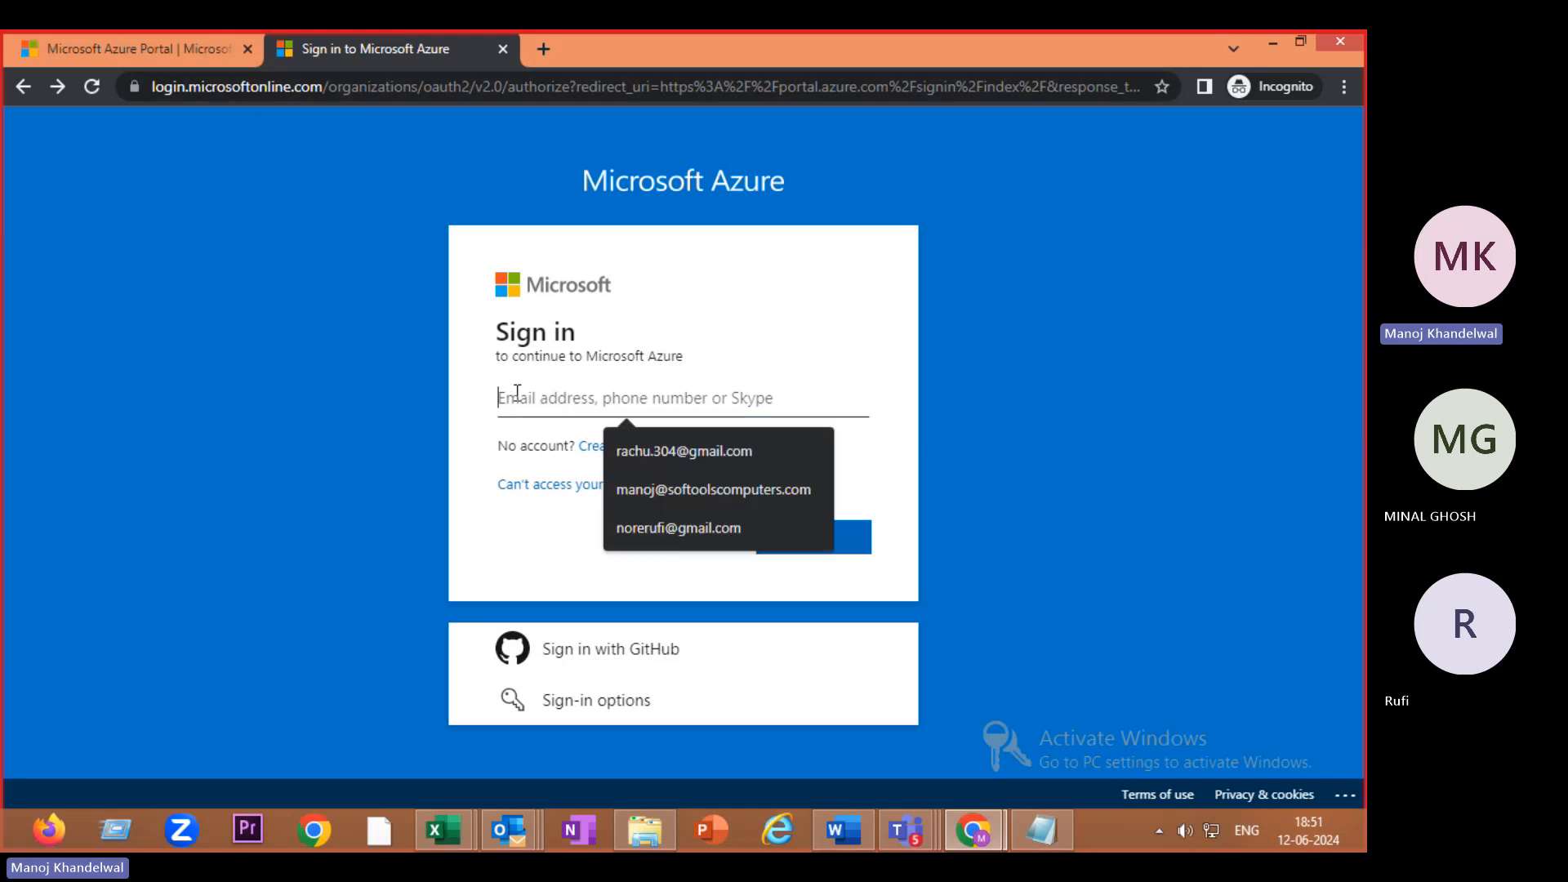
{"action": "key", "text": "ctrl+v"}
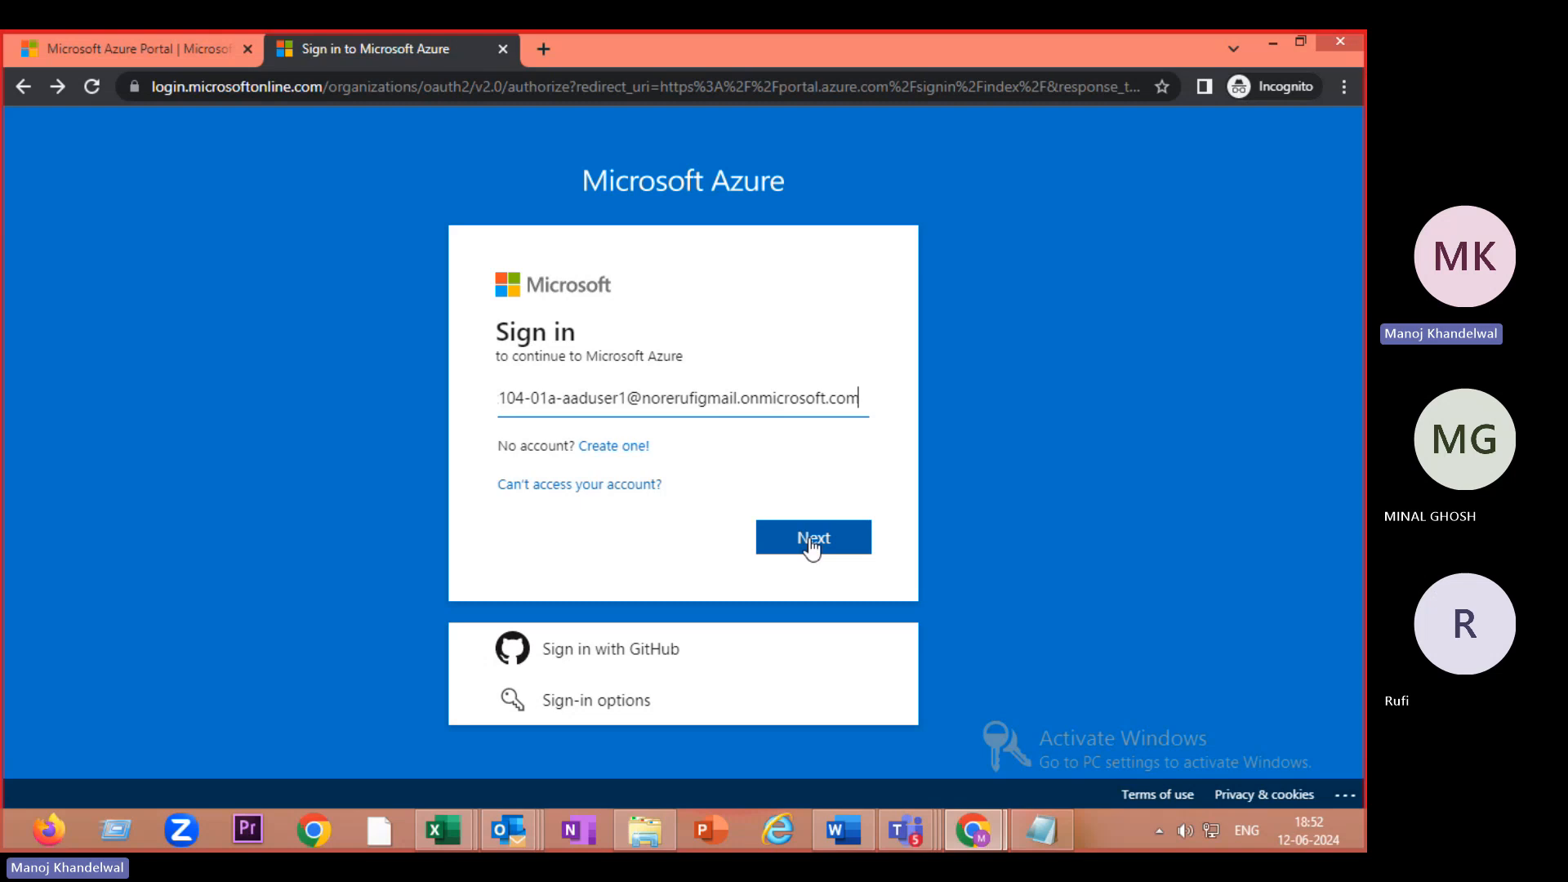
{"action": "left_click", "coordinate": [85, 91]}
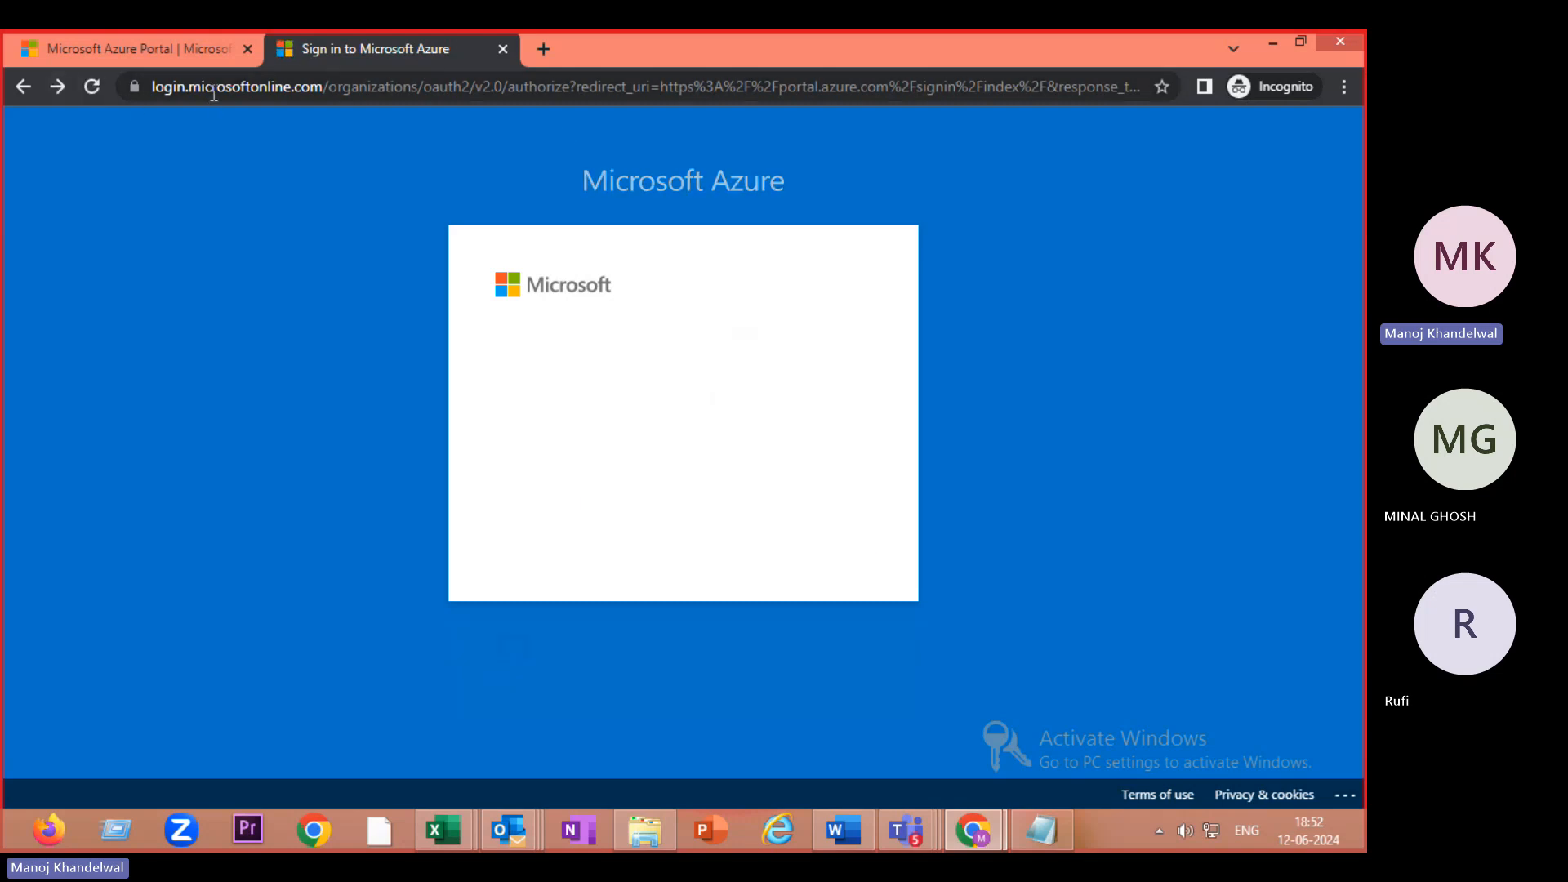
{"action": "left_click", "coordinate": [343, 96]}
- Search Google for 'azure portal login' and open the Microsoft Azure Portal result
{"action": "type", "text": "g"}
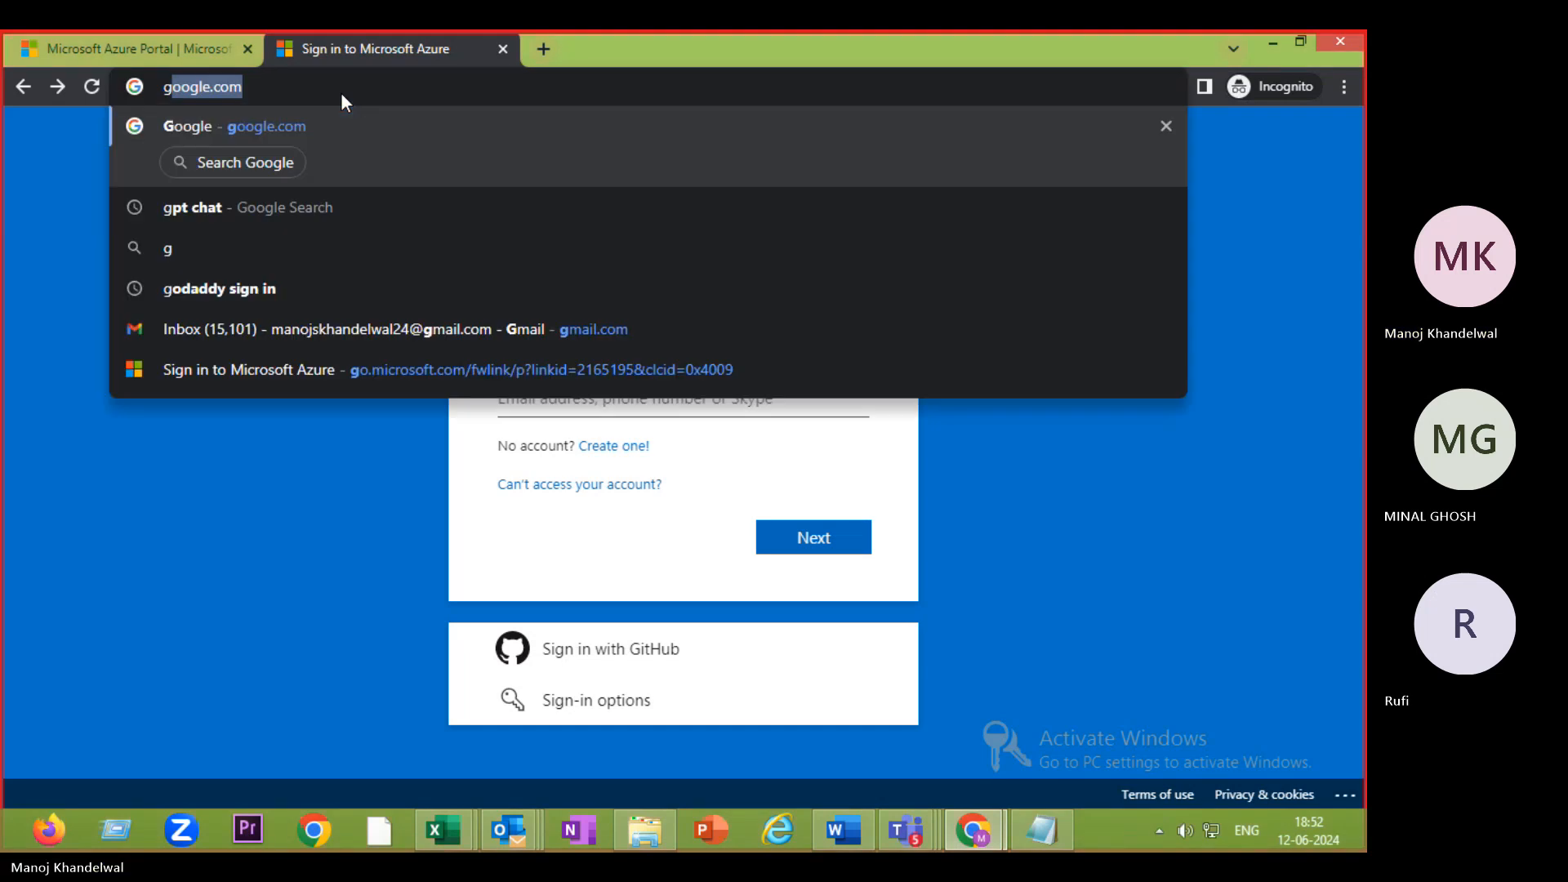
{"action": "key", "text": "Return"}
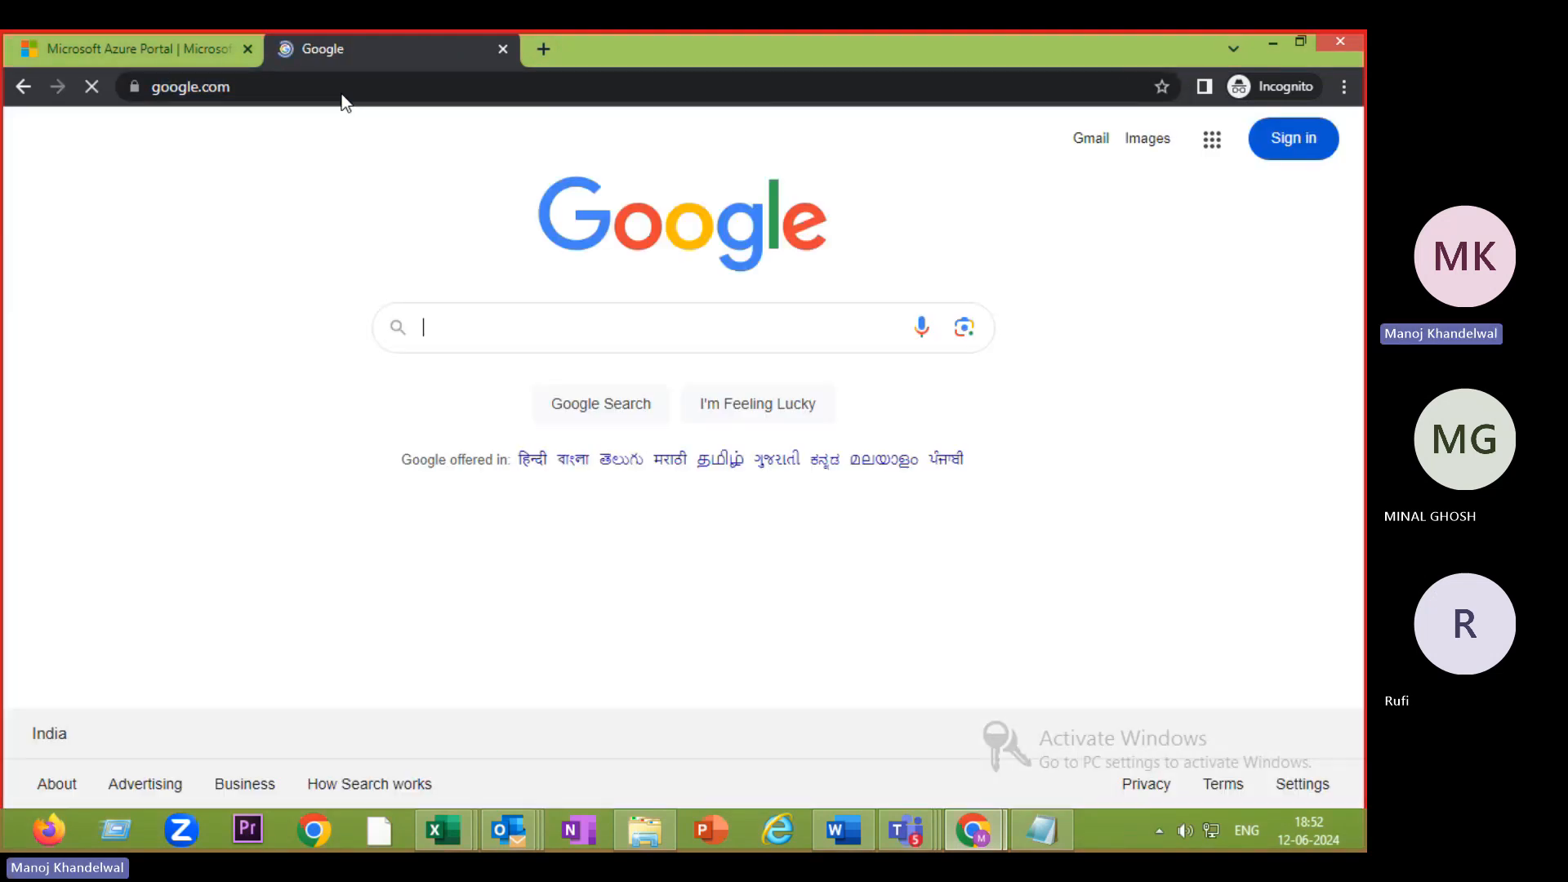
{"action": "type", "text": "azu"}
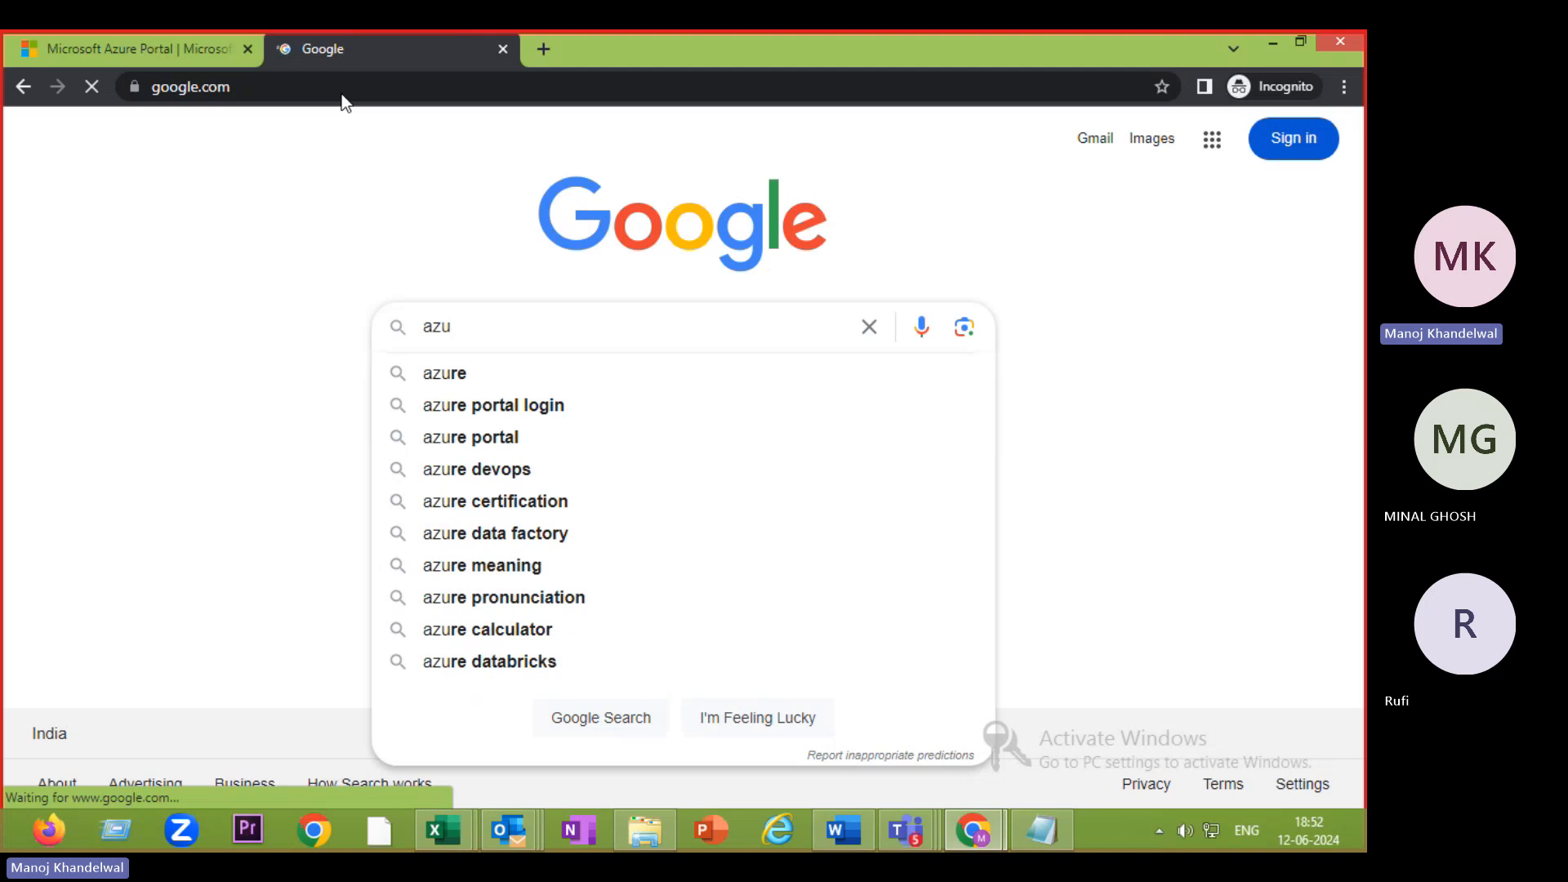
{"action": "left_click", "coordinate": [468, 404]}
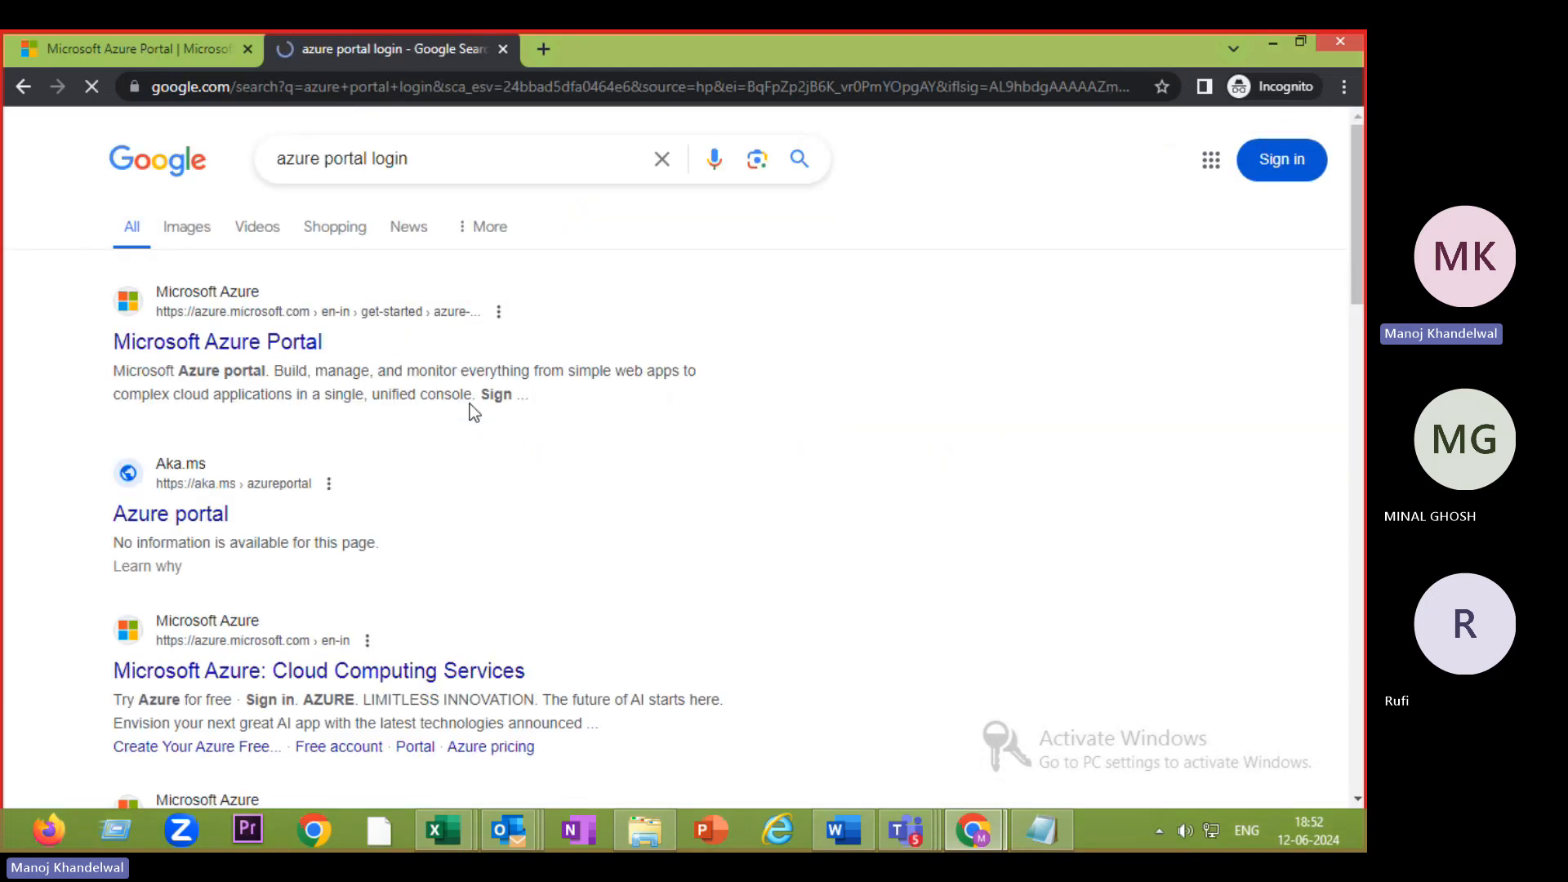
{"action": "left_click", "coordinate": [264, 354]}
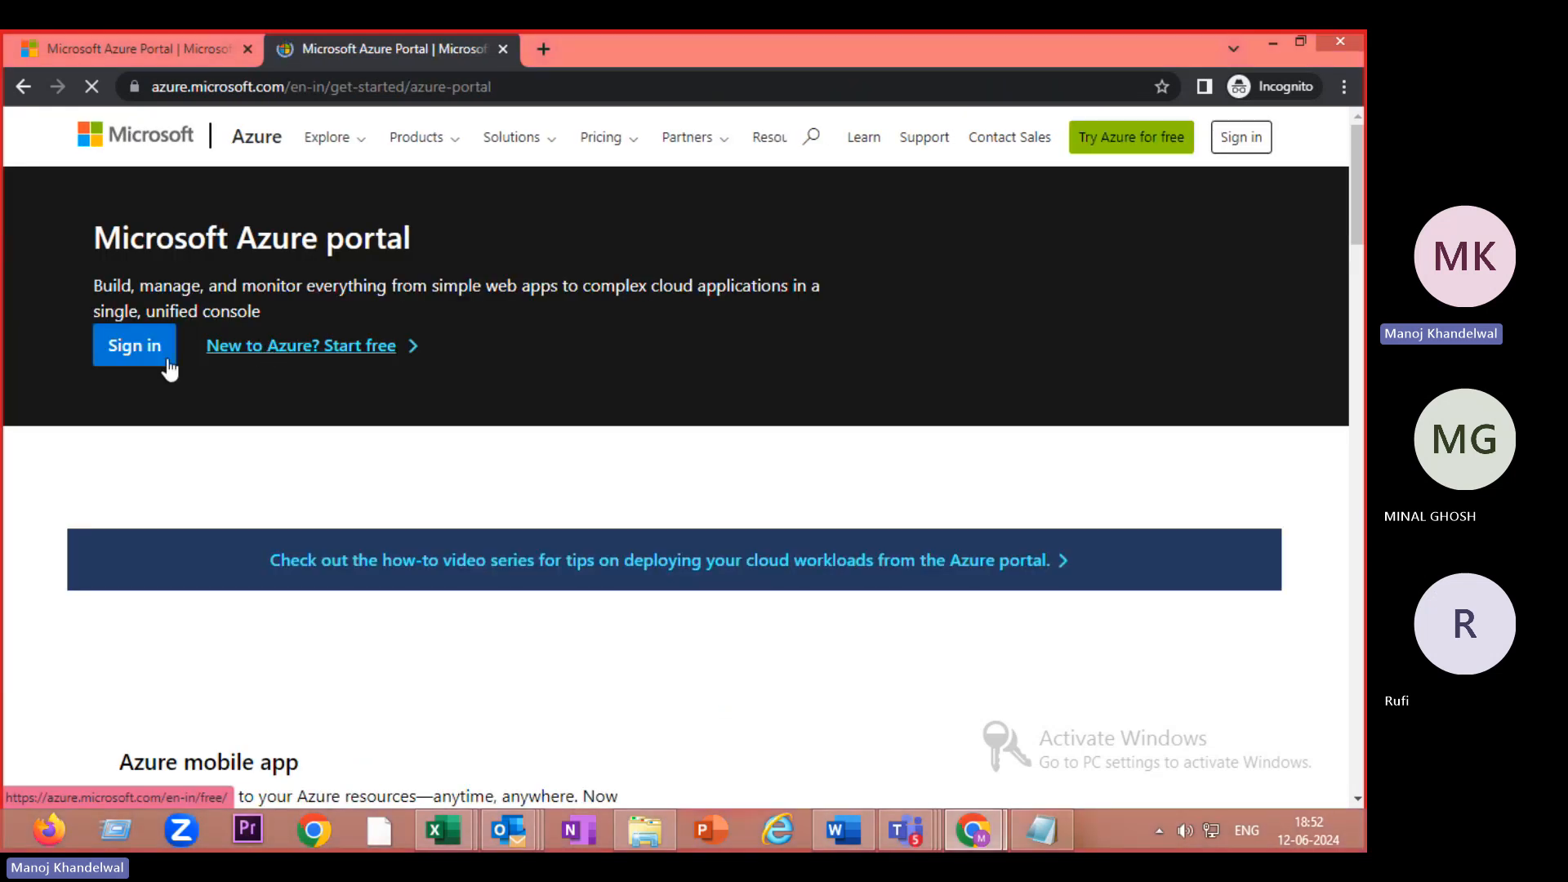
- Sign in to the Azure portal with the new lab user's pasted address and password
{"action": "left_click", "coordinate": [121, 350]}
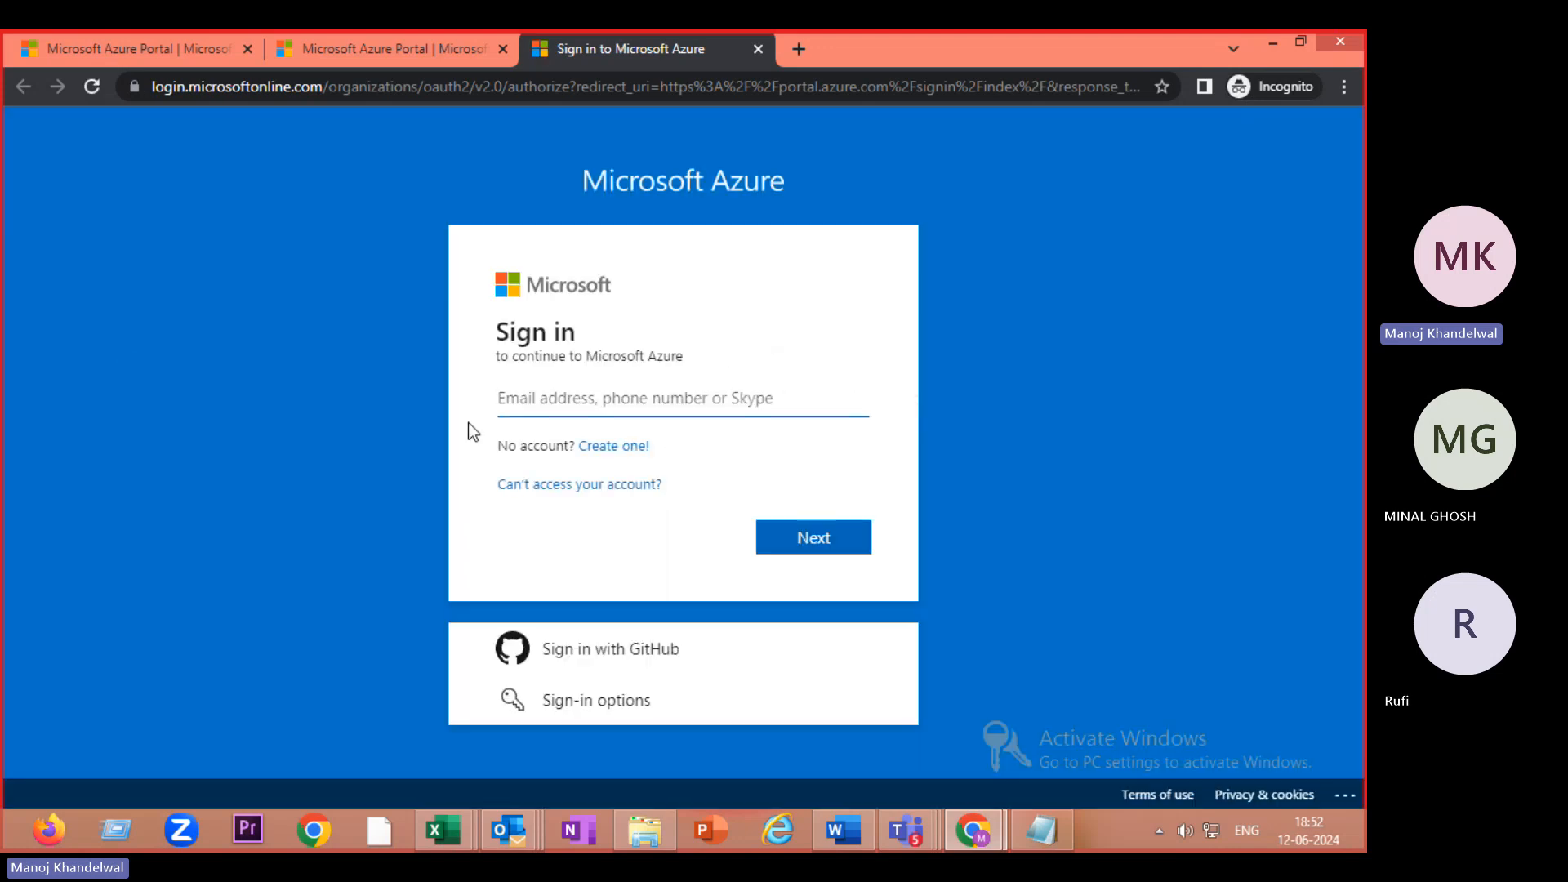
{"action": "left_click", "coordinate": [504, 400]}
{"action": "left_click", "coordinate": [503, 400]}
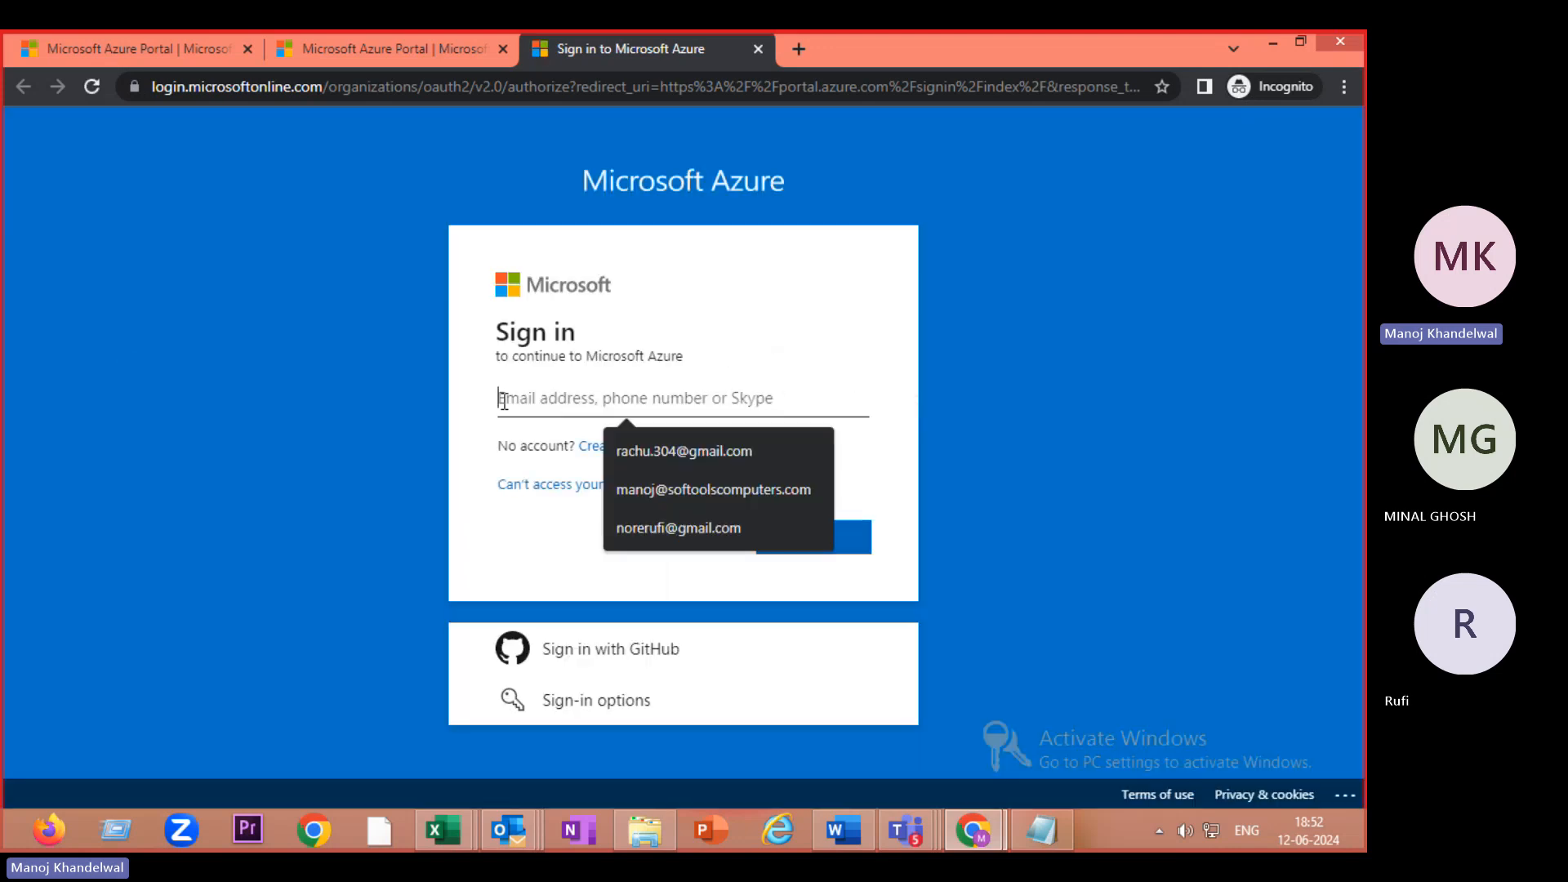
{"action": "key", "text": "ctrl+v"}
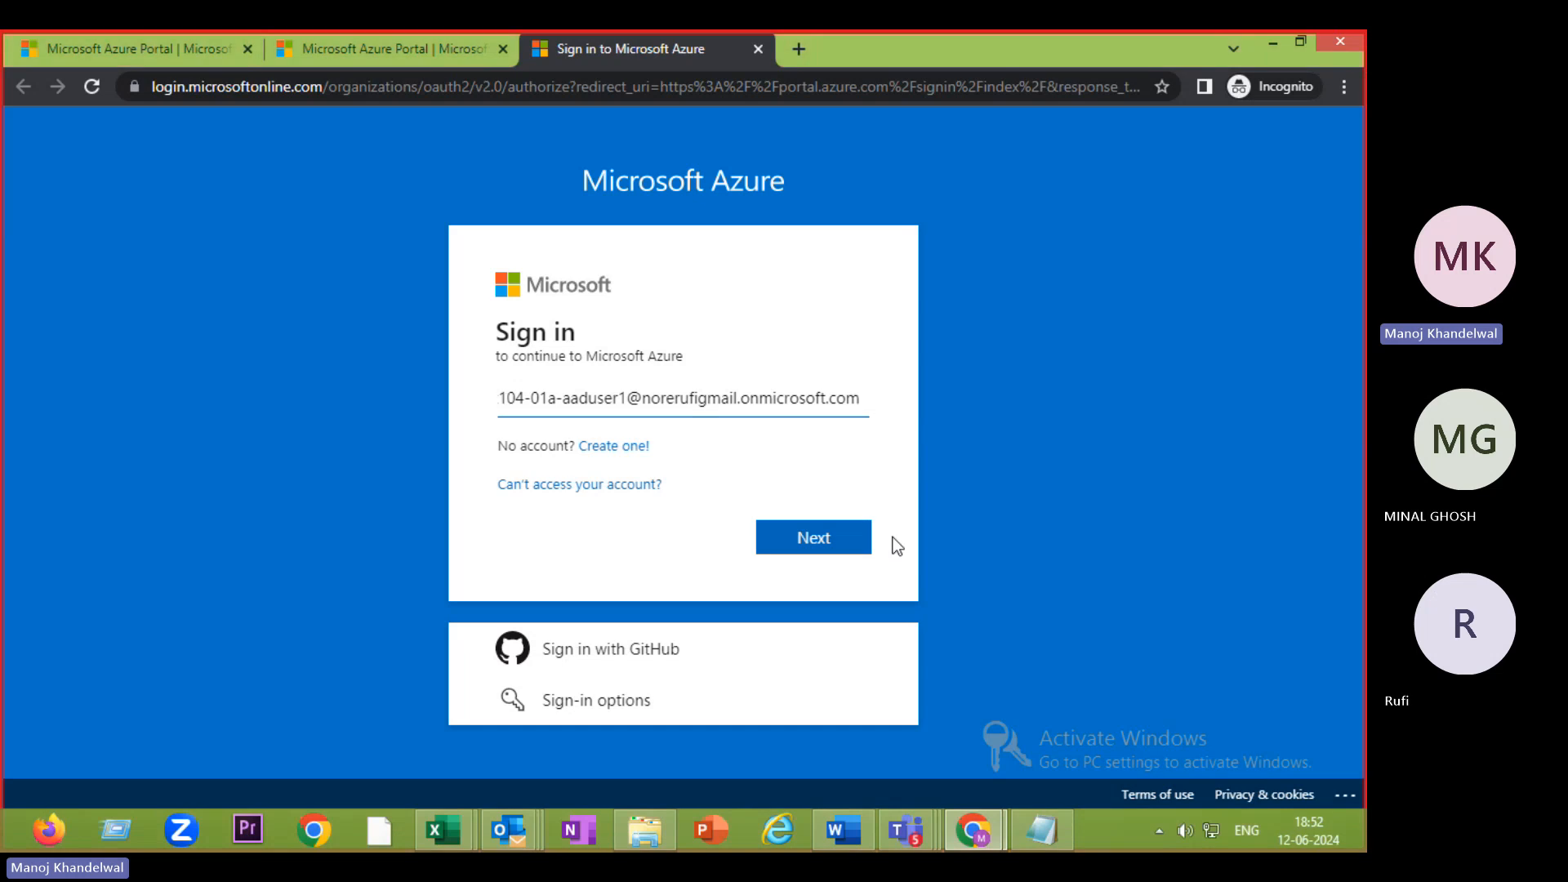
{"action": "left_click", "coordinate": [841, 534]}
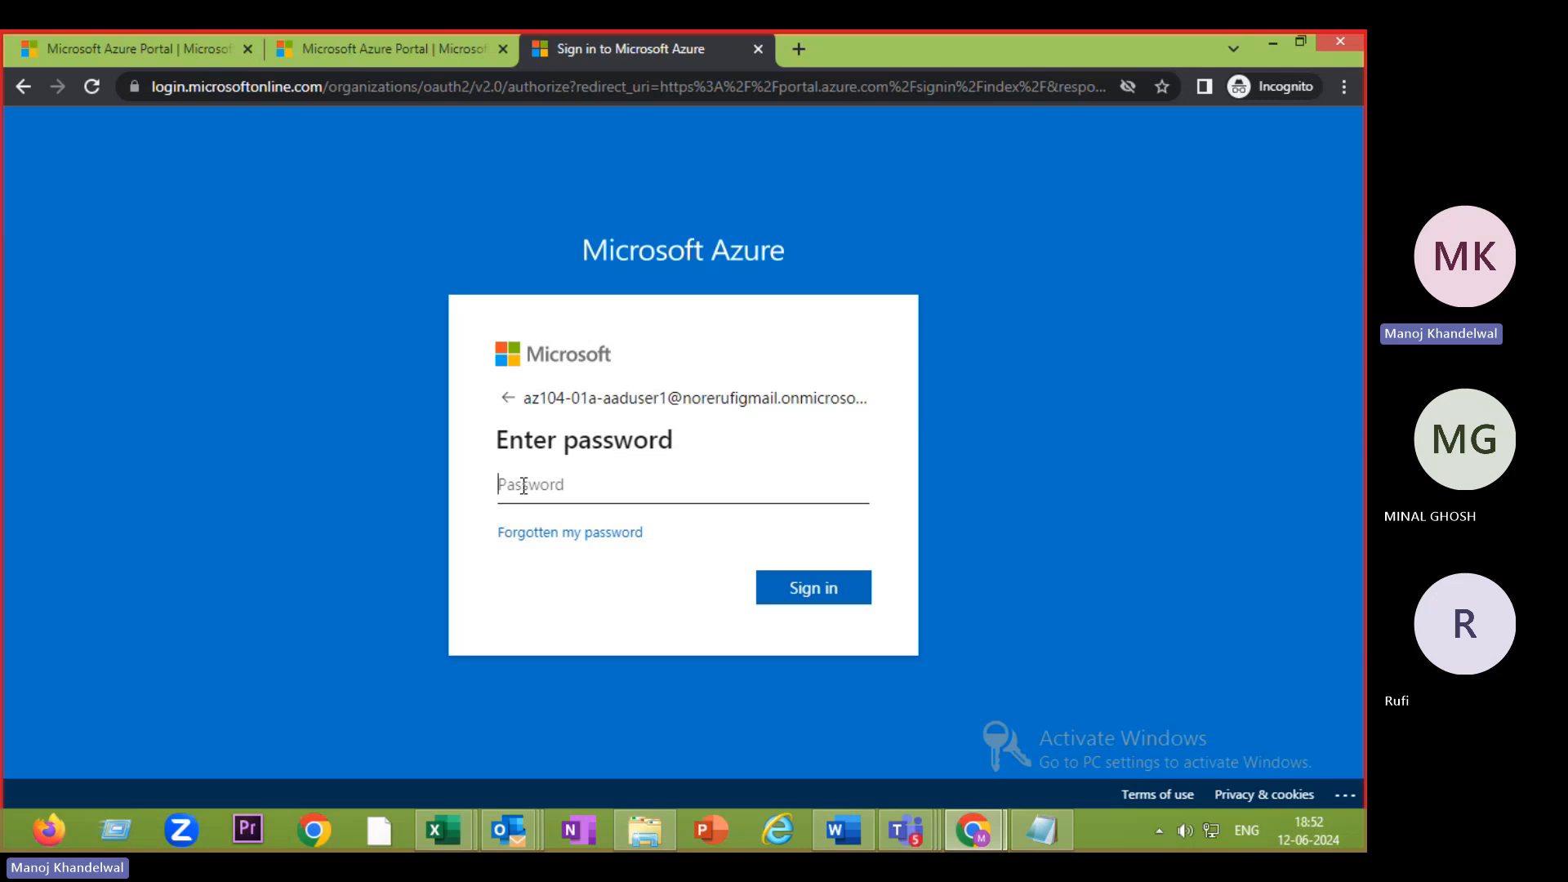
{"action": "type", "text": "•••••••"}
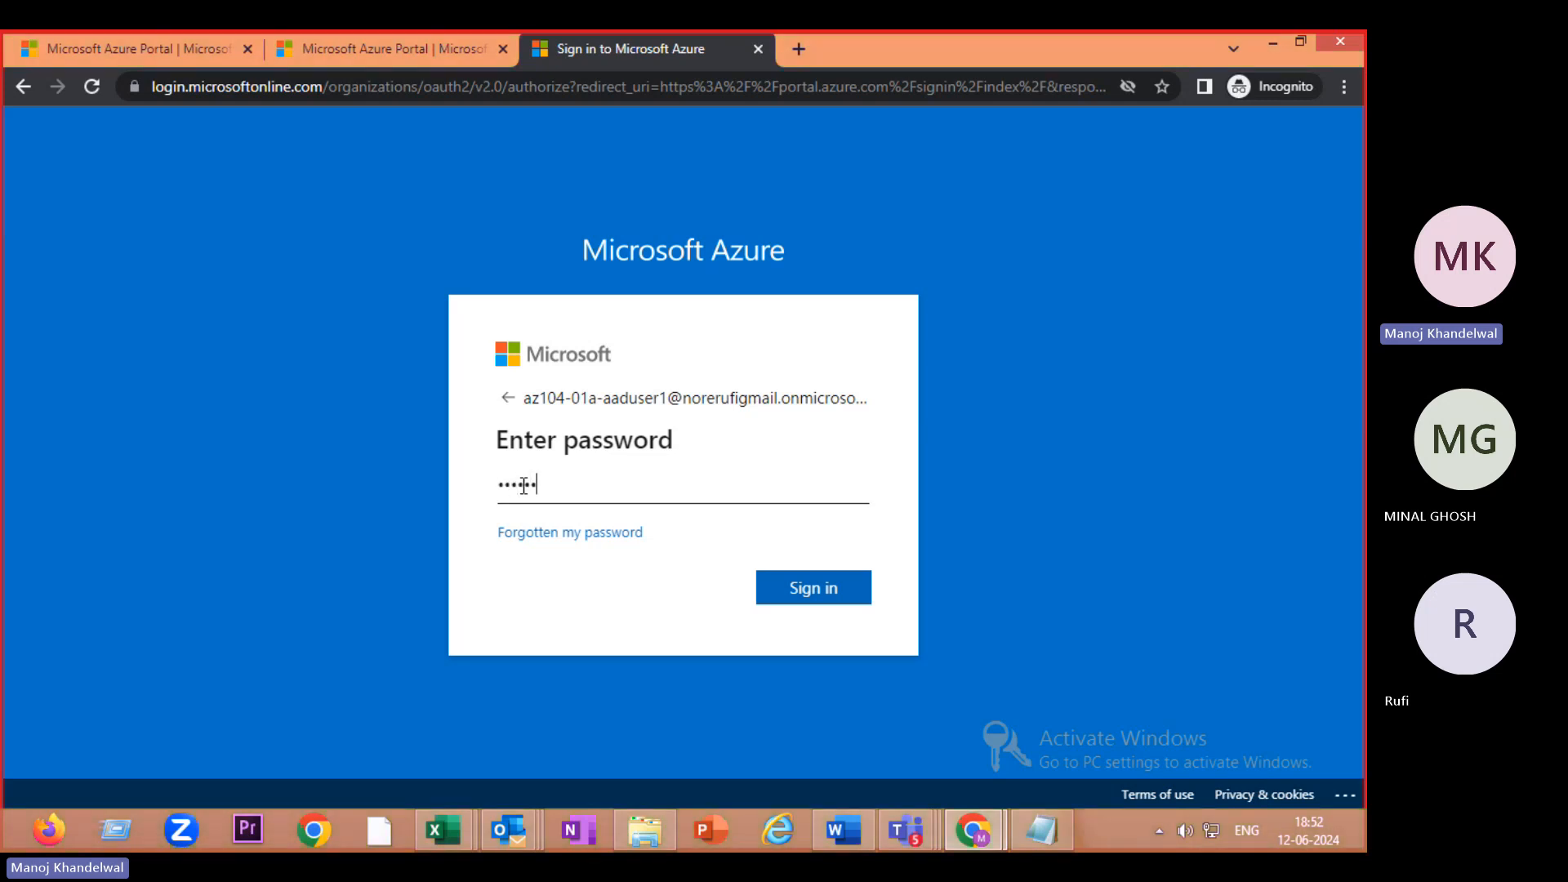
{"action": "type", "text": "••••••"}
{"action": "left_click", "coordinate": [820, 588]}
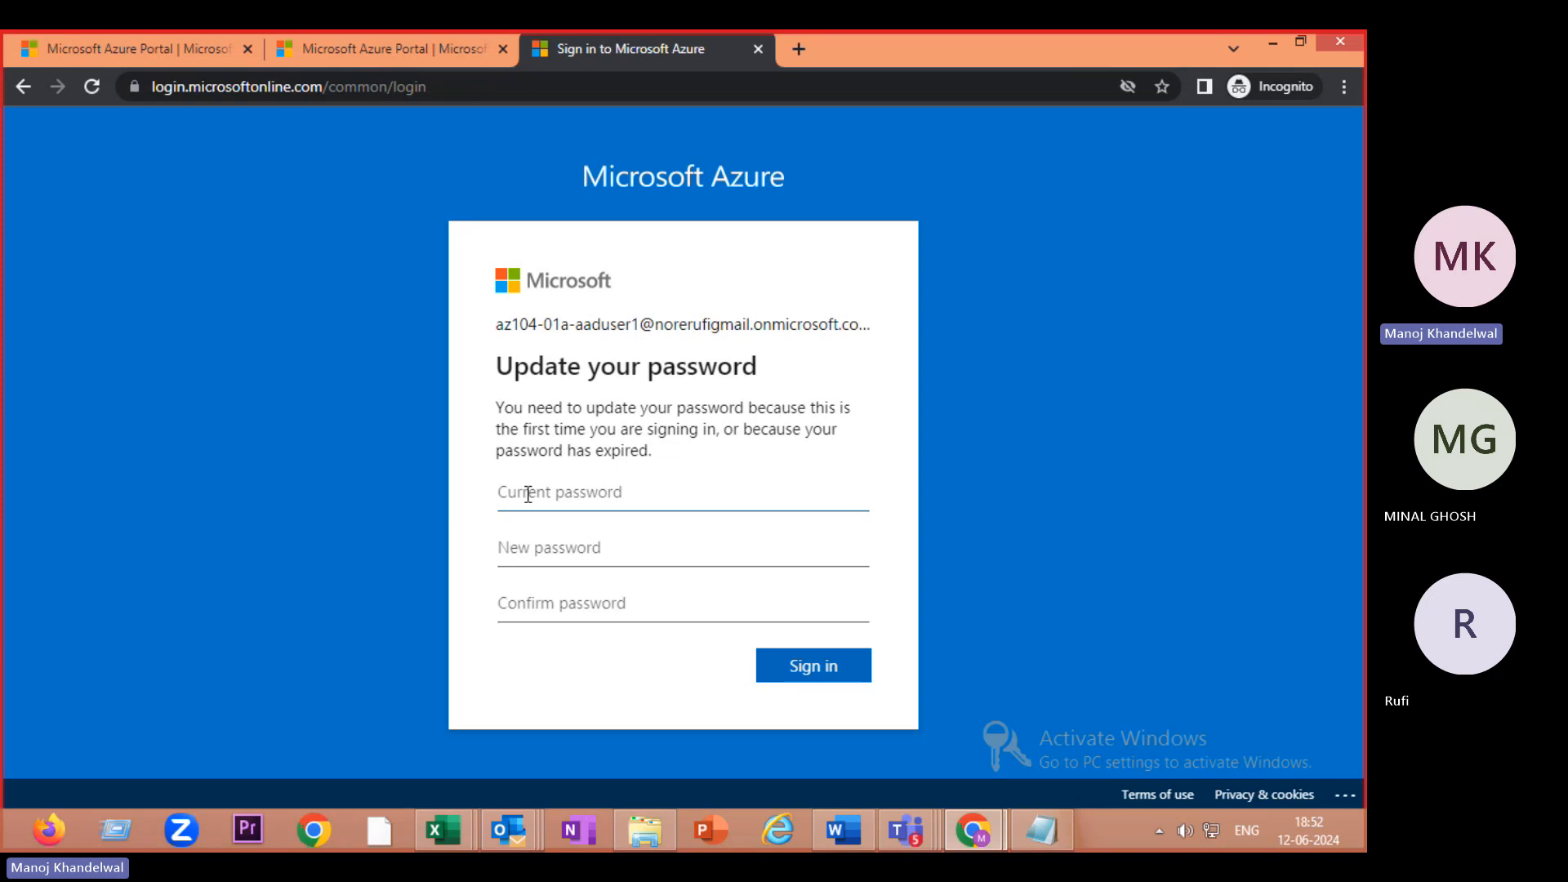
- Enter the temporary password, then the new password twice, and submit the change
{"action": "type", "text": "•••"}
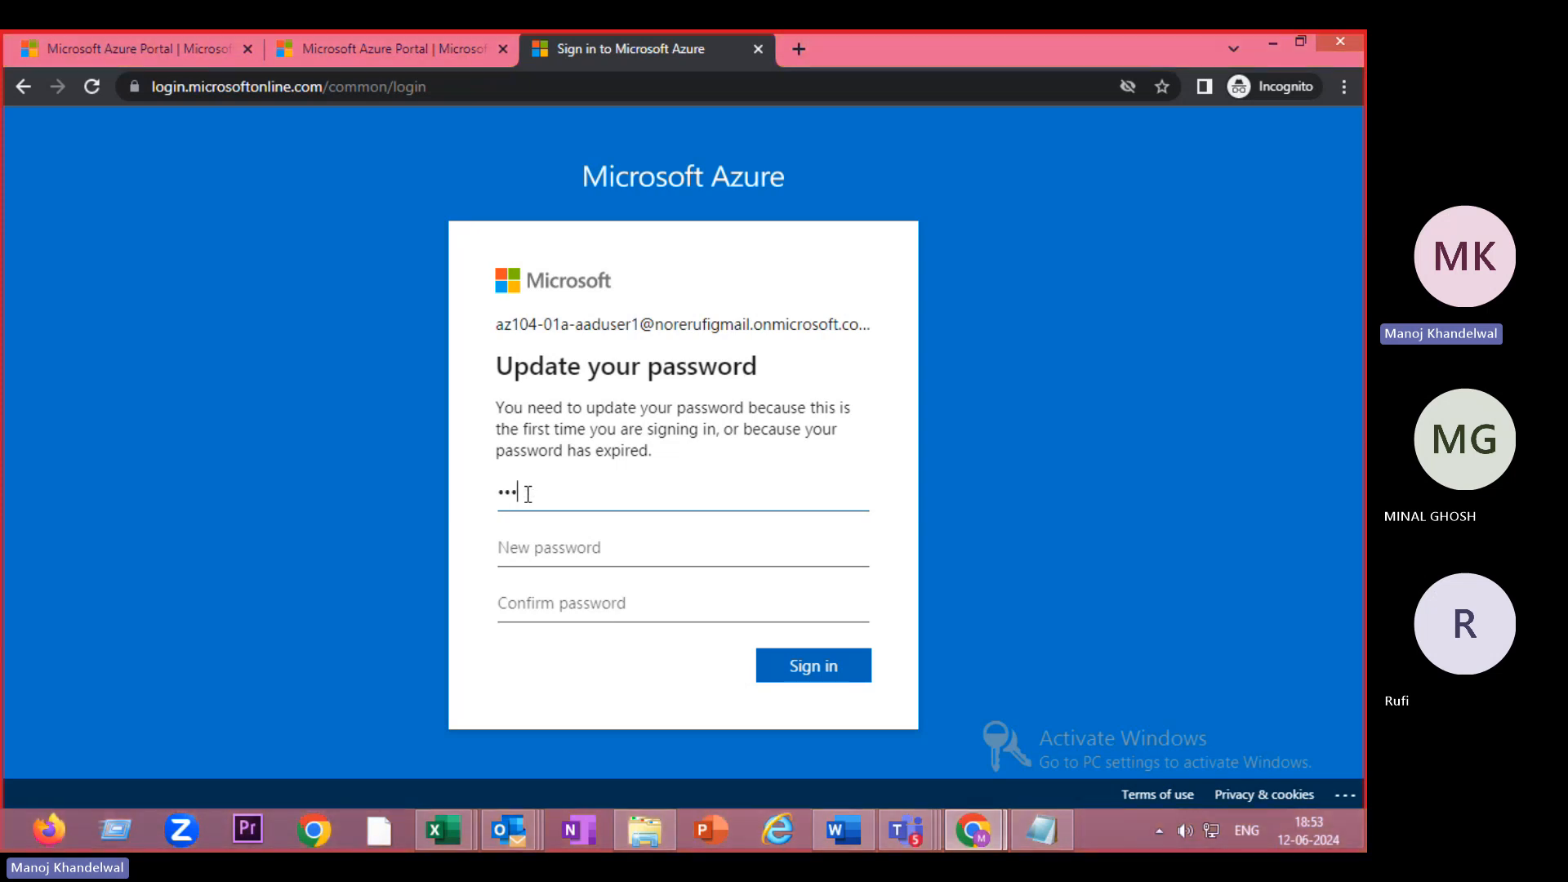
{"action": "type", "text": "•••••••••"}
{"action": "left_click", "coordinate": [558, 547]}
{"action": "type", "text": "•••"}
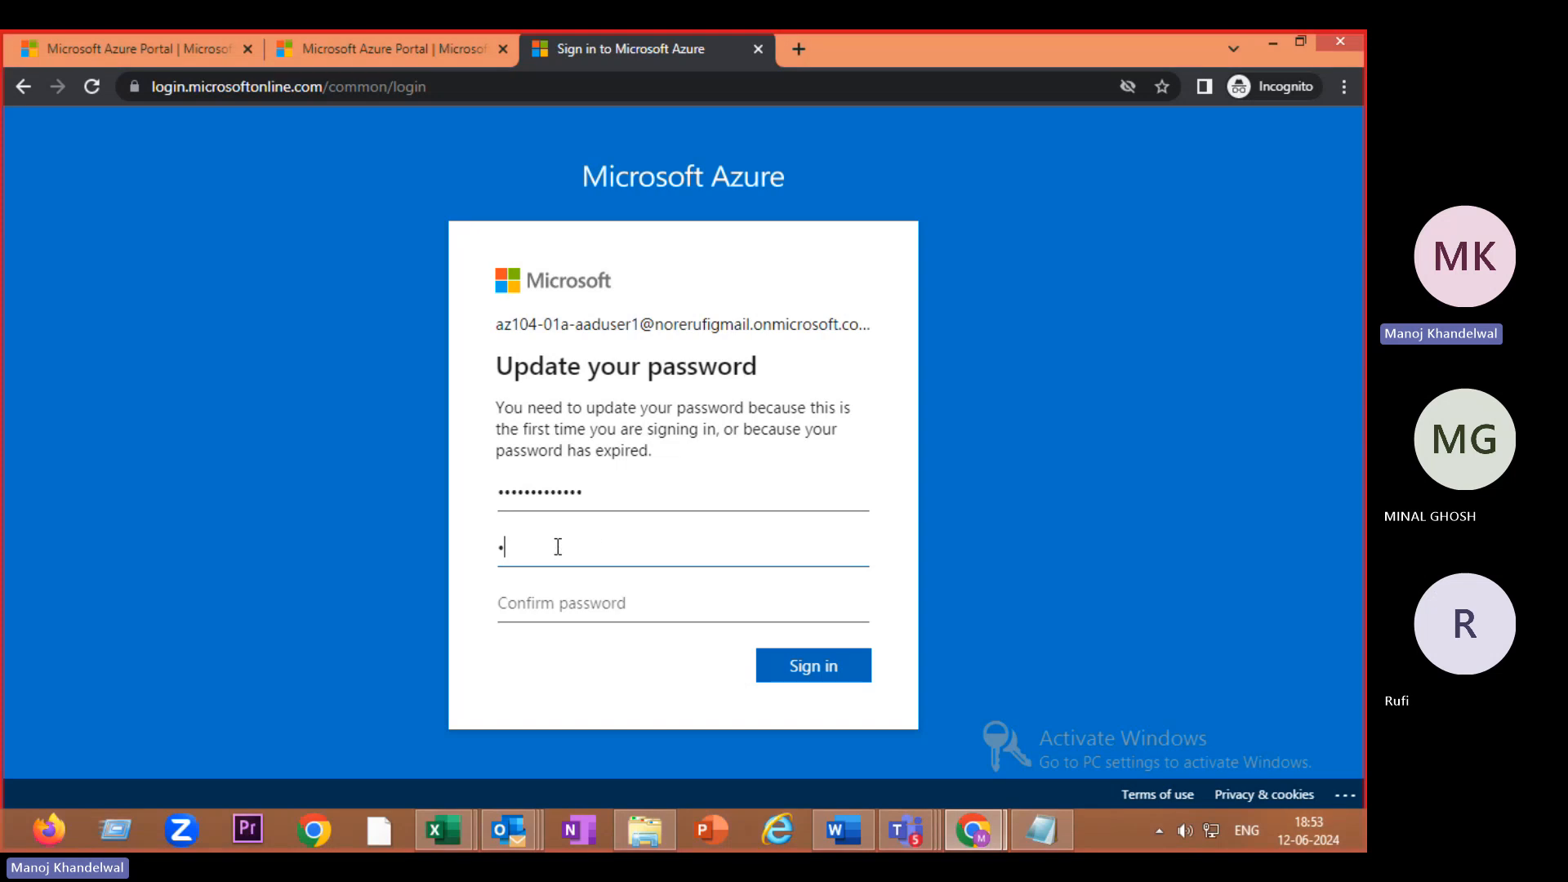
{"action": "type", "text": "•••••••••••"}
{"action": "left_click", "coordinate": [579, 607]}
{"action": "type", "text": "••••"}
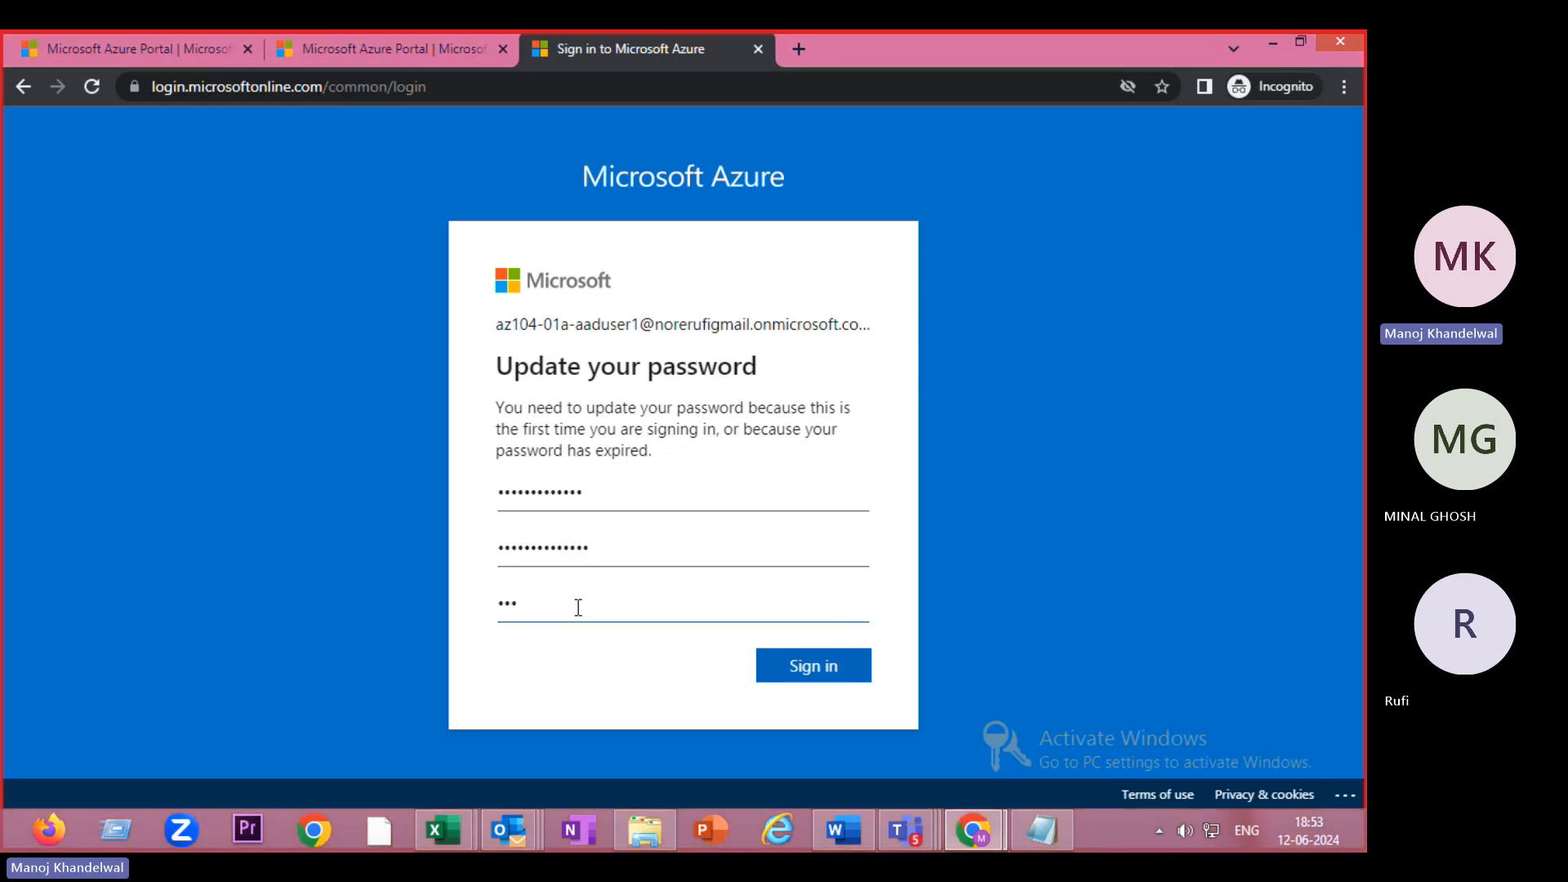
{"action": "type", "text": "••••••••••"}
{"action": "left_click", "coordinate": [835, 663]}
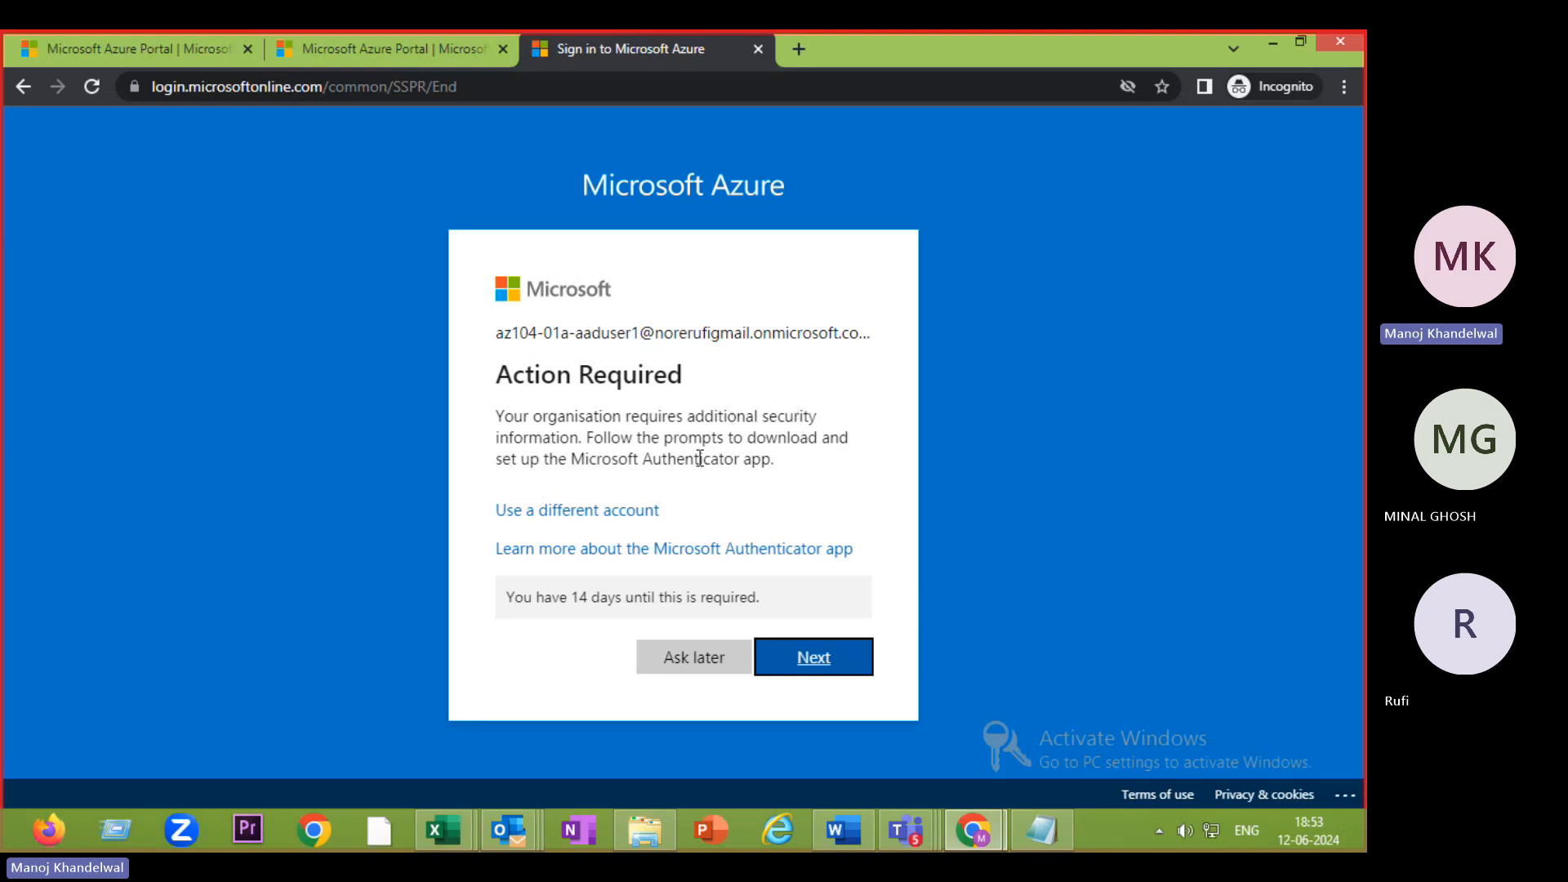
- Choose Ask later for security info and answer the Stay signed in prompt
{"action": "left_click", "coordinate": [678, 663]}
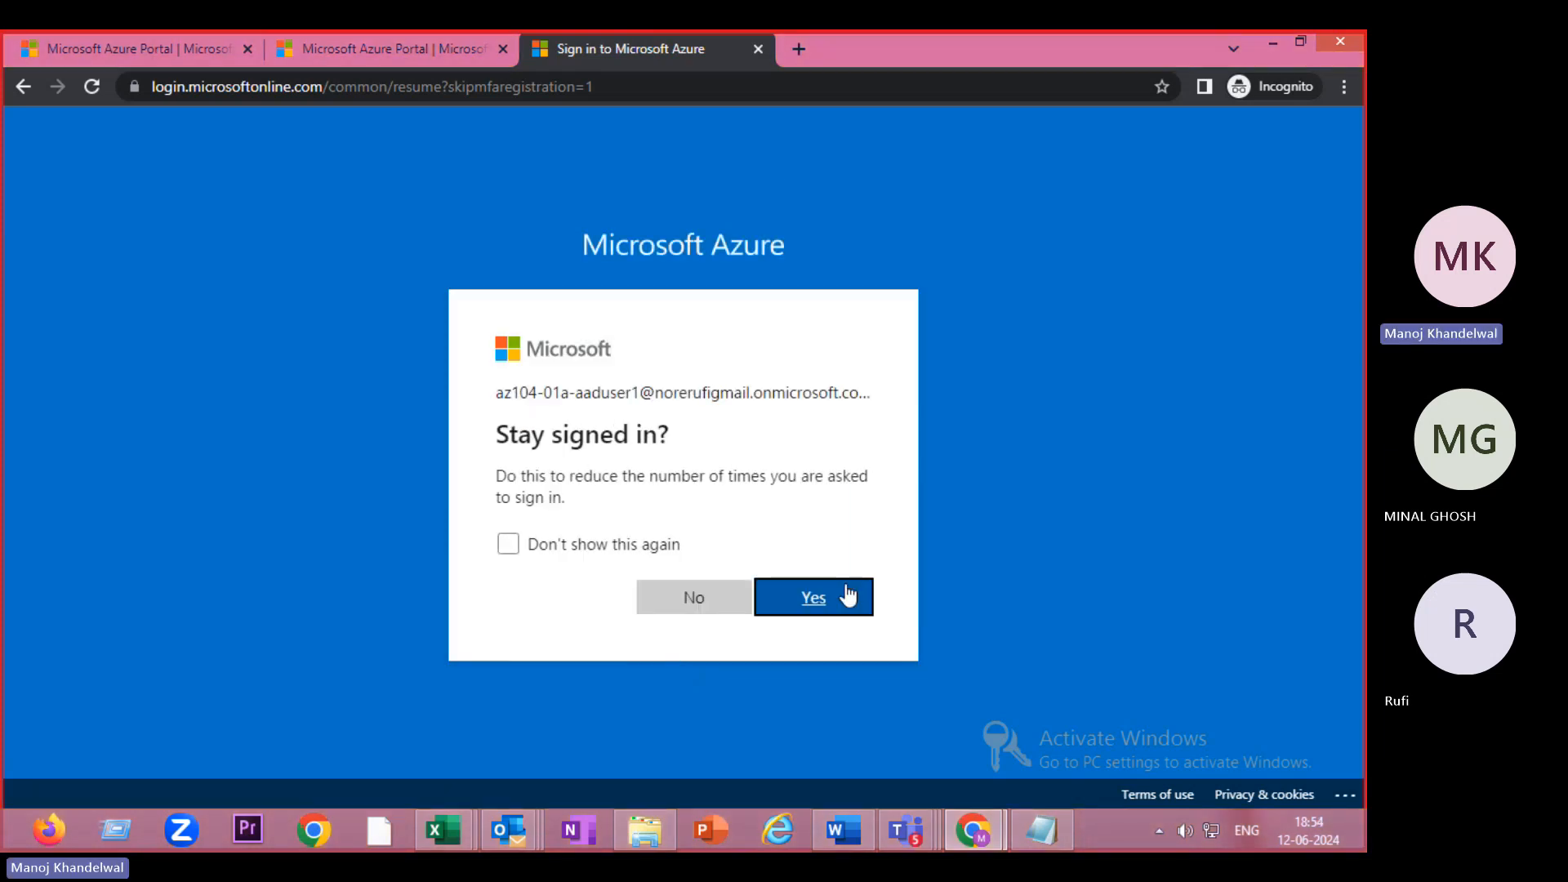
{"action": "left_click", "coordinate": [695, 608]}
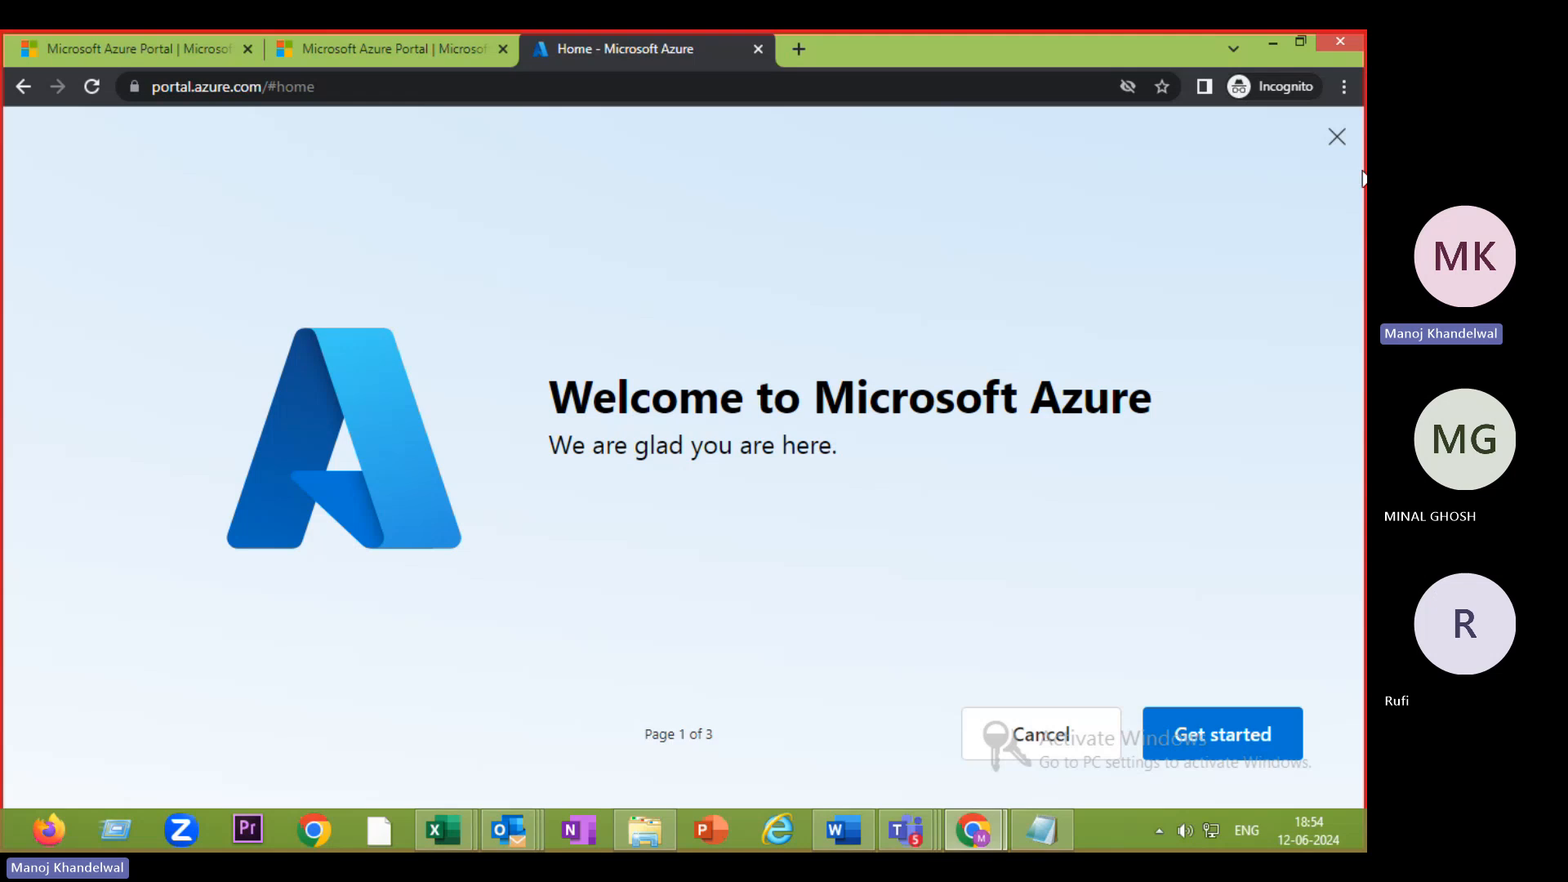
{"action": "left_click", "coordinate": [1052, 744]}
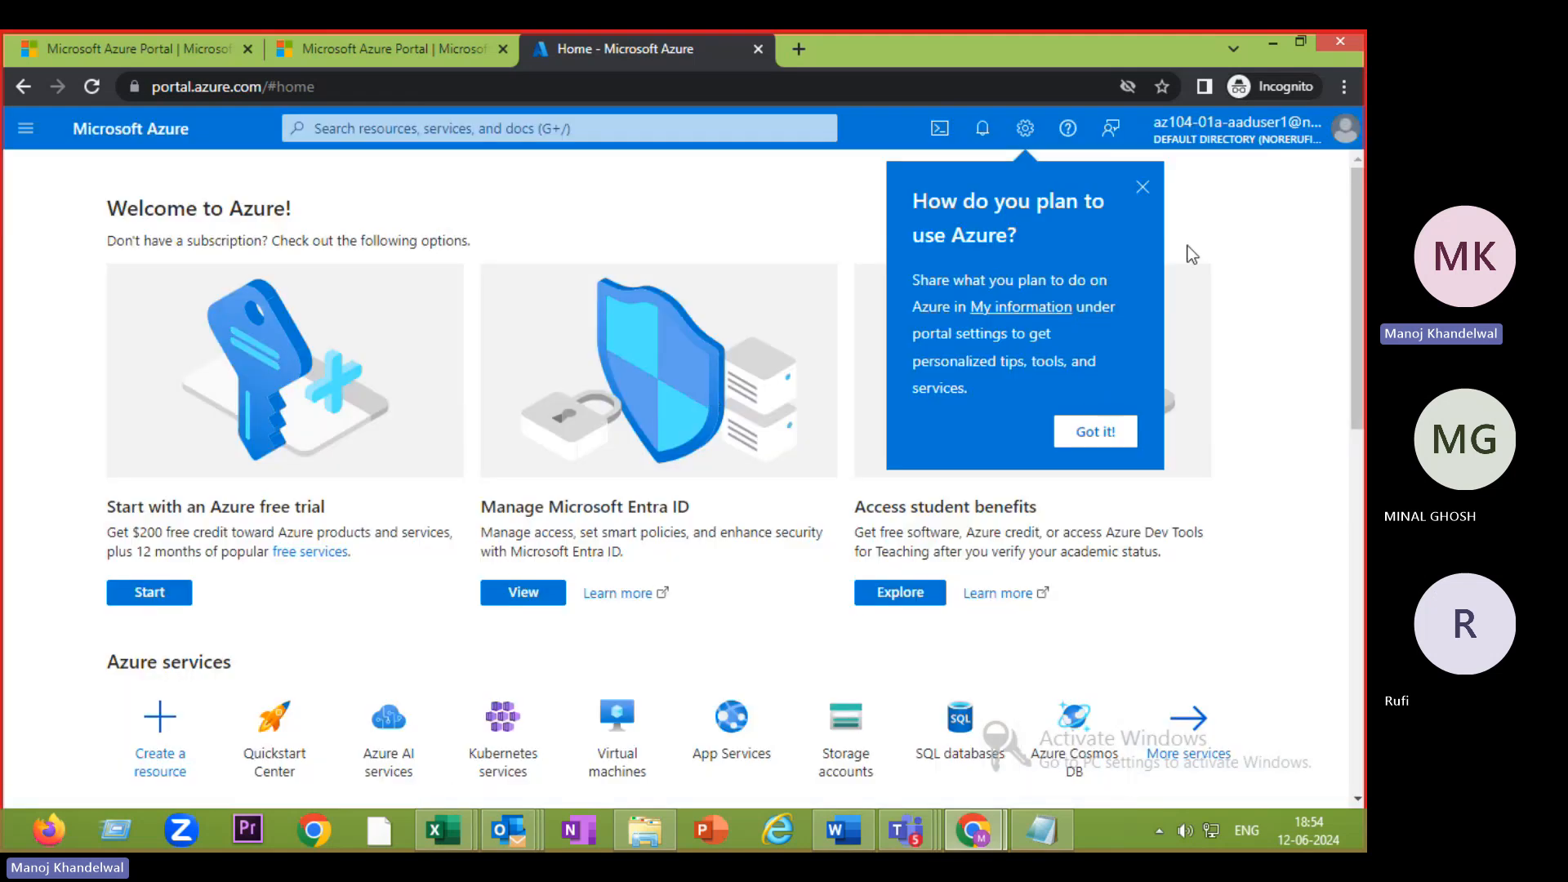
{"action": "left_click", "coordinate": [1144, 188]}
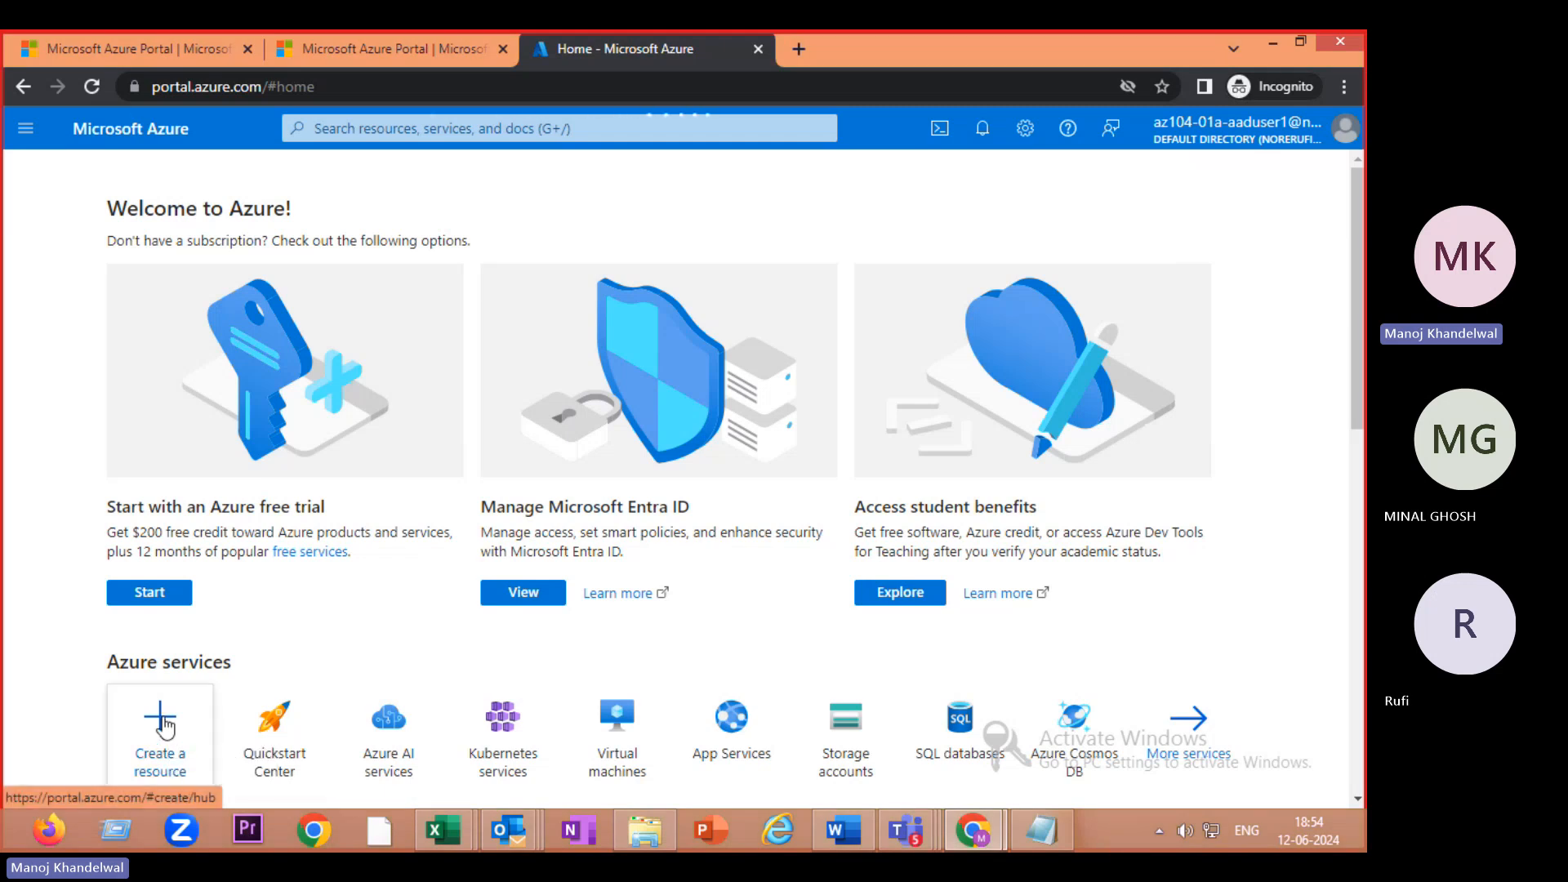
{"action": "left_click", "coordinate": [157, 745]}
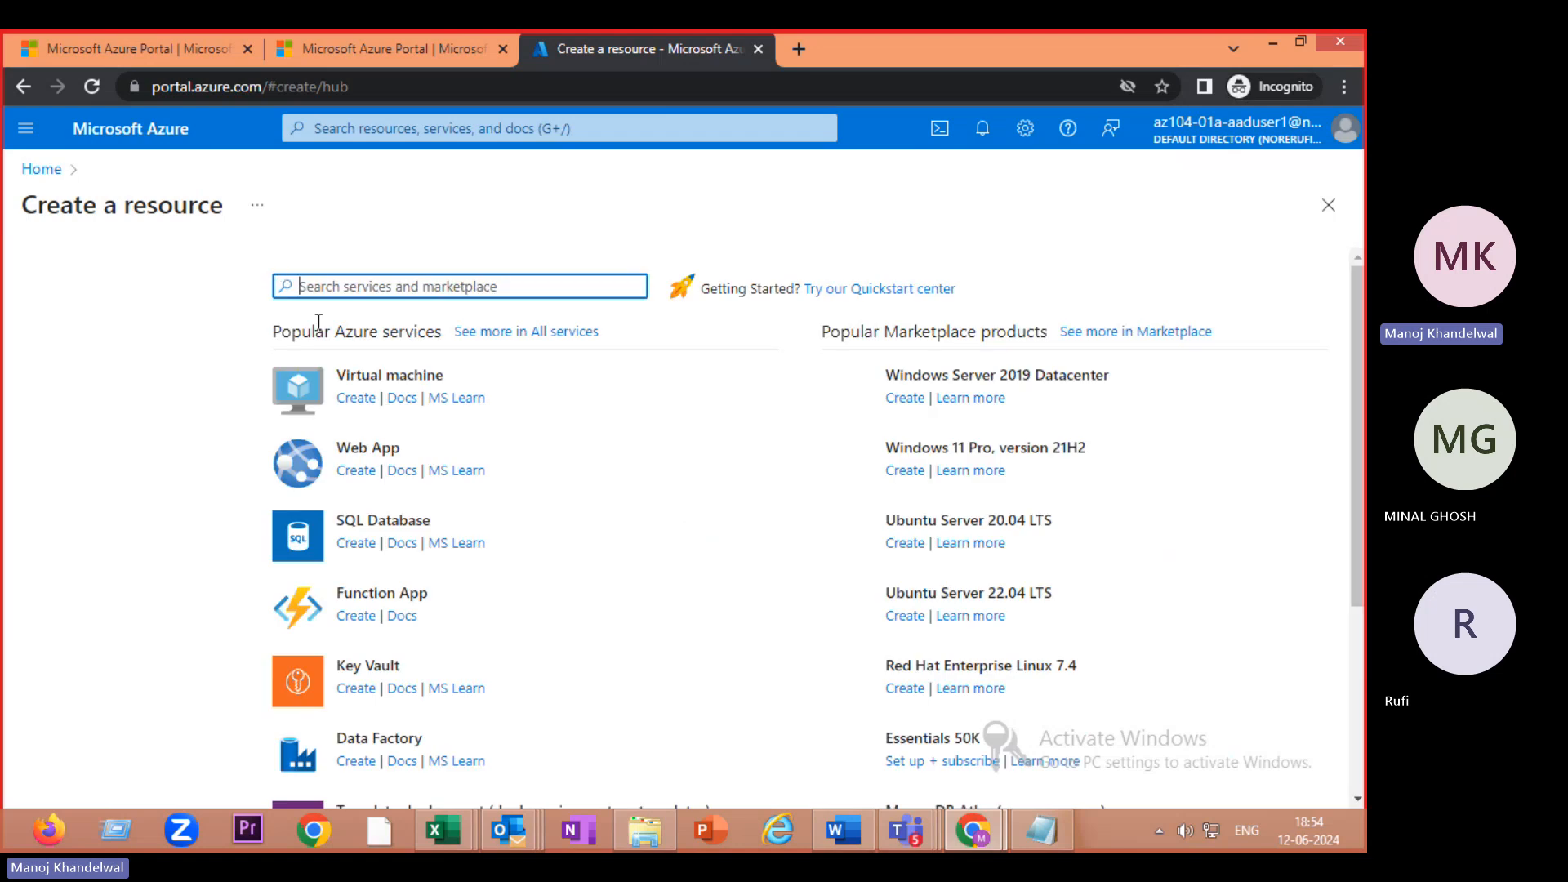
{"action": "left_click", "coordinate": [411, 371]}
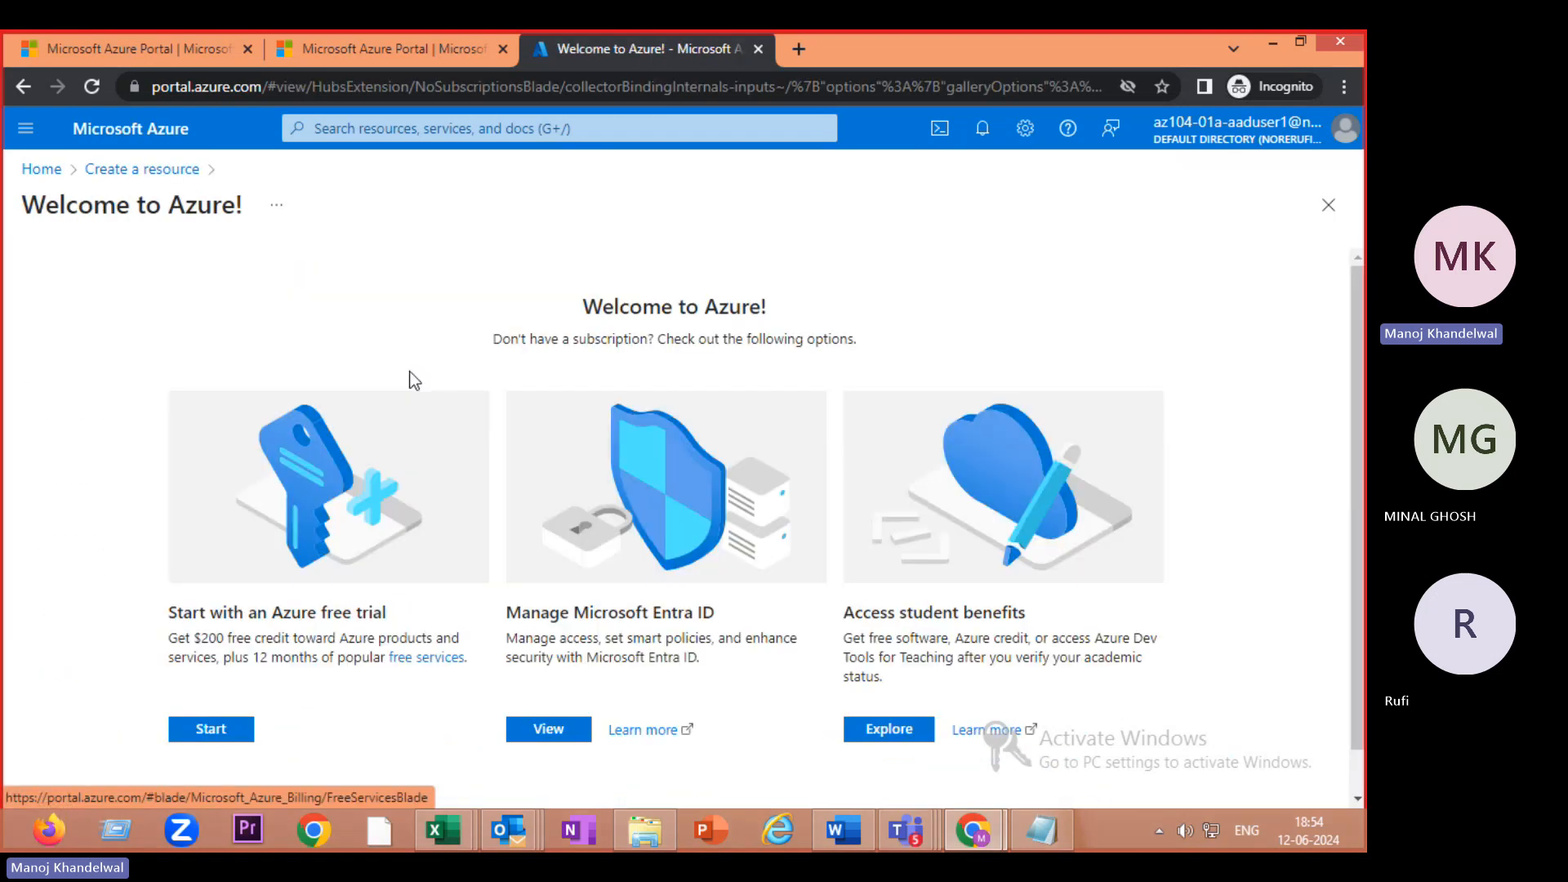
{"action": "scroll", "coordinate": [315, 604], "scroll_direction": "down", "scroll_amount": 1}
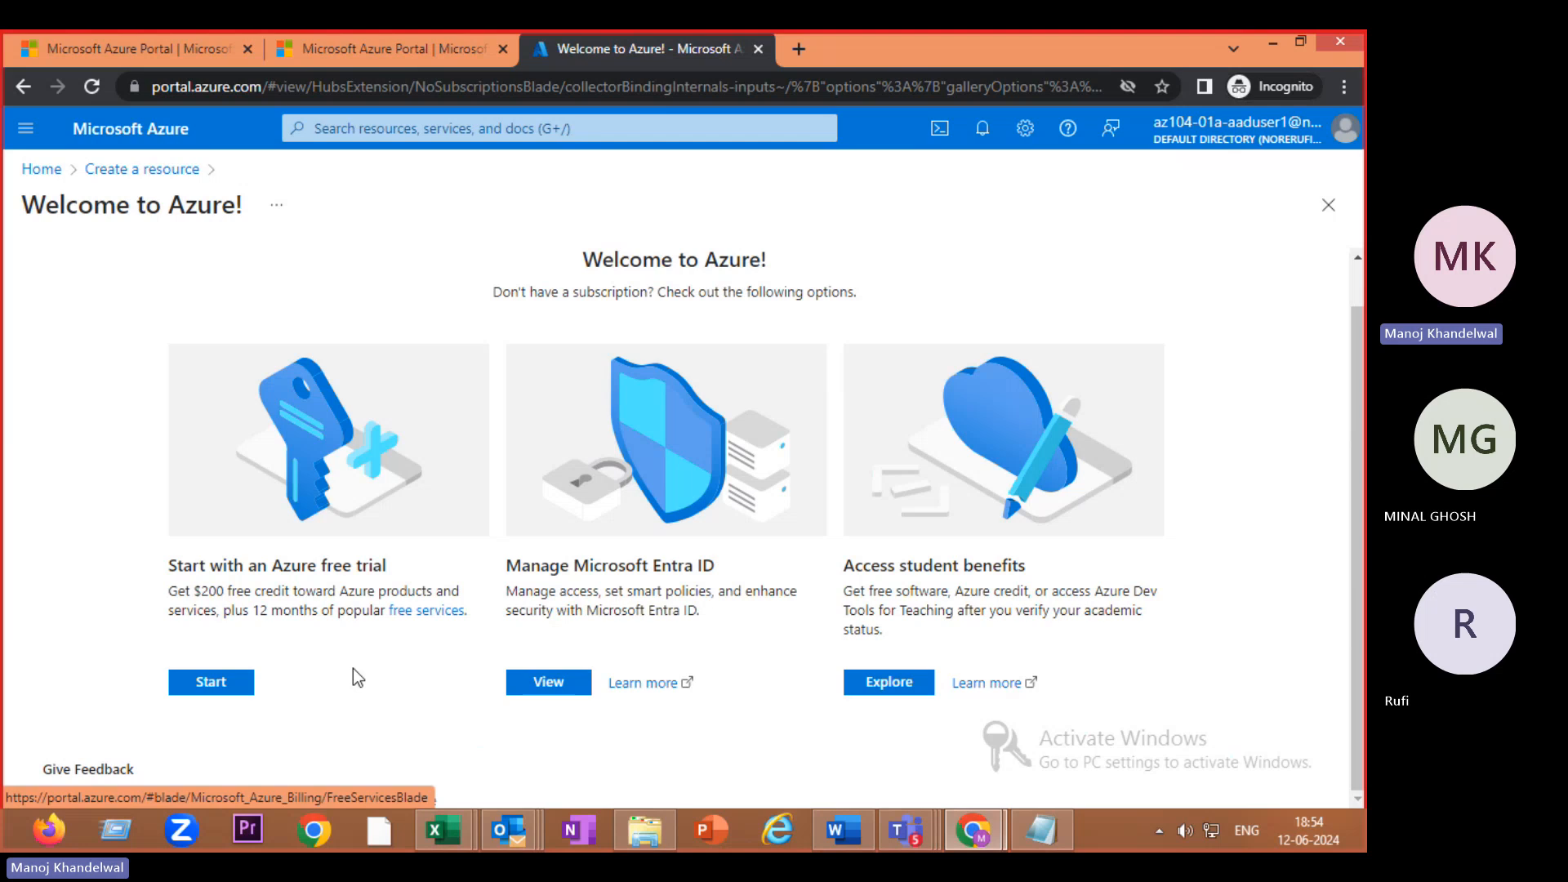
{"action": "scroll", "coordinate": [354, 670], "scroll_direction": "up", "scroll_amount": 1}
- Search 'active di' to open Microsoft Entra ID's Default Directory, then bring Teams forward
{"action": "left_click", "coordinate": [474, 131]}
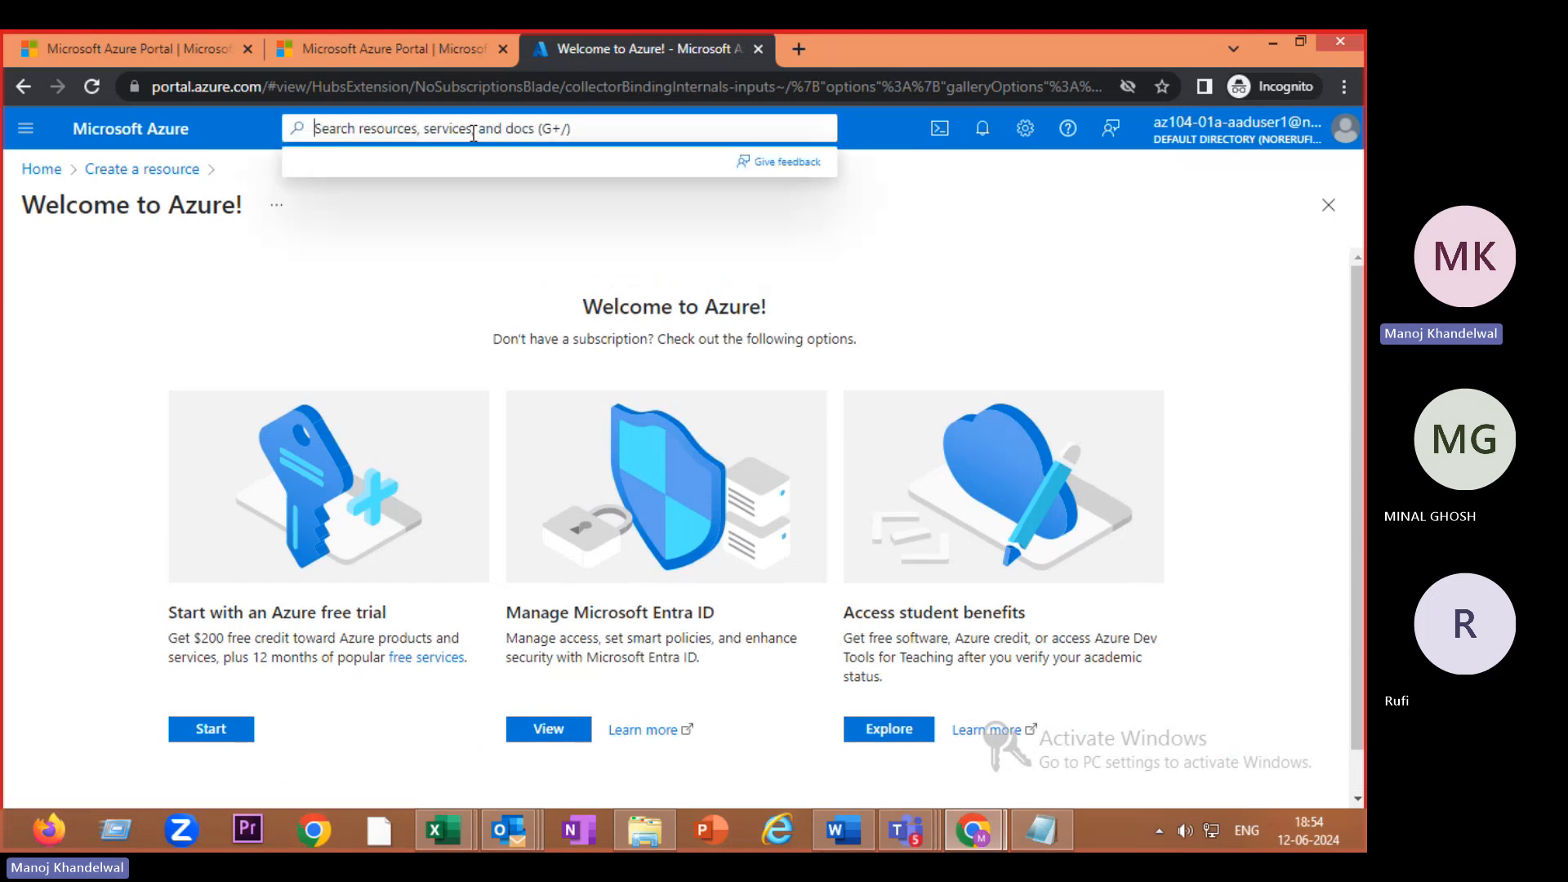
{"action": "type", "text": "a"}
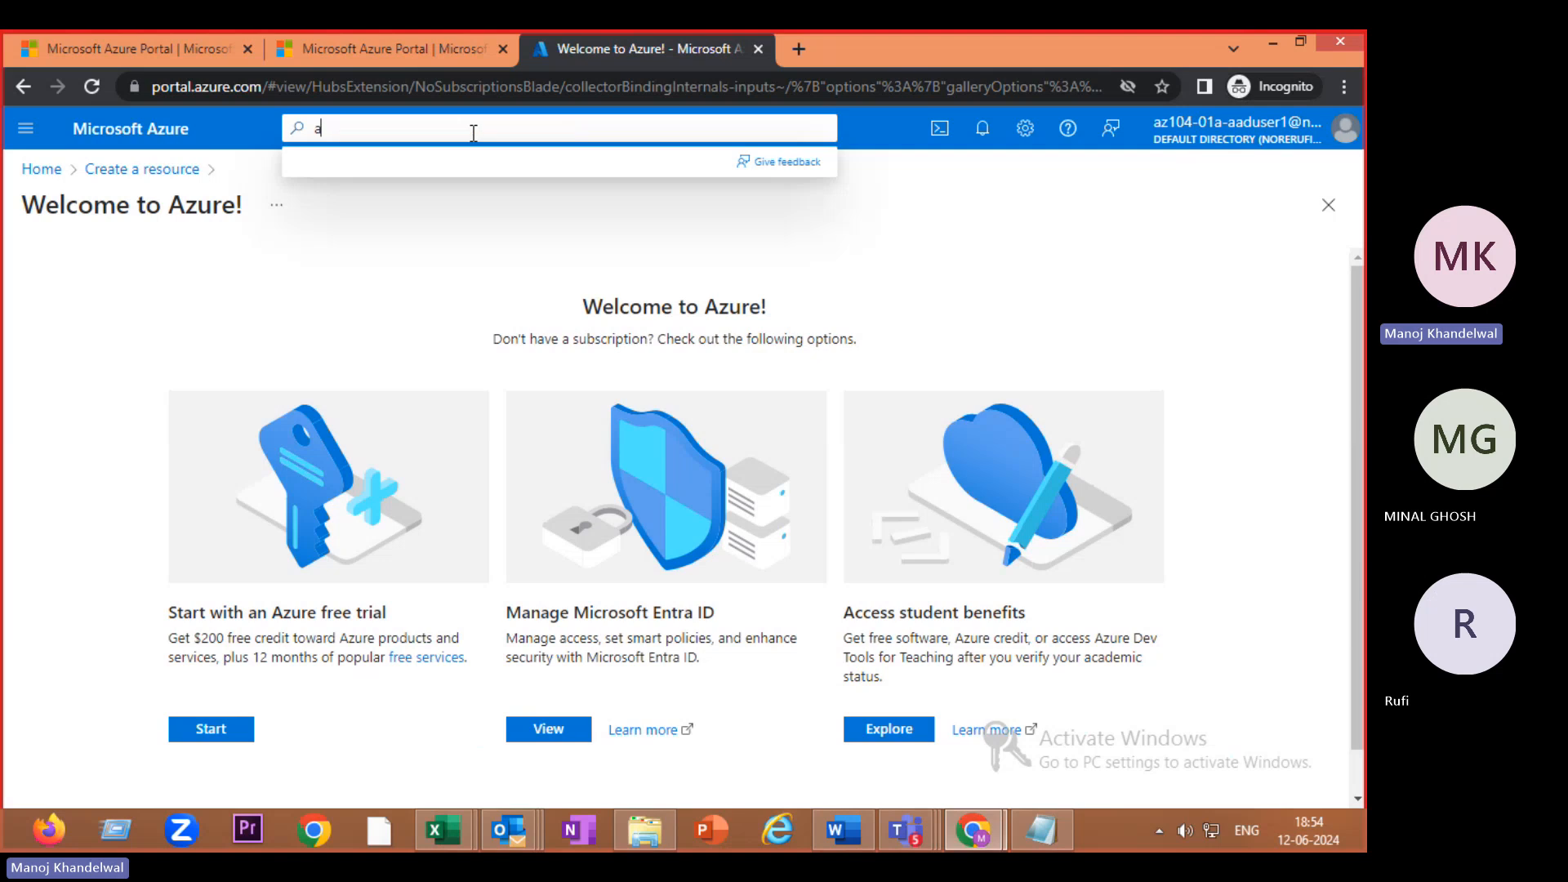
{"action": "type", "text": "ctiv"}
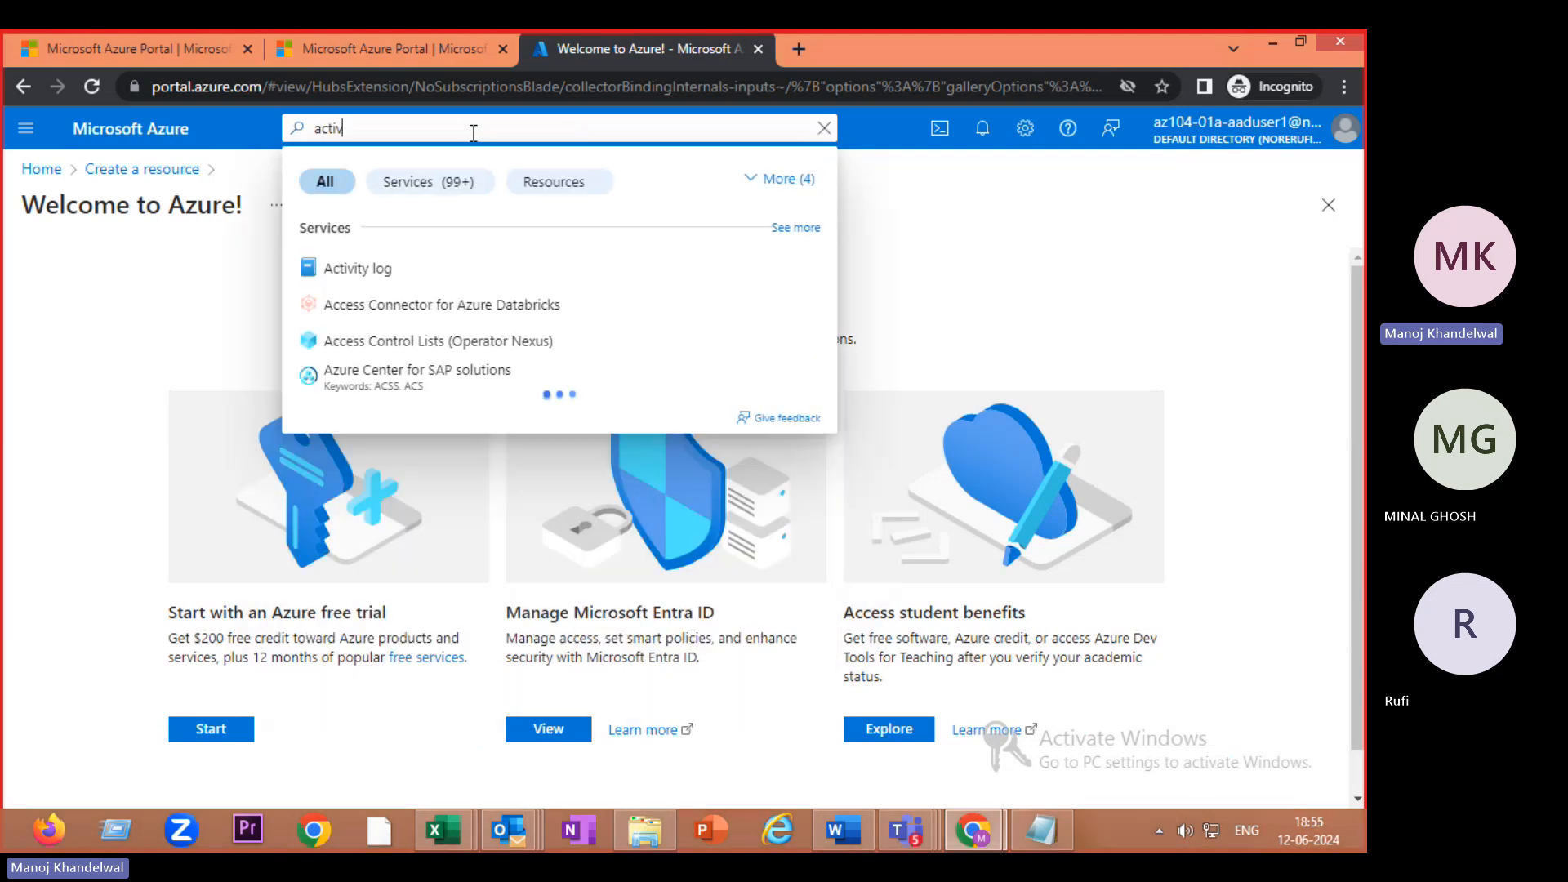
{"action": "type", "text": "e di"}
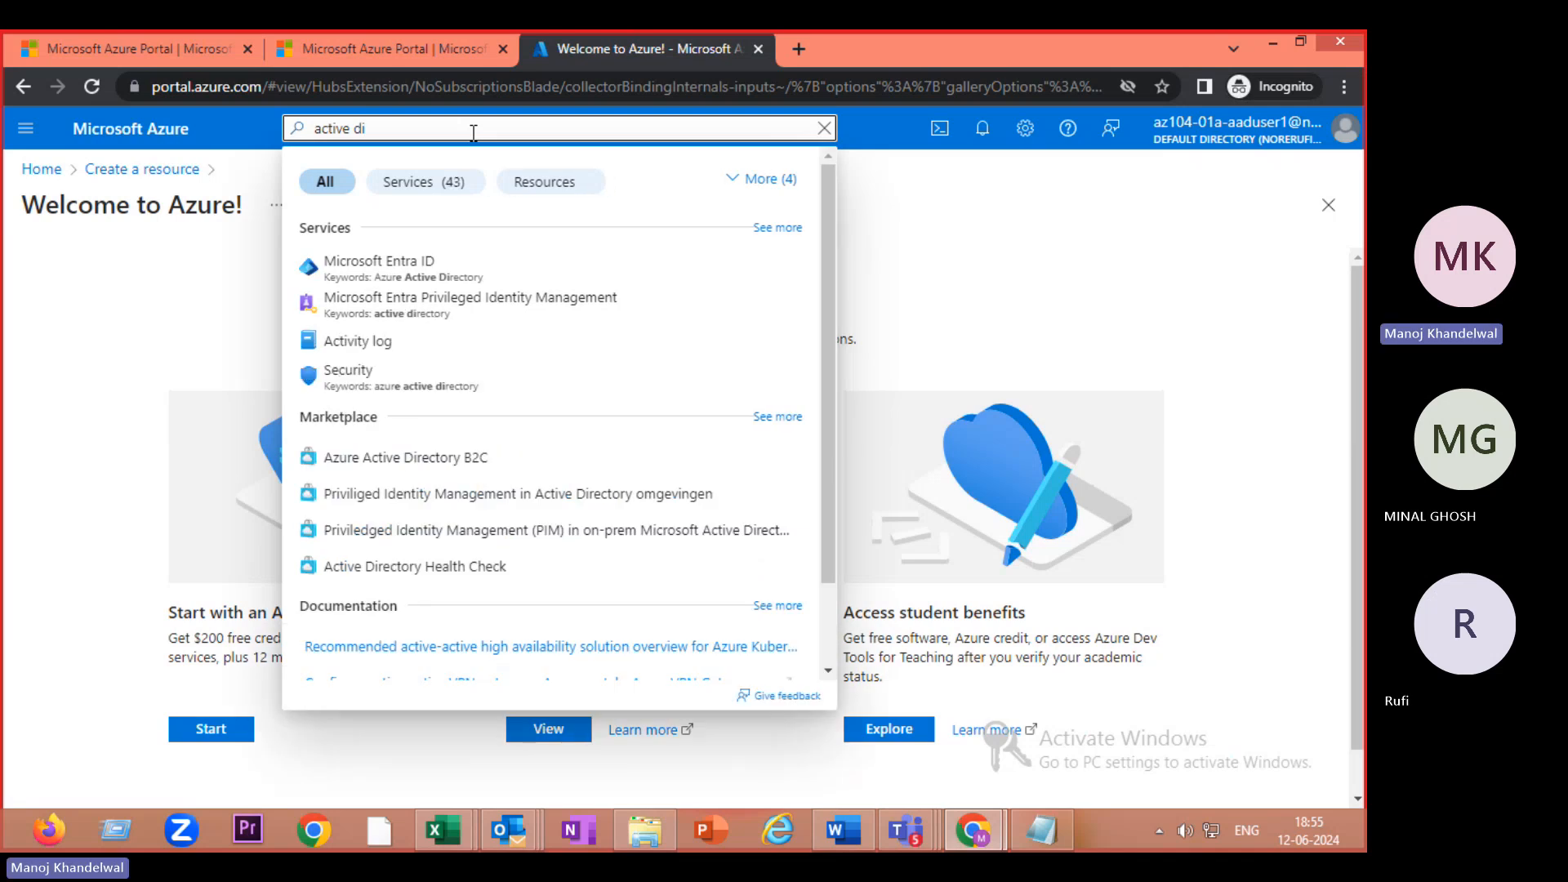
{"action": "left_click", "coordinate": [412, 264]}
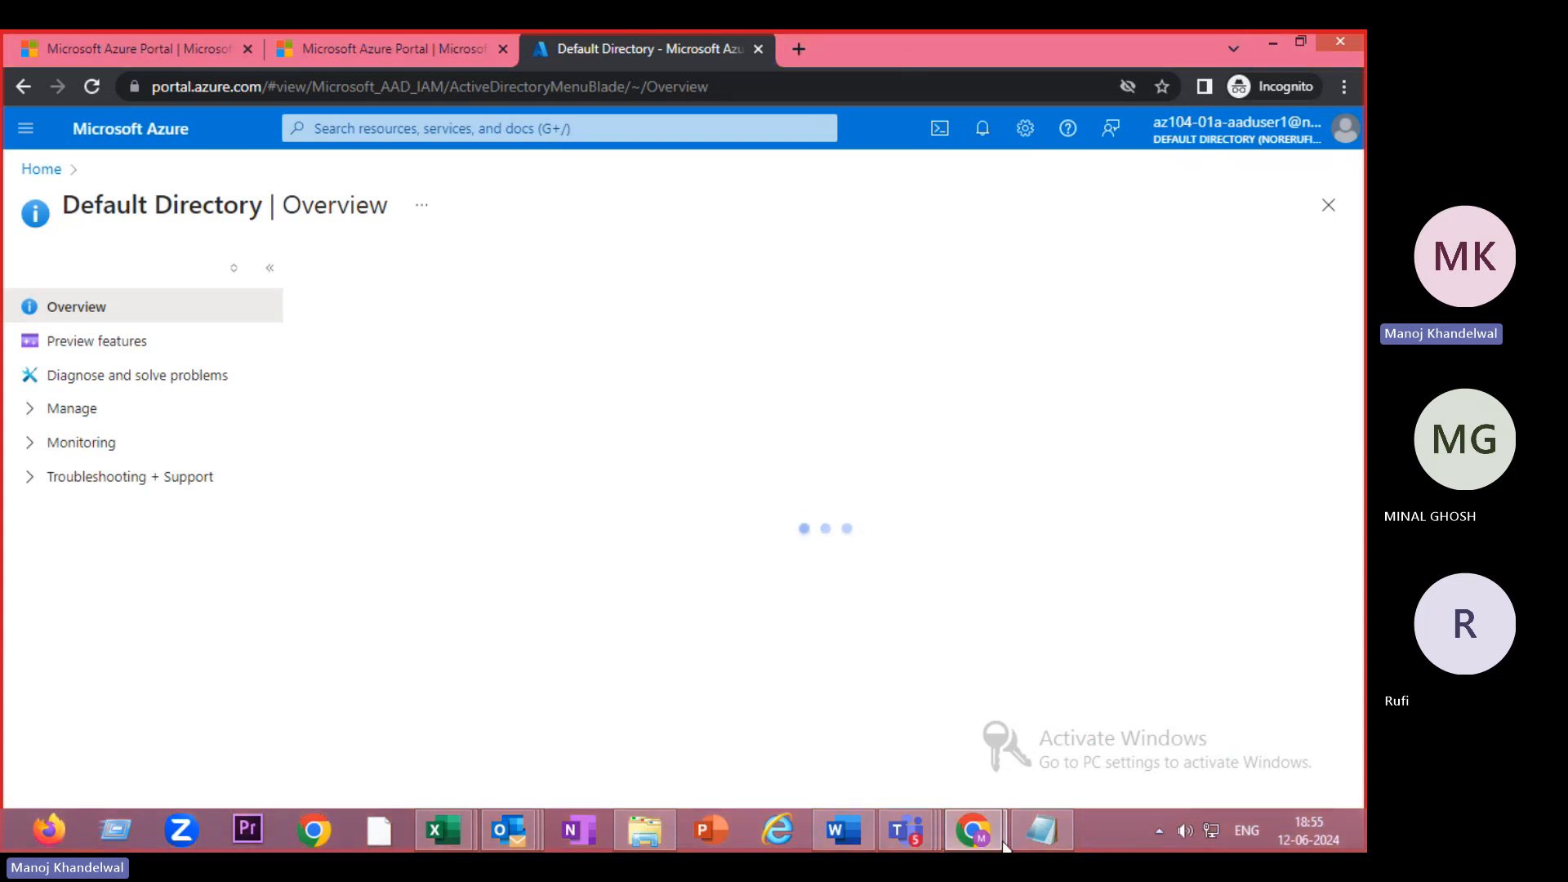
{"action": "mouse_move", "coordinate": [906, 831]}
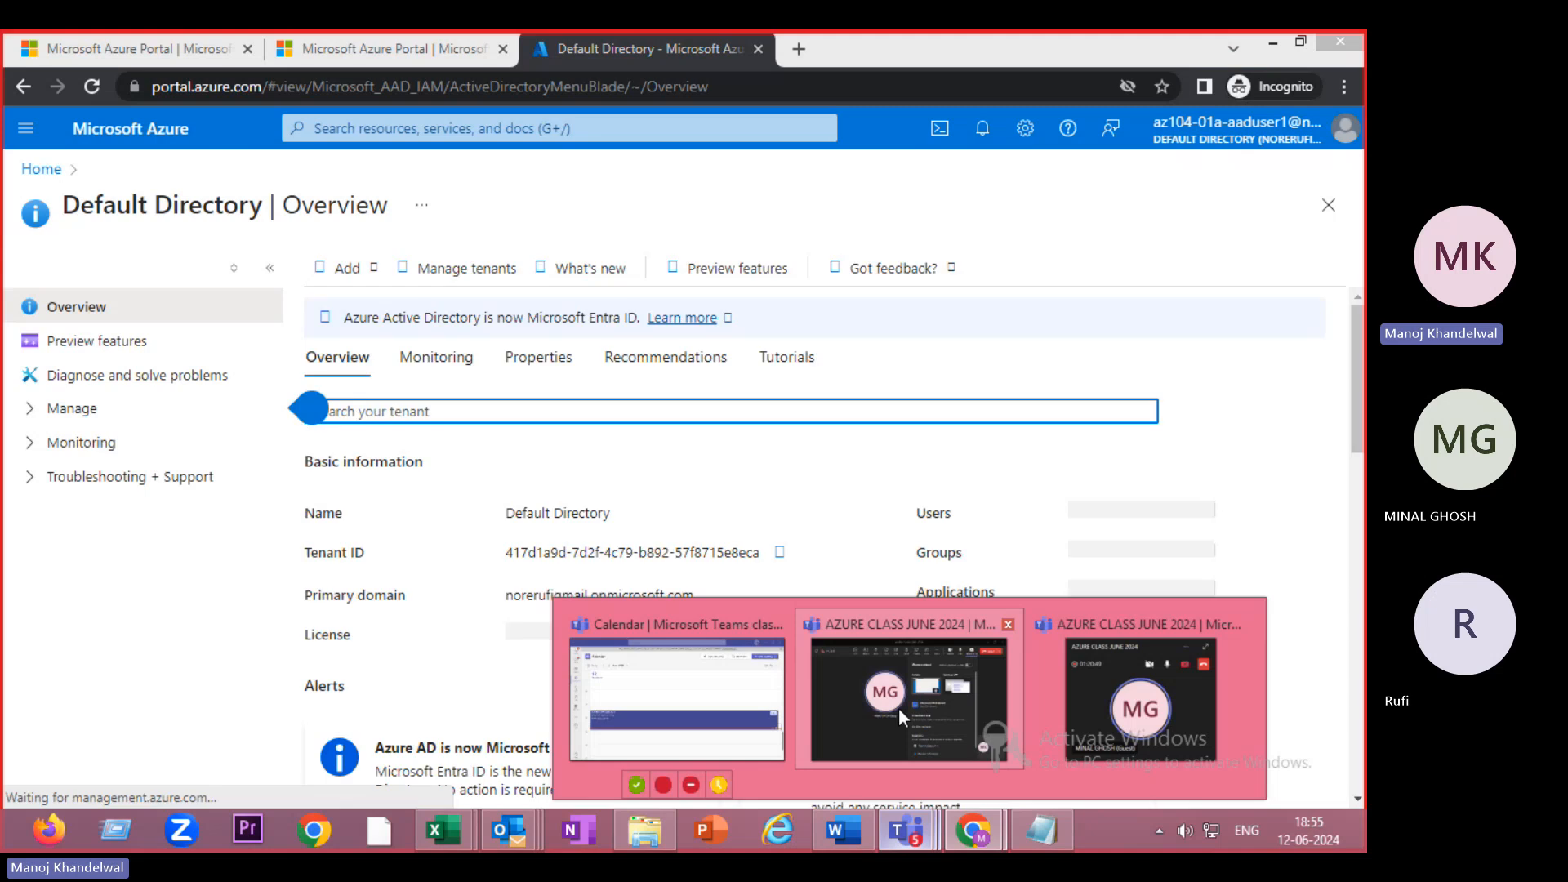
{"action": "left_click", "coordinate": [865, 715]}
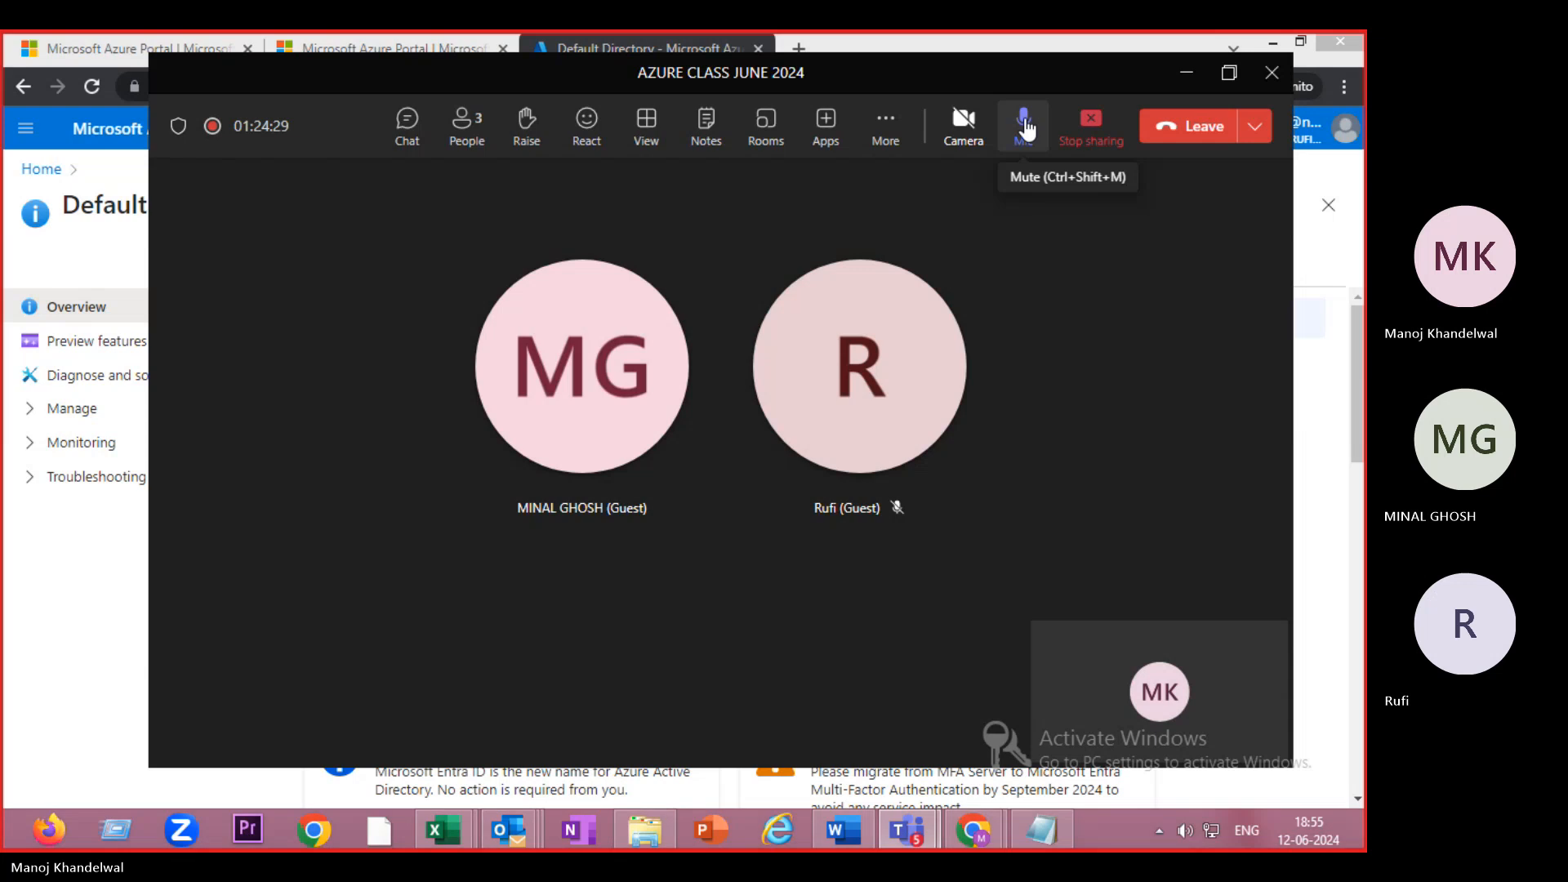
- Mute and unmute the Teams microphone, then minimize the class meeting window
{"action": "left_click", "coordinate": [1026, 128]}
{"action": "left_click", "coordinate": [1026, 128]}
{"action": "left_click", "coordinate": [1026, 129]}
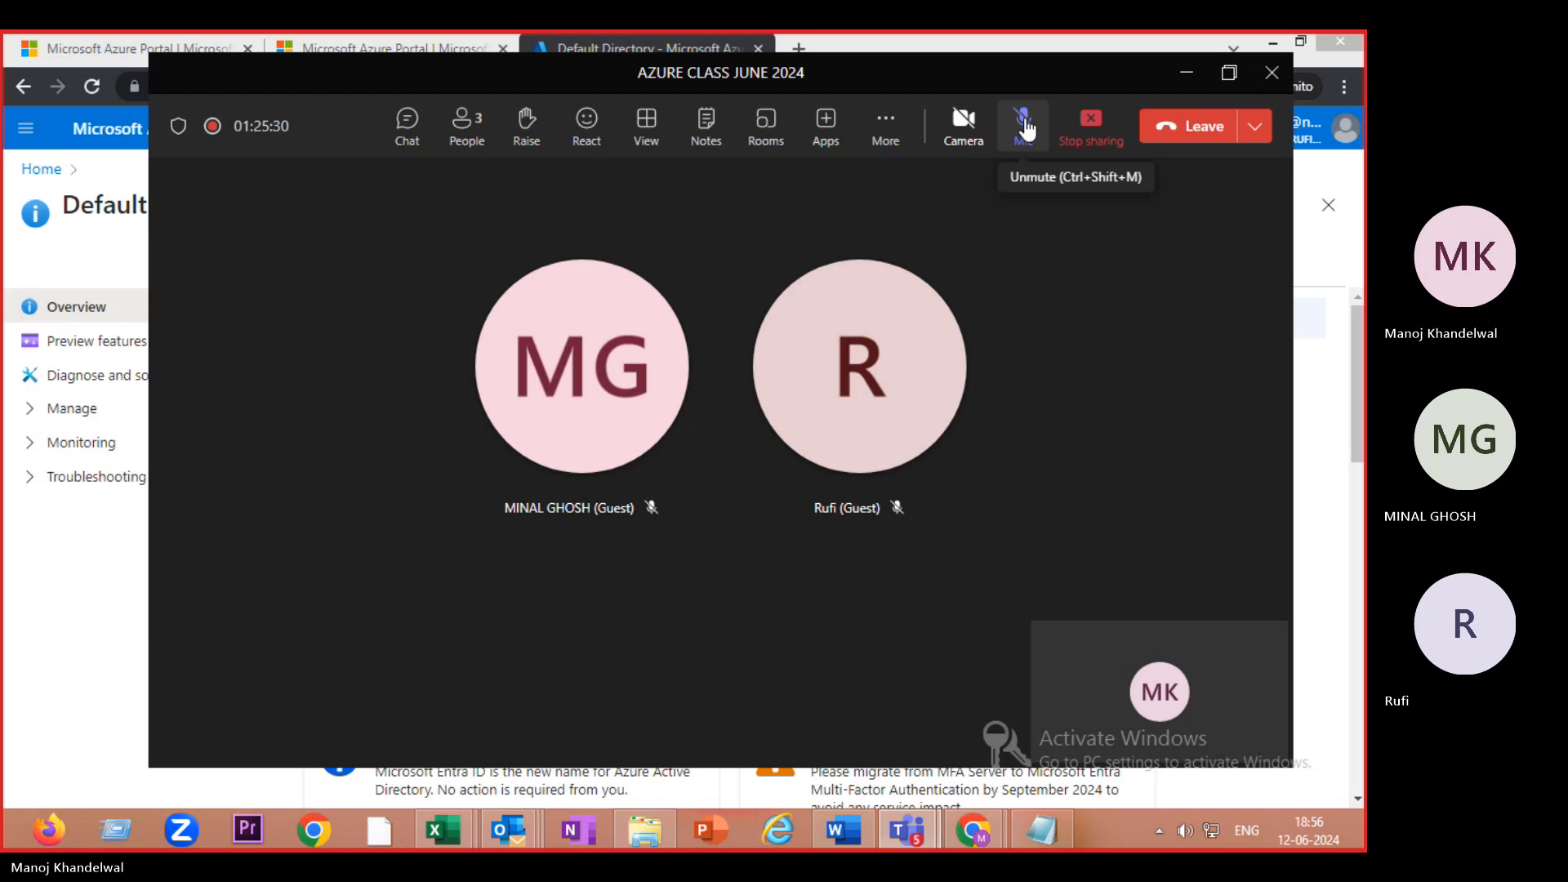
{"action": "left_click", "coordinate": [1024, 127]}
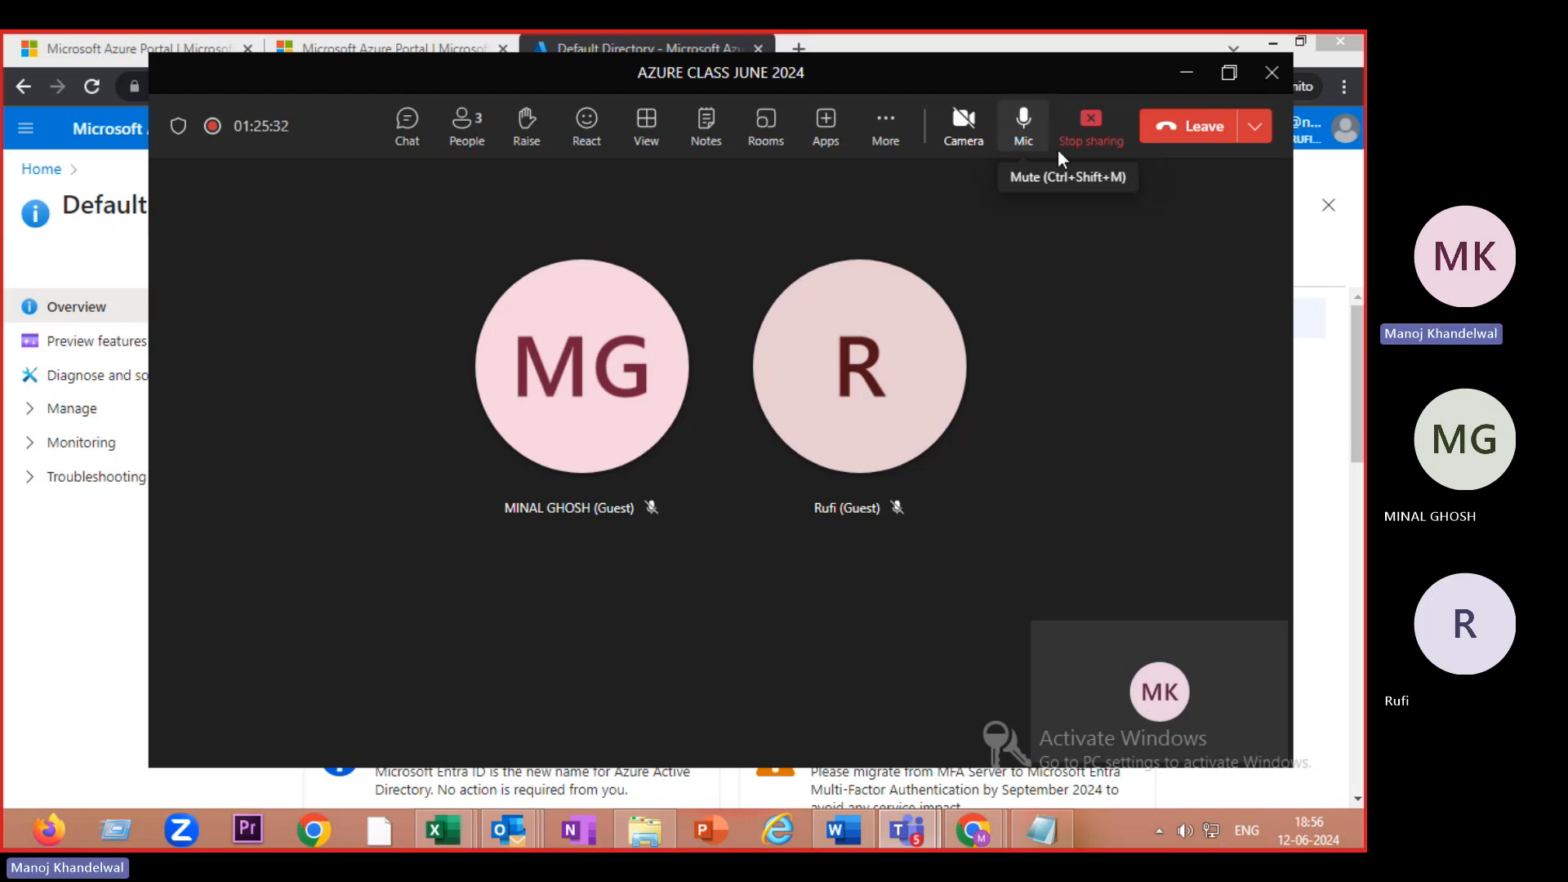
{"action": "left_click", "coordinate": [1188, 71]}
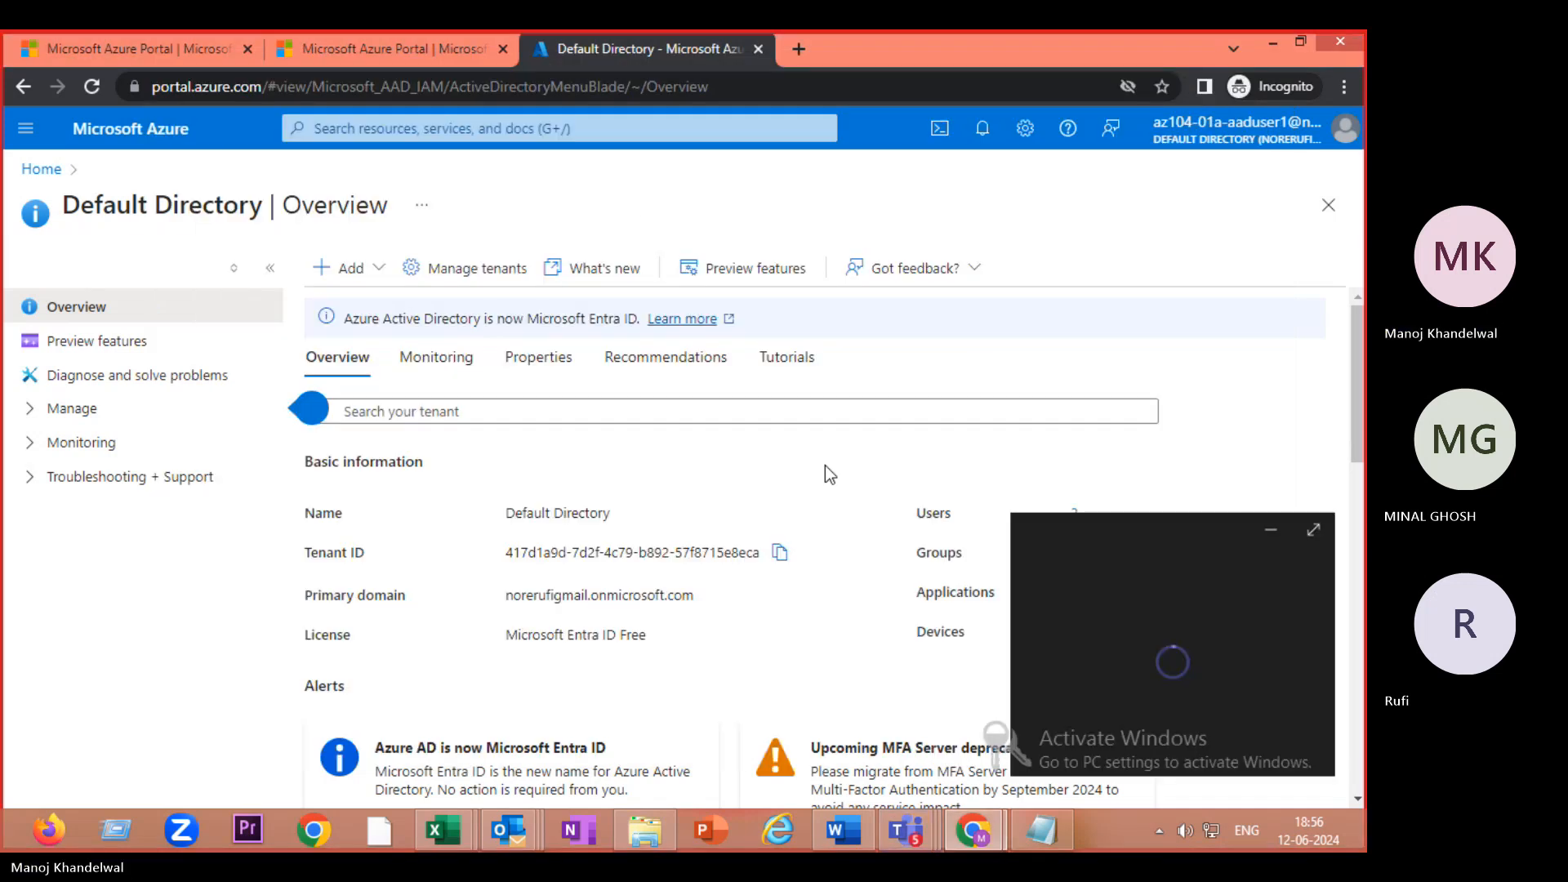
- Dismiss the meeting mini-window and switch to the admin window listing User Administrator
{"action": "left_click", "coordinate": [1271, 532]}
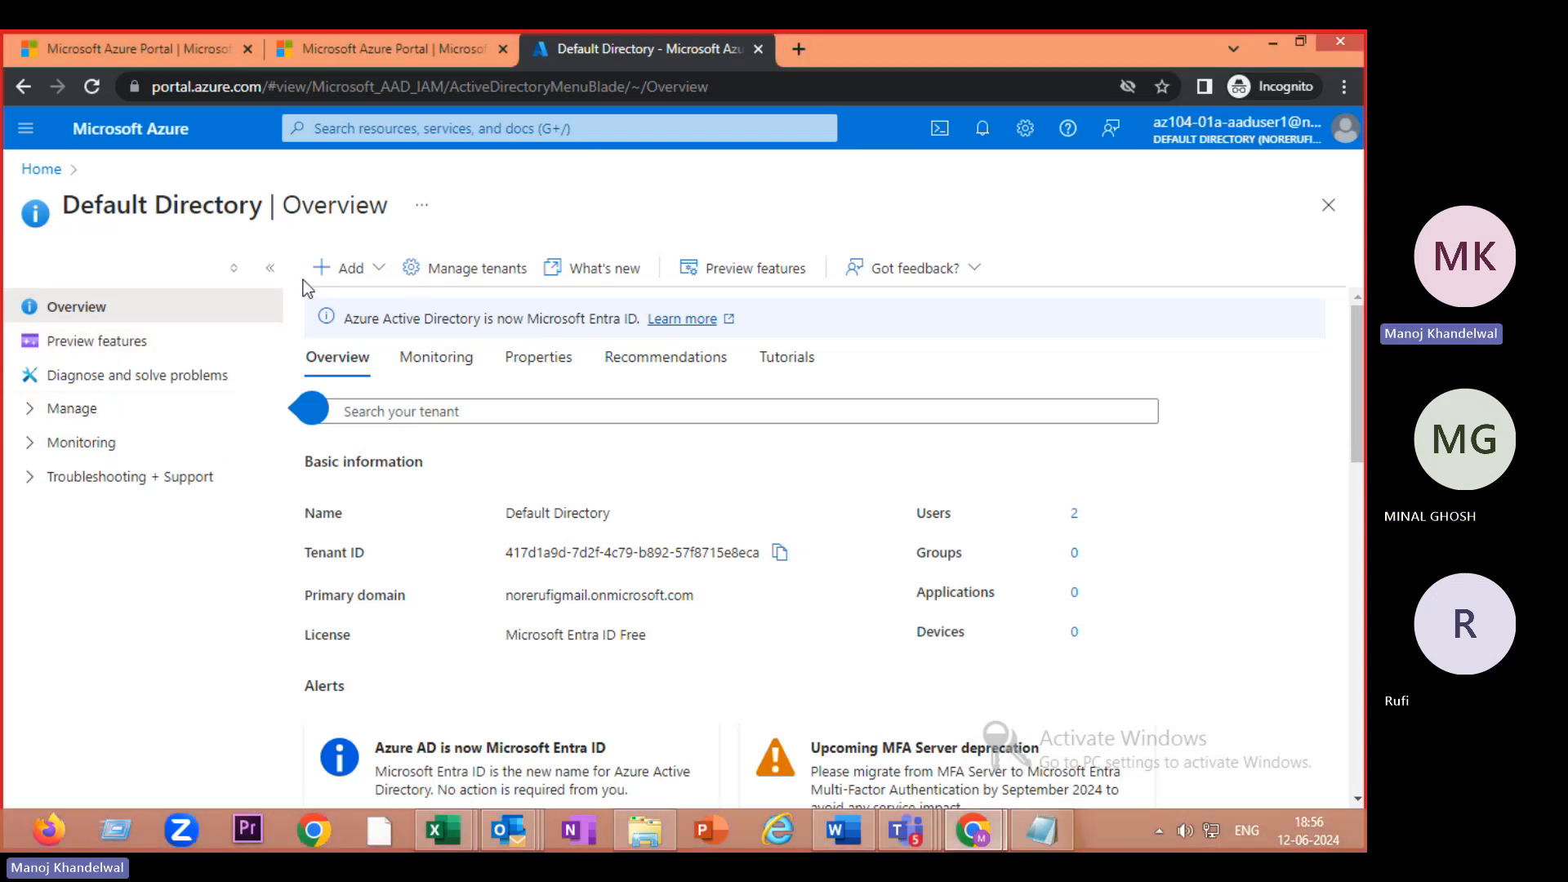
{"action": "left_click", "coordinate": [327, 269]}
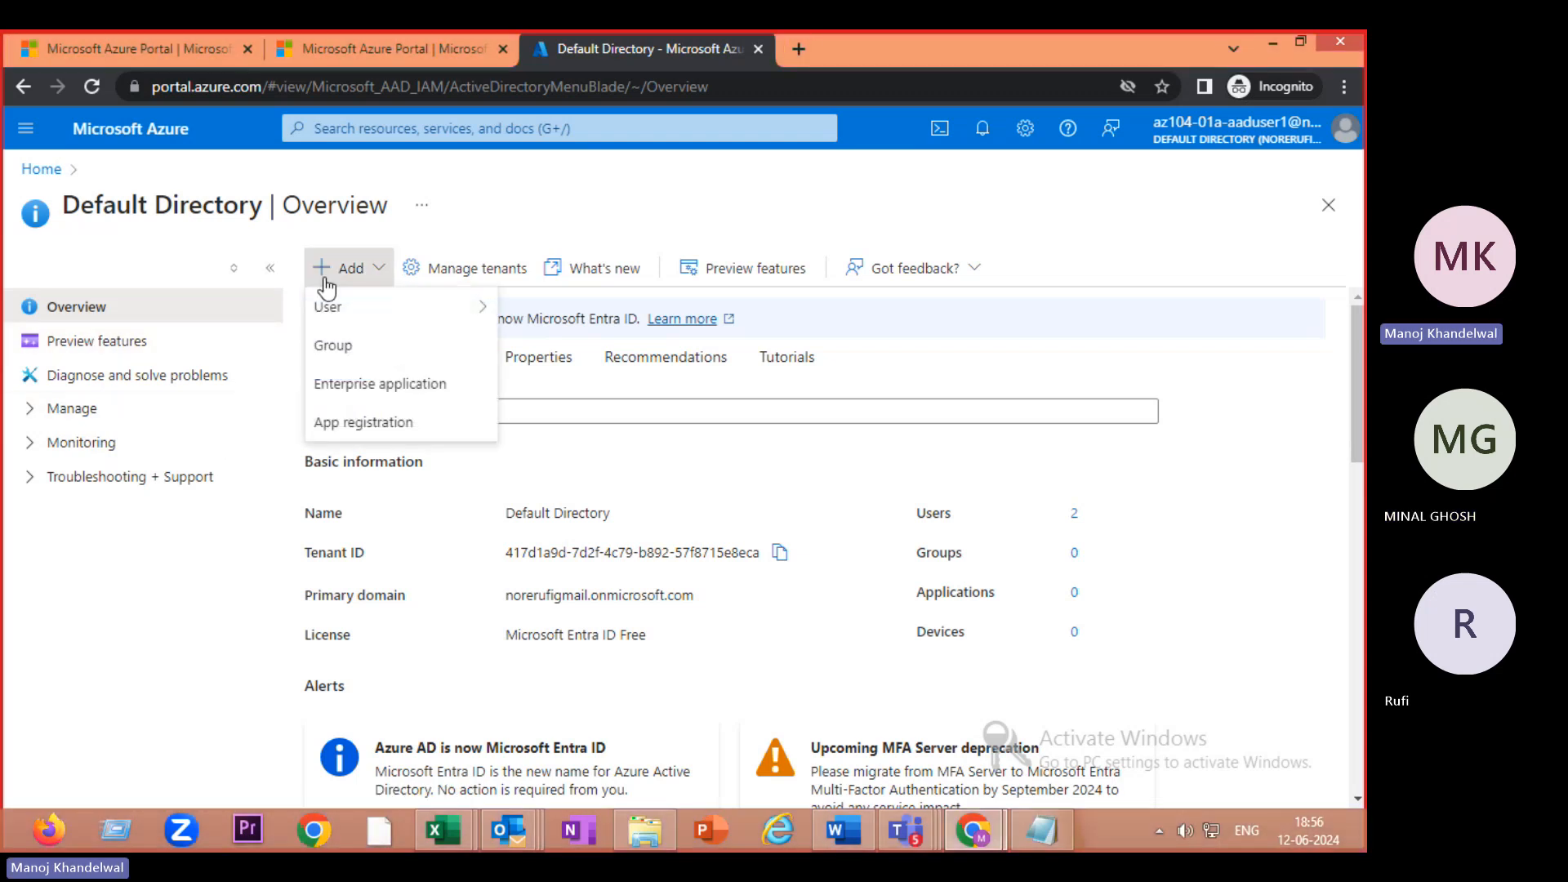
{"action": "mouse_move", "coordinate": [336, 316]}
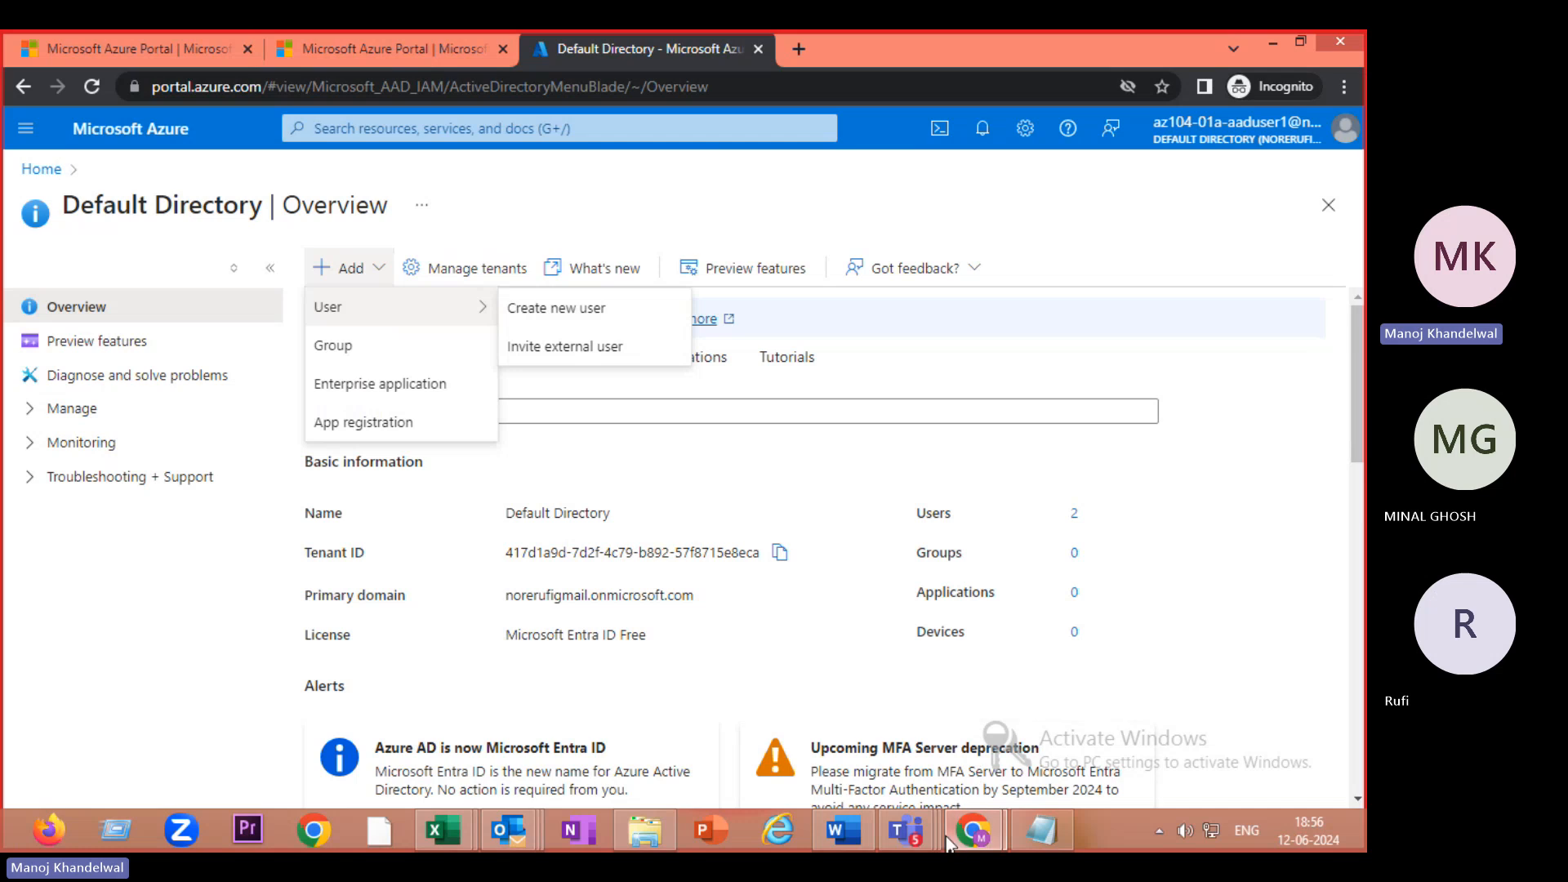
{"action": "mouse_move", "coordinate": [971, 840]}
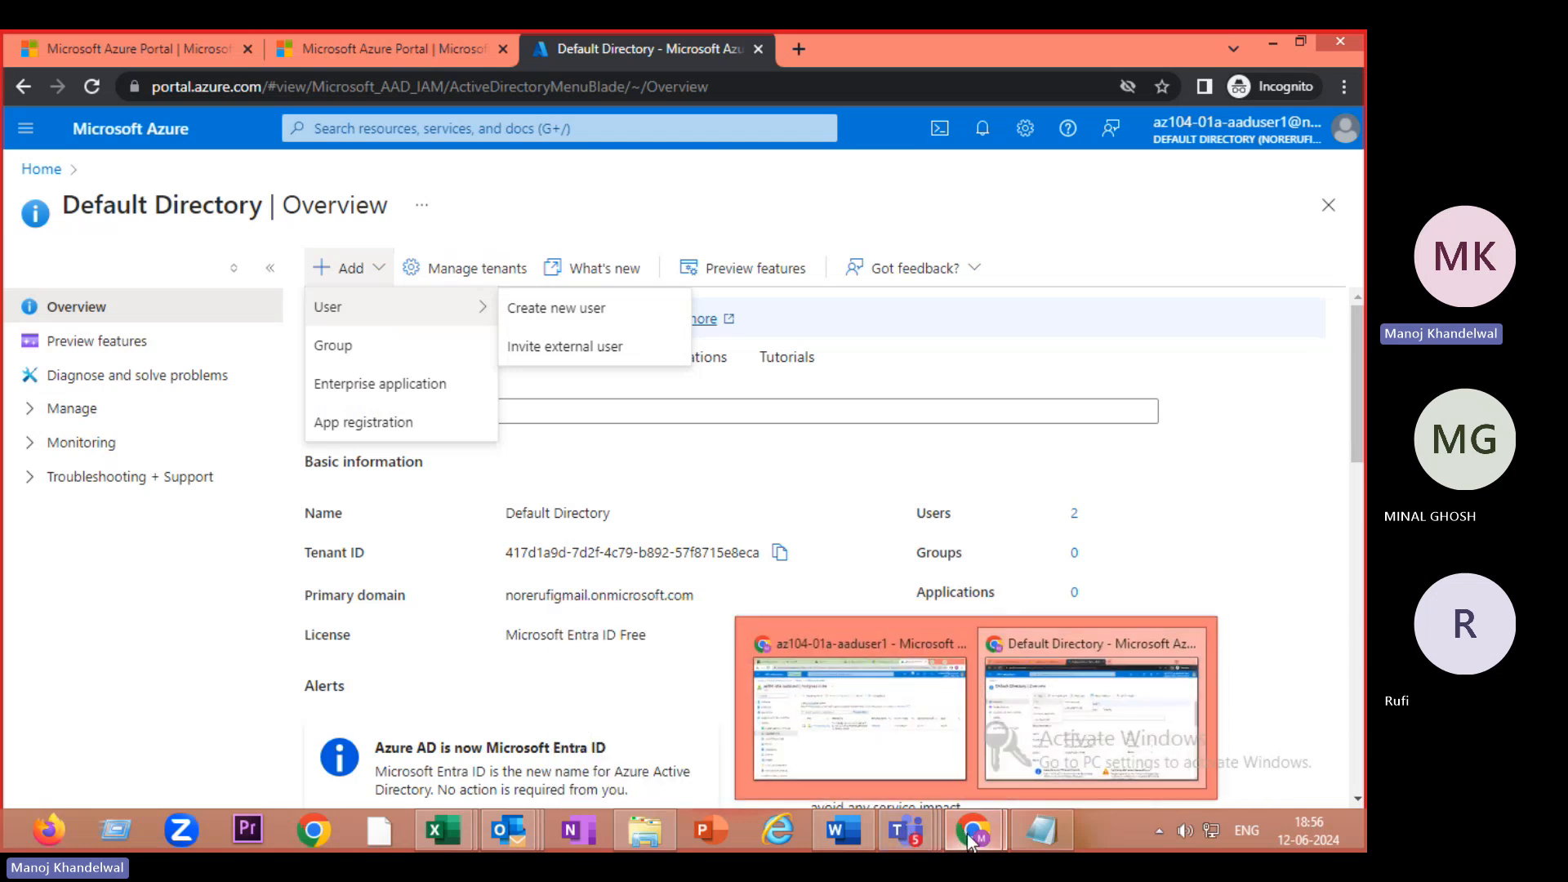
{"action": "mouse_move", "coordinate": [899, 842]}
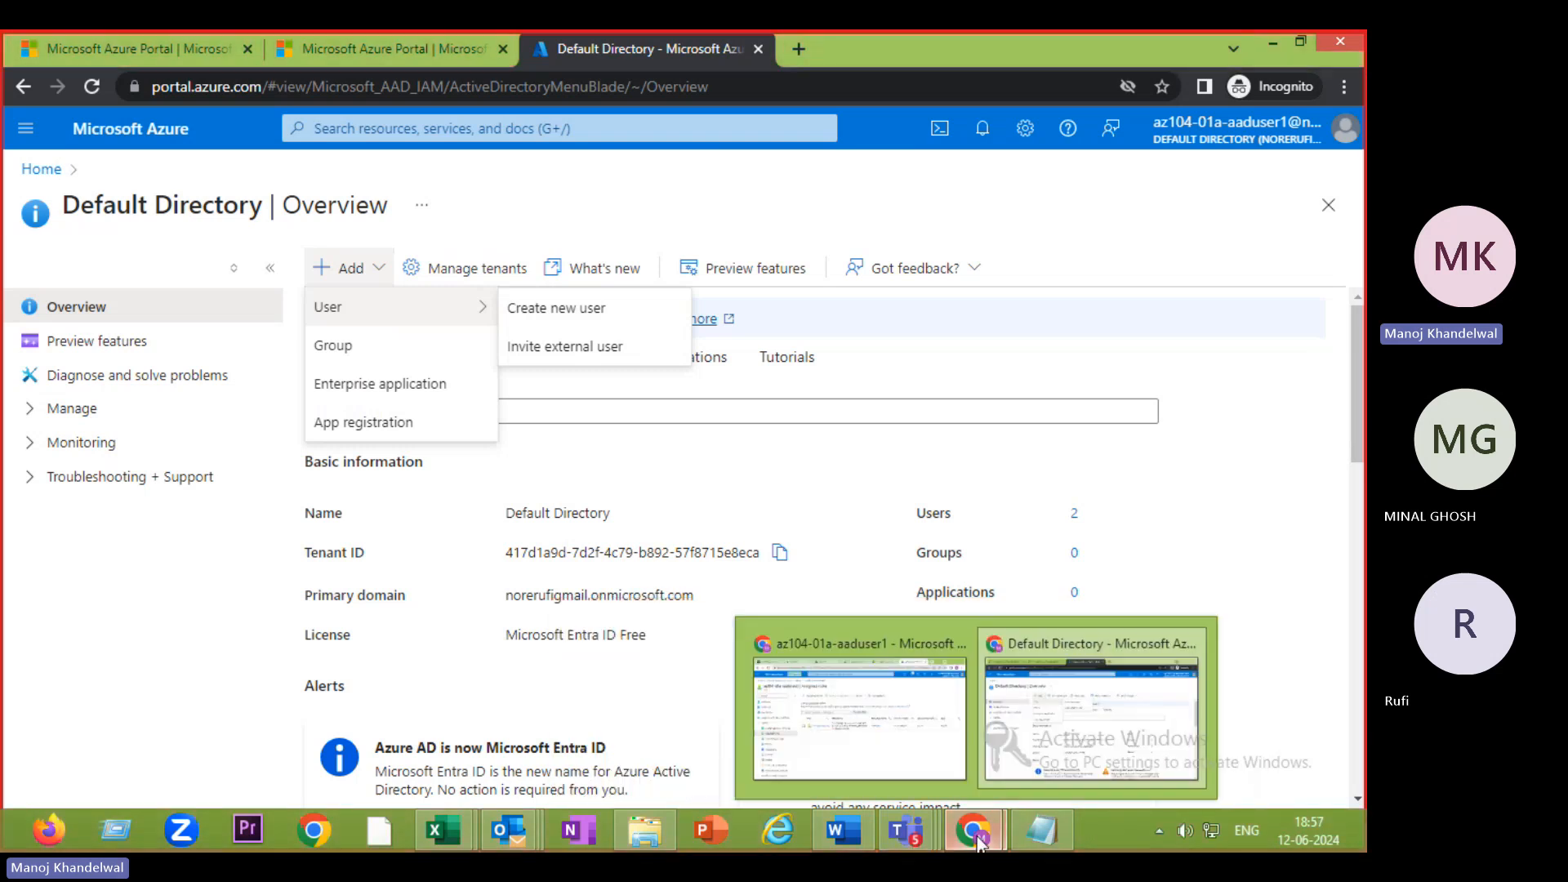
{"action": "left_click", "coordinate": [879, 747]}
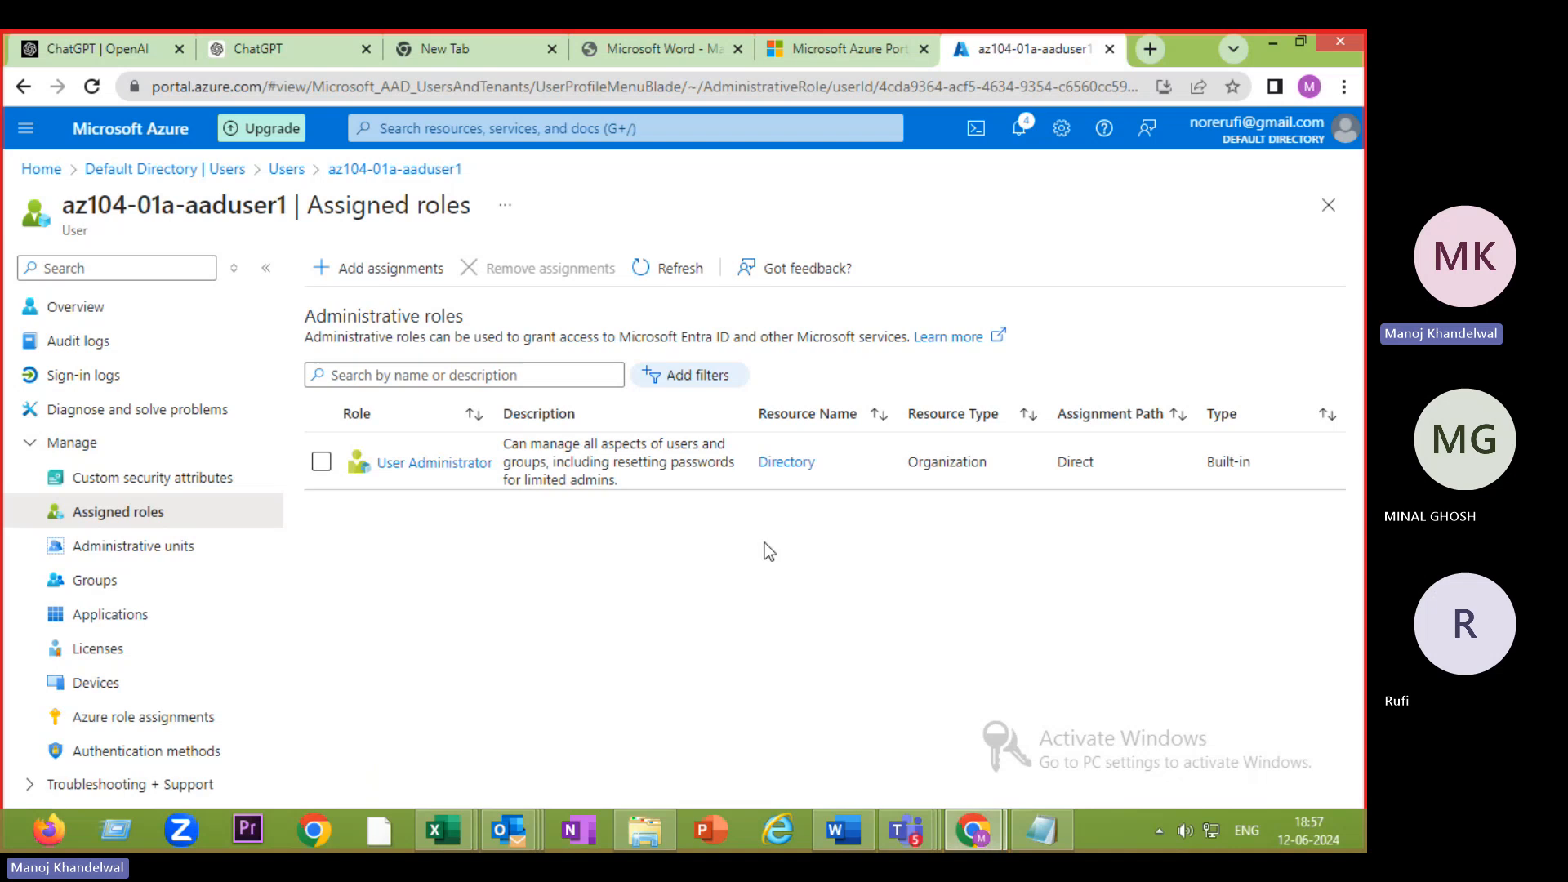
- Read steps 12–14 of the lab exercise PDF, then bring the Azure incognito window forward
{"action": "left_click", "coordinate": [645, 52]}
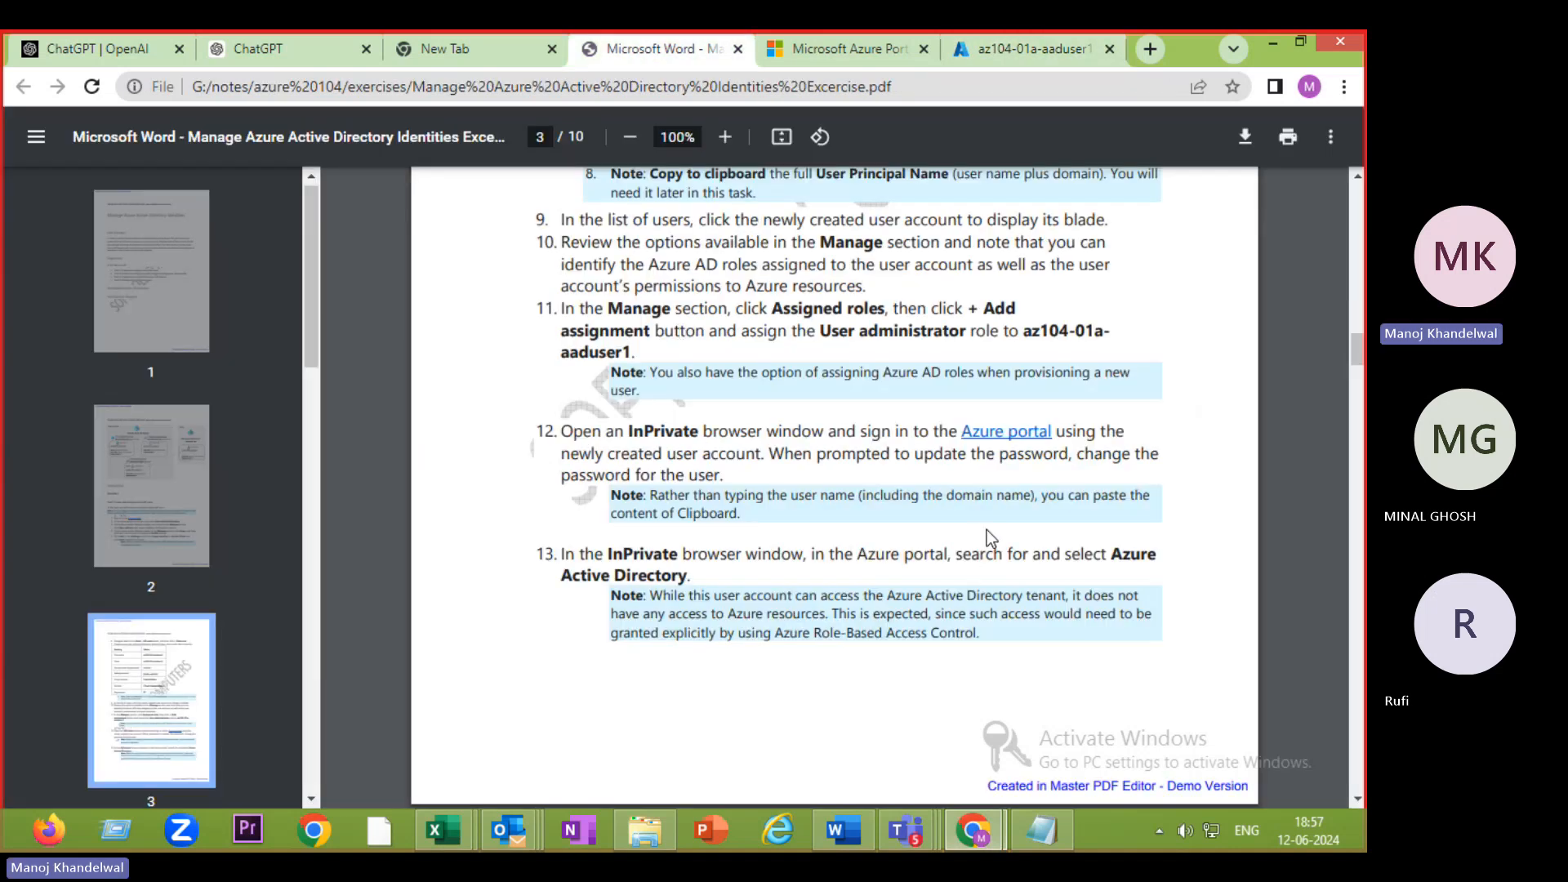
{"action": "scroll", "coordinate": [888, 638], "scroll_direction": "down", "scroll_amount": 1}
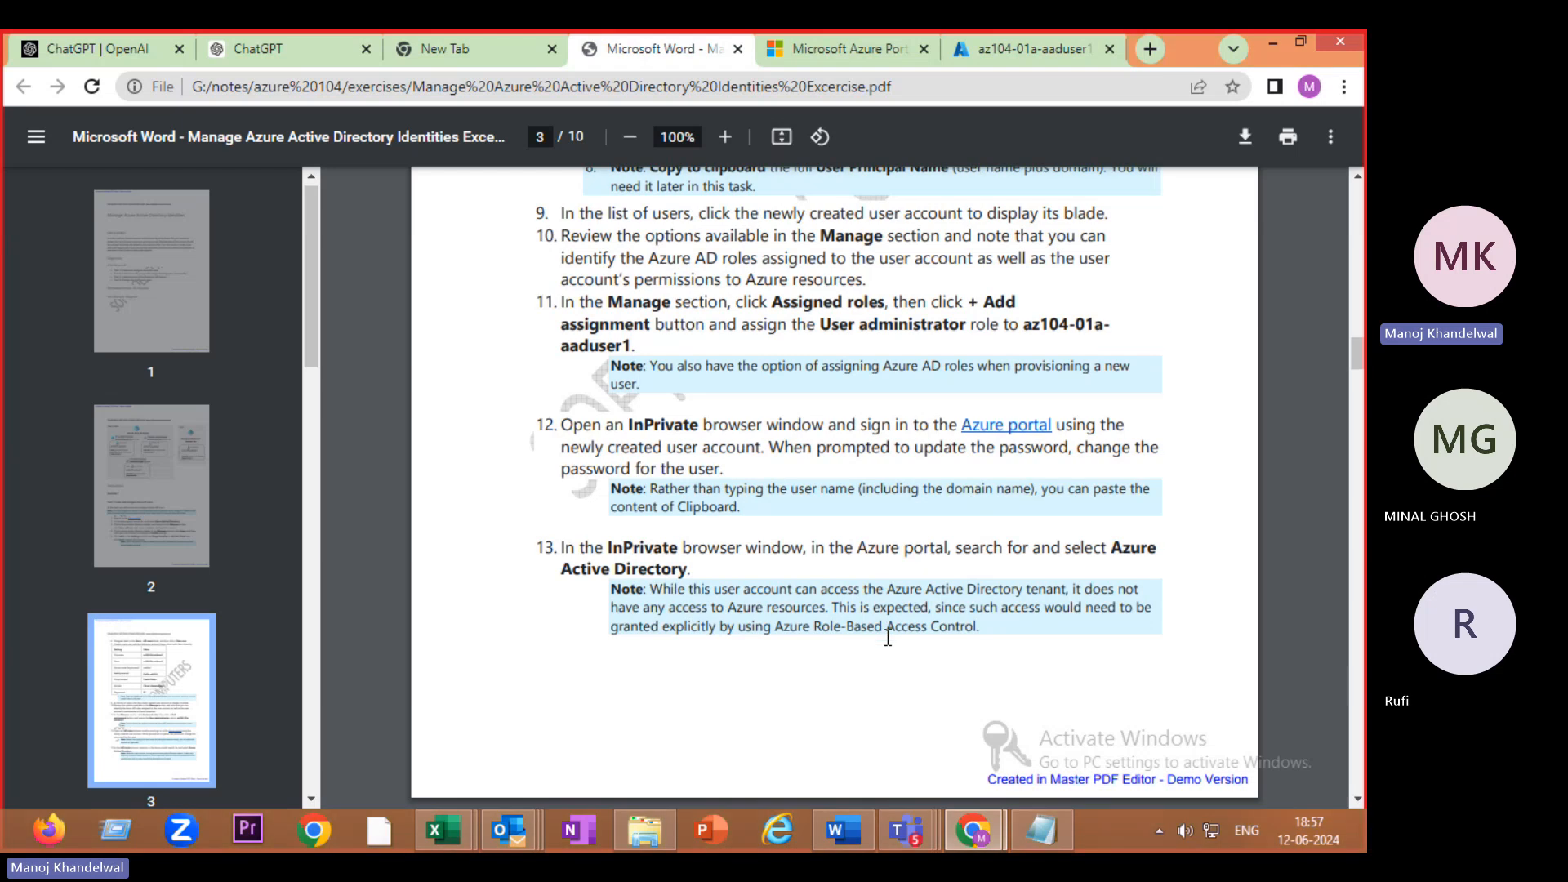
{"action": "scroll", "coordinate": [791, 596], "scroll_direction": "down", "scroll_amount": 1}
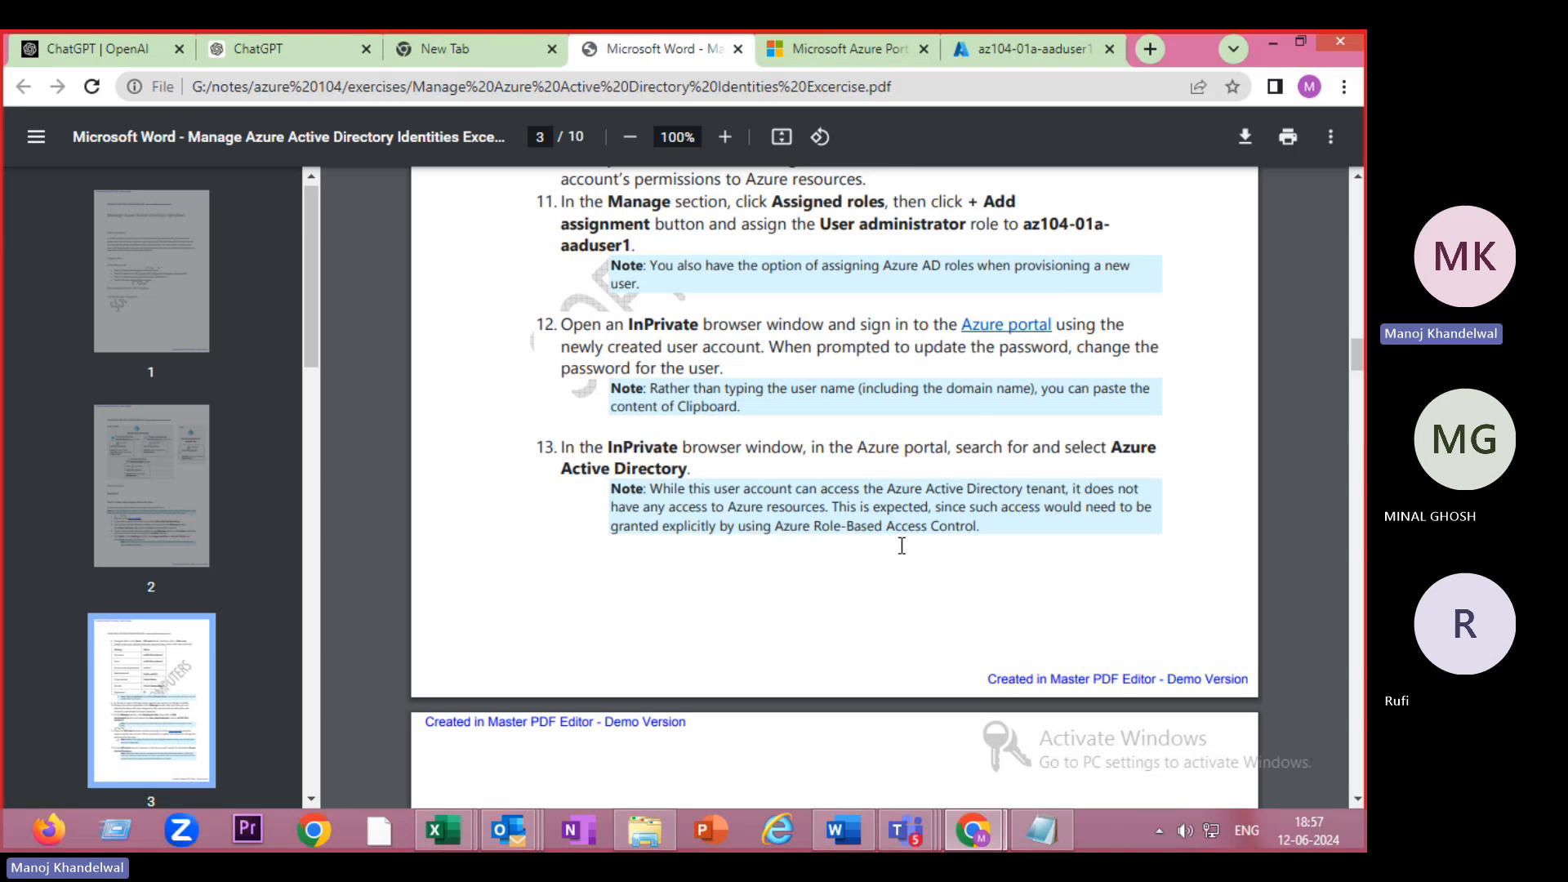
{"action": "scroll", "coordinate": [902, 545], "scroll_direction": "down", "scroll_amount": 2}
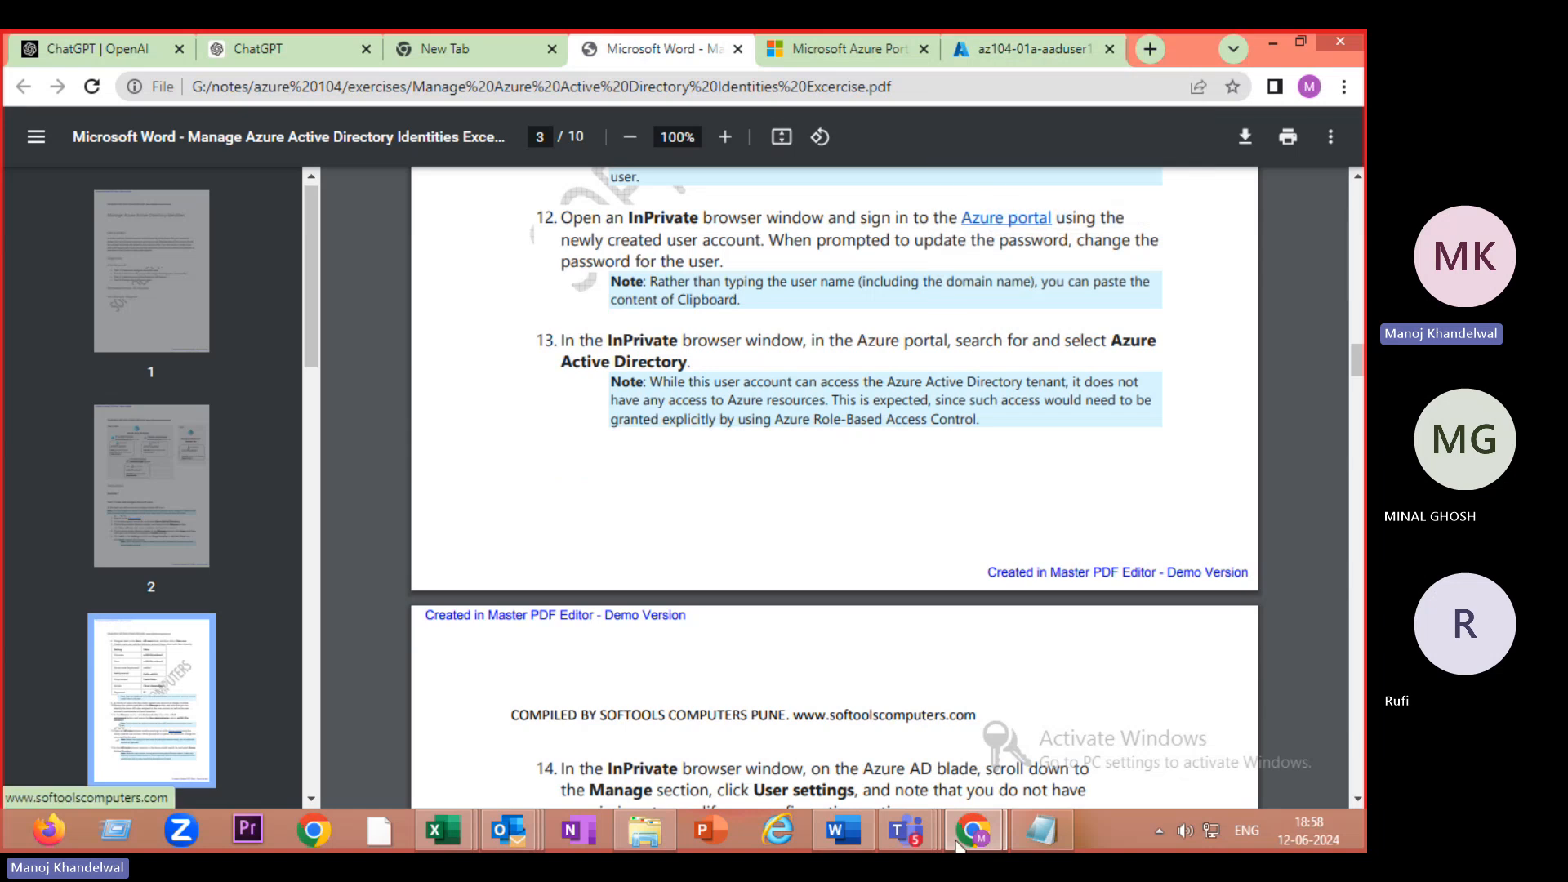
{"action": "mouse_move", "coordinate": [992, 829]}
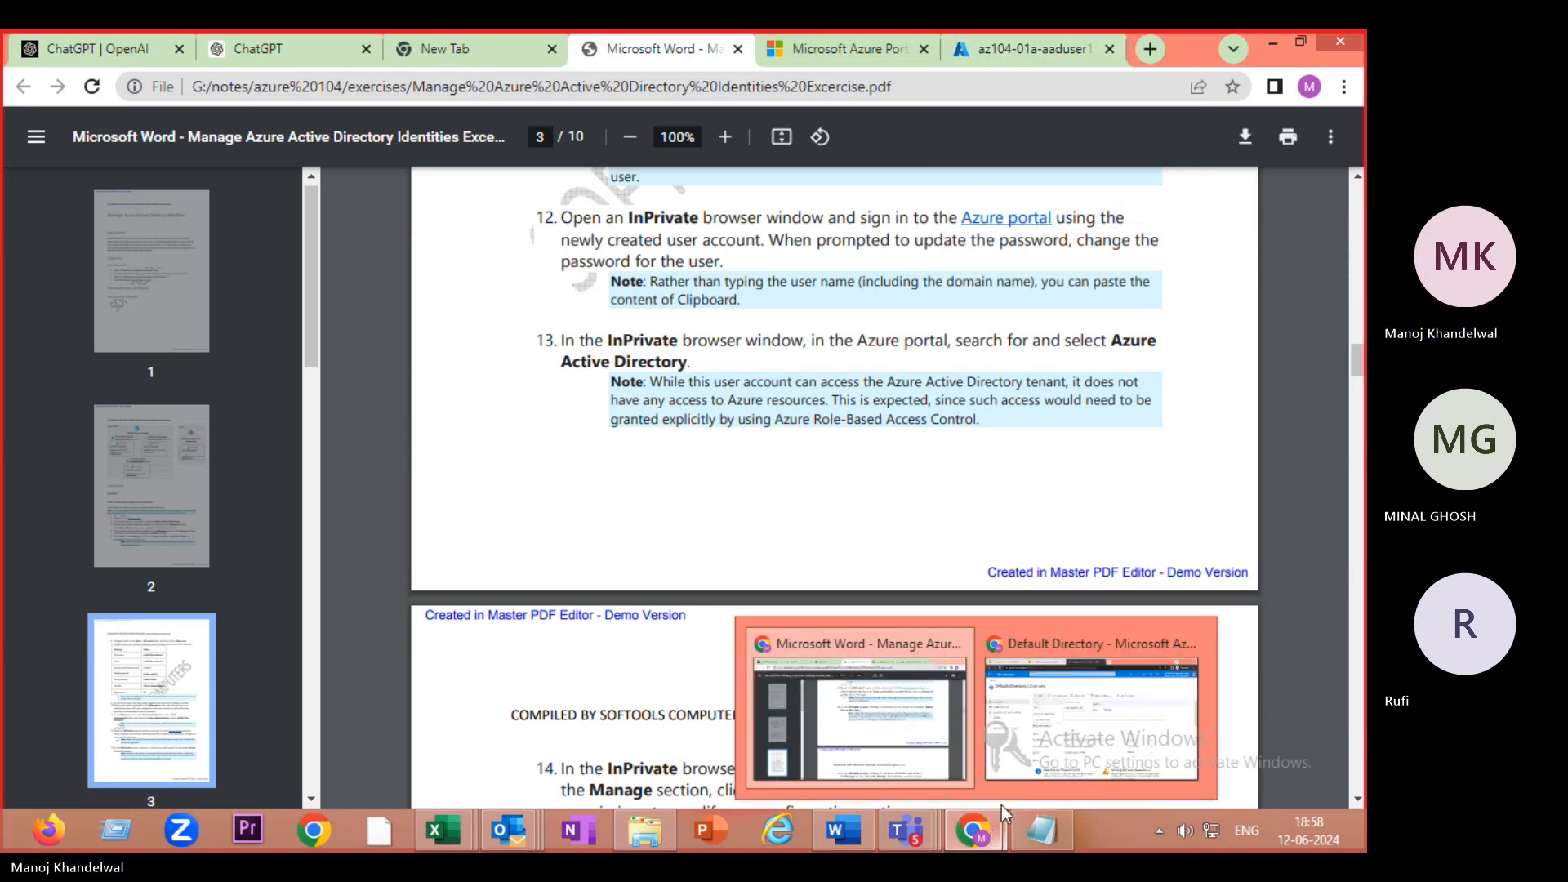
{"action": "left_click", "coordinate": [1036, 757]}
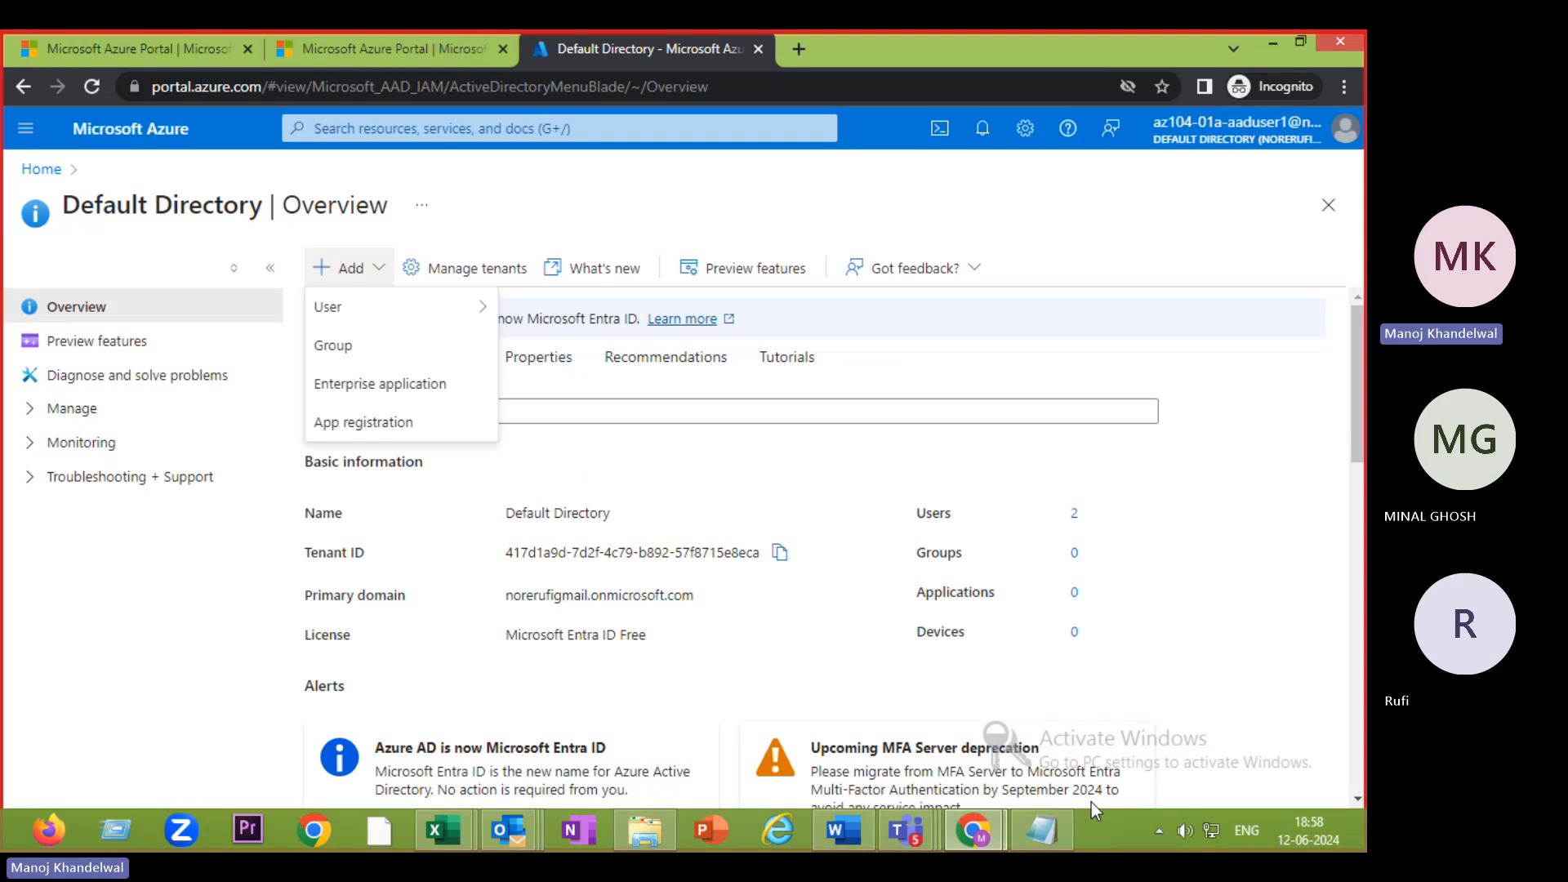
- Check the exercise PDF once more, then return to the Azure portal window
{"action": "mouse_move", "coordinate": [982, 837]}
{"action": "left_click", "coordinate": [856, 742]}
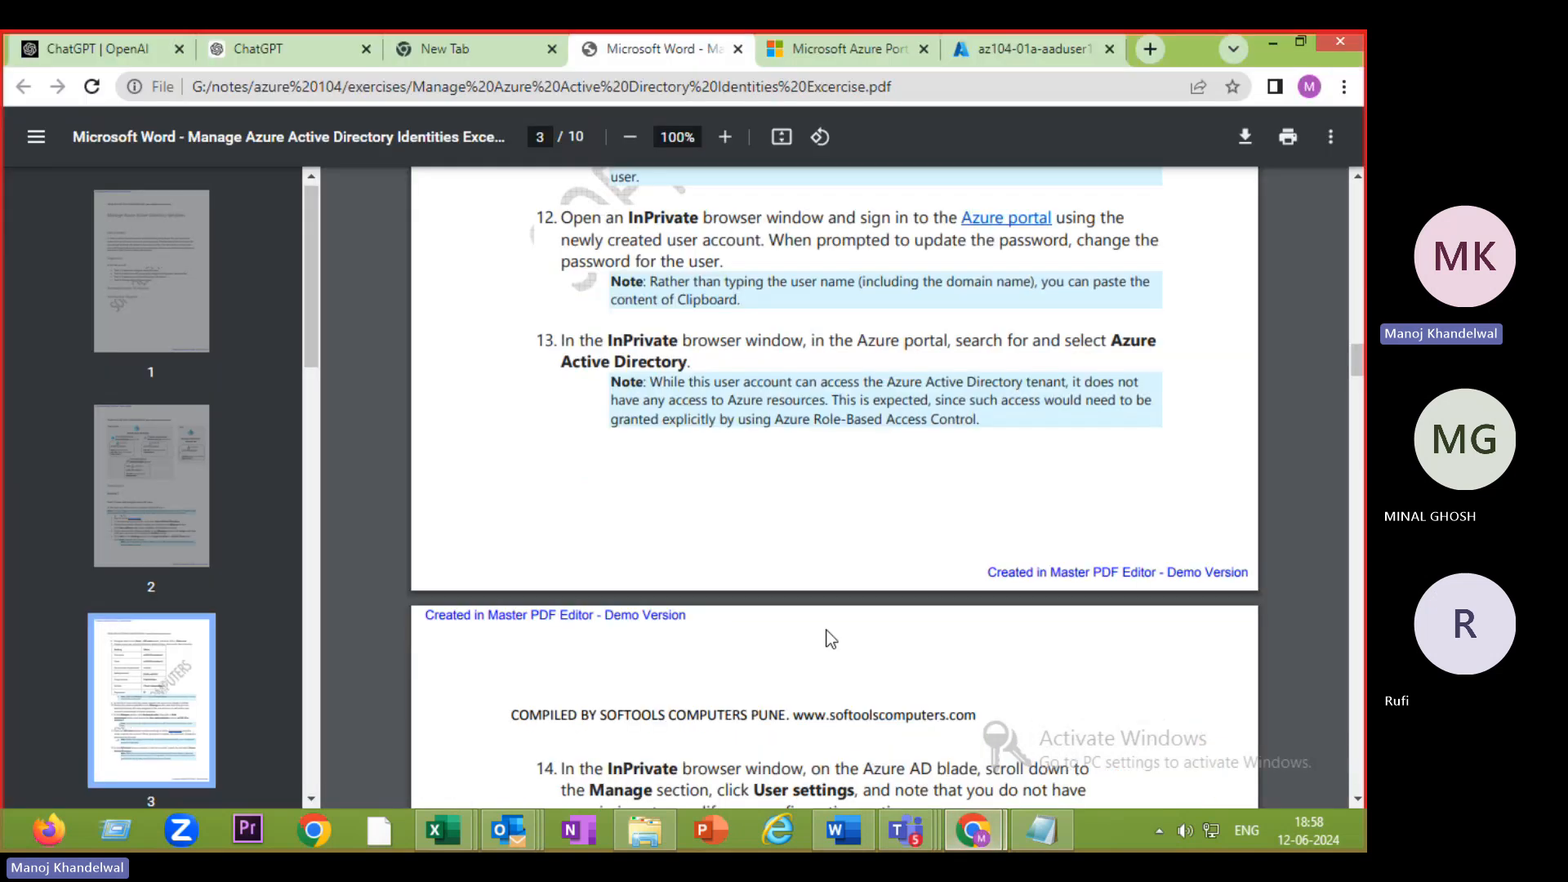
{"action": "scroll", "coordinate": [793, 544], "scroll_direction": "down", "scroll_amount": 2}
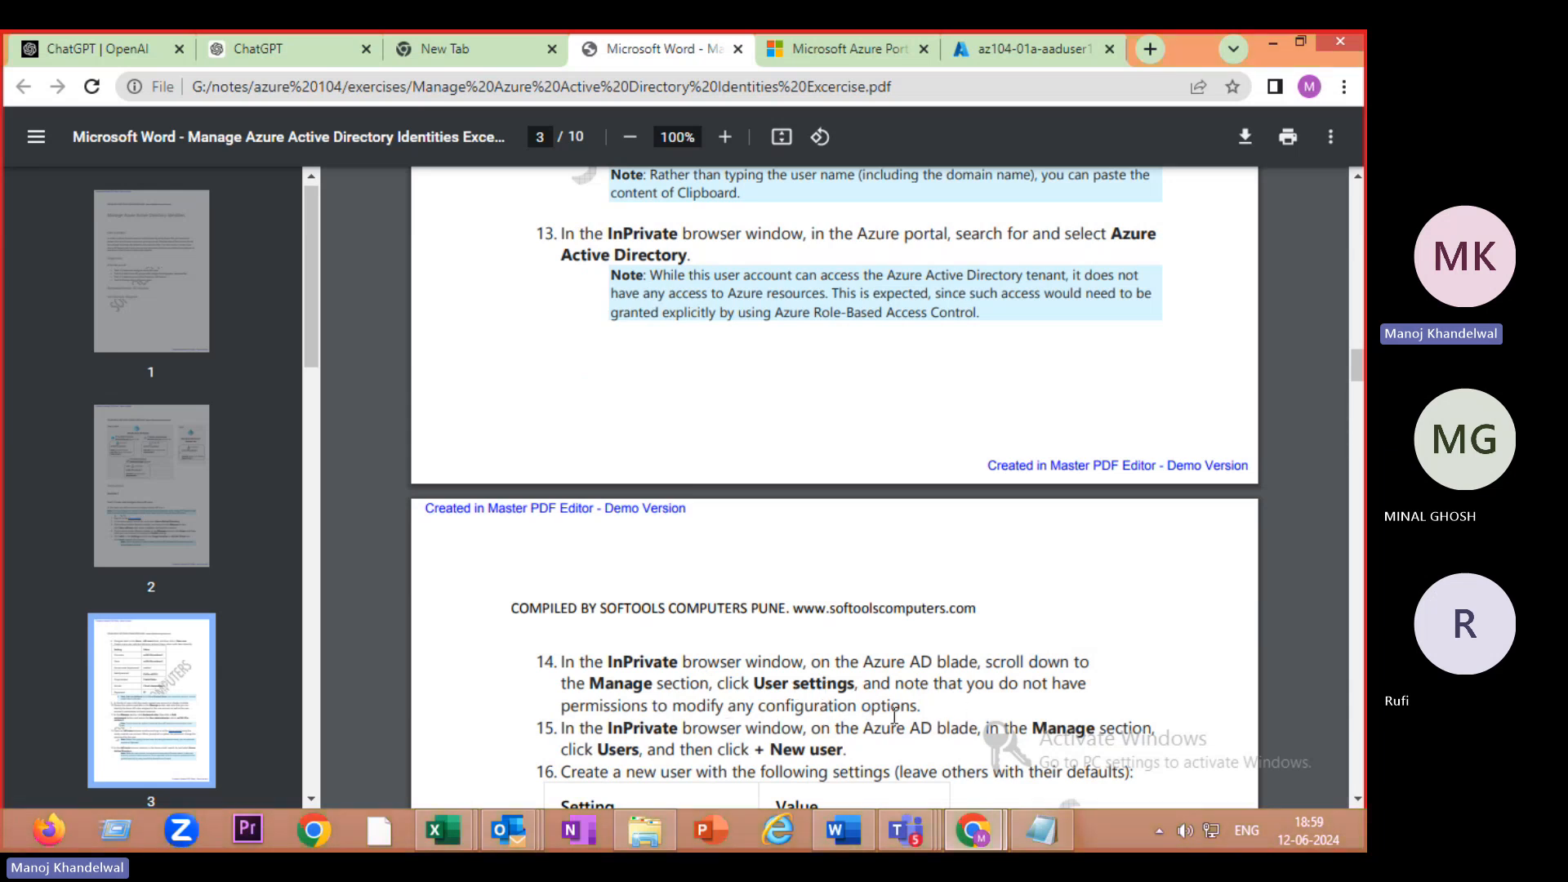
{"action": "mouse_move", "coordinate": [993, 829]}
{"action": "left_click", "coordinate": [1053, 745]}
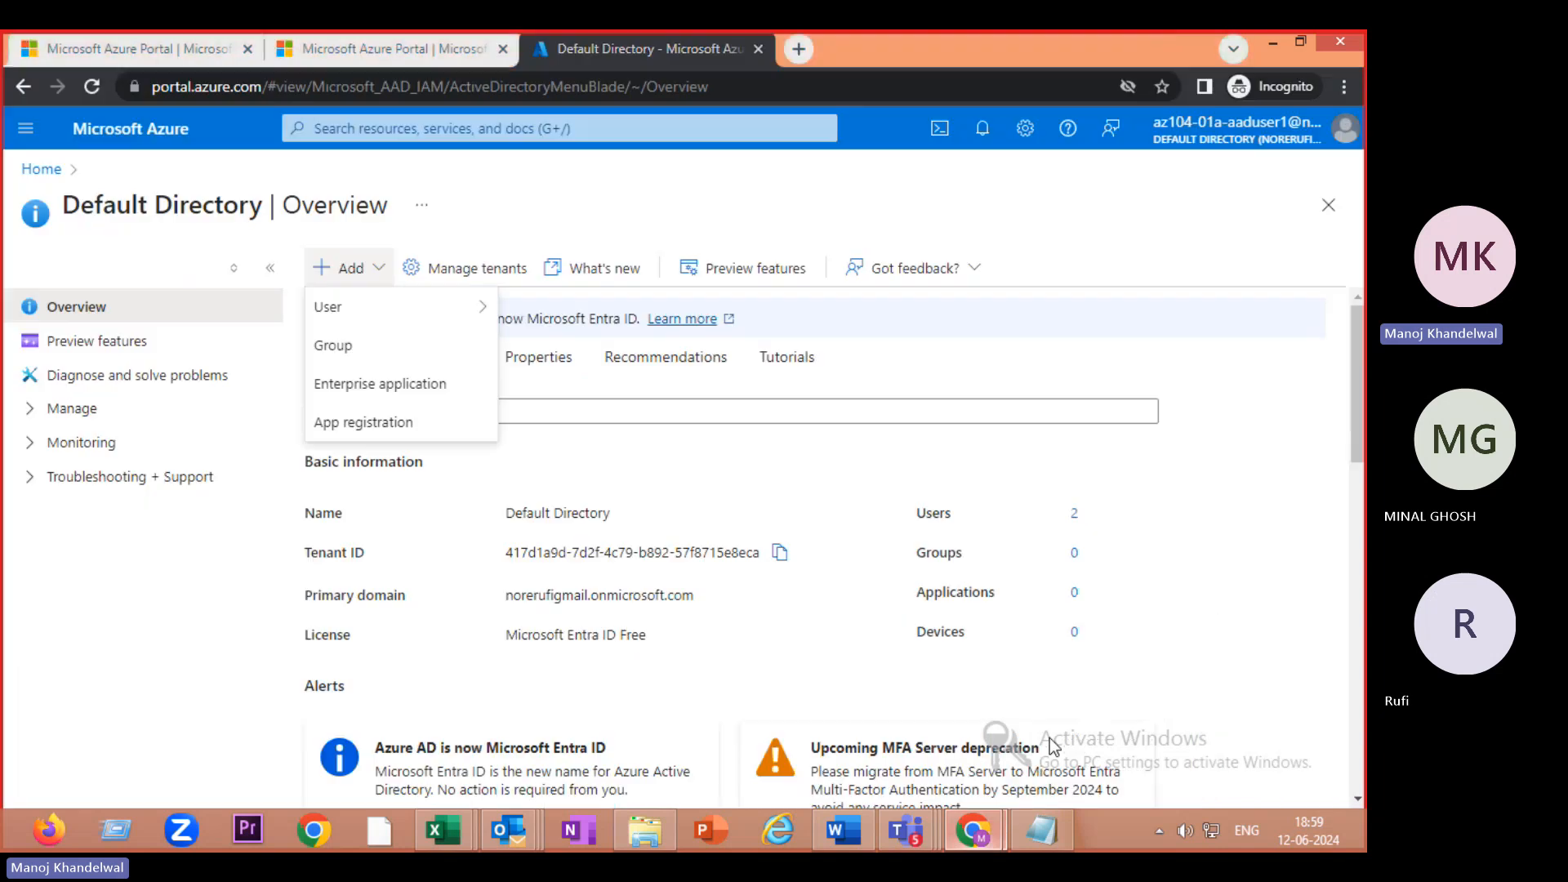
- Open Default Directory's User settings under Manage and scroll through its options
{"action": "left_click", "coordinate": [82, 418]}
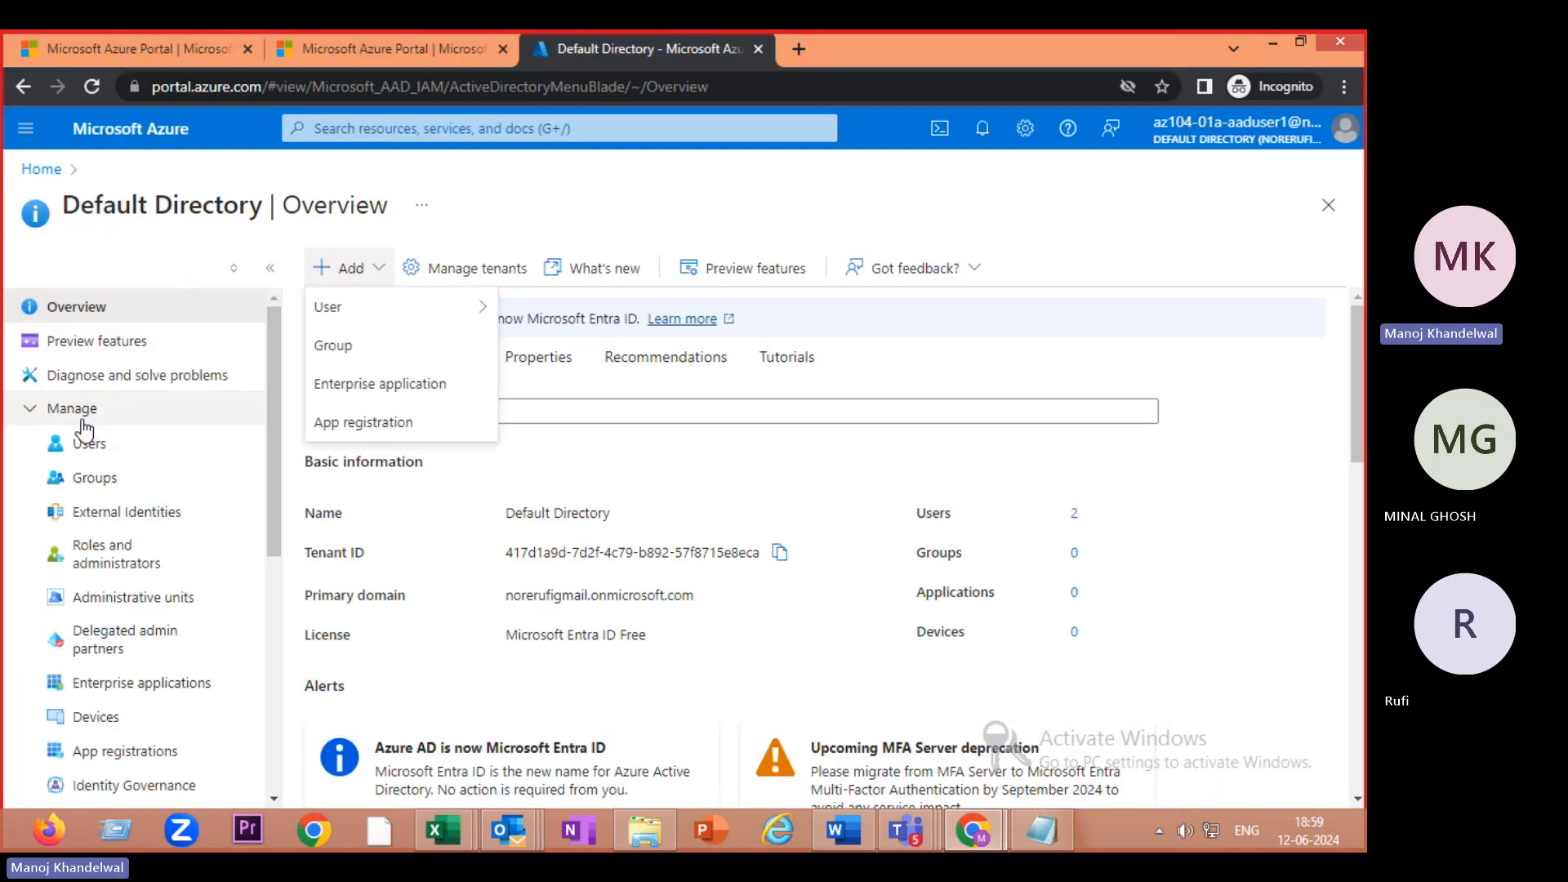
{"action": "scroll", "coordinate": [133, 596], "scroll_direction": "down", "scroll_amount": 6}
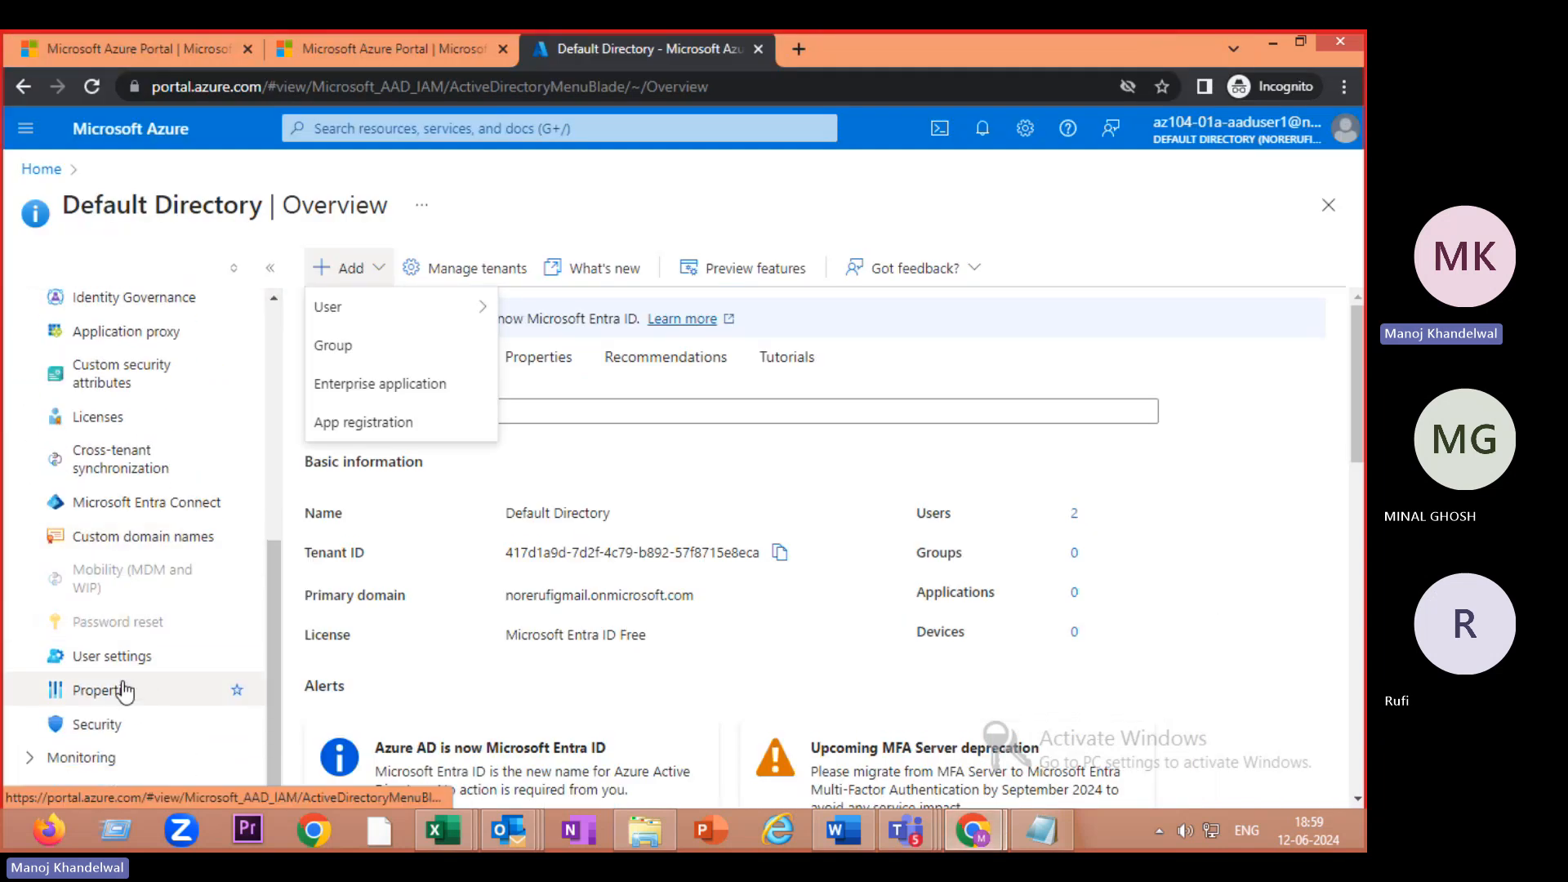
{"action": "left_click", "coordinate": [122, 656]}
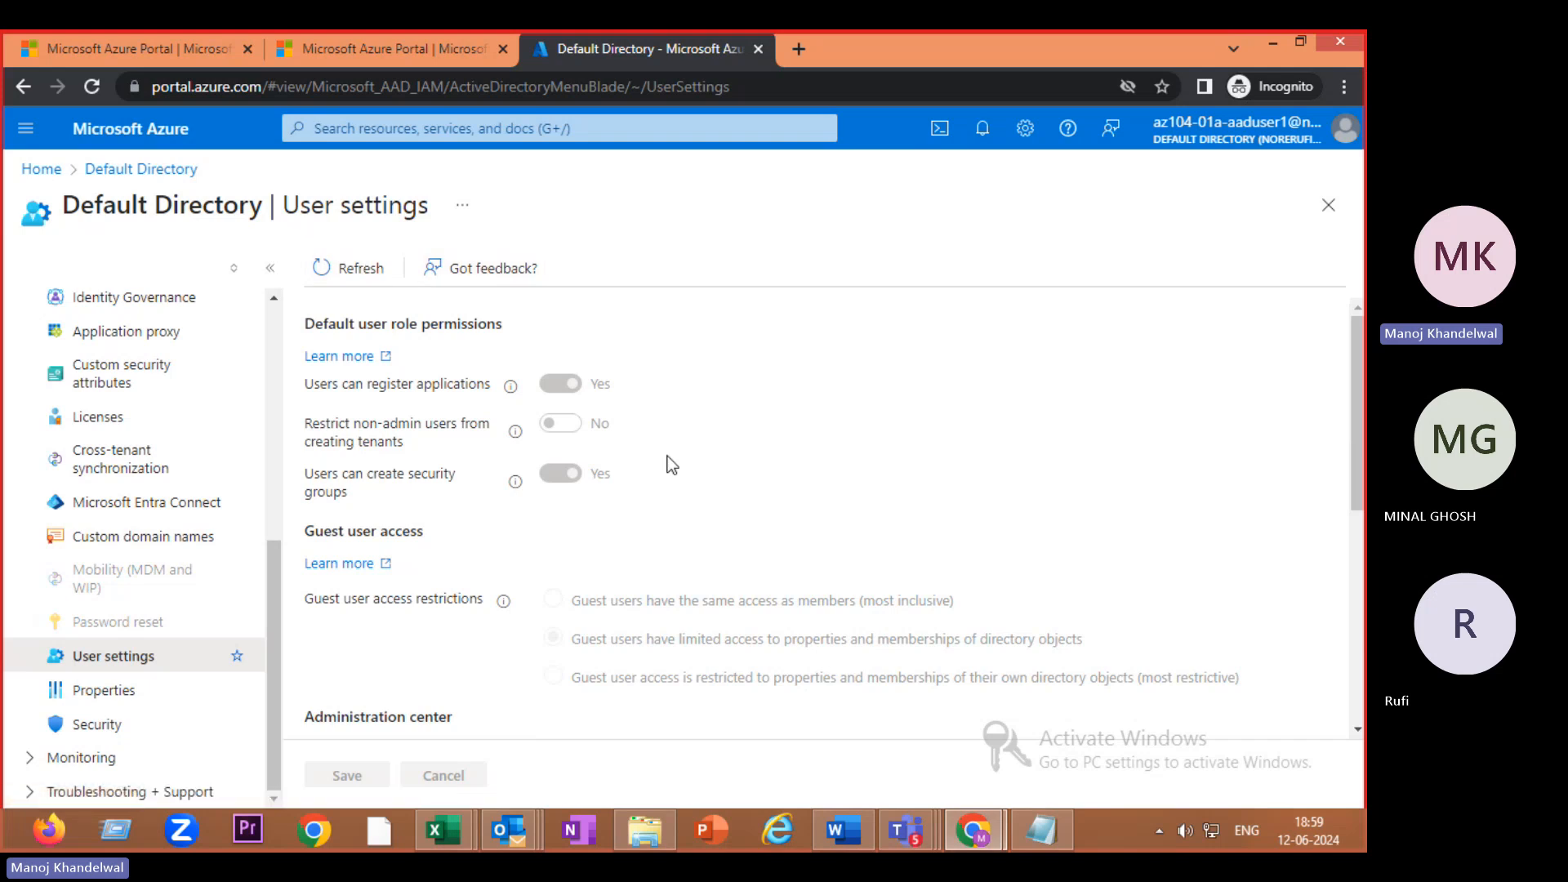
{"action": "scroll", "coordinate": [668, 458], "scroll_direction": "down", "scroll_amount": 5}
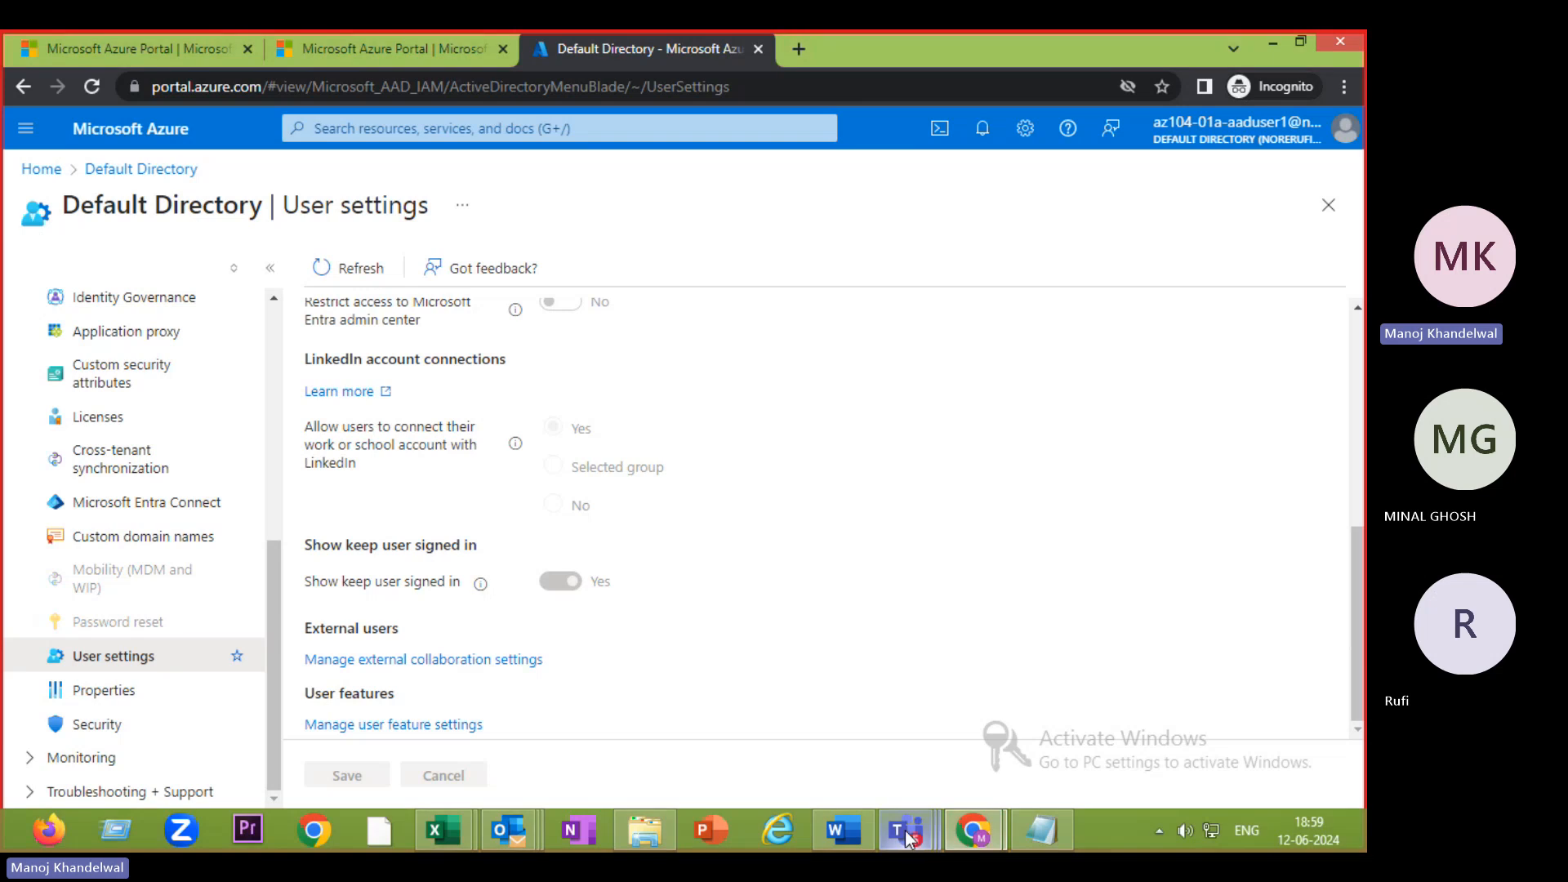
{"action": "mouse_move", "coordinate": [975, 835]}
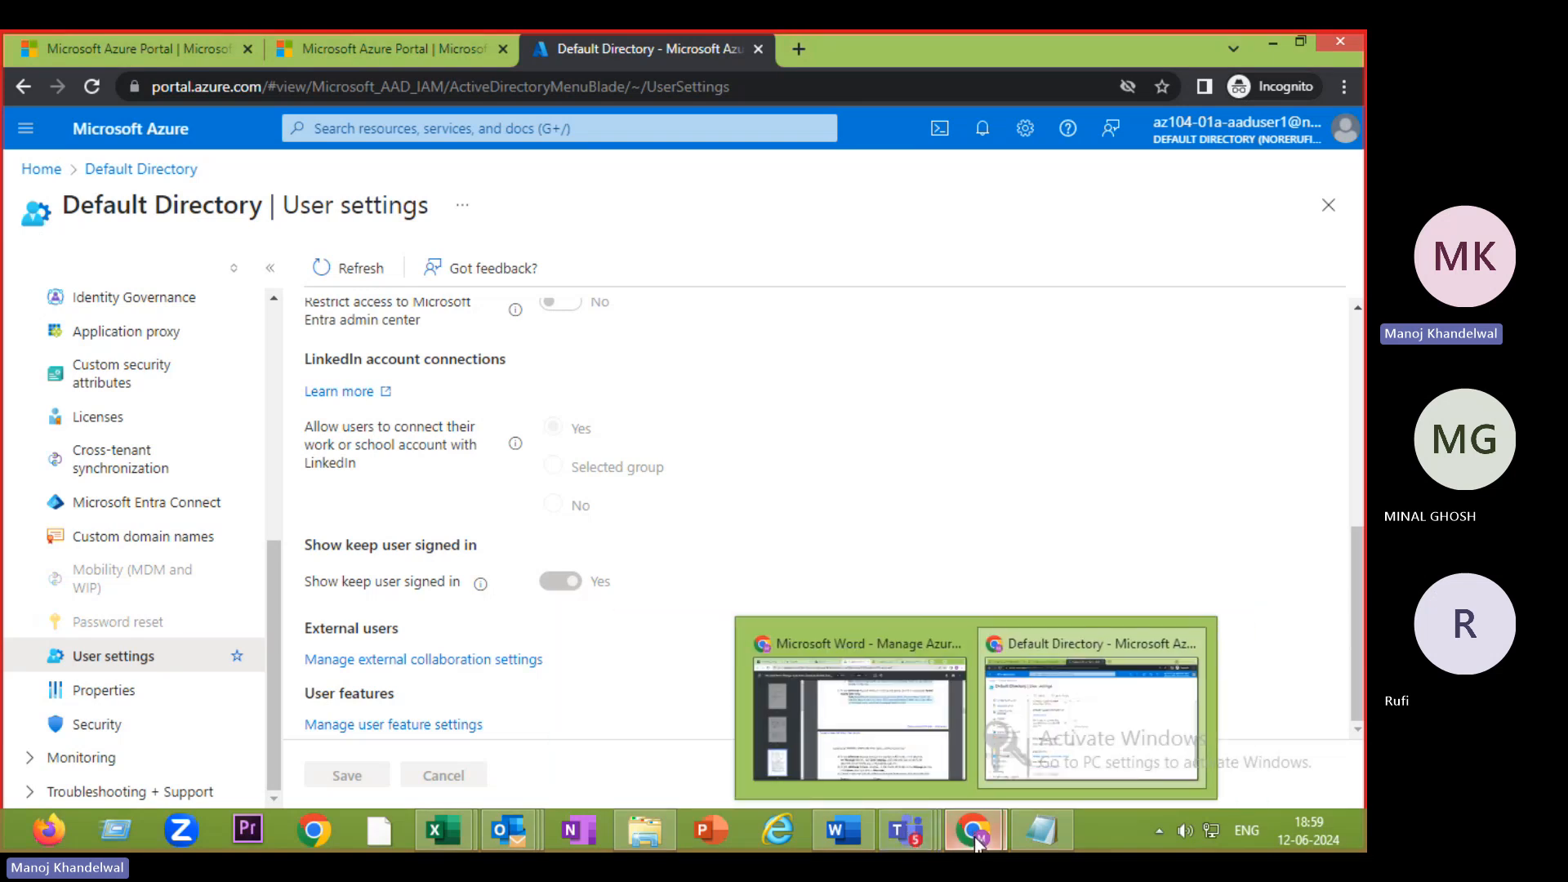
{"action": "left_click", "coordinate": [913, 658]}
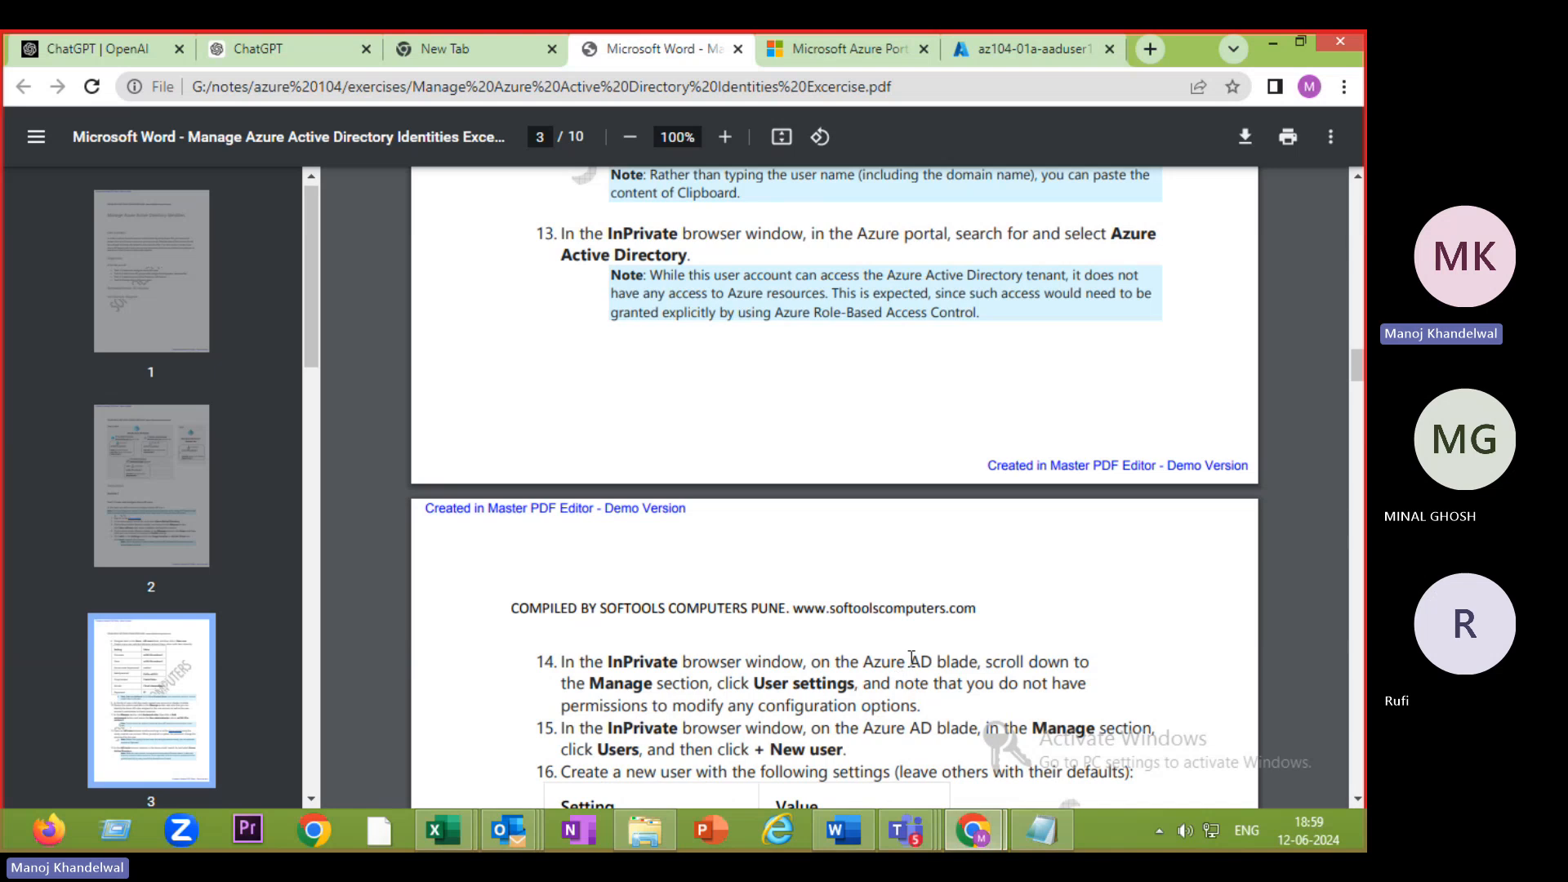
{"action": "scroll", "coordinate": [912, 658], "scroll_direction": "down", "scroll_amount": 2}
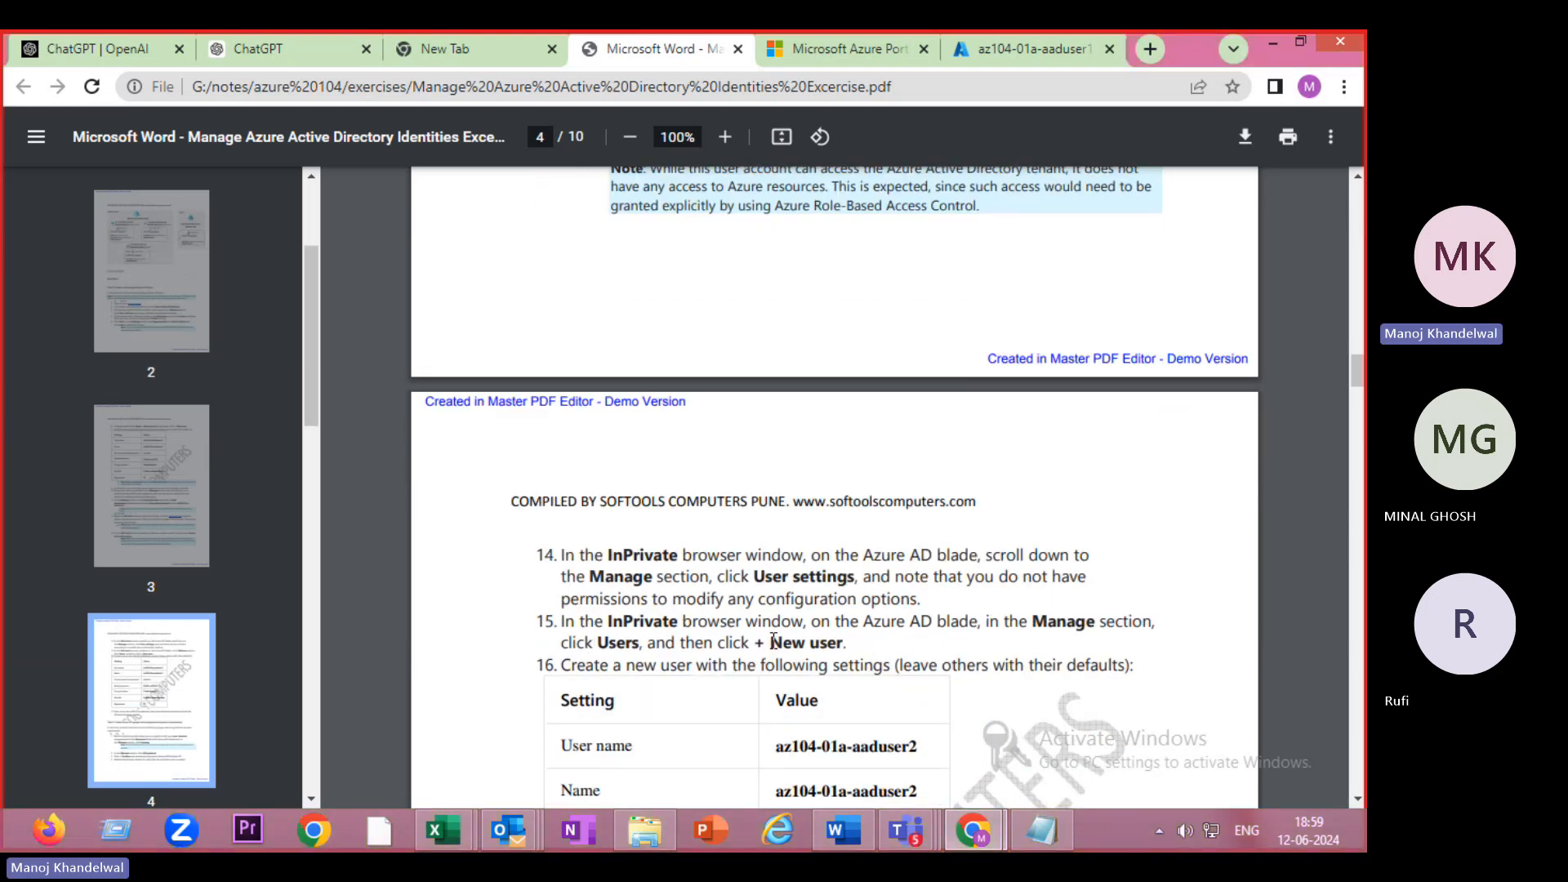
{"action": "scroll", "coordinate": [775, 637], "scroll_direction": "down", "scroll_amount": 1}
{"action": "scroll", "coordinate": [773, 640], "scroll_direction": "down", "scroll_amount": 2}
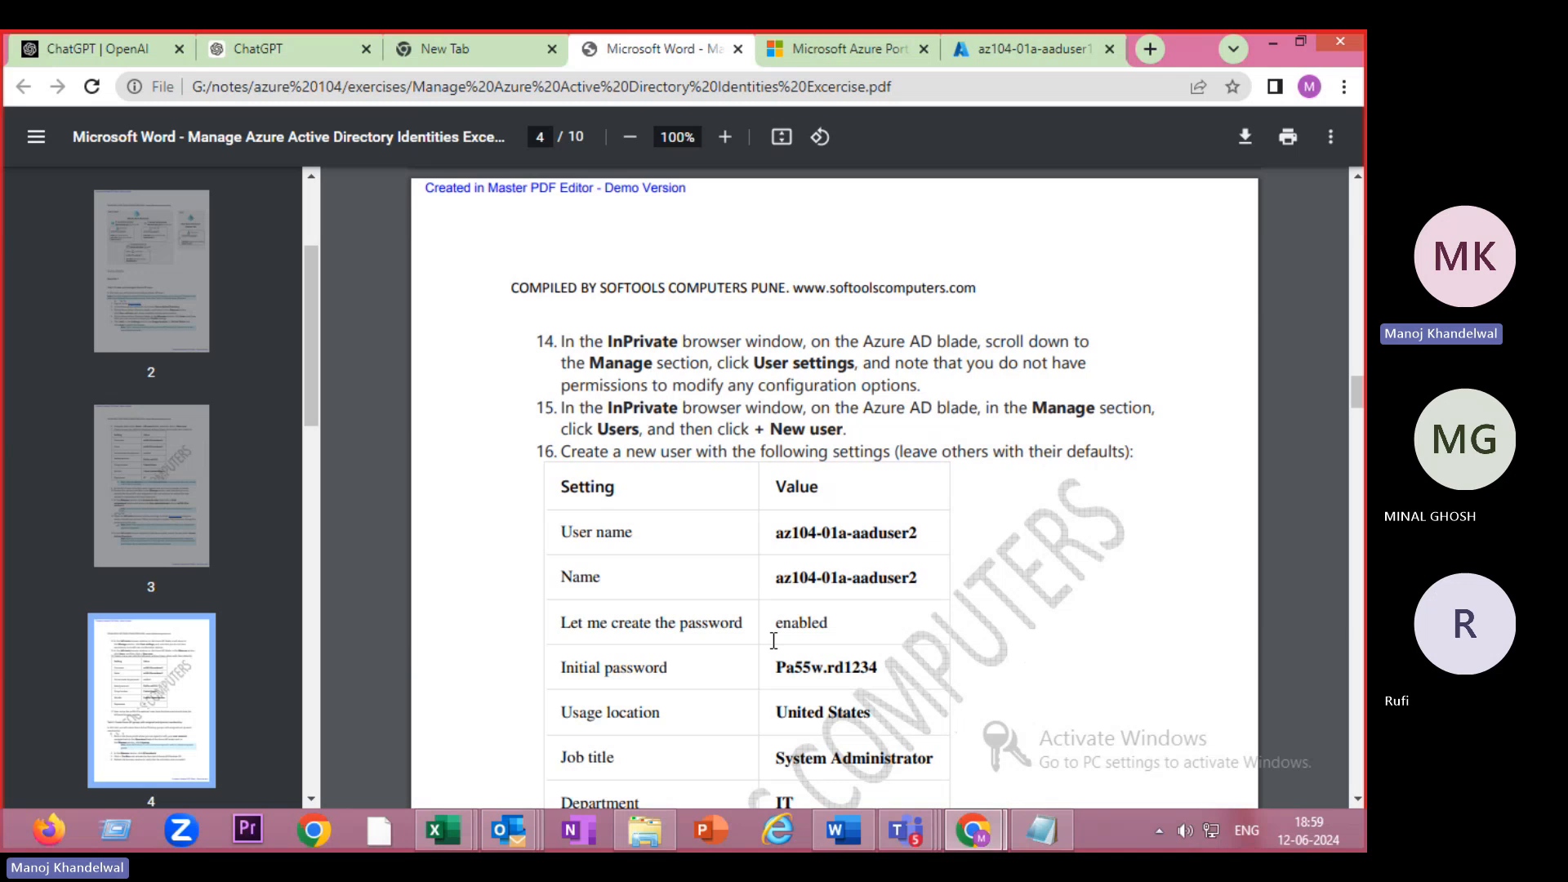
{"action": "scroll", "coordinate": [774, 641], "scroll_direction": "down", "scroll_amount": 4}
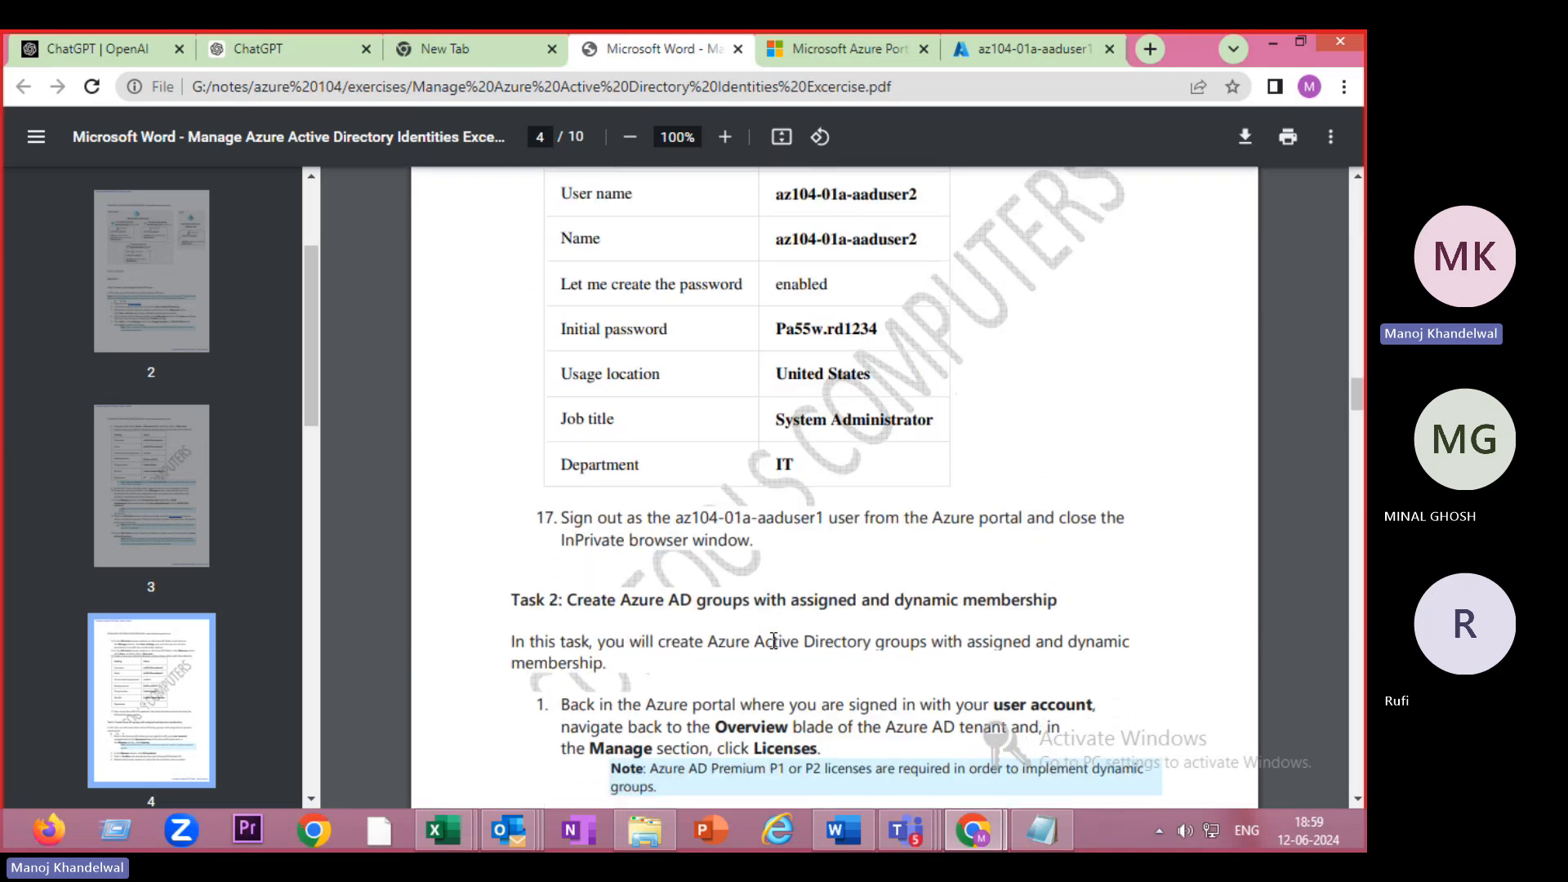
{"action": "scroll", "coordinate": [773, 640], "scroll_direction": "up", "scroll_amount": 2}
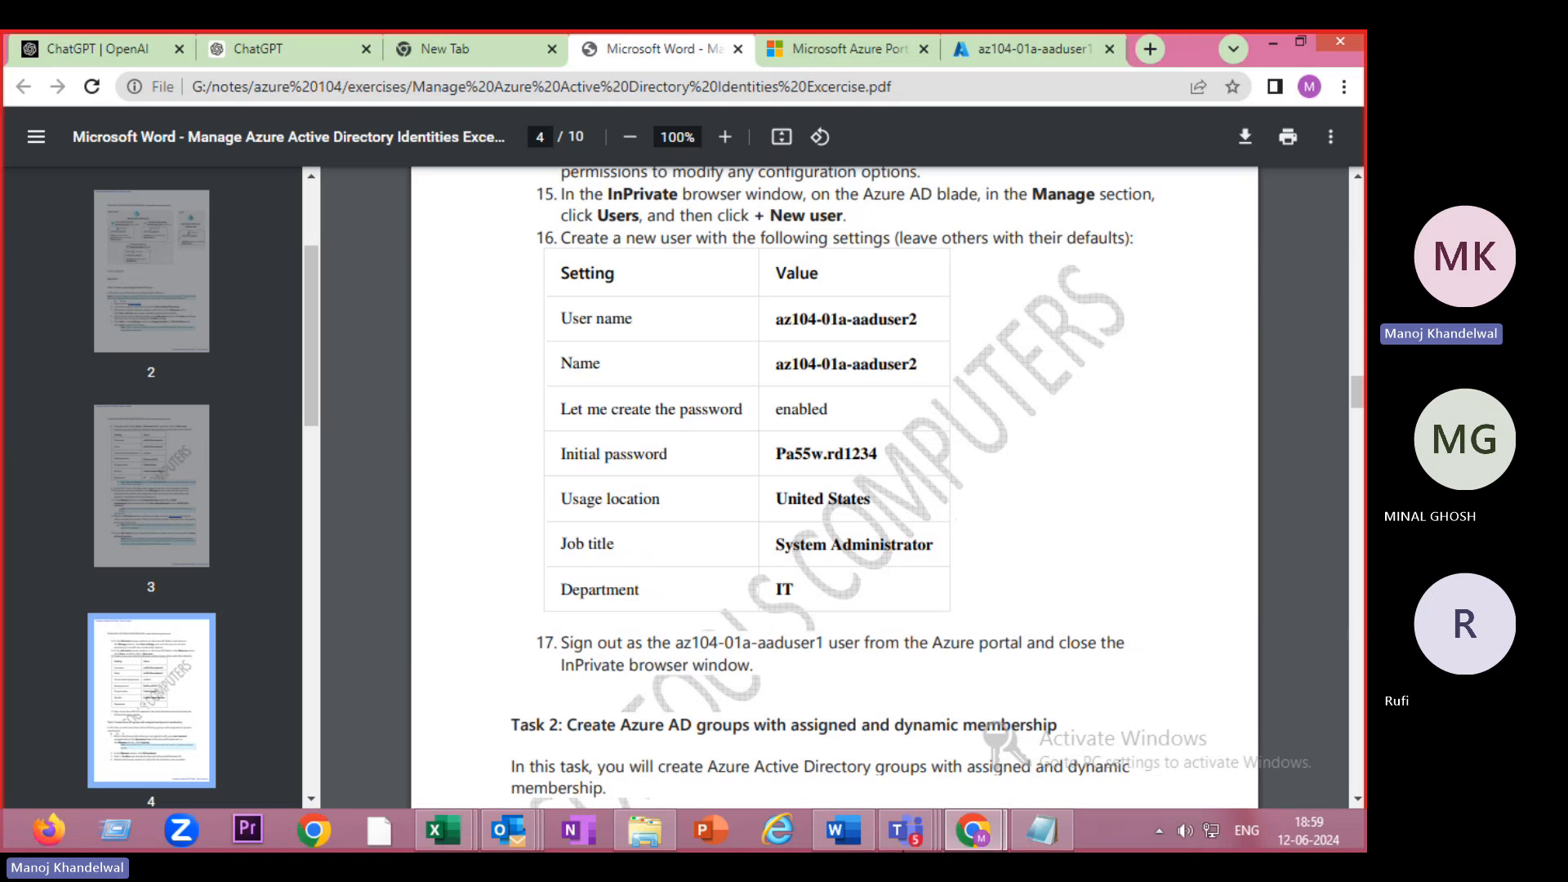
{"action": "mouse_move", "coordinate": [915, 834]}
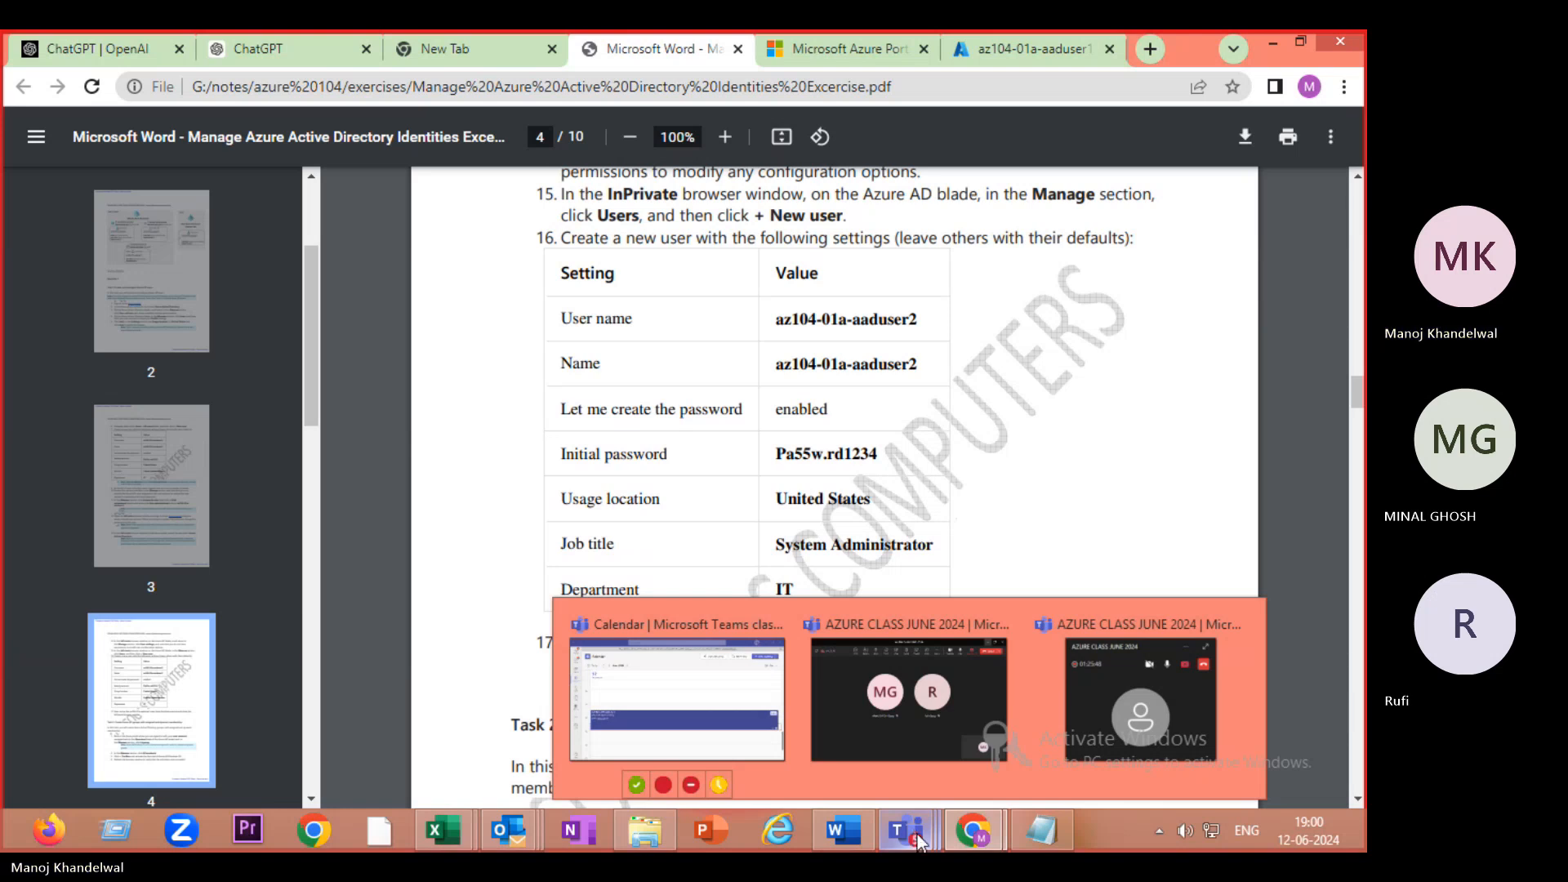
{"action": "mouse_move", "coordinate": [975, 837]}
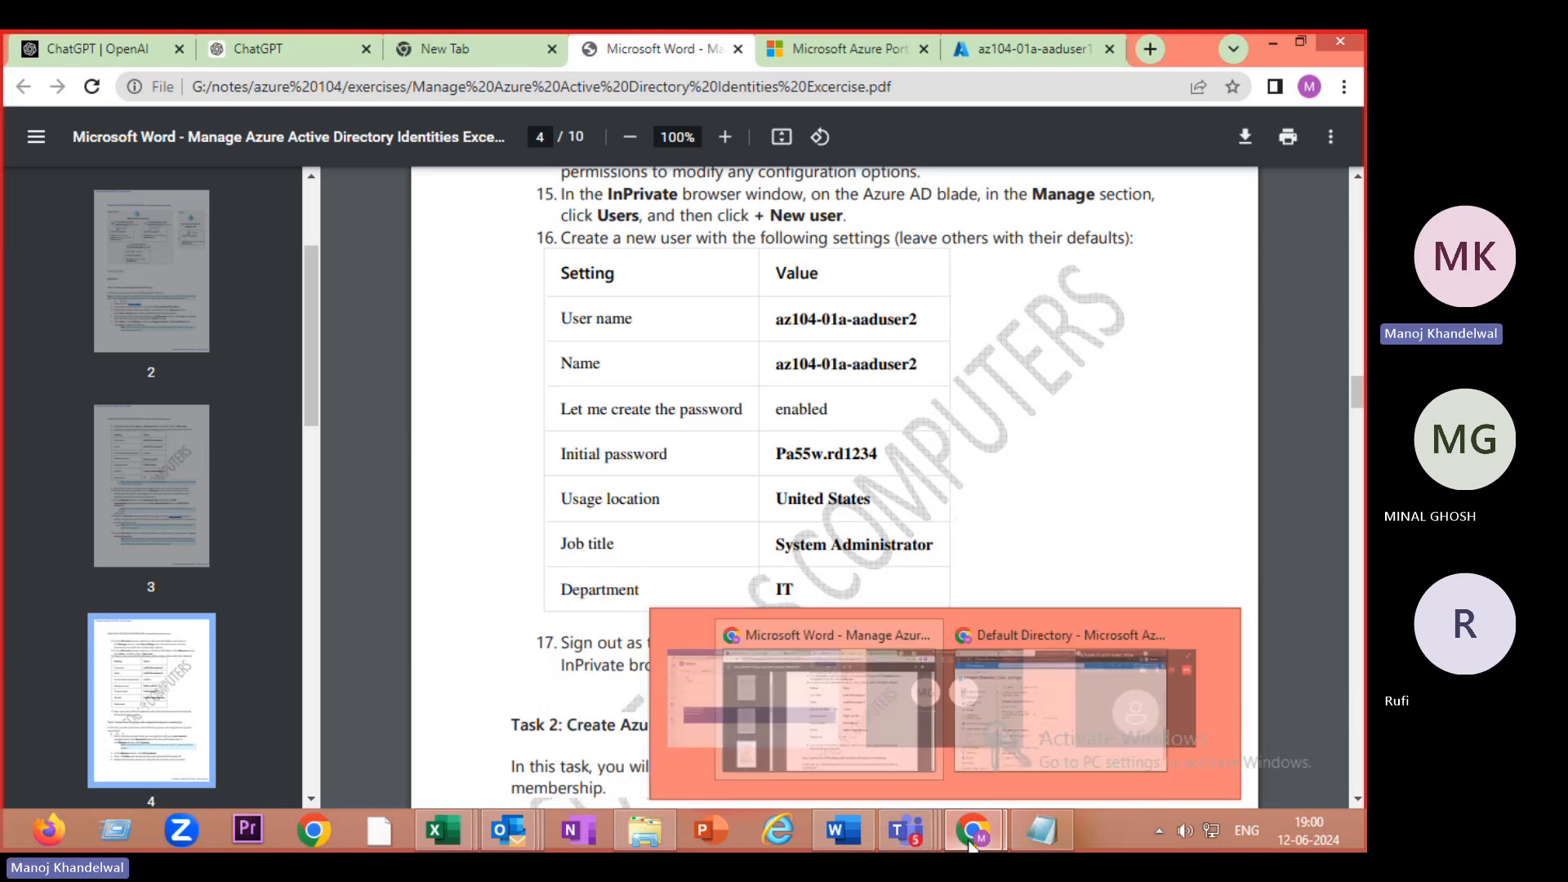
{"action": "left_click", "coordinate": [1086, 734]}
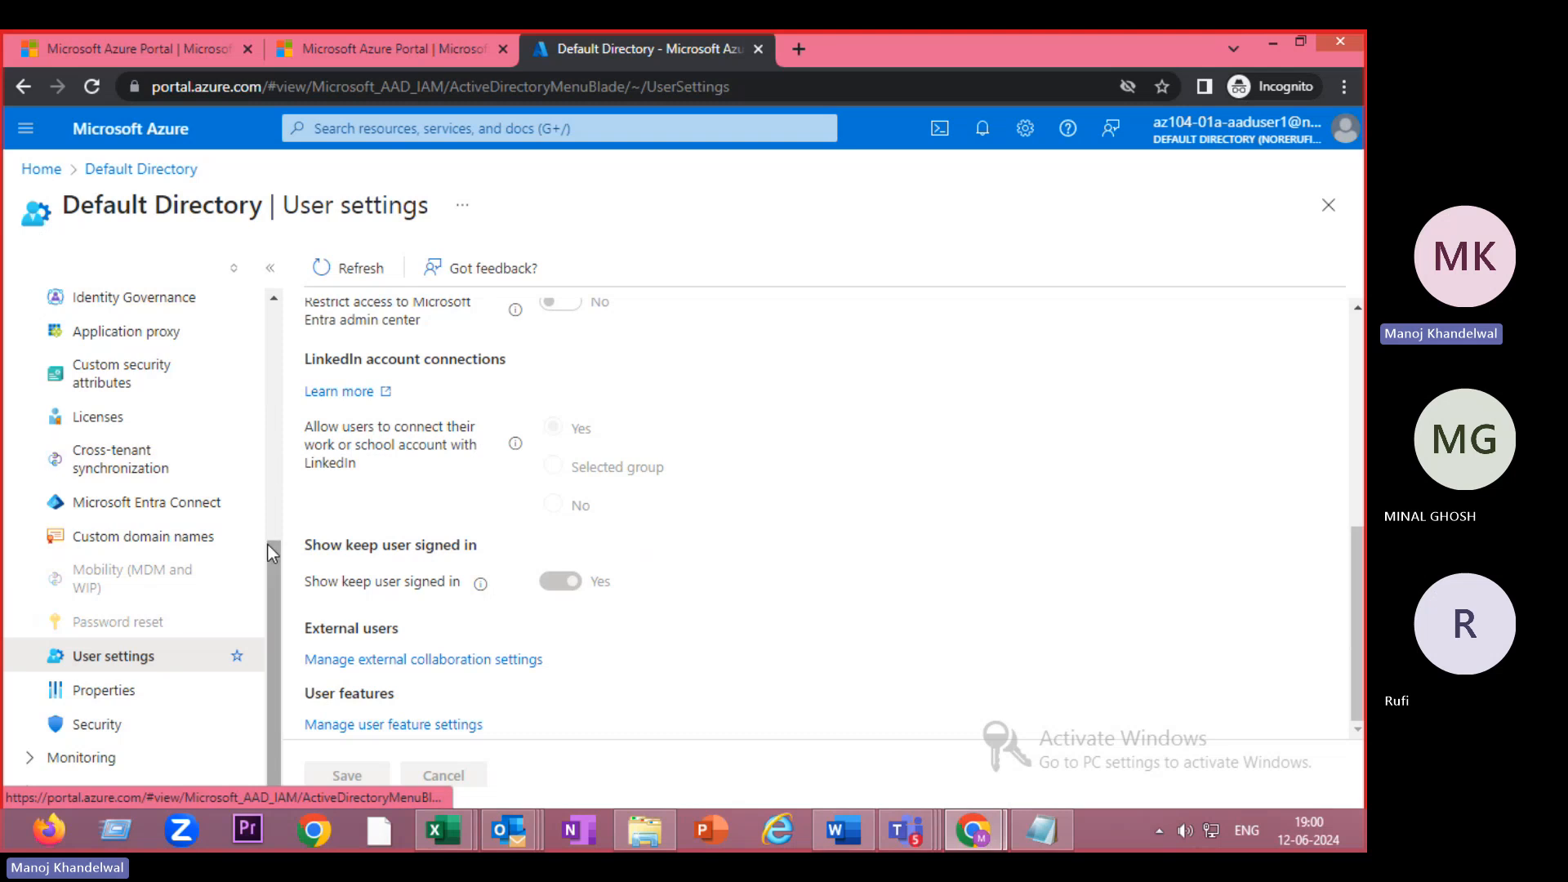
- From Default Directory's Users page, start a new internal user with New user > Create new user
{"action": "left_click_drag", "start_coordinate": [268, 572], "coordinate": [276, 302]}
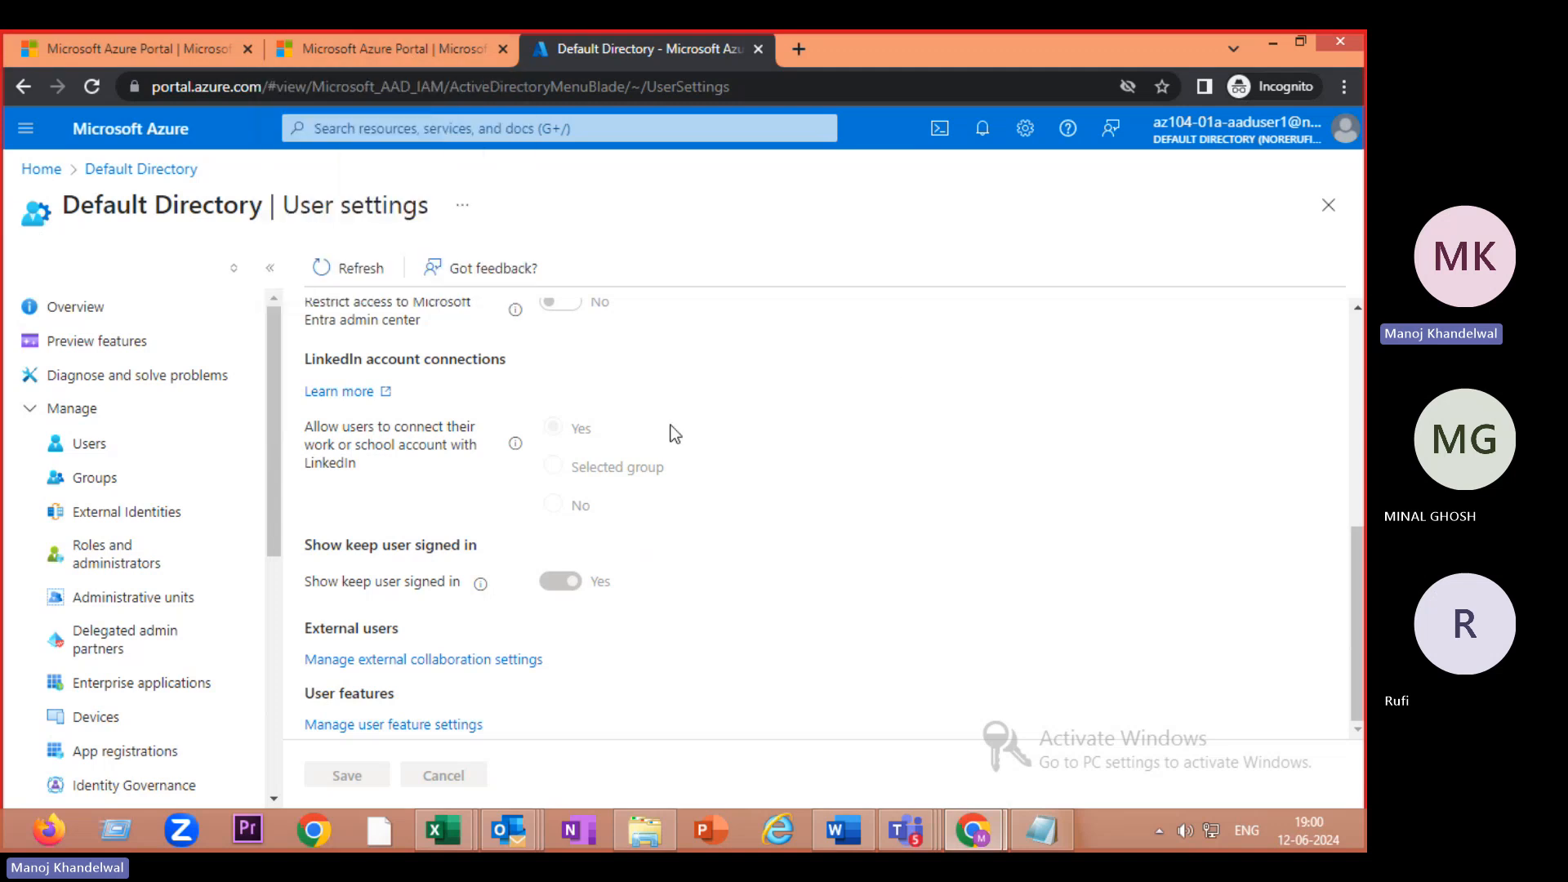
{"action": "left_click", "coordinate": [108, 445]}
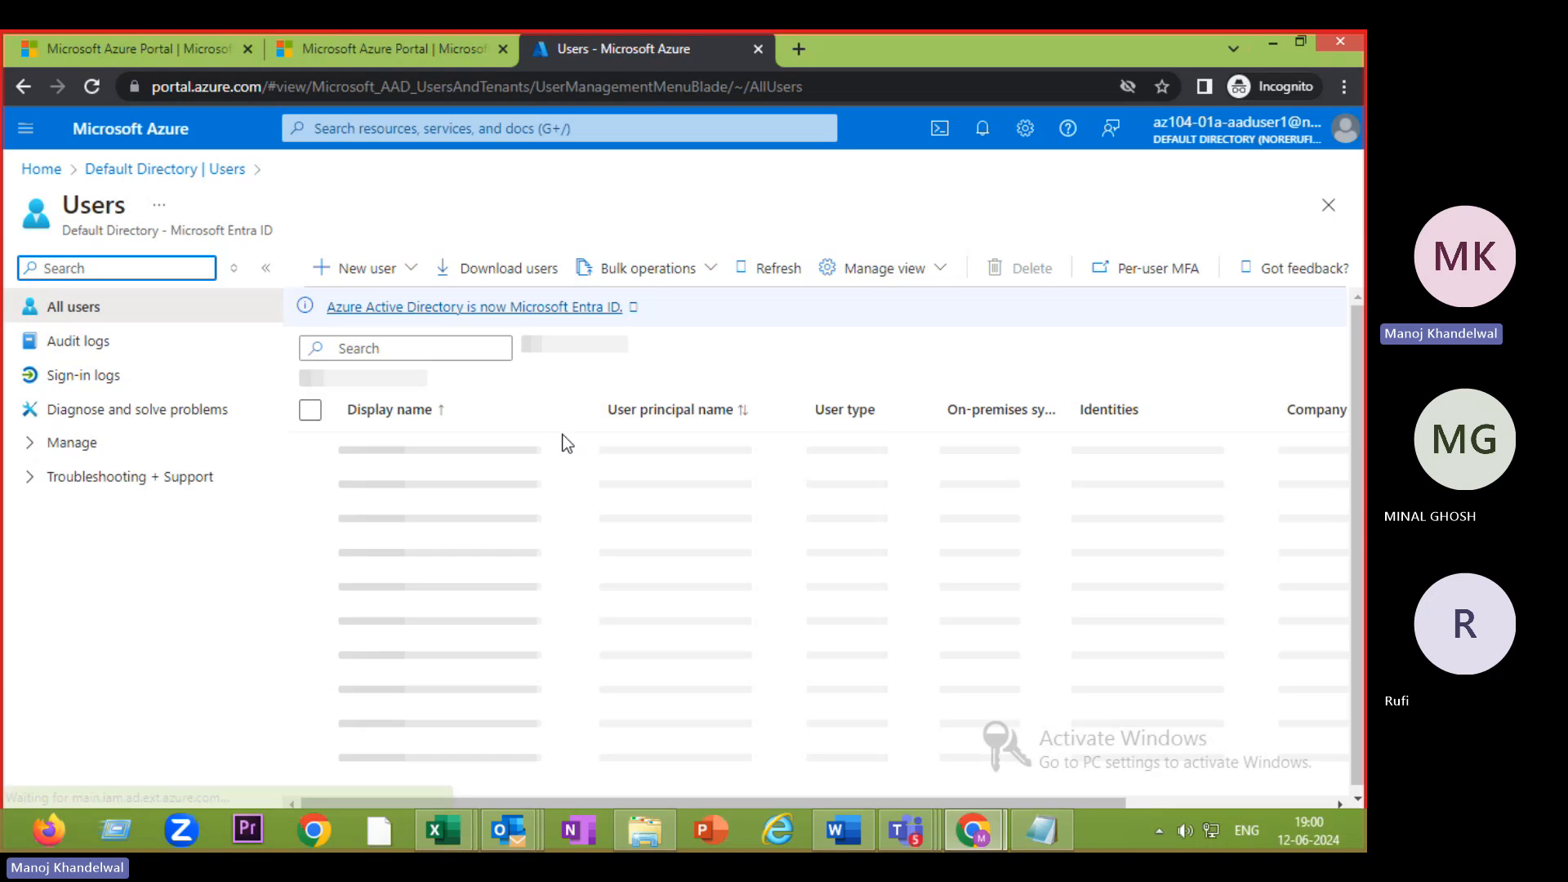
{"action": "left_click", "coordinate": [365, 269]}
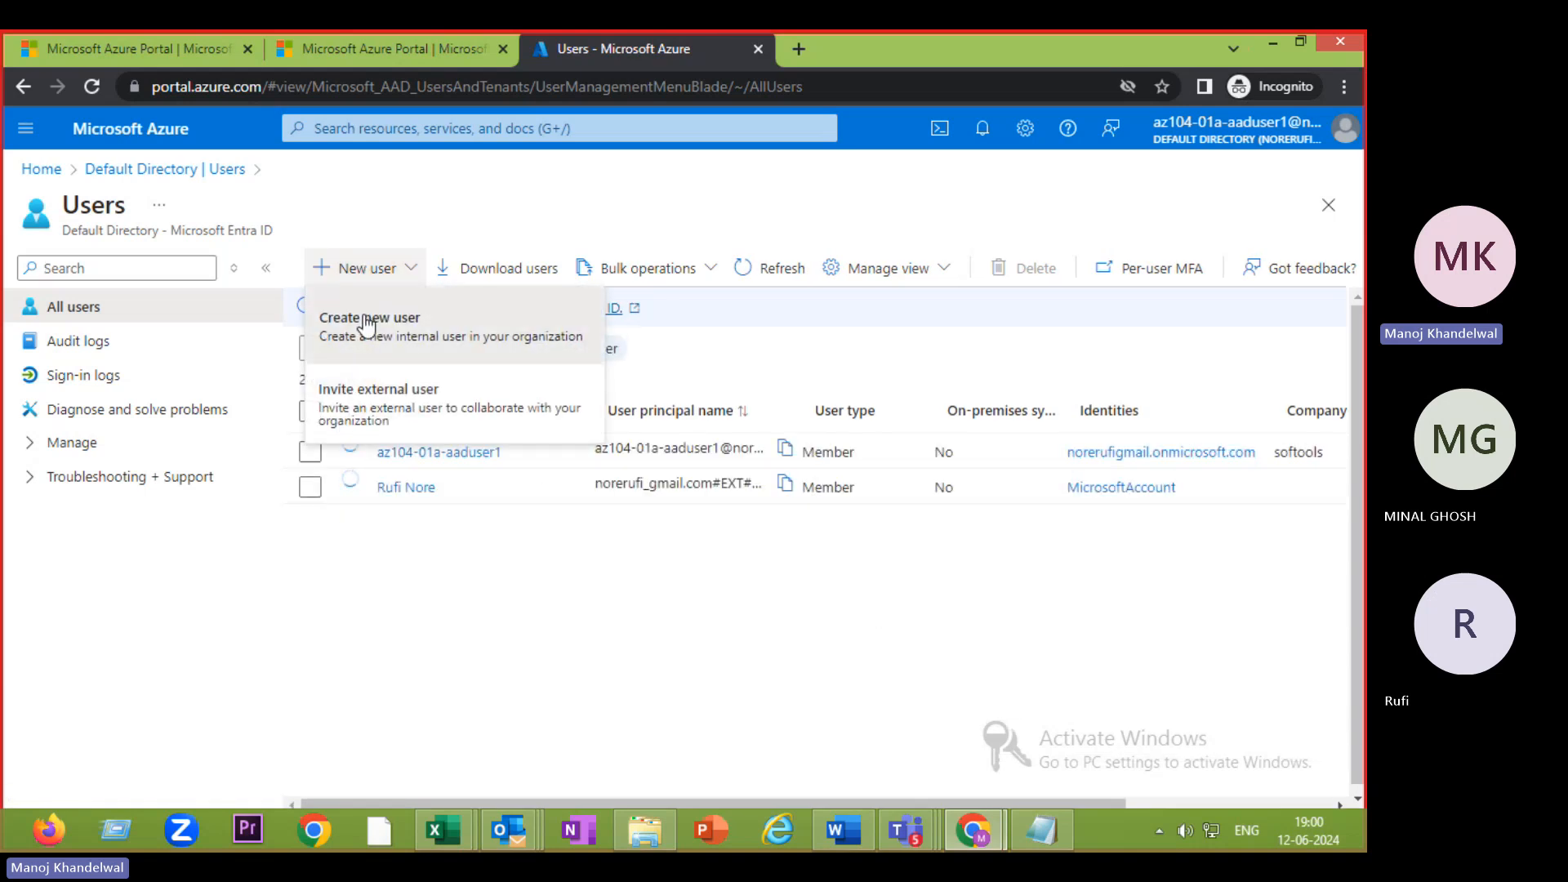
{"action": "left_click", "coordinate": [365, 323]}
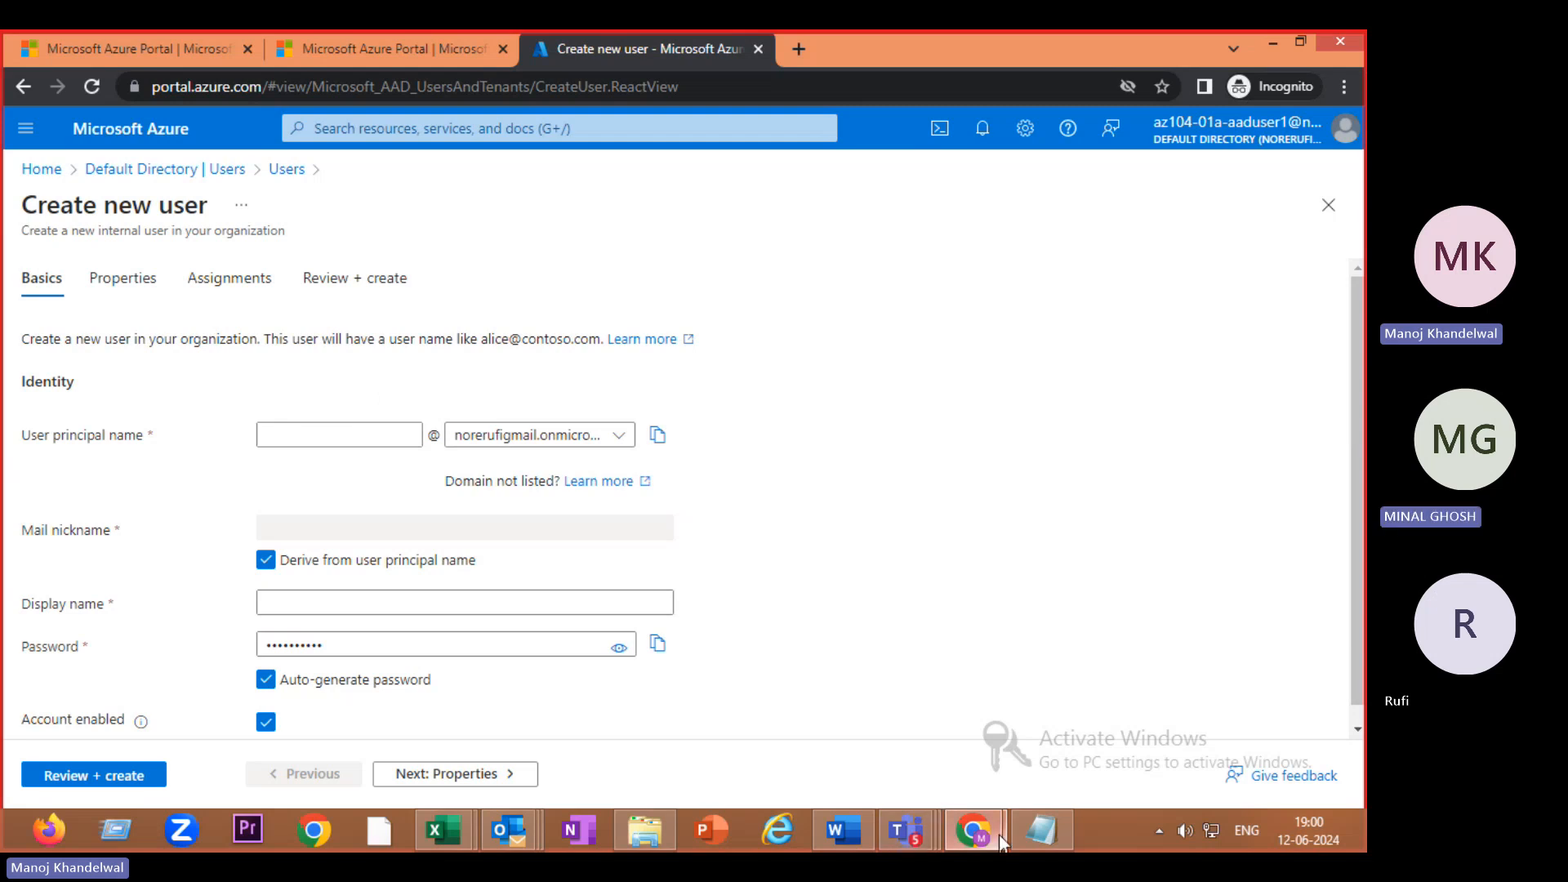
- Copy the user name az104-01a-aaduser2 from the PDF's step 16 table, then return to Azure
{"action": "mouse_move", "coordinate": [998, 834]}
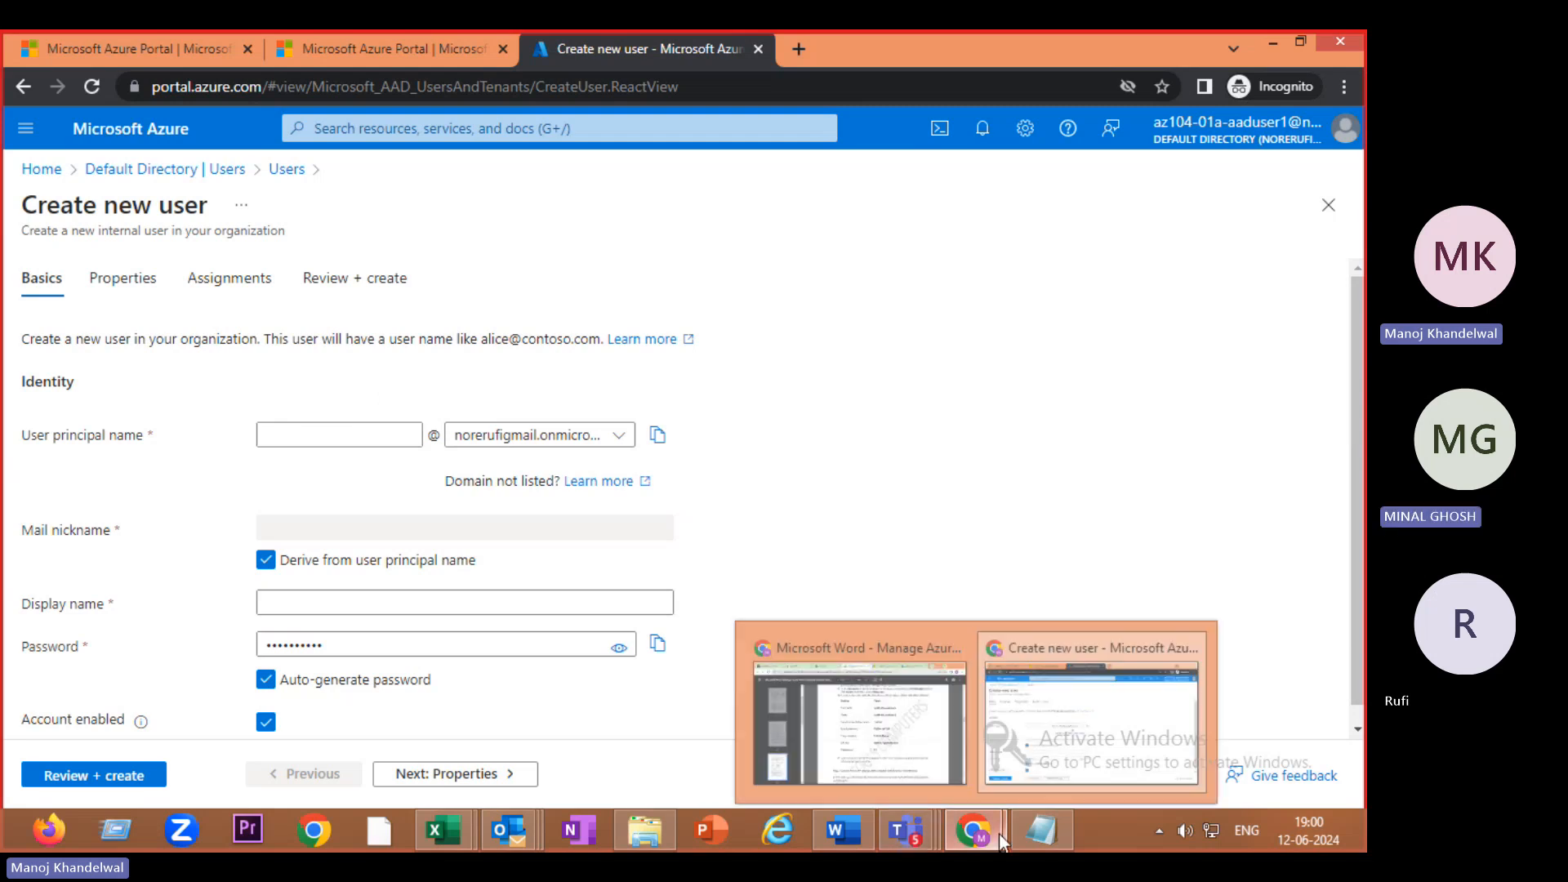
{"action": "left_click", "coordinate": [899, 727]}
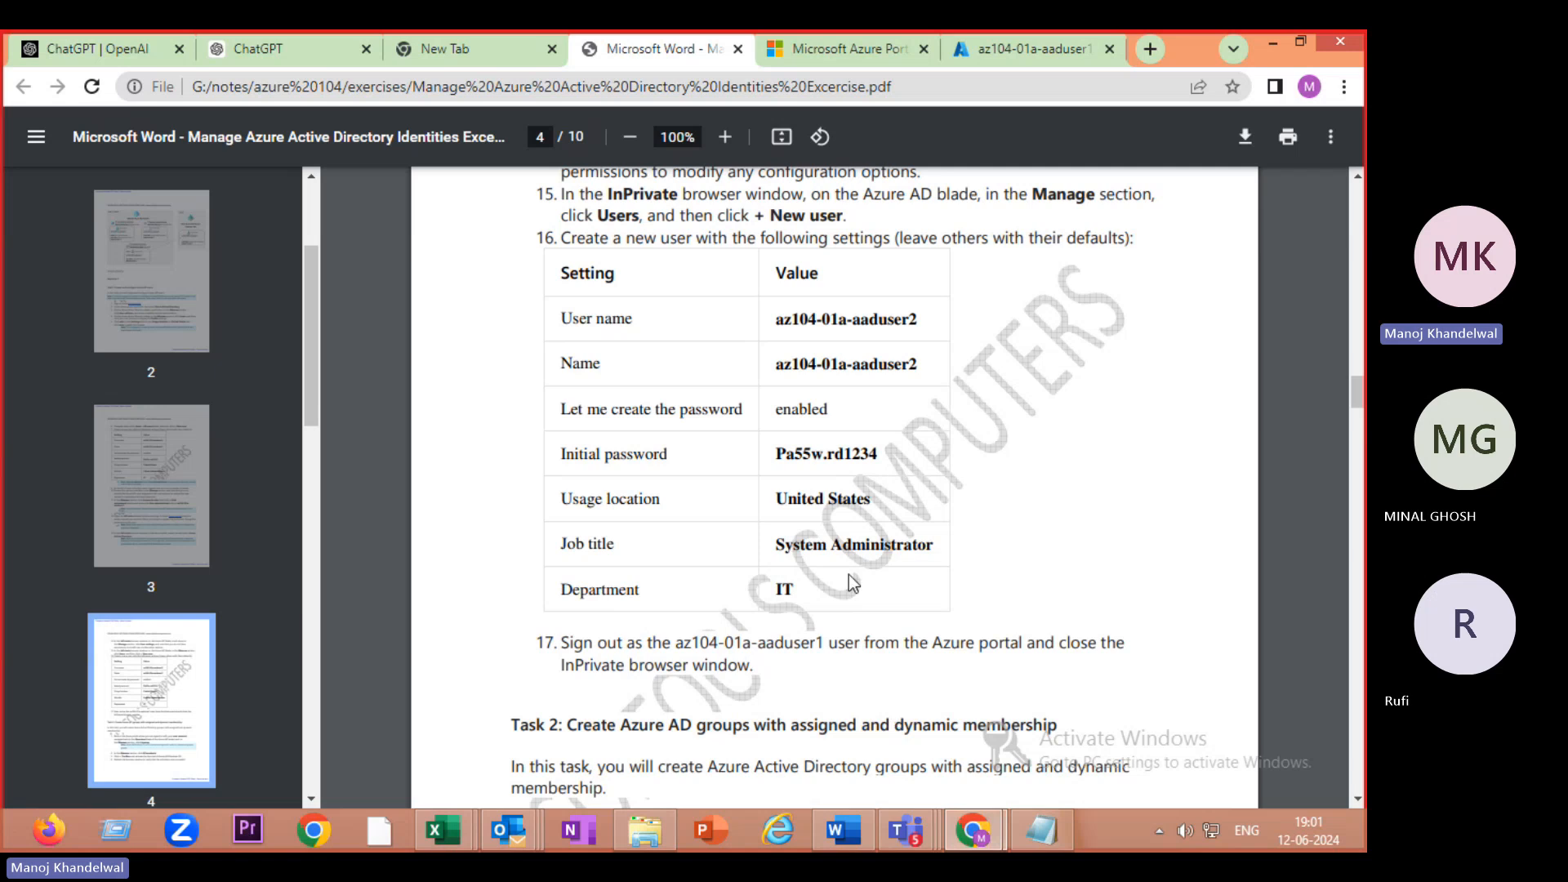
{"action": "scroll", "coordinate": [850, 556], "scroll_direction": "up", "scroll_amount": 1}
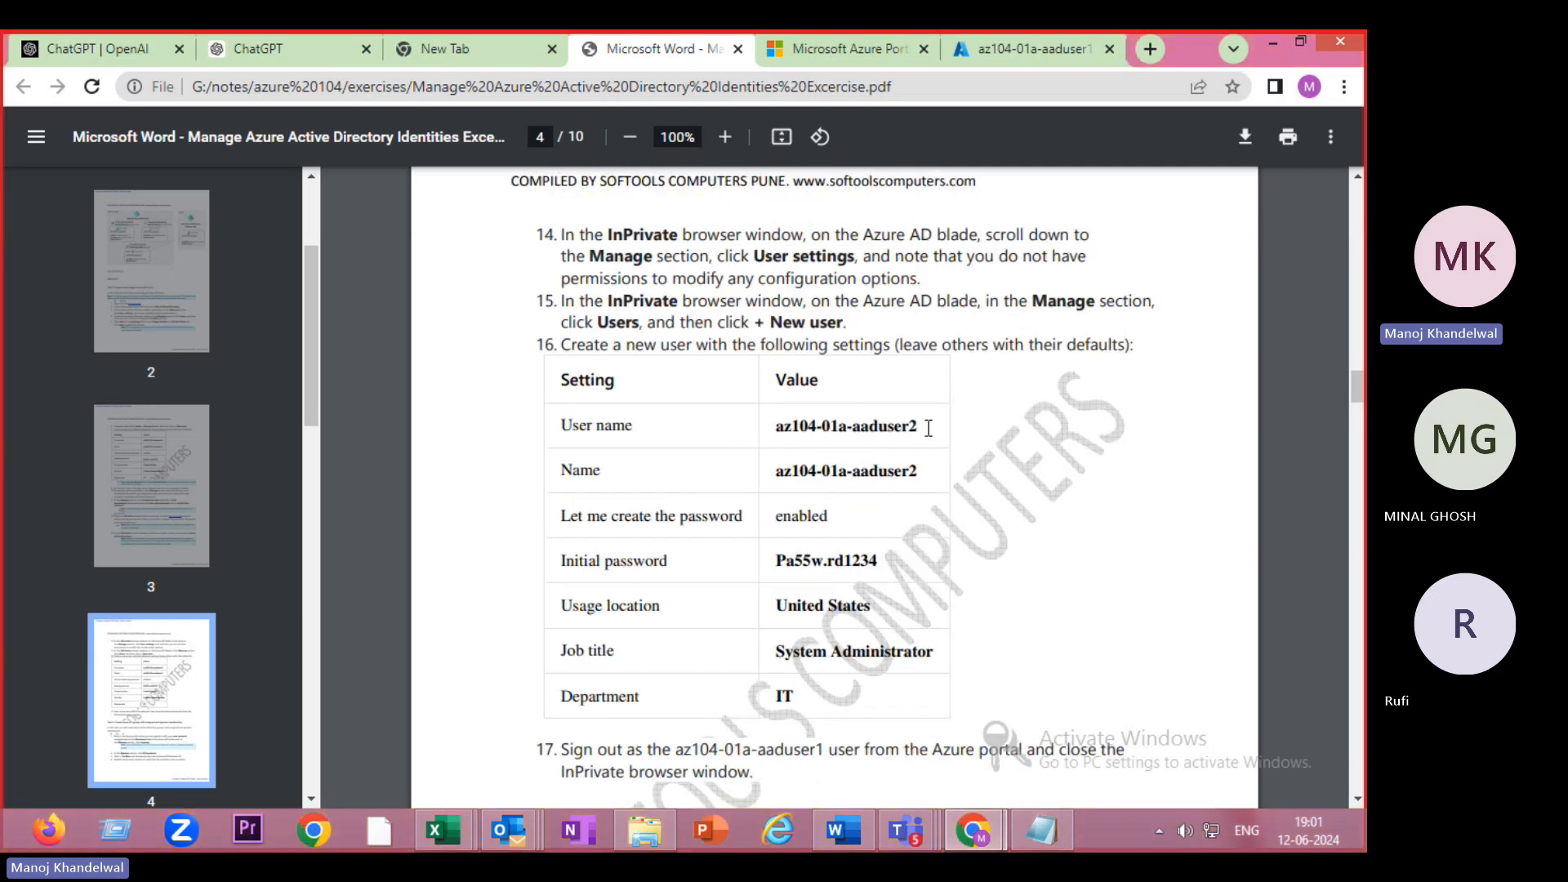
{"action": "left_click_drag", "start_coordinate": [920, 426], "coordinate": [776, 427]}
{"action": "key", "text": "ctrl+c"}
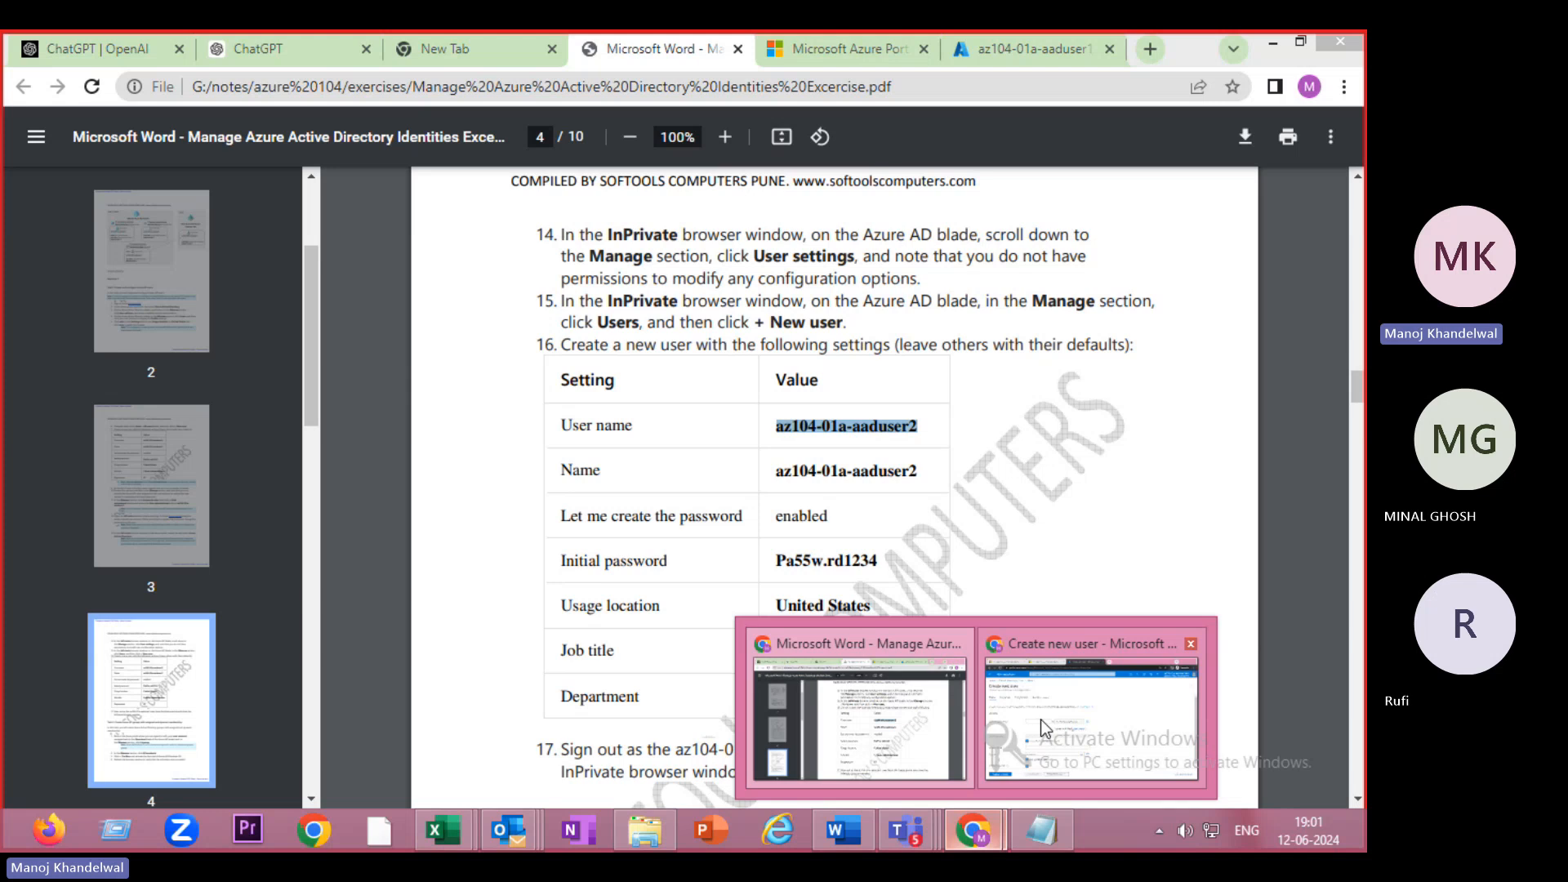
{"action": "left_click", "coordinate": [1040, 719]}
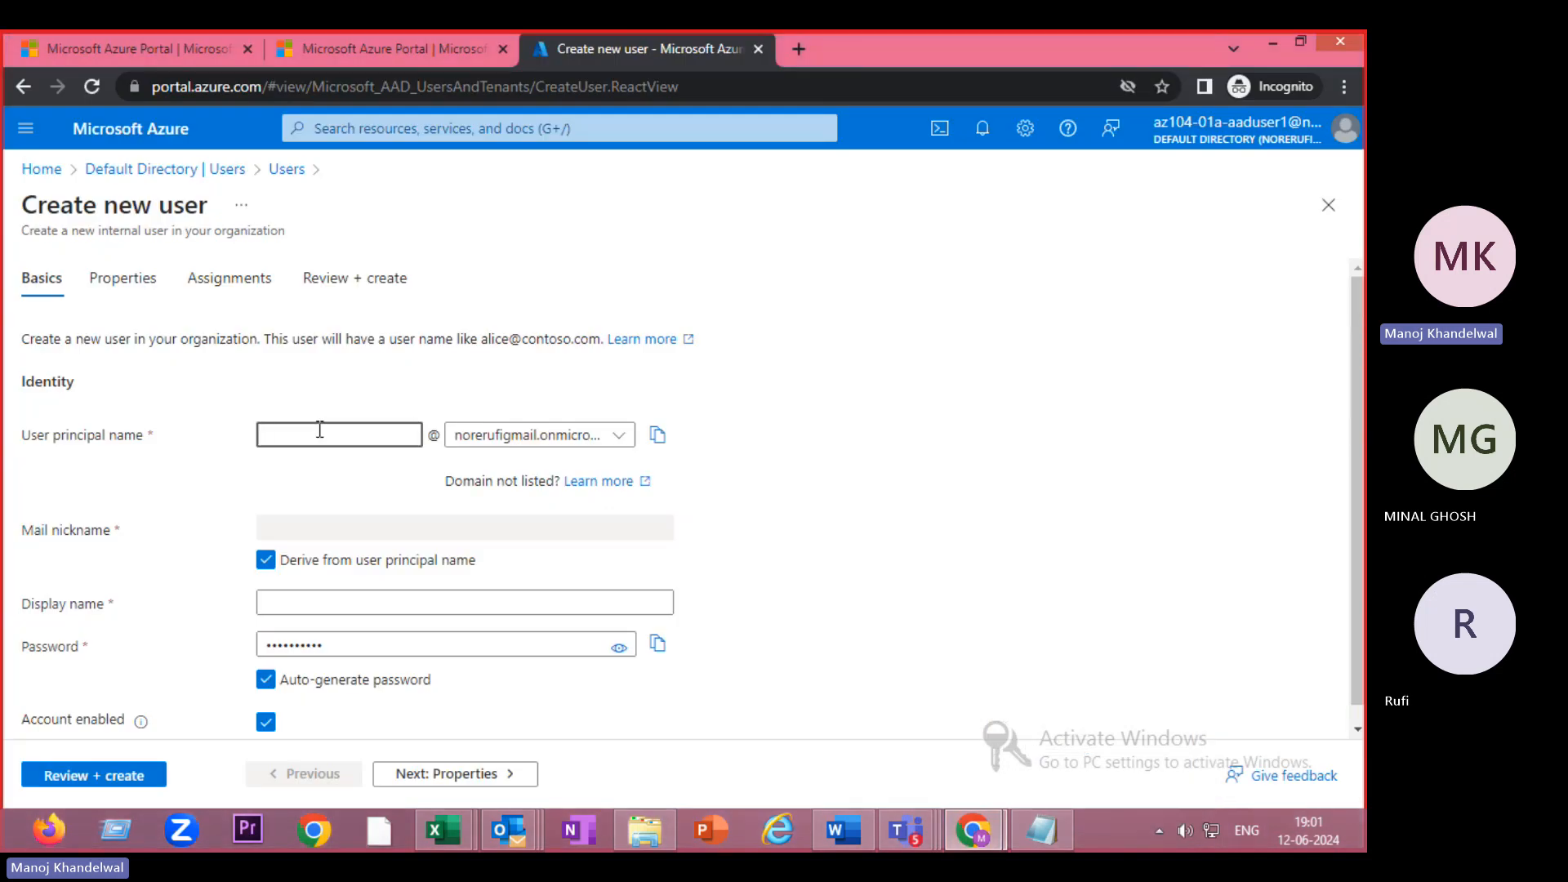
- Paste az104-01a-aaduser2 as both the user principal name and the display name
{"action": "key", "text": "ctrl+v"}
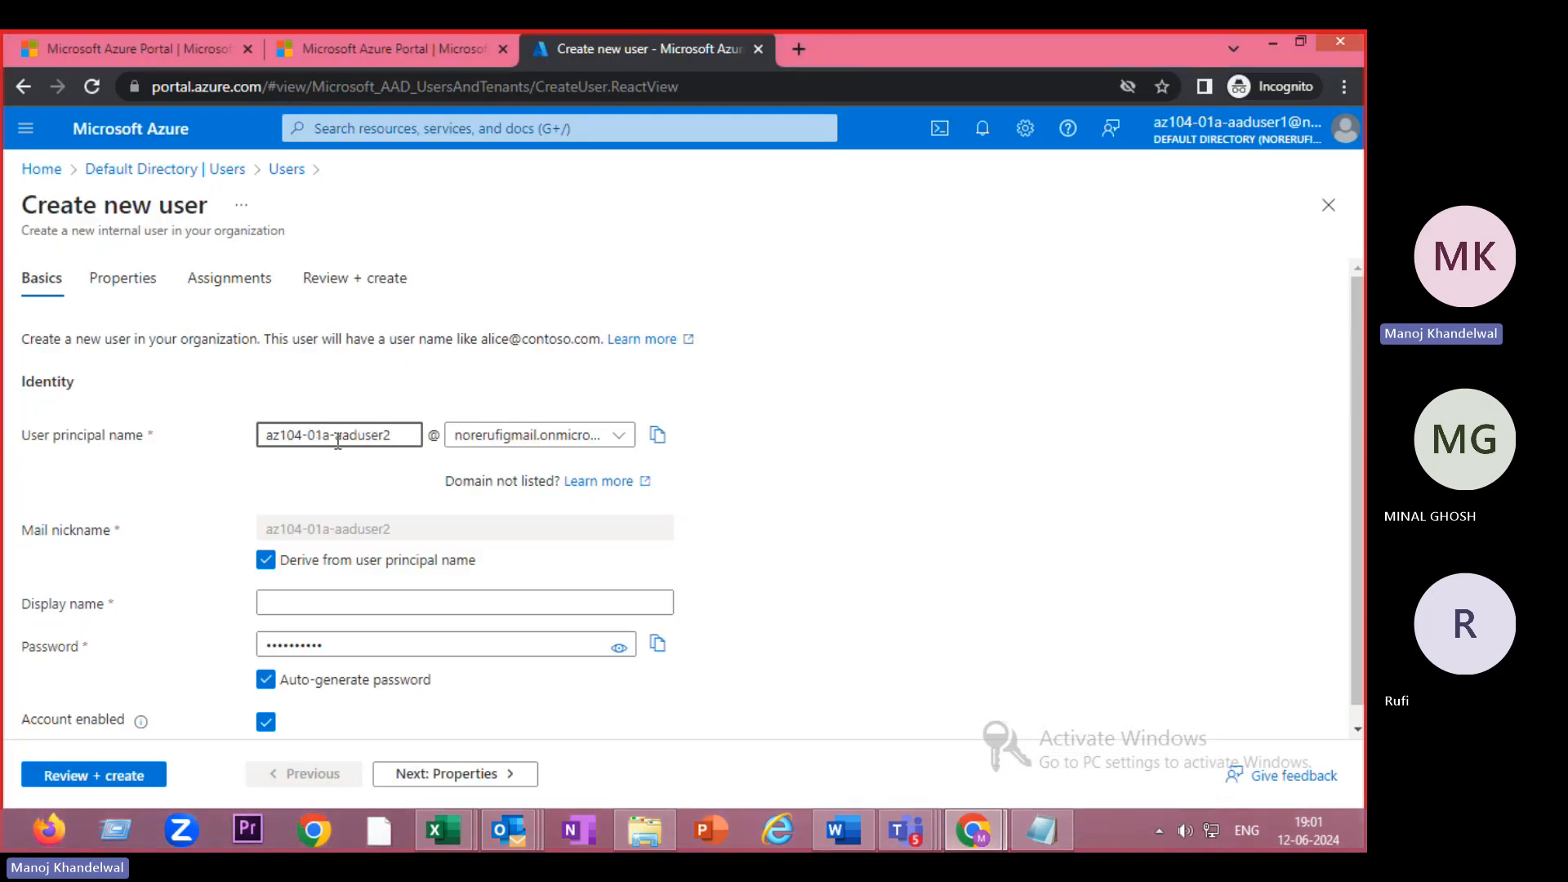
{"action": "left_click", "coordinate": [315, 608]}
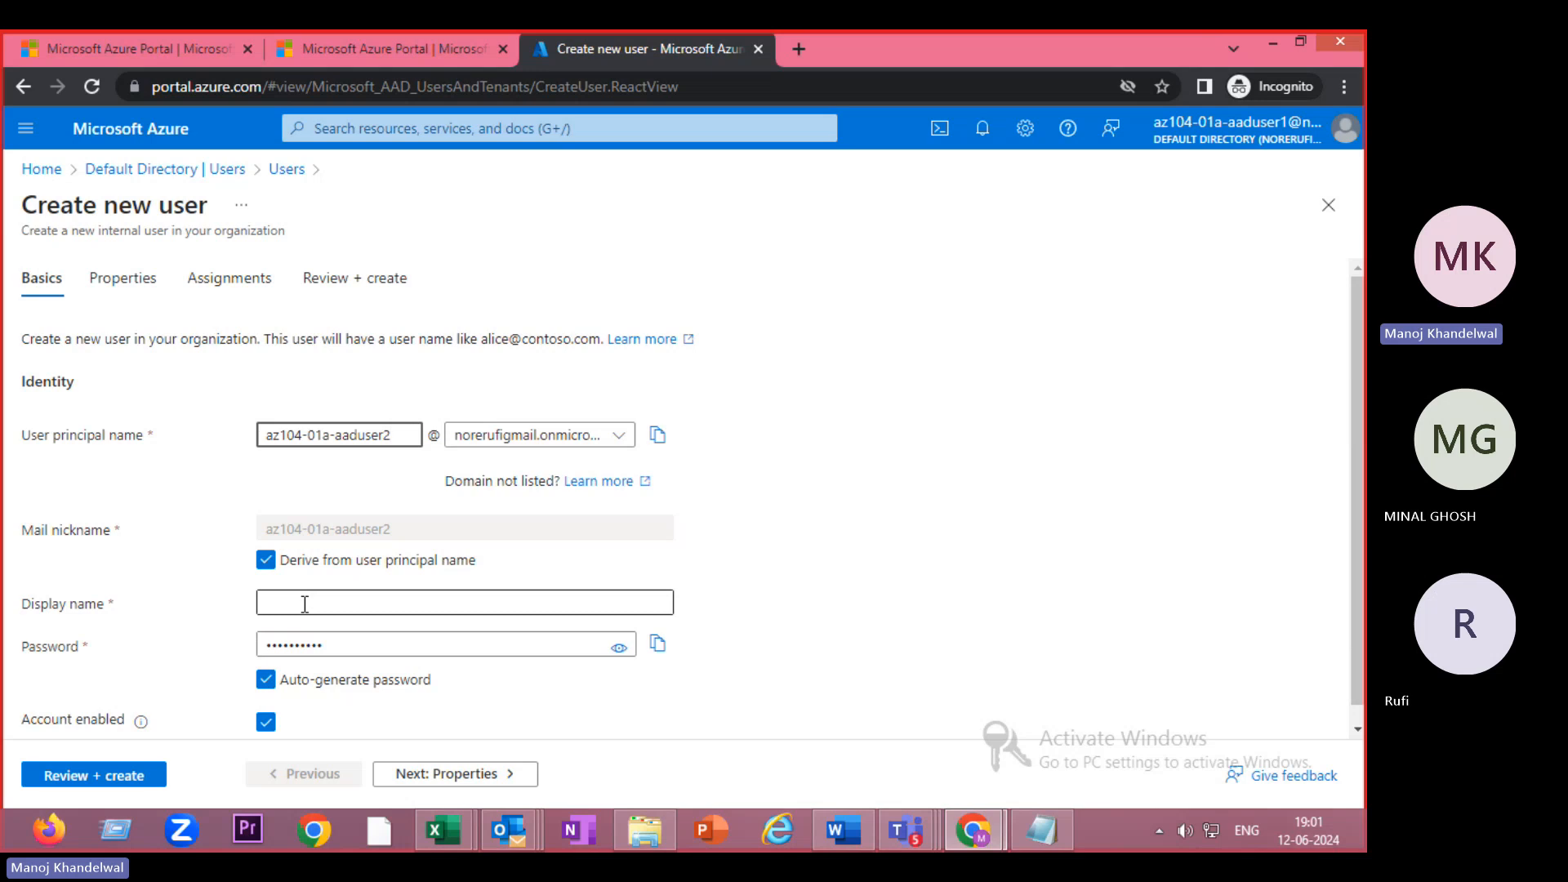
{"action": "left_click", "coordinate": [305, 605]}
{"action": "key", "text": "ctrl+v"}
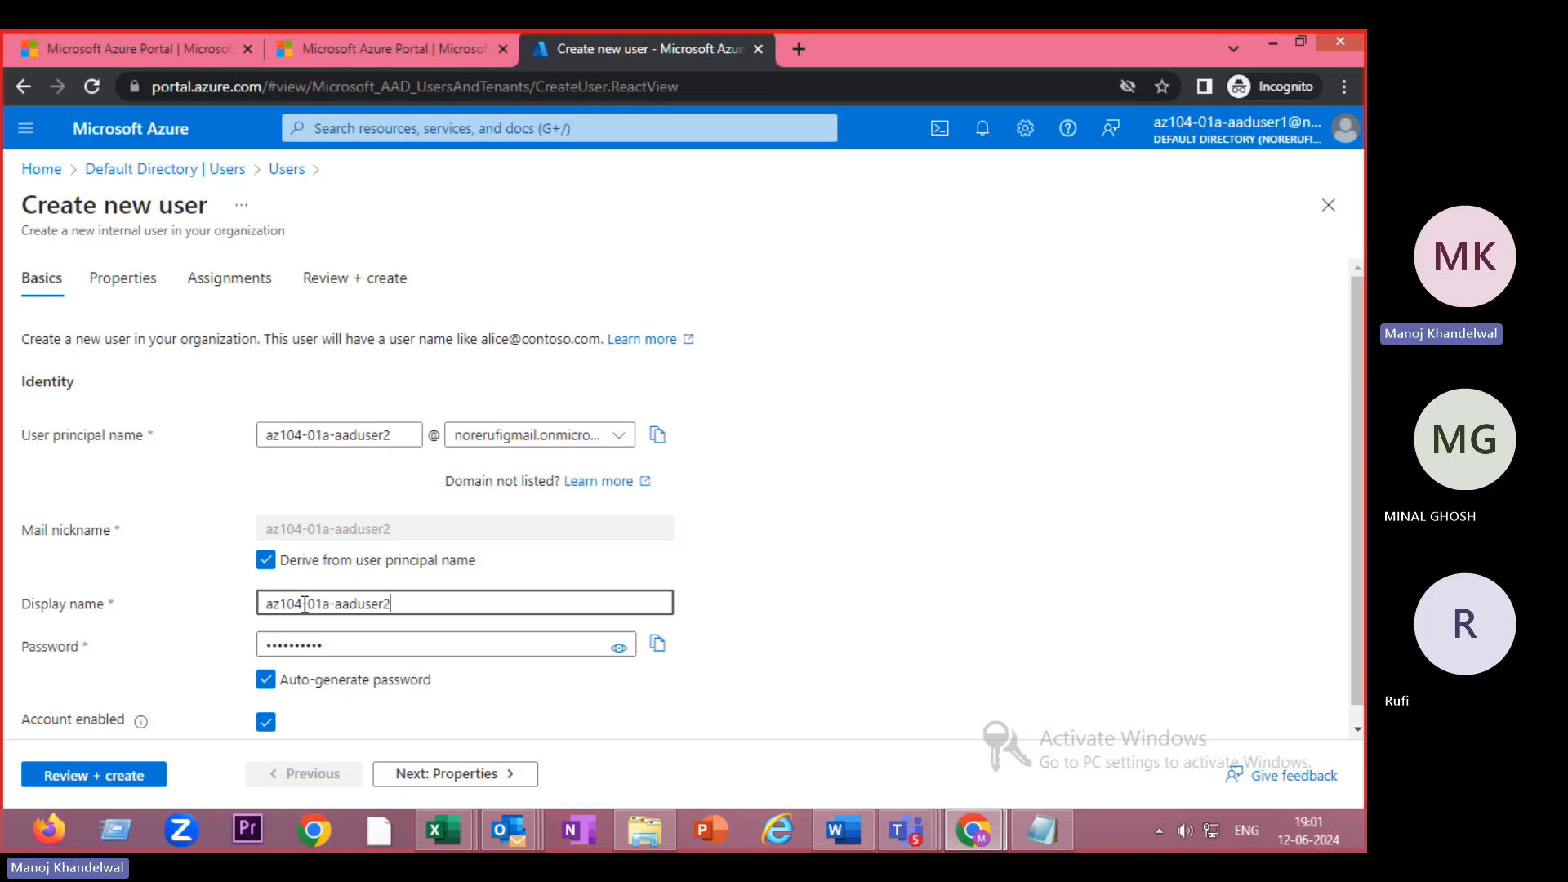
- Replace the auto-generated password with a custom password and continue to Properties
{"action": "left_click", "coordinate": [266, 679]}
{"action": "left_click", "coordinate": [351, 647]}
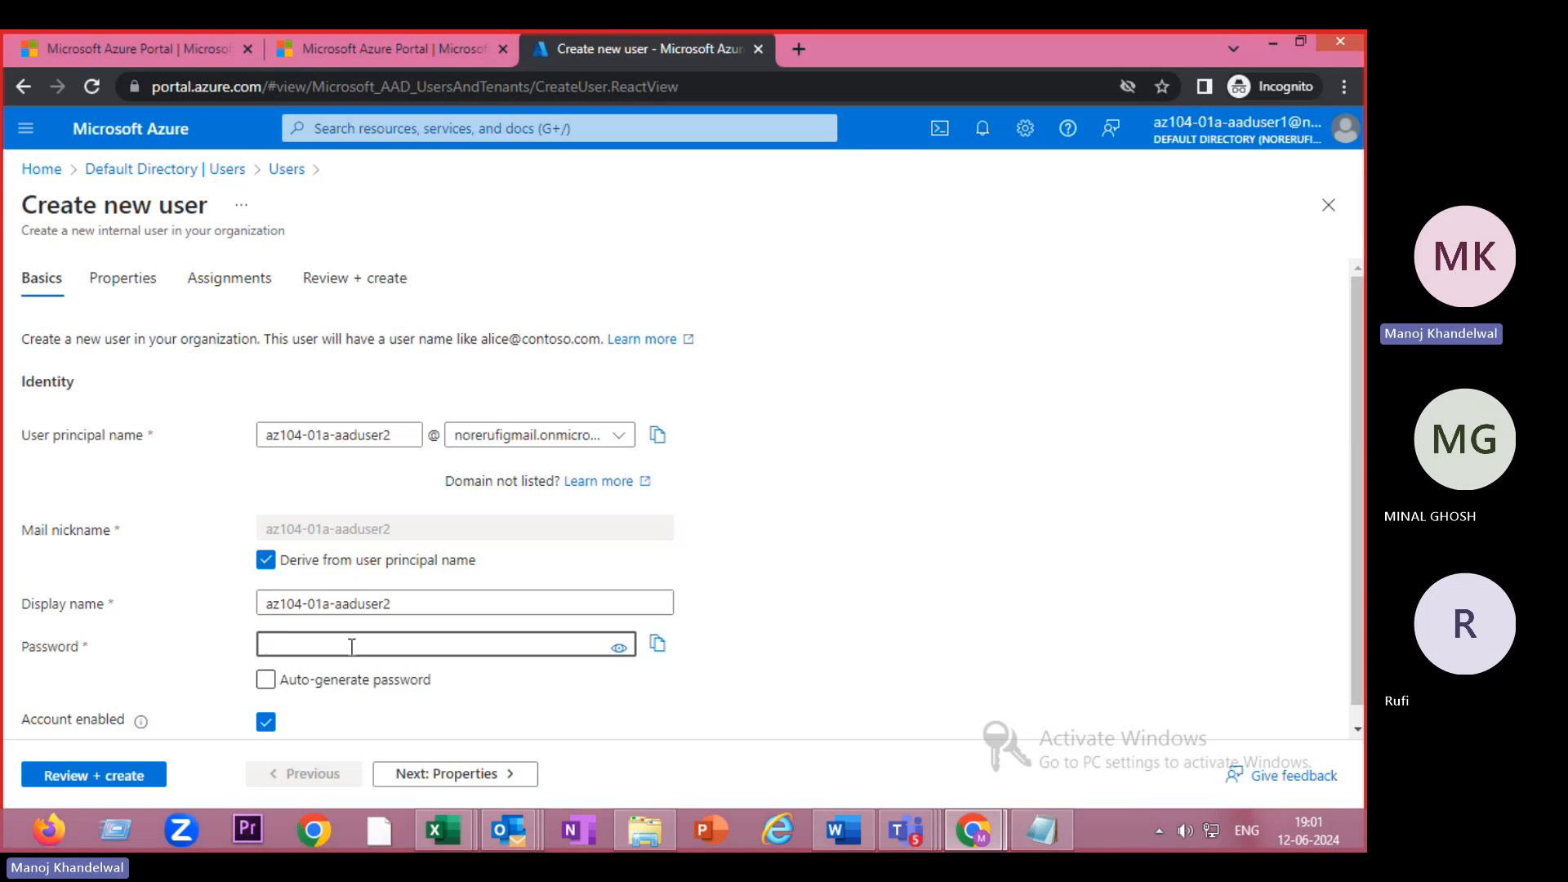
{"action": "type", "text": "••••"}
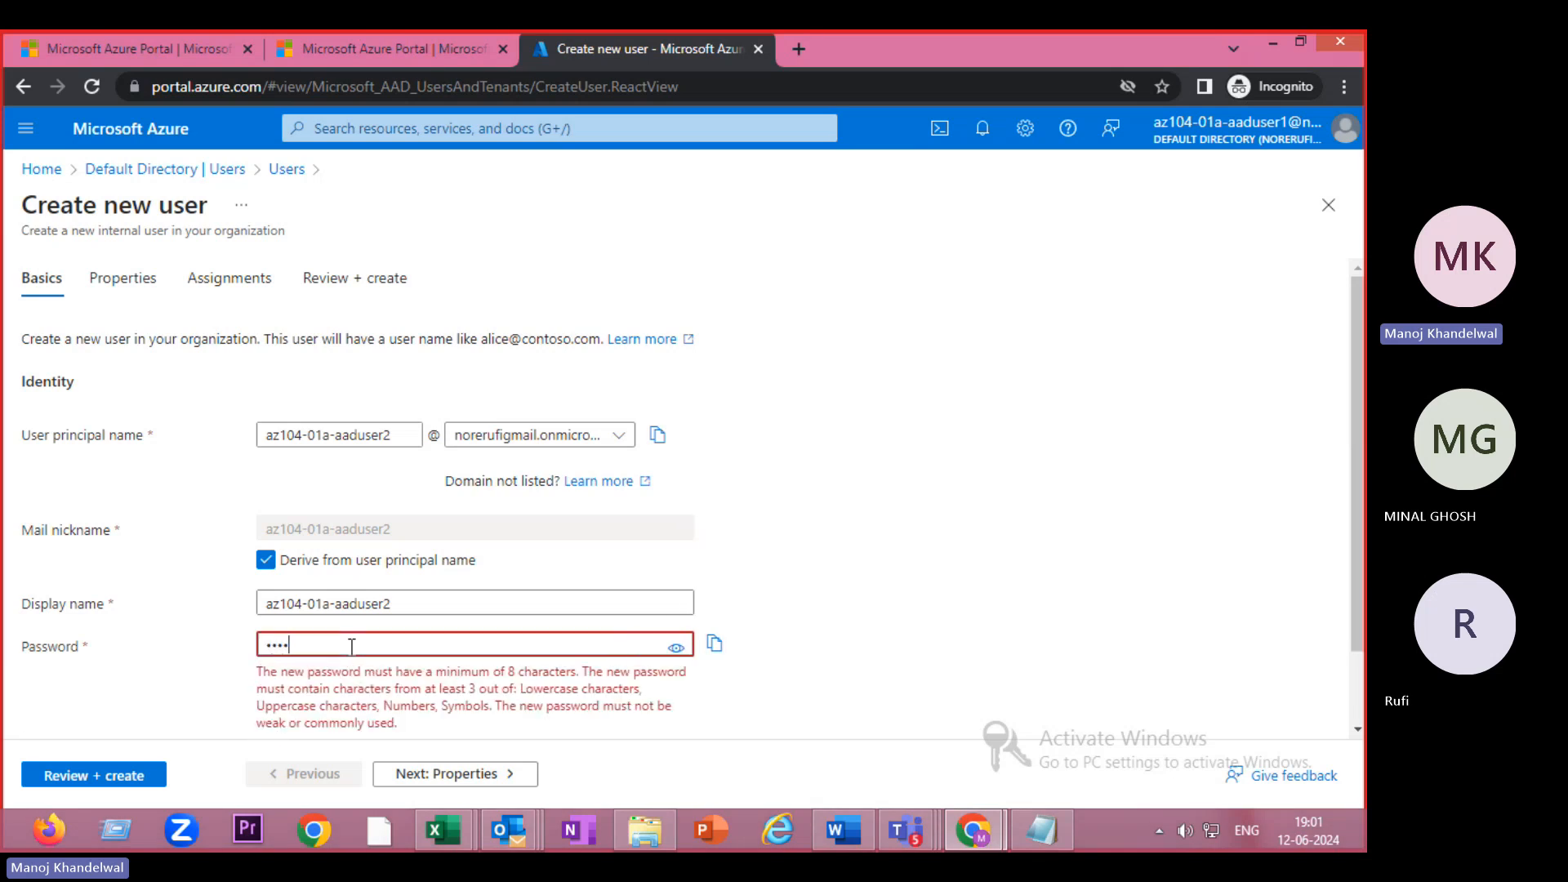
{"action": "type", "text": "•••"}
{"action": "type", "text": "••"}
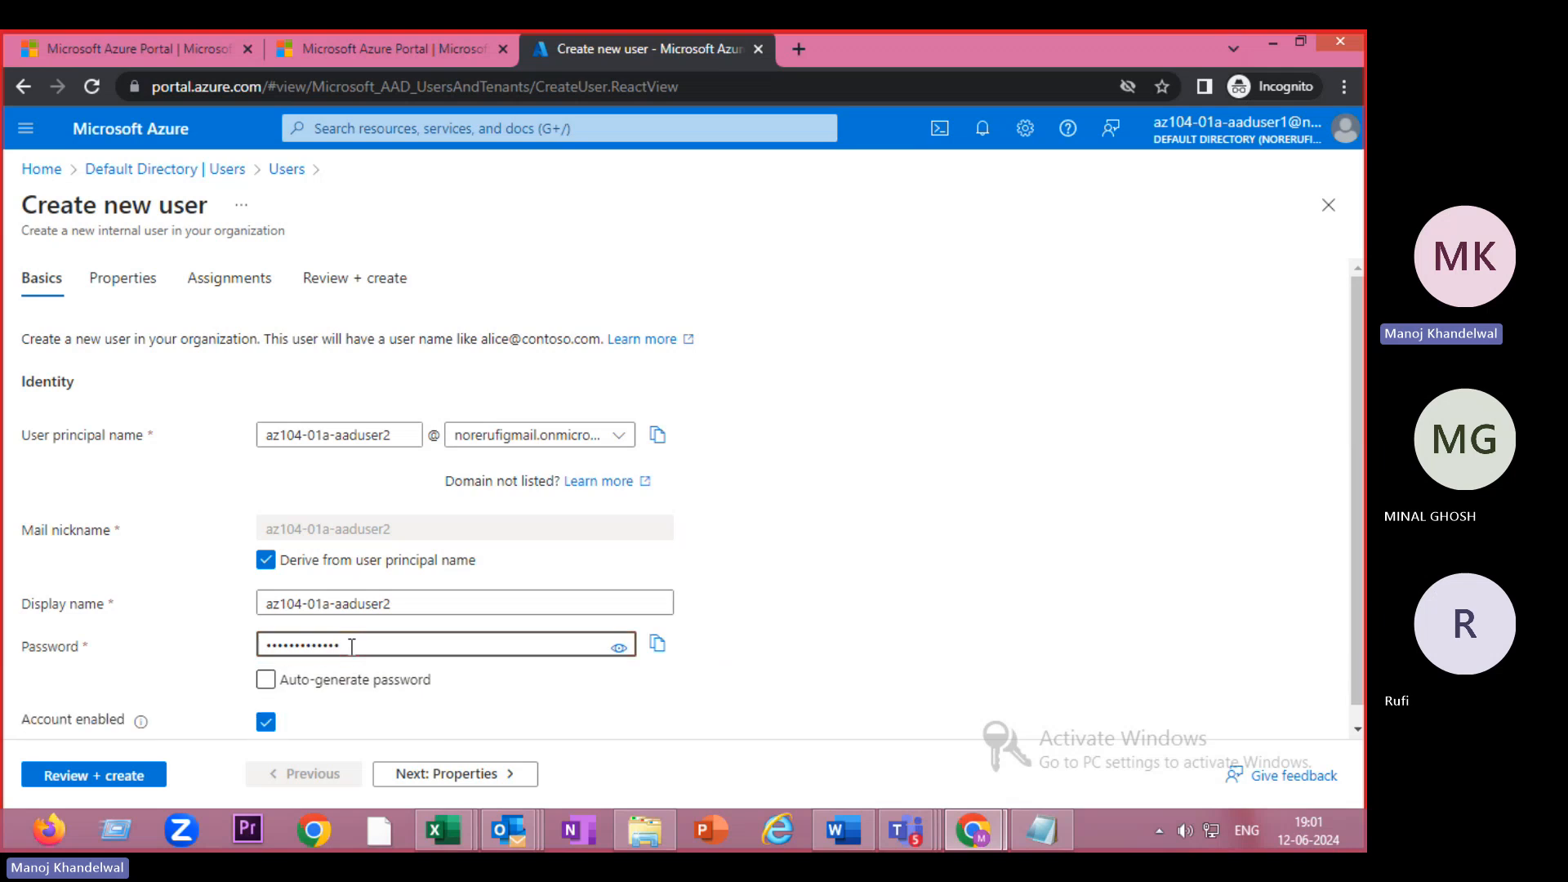
{"action": "scroll", "coordinate": [462, 691], "scroll_direction": "down", "scroll_amount": 2}
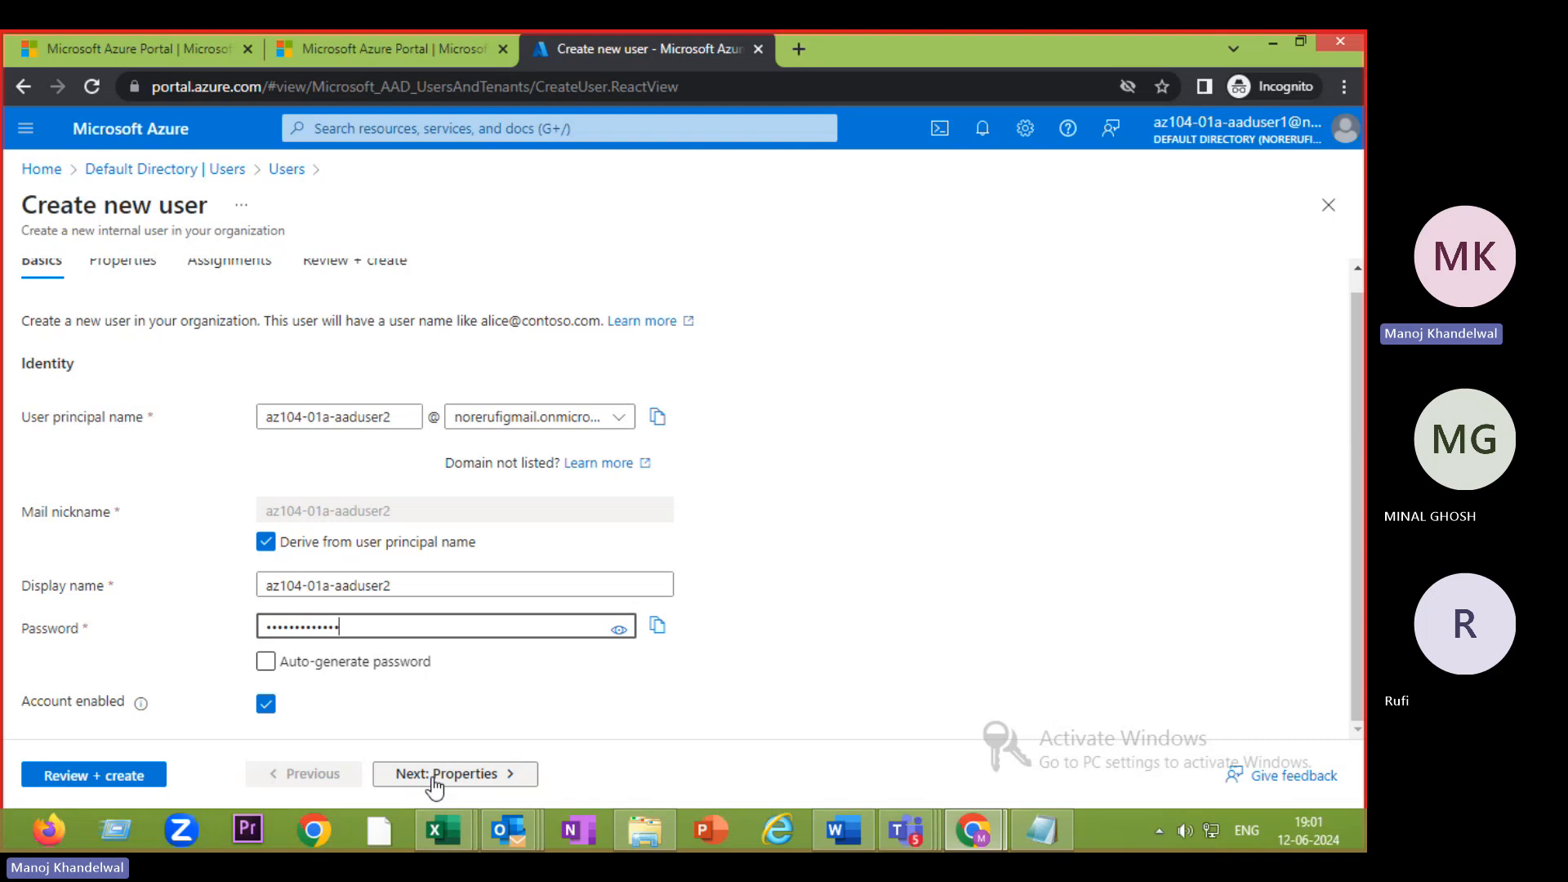
{"action": "left_click", "coordinate": [435, 775]}
- Enter first name test and last name user2, keeping the user type as Member
{"action": "left_click", "coordinate": [357, 359]}
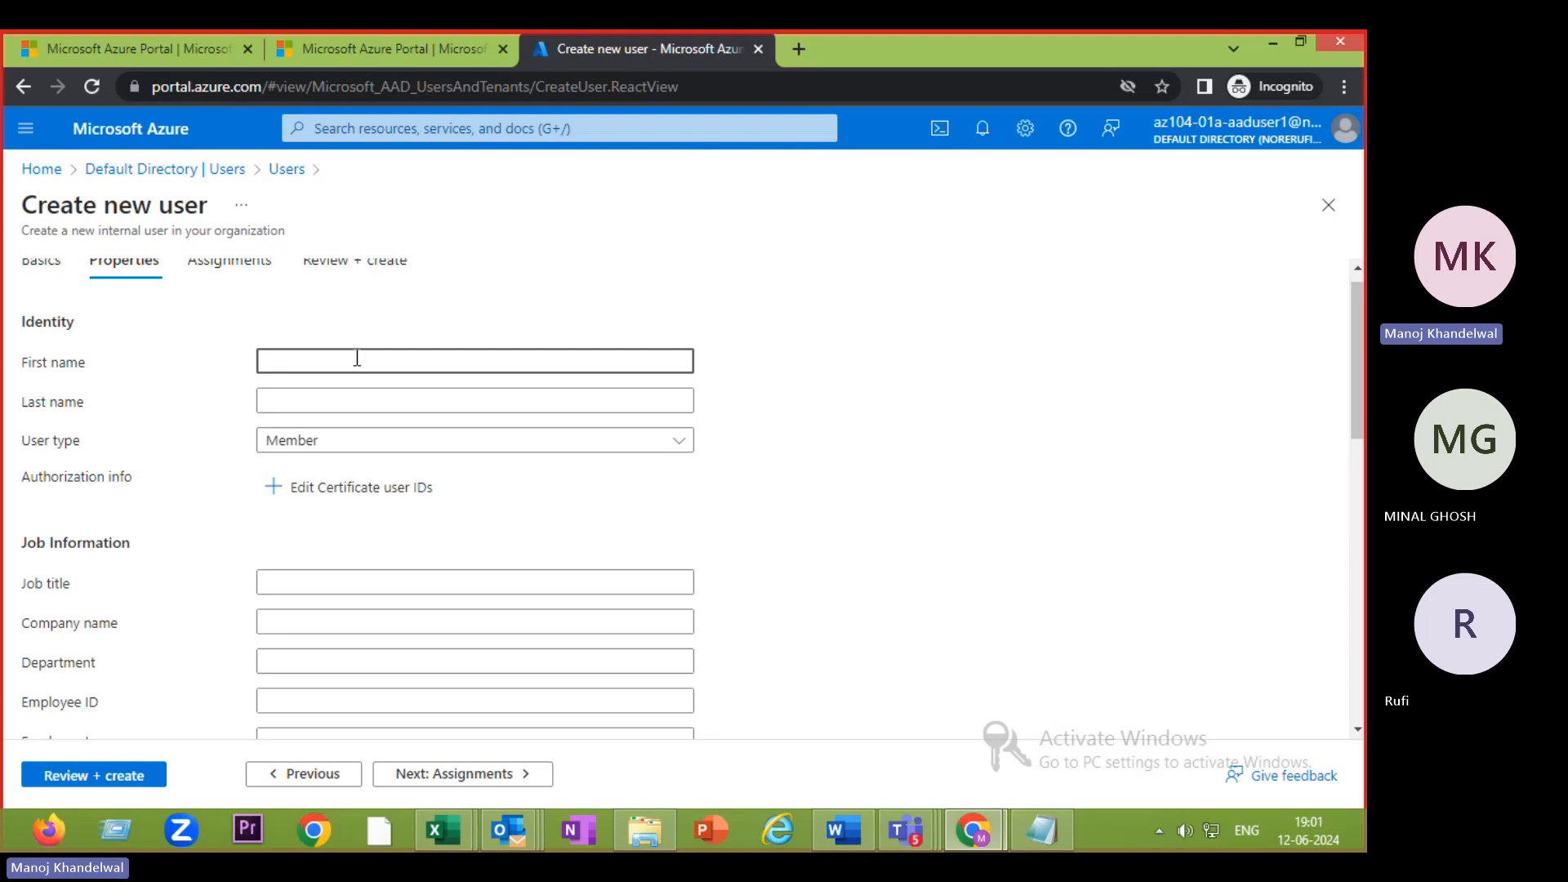
{"action": "type", "text": "user"}
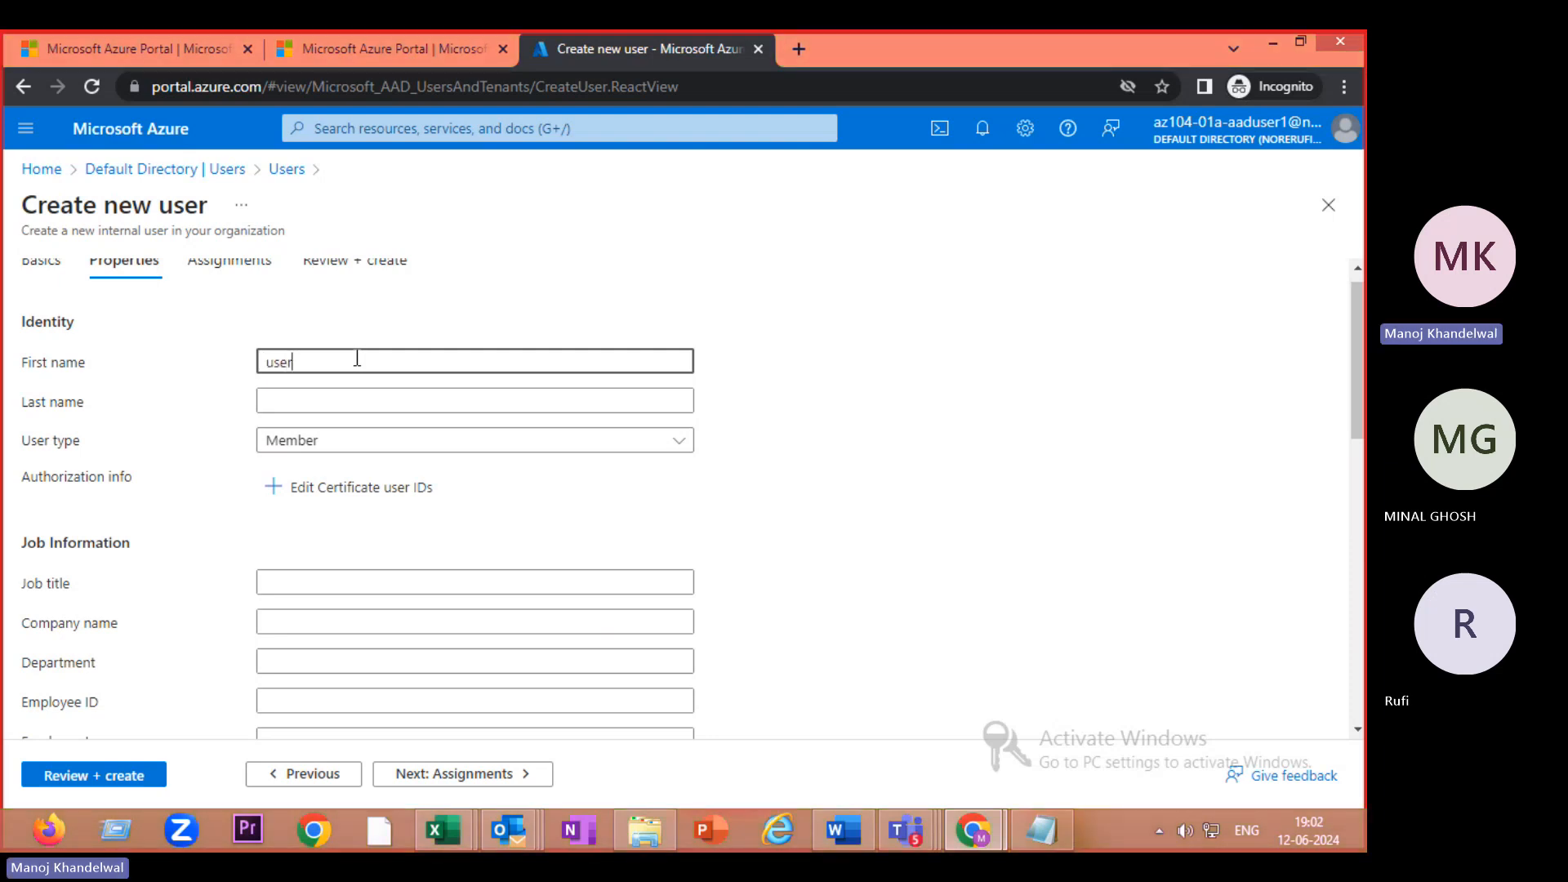
{"action": "key", "text": "BackSpace"}
{"action": "key", "text": "BackSpace"}
{"action": "key", "text": "BackSpace"}
{"action": "type", "text": "s"}
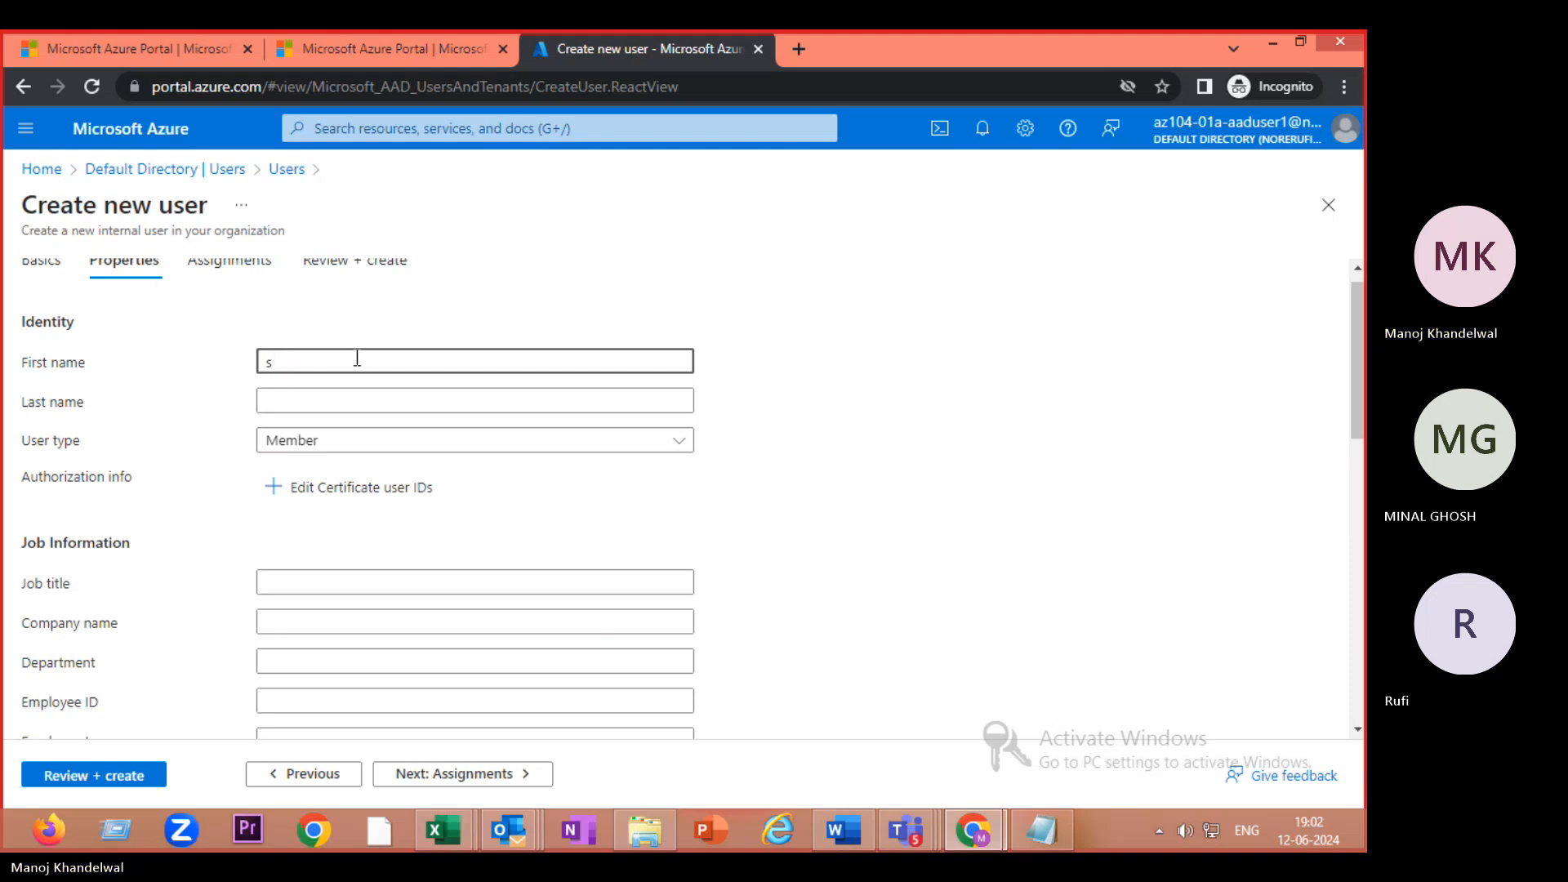
{"action": "type", "text": "ftuser"}
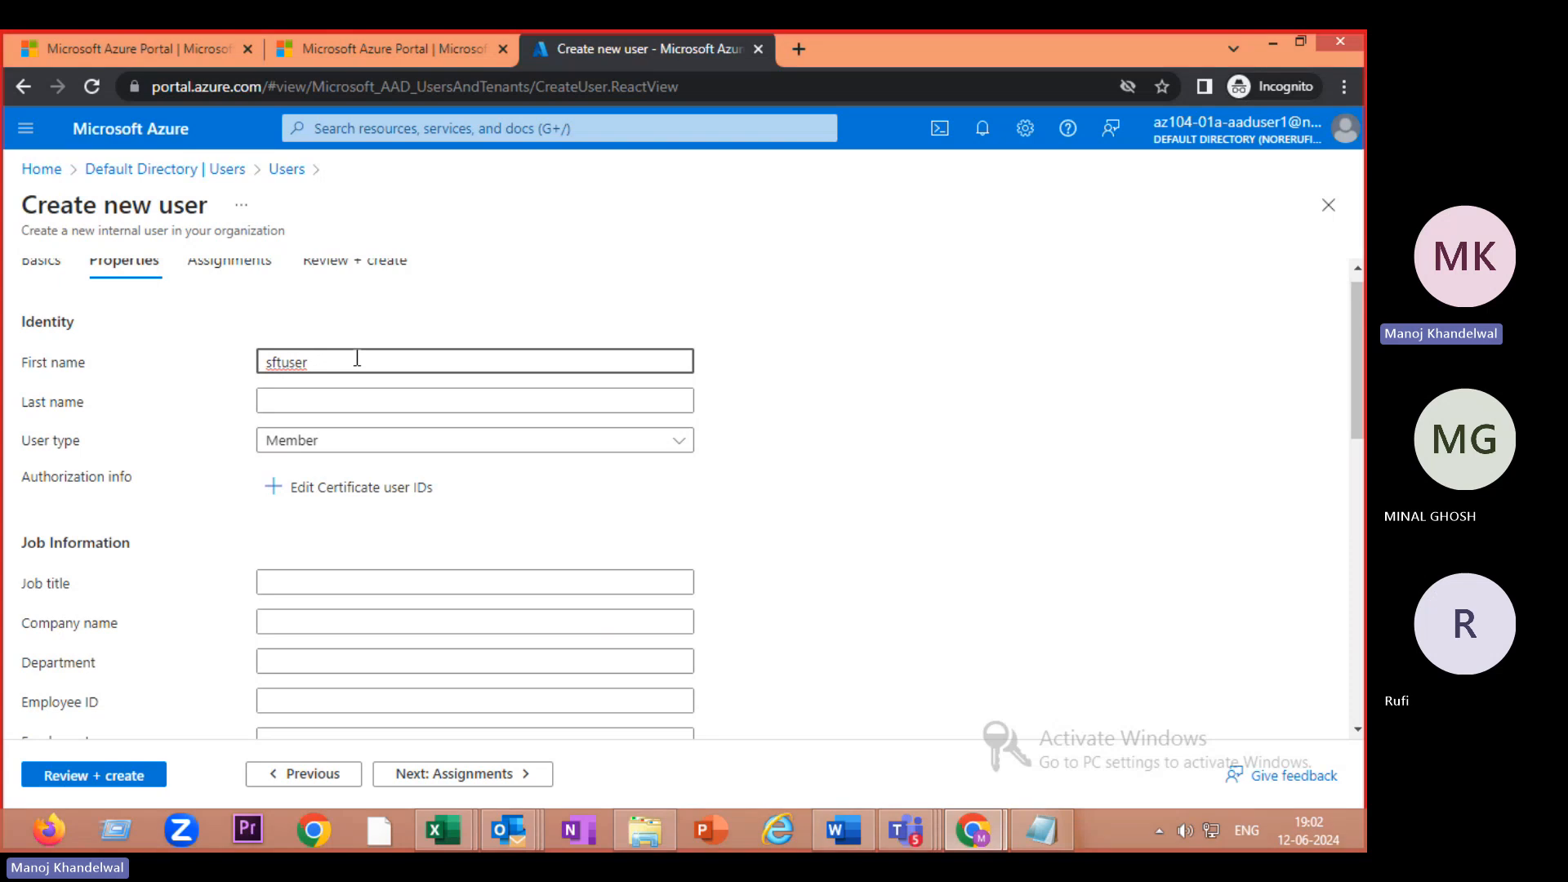
{"action": "key", "text": "BackSpace"}
{"action": "key", "text": "BackSpace"}
{"action": "key", "text": "BackSpace"}
{"action": "key", "text": "BackSpace"}
{"action": "key", "text": "BackSpace"}
{"action": "key", "text": "BackSpace"}
{"action": "type", "text": "test"}
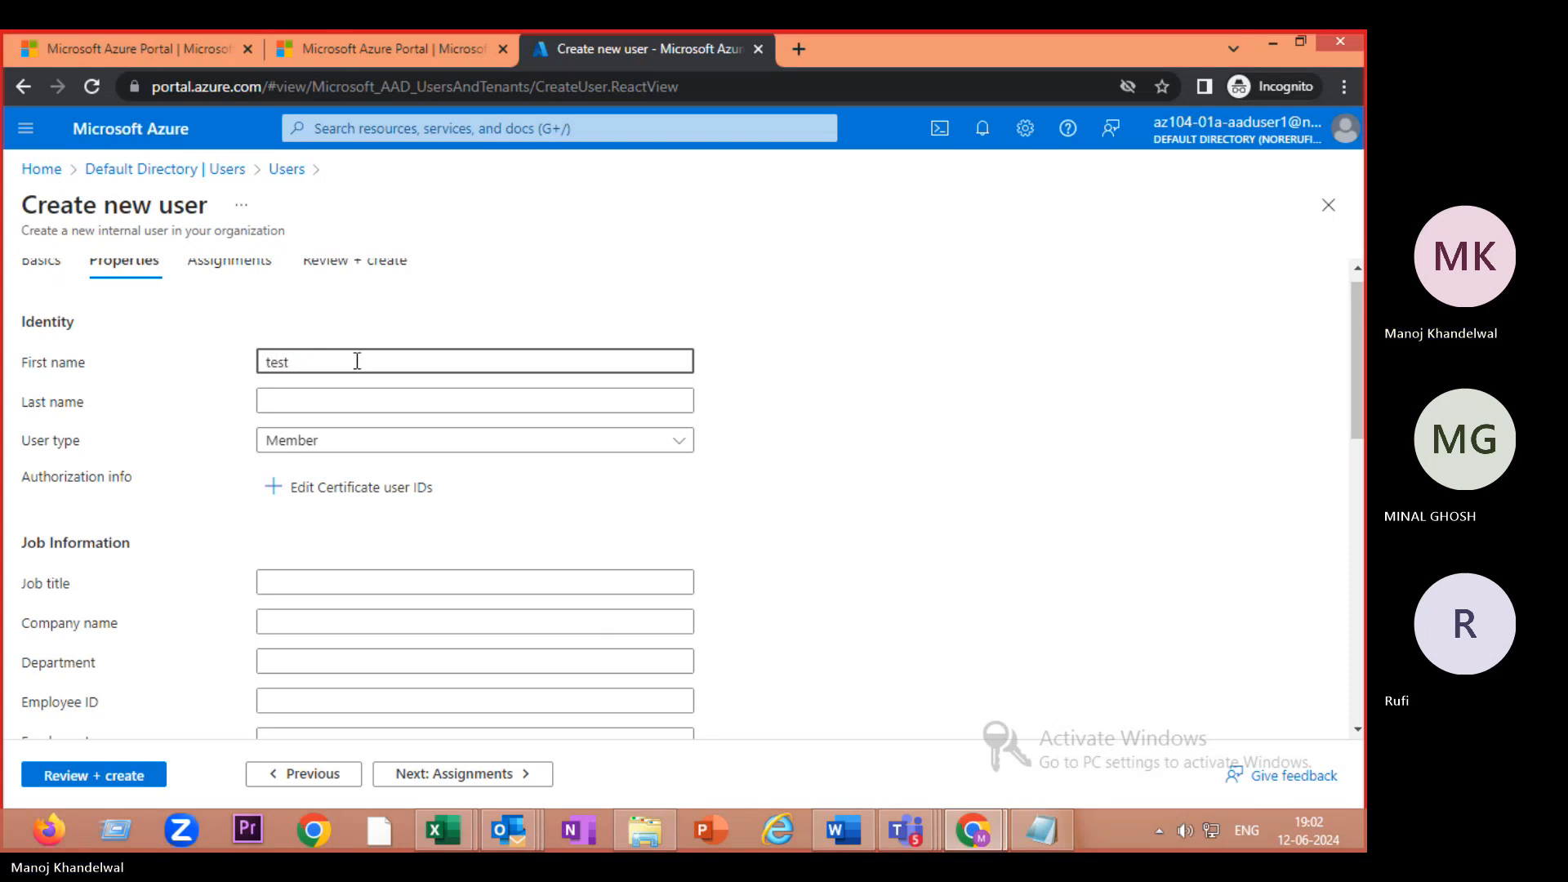
{"action": "left_click", "coordinate": [346, 404]}
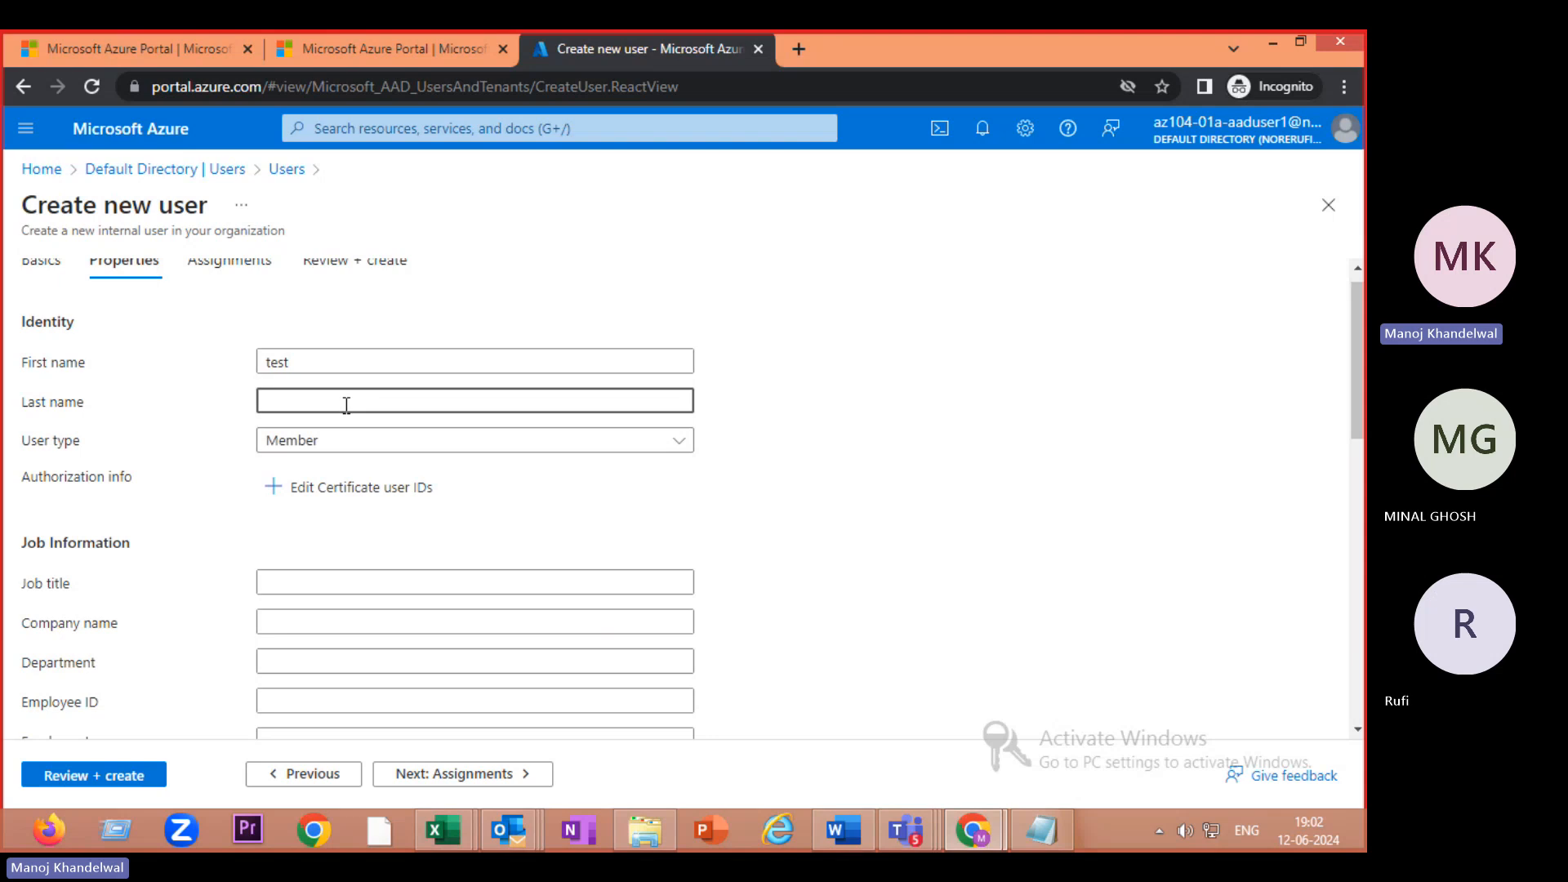
{"action": "type", "text": "user2"}
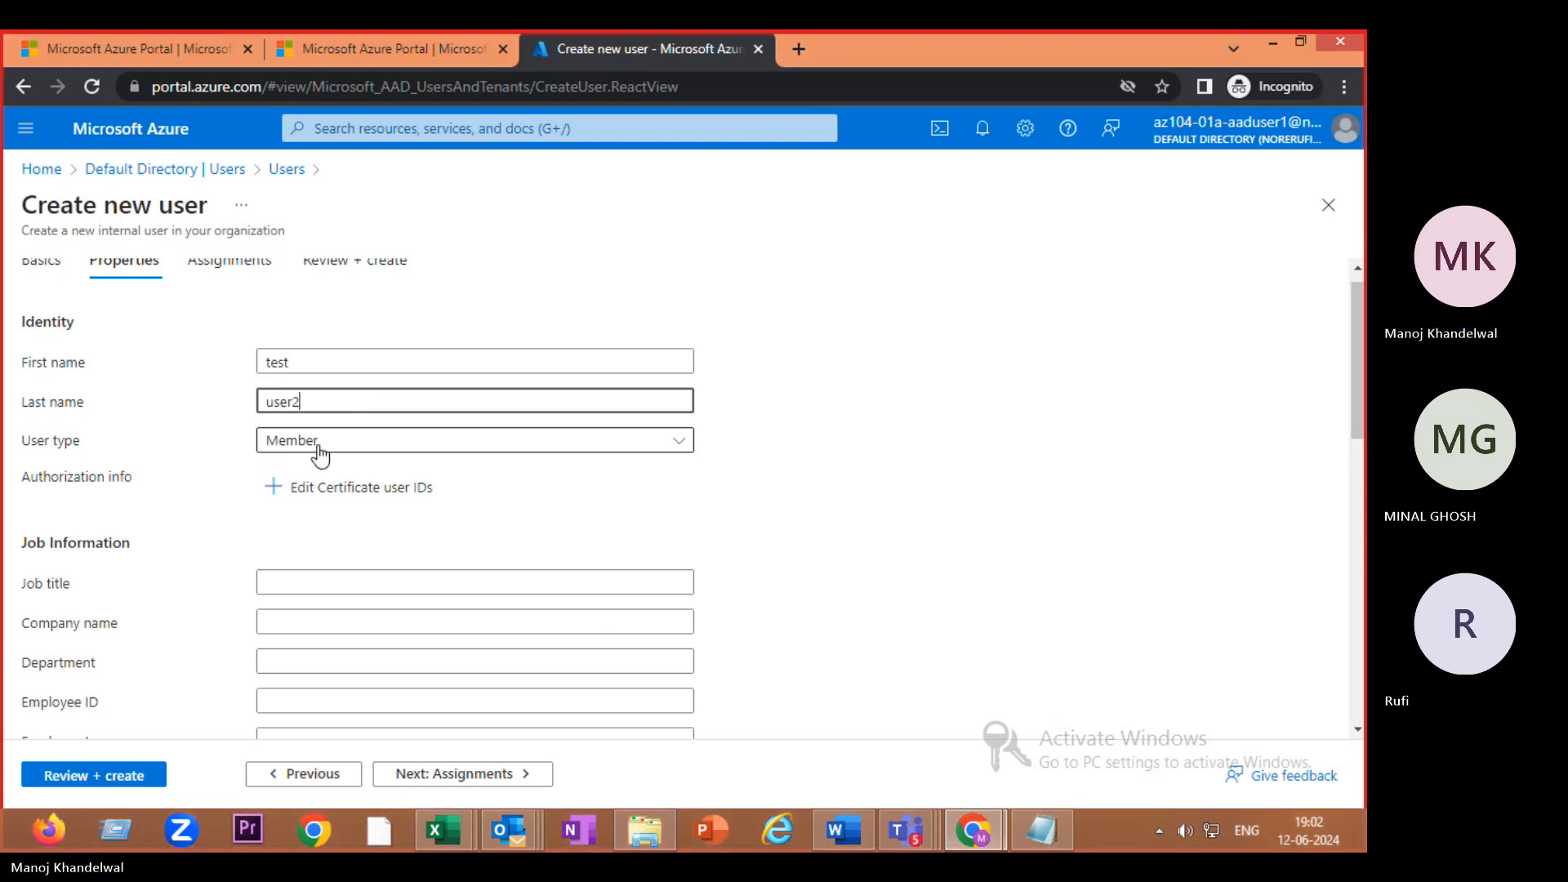
{"action": "left_click", "coordinate": [371, 444]}
{"action": "left_click", "coordinate": [372, 445]}
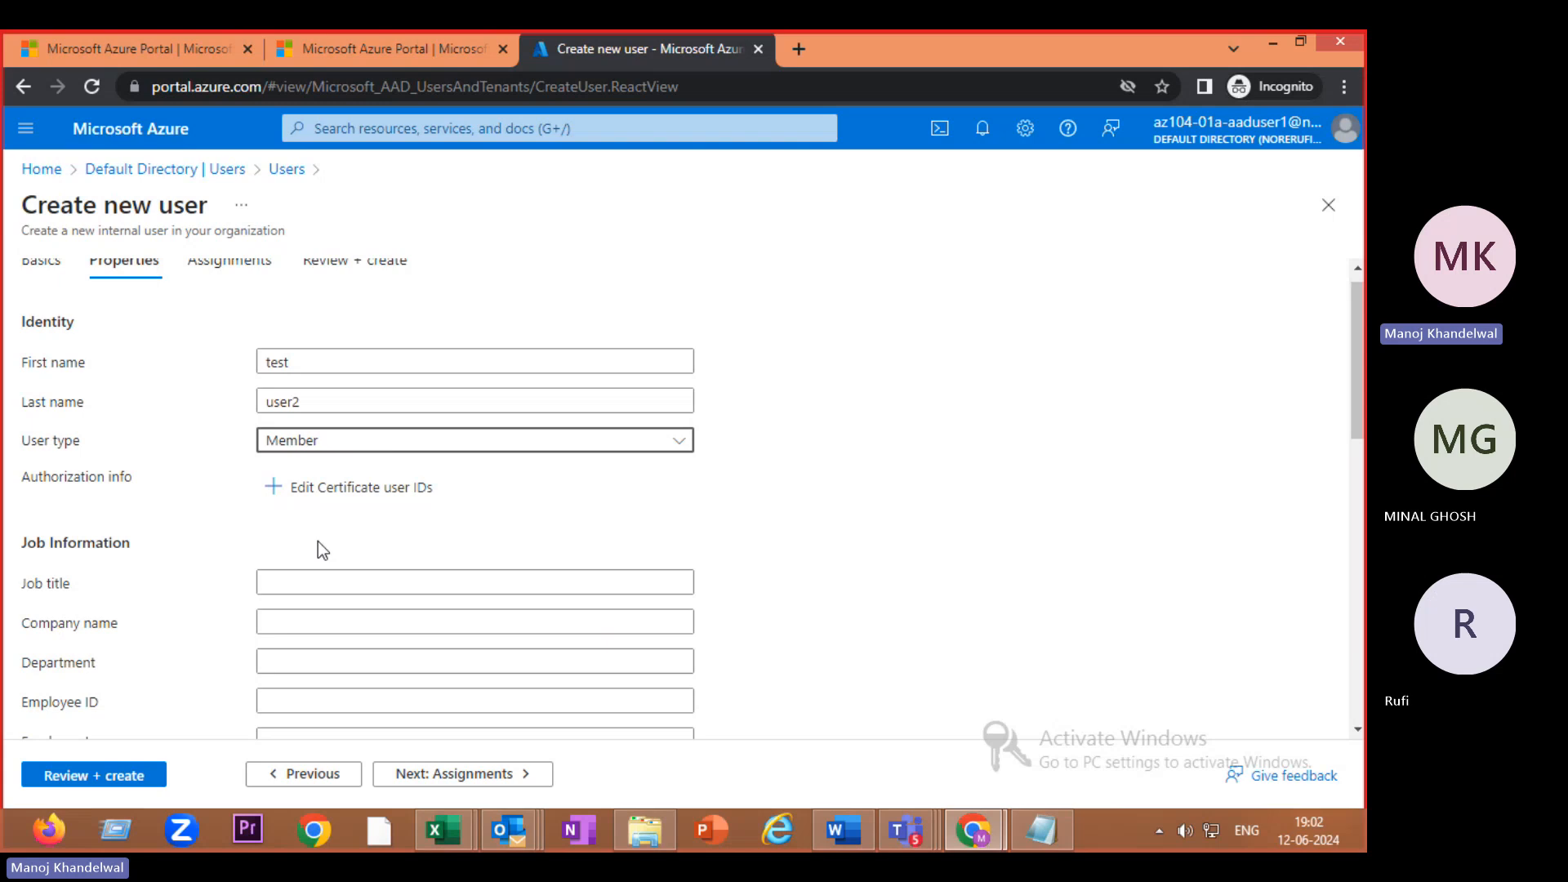
- Copy System Administrator from the exercise PDF and paste it as the job title
{"action": "left_click", "coordinate": [297, 587]}
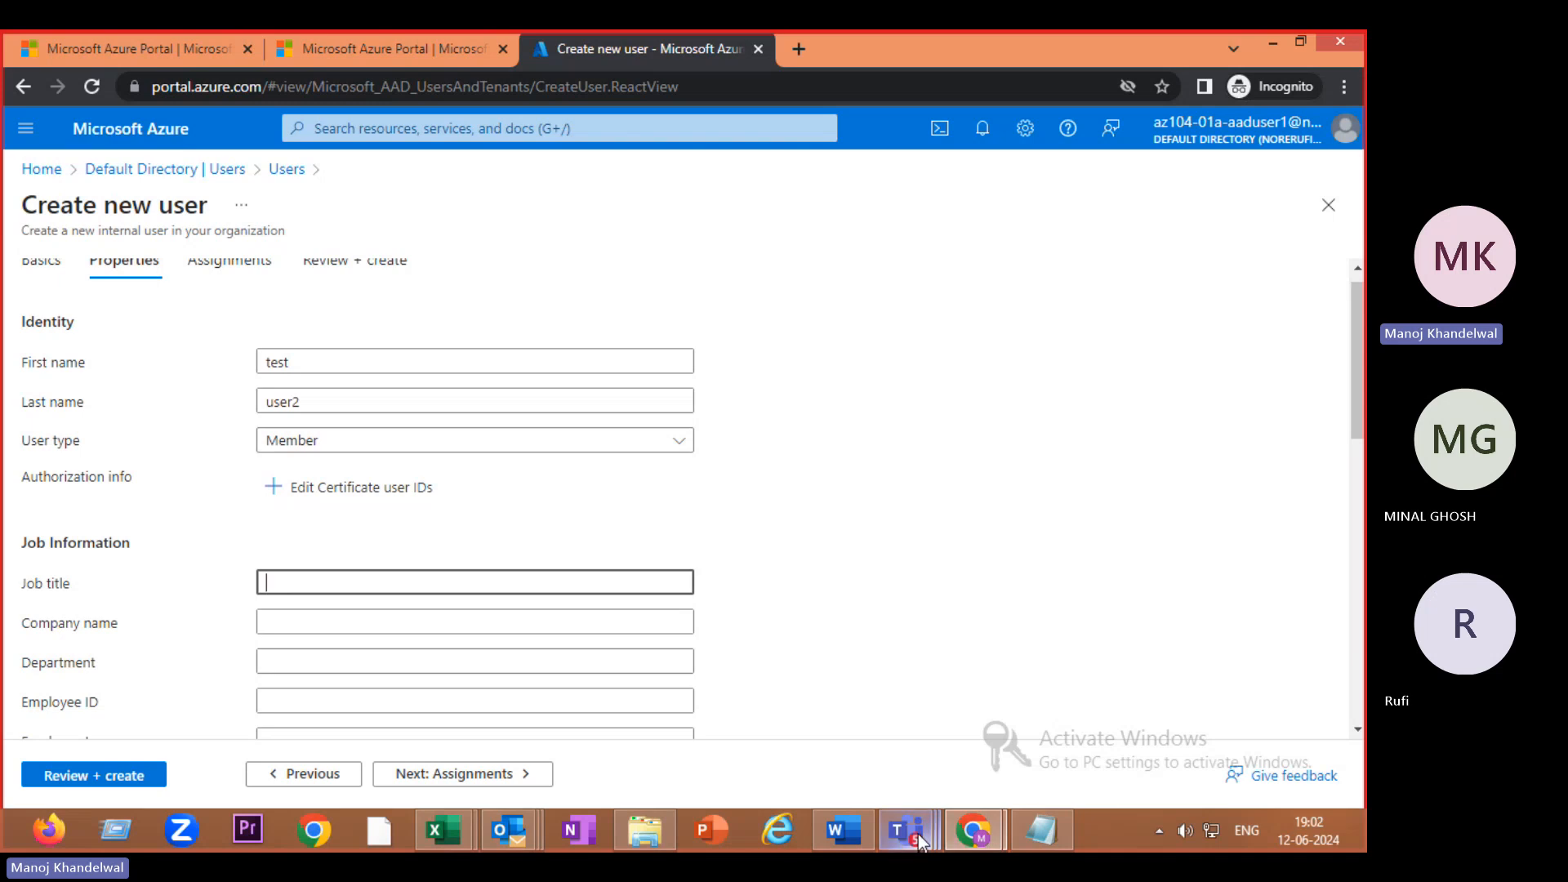
{"action": "mouse_move", "coordinate": [988, 841]}
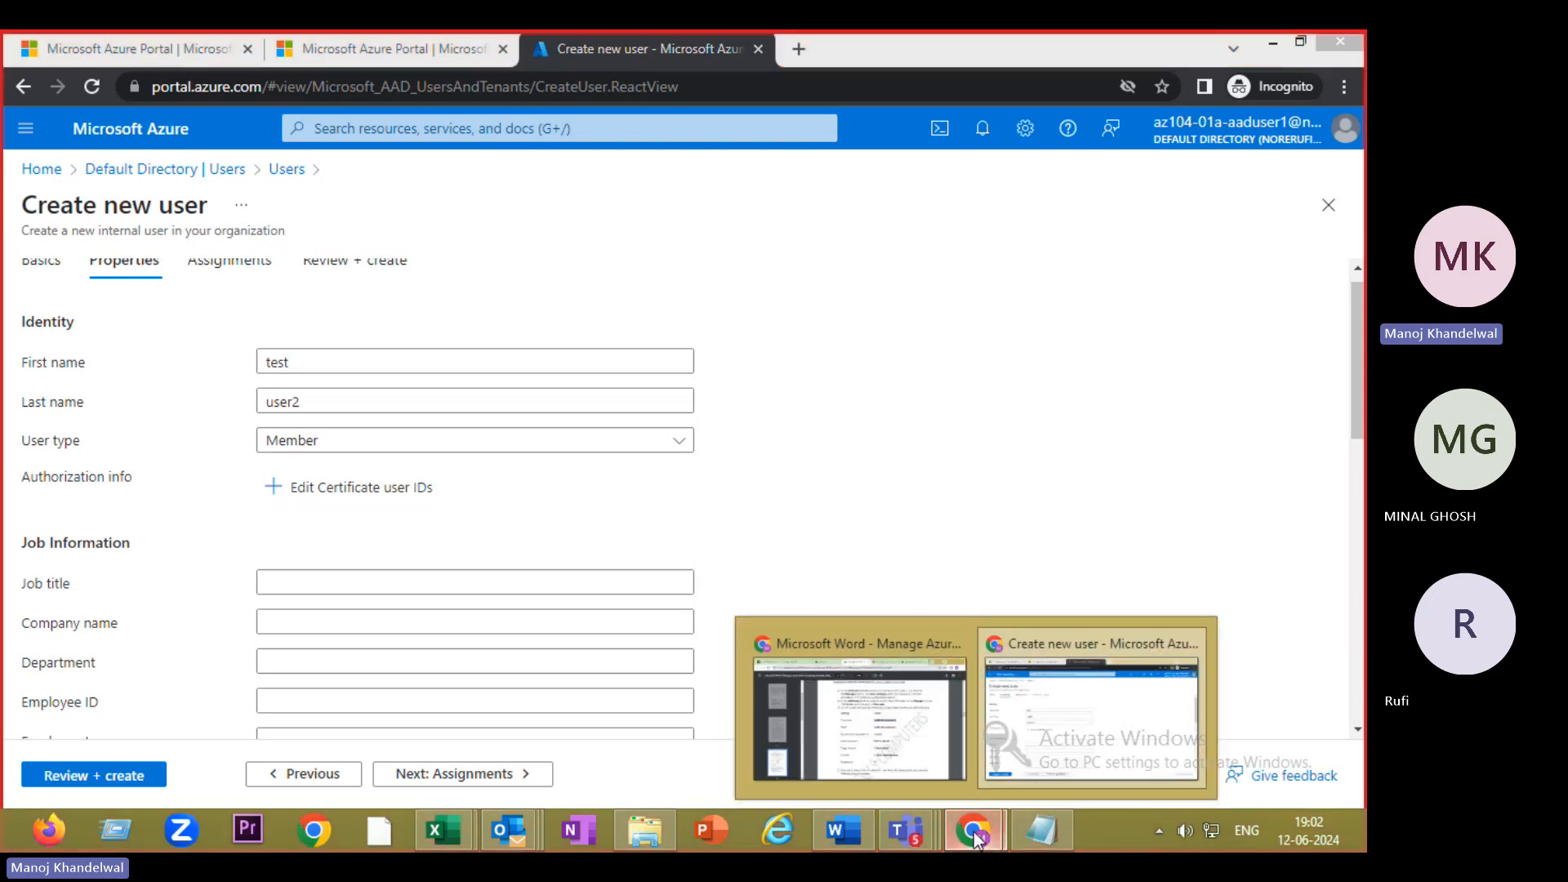
{"action": "left_click", "coordinate": [865, 751]}
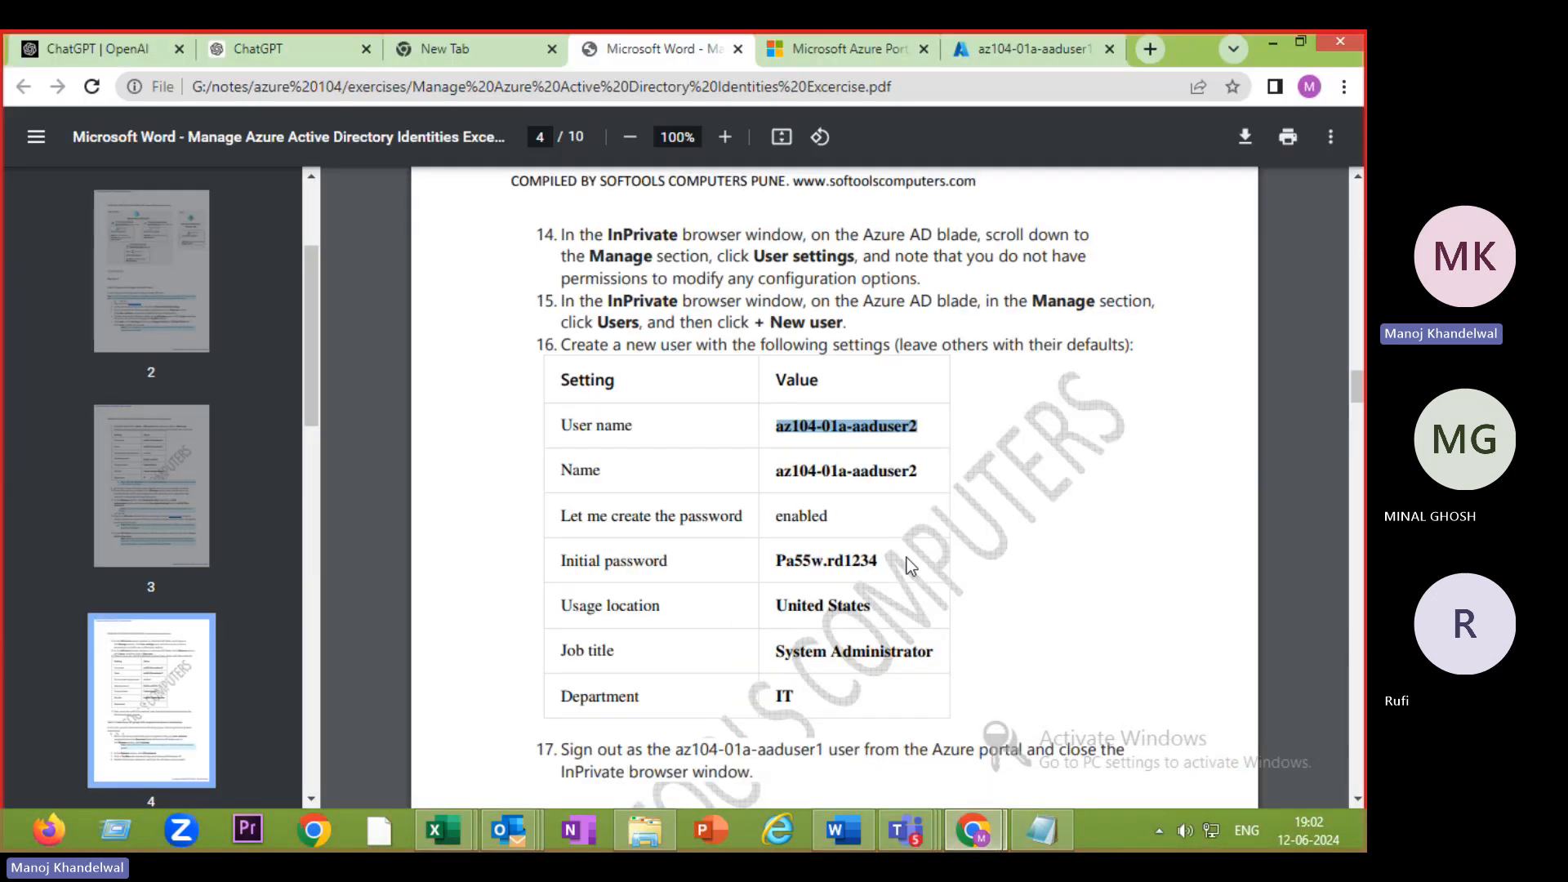
{"action": "left_click", "coordinate": [777, 648]}
{"action": "left_click_drag", "start_coordinate": [789, 649], "coordinate": [953, 638]}
{"action": "key", "text": "ctrl+c"}
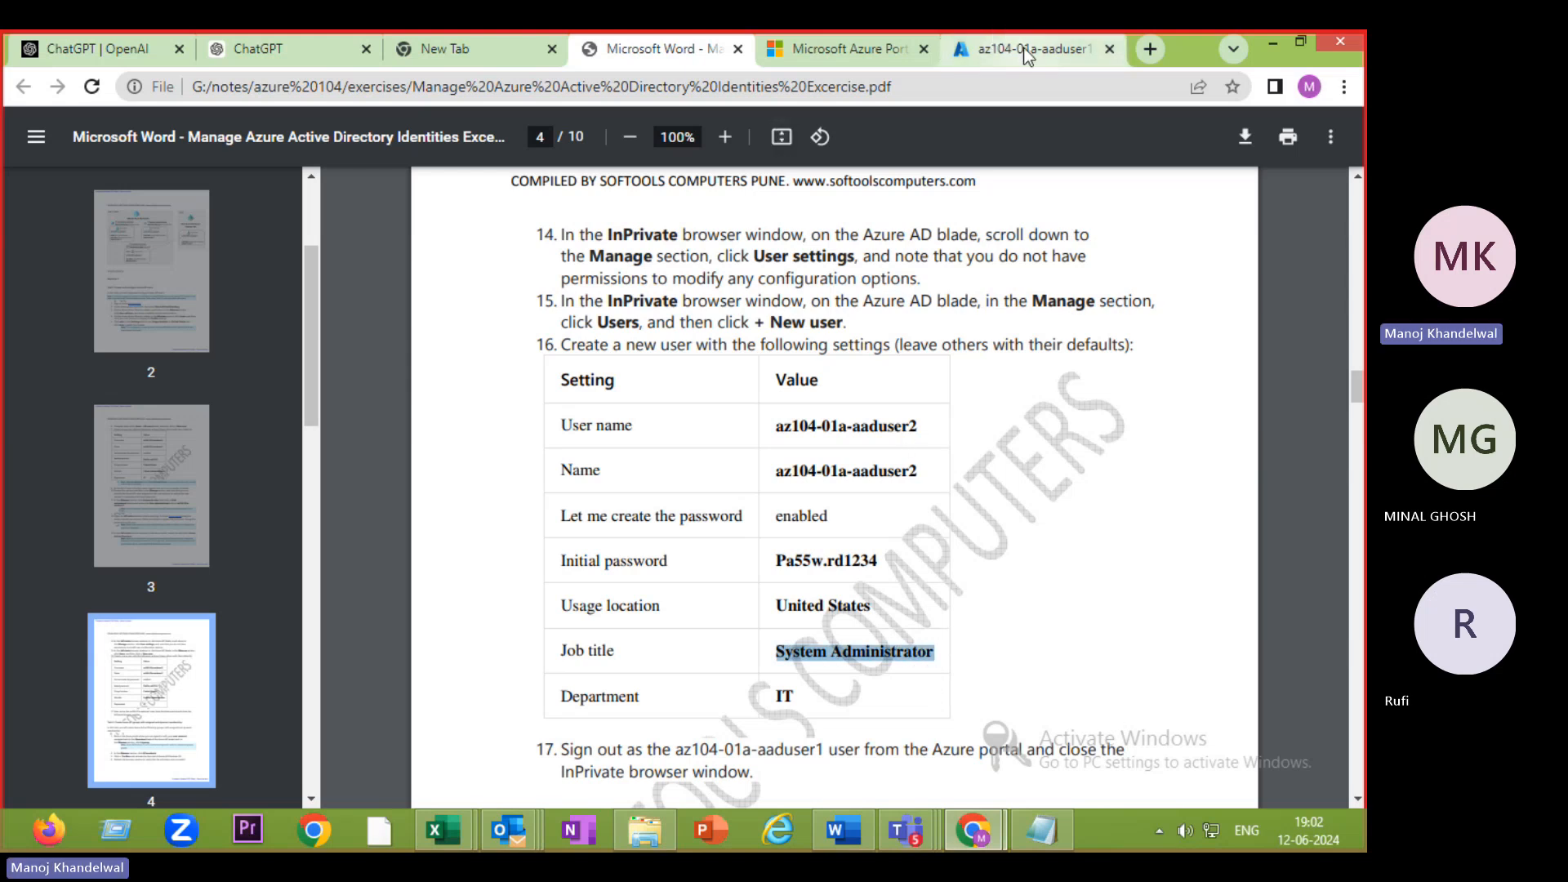
{"action": "left_click", "coordinate": [960, 828]}
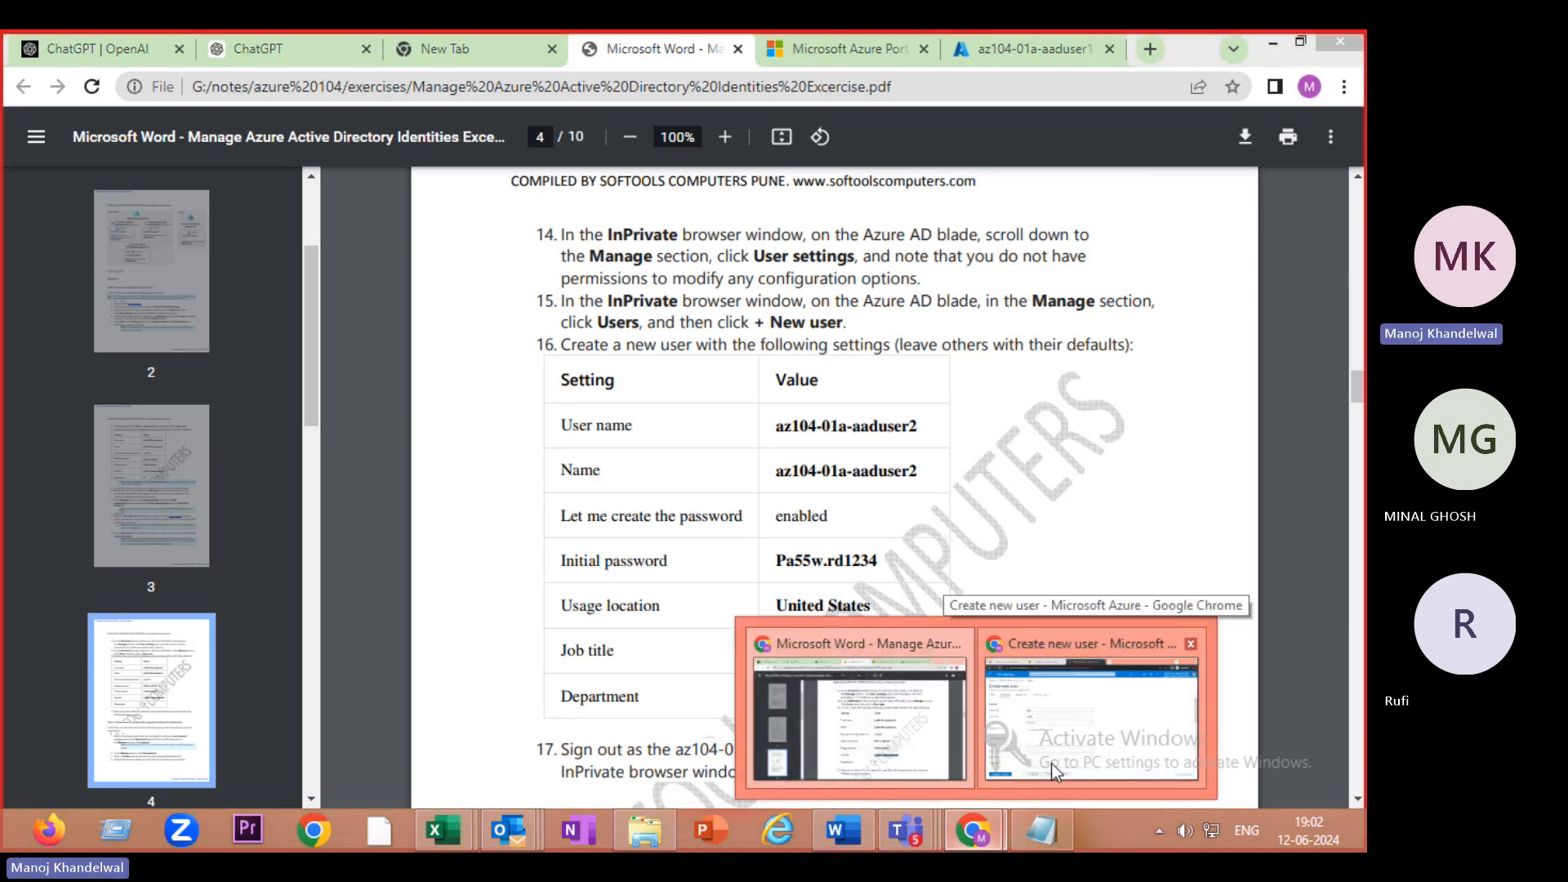
{"action": "left_click", "coordinate": [1051, 763]}
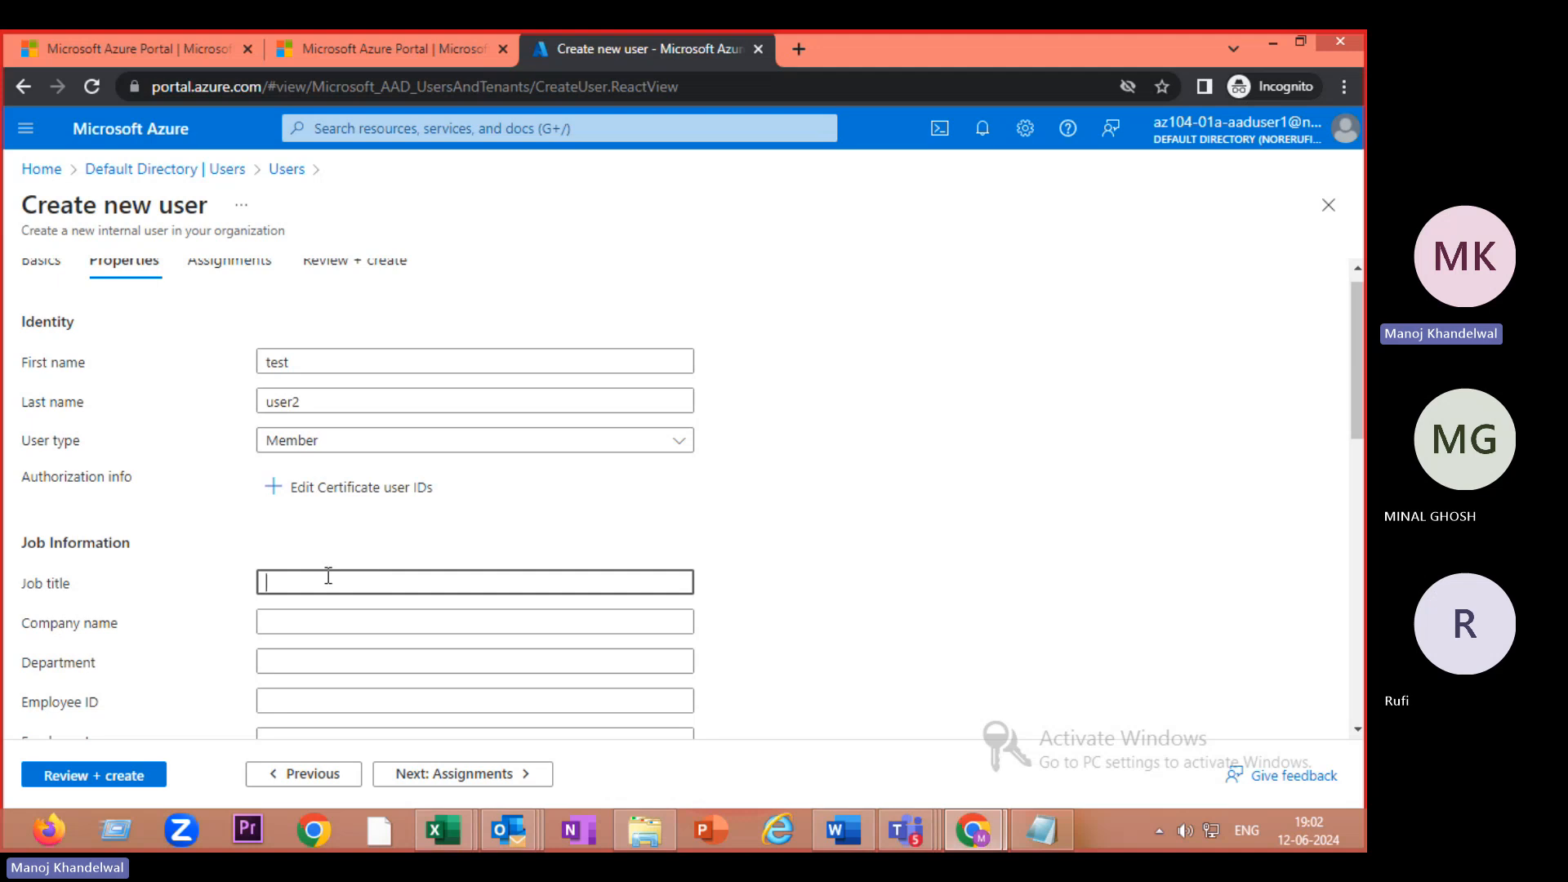
{"action": "key", "text": "ctrl+v"}
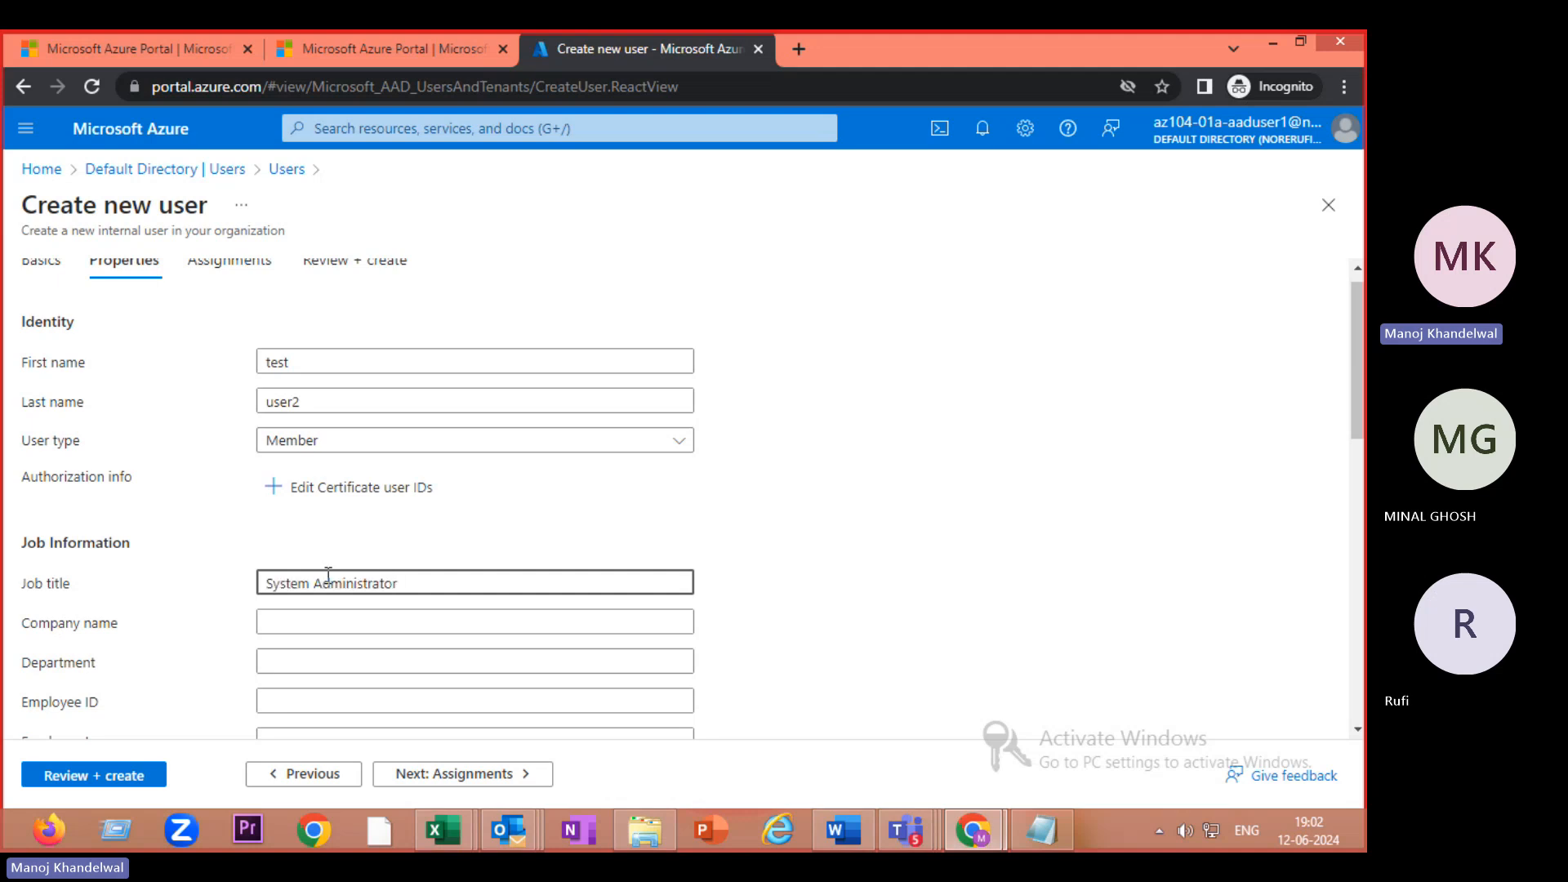
{"action": "left_click", "coordinate": [321, 628]}
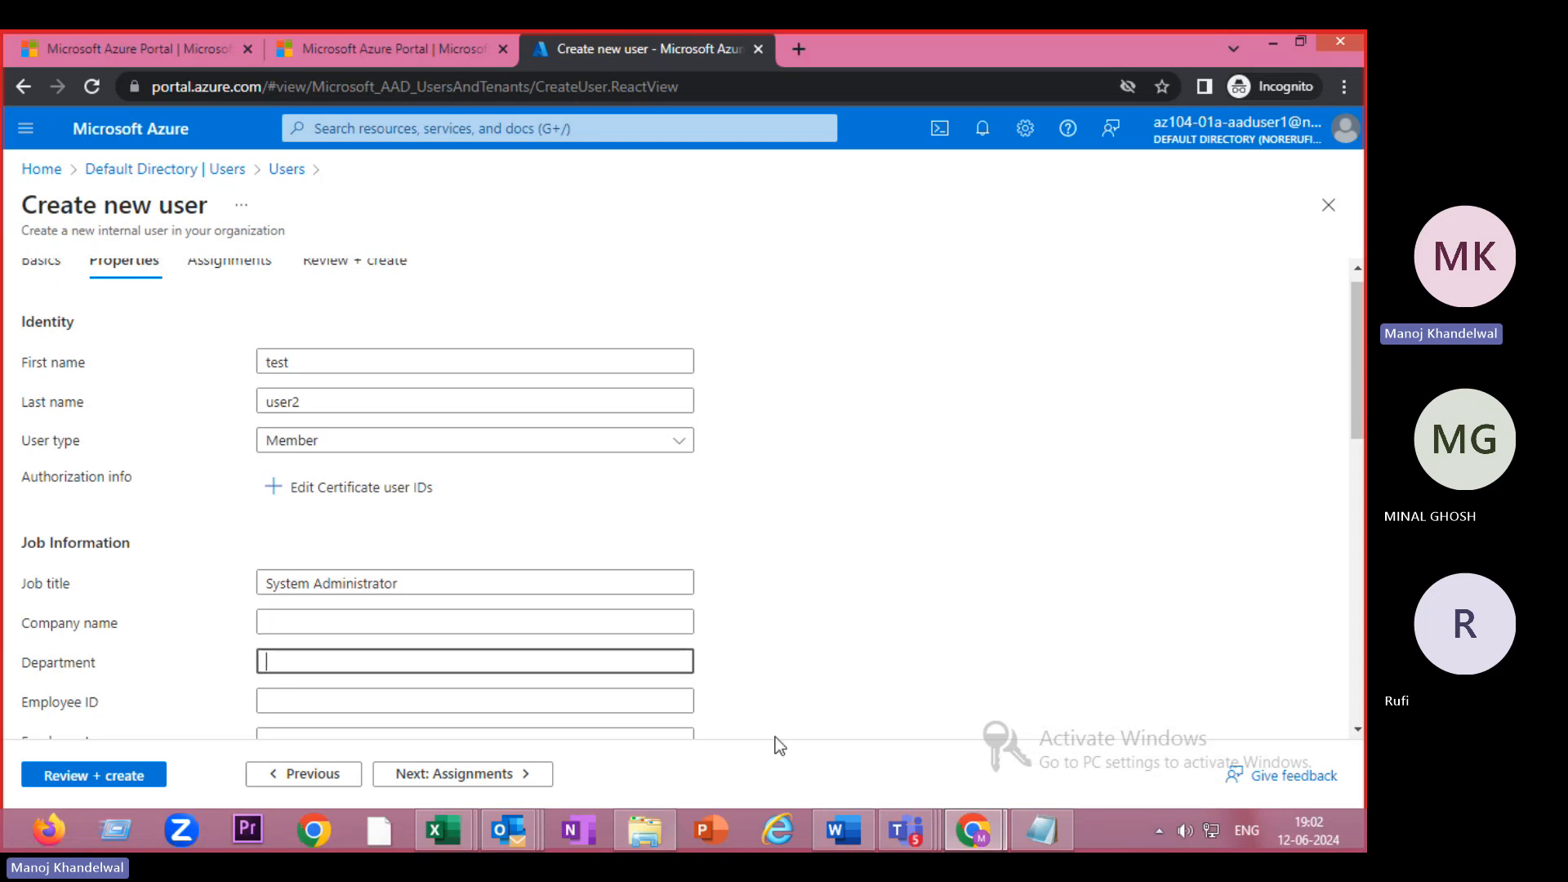
- Check the department in the exercise PDF and enter IT as the department
{"action": "left_click", "coordinate": [974, 840]}
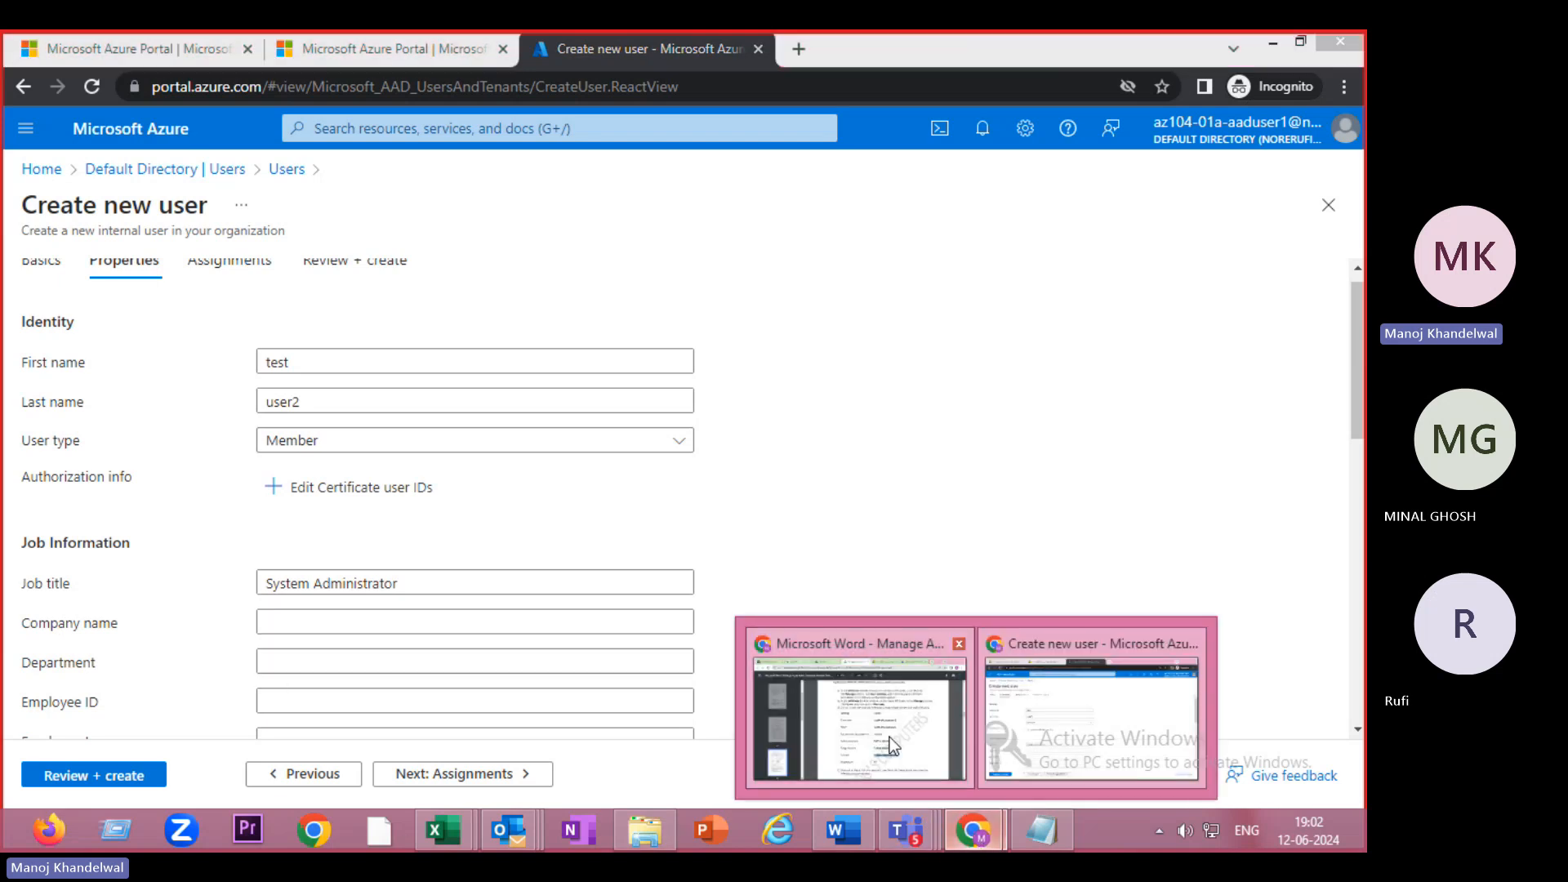
{"action": "left_click", "coordinate": [889, 737]}
{"action": "left_click", "coordinate": [956, 841]}
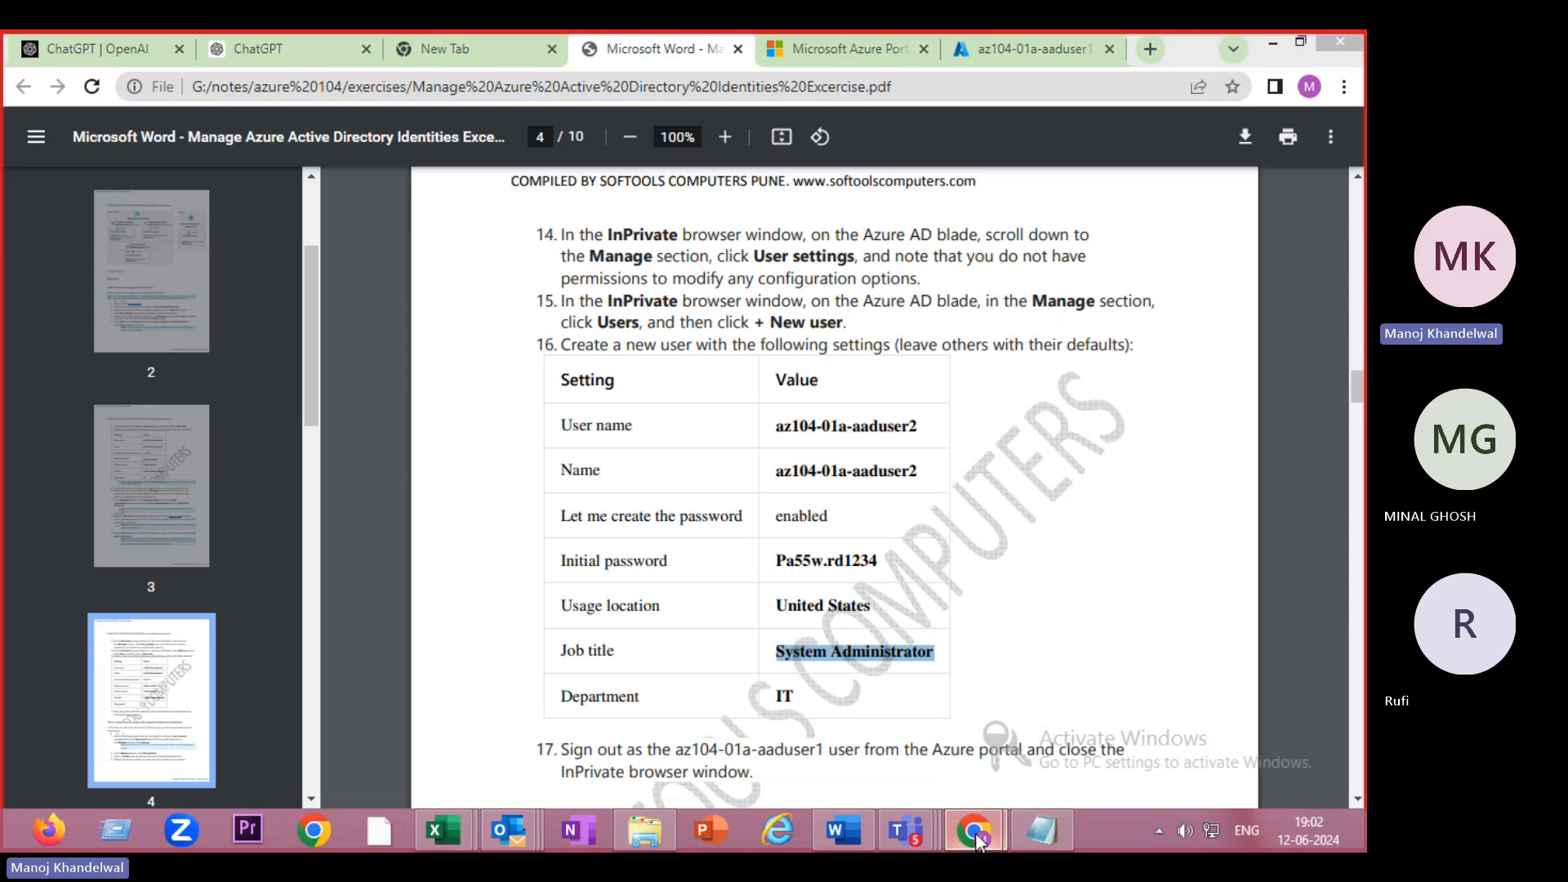
{"action": "left_click", "coordinate": [1052, 725]}
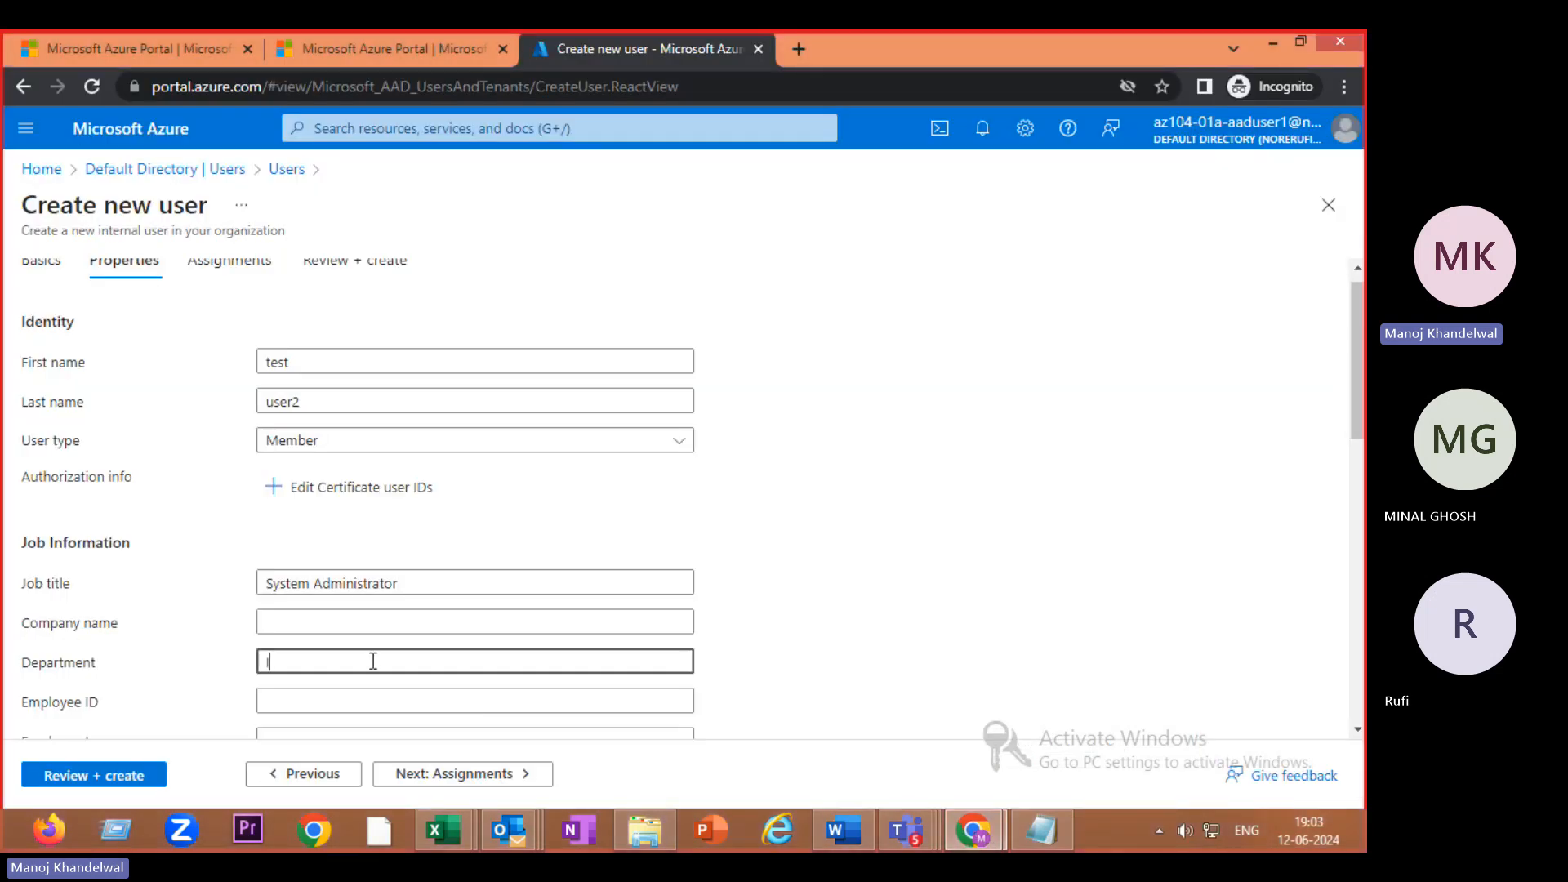
{"action": "type", "text": "IT"}
- Set the new user's usage location to United States
{"action": "scroll", "coordinate": [1362, 439], "scroll_direction": "down", "scroll_amount": 3}
{"action": "left_click_drag", "start_coordinate": [1361, 438], "coordinate": [1364, 675]}
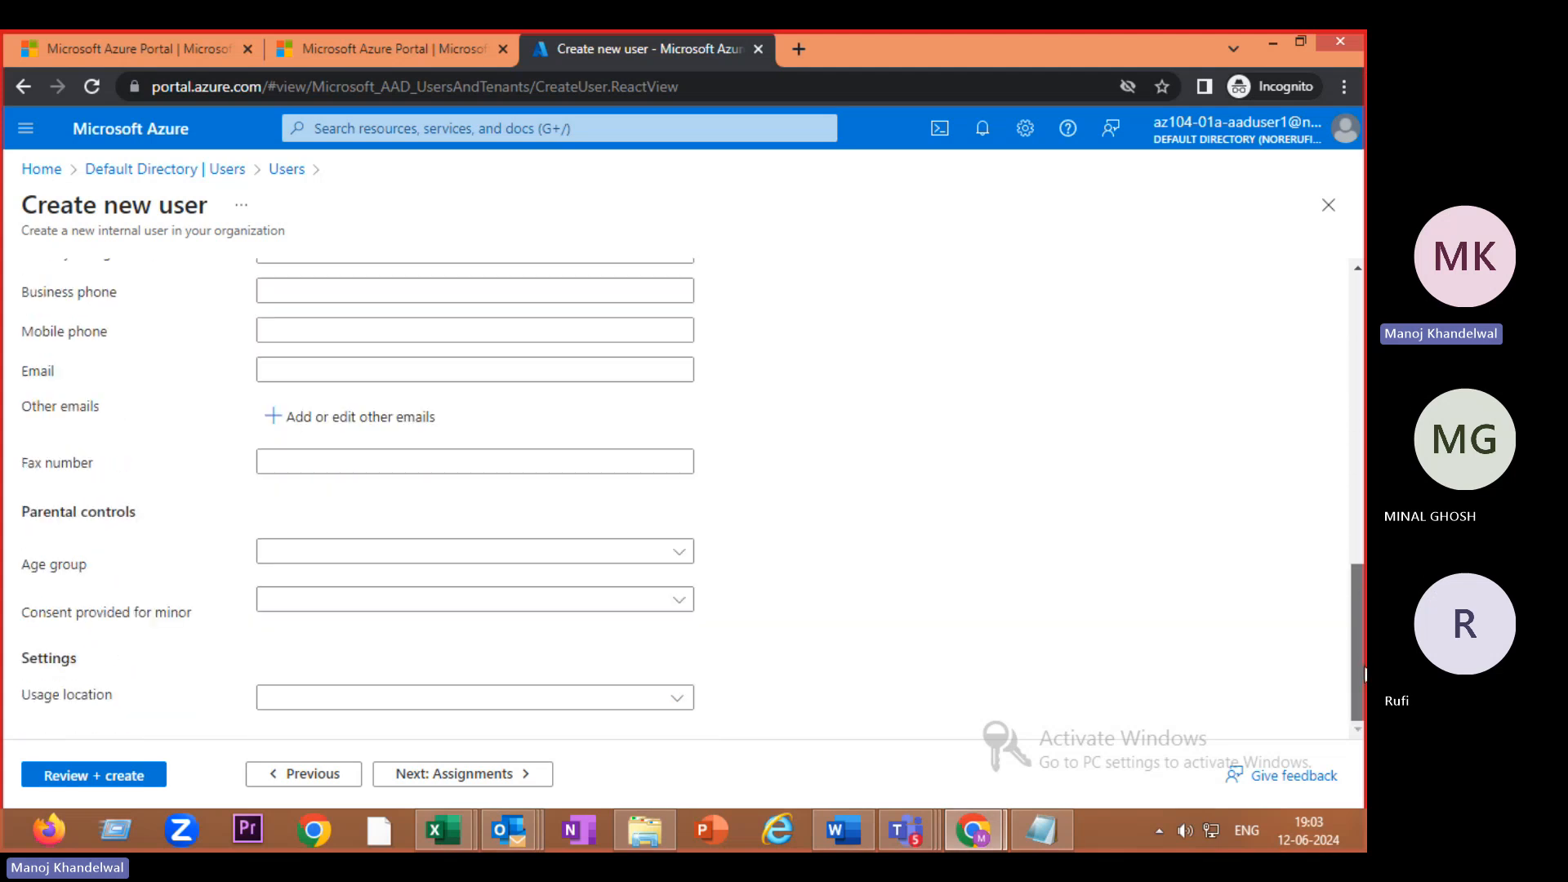
{"action": "left_click", "coordinate": [678, 699]}
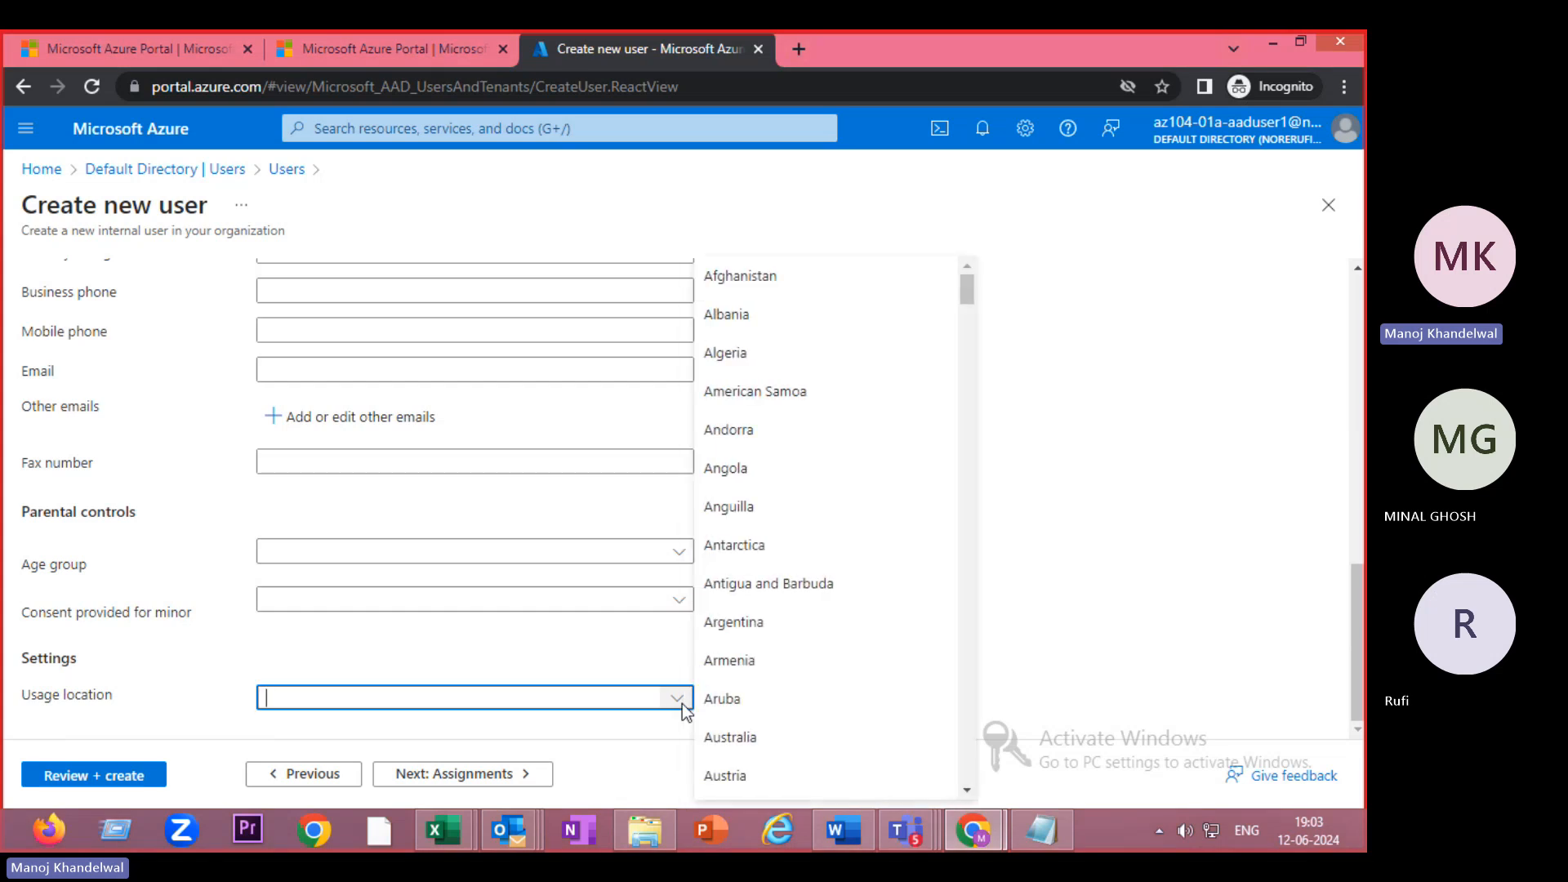
{"action": "type", "text": "United"}
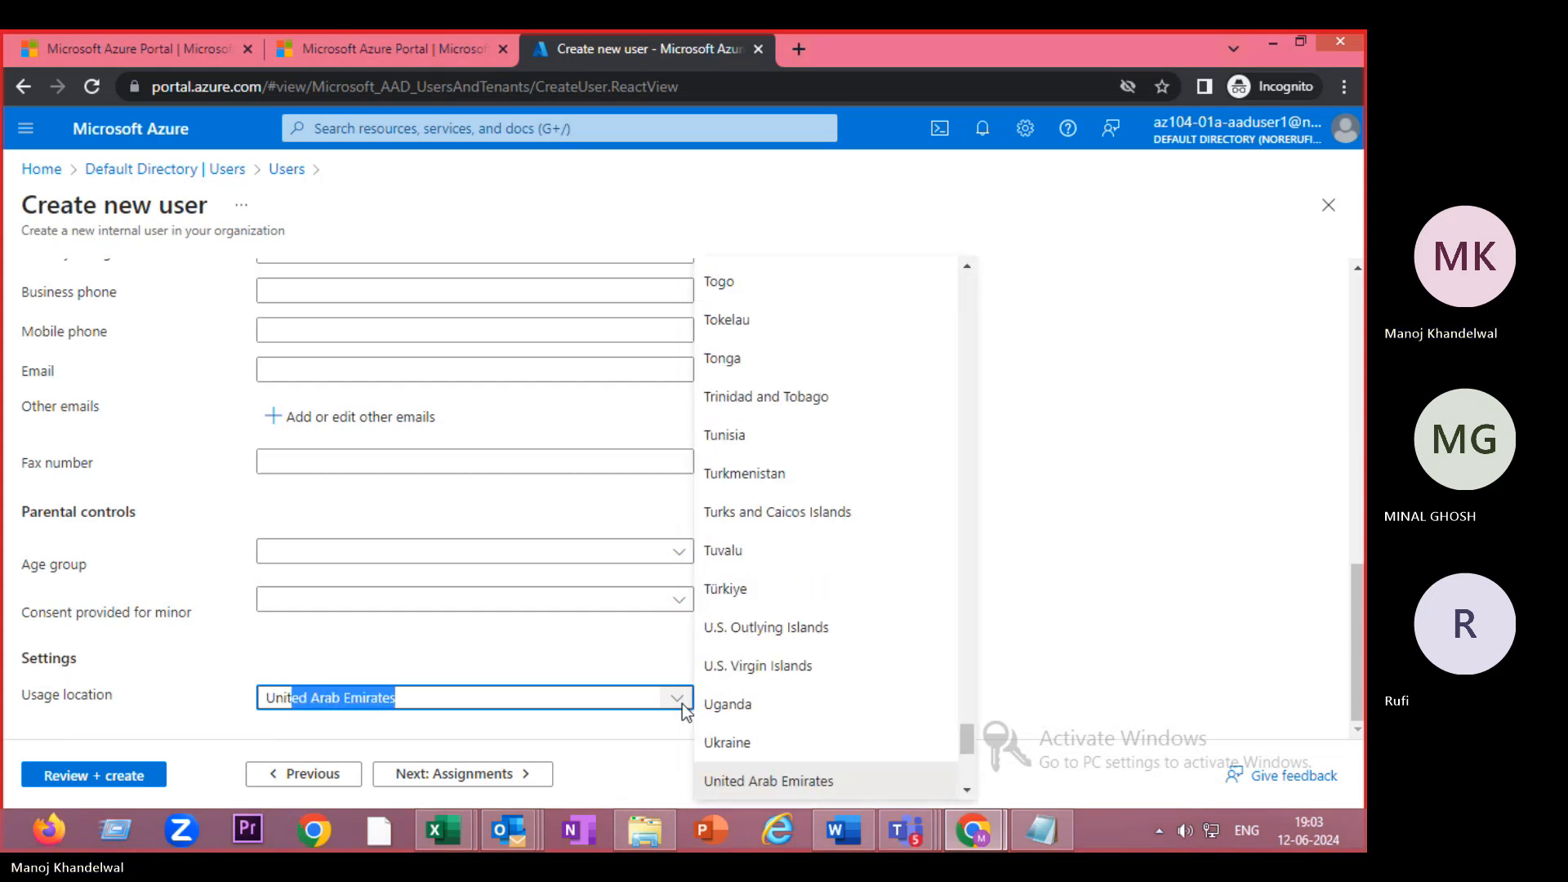
{"action": "type", "text": " Sta"}
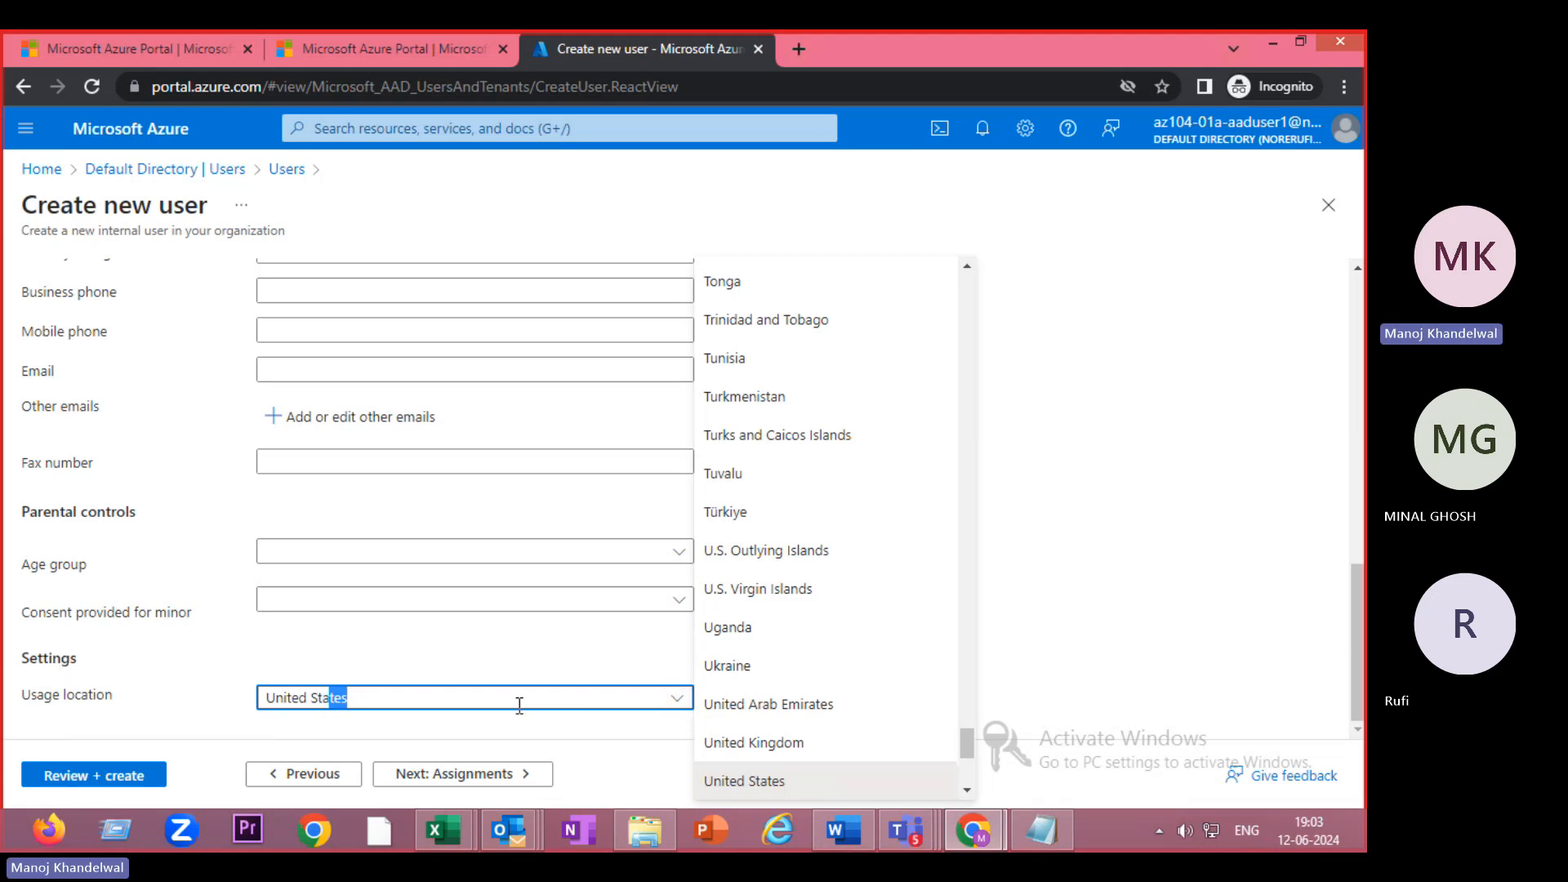
{"action": "key", "text": "Return"}
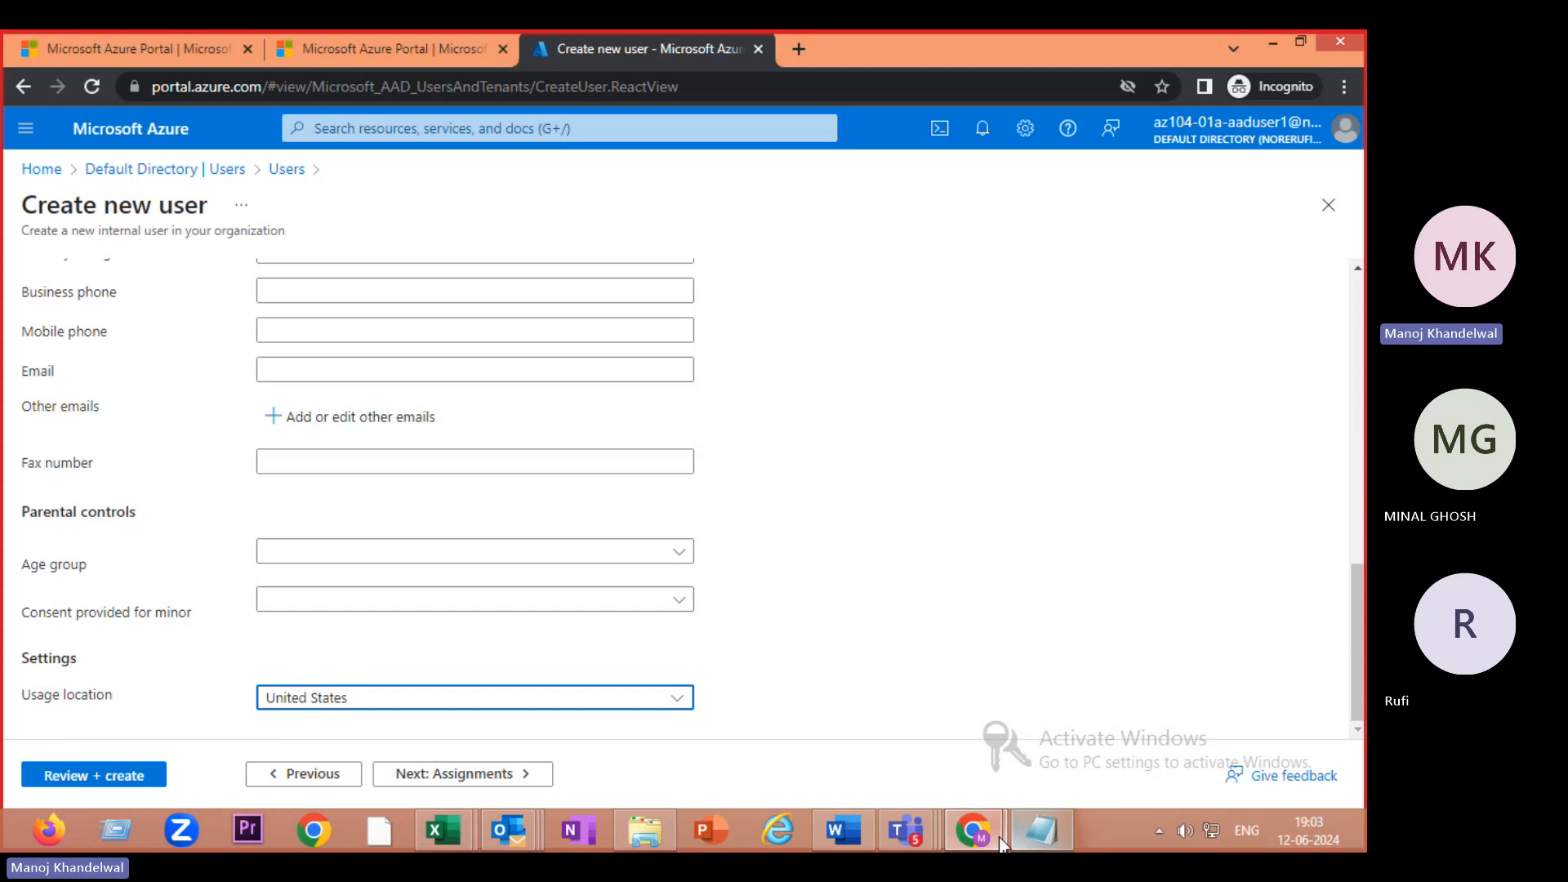
- Switch between browser windows to bring the exercise PDF to the front
{"action": "mouse_move", "coordinate": [972, 831]}
{"action": "left_click", "coordinate": [1063, 777]}
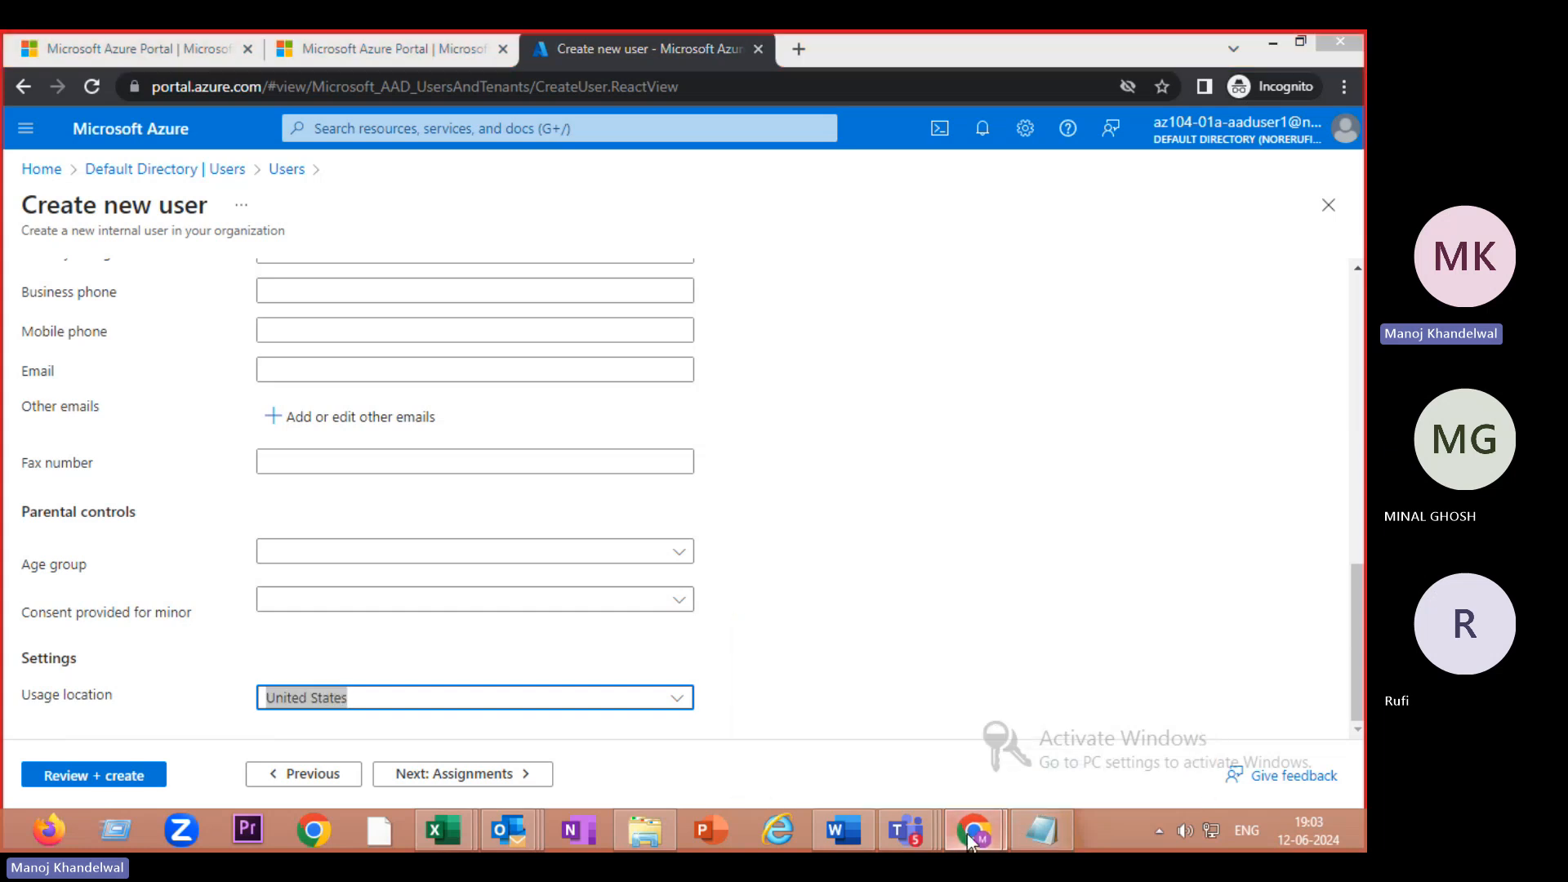
{"action": "mouse_move", "coordinate": [950, 828]}
{"action": "left_click", "coordinate": [889, 750]}
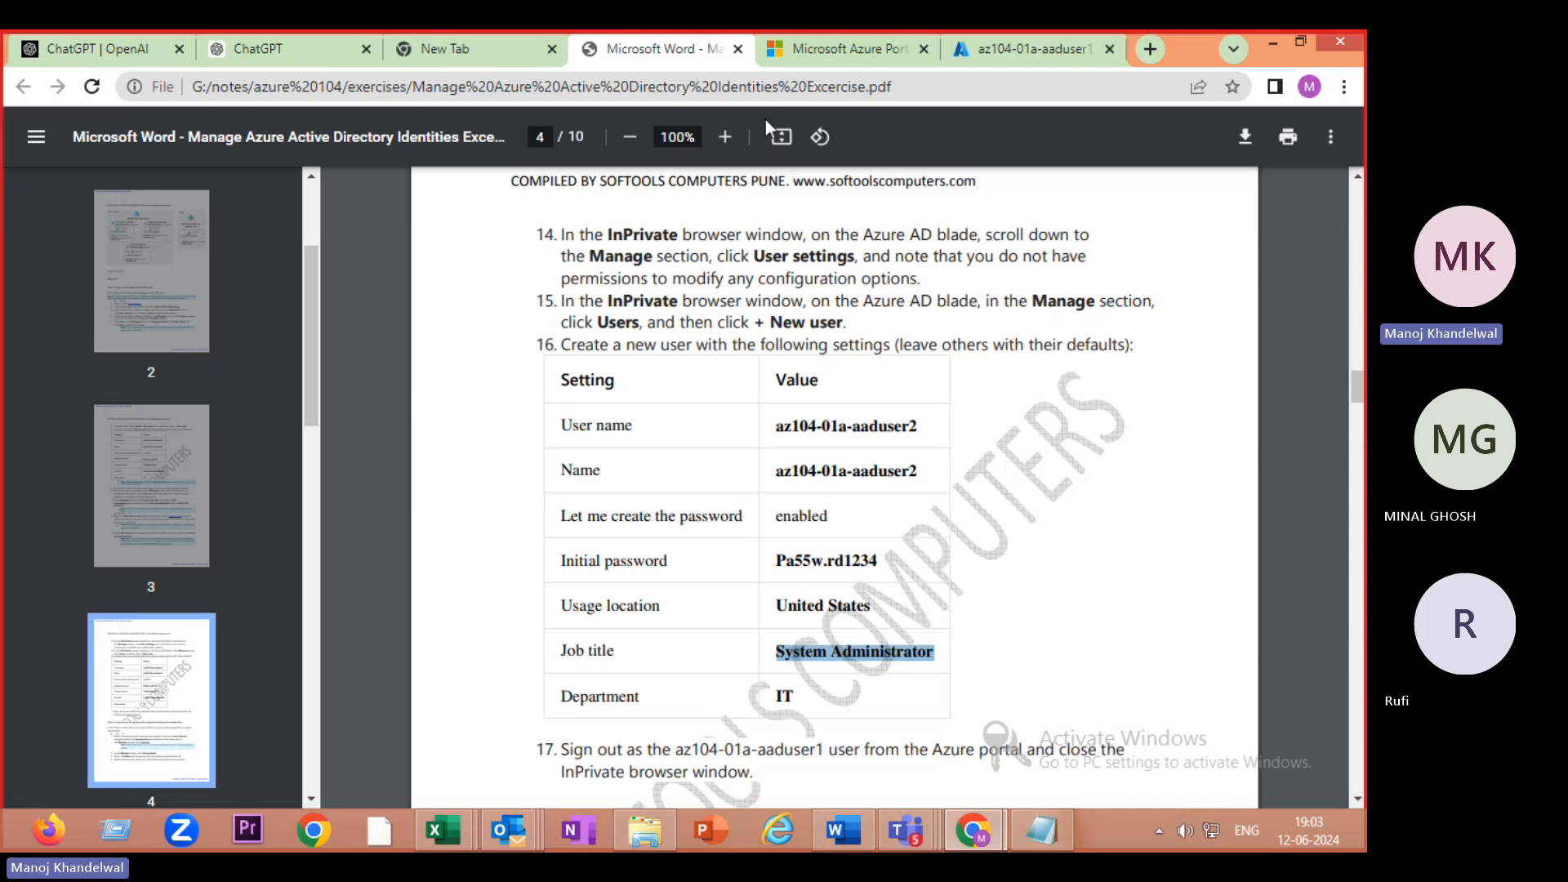
- Review step 16's settings table for az104-01a-aaduser2, then return to the Azure create-user form
{"action": "scroll", "coordinate": [982, 544], "scroll_direction": "down", "scroll_amount": 5}
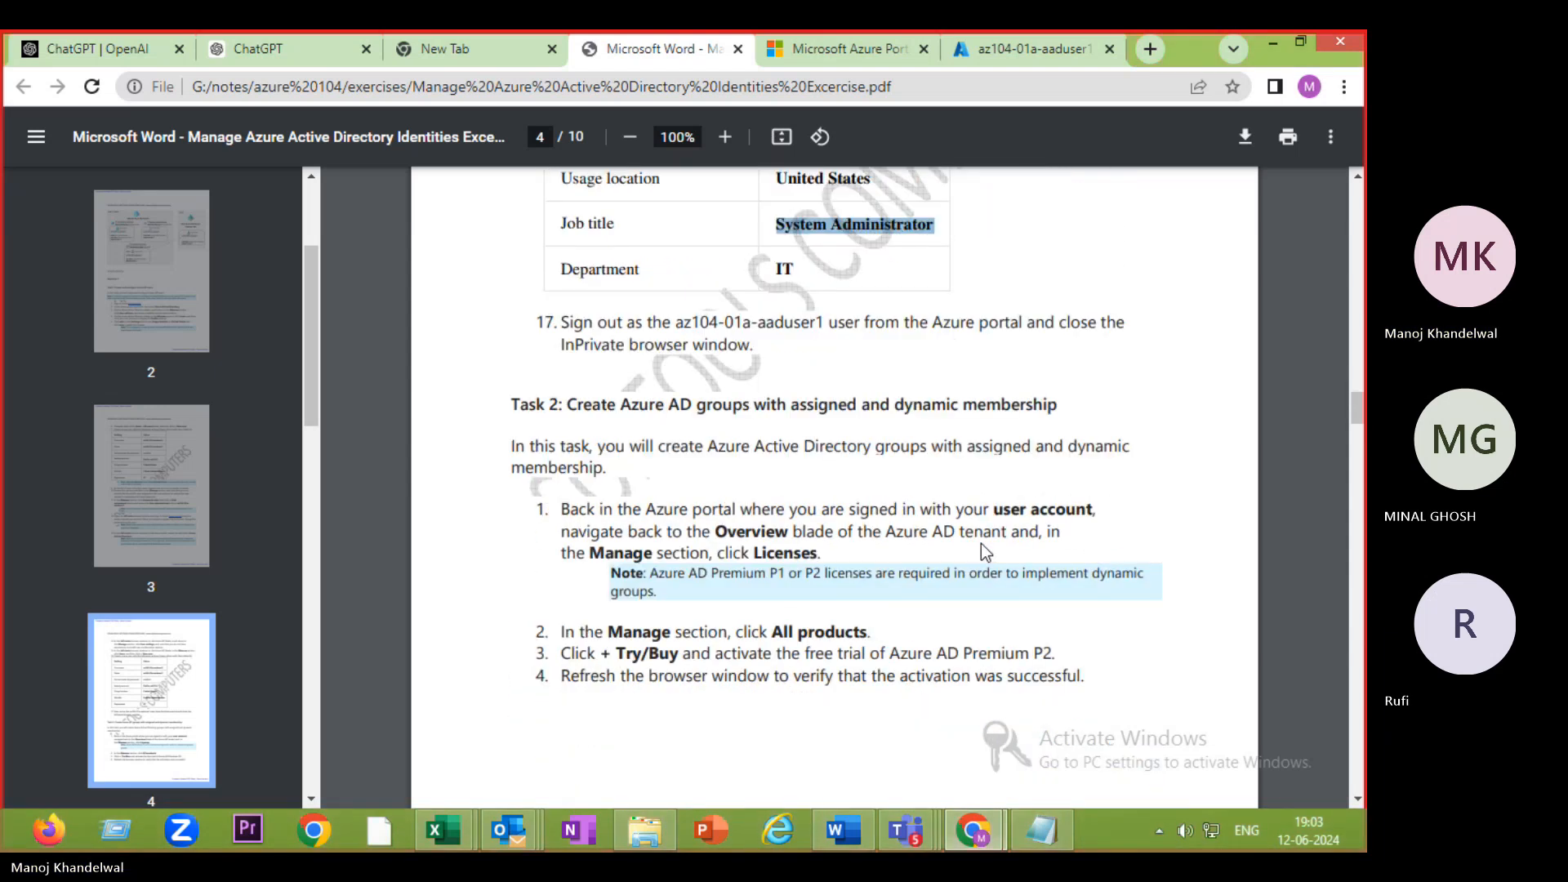
{"action": "scroll", "coordinate": [983, 545], "scroll_direction": "up", "scroll_amount": 4}
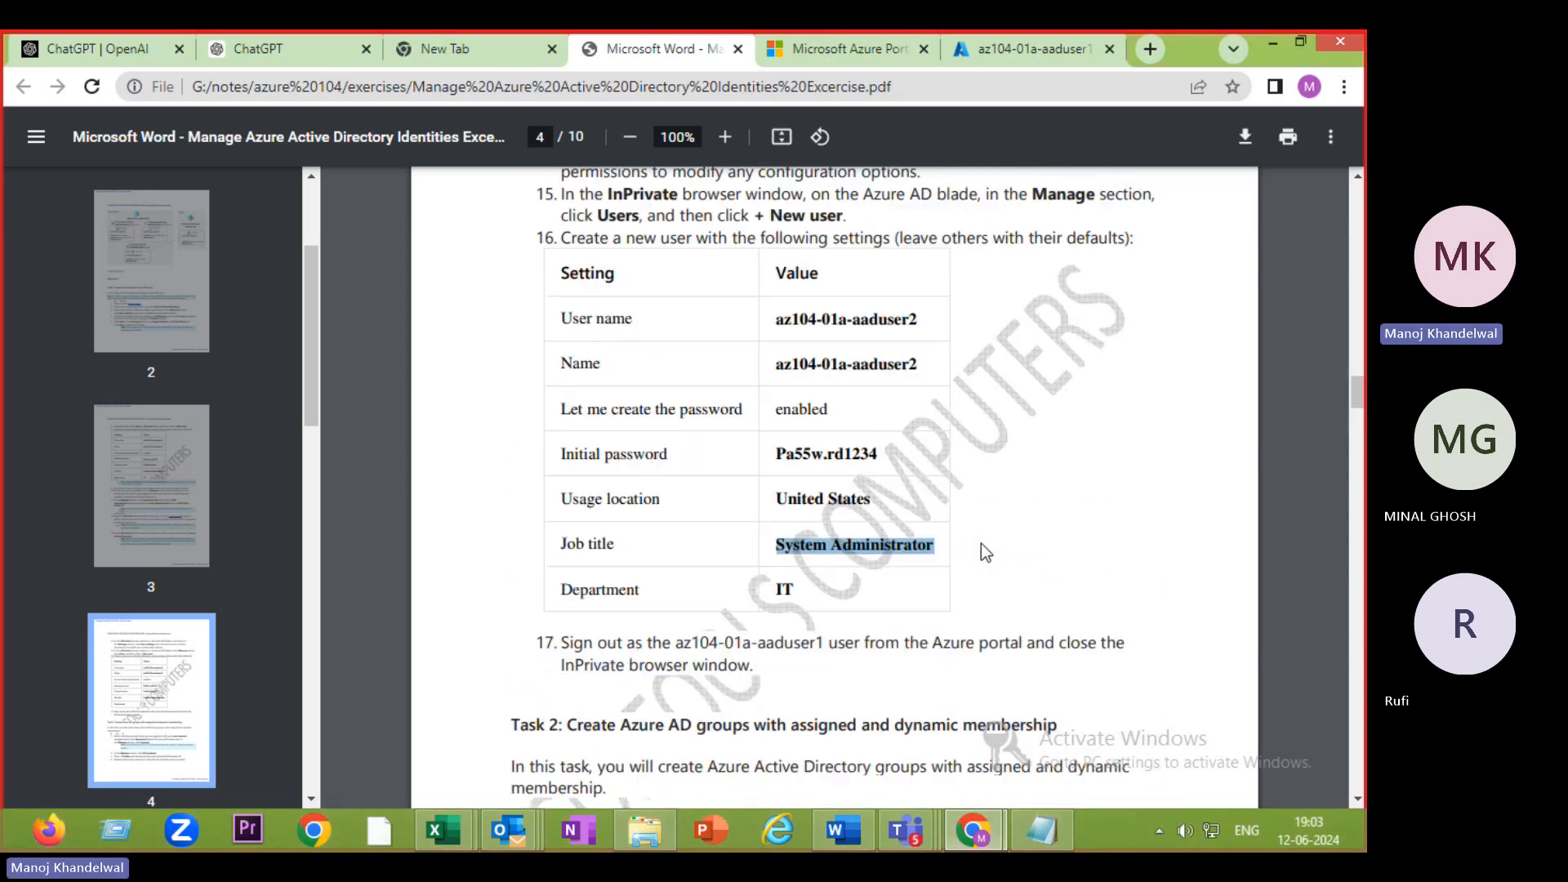
{"action": "scroll", "coordinate": [986, 553], "scroll_direction": "up", "scroll_amount": 3}
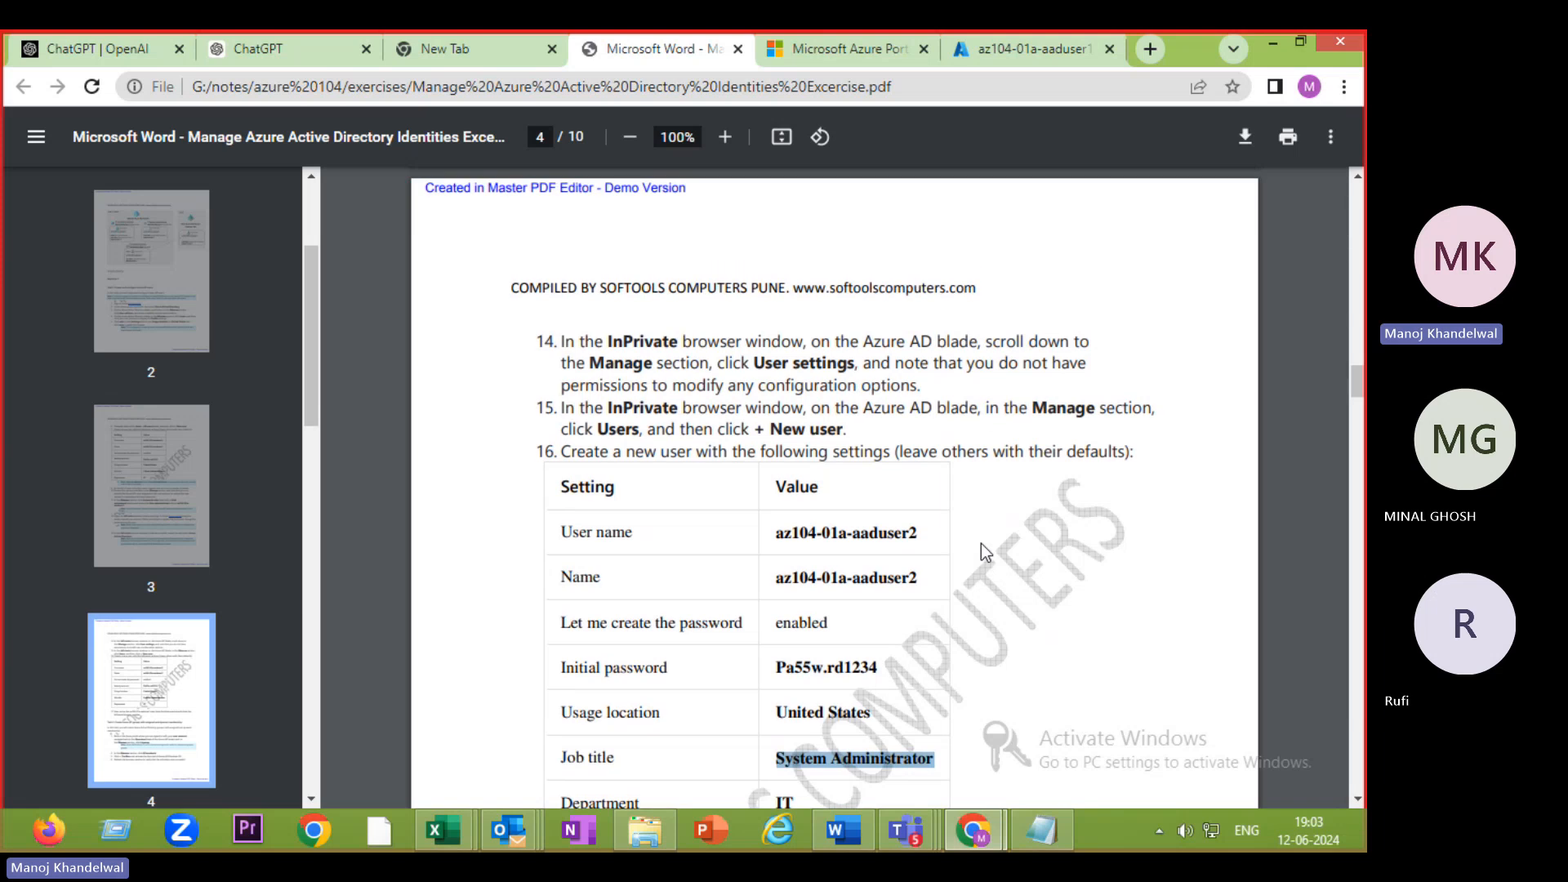
{"action": "scroll", "coordinate": [982, 545], "scroll_direction": "down", "scroll_amount": 6}
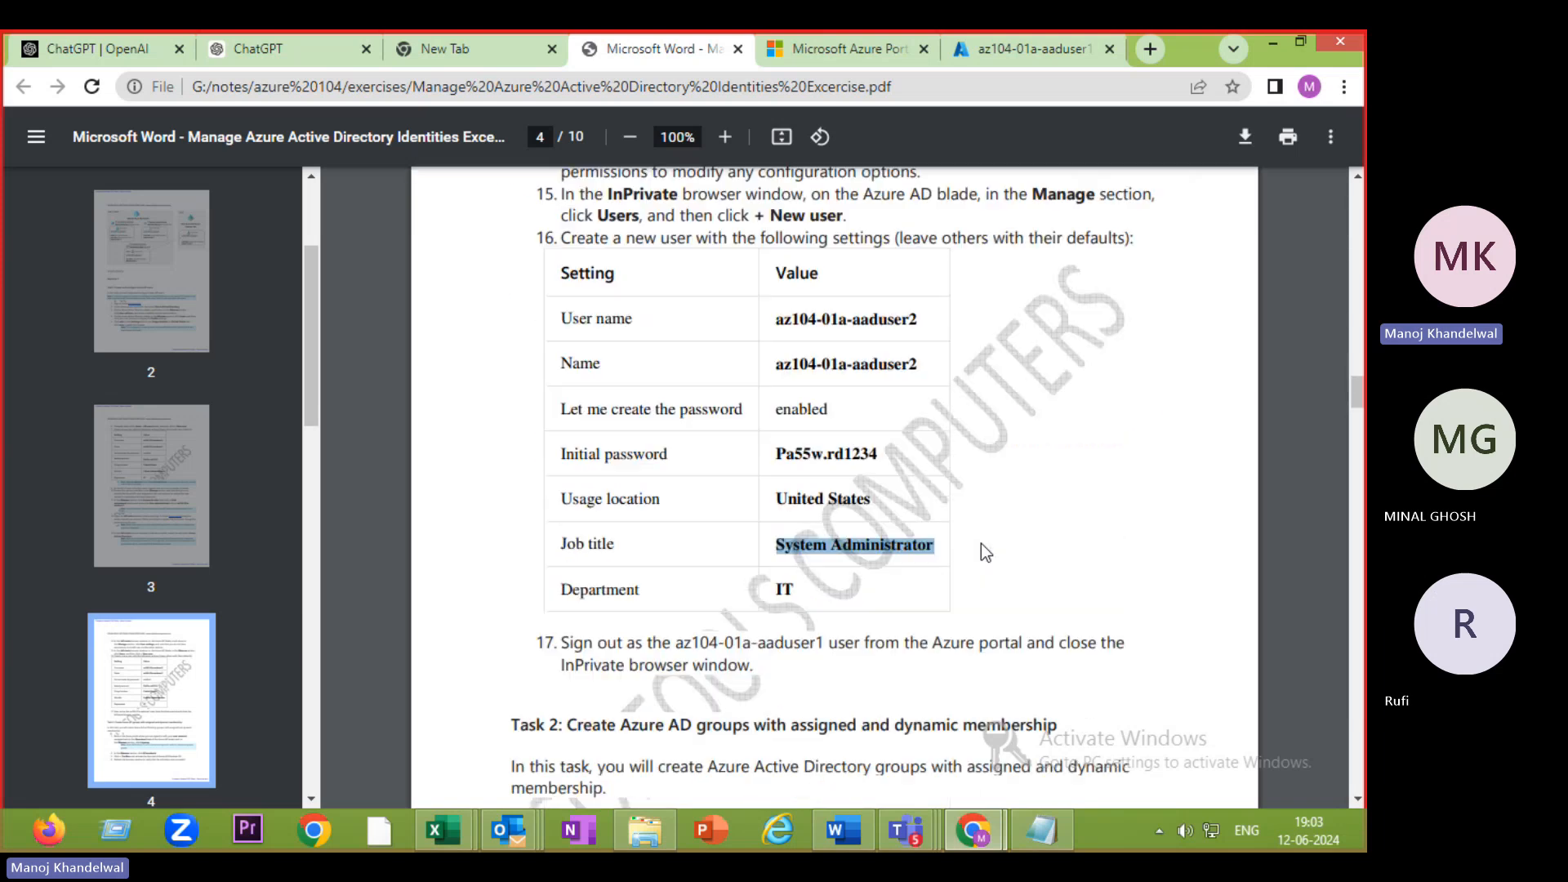
{"action": "scroll", "coordinate": [982, 552], "scroll_direction": "down", "scroll_amount": 3}
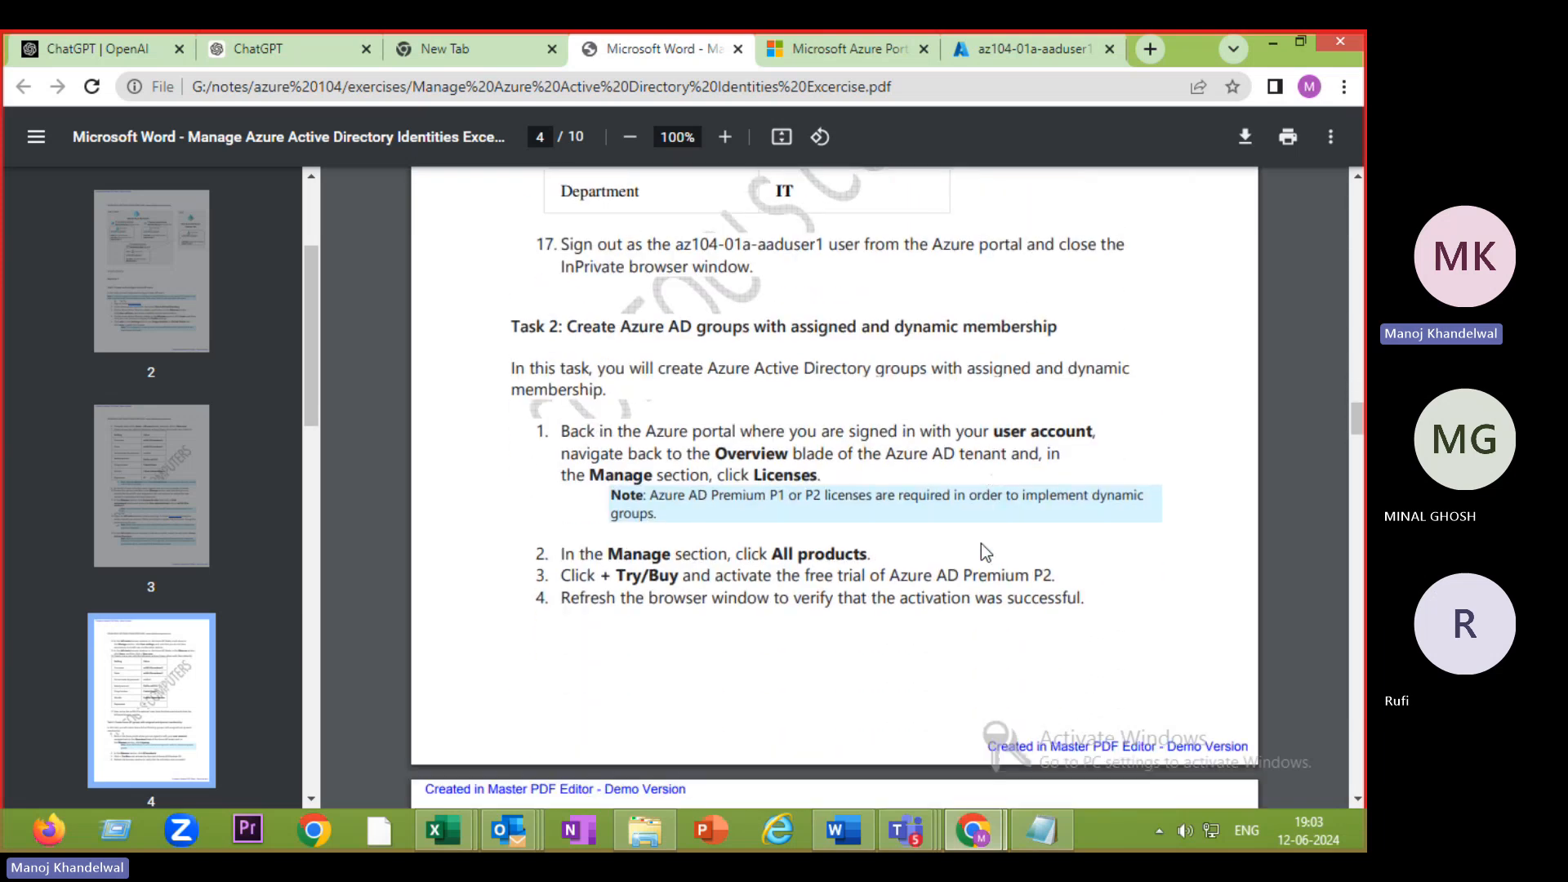
{"action": "scroll", "coordinate": [981, 544], "scroll_direction": "up", "scroll_amount": 6}
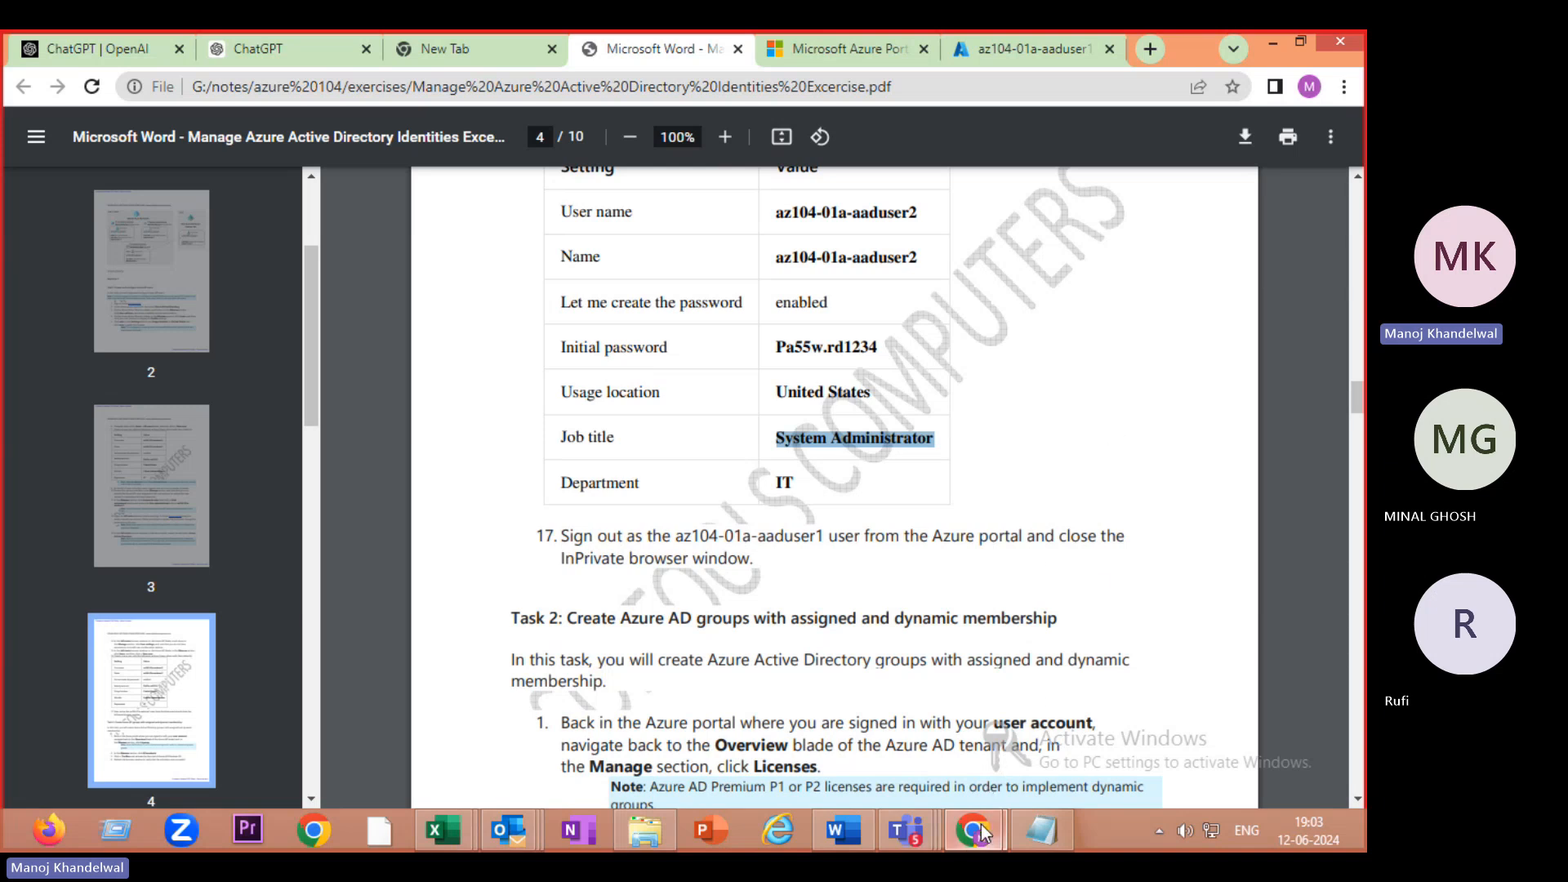
{"action": "mouse_move", "coordinate": [980, 833]}
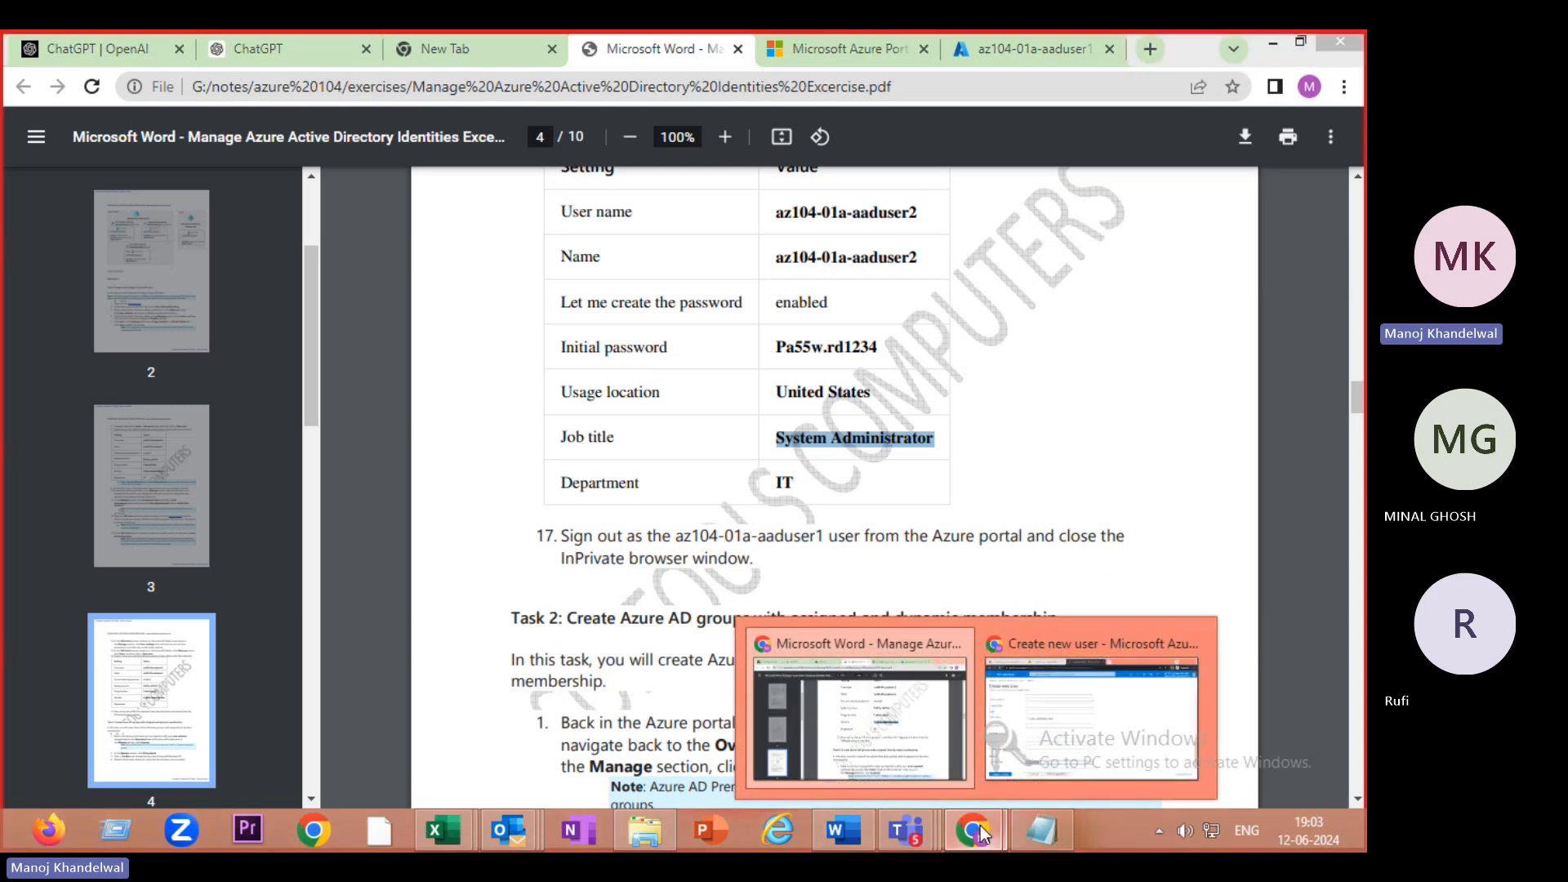
{"action": "left_click", "coordinate": [1017, 733]}
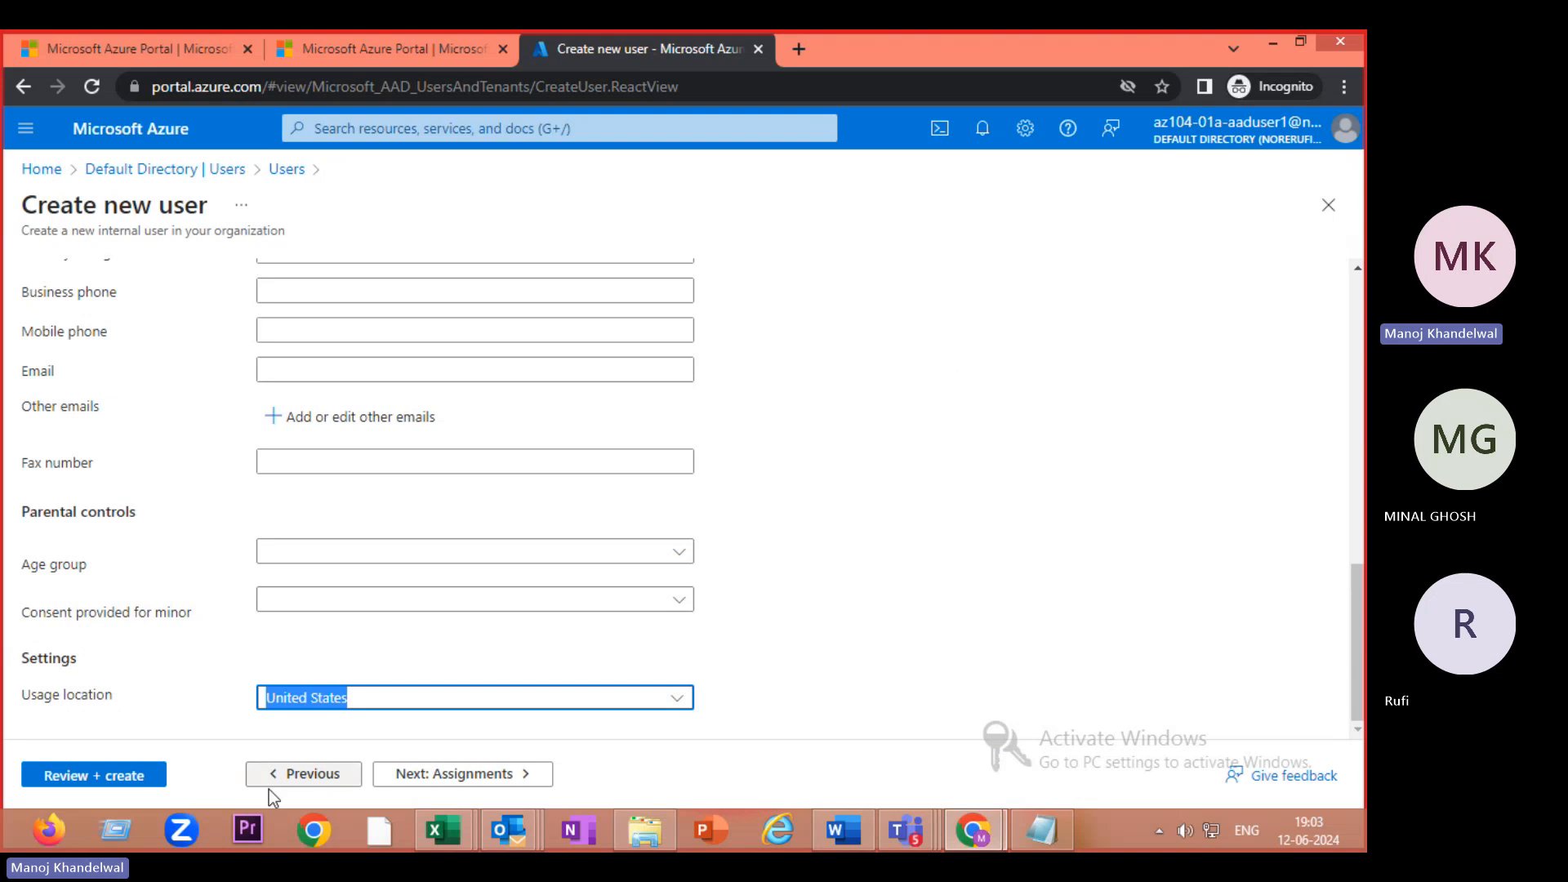
- Review and create az104-01a-aaduser2, refreshing the Users list until it appears
{"action": "left_click", "coordinate": [128, 772]}
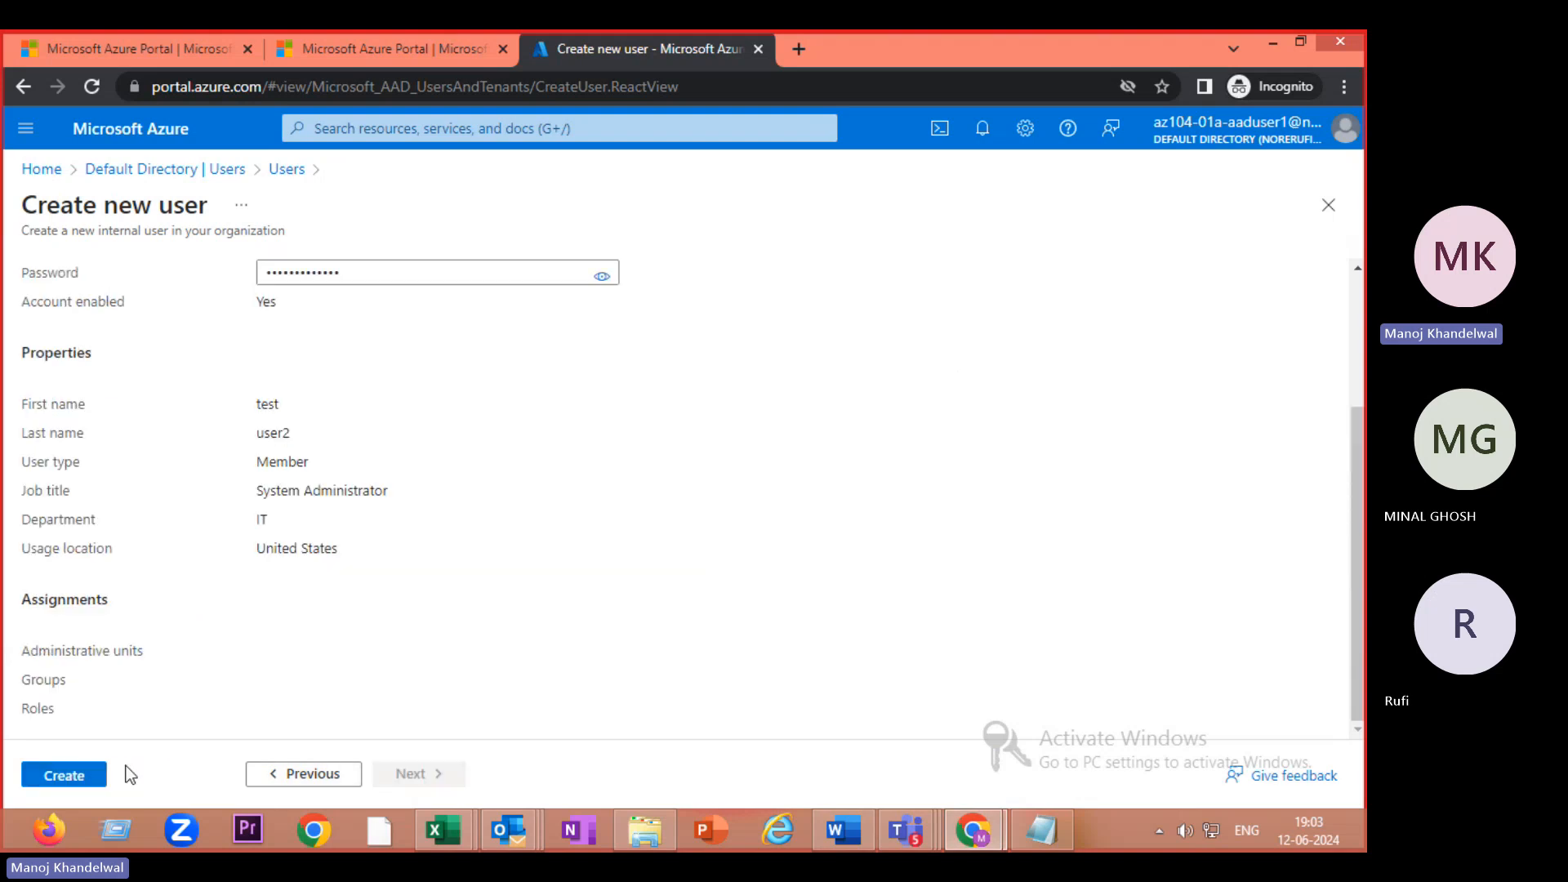
{"action": "left_click", "coordinate": [65, 776]}
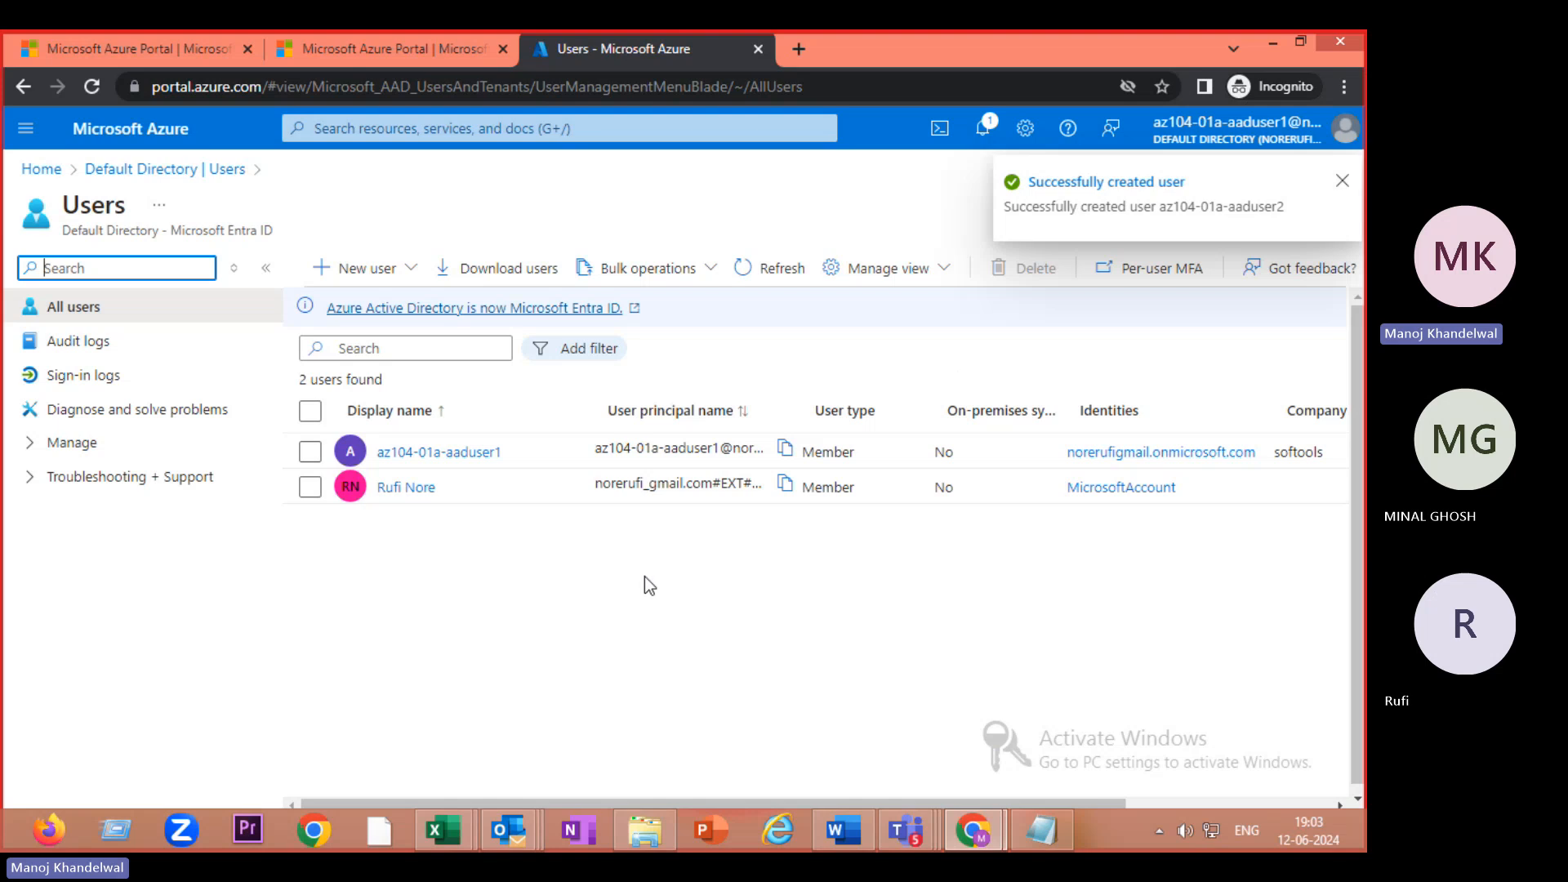
{"action": "left_click", "coordinate": [786, 272]}
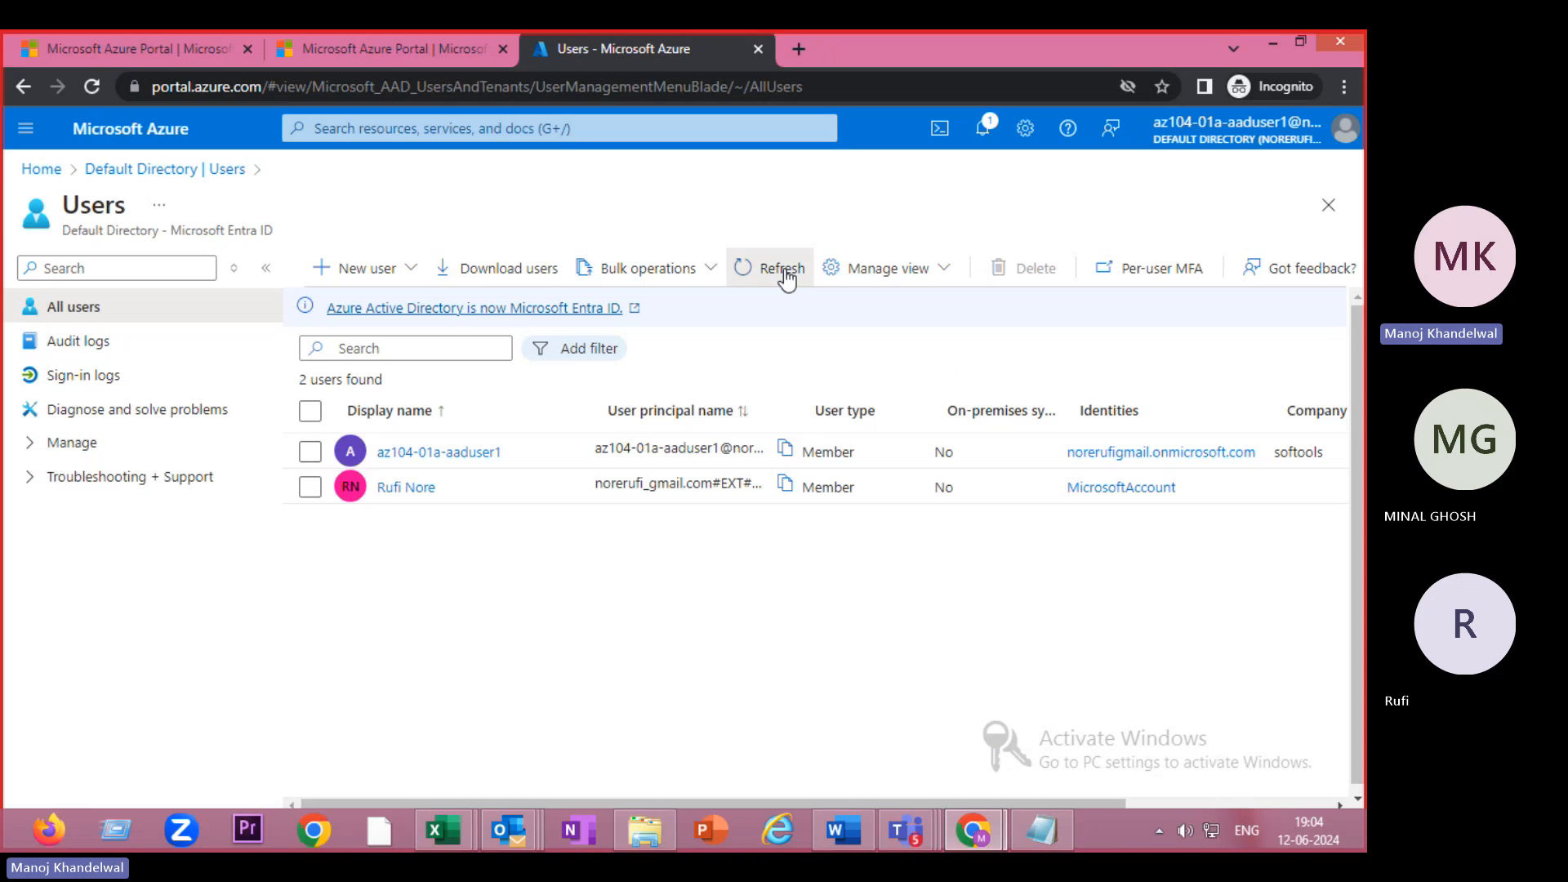
{"action": "left_click", "coordinate": [786, 274]}
{"action": "left_click", "coordinate": [785, 274]}
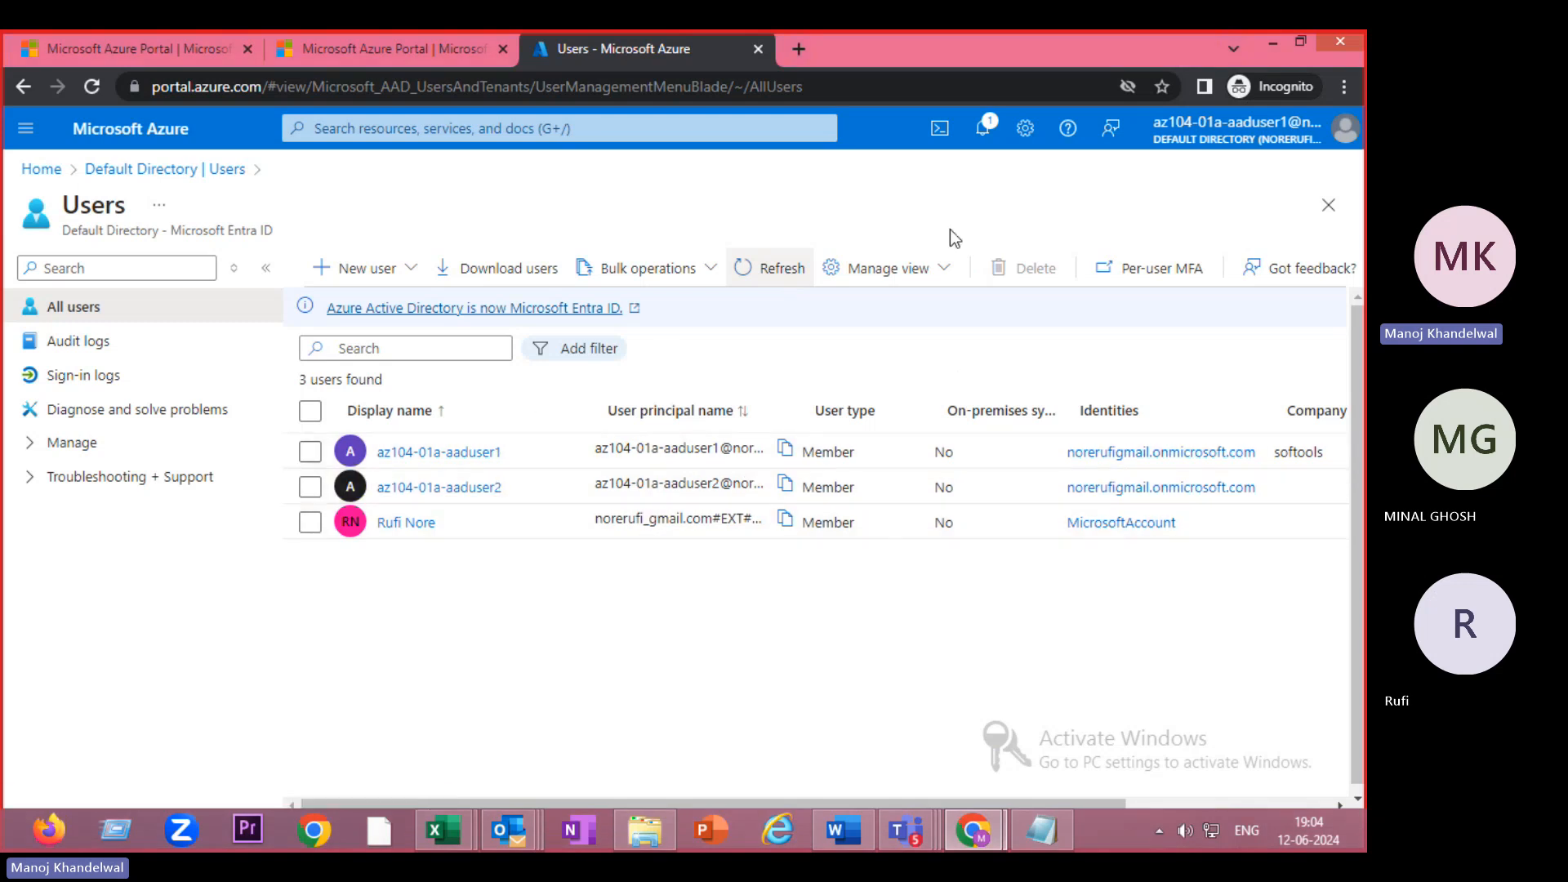
- Sign out az104-01a-aaduser1, then refresh the administrator's Users list showing 3 users
{"action": "left_click", "coordinate": [1337, 135]}
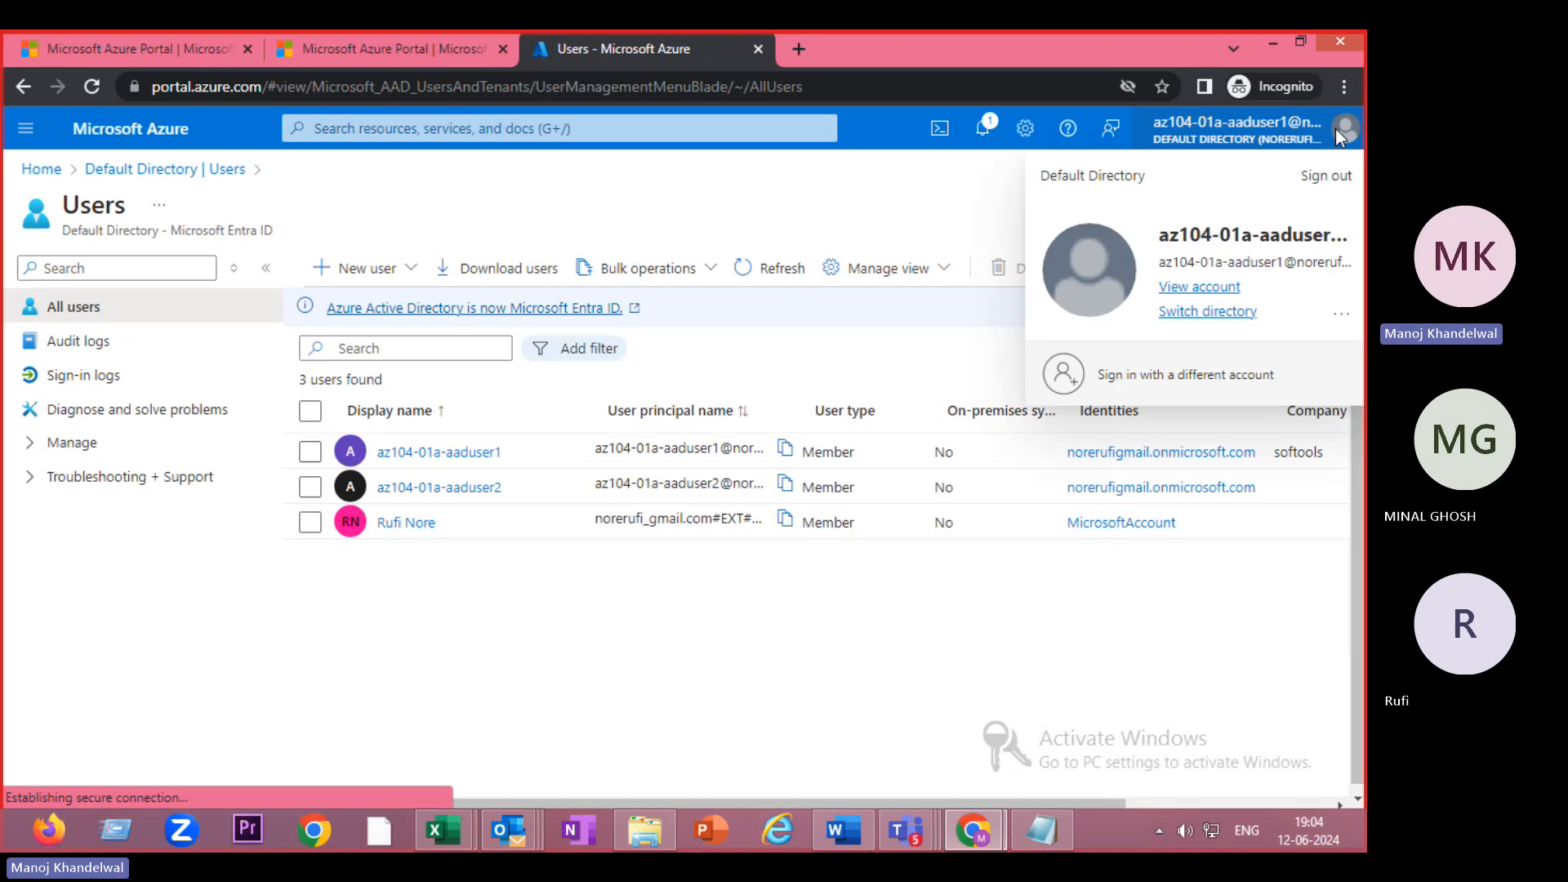
{"action": "left_click", "coordinate": [1326, 175]}
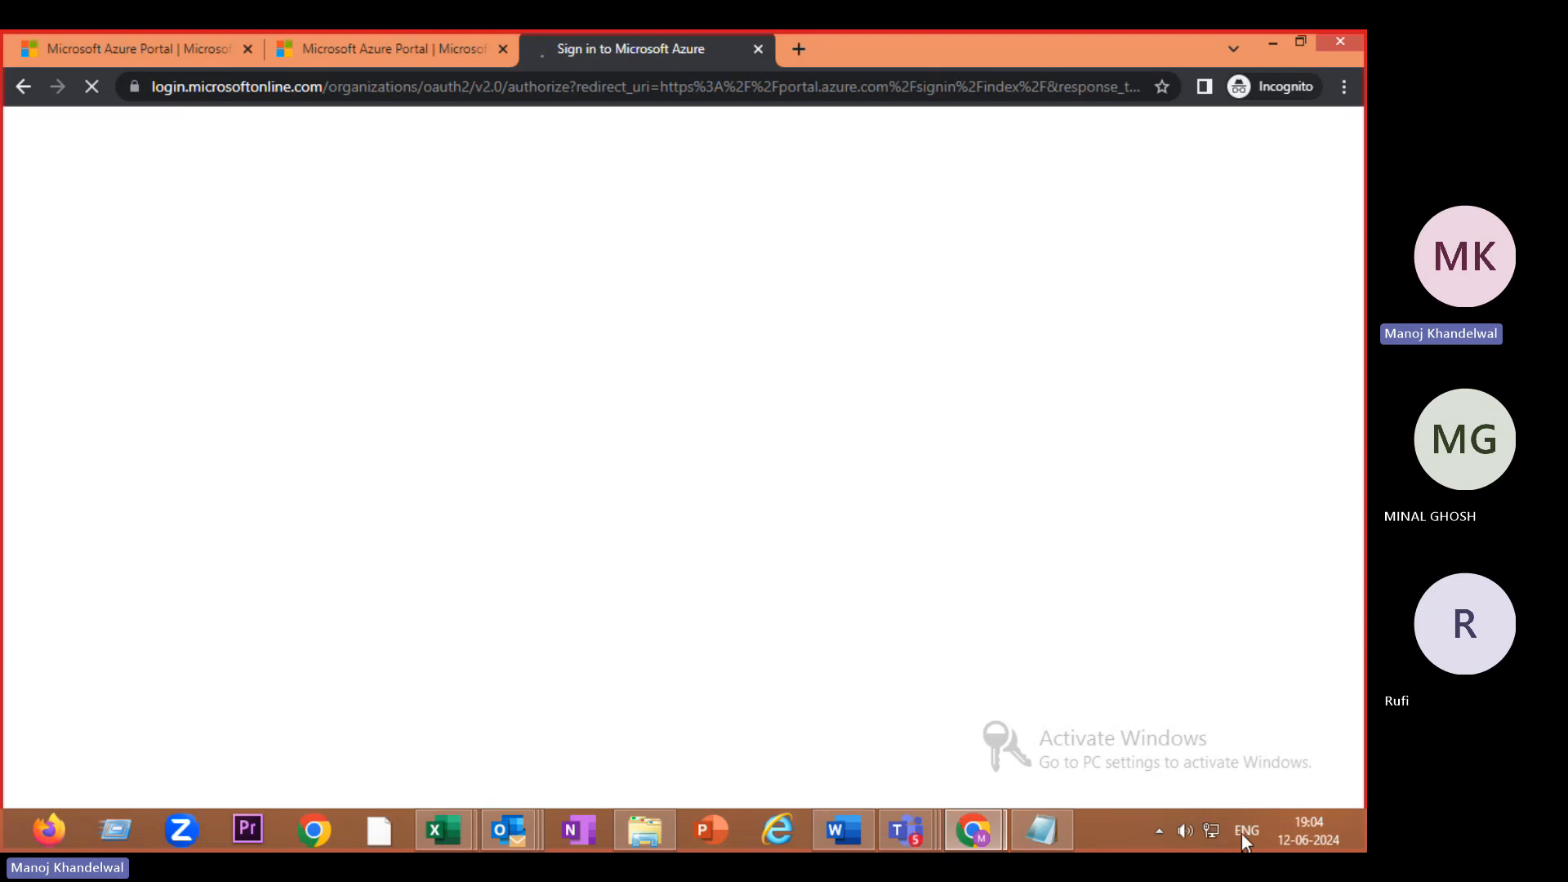
{"action": "mouse_move", "coordinate": [983, 833]}
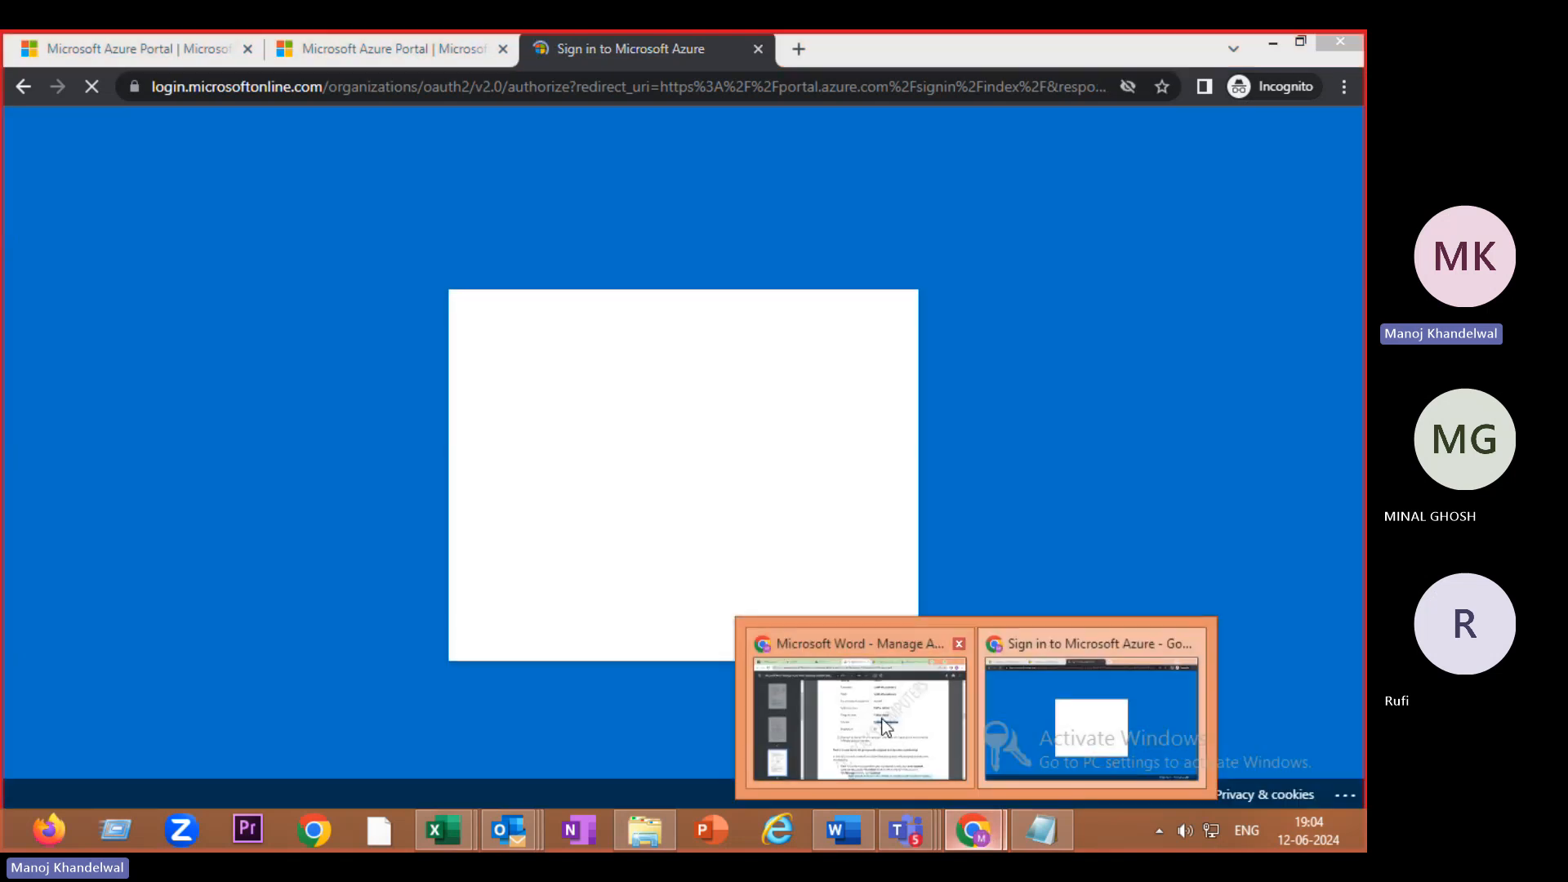
{"action": "left_click", "coordinate": [886, 727]}
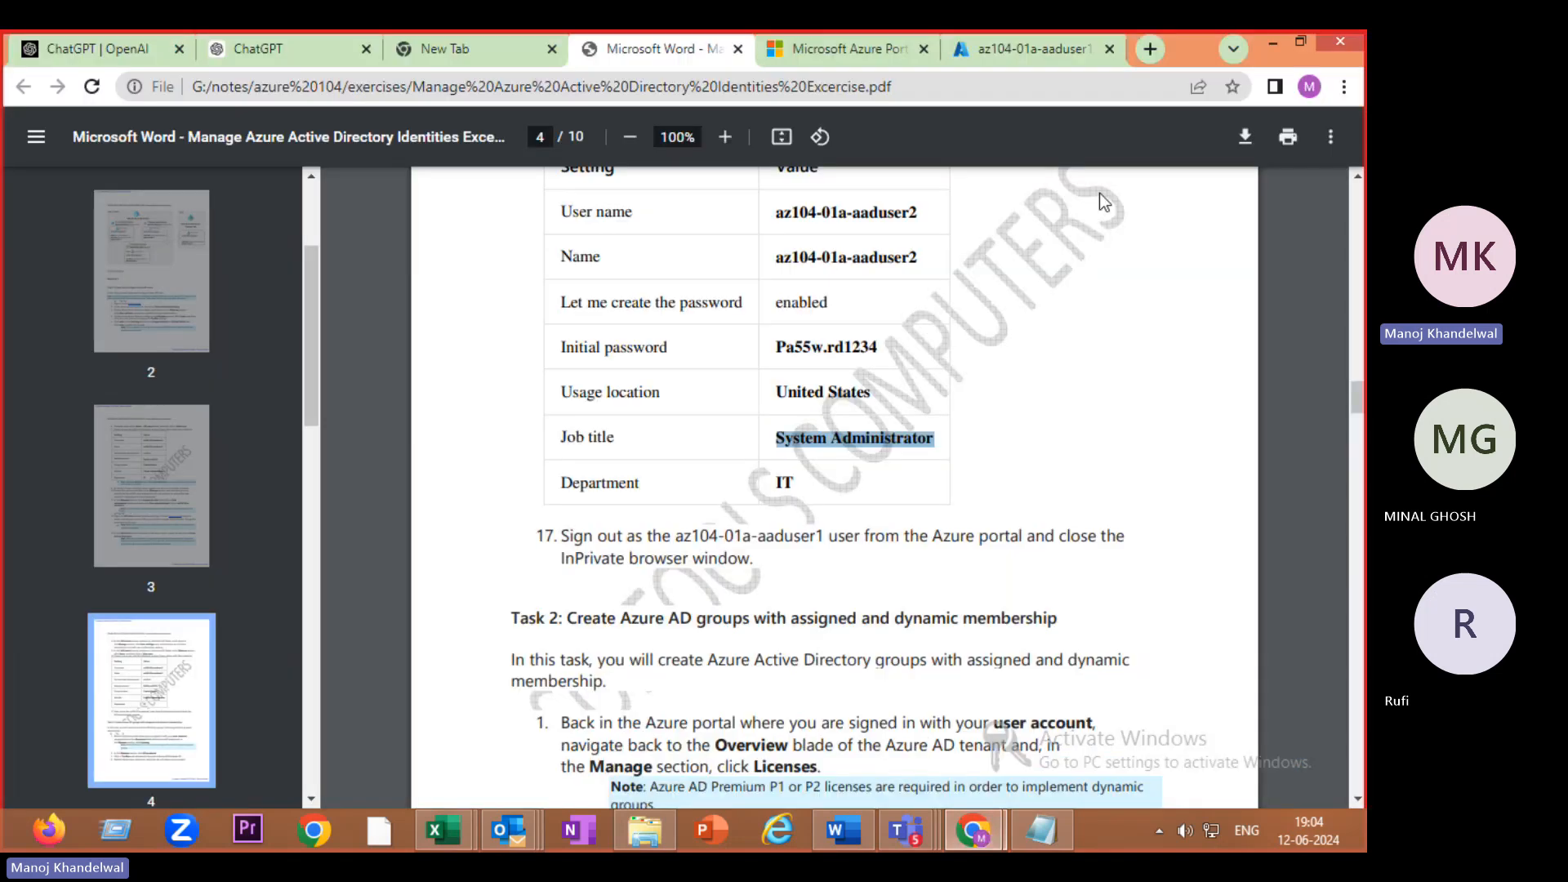
{"action": "left_click", "coordinate": [1019, 51]}
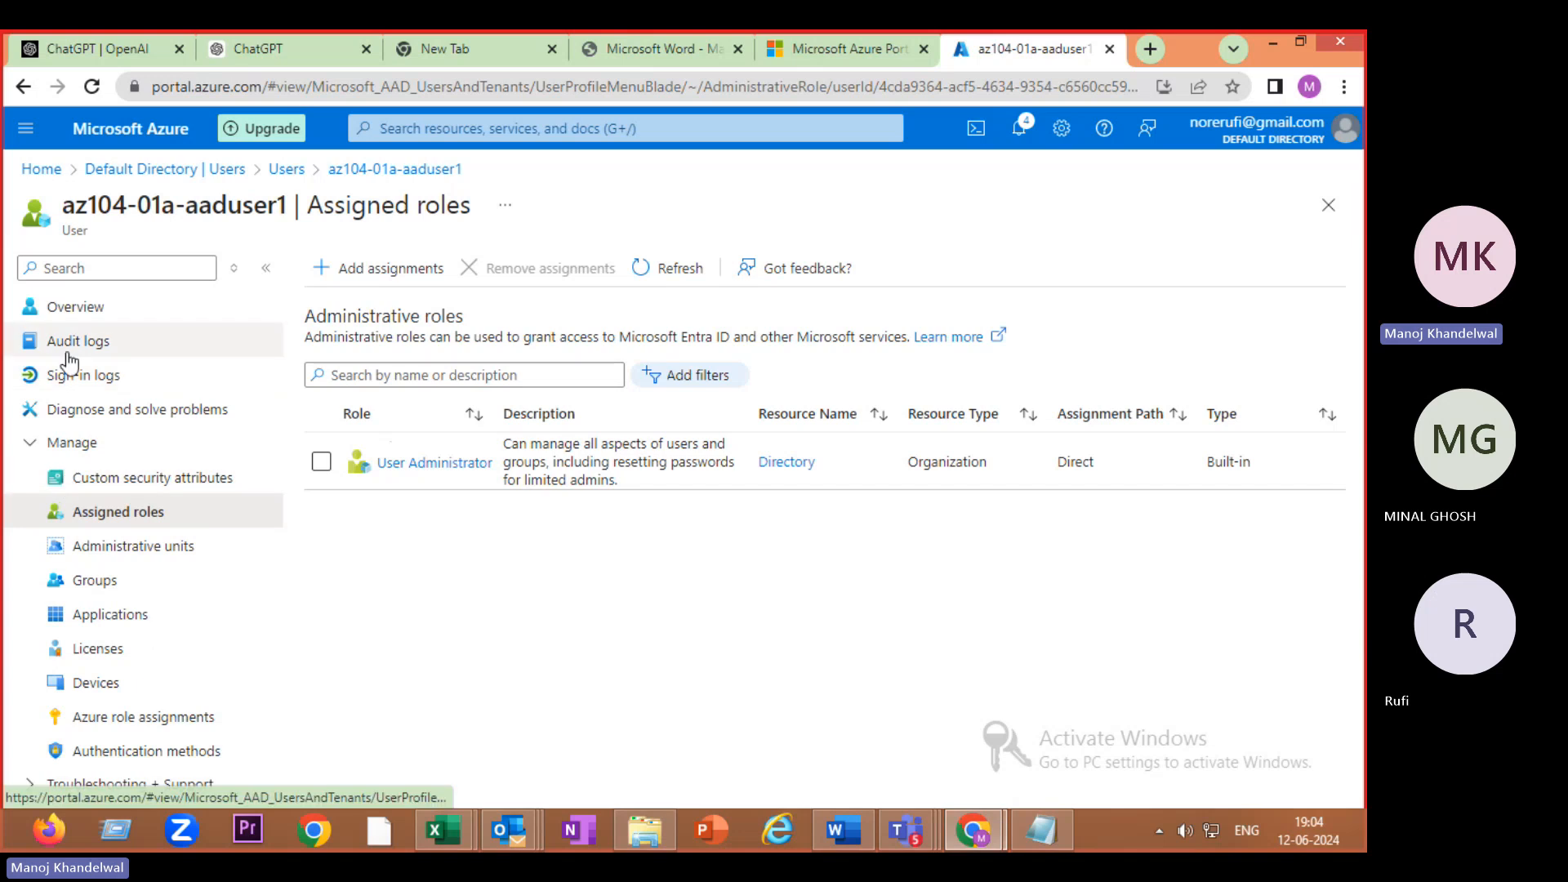
{"action": "left_click", "coordinate": [281, 168]}
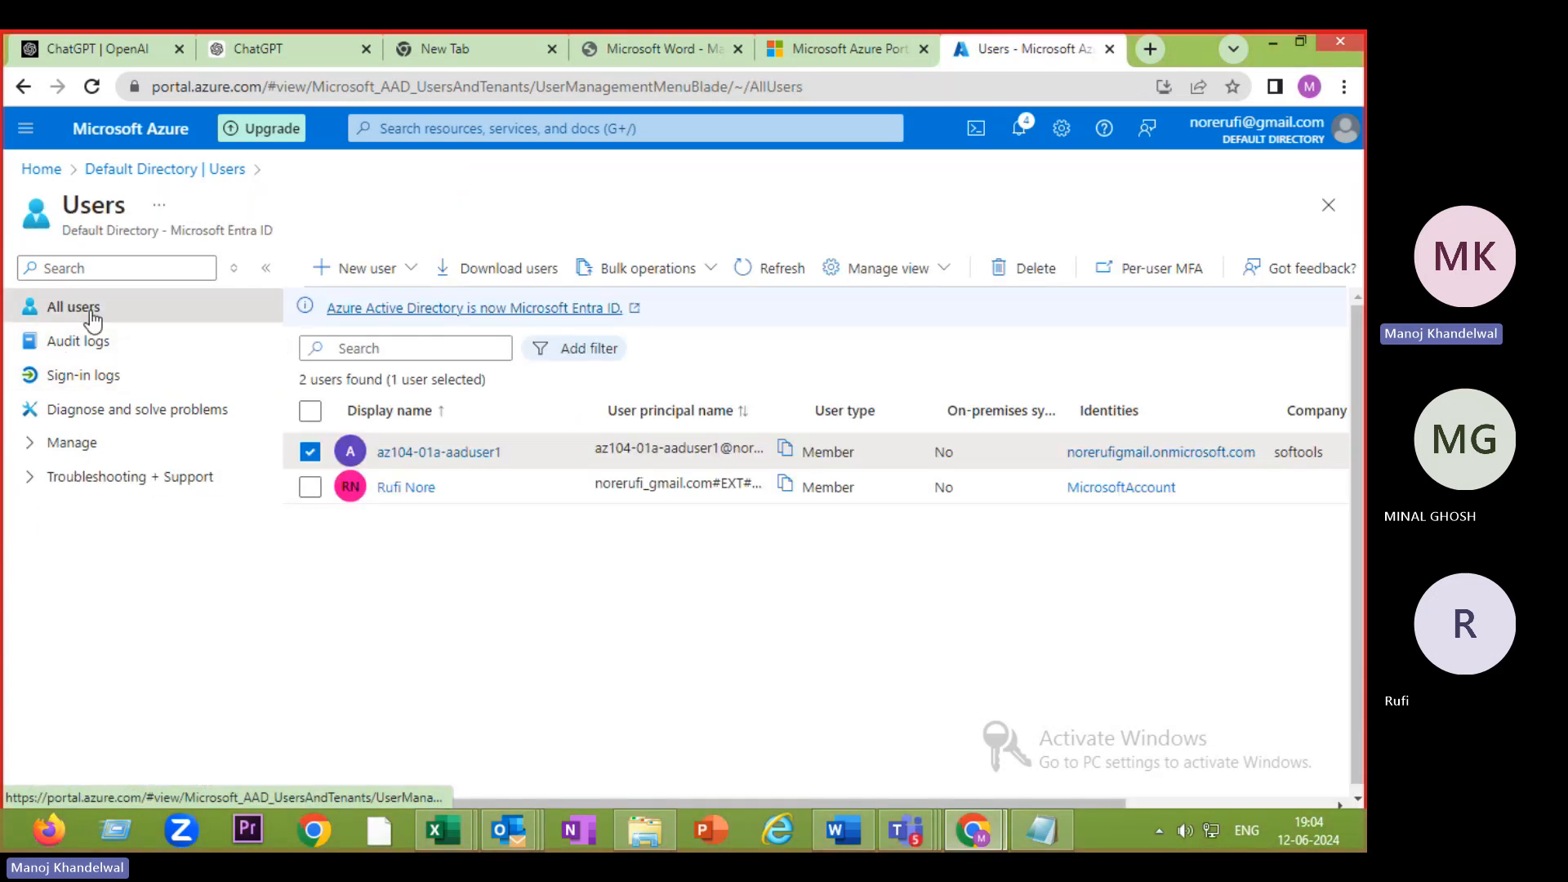
{"action": "left_click", "coordinate": [752, 280]}
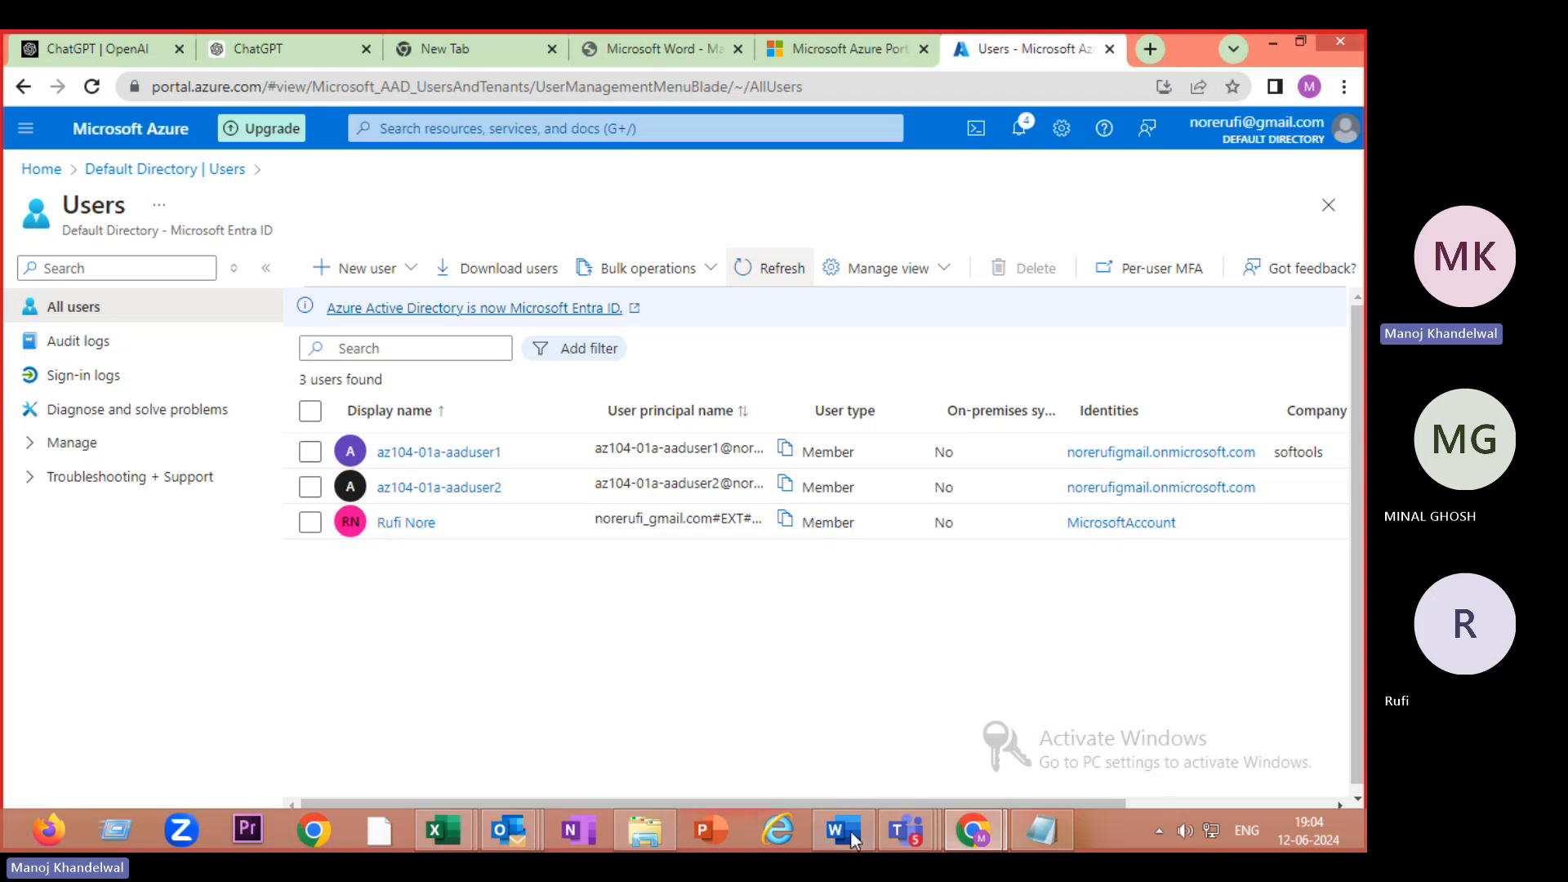
- Stop recording the AZURE CLASS JUNE 2024 meeting via More > Record and transcribe
{"action": "mouse_move", "coordinate": [902, 839]}
{"action": "left_click", "coordinate": [903, 751]}
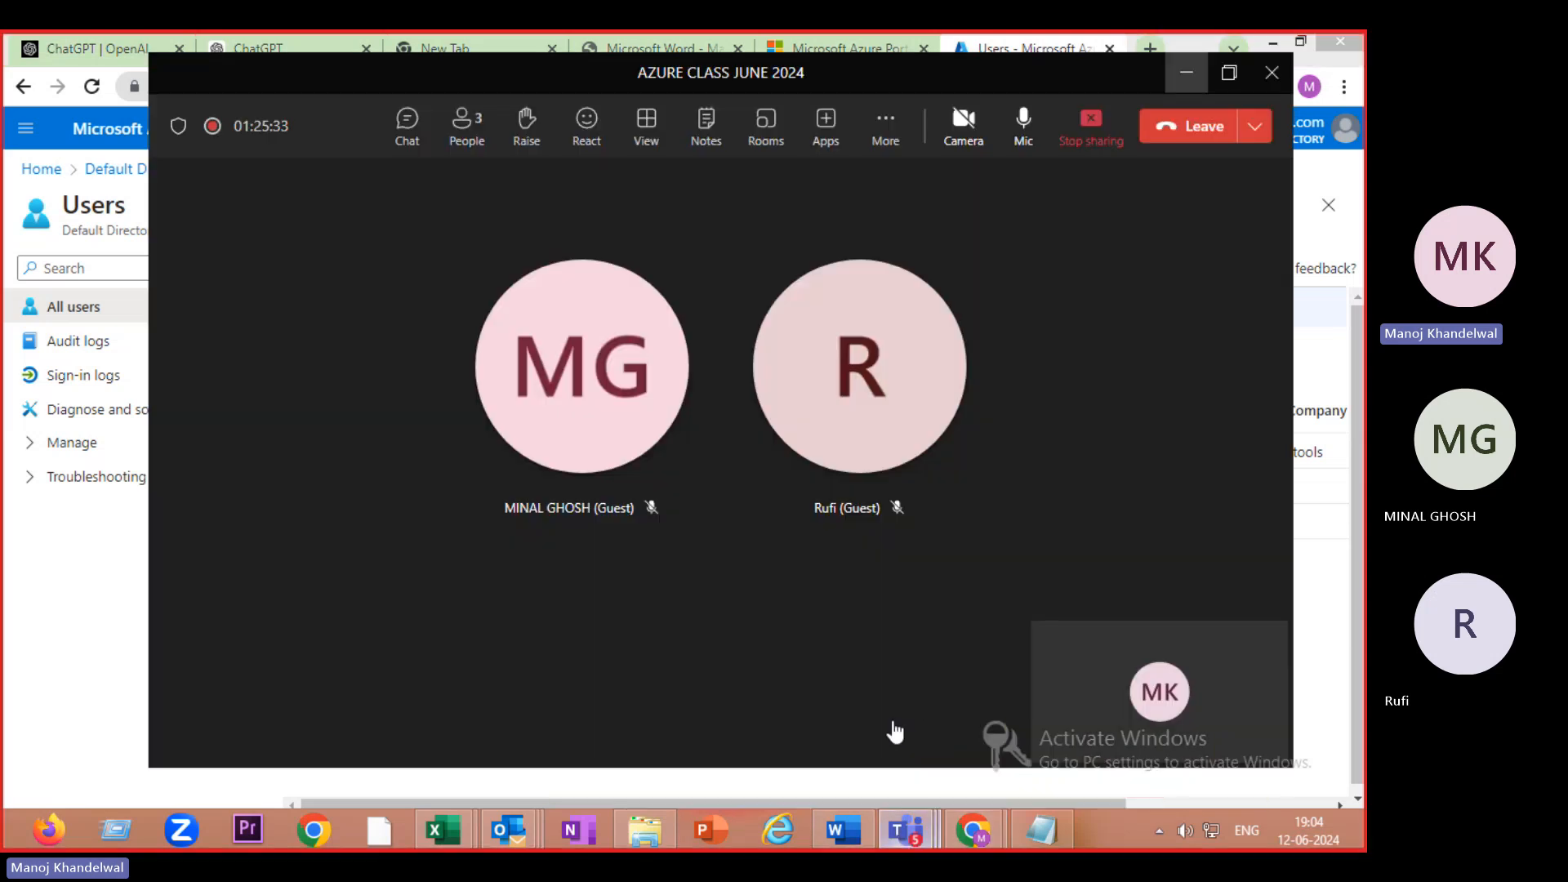
{"action": "left_click", "coordinate": [895, 145]}
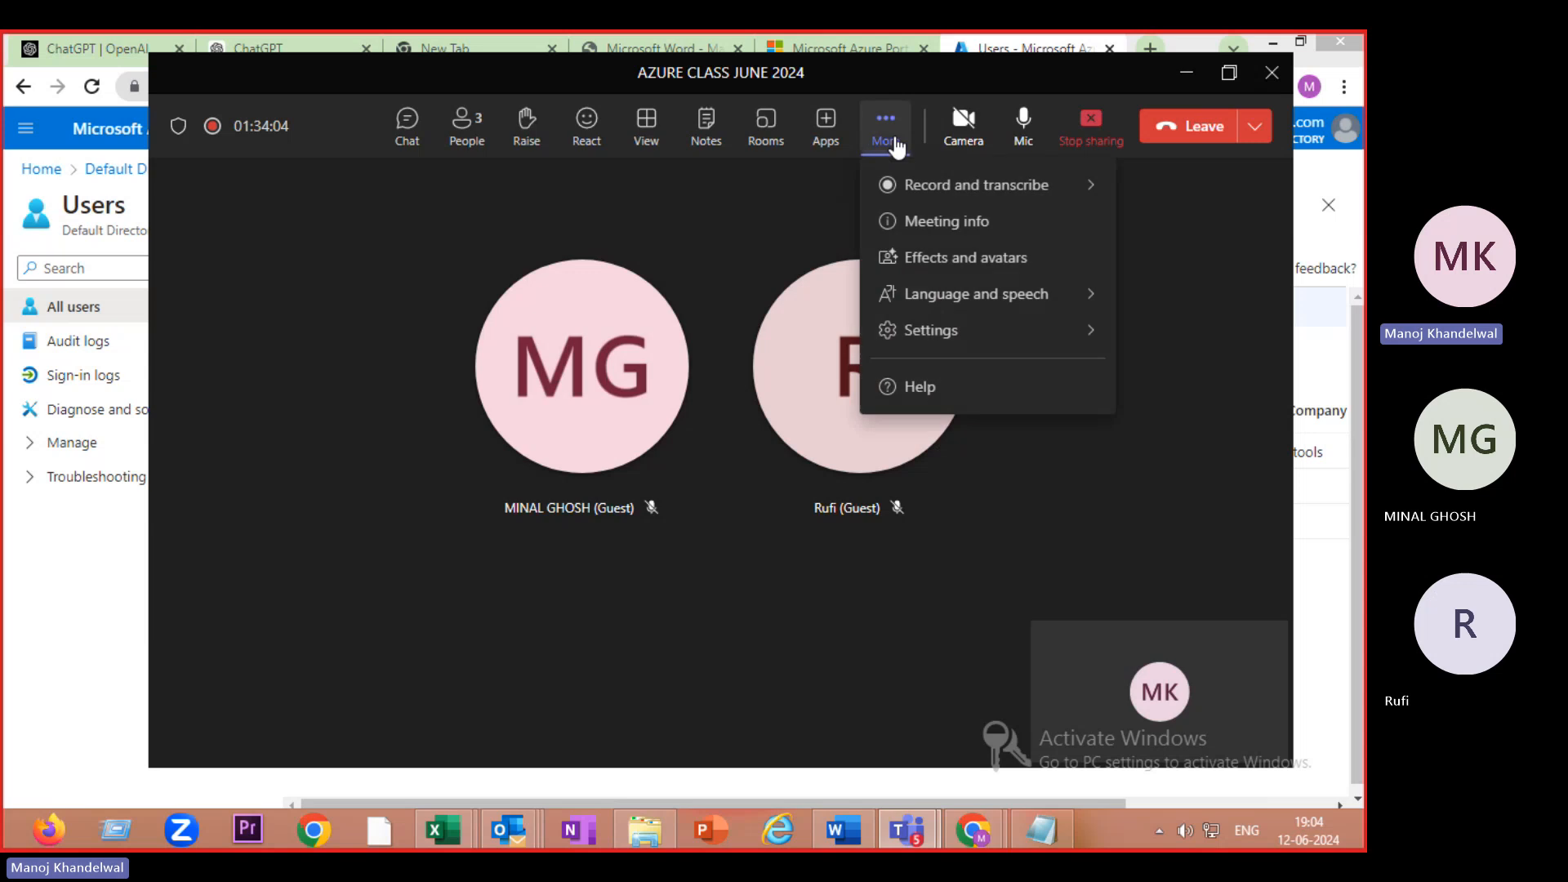
{"action": "mouse_move", "coordinate": [920, 201]}
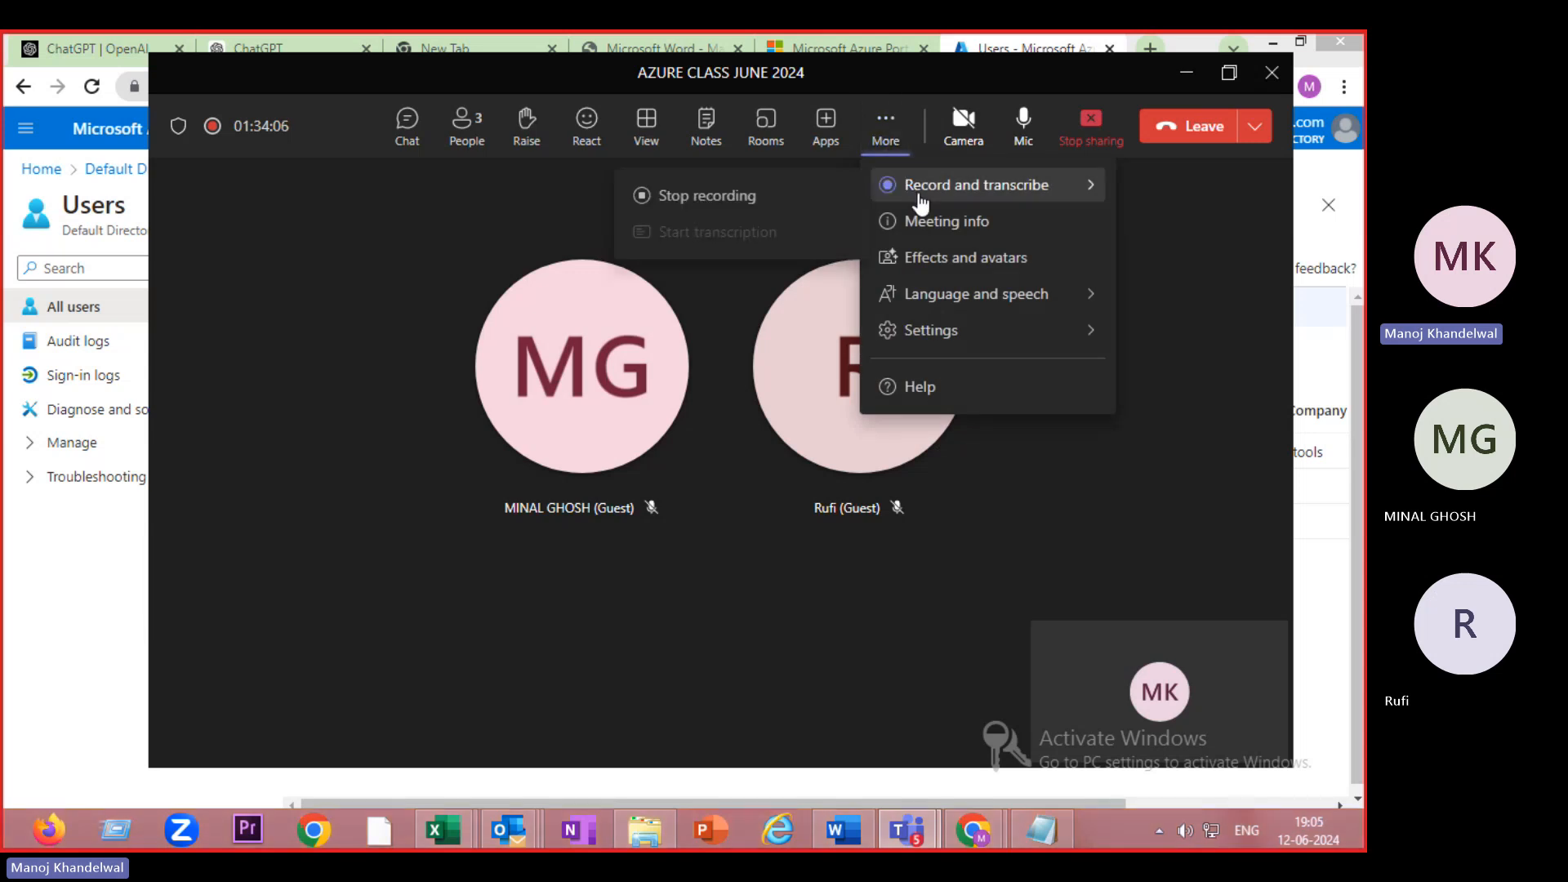
{"action": "left_click", "coordinate": [753, 198]}
{"action": "left_click", "coordinate": [850, 428]}
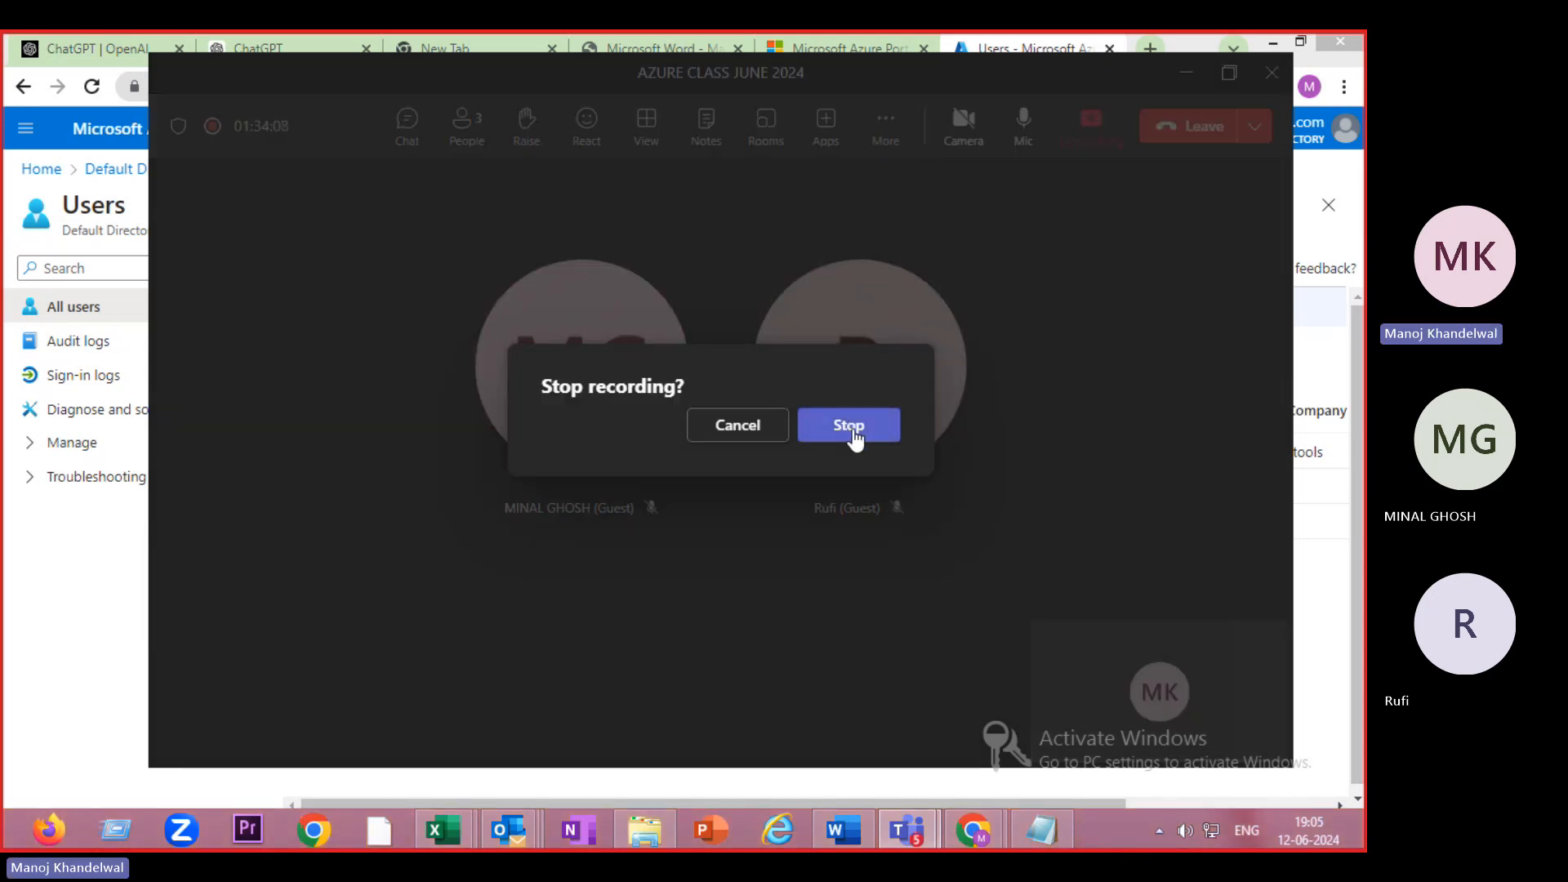